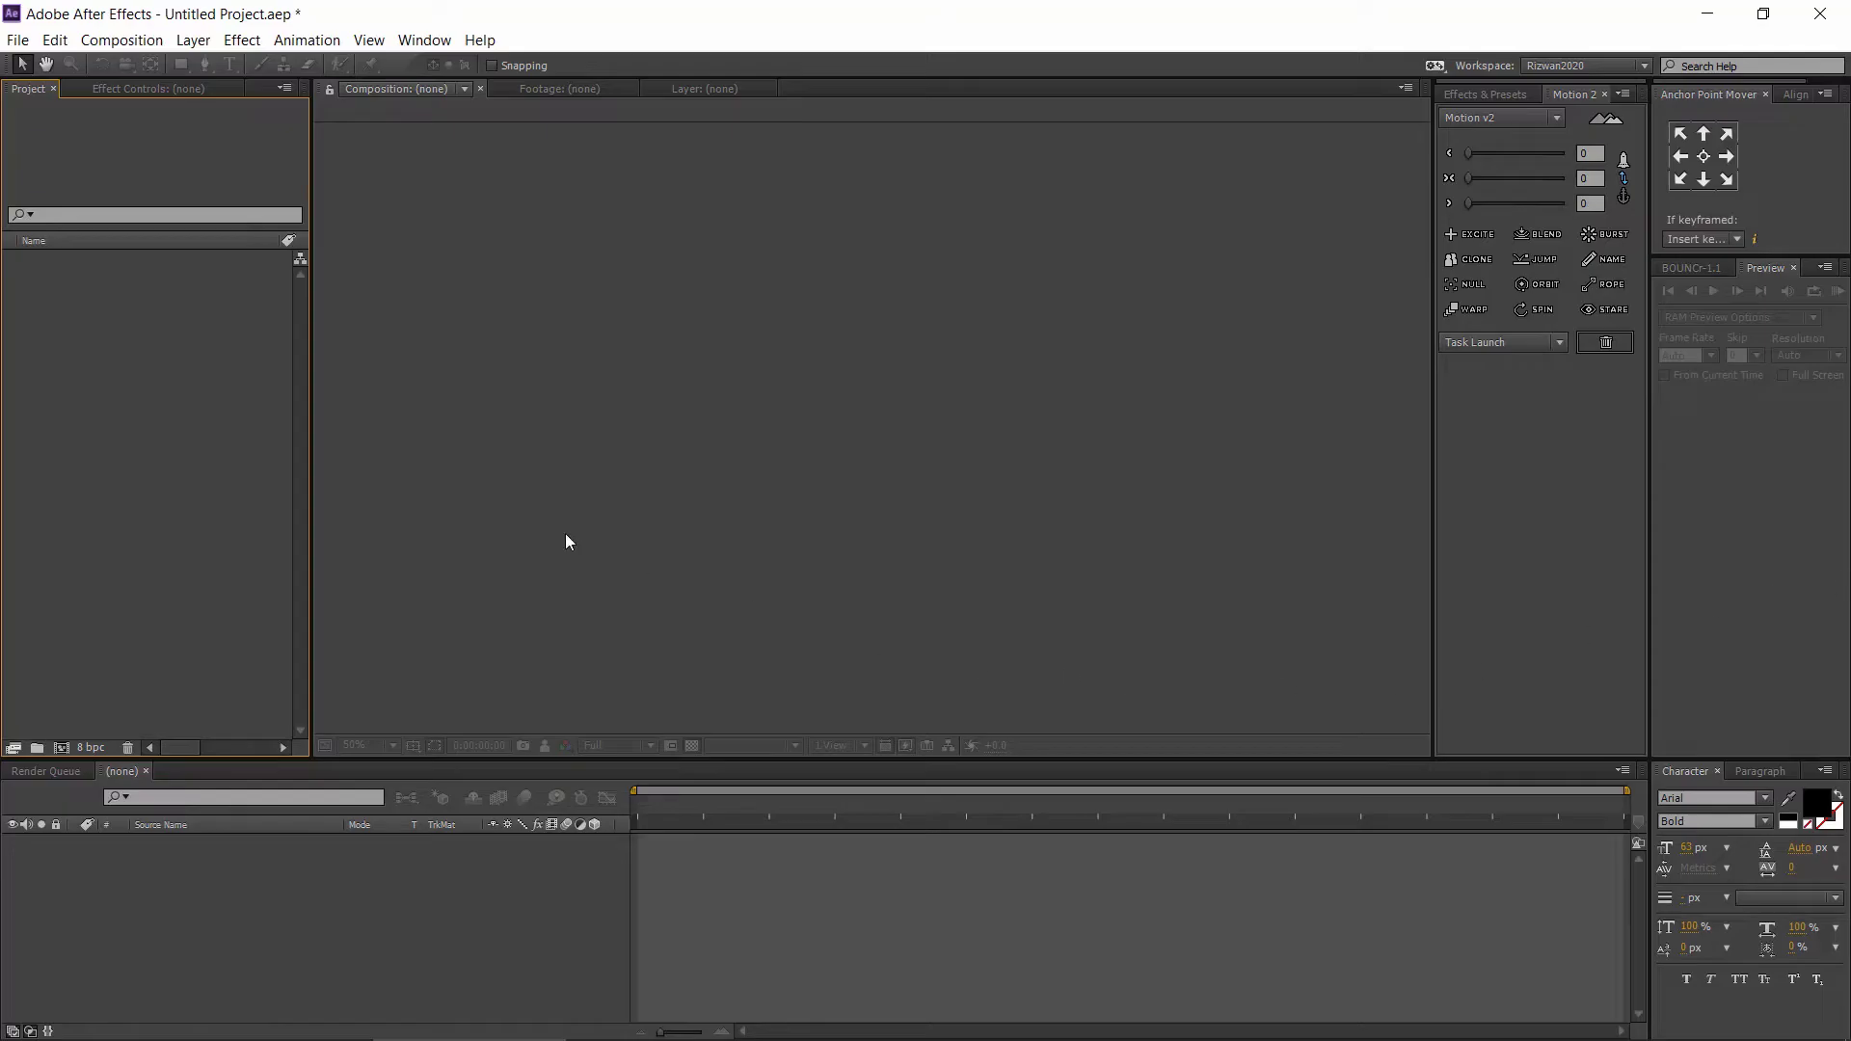
- Start a new composition named 'Rizat Graphics Logo Animation' at 1920×1080, 30 fps, 10 seconds
click(116, 40)
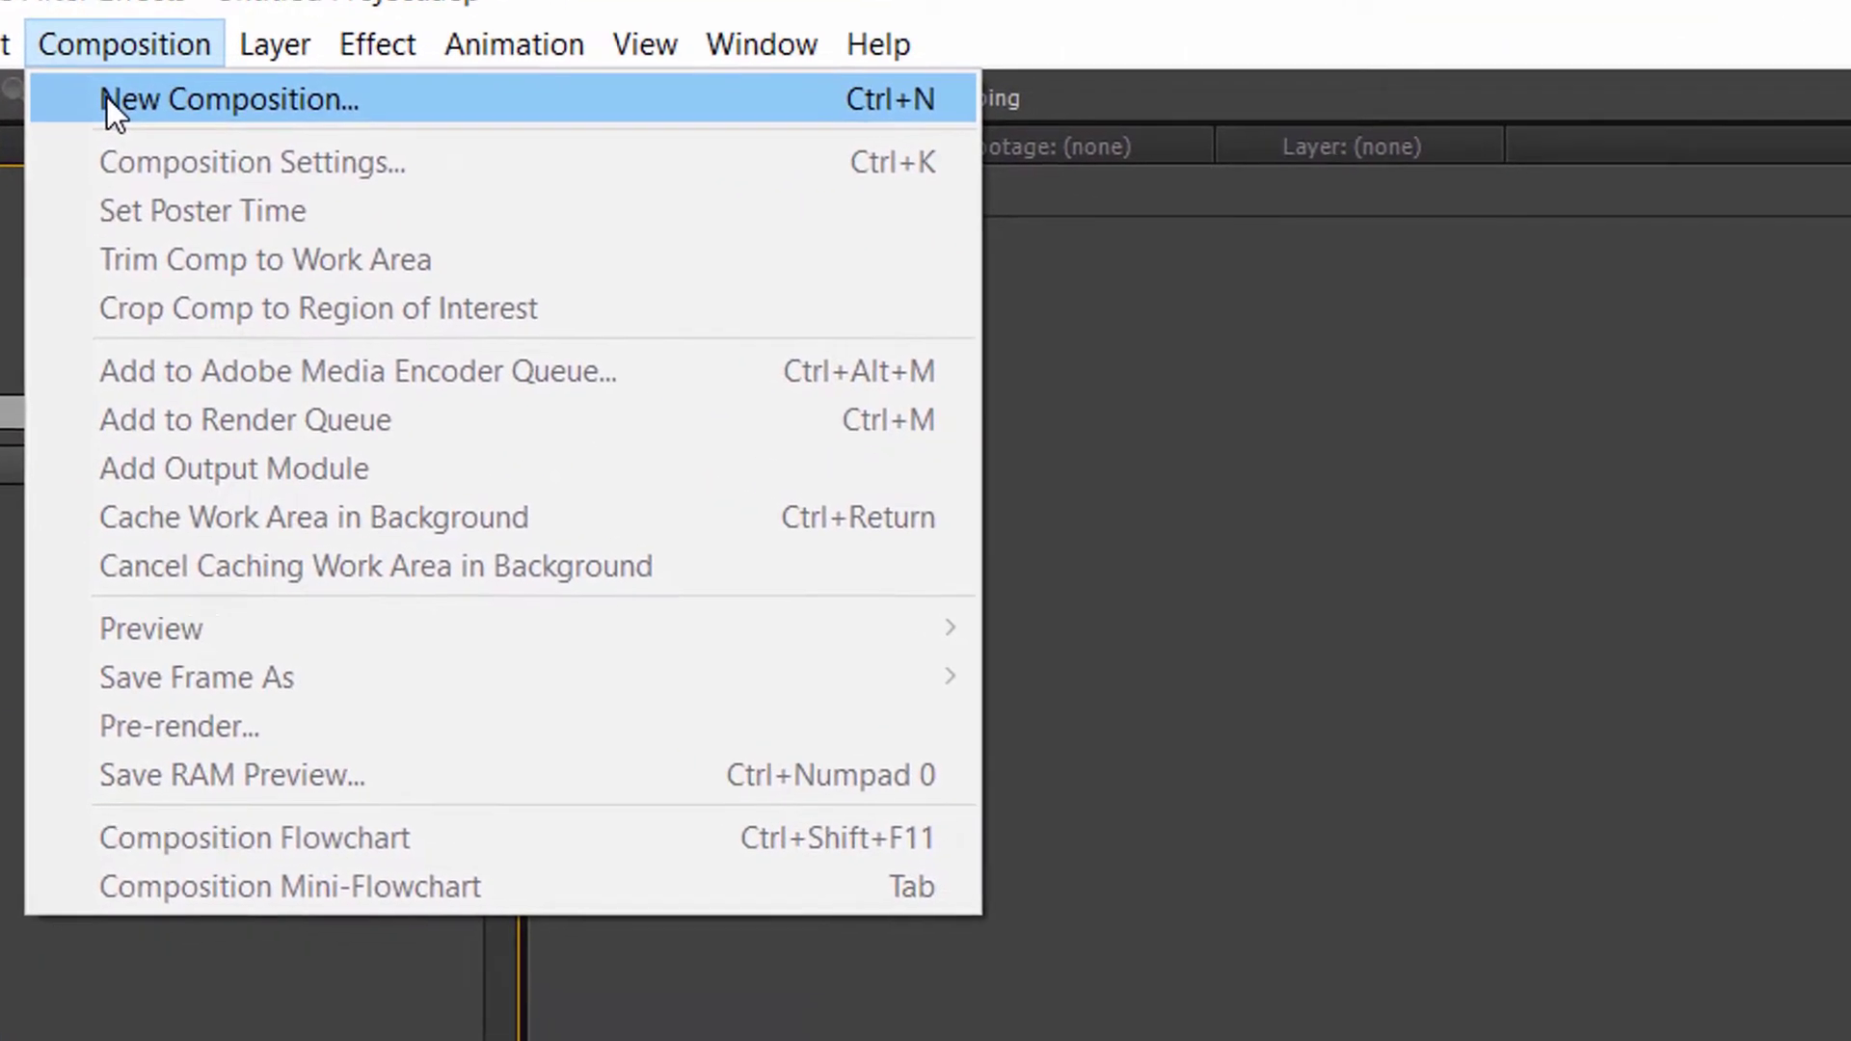
click(238, 143)
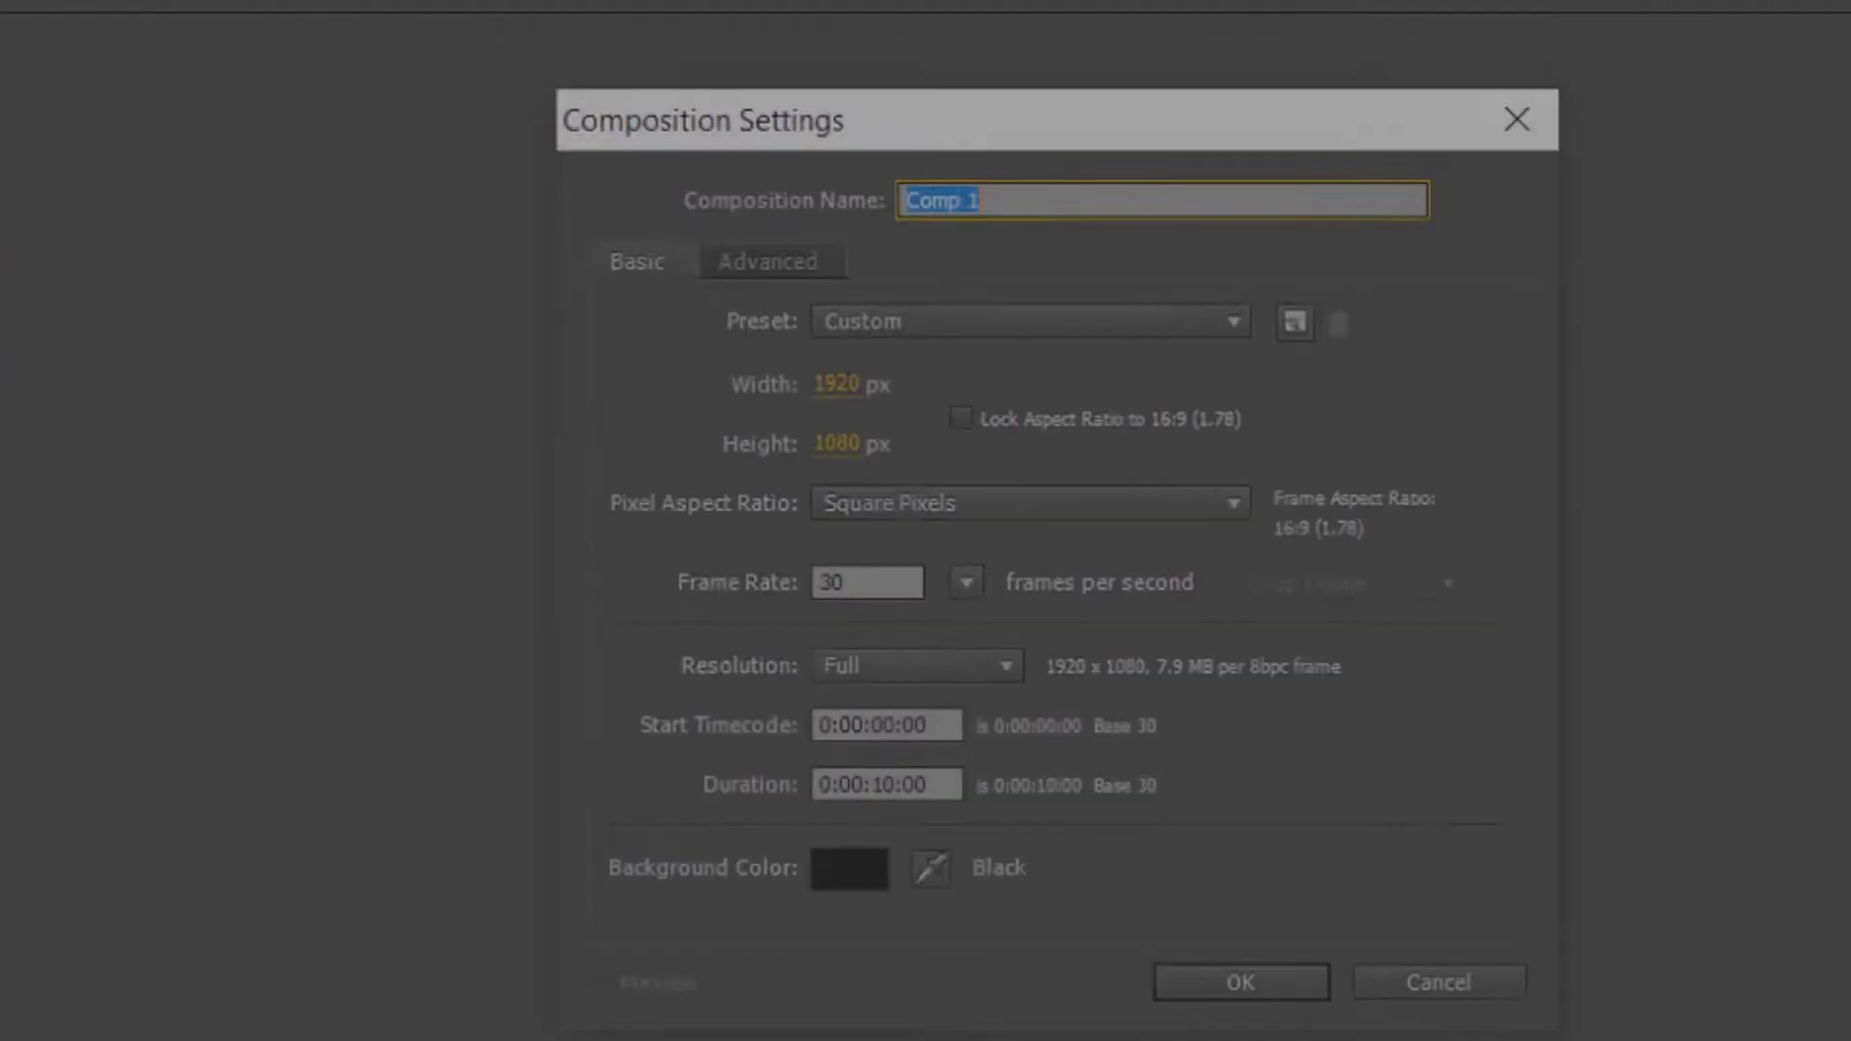
text(Rizat Graphics Logo Animation)
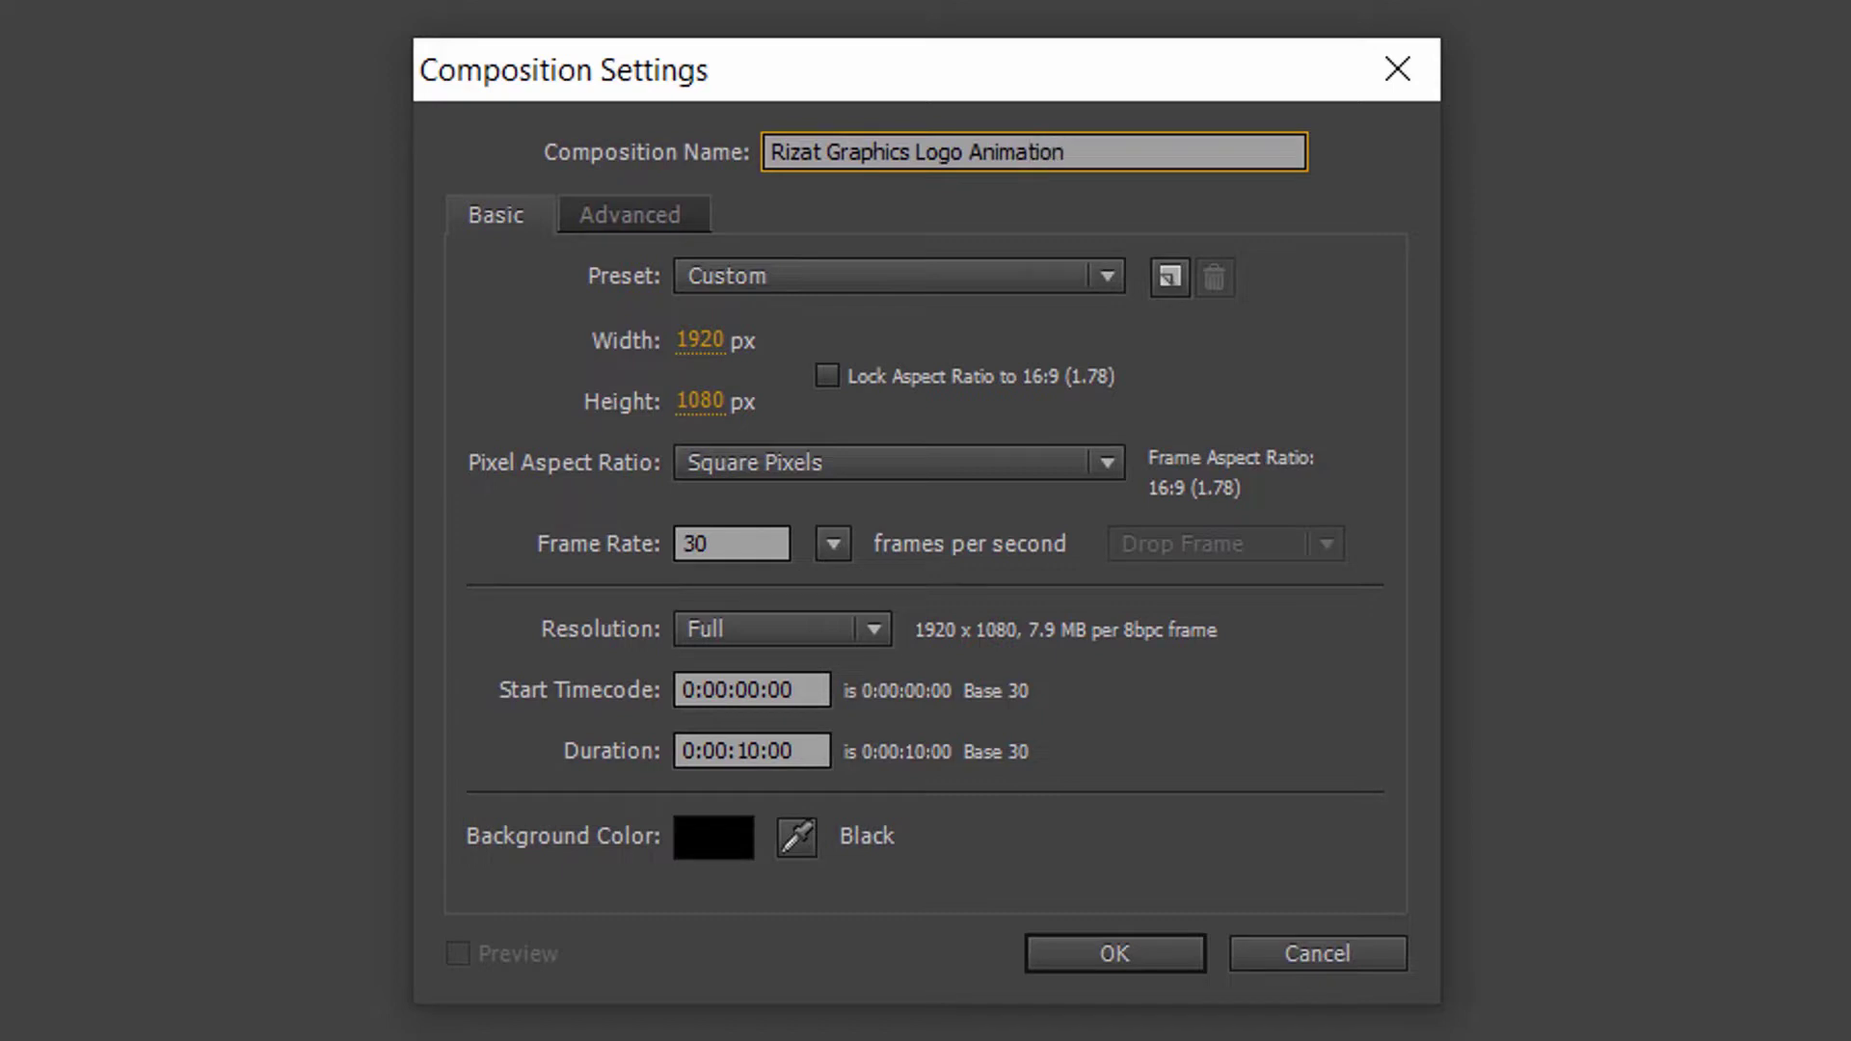
click(687, 332)
click(699, 401)
click(701, 751)
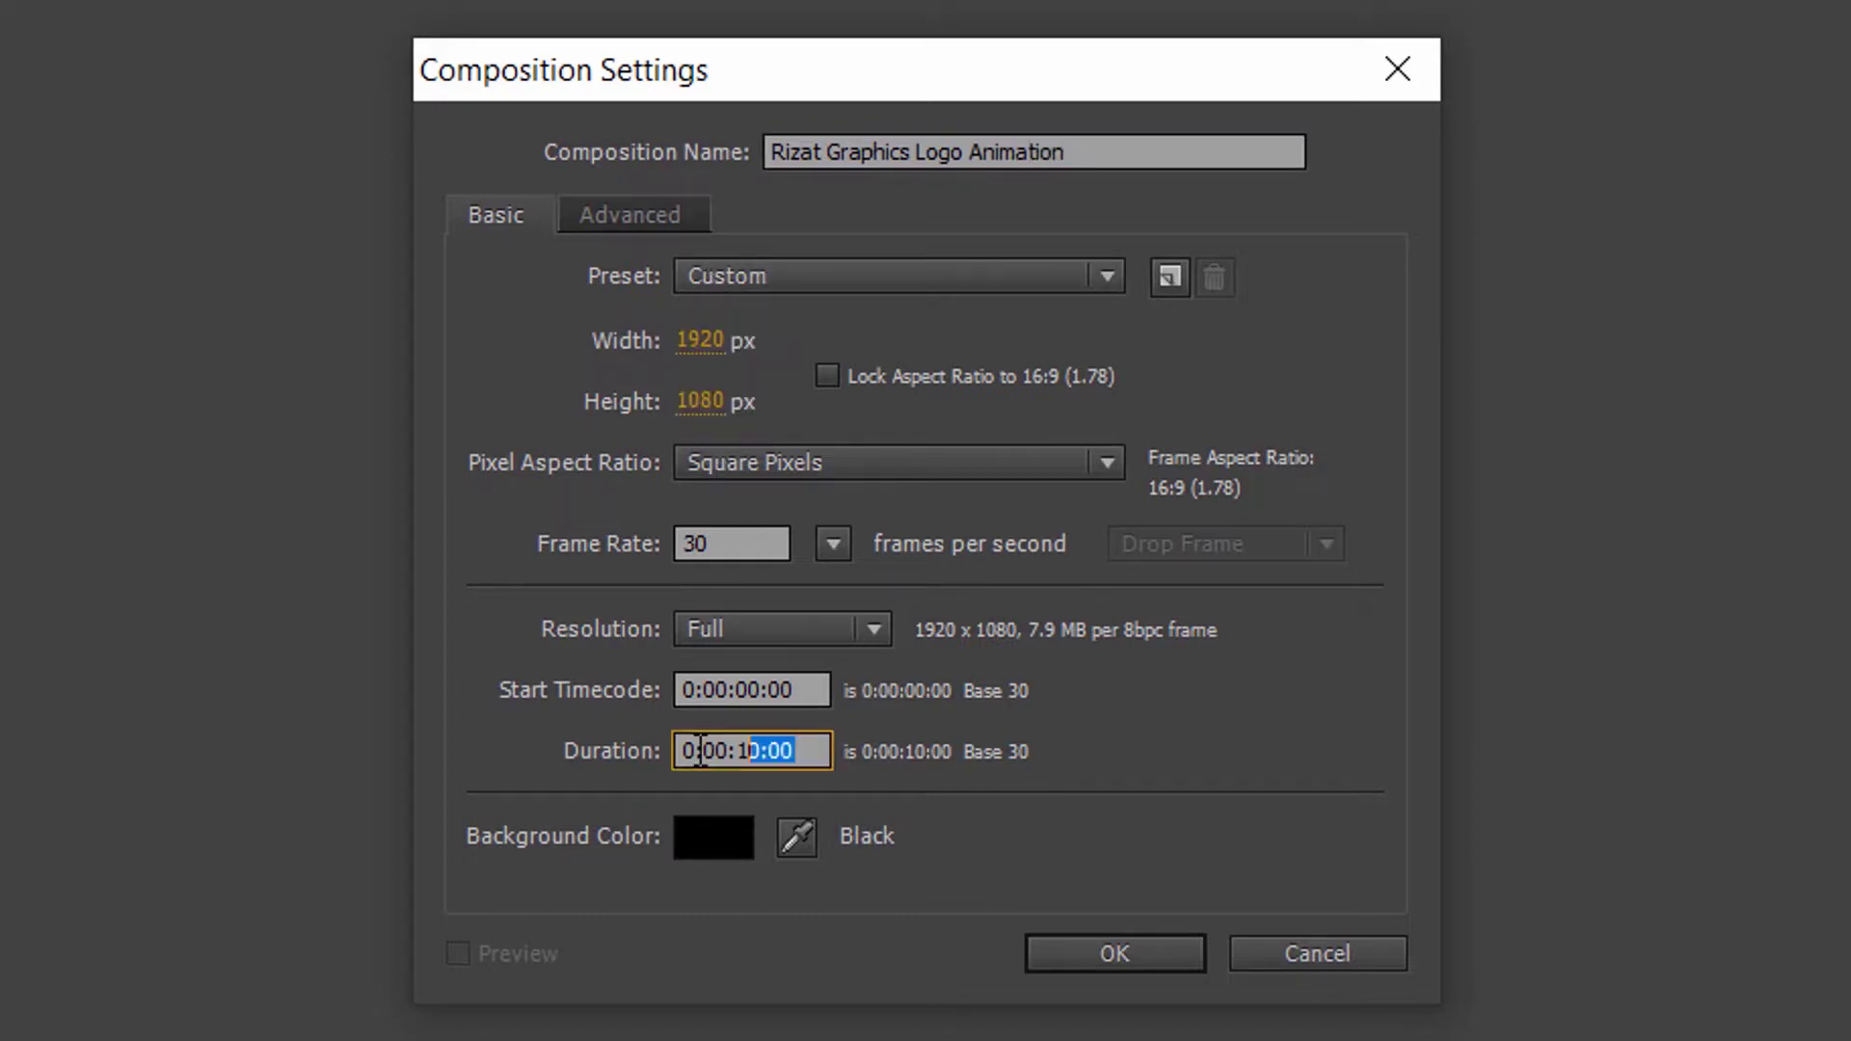
click(698, 401)
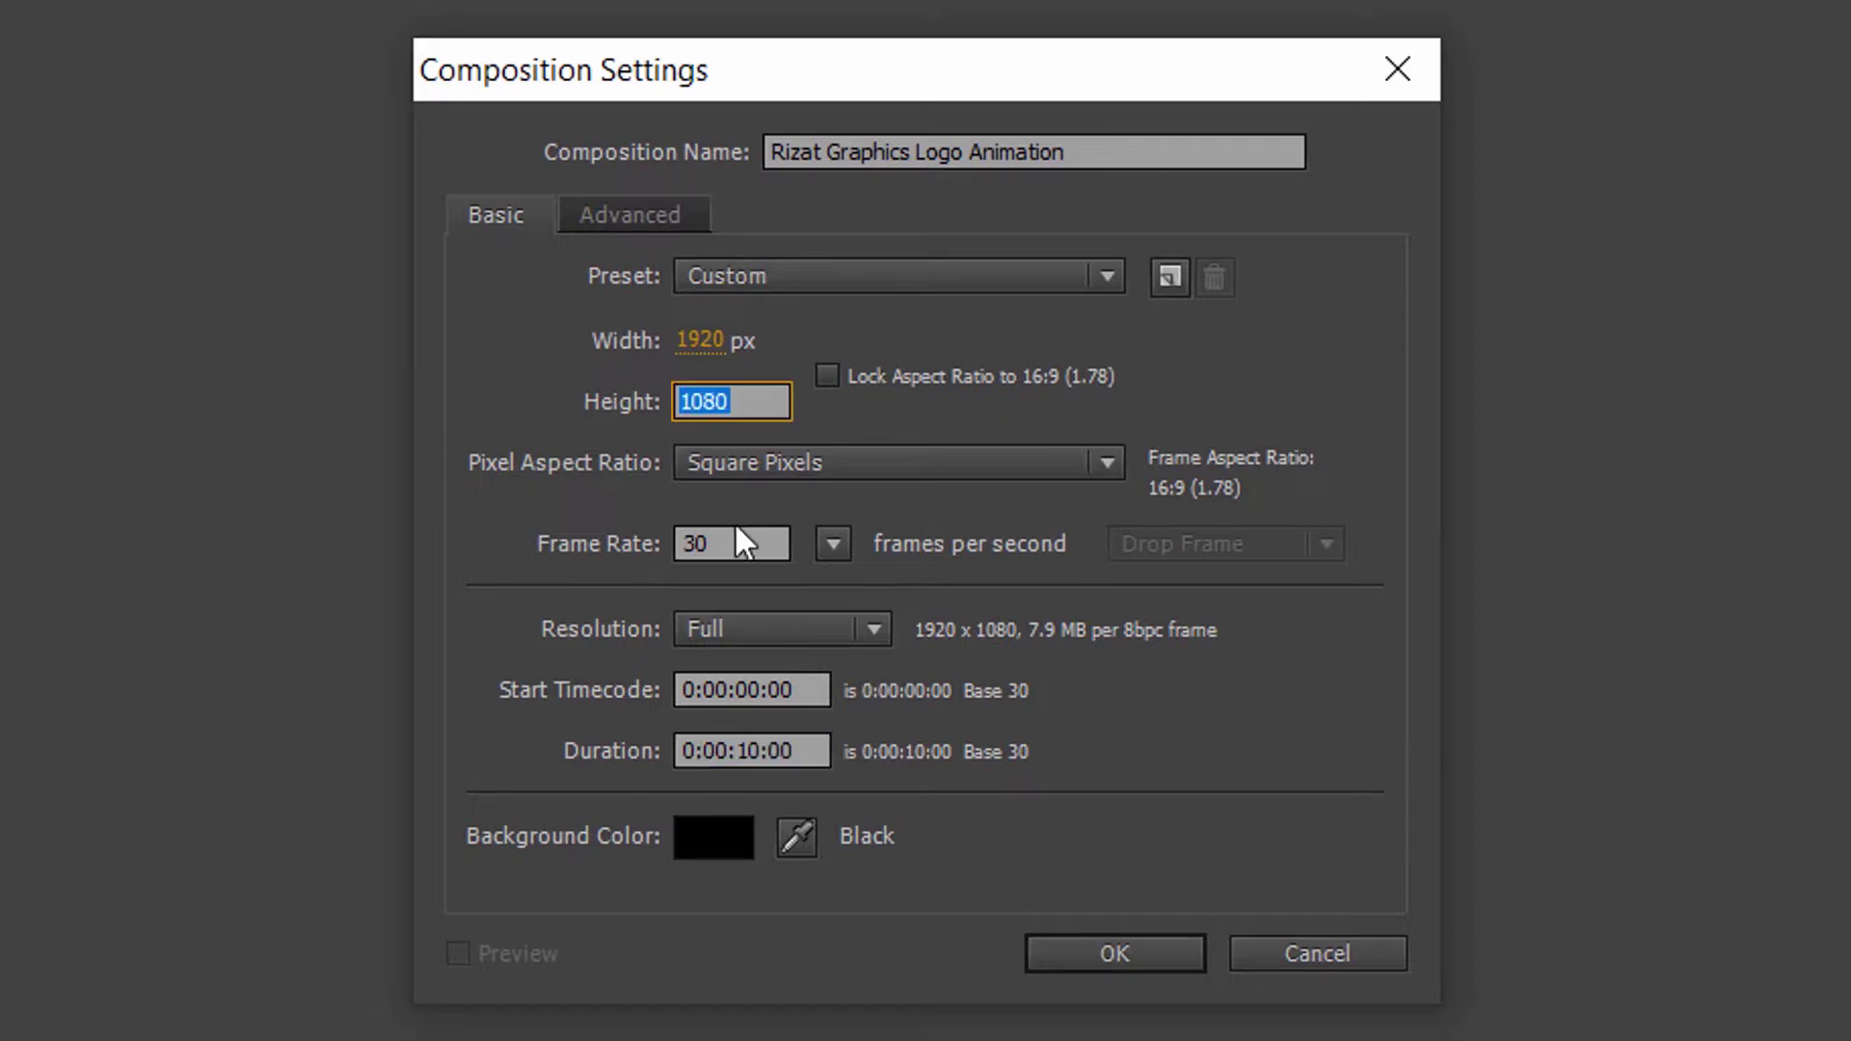
click(684, 542)
drag(809, 757, 552, 734)
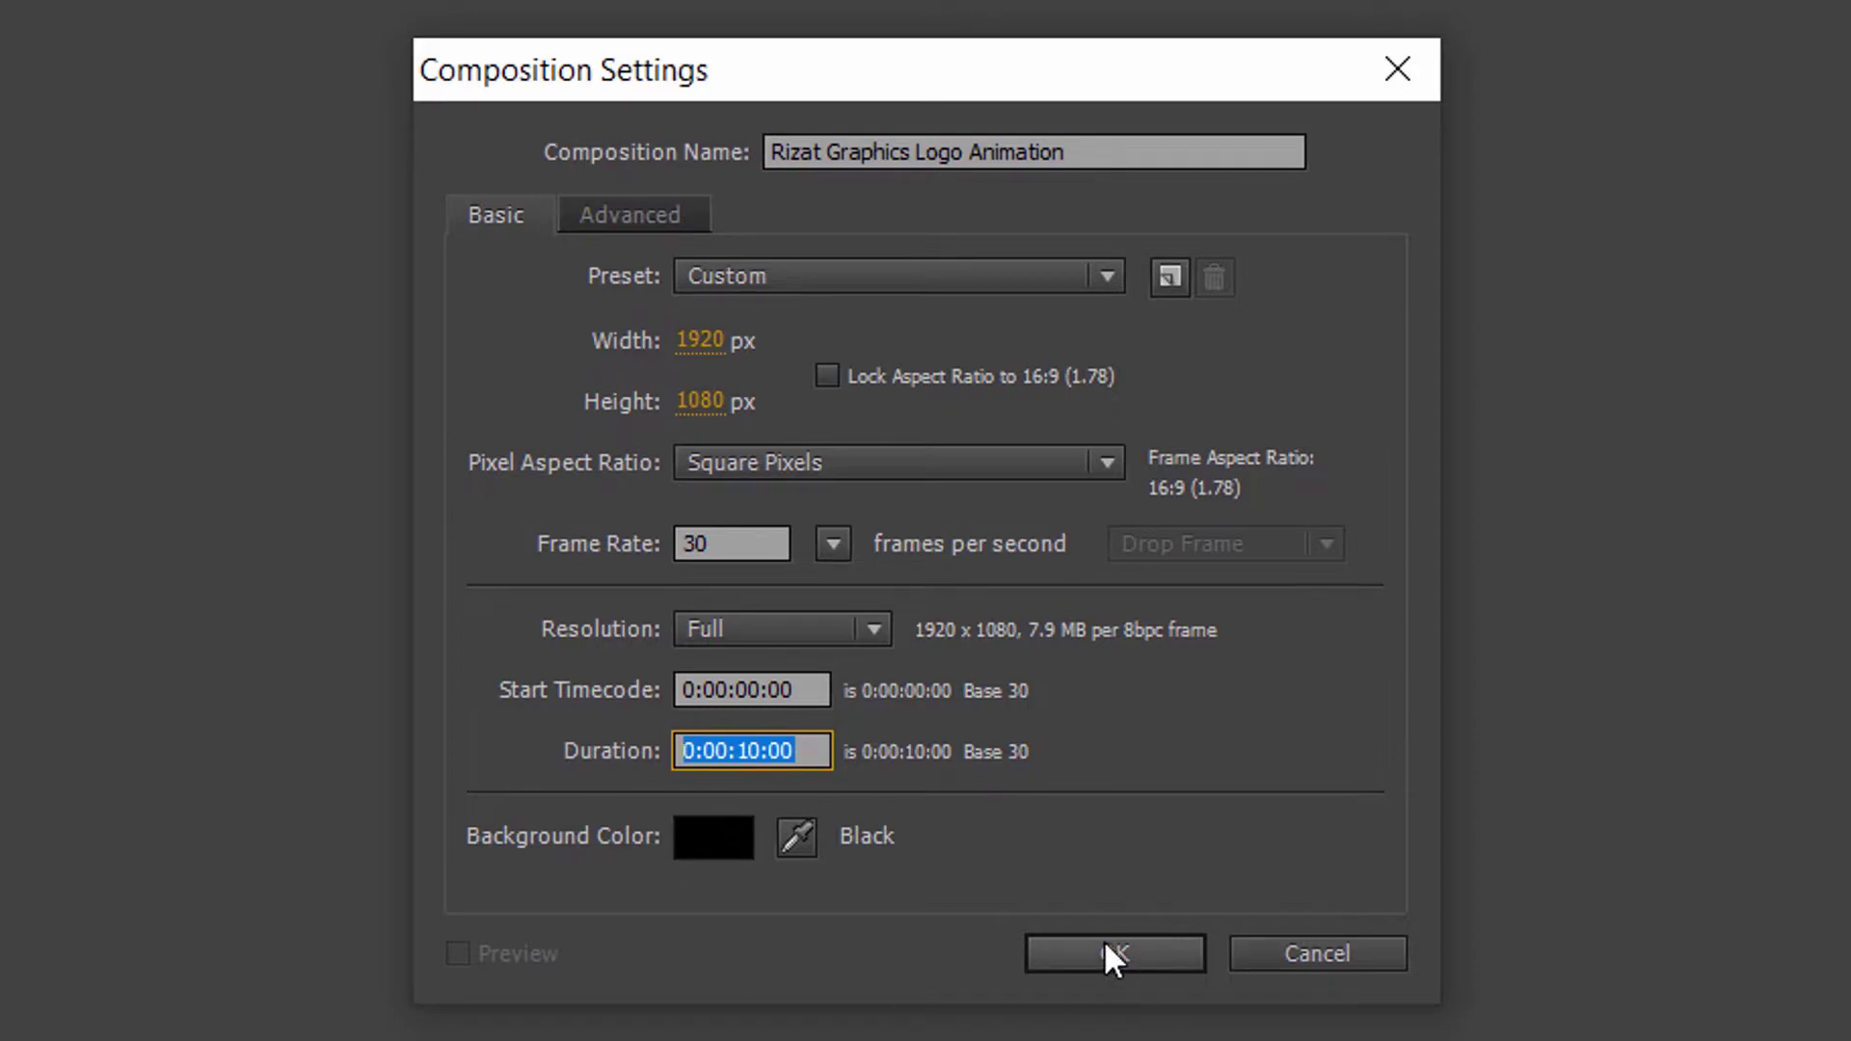
- Set the composition background colour to white and create the composition
click(696, 850)
click(1806, 476)
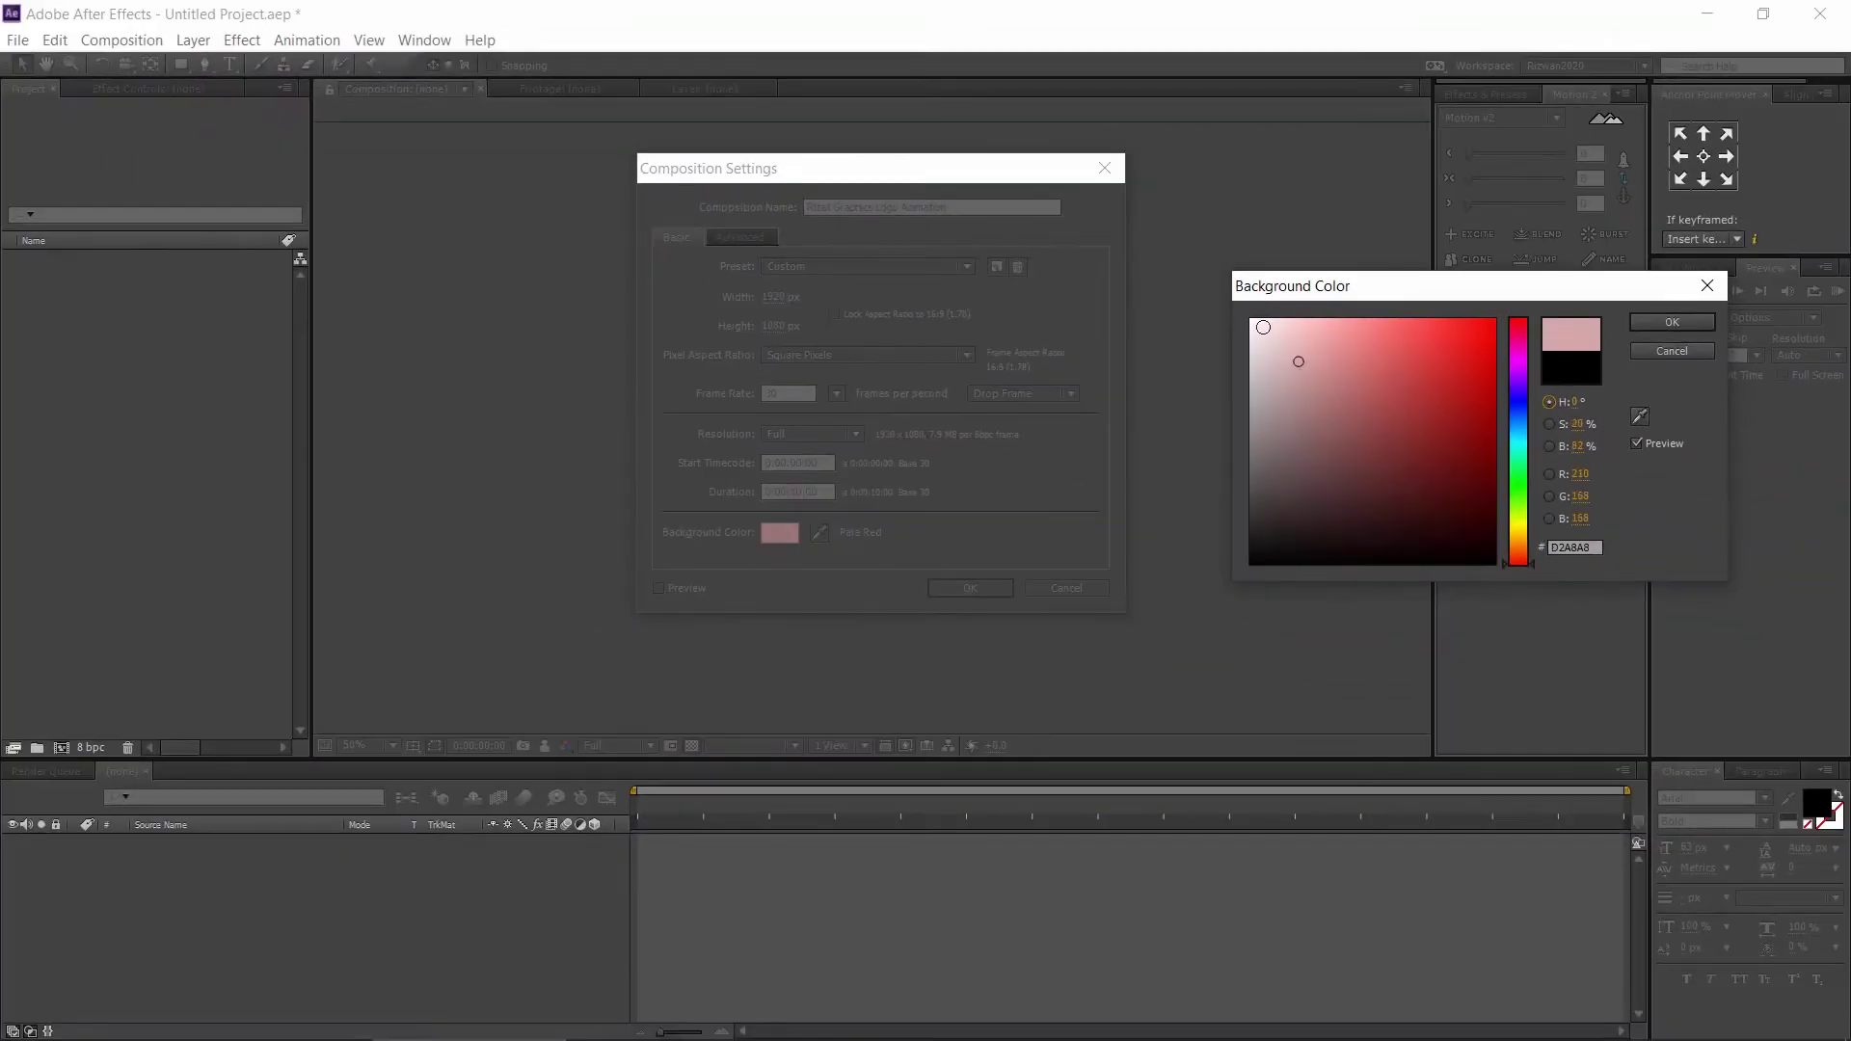
drag(1263, 327, 1235, 298)
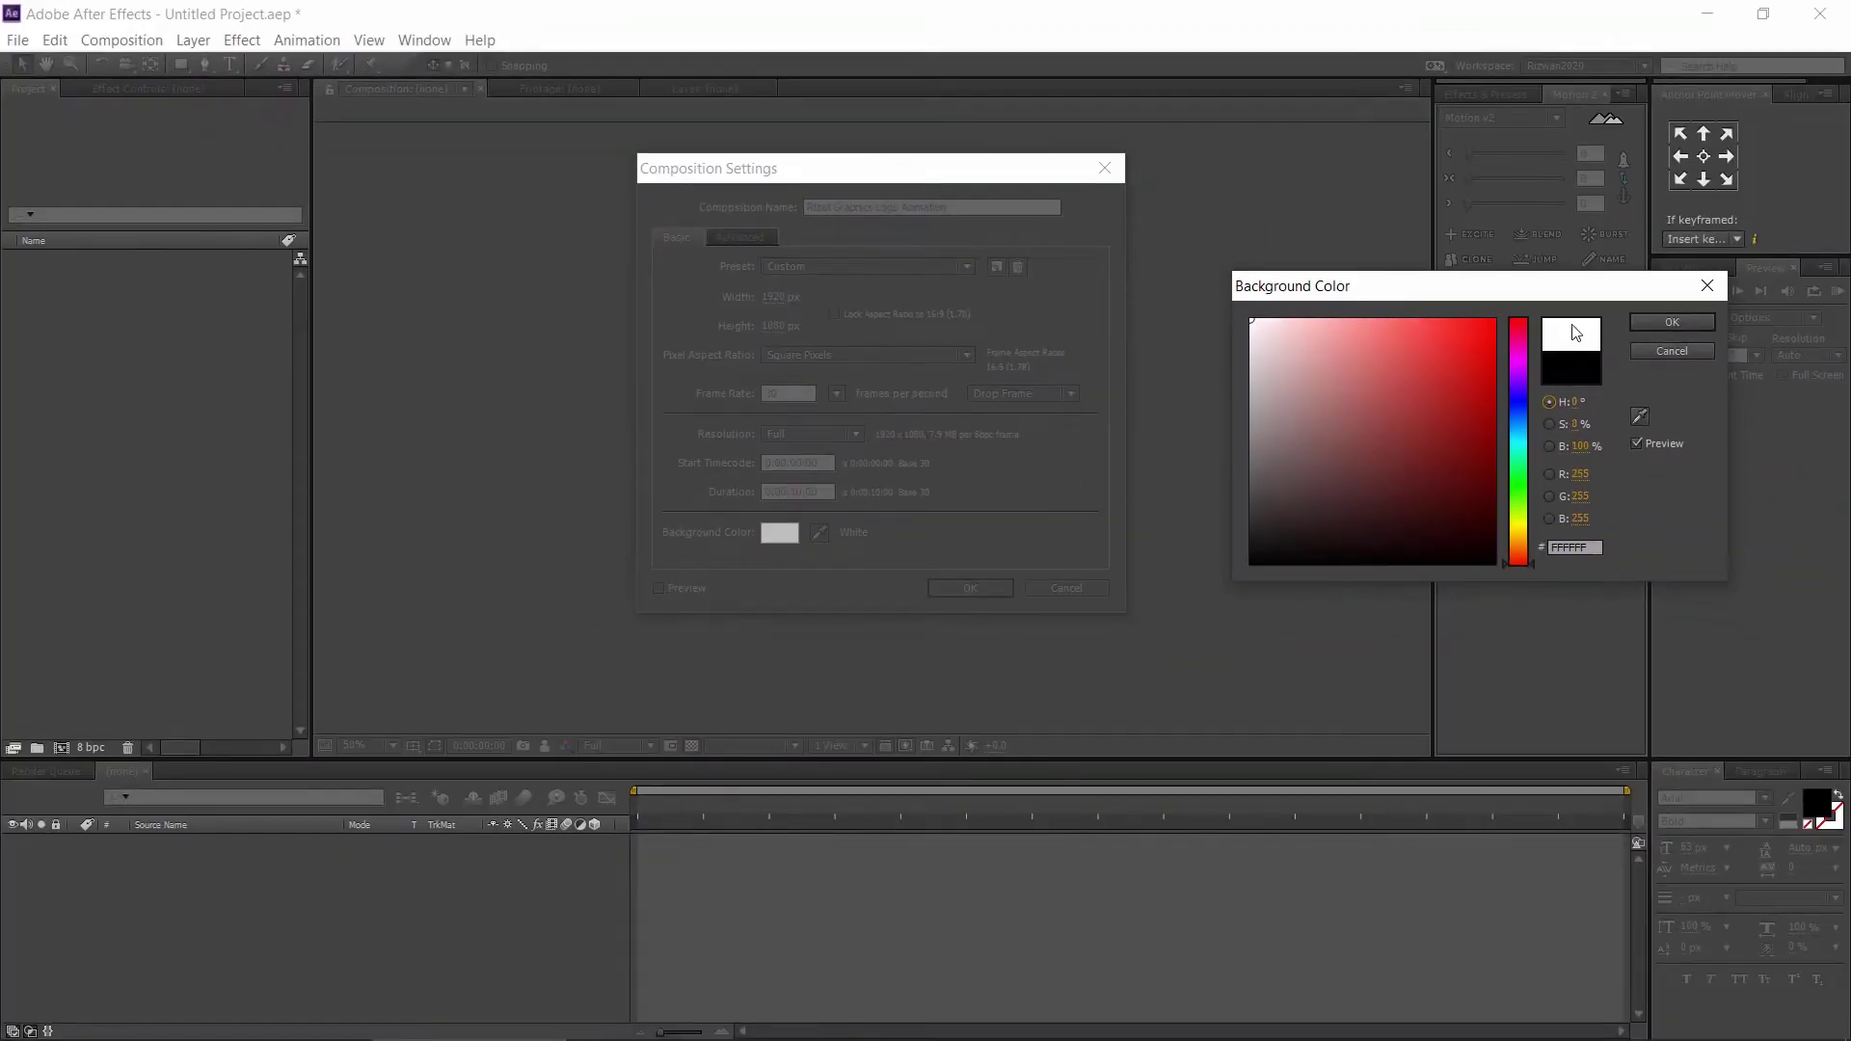
click(1672, 322)
click(993, 588)
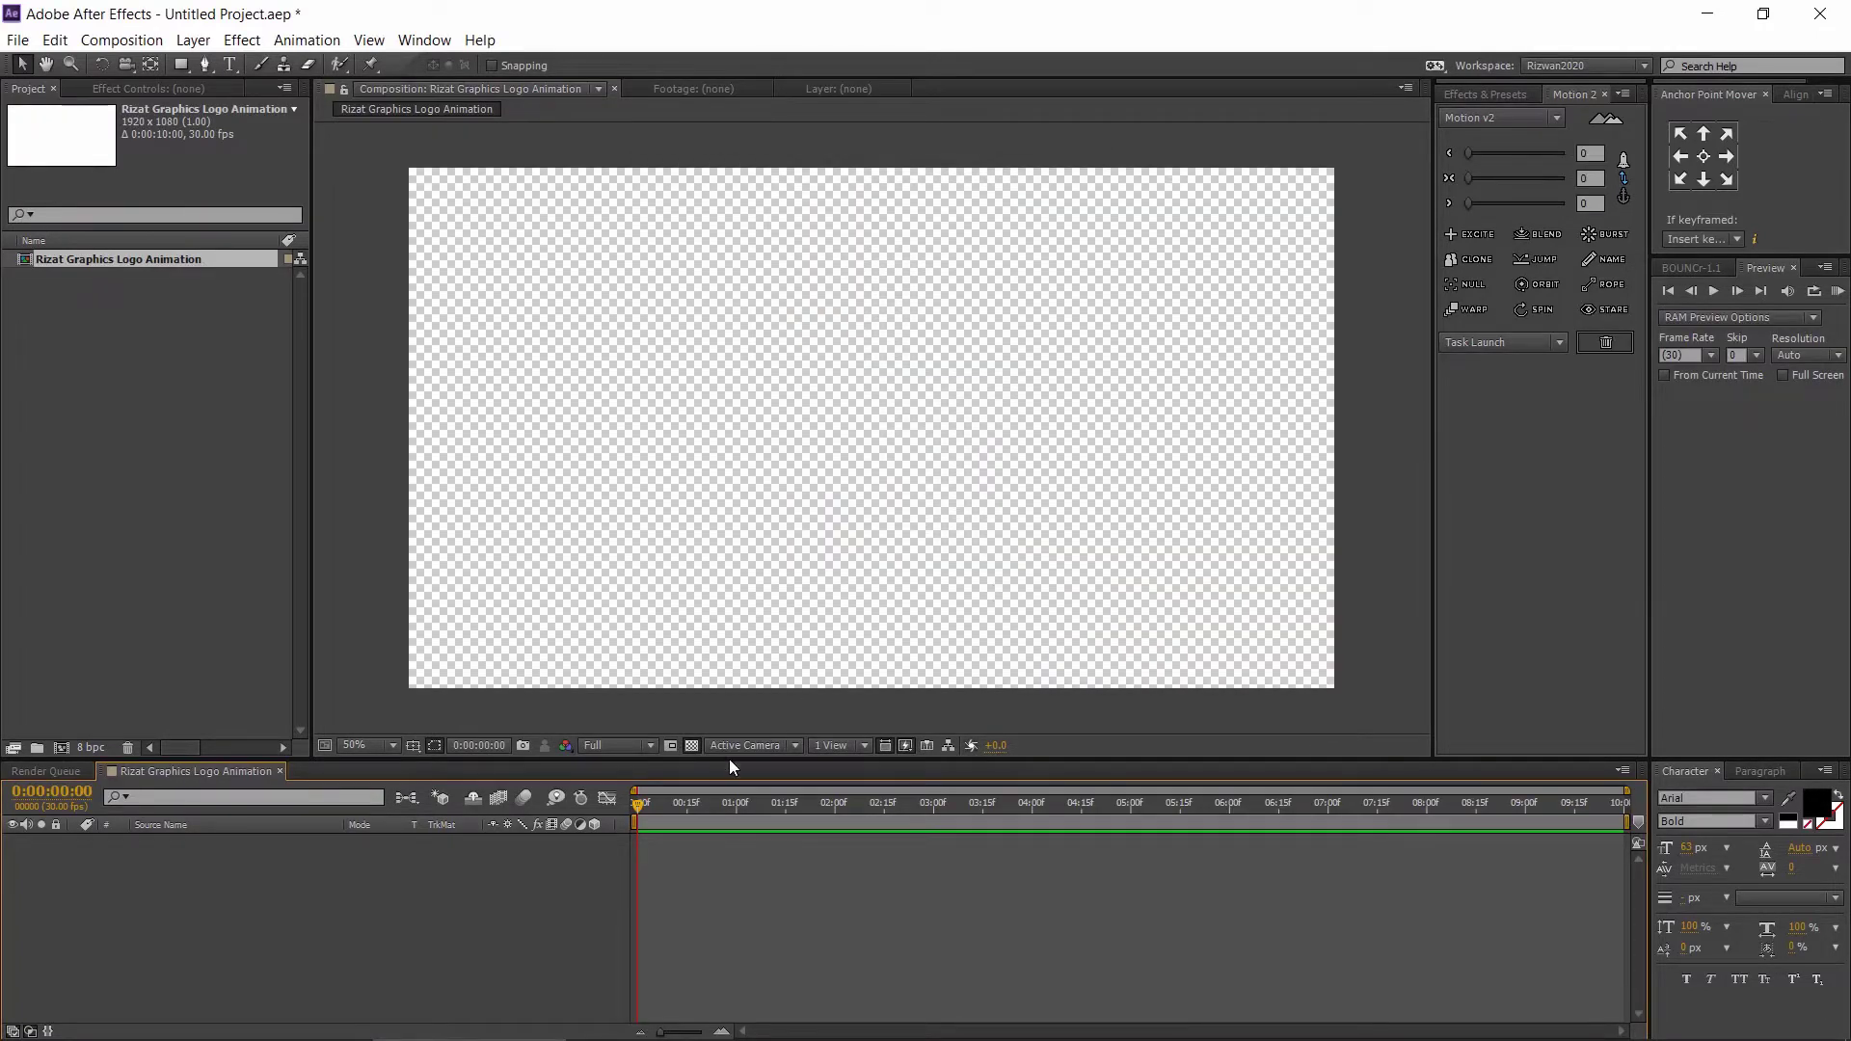
- Turn off the transparency grid, import RT-Rizat.png, and add it as the composition's only layer
click(691, 745)
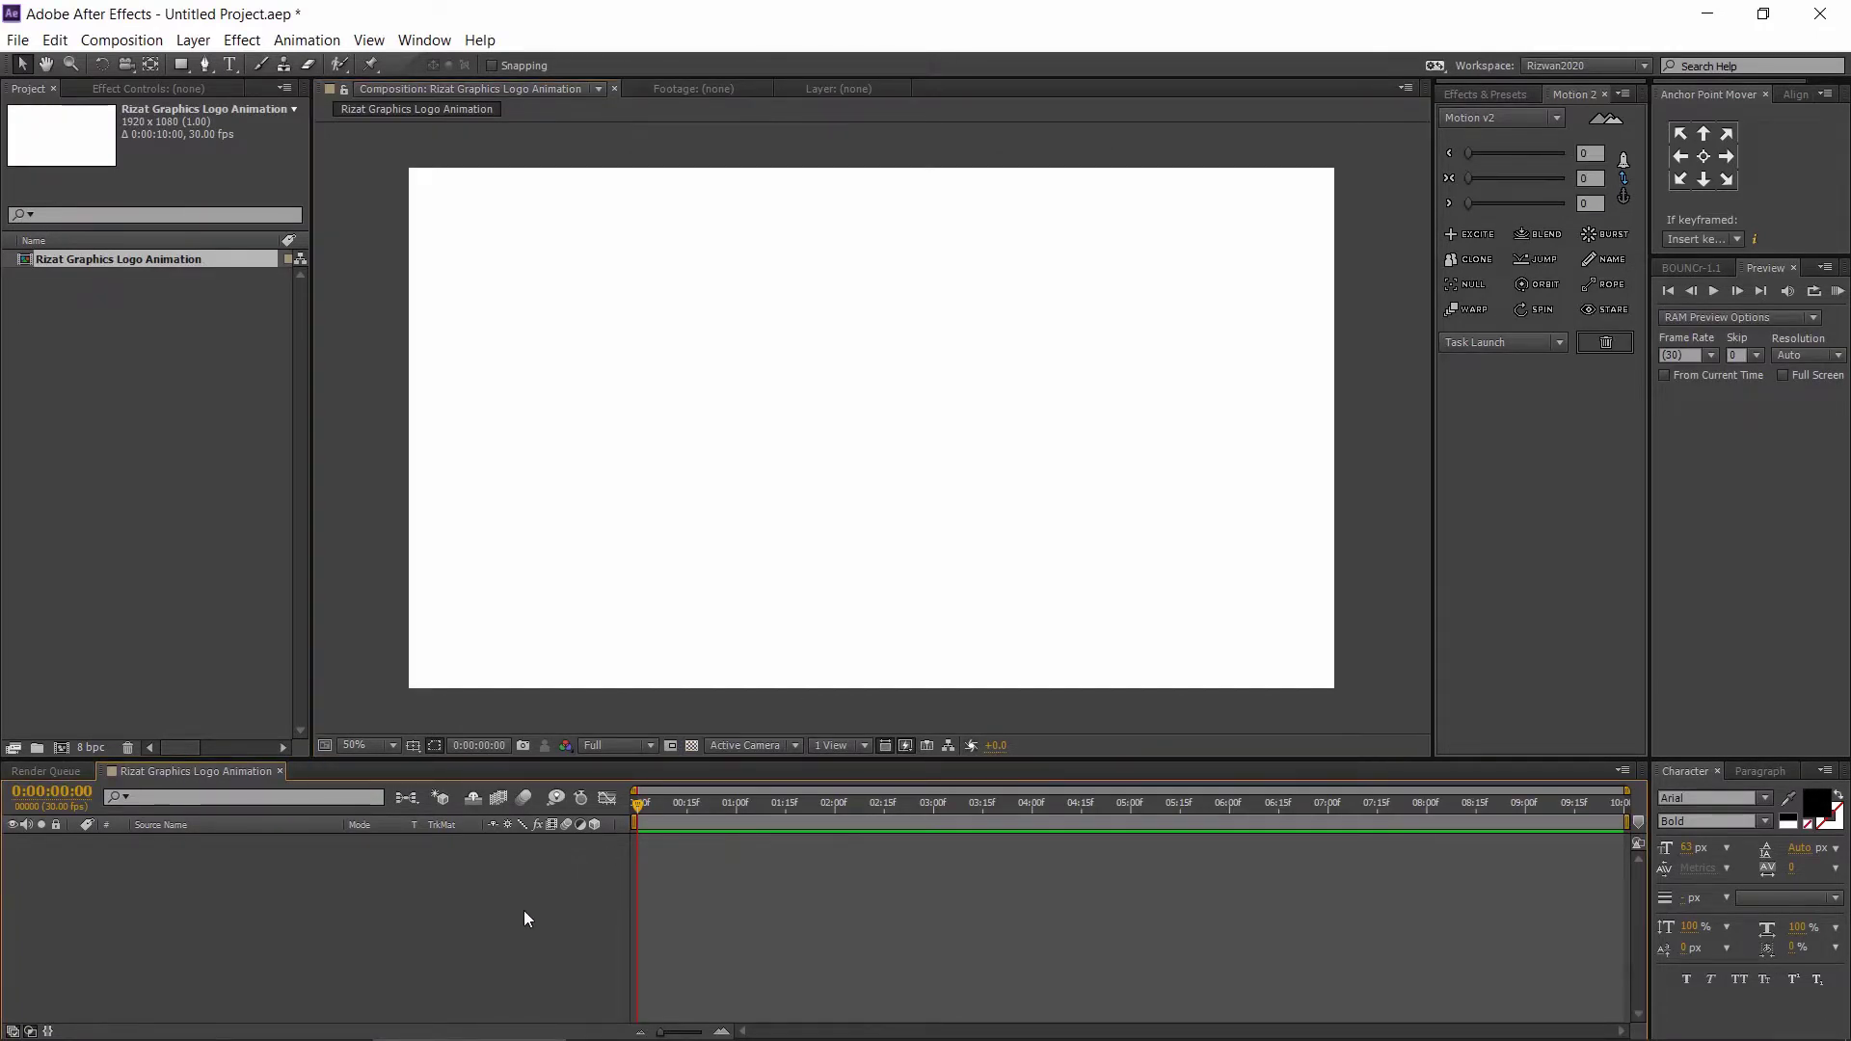
click(17, 39)
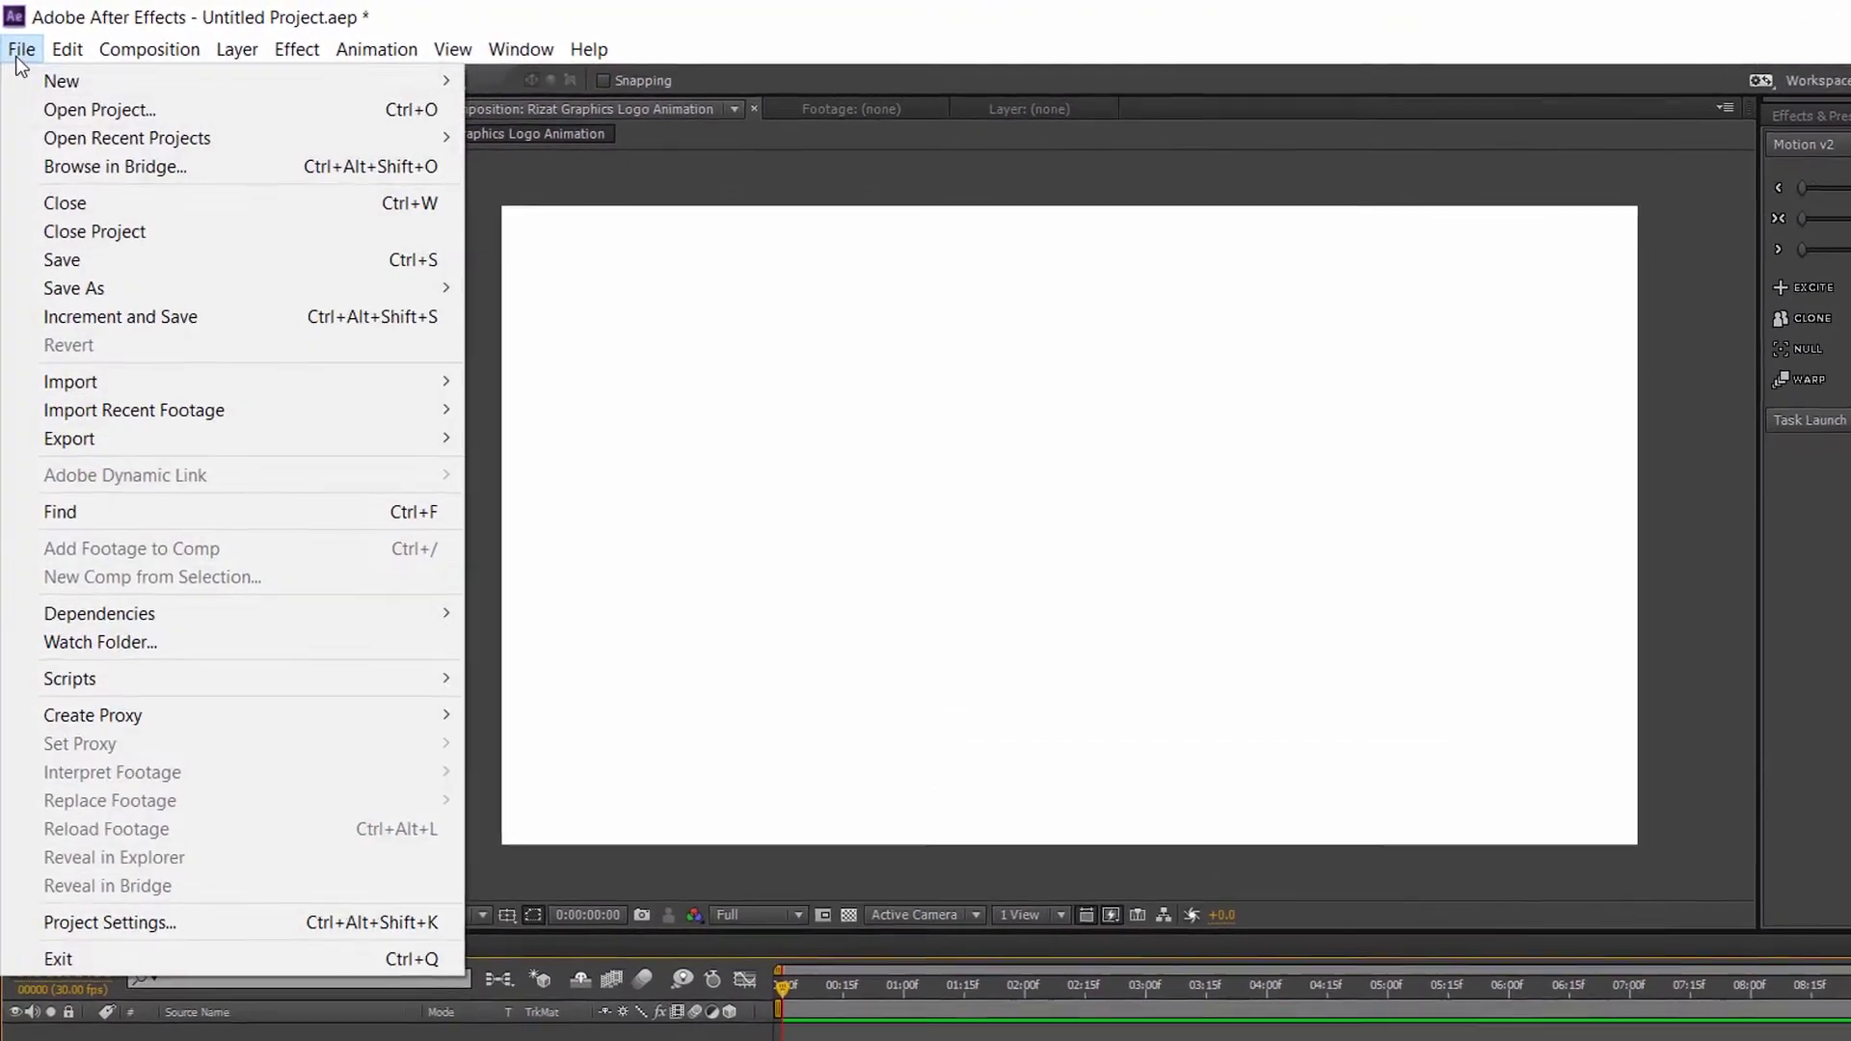
mouse_move(131, 390)
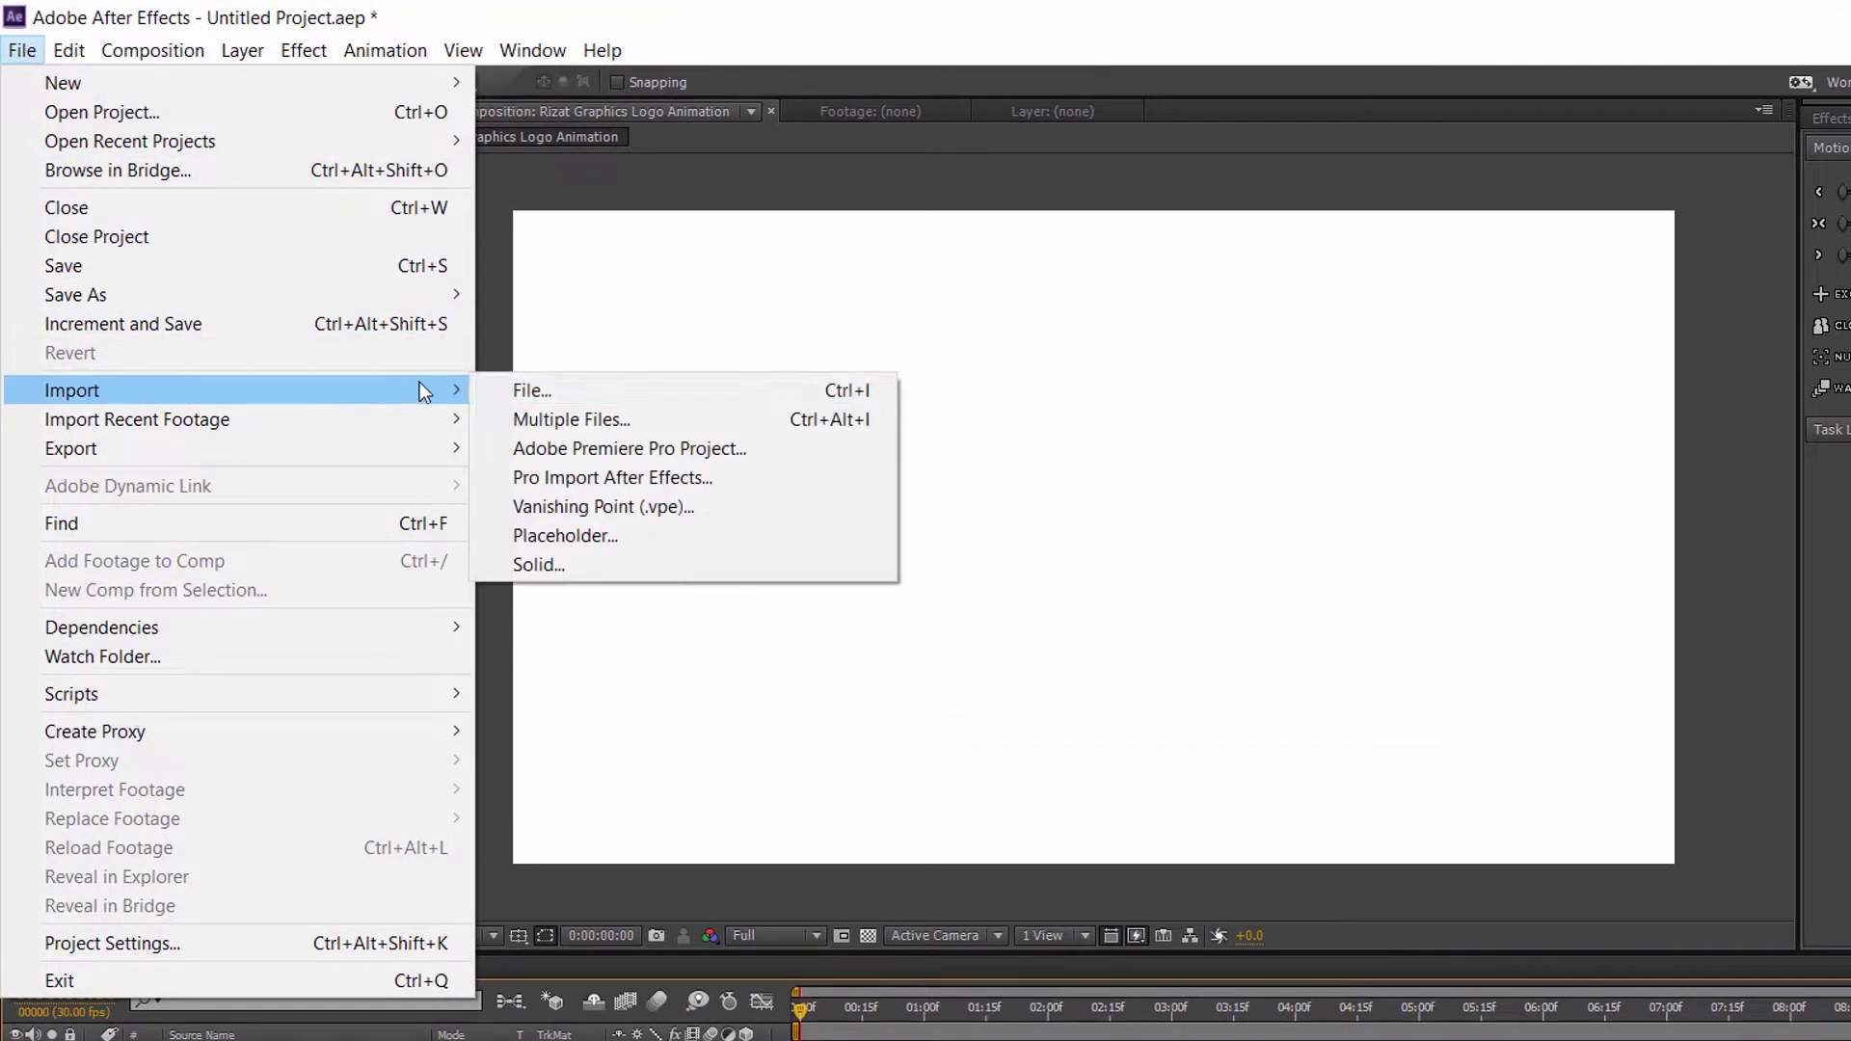
click(521, 390)
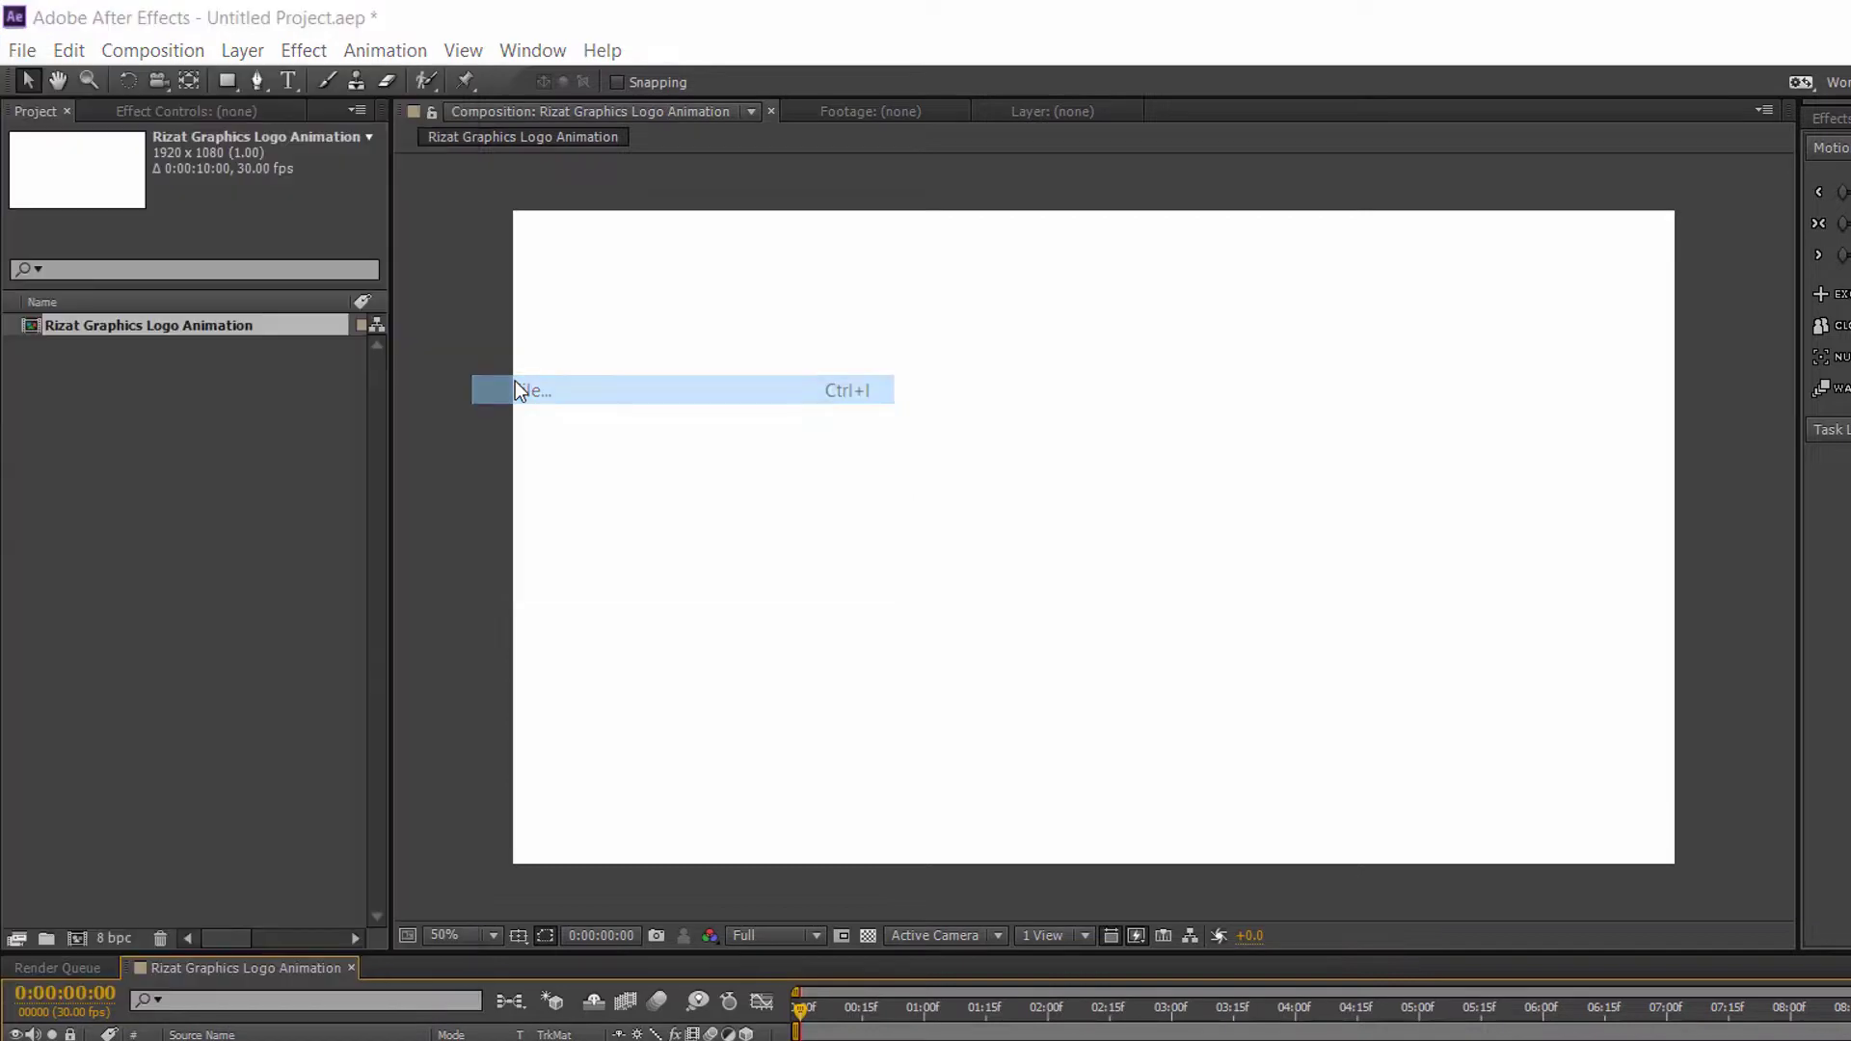
click(406, 364)
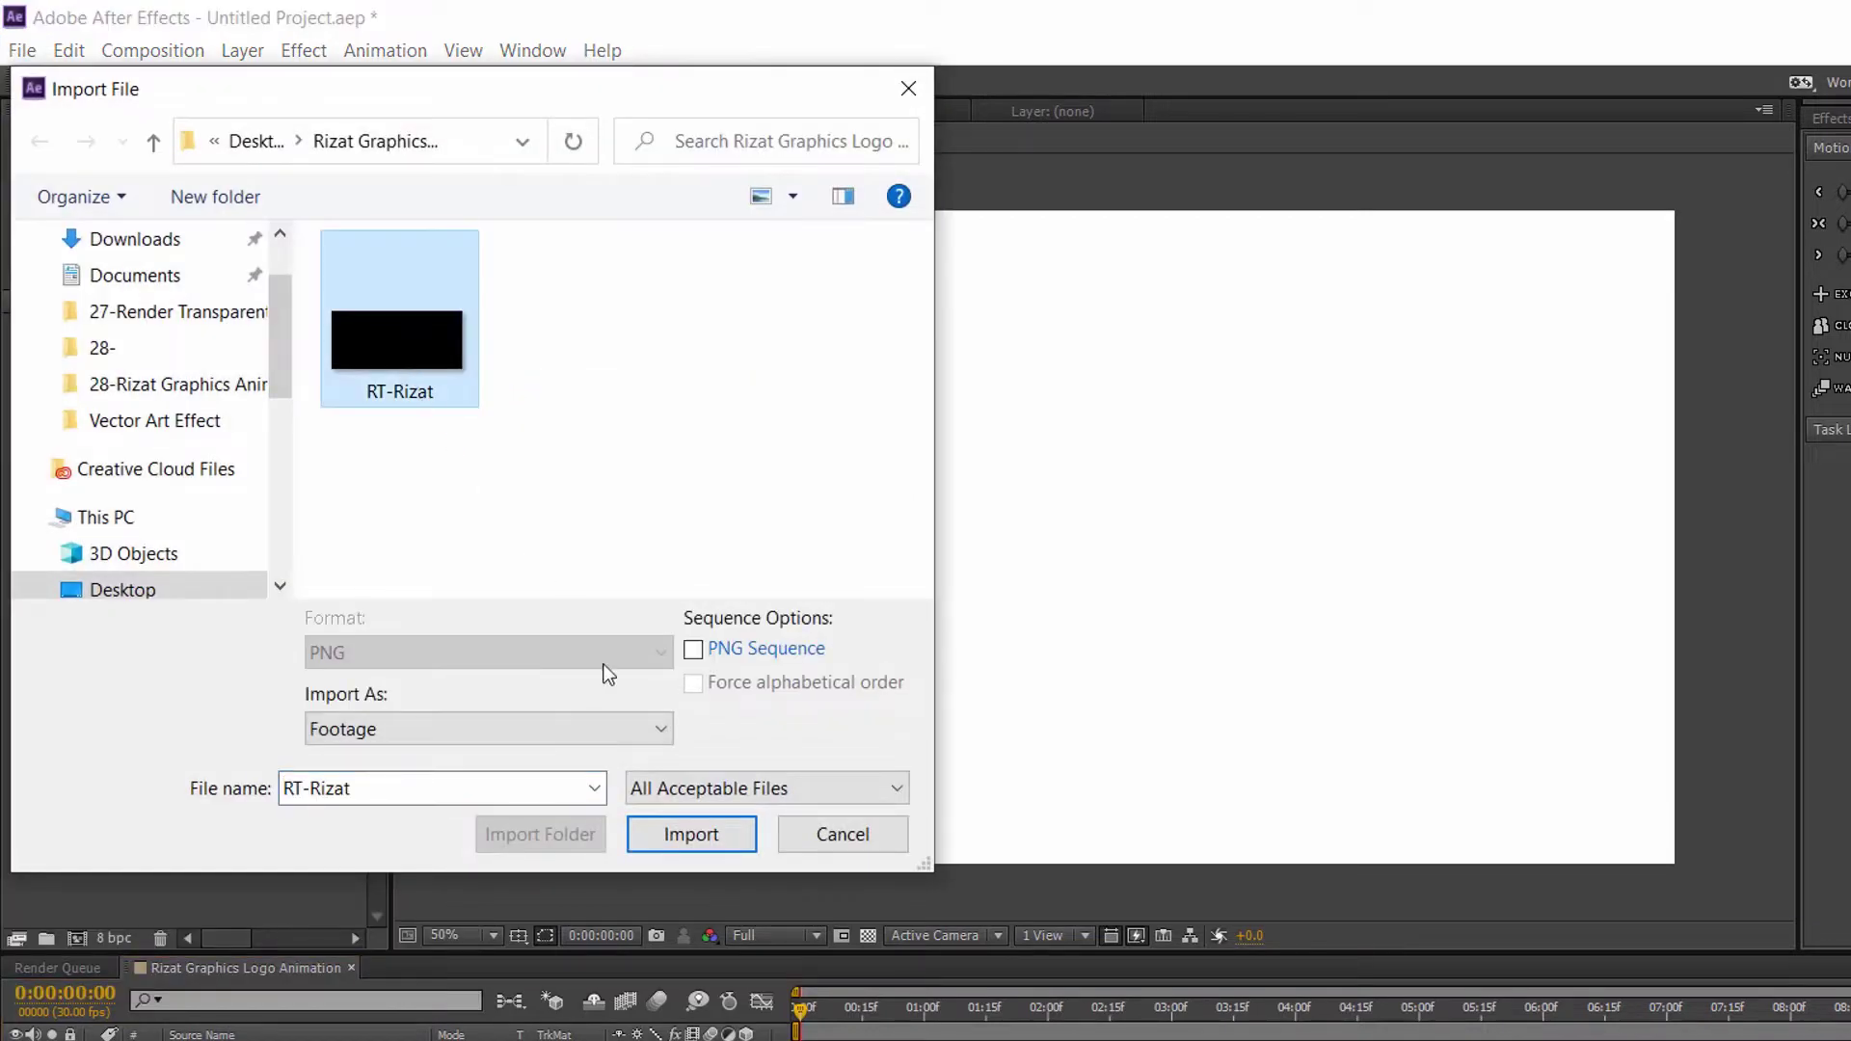
click(686, 835)
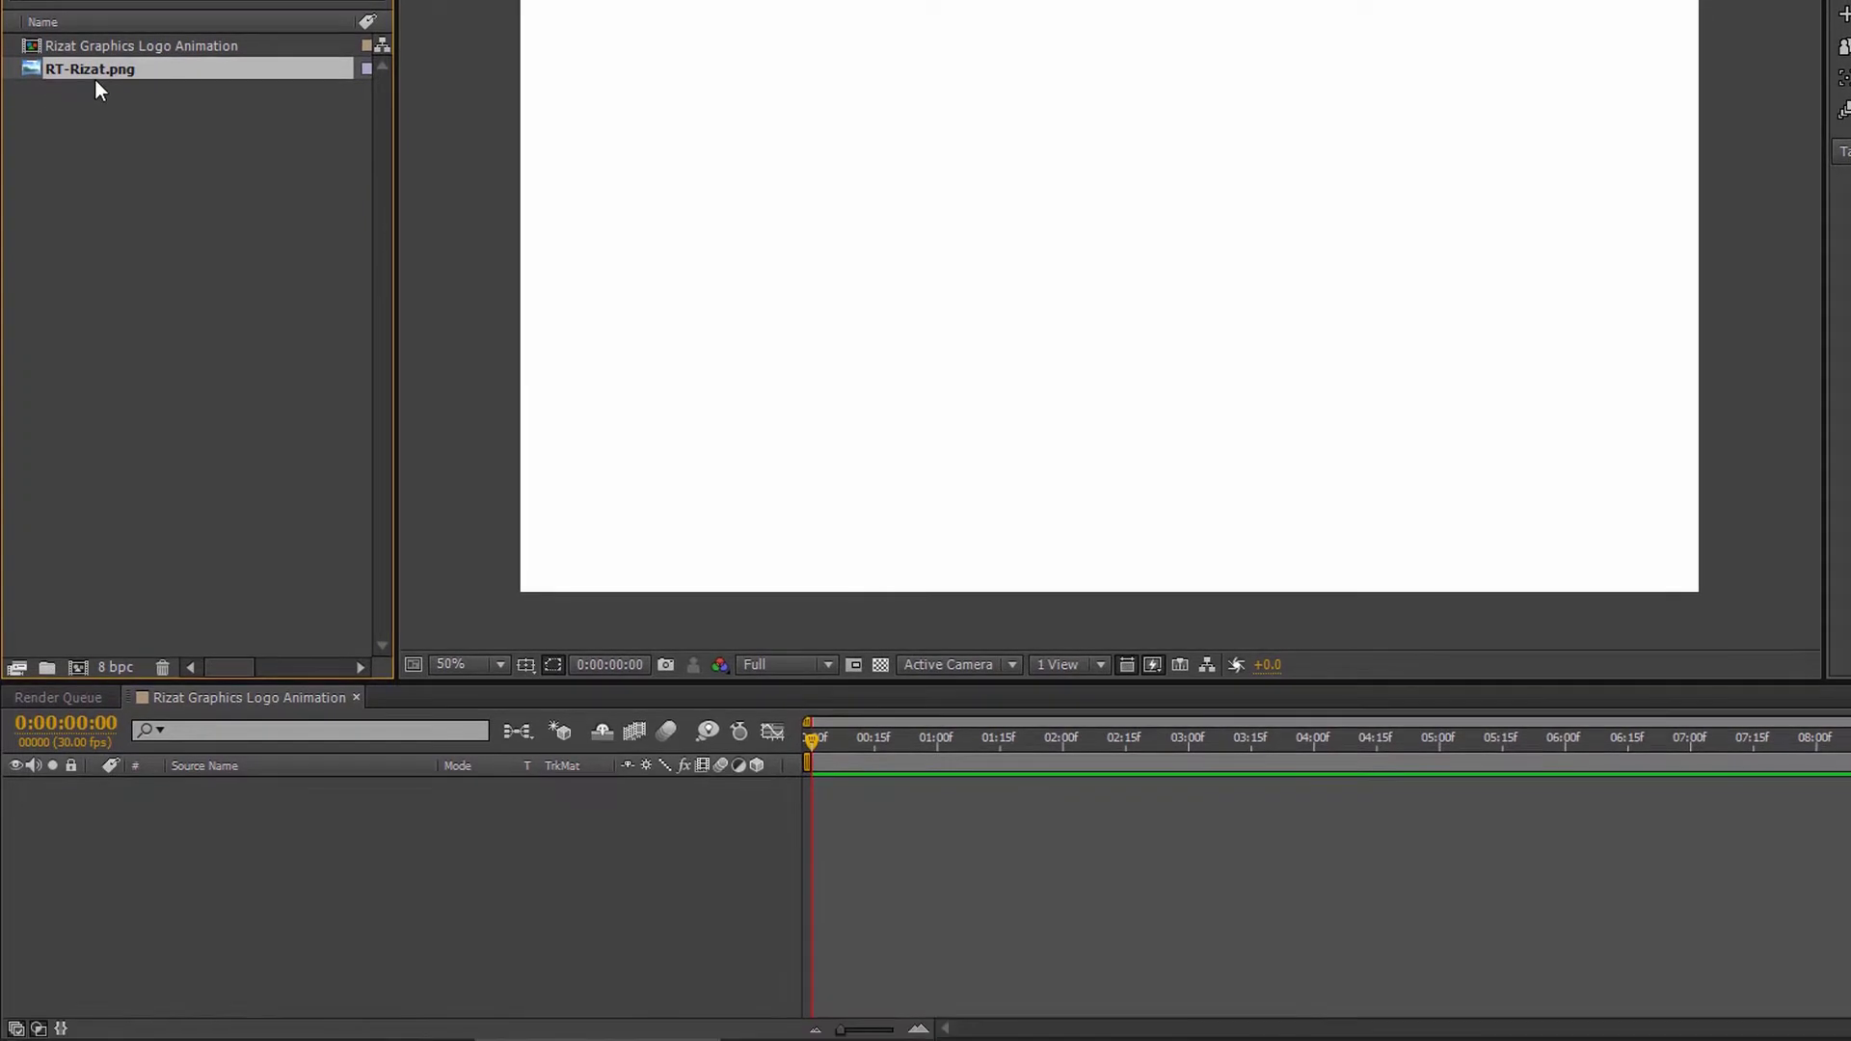
drag(96, 79, 81, 796)
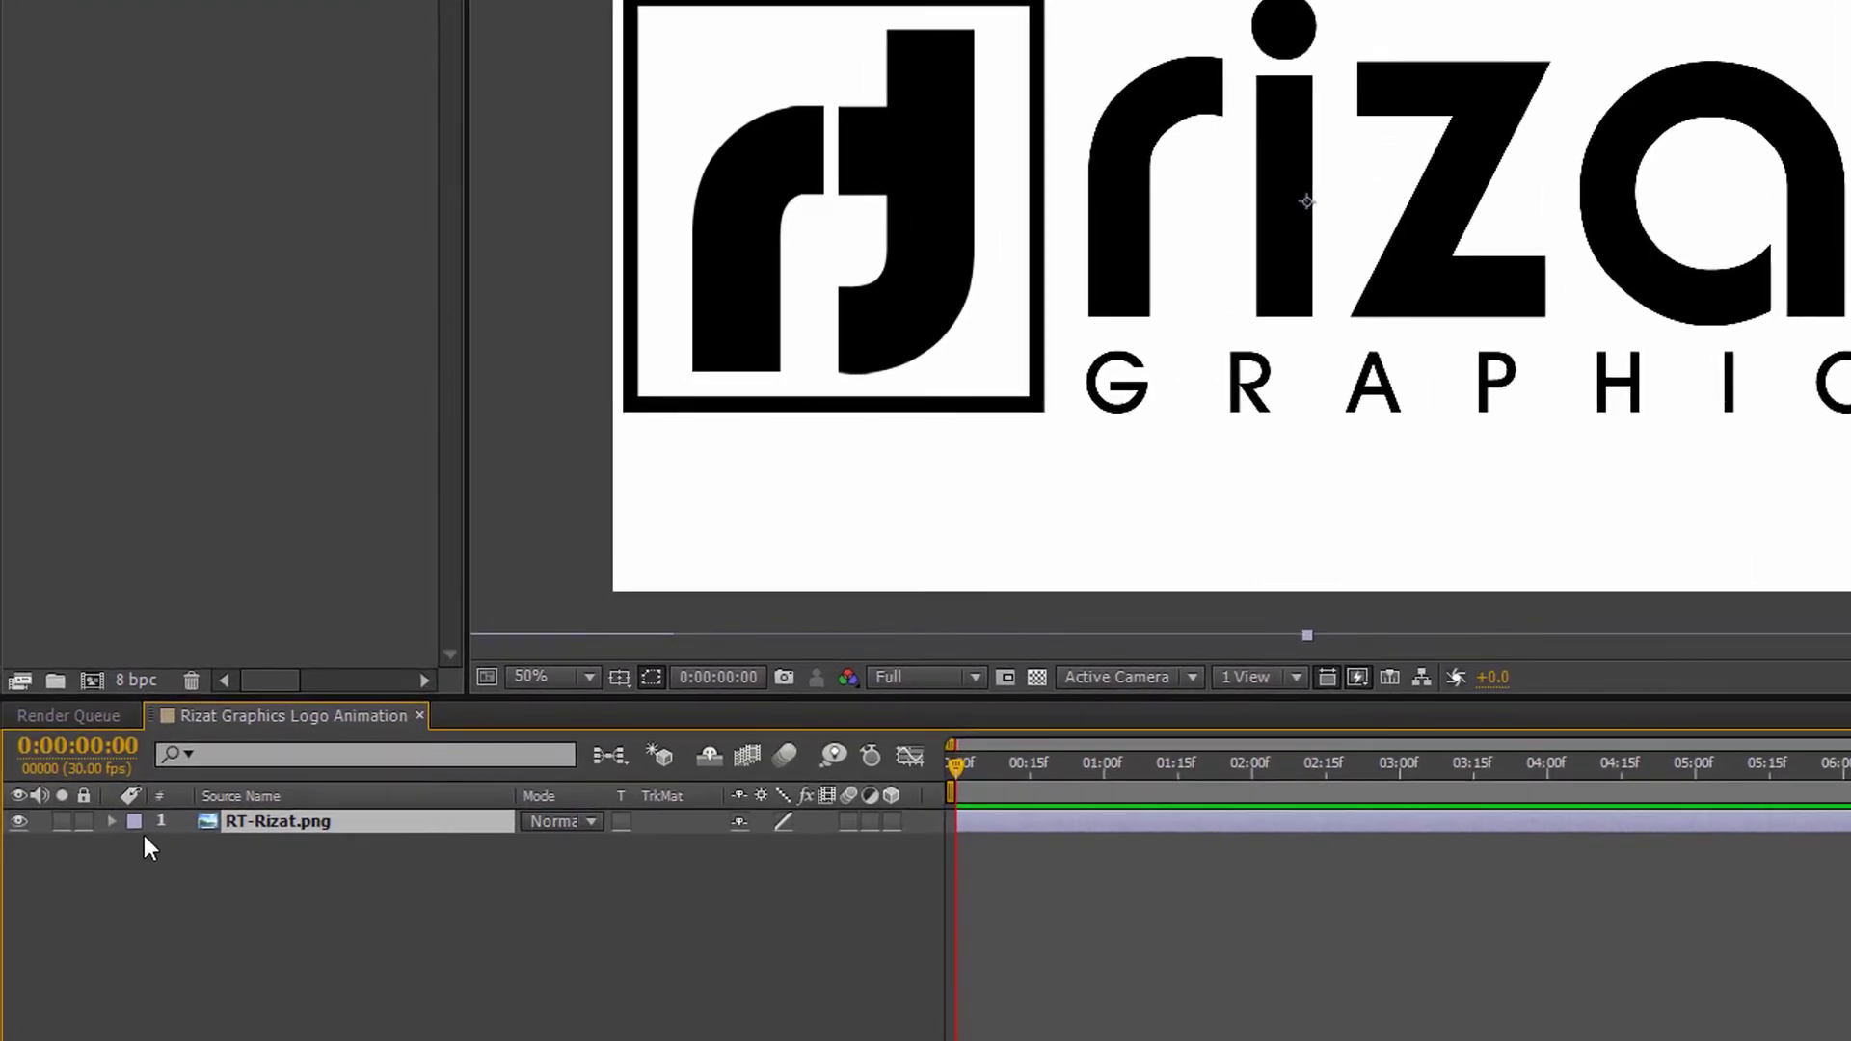
click(112, 822)
- Scale the RT-Rizat logo layer down to 62%
click(136, 847)
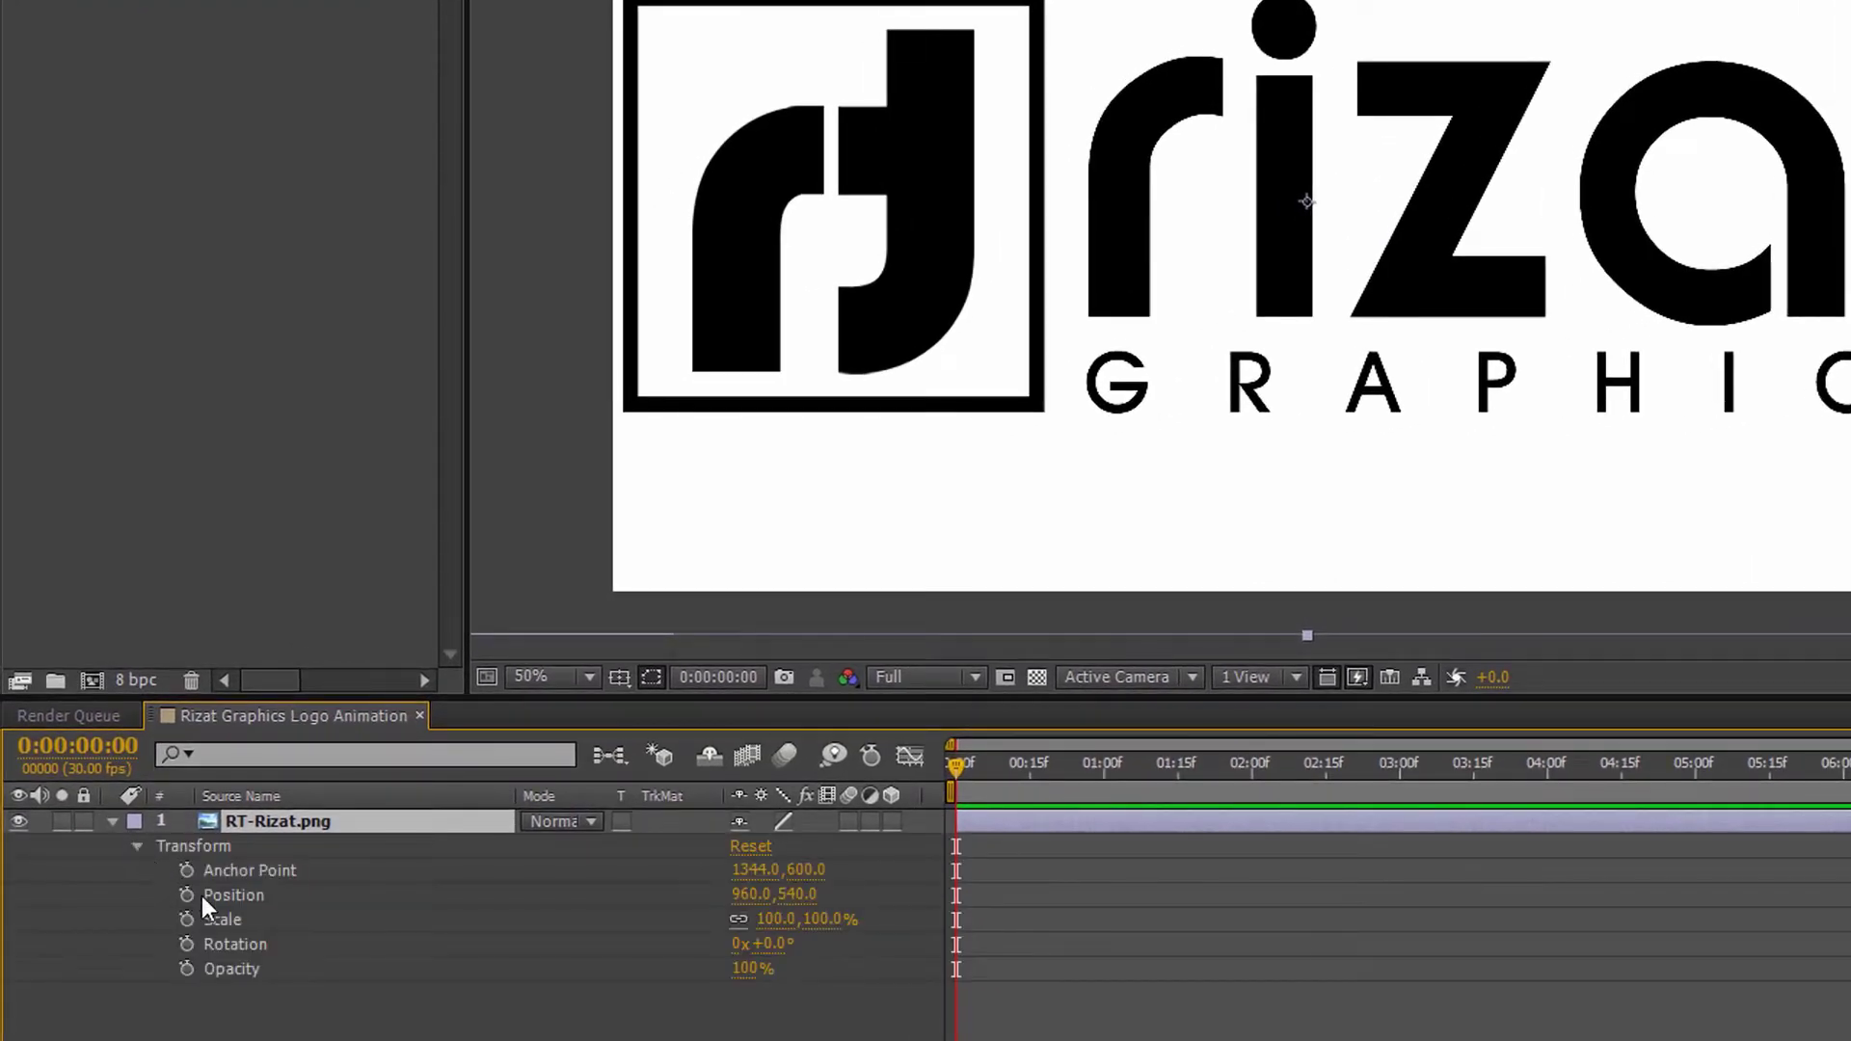
drag(777, 921, 608, 886)
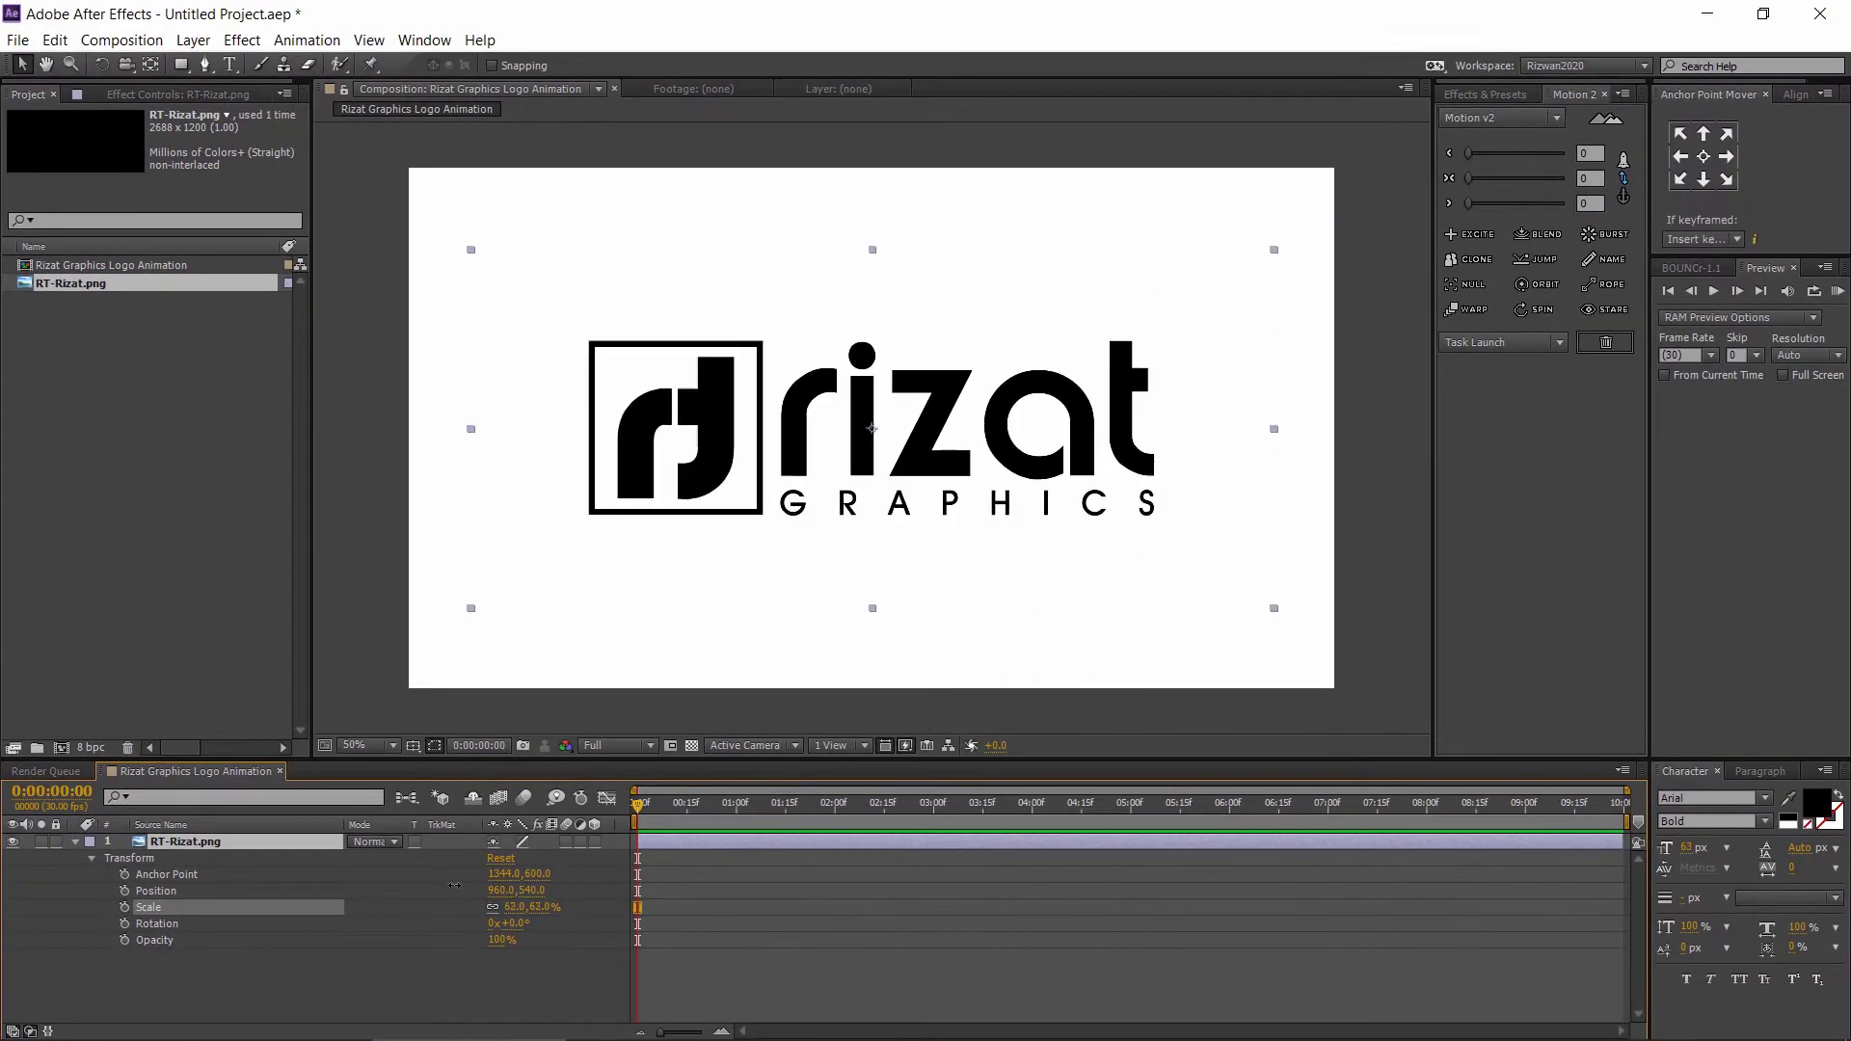
key(Return)
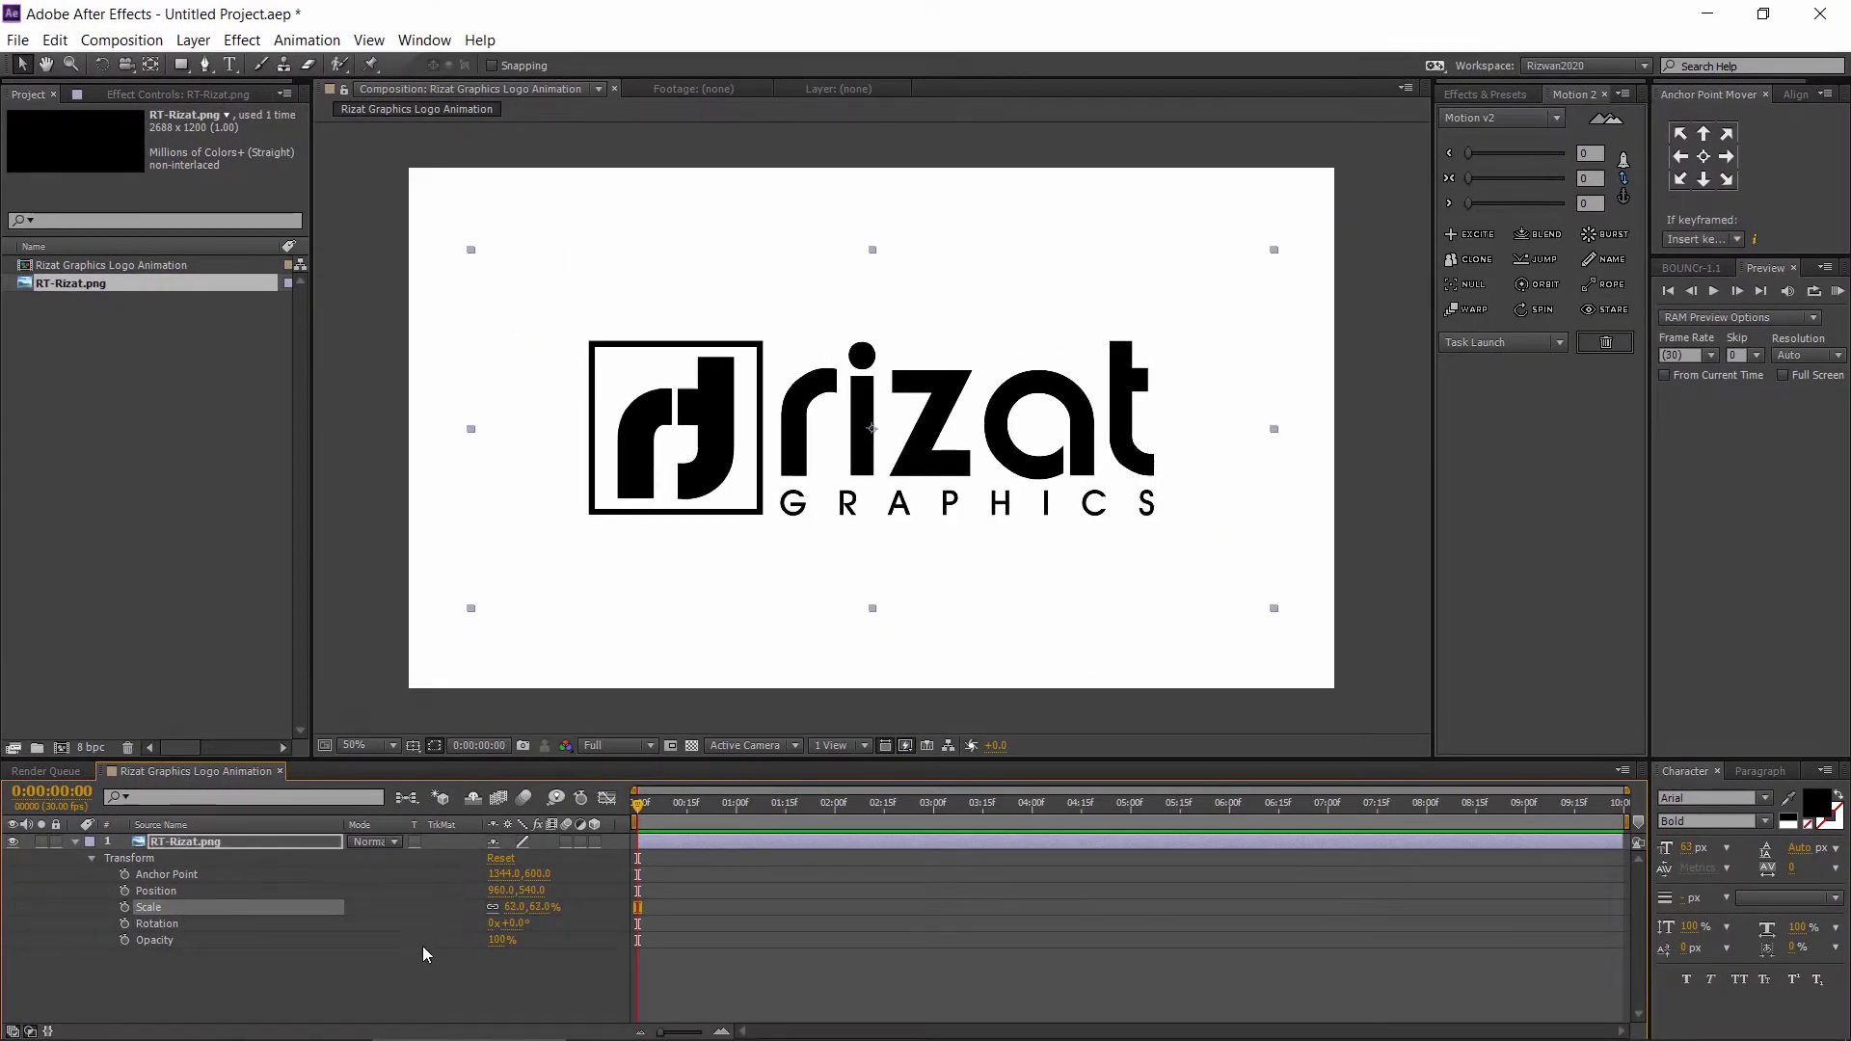
click(396, 976)
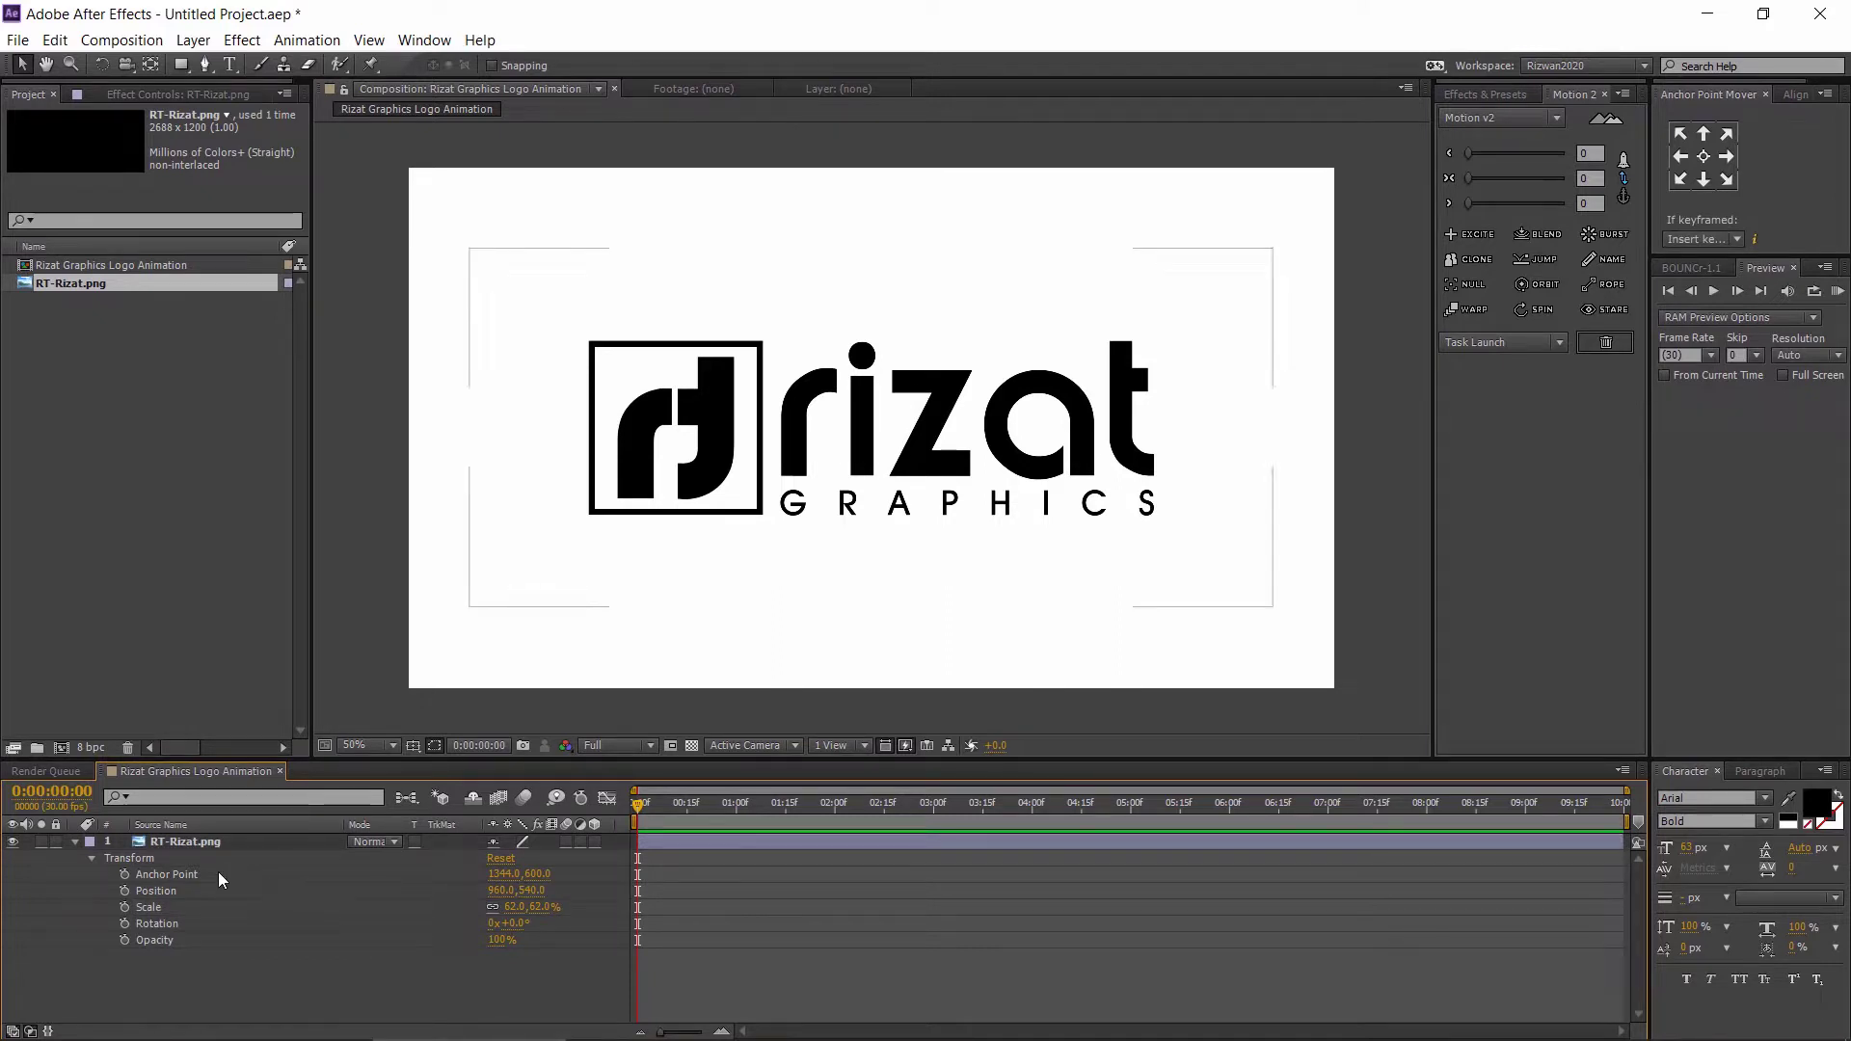
click(206, 841)
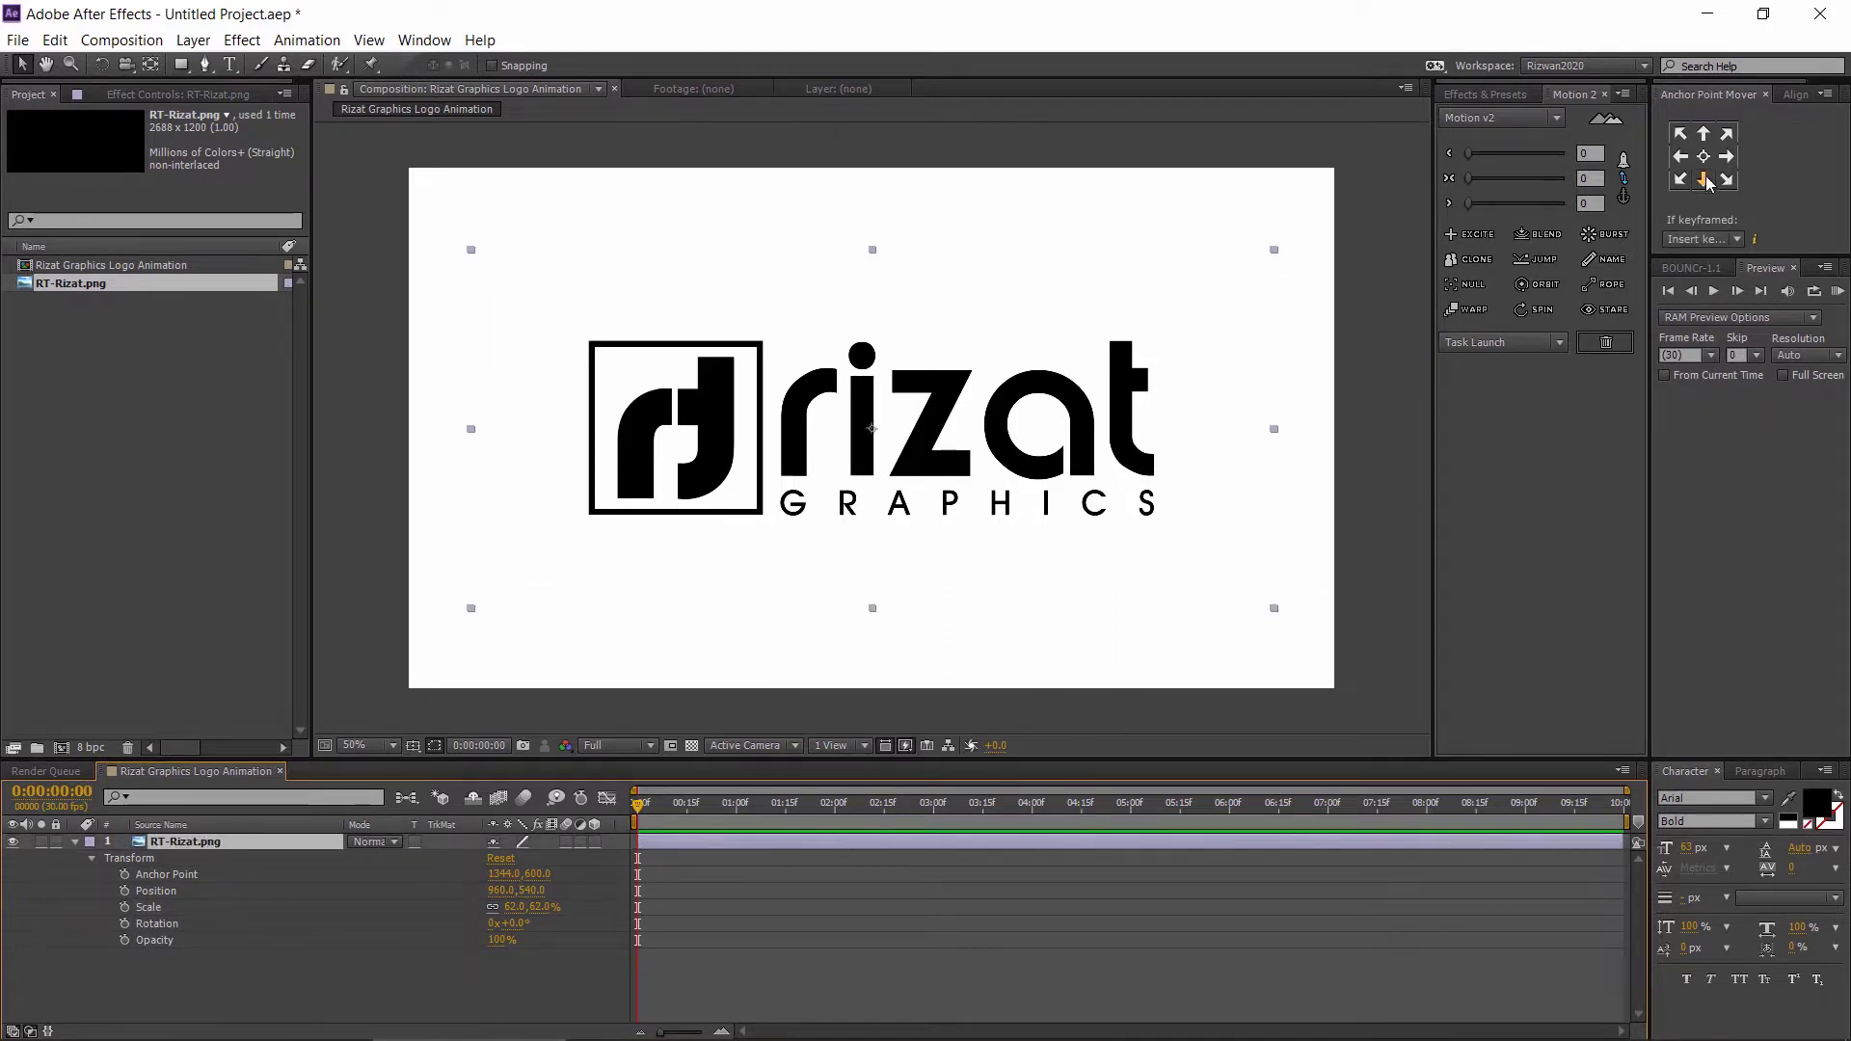
click(1795, 94)
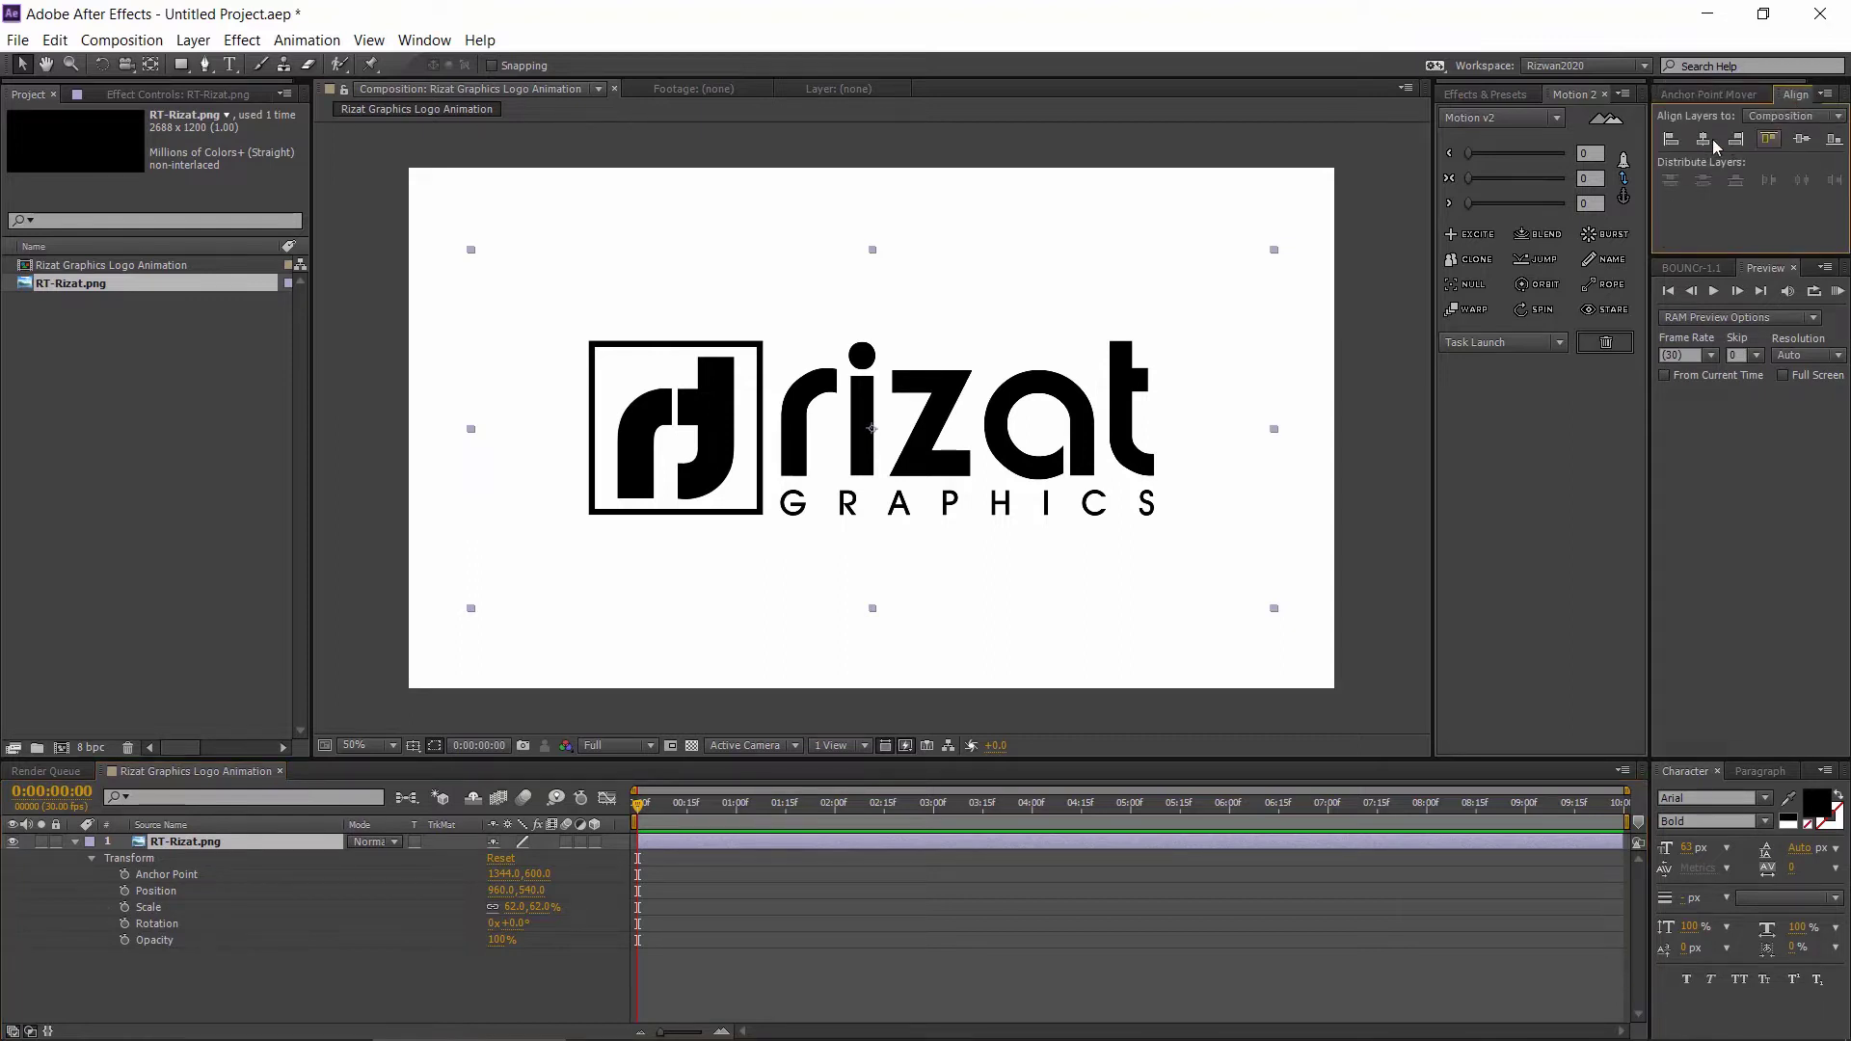
click(446, 976)
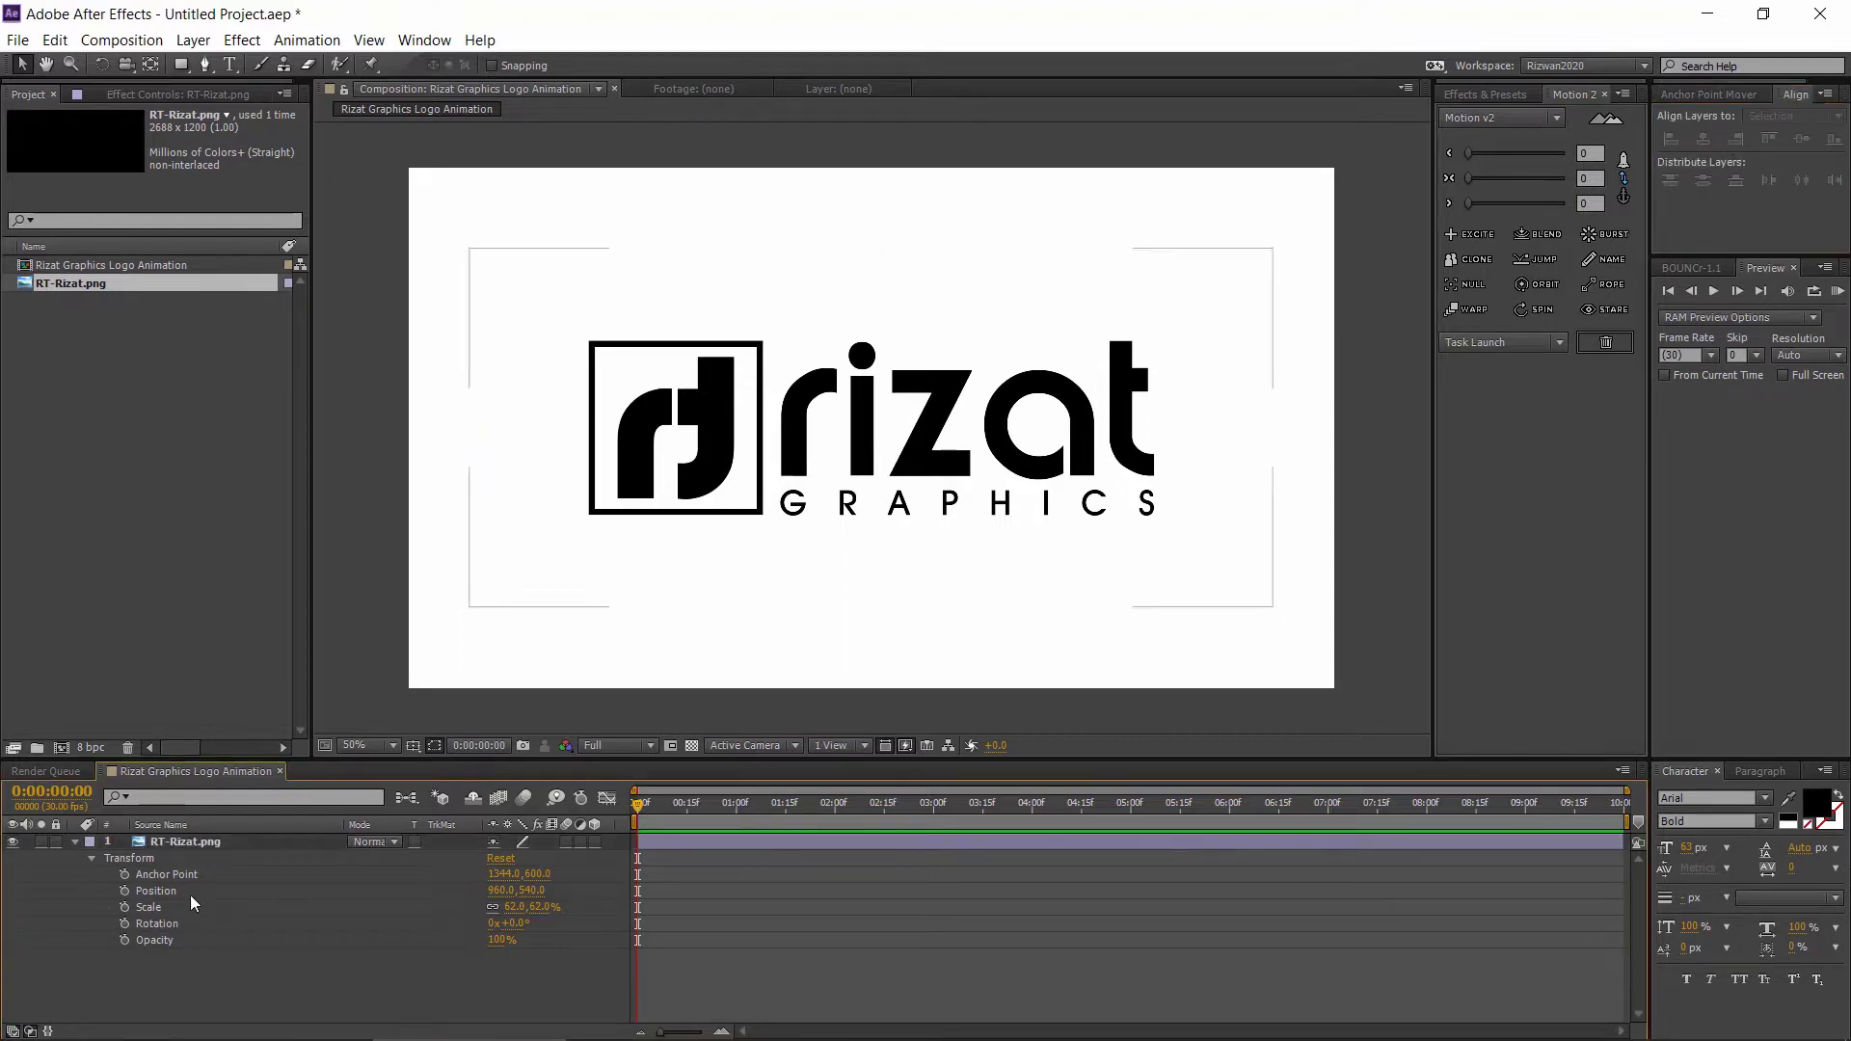
click(77, 841)
- Show rulers and add guides at the rt box sides, the logo's top and bottom, and rizat's end
key(ctrl+r)
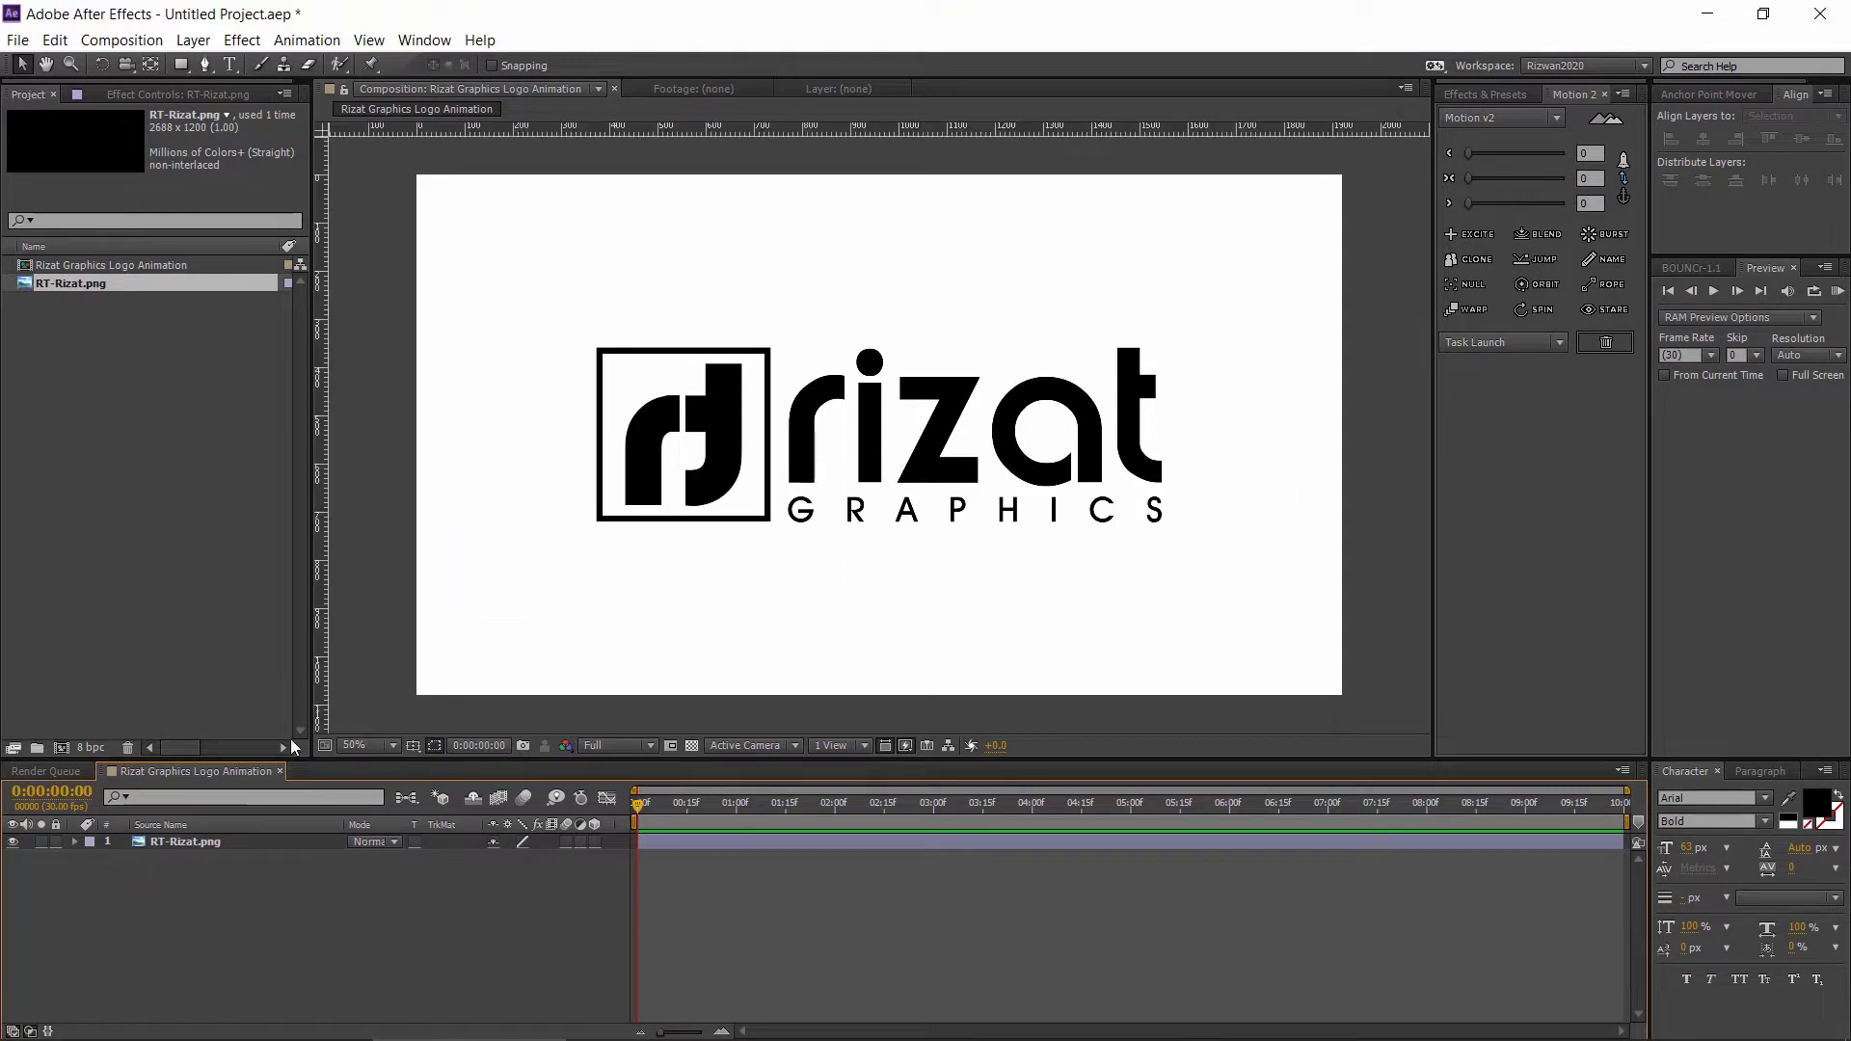
drag(343, 594, 775, 573)
drag(831, 131, 622, 528)
key(apostrophe)
key(apostrophe)
drag(321, 521, 1166, 516)
key(apostrophe)
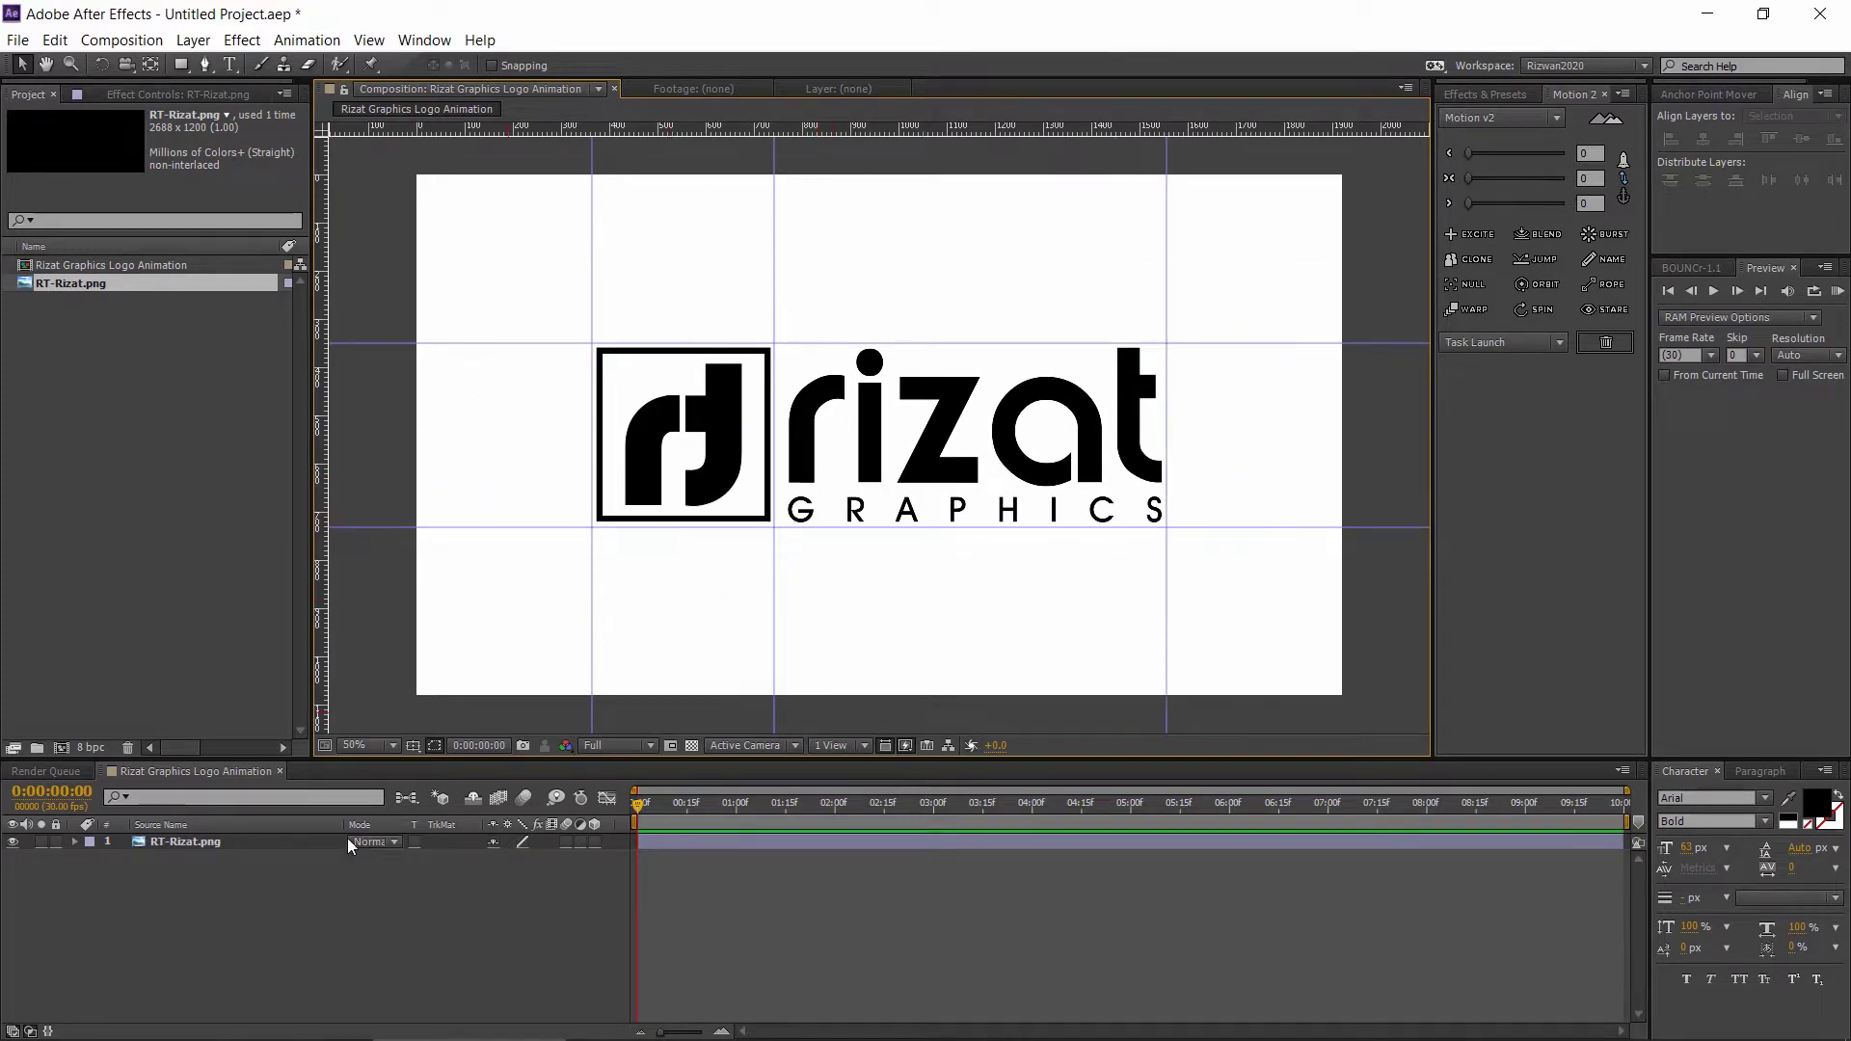
key(apostrophe)
key(apostrophe)
click(160, 841)
key(apostrophe)
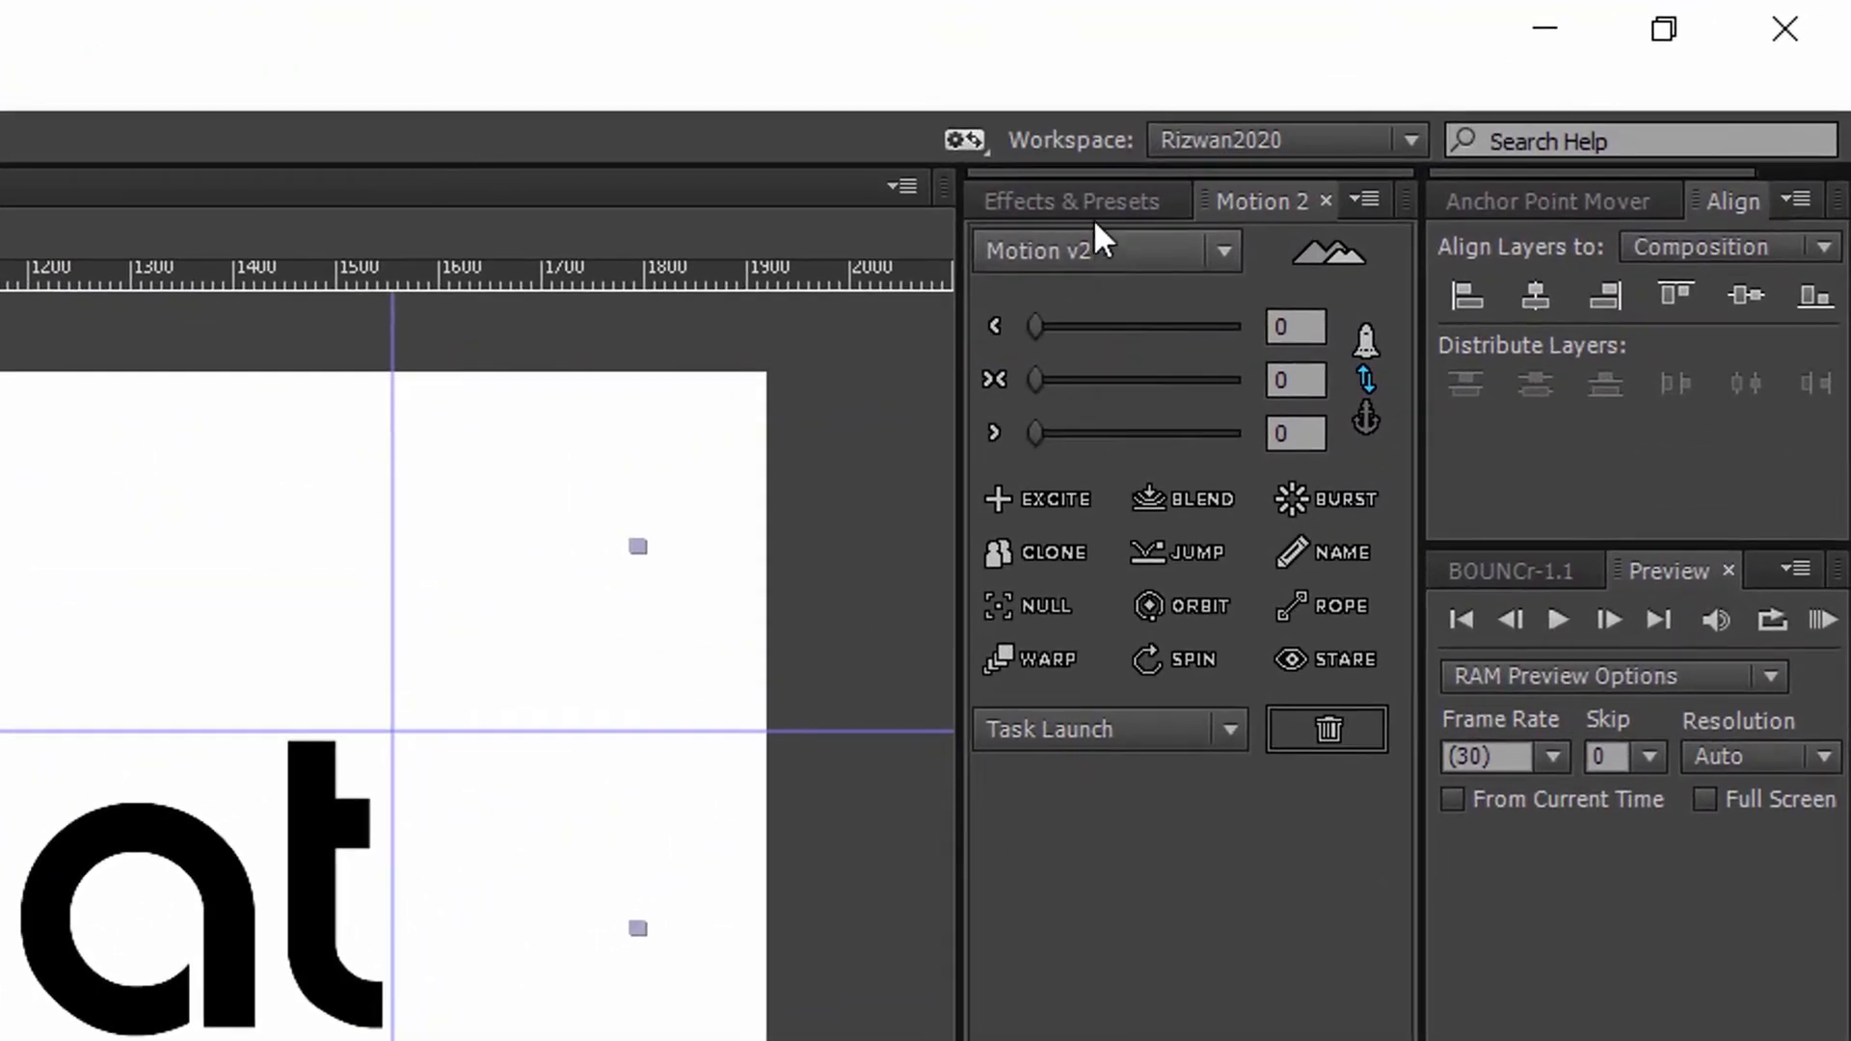
- Apply a red Fill effect to the RT-Rizat.png logo layer
click(1200, 177)
click(1204, 207)
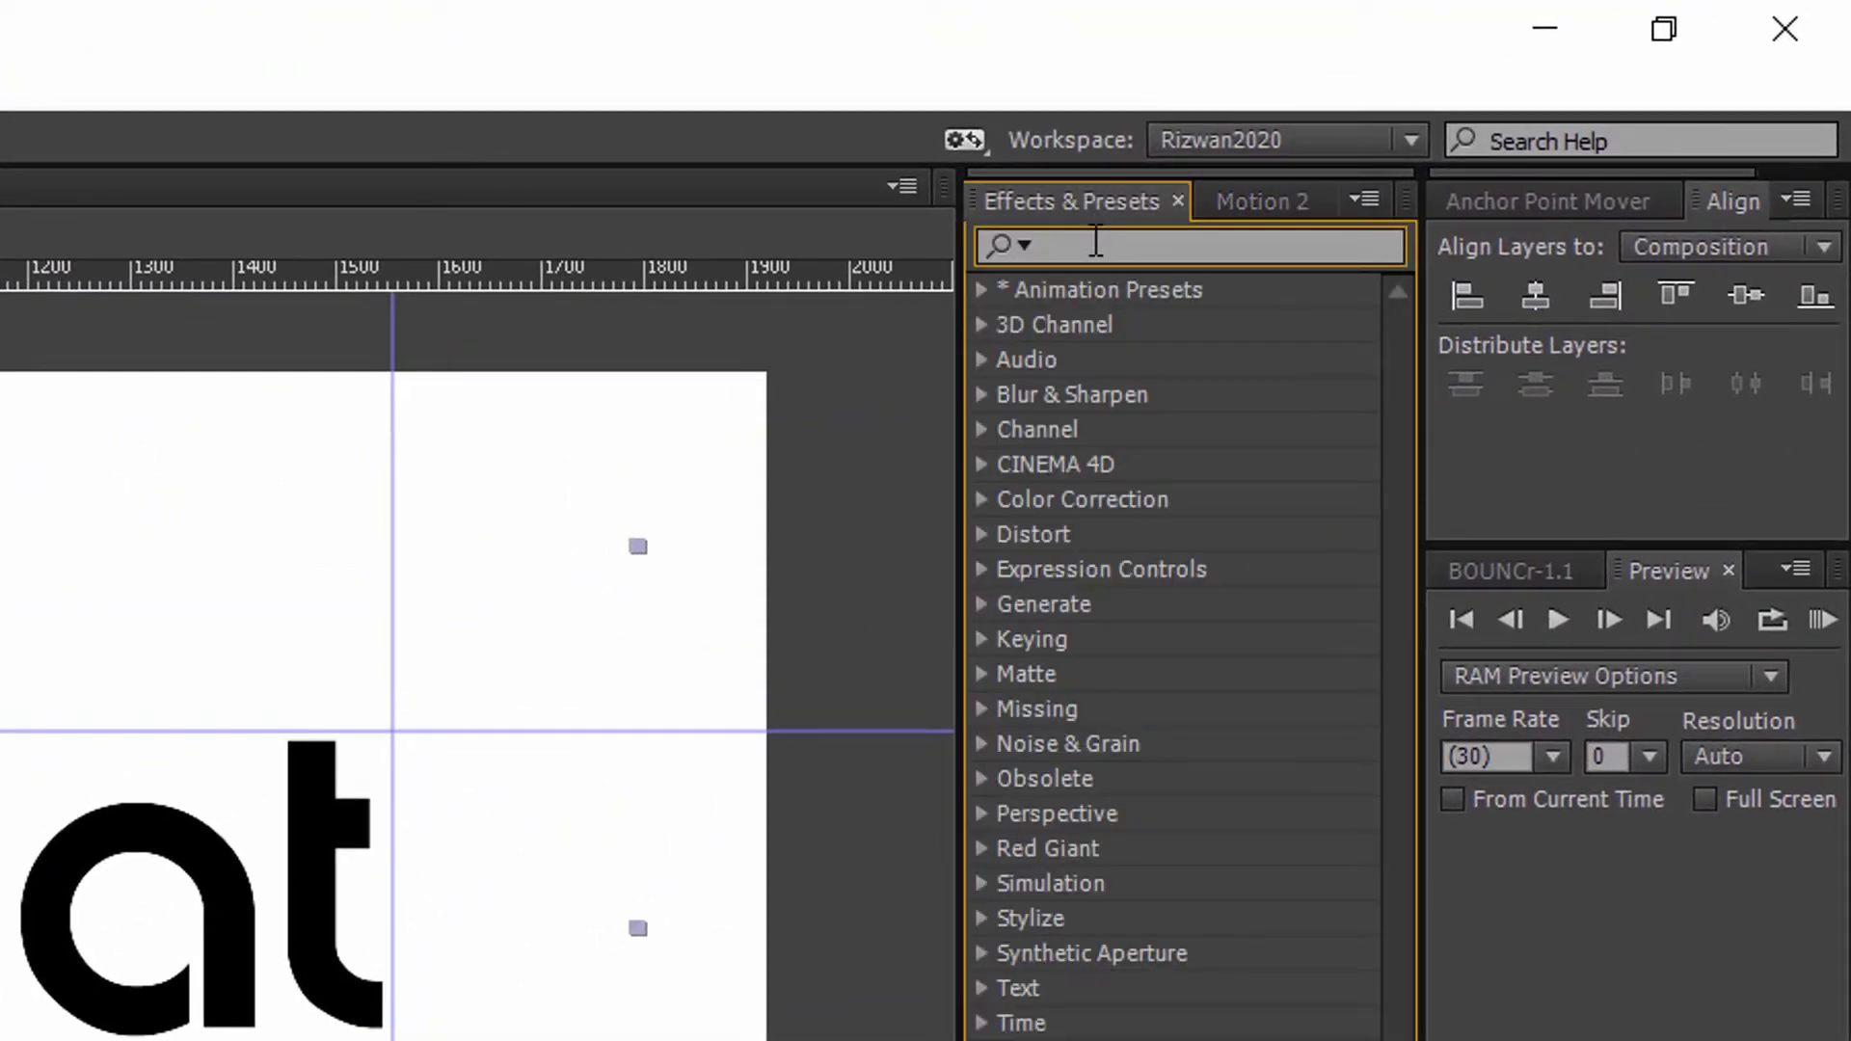
text(Fill)
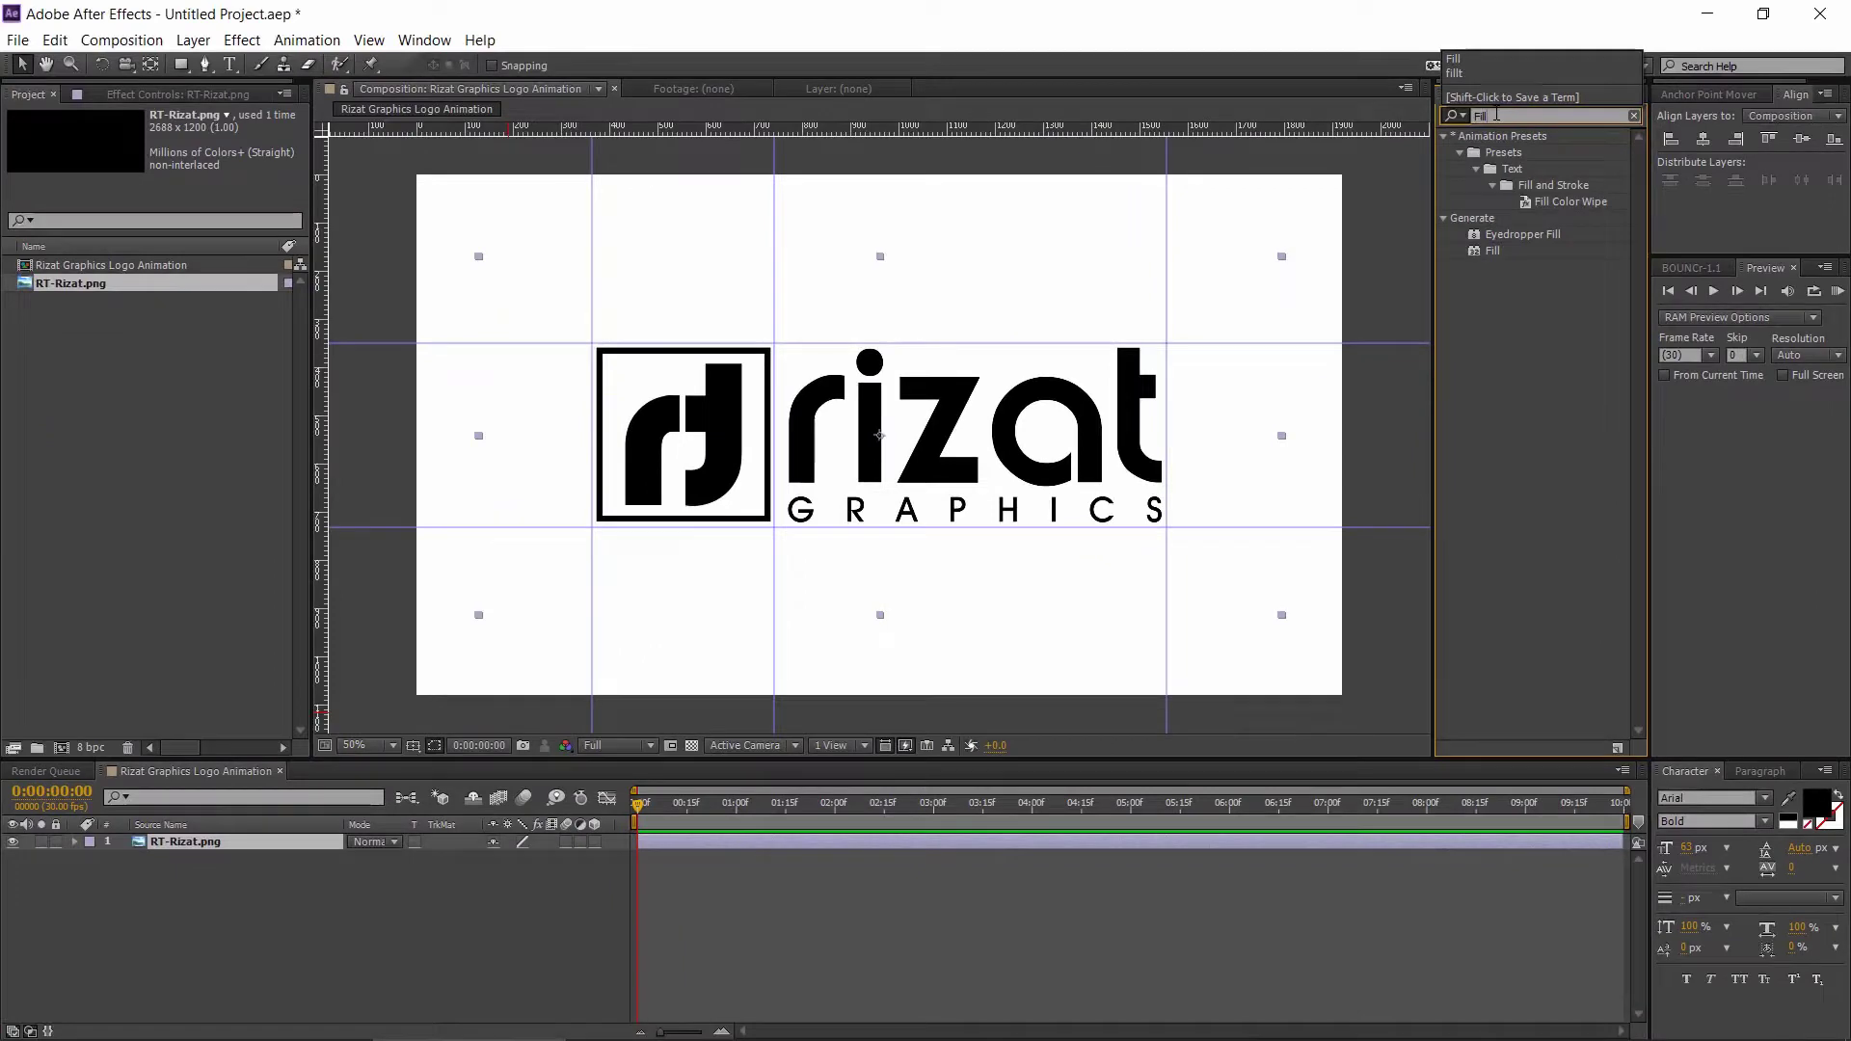
double_click(1491, 251)
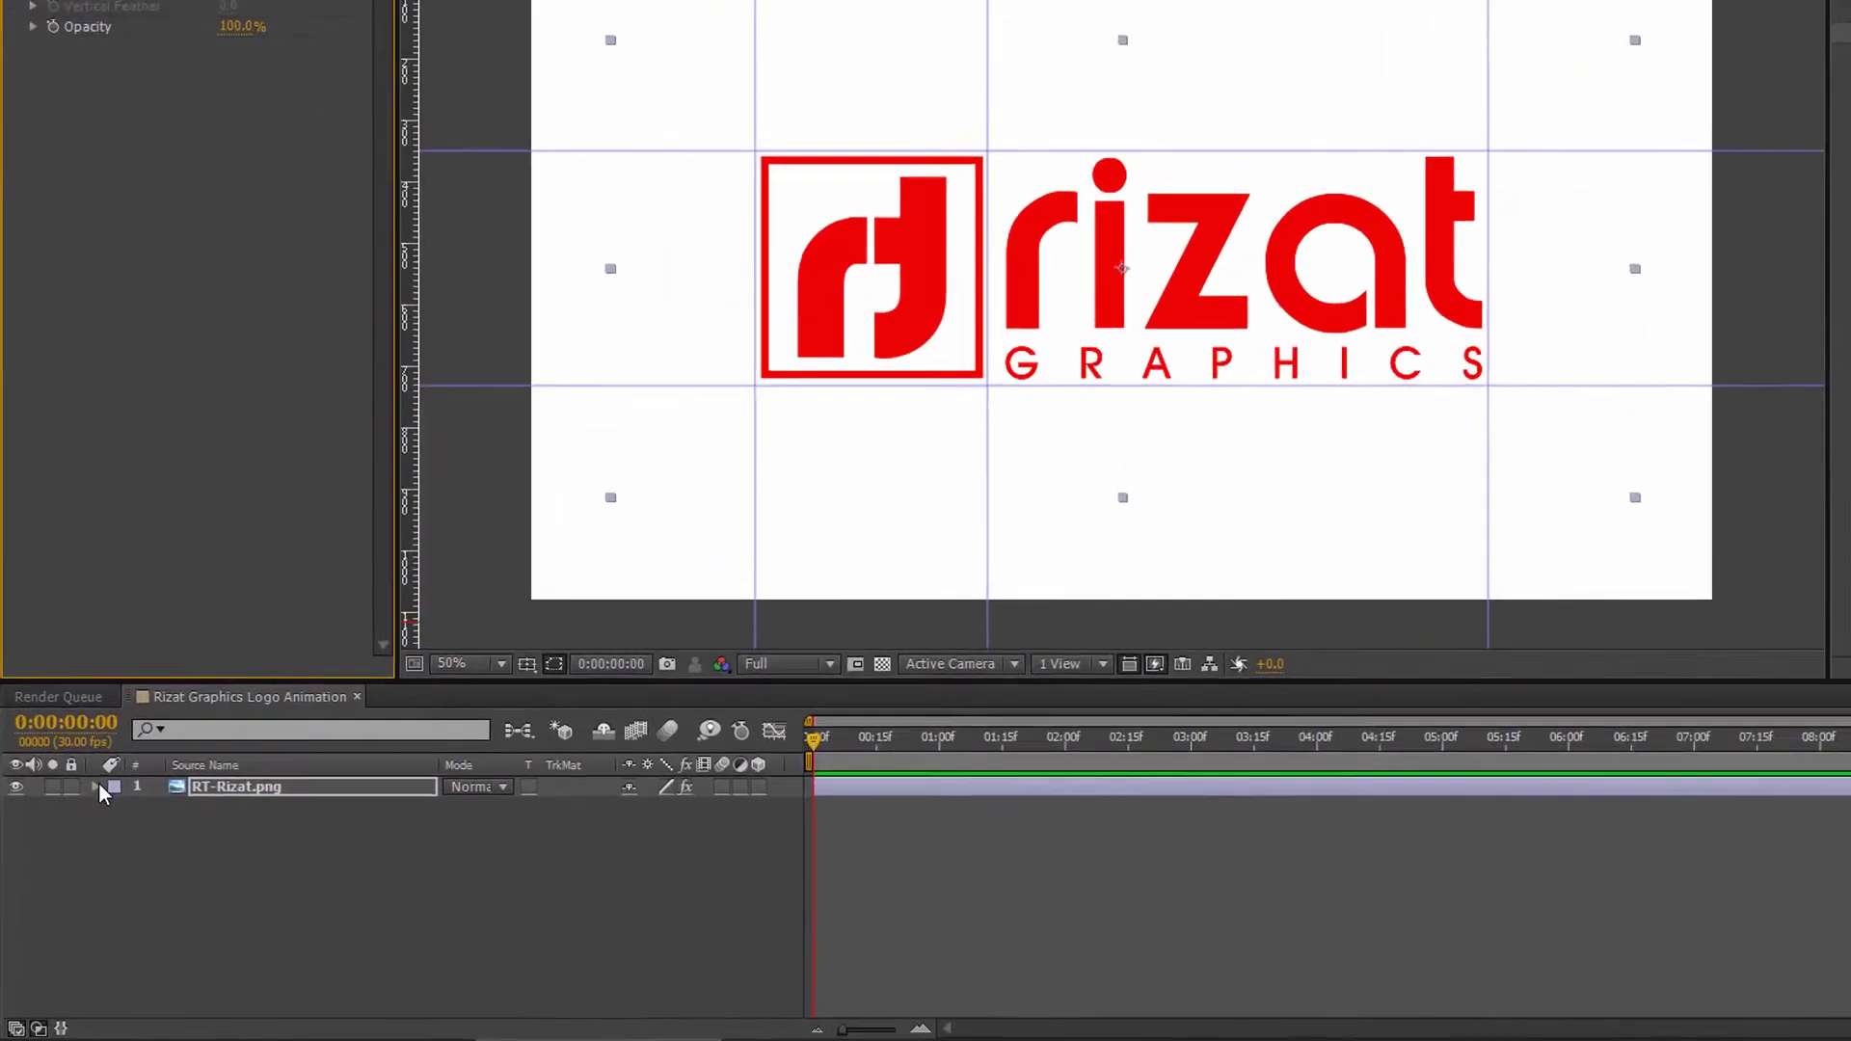
- Lower the logo layer's opacity to 31% and lock the layer
click(74, 842)
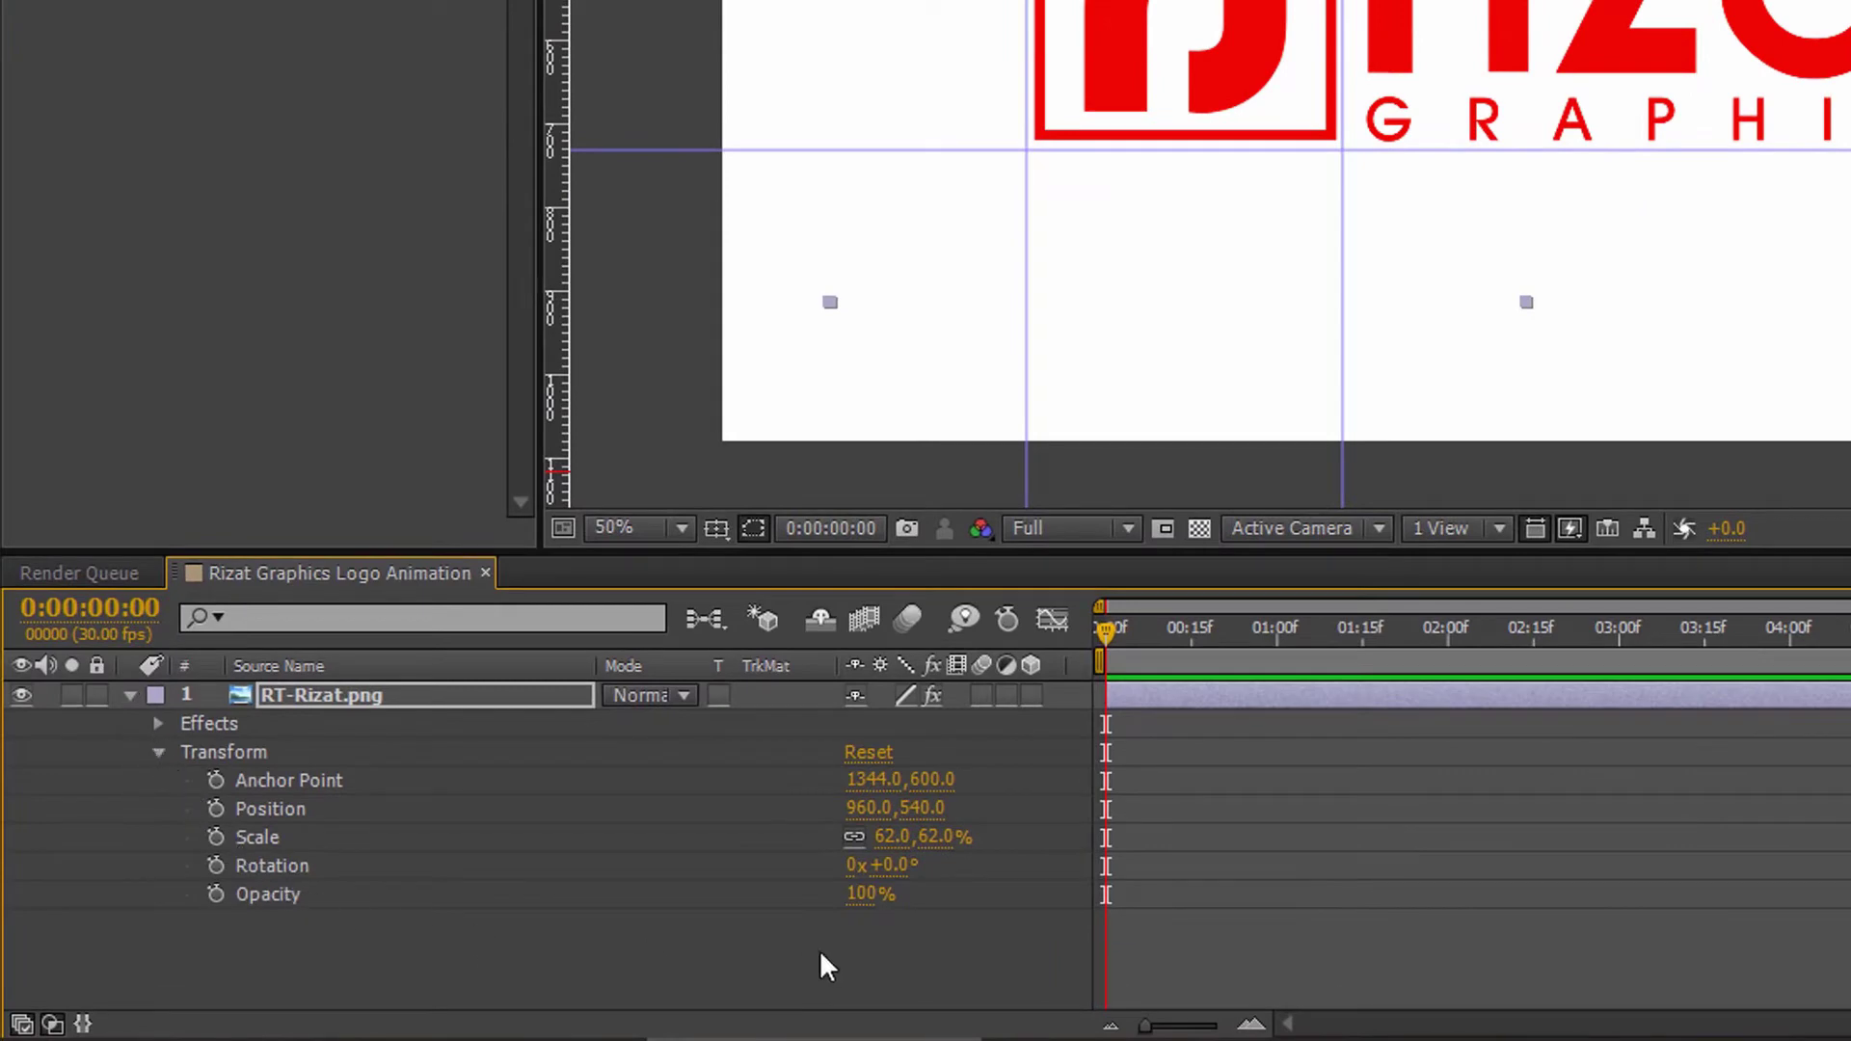
drag(873, 901, 731, 868)
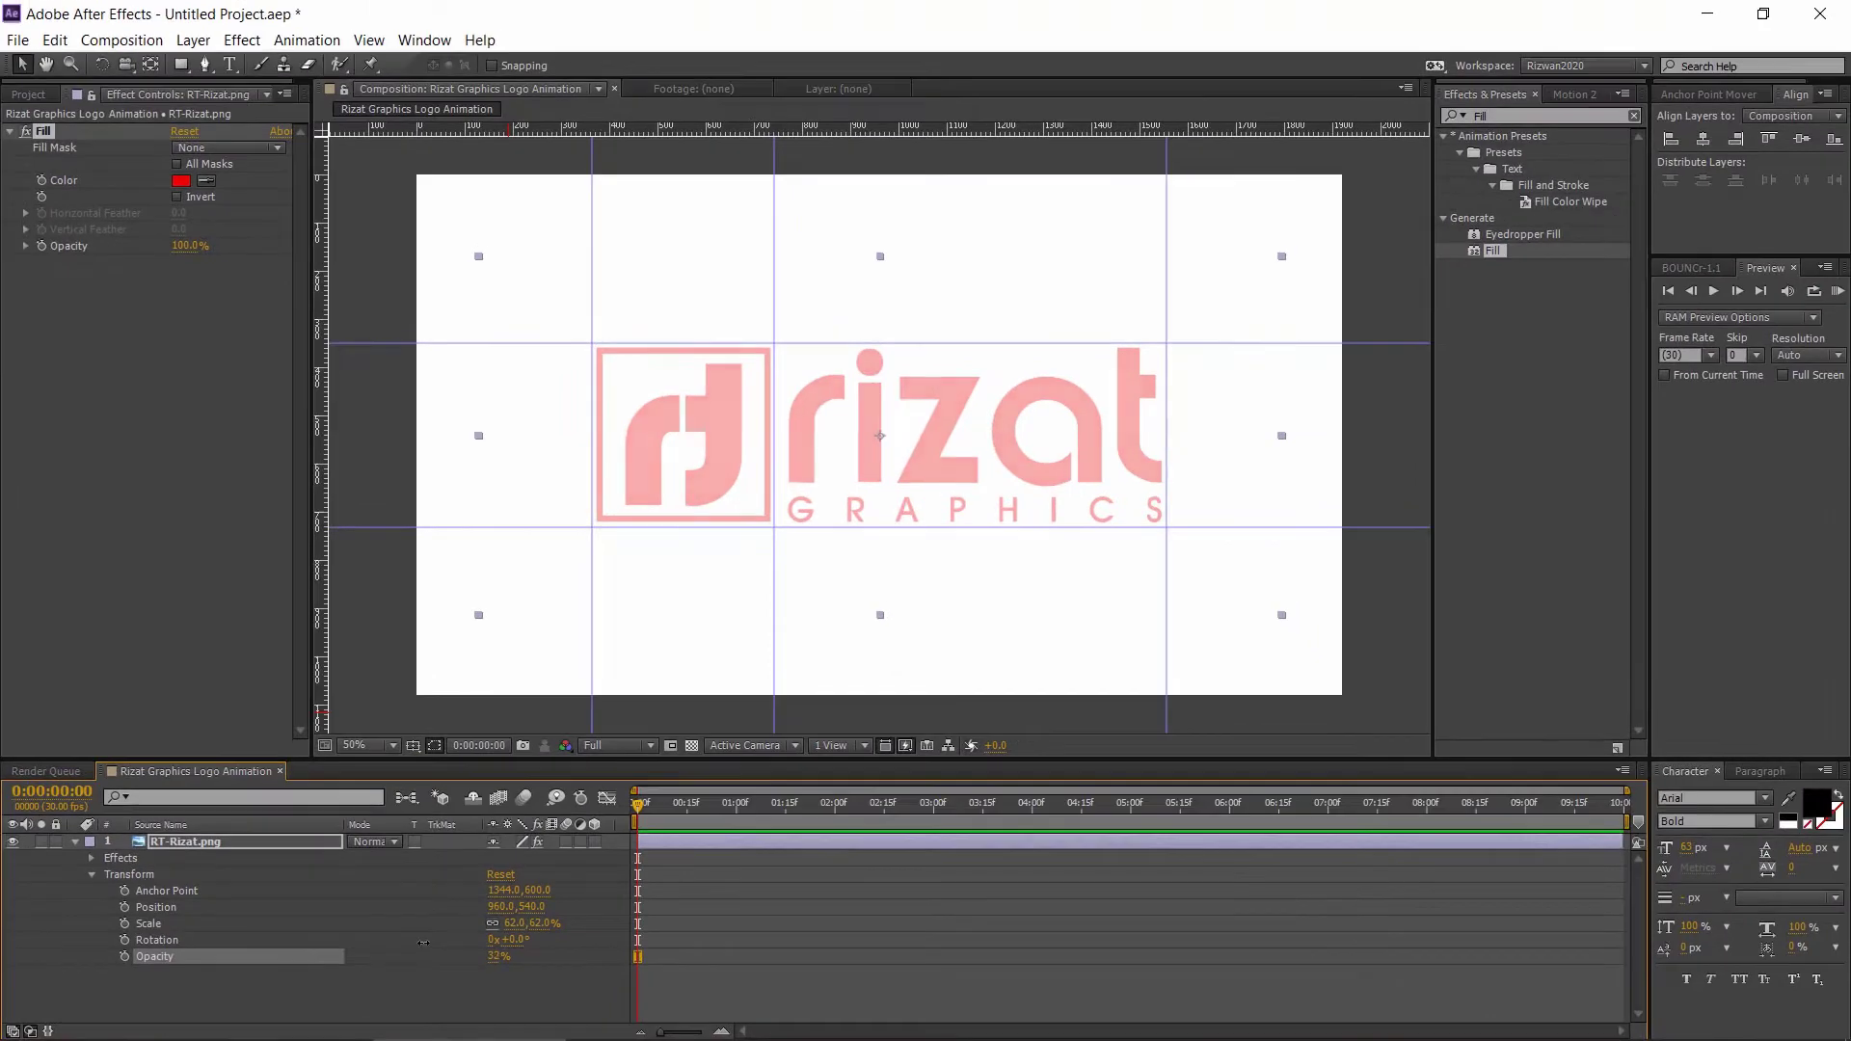
drag(423, 943, 401, 952)
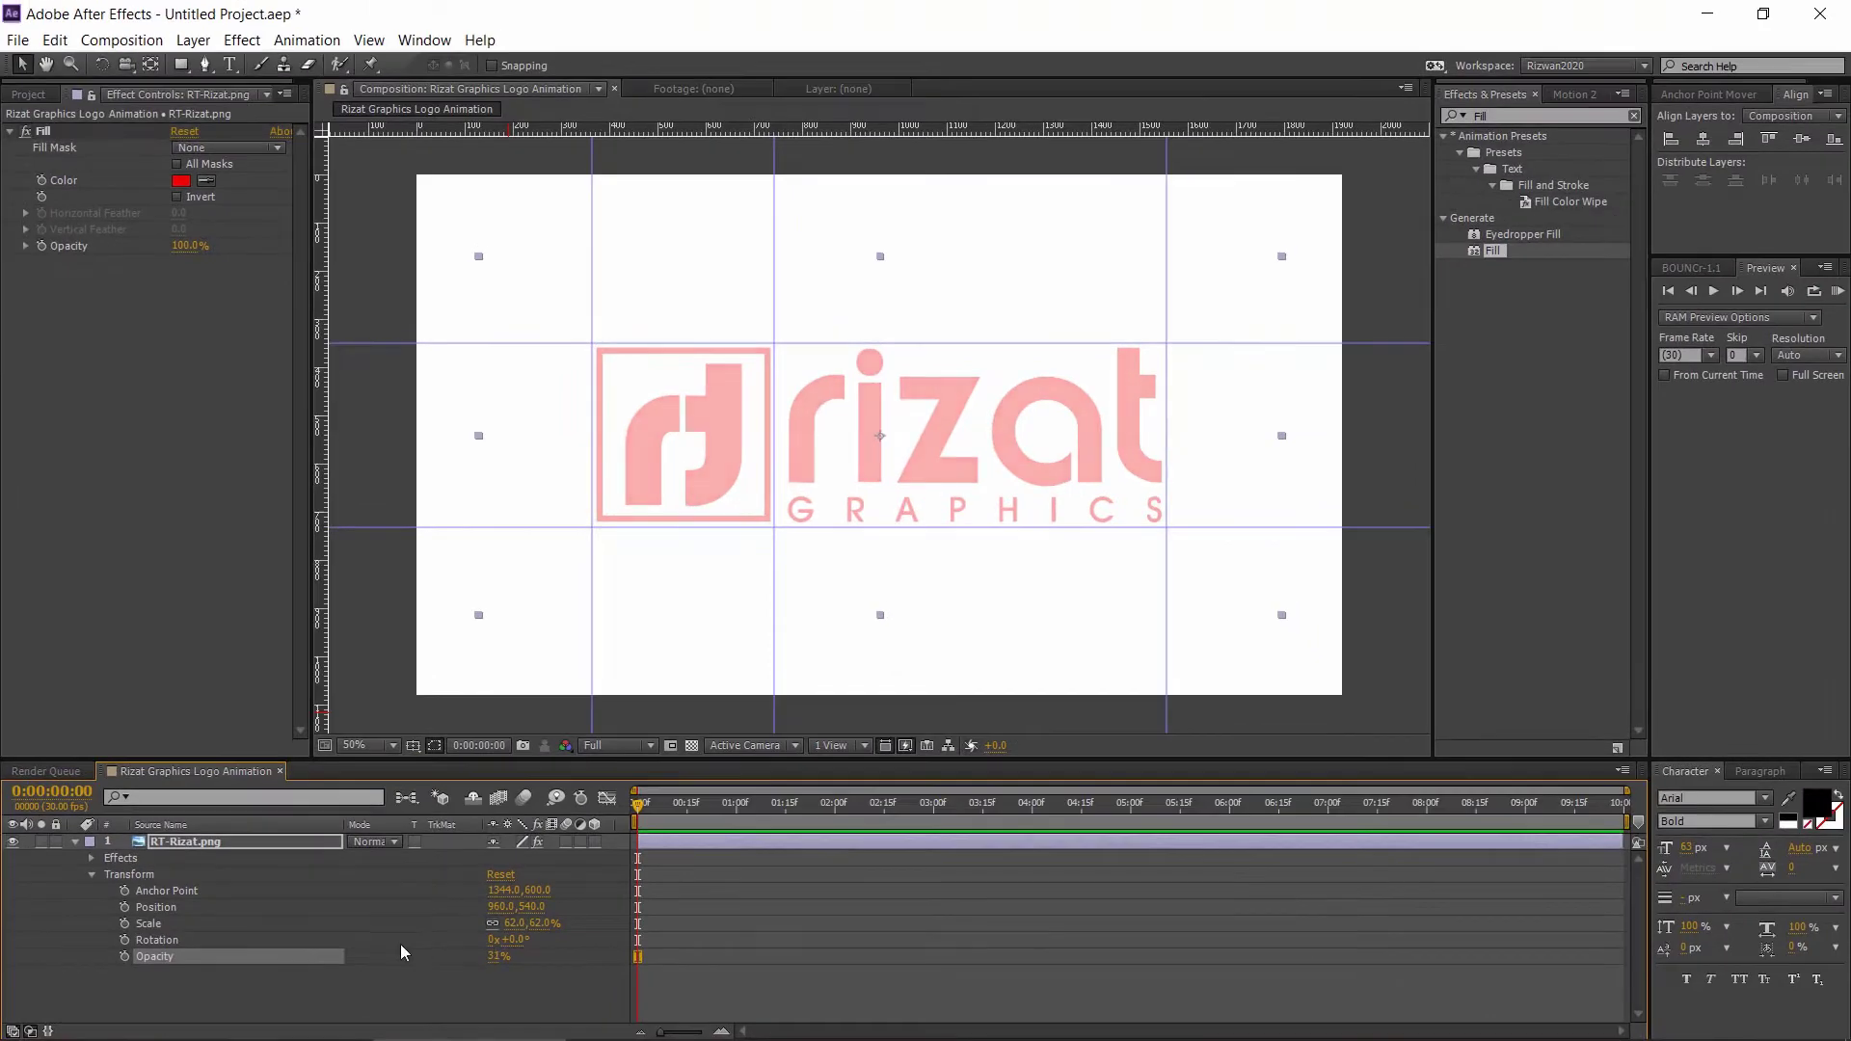
click(74, 843)
click(56, 842)
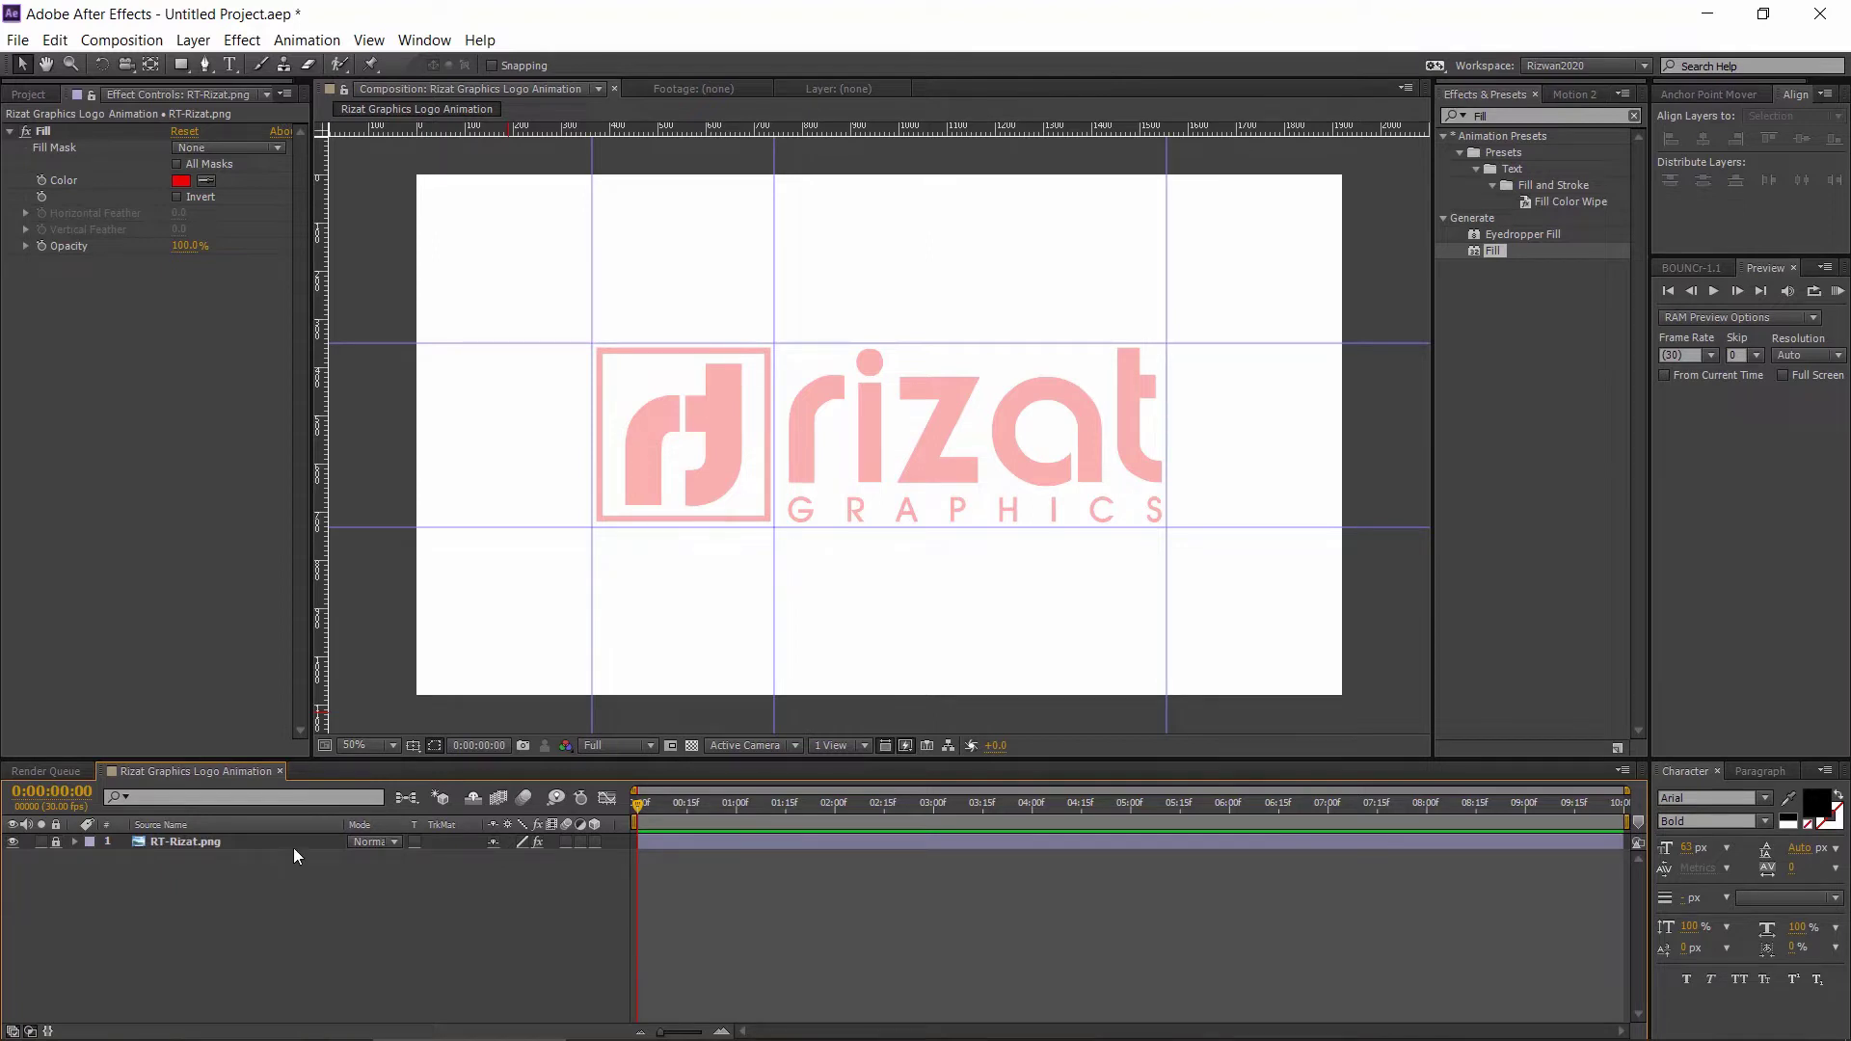
click(184, 65)
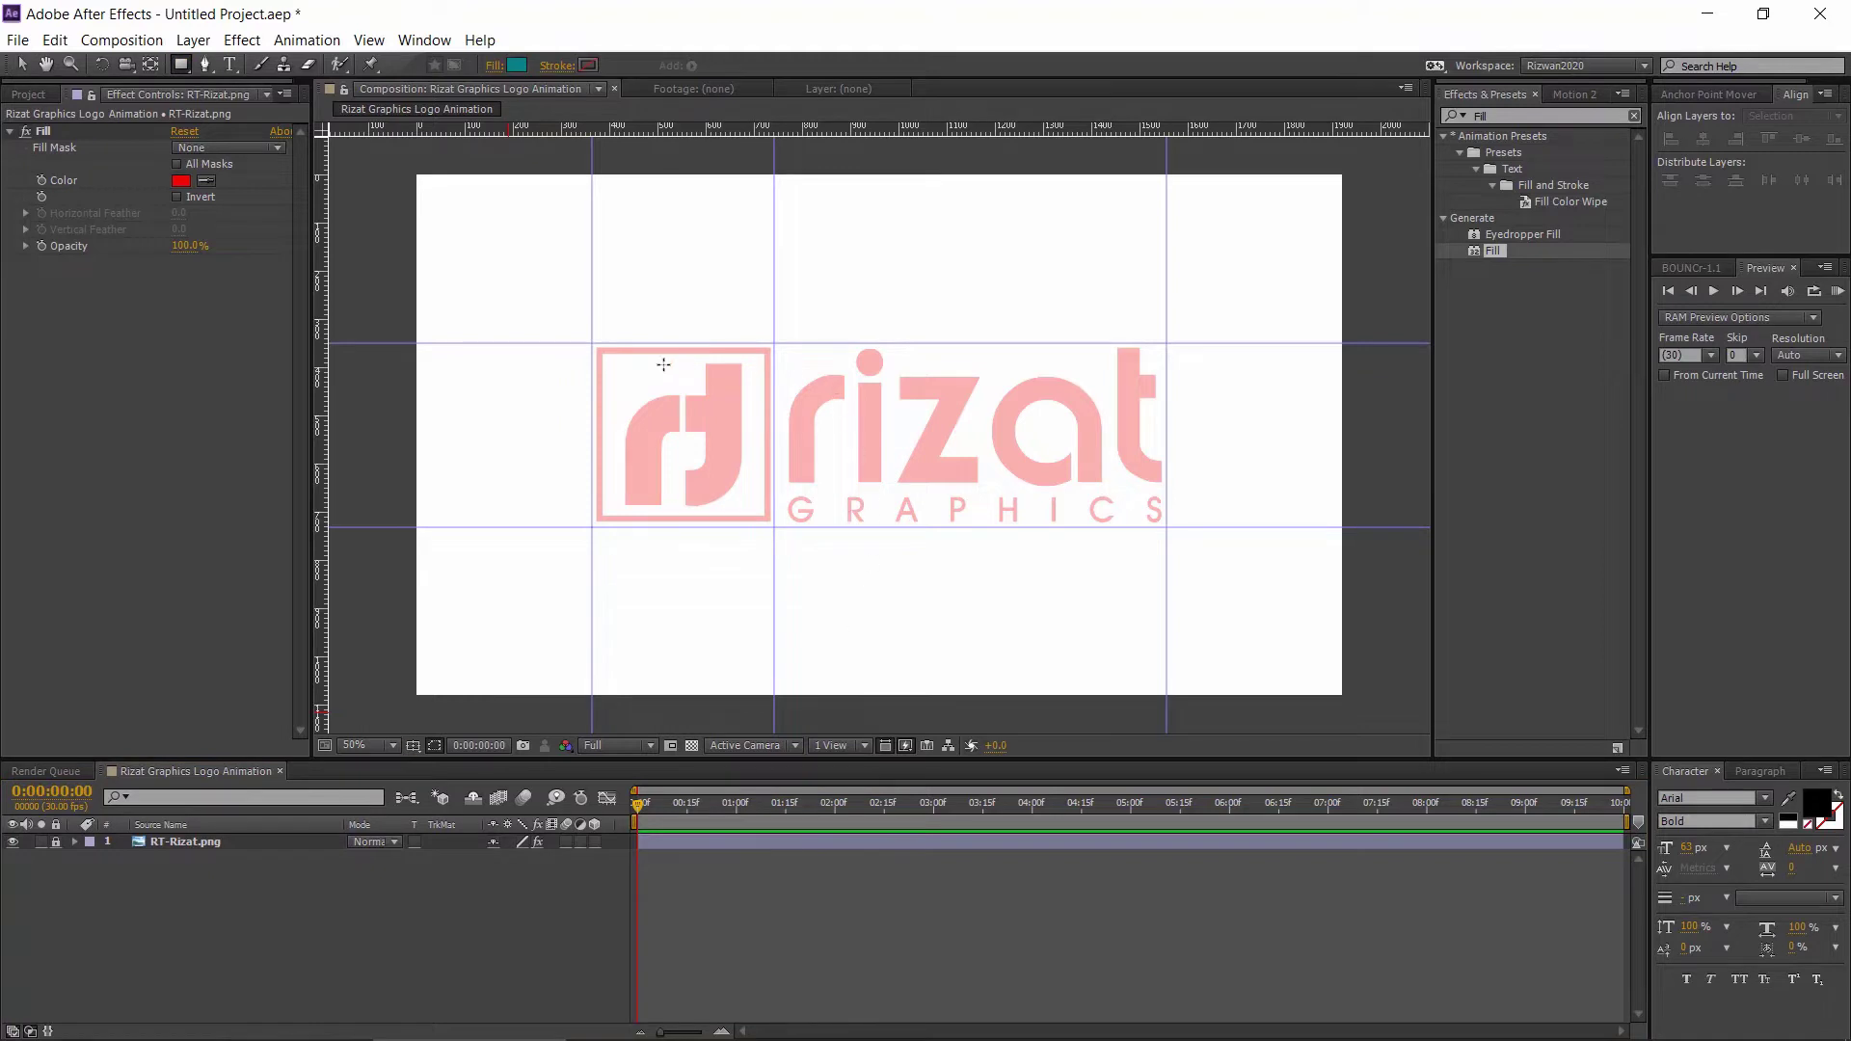
- Draw a rectangle over the rt square with a centred anchor point, no fill and a solid stroke
drag(599, 349, 771, 524)
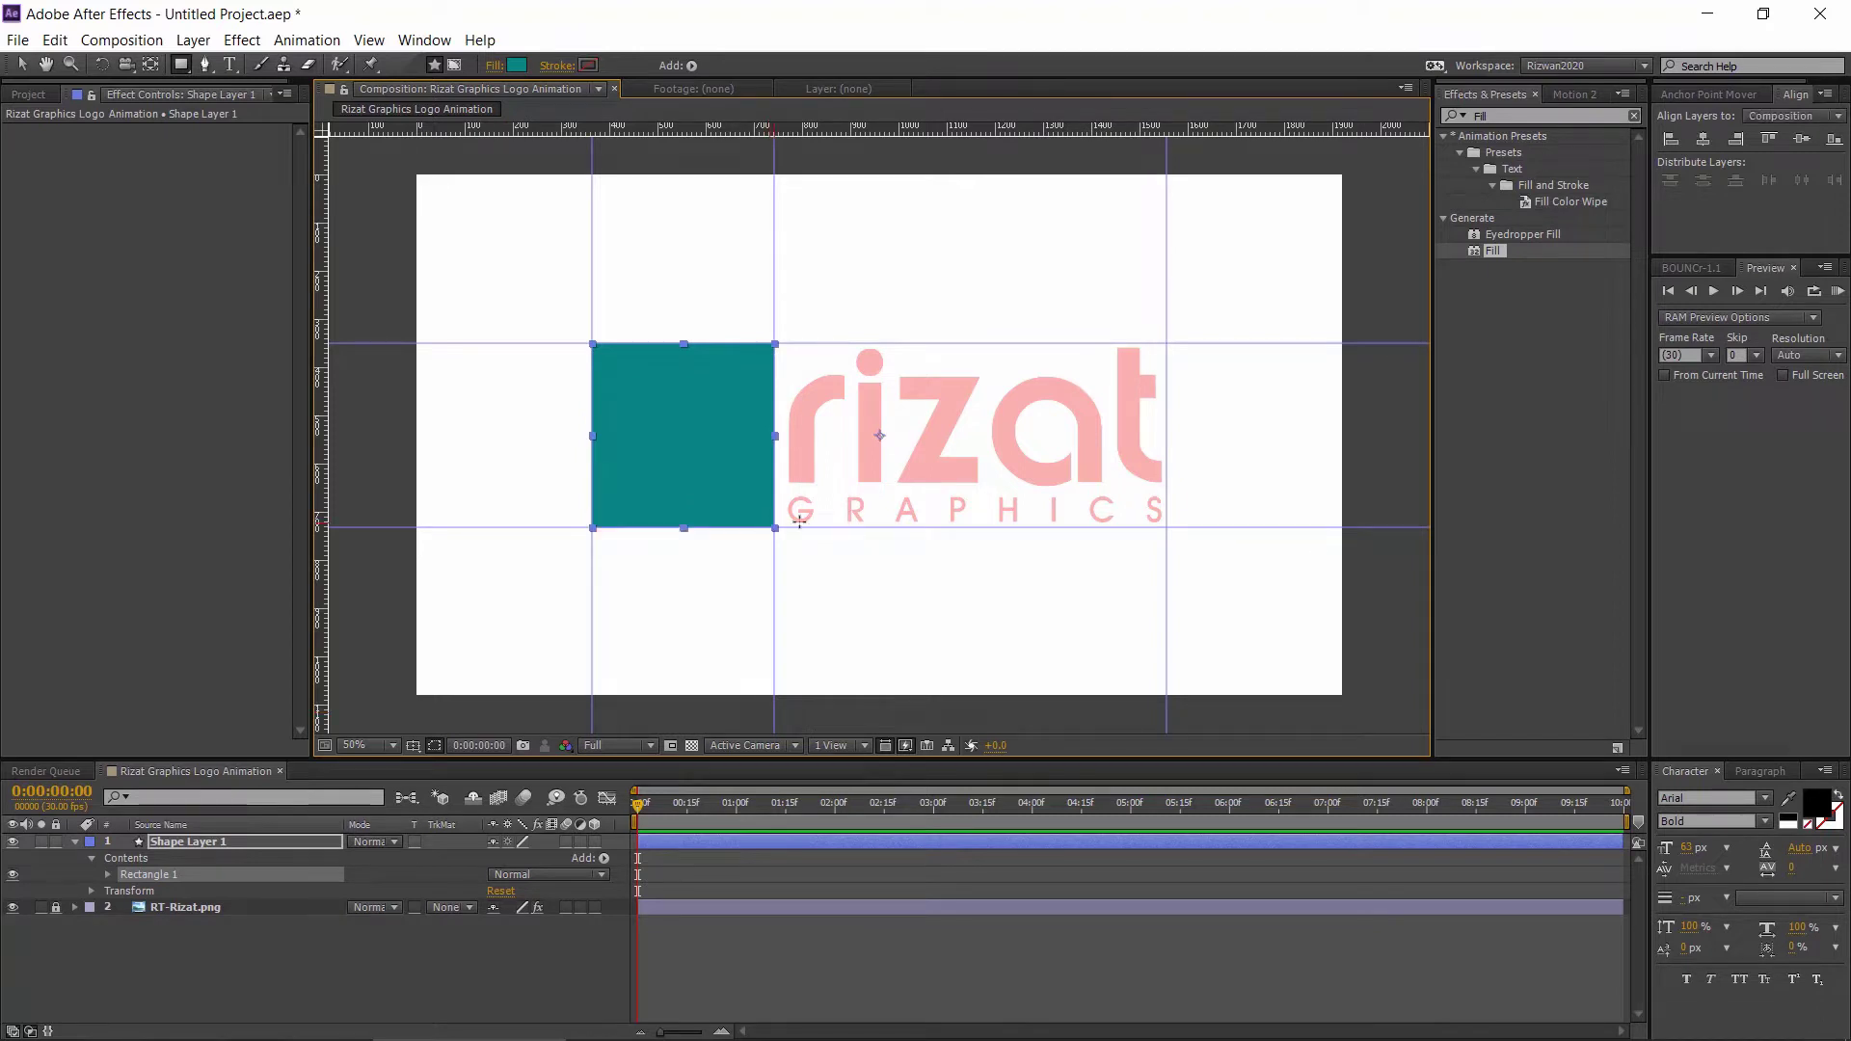
click(1721, 95)
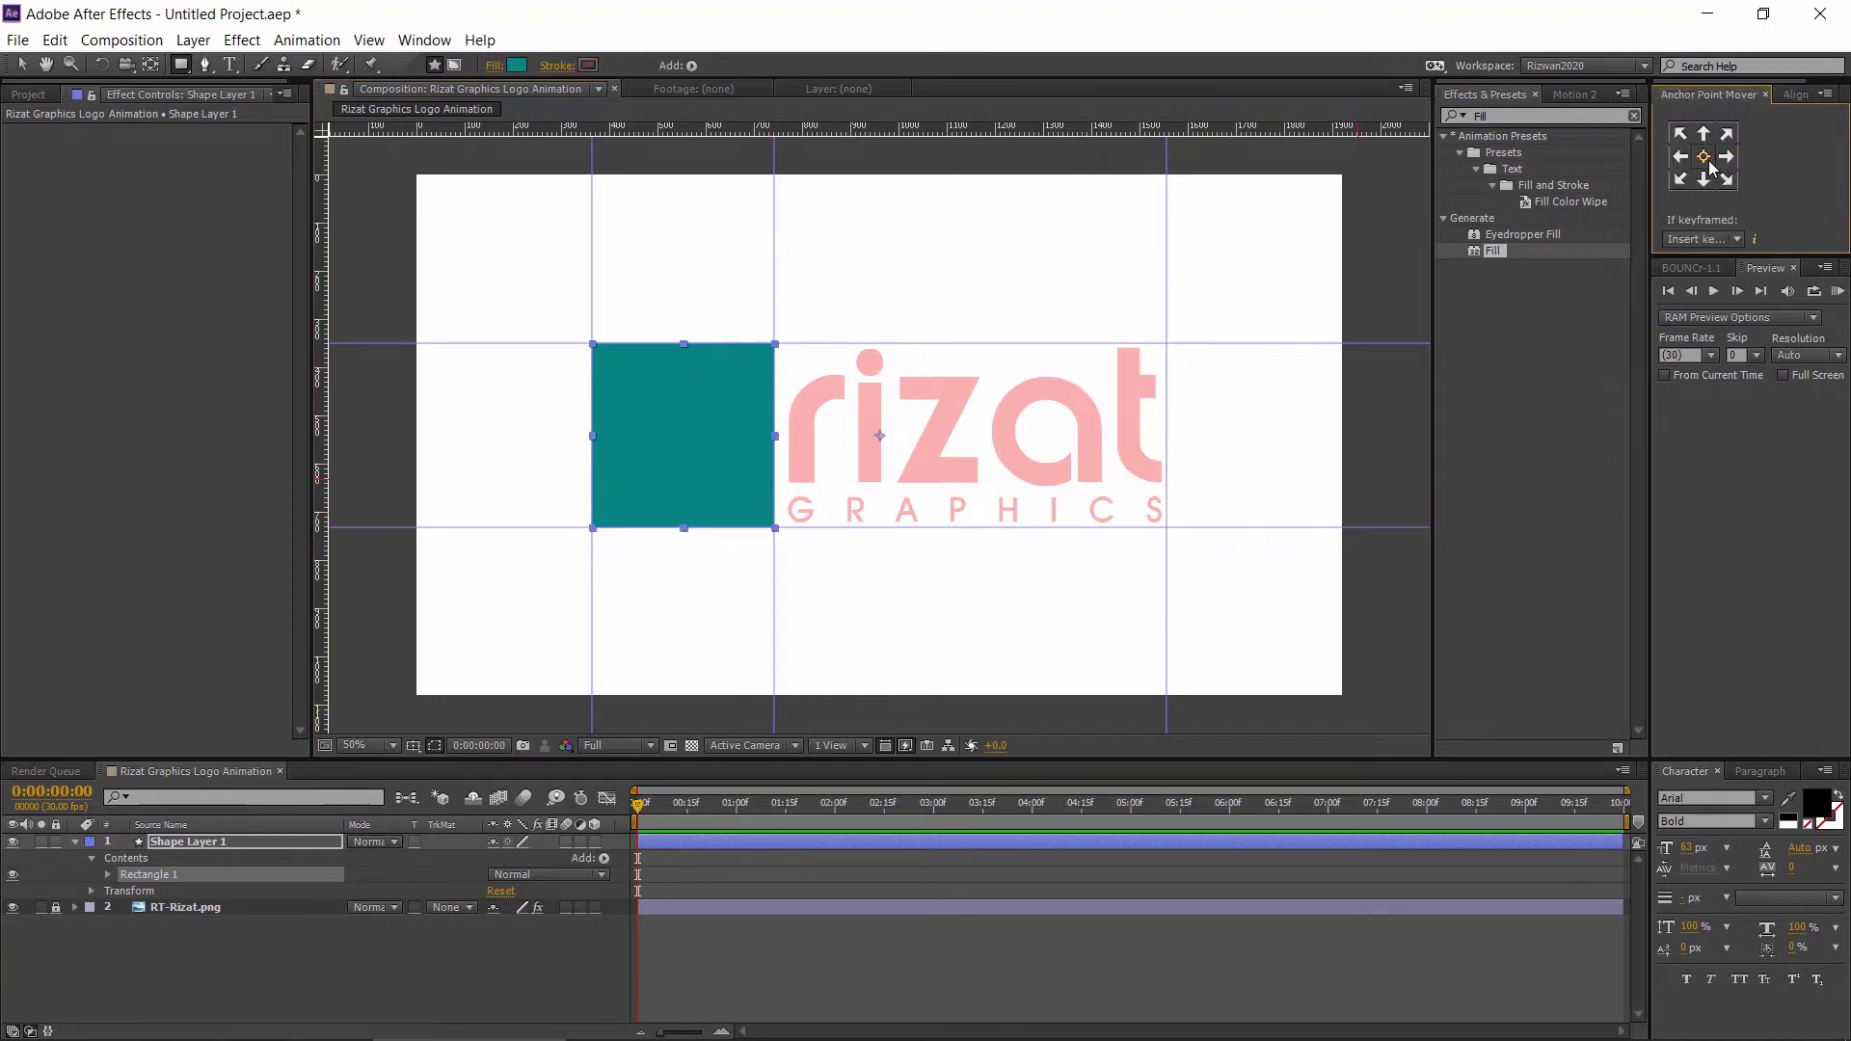
click(1706, 158)
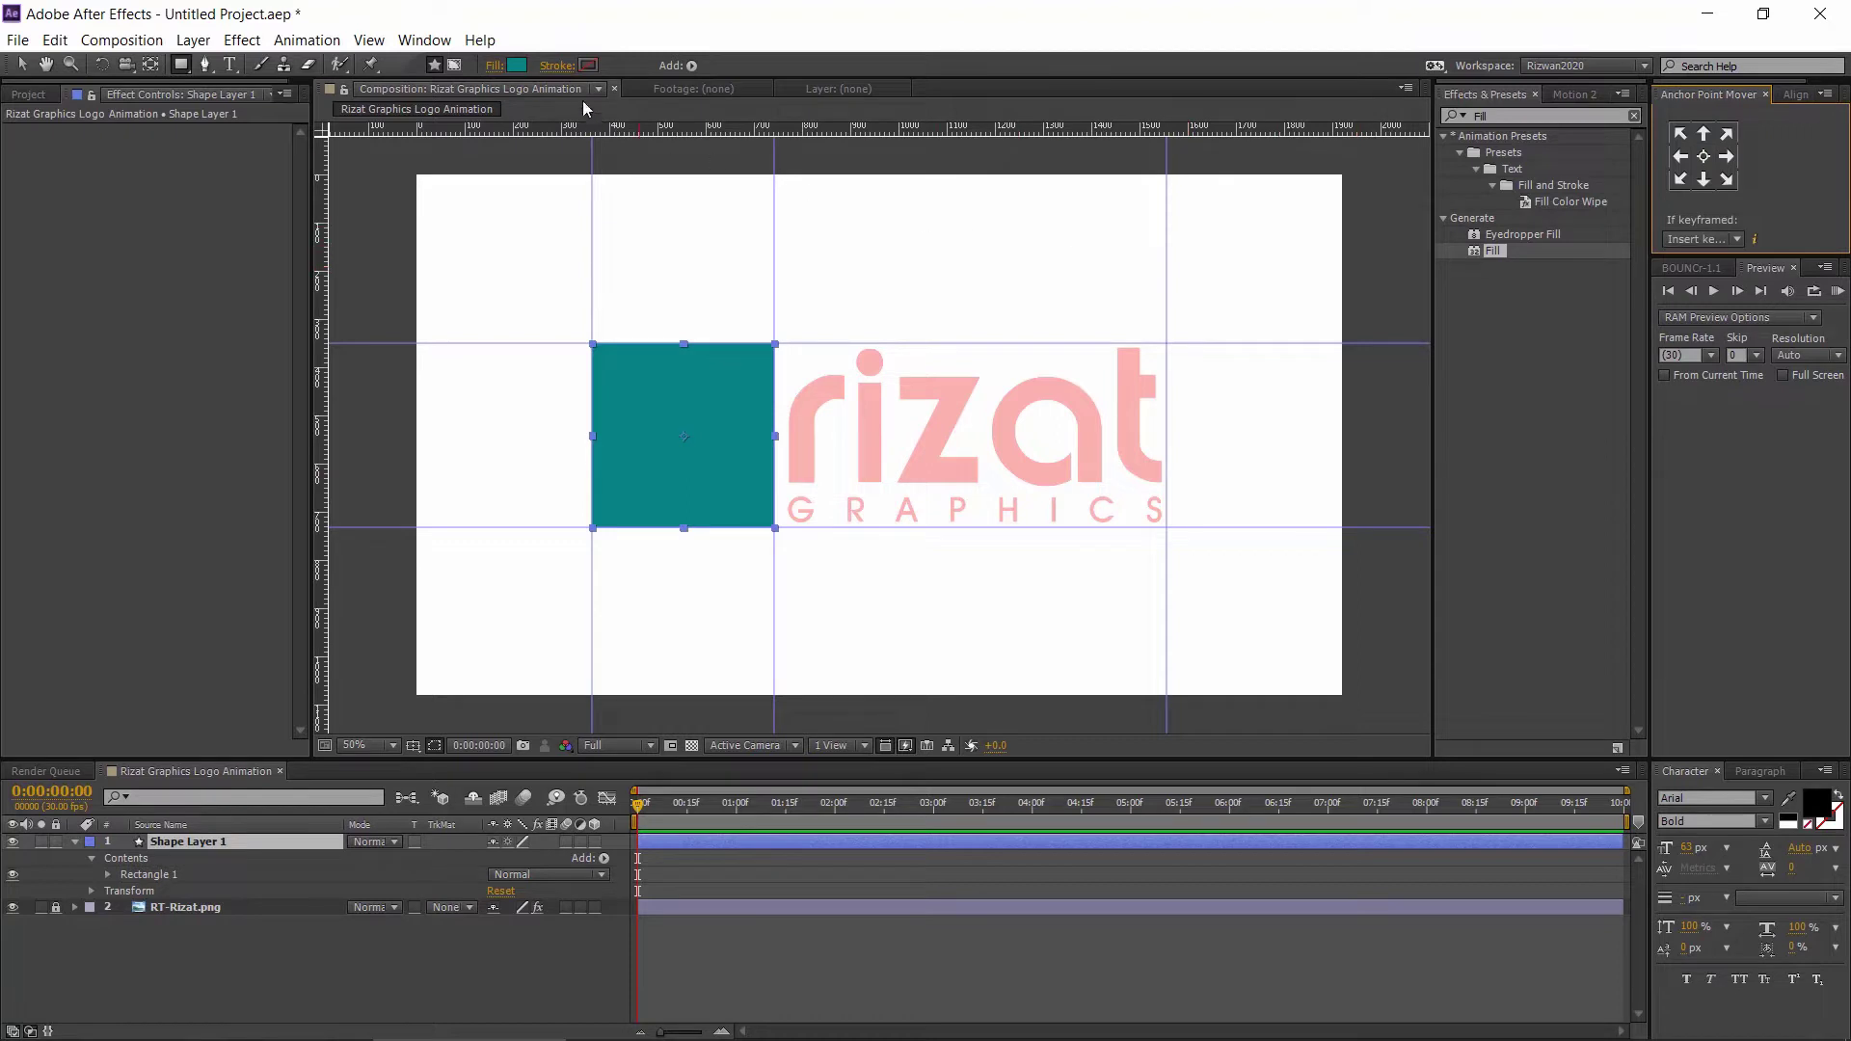
click(495, 66)
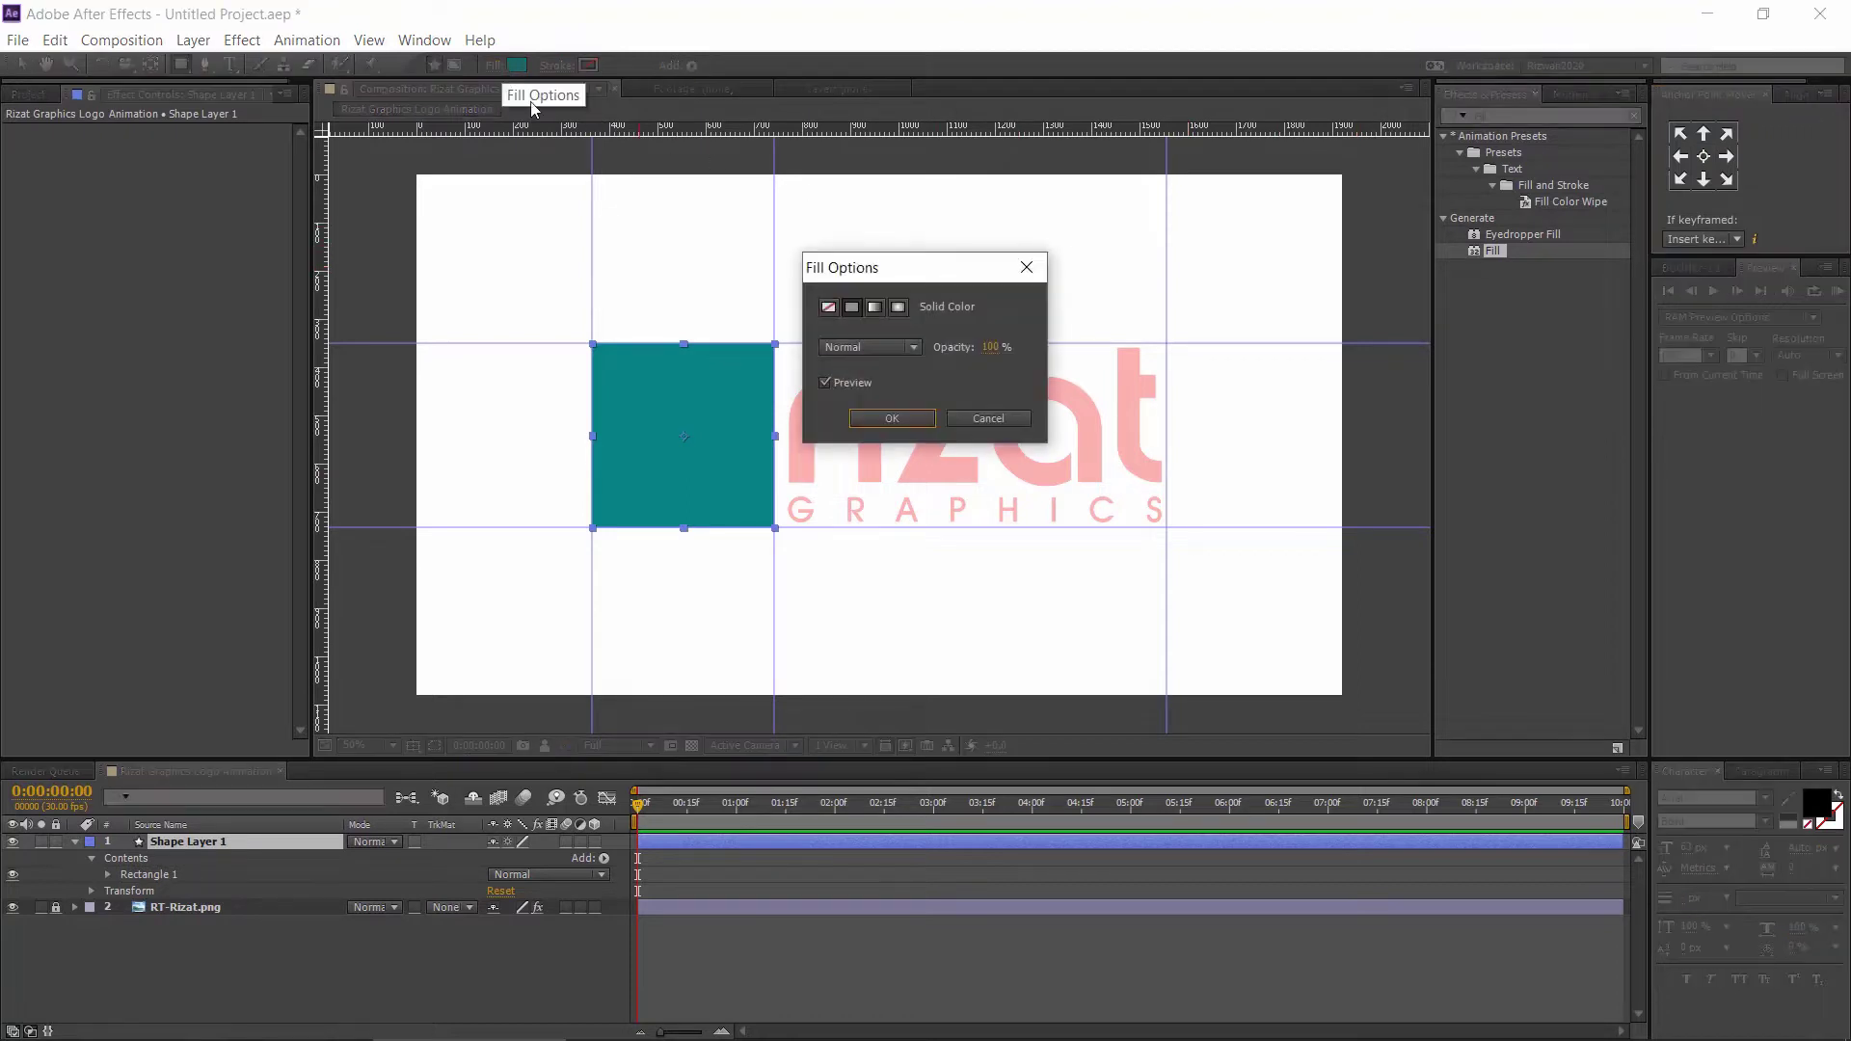
click(829, 306)
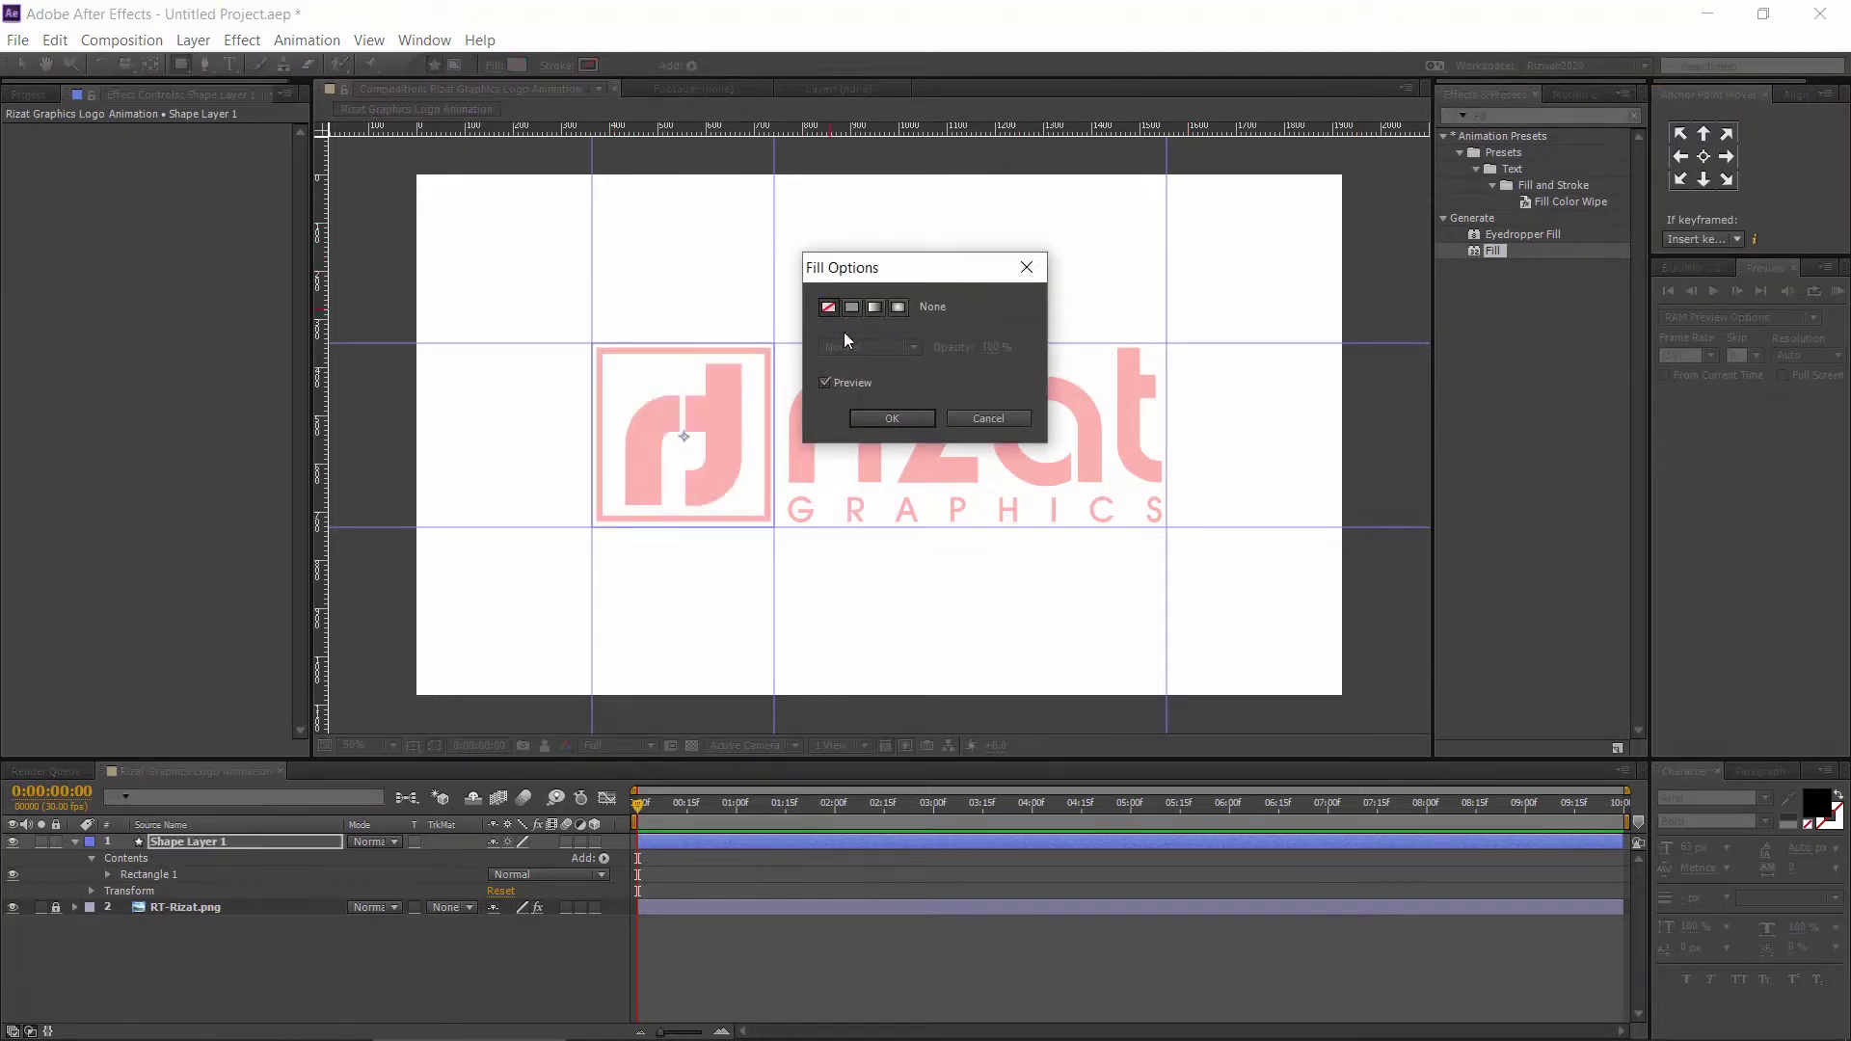
click(894, 418)
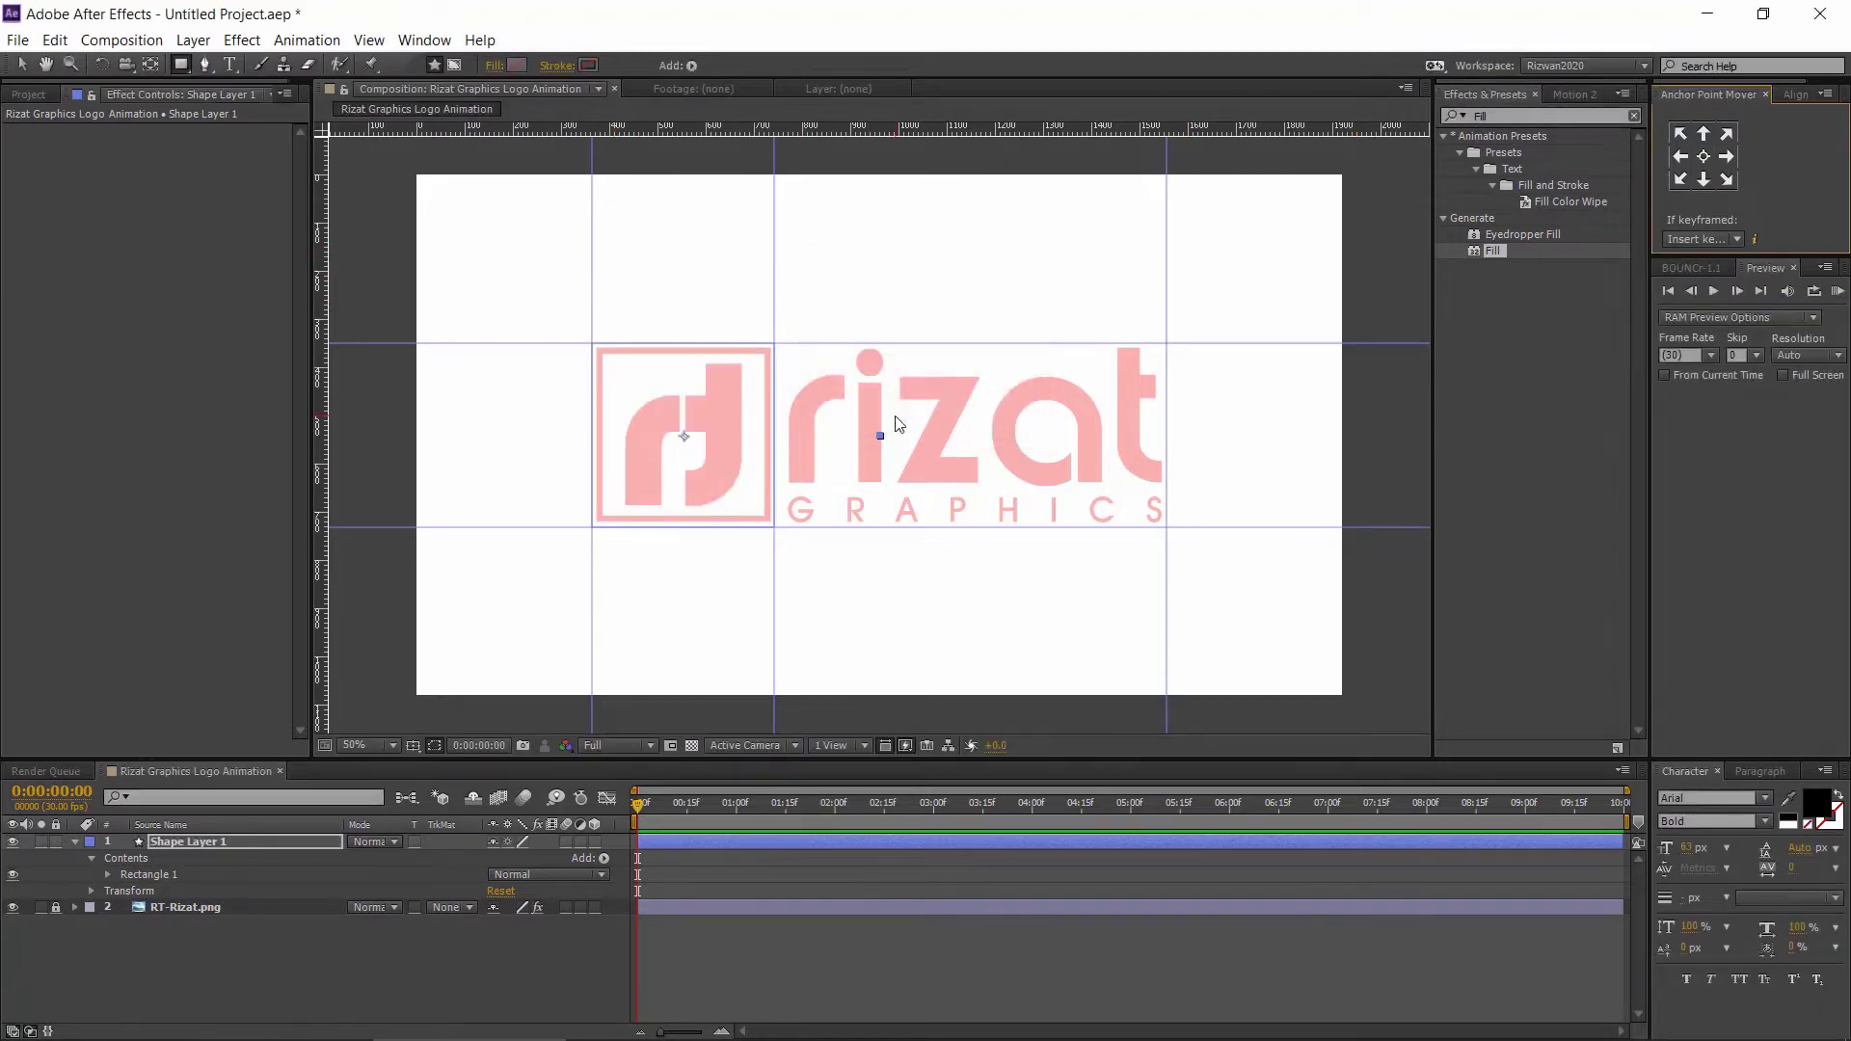
click(557, 66)
click(852, 307)
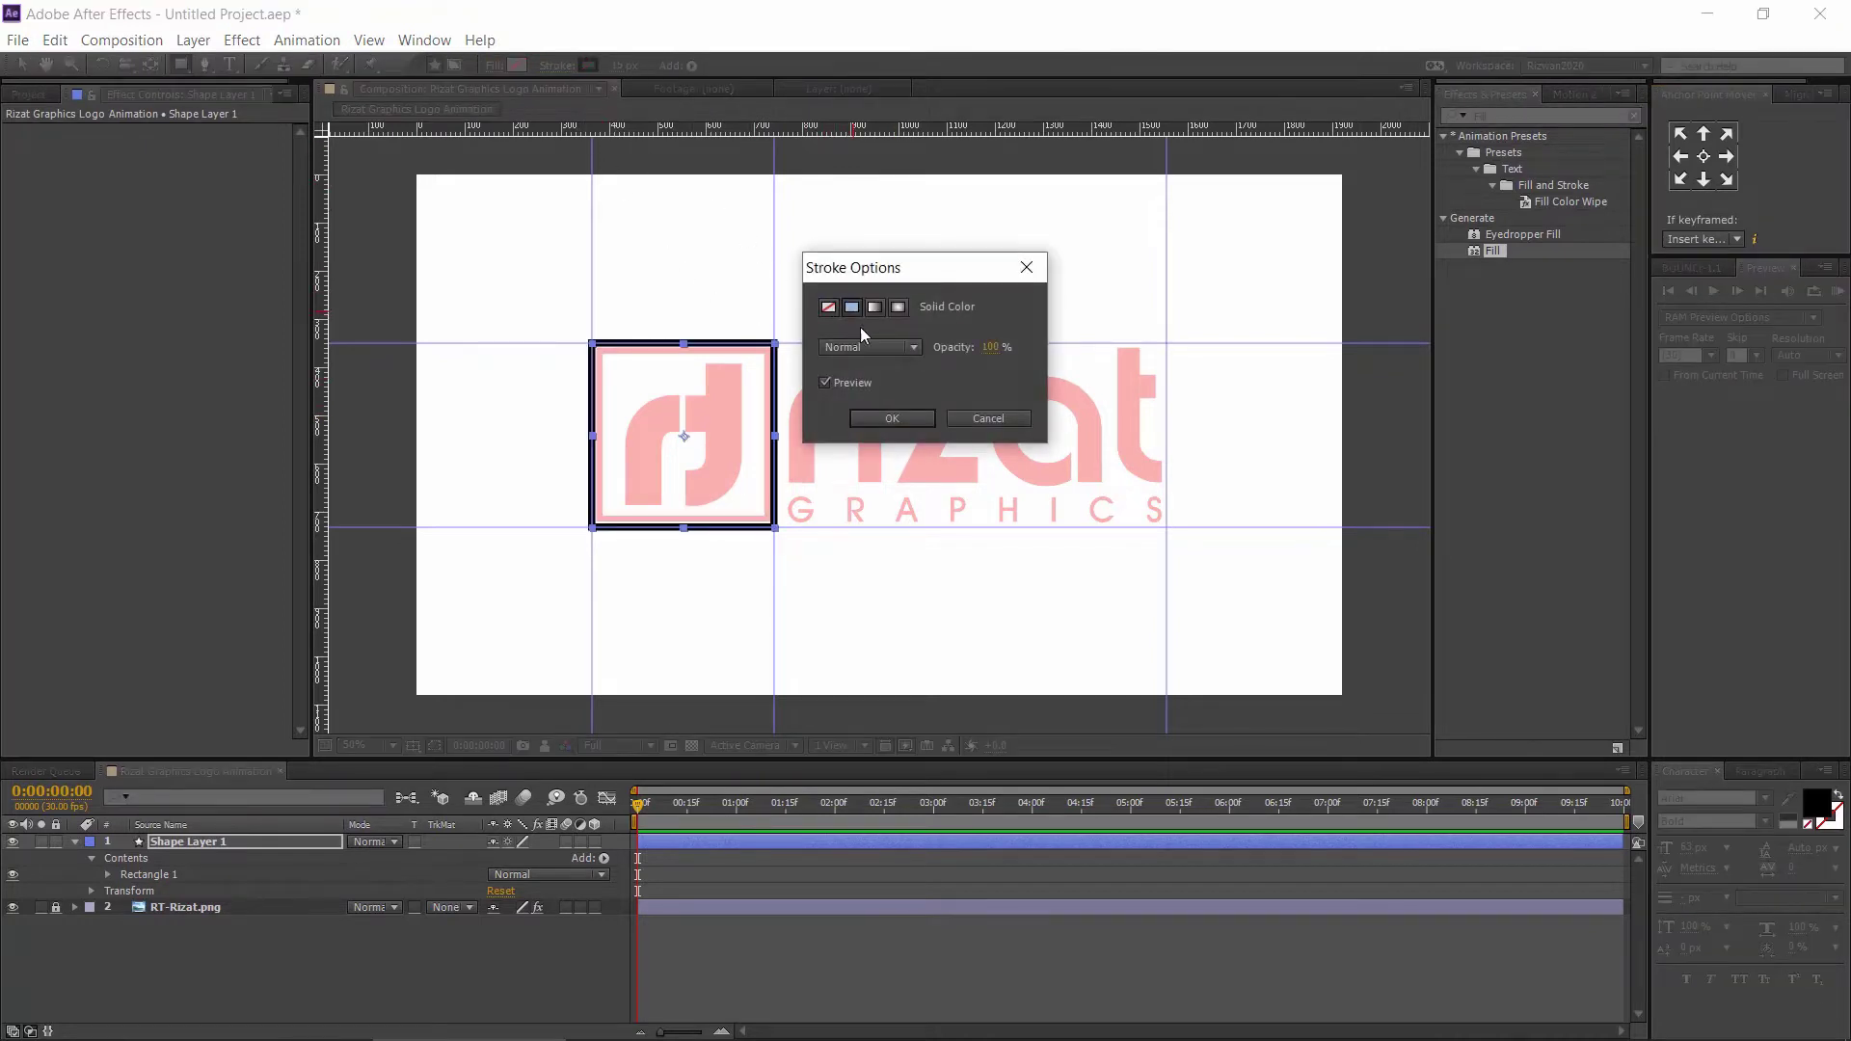
click(908, 418)
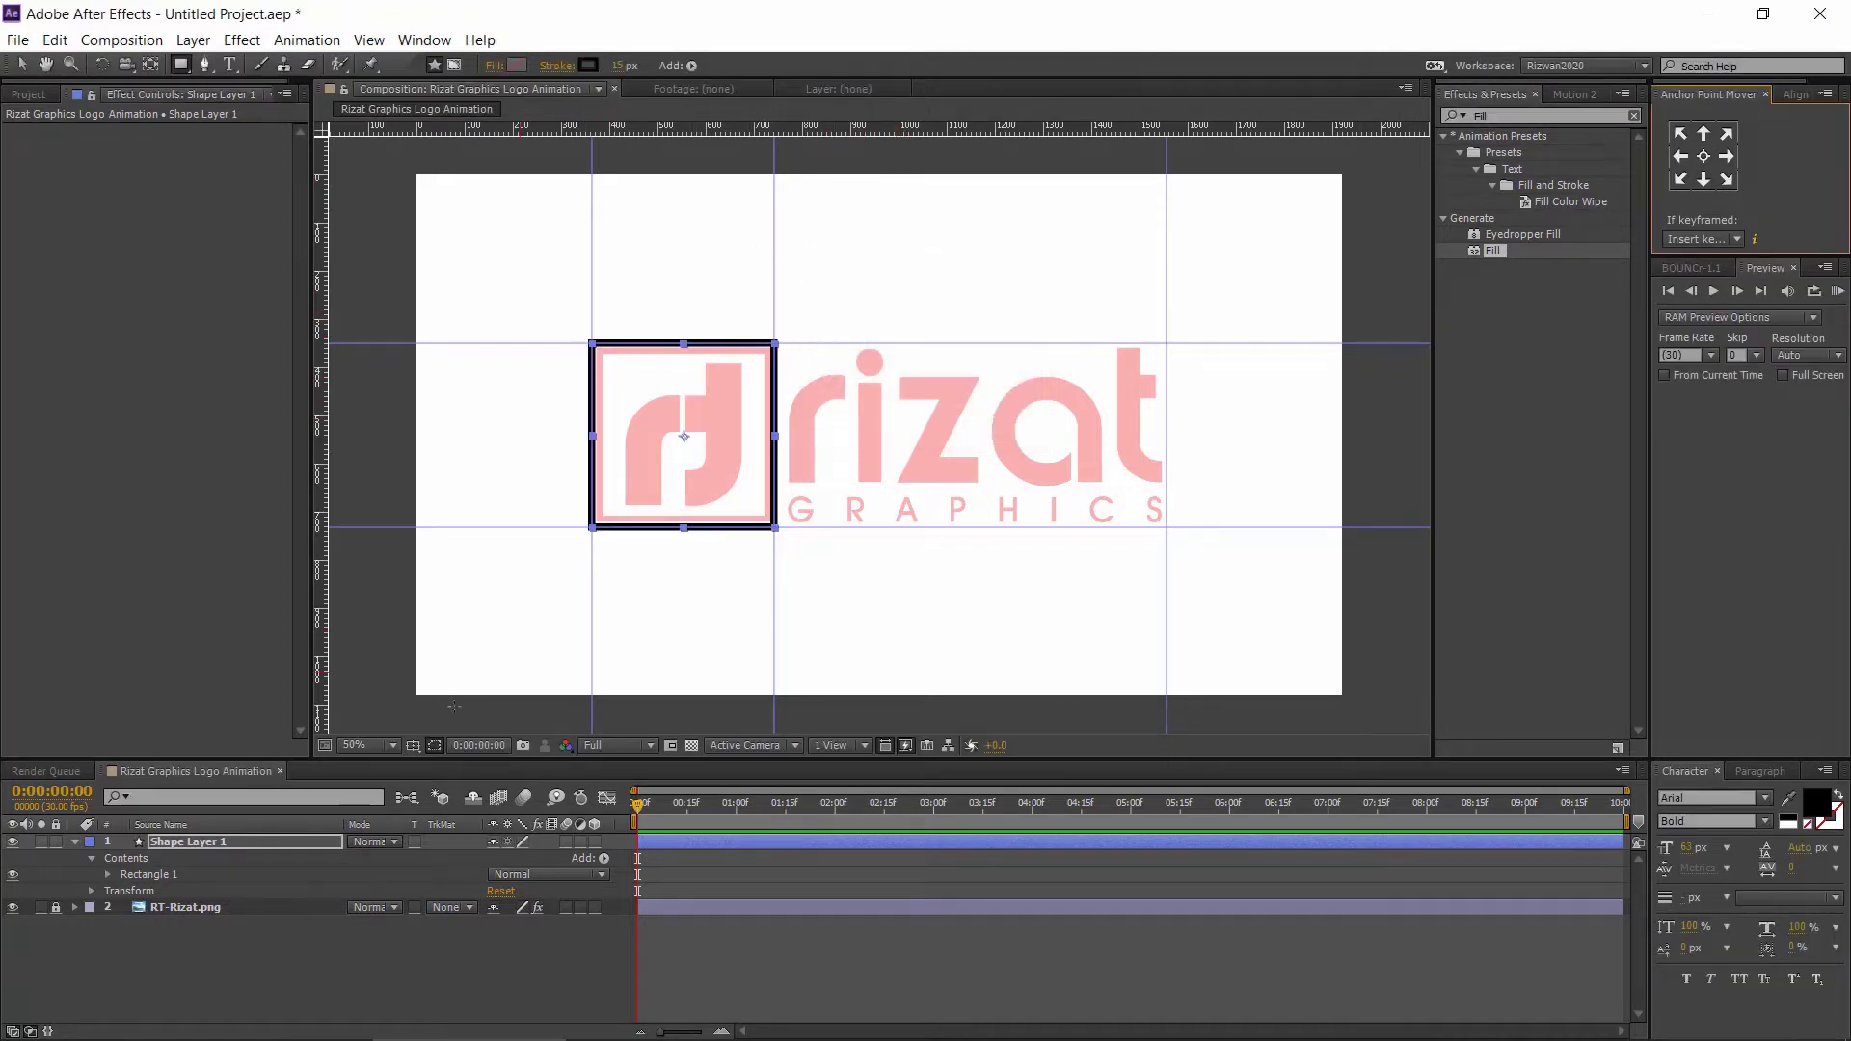
- Rename Shape Layer 1 to Box
key(u)
click(216, 843)
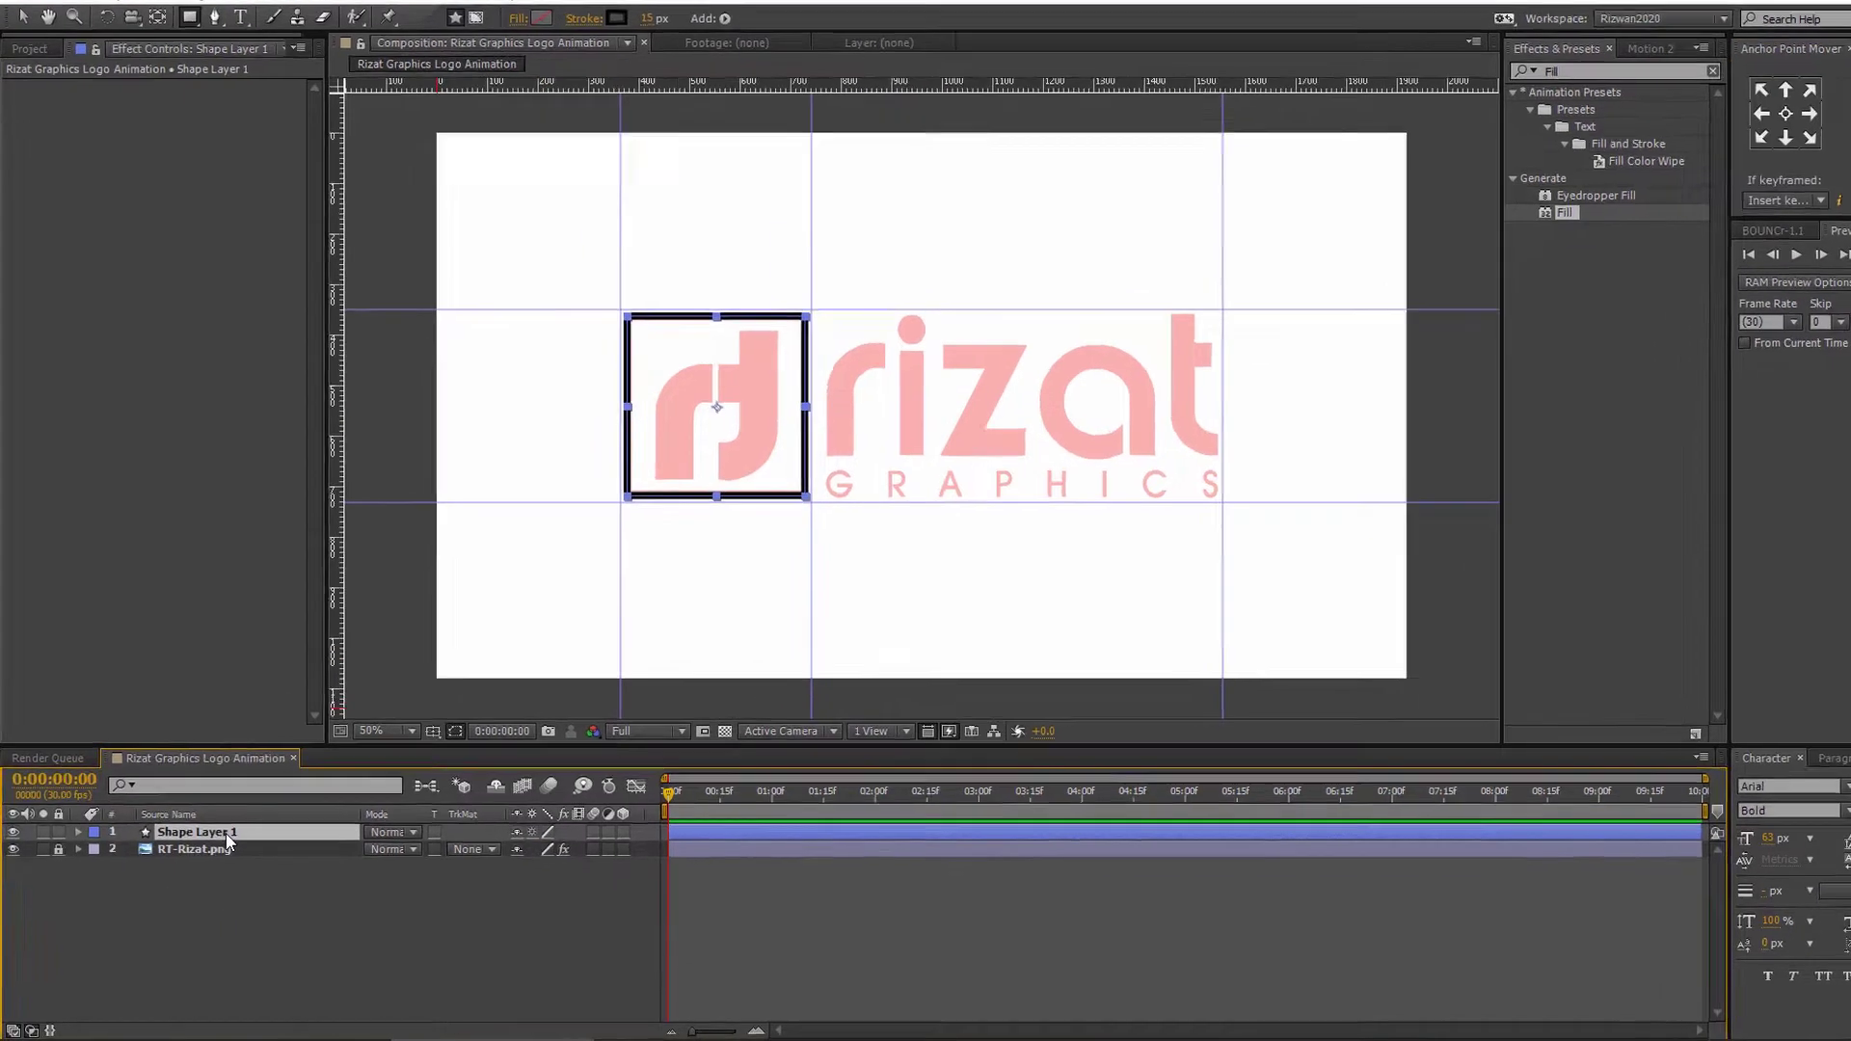
key(Return)
text(Bp)
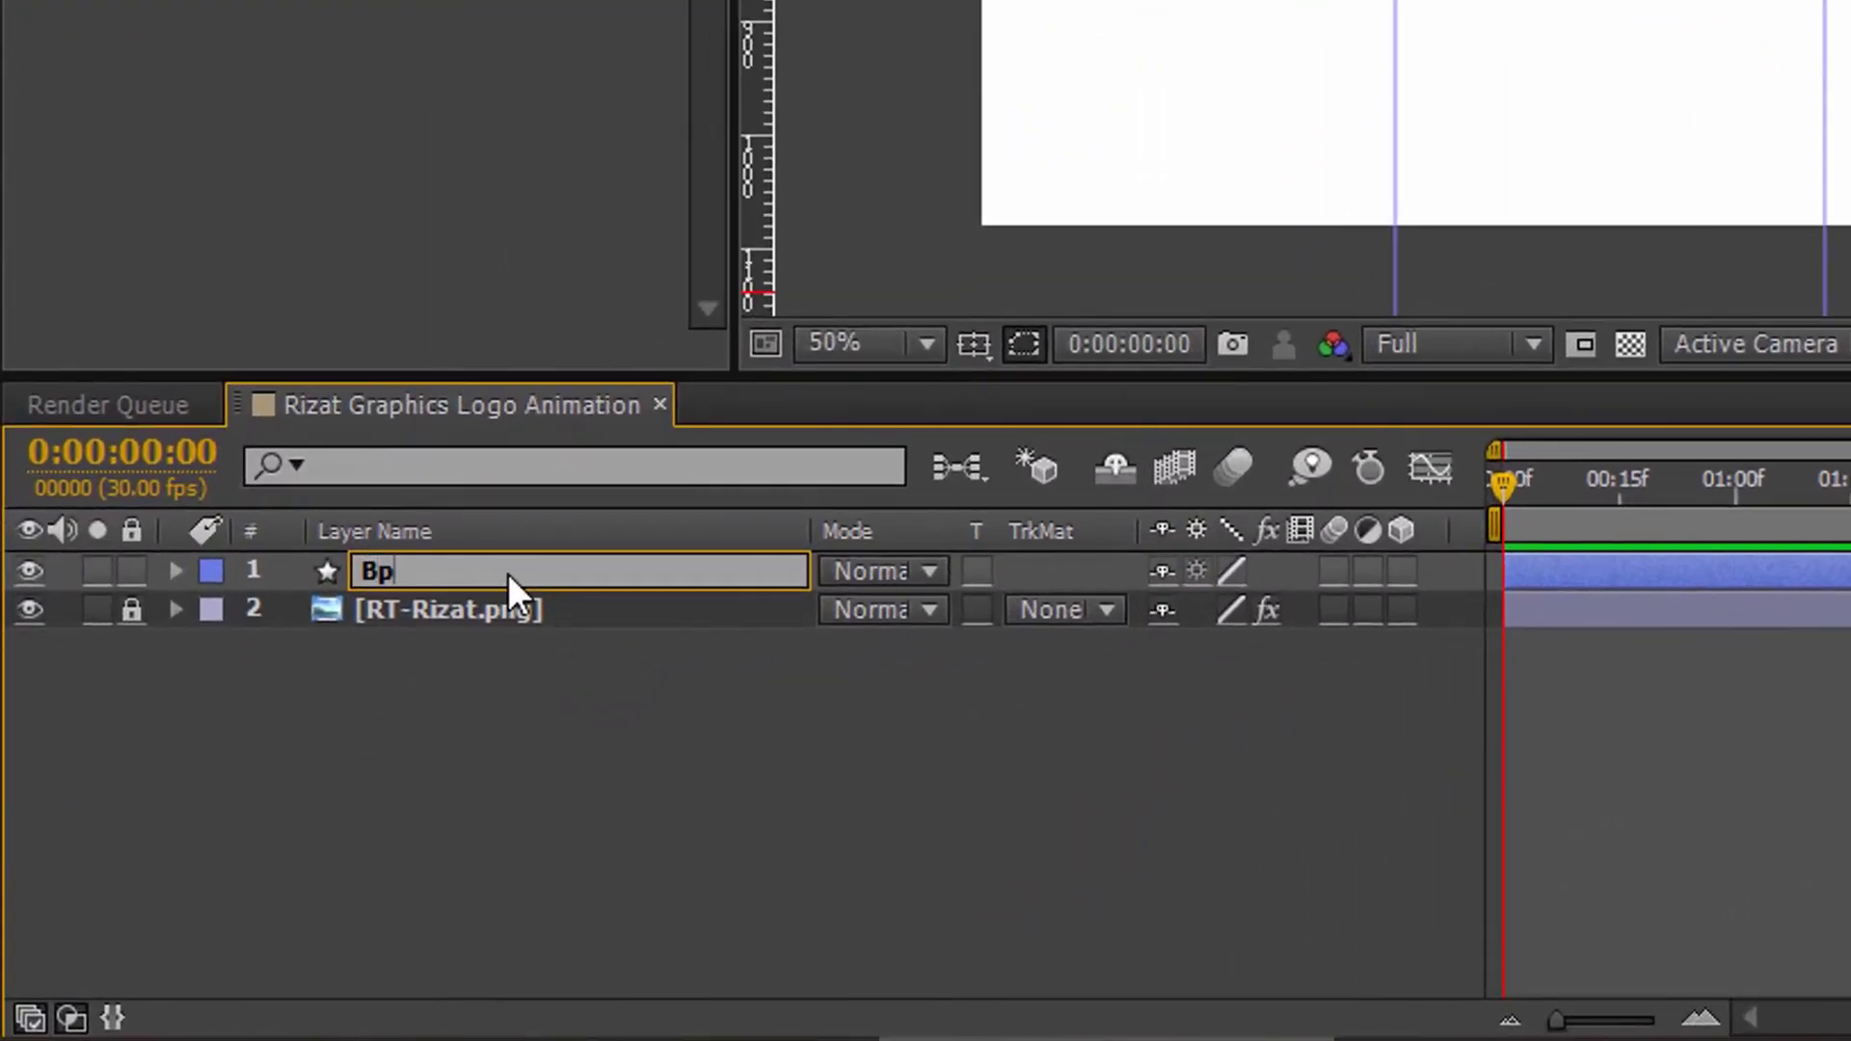
key(BackSpace)
text(ox)
key(Return)
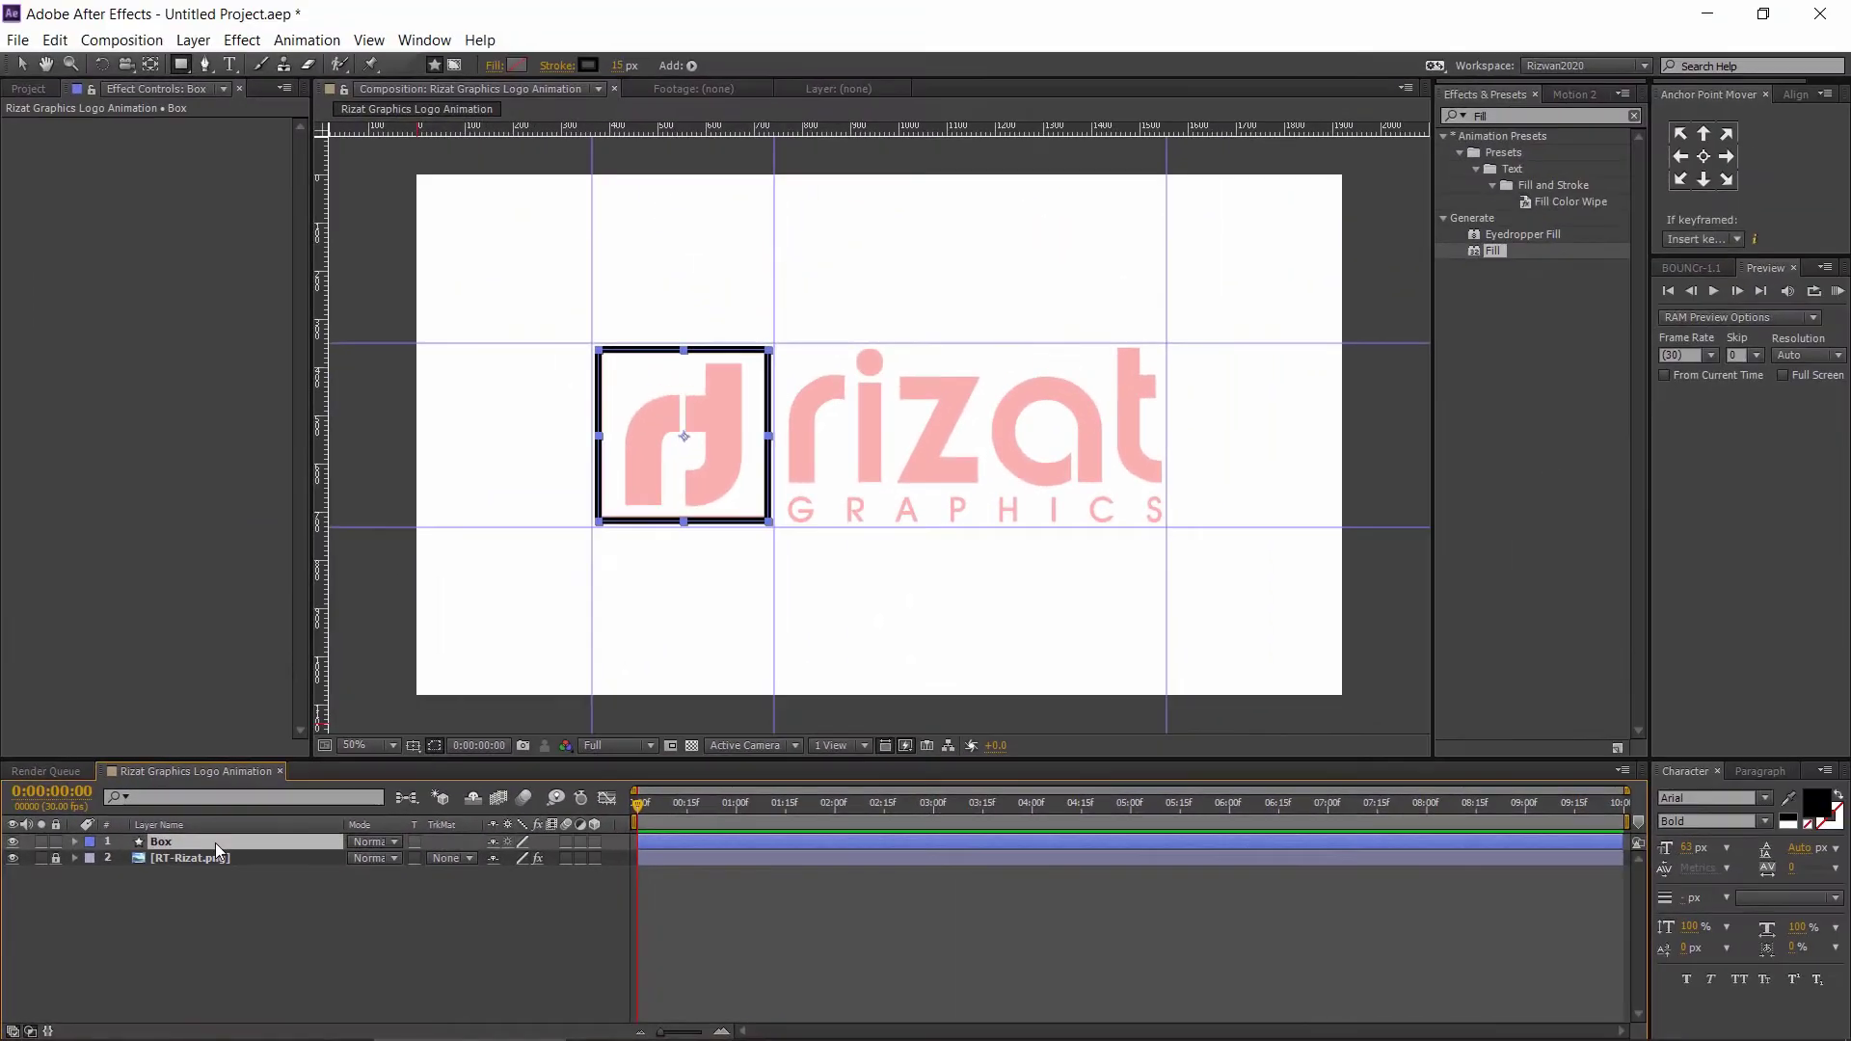
- Use Align Horizontal Centers to centre the Box layer in the composition
click(21, 65)
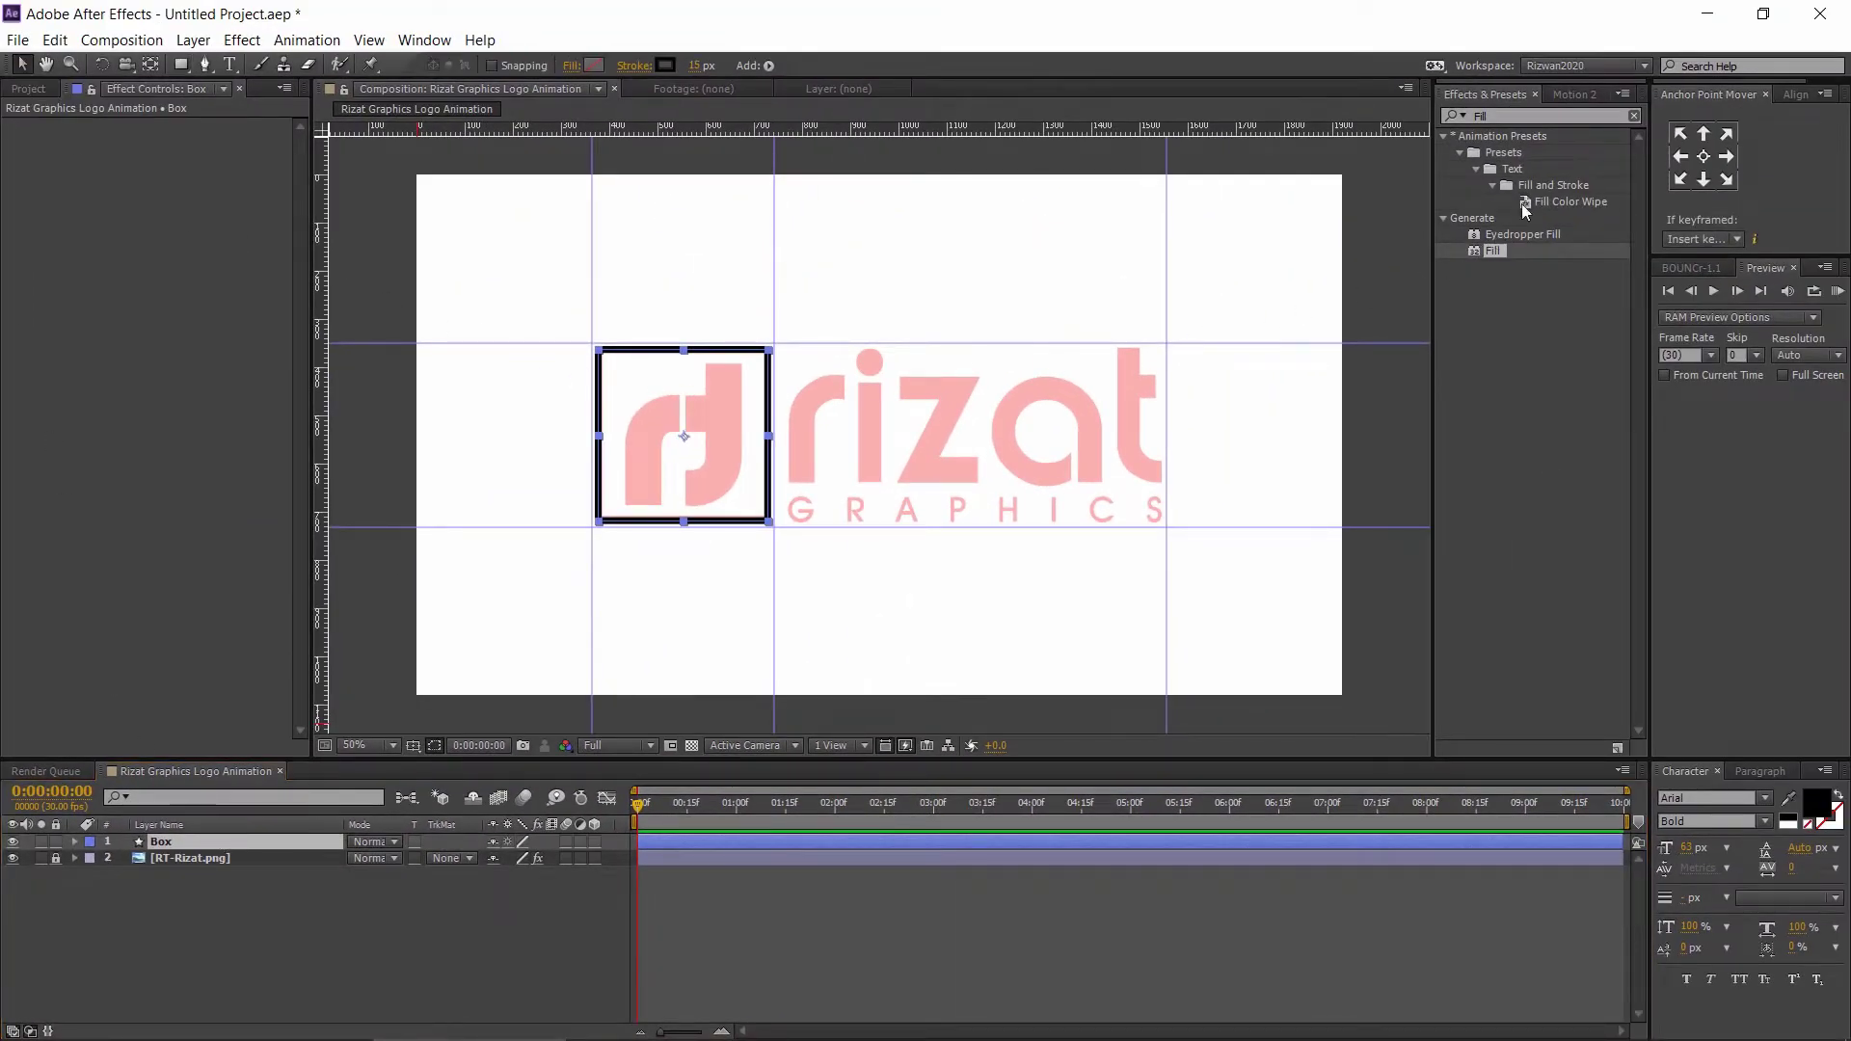
click(1634, 116)
click(1574, 94)
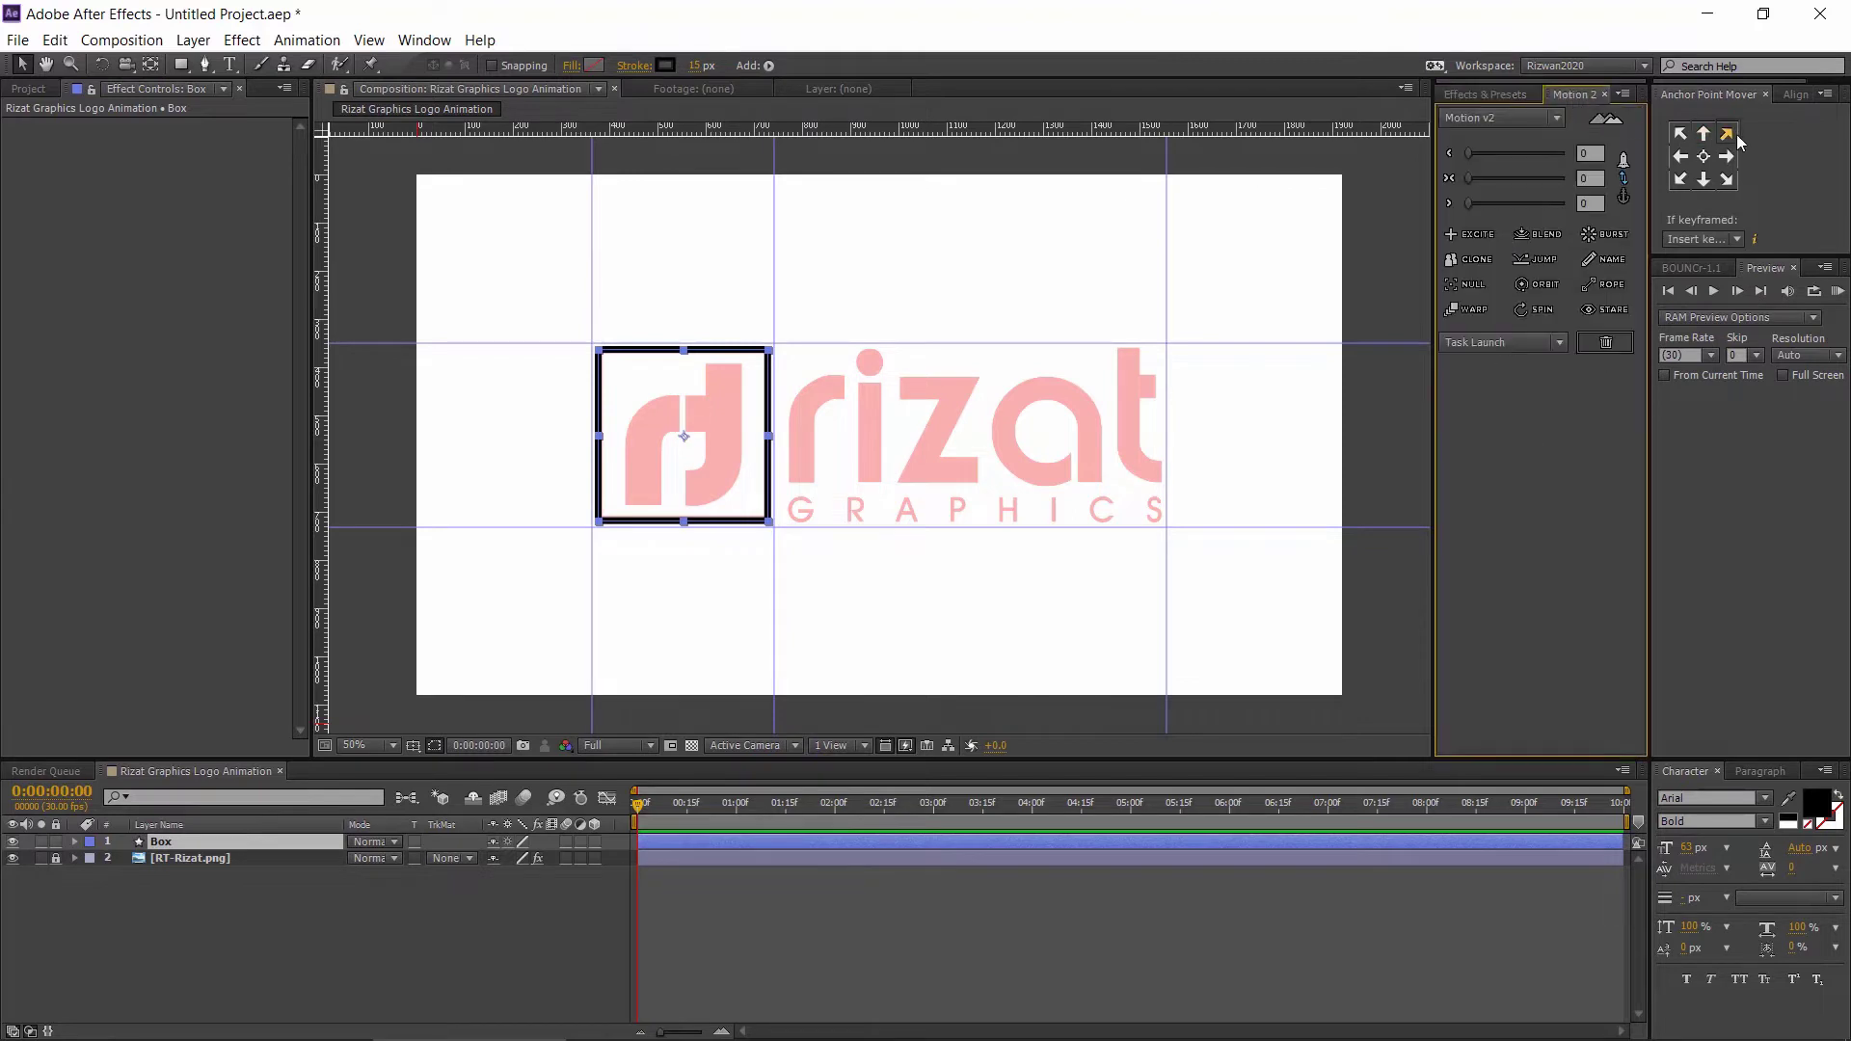
click(1799, 94)
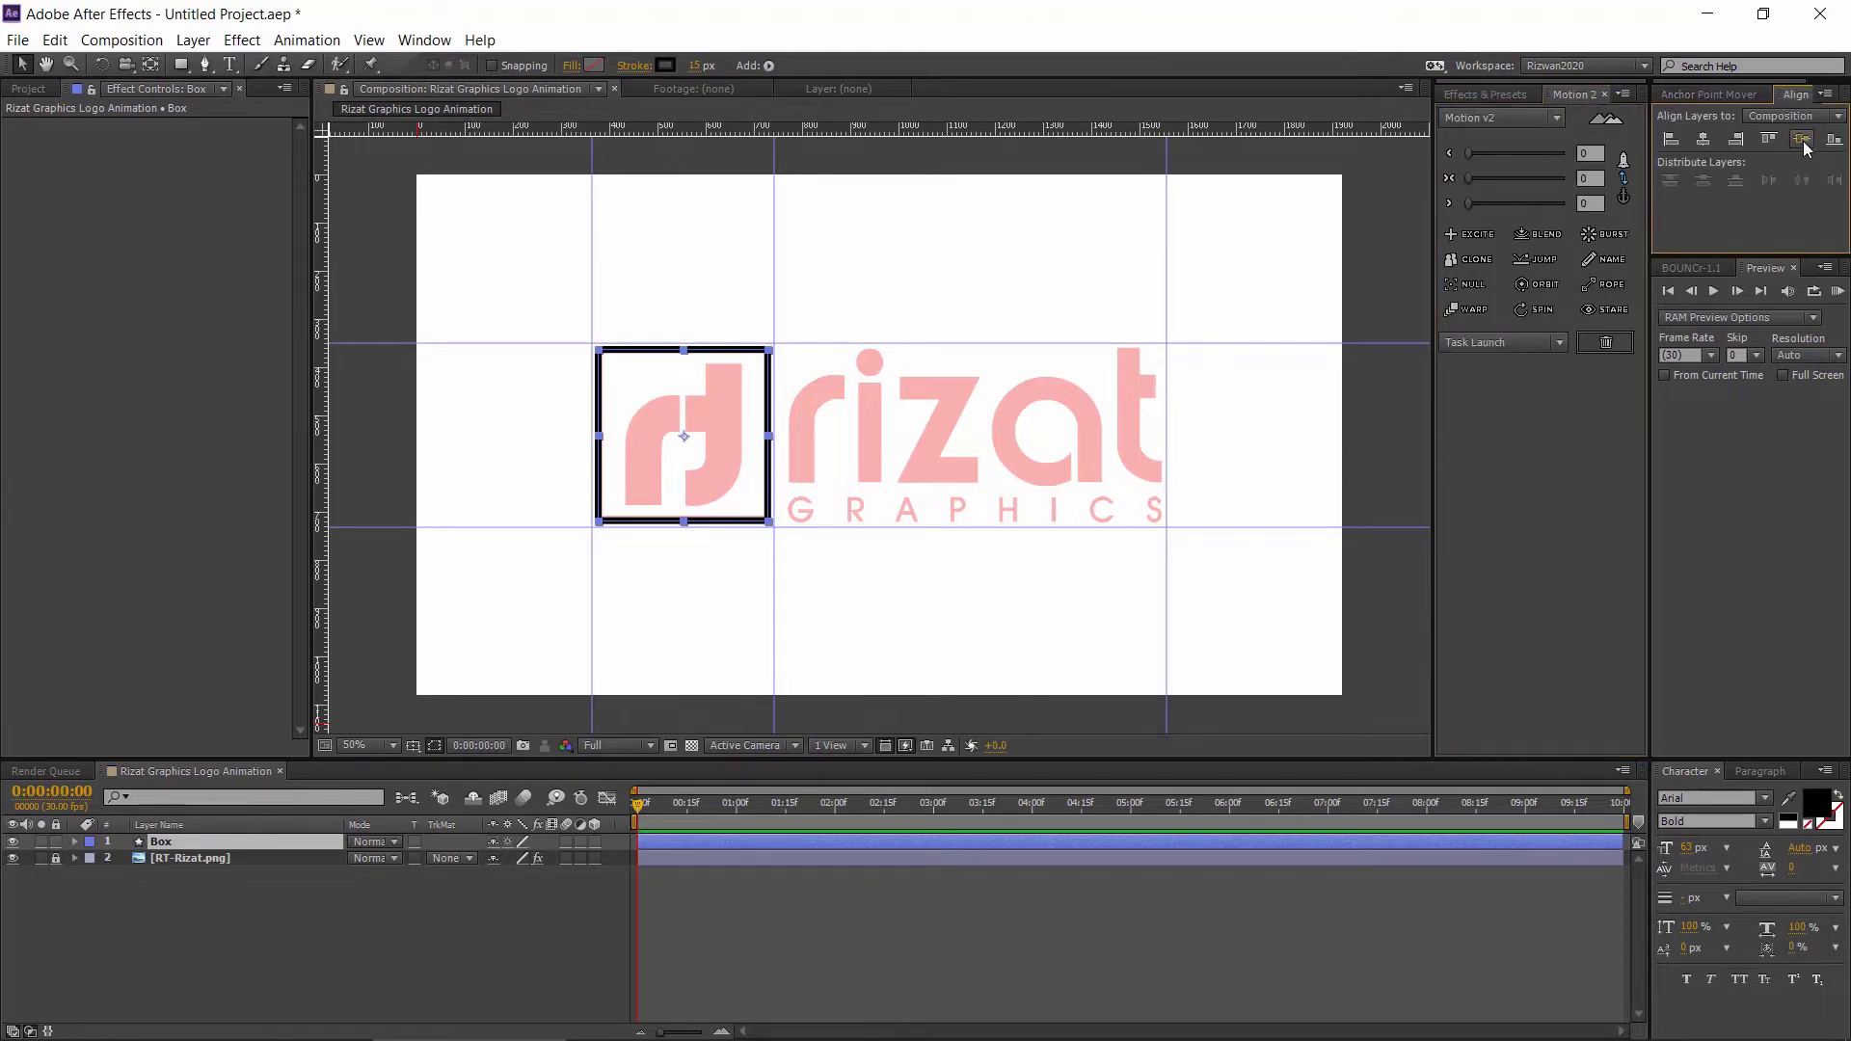
click(1702, 141)
click(386, 905)
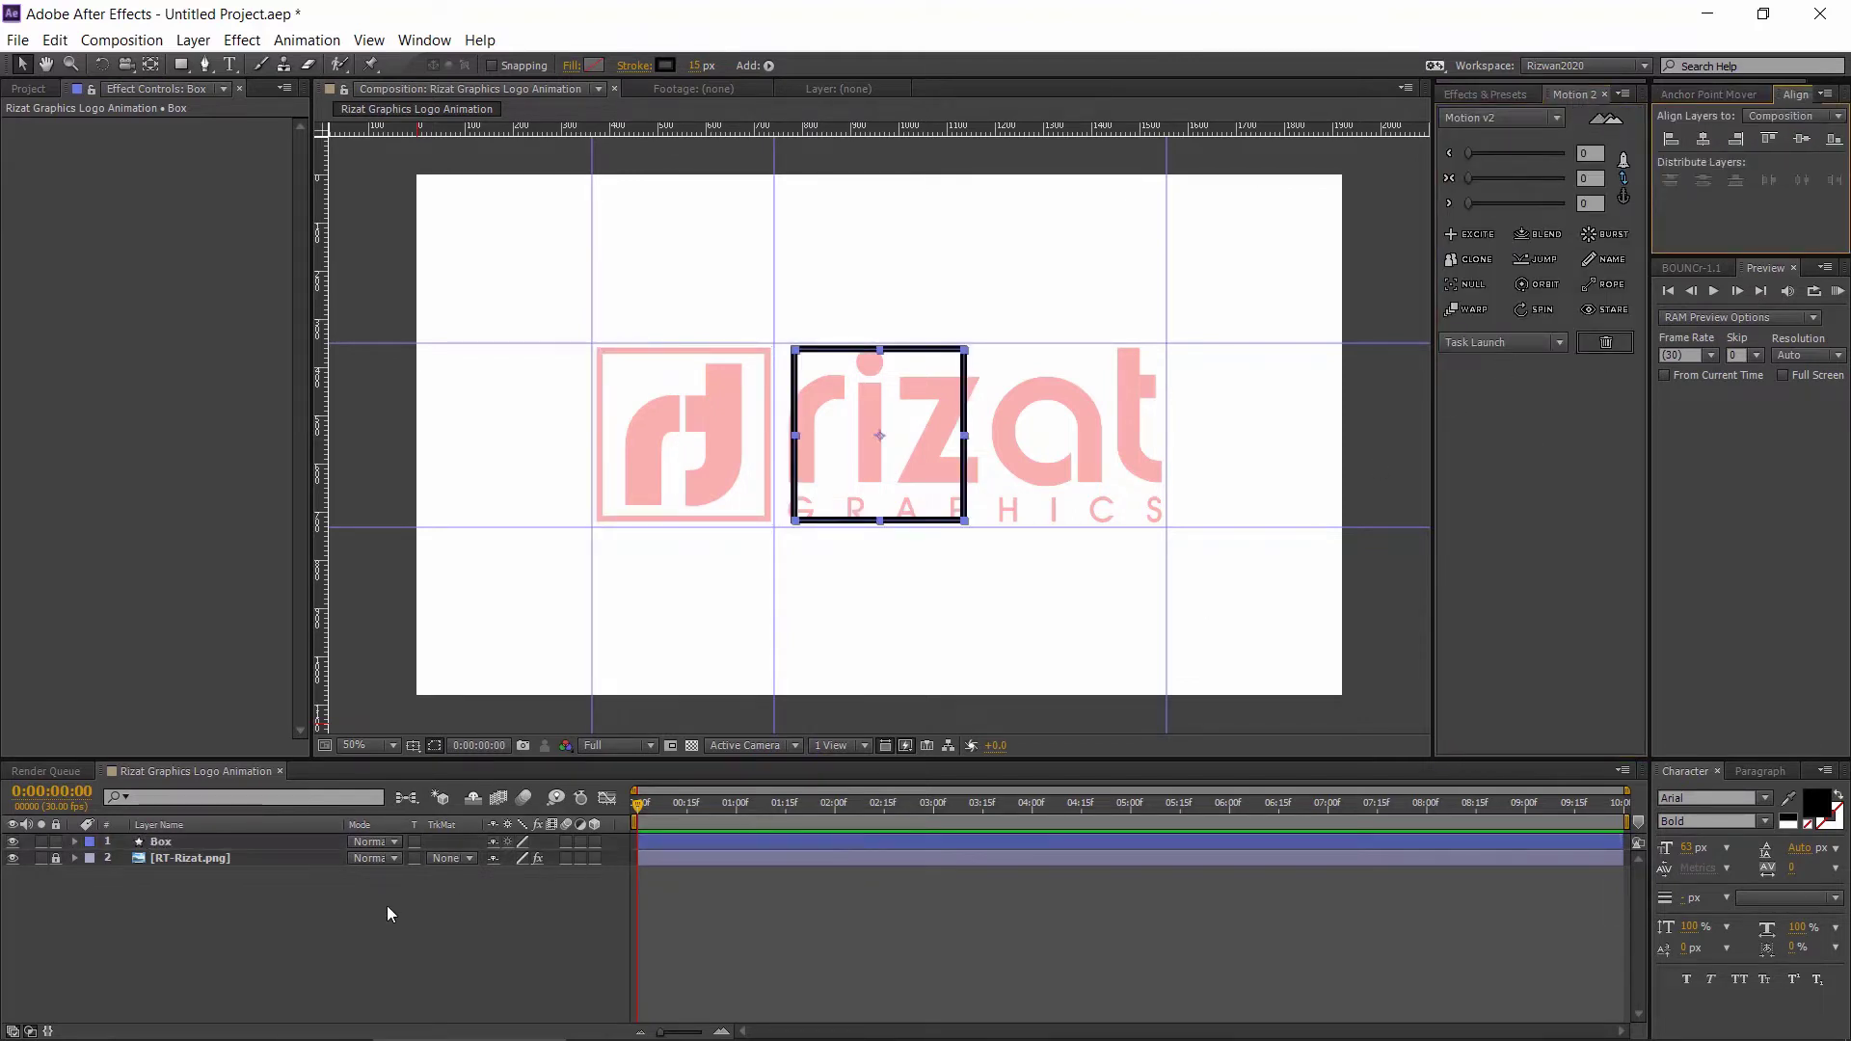
- Add Box Scale keyframes at frame 0 and at 0:00:00:15 (100%)
click(646, 841)
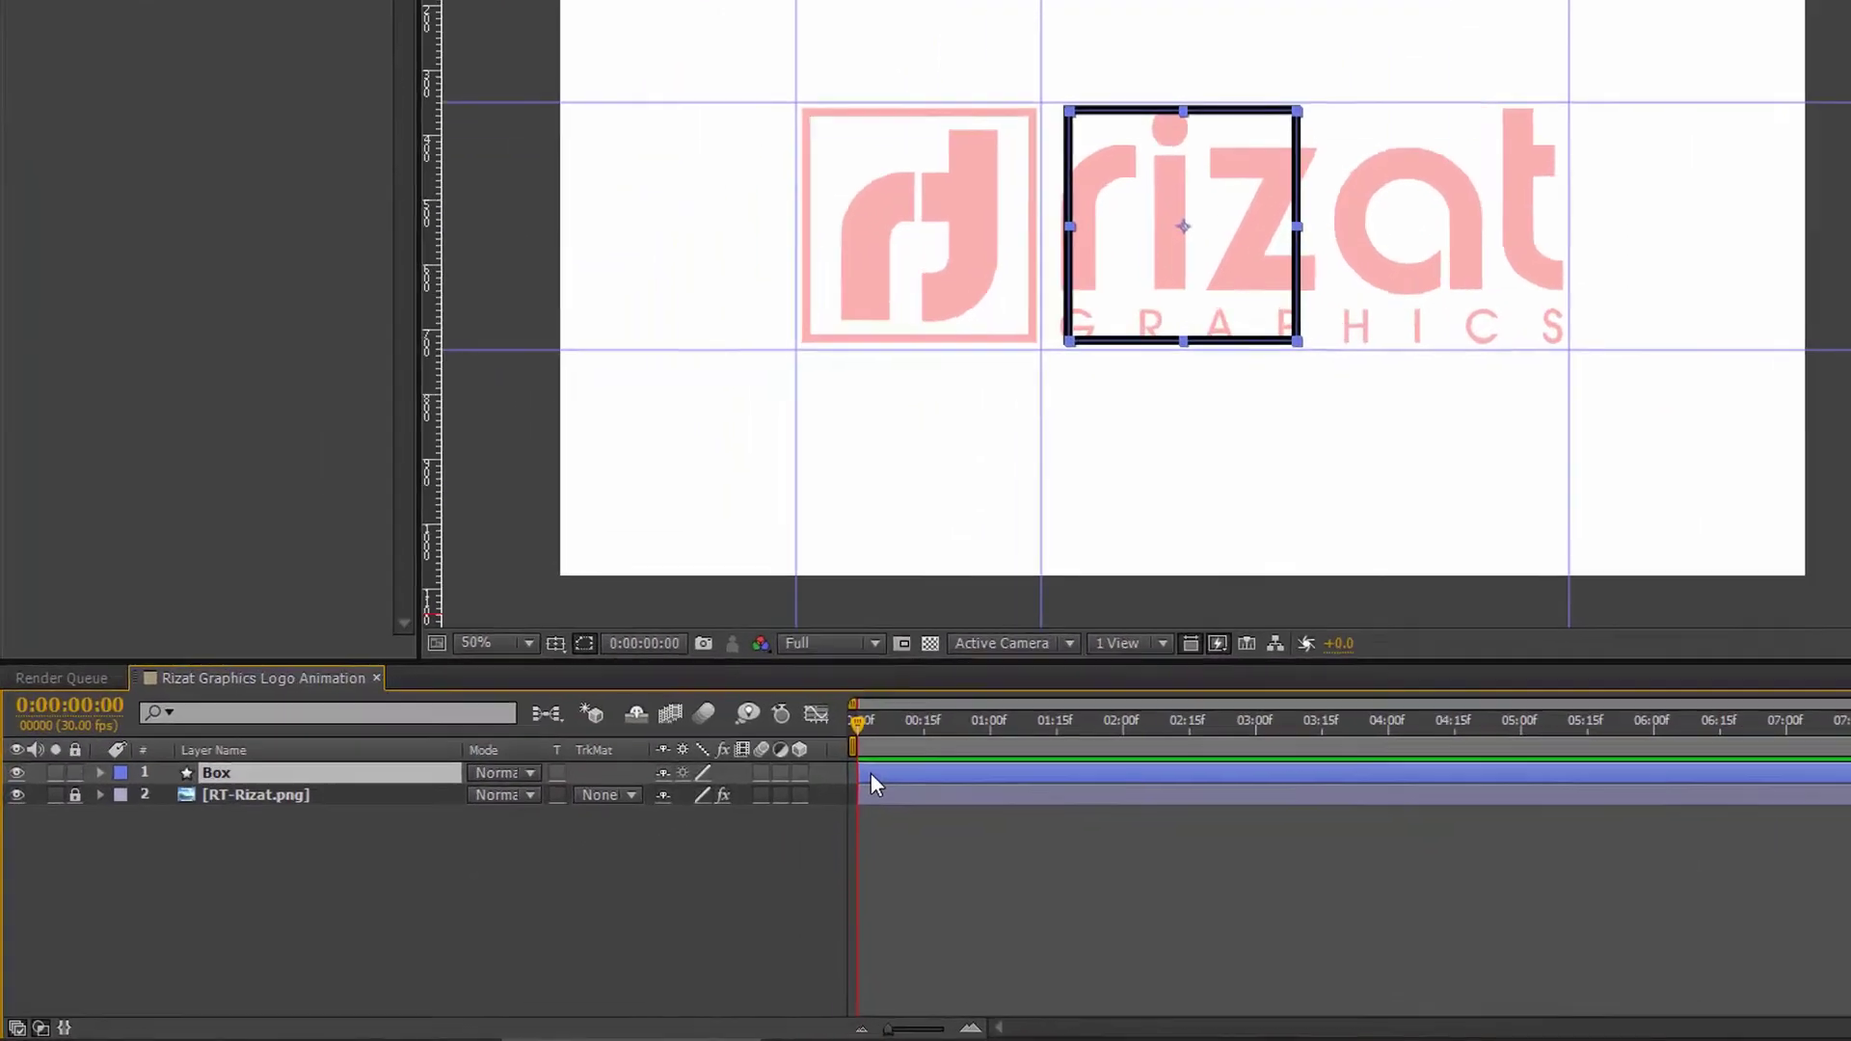
key(s)
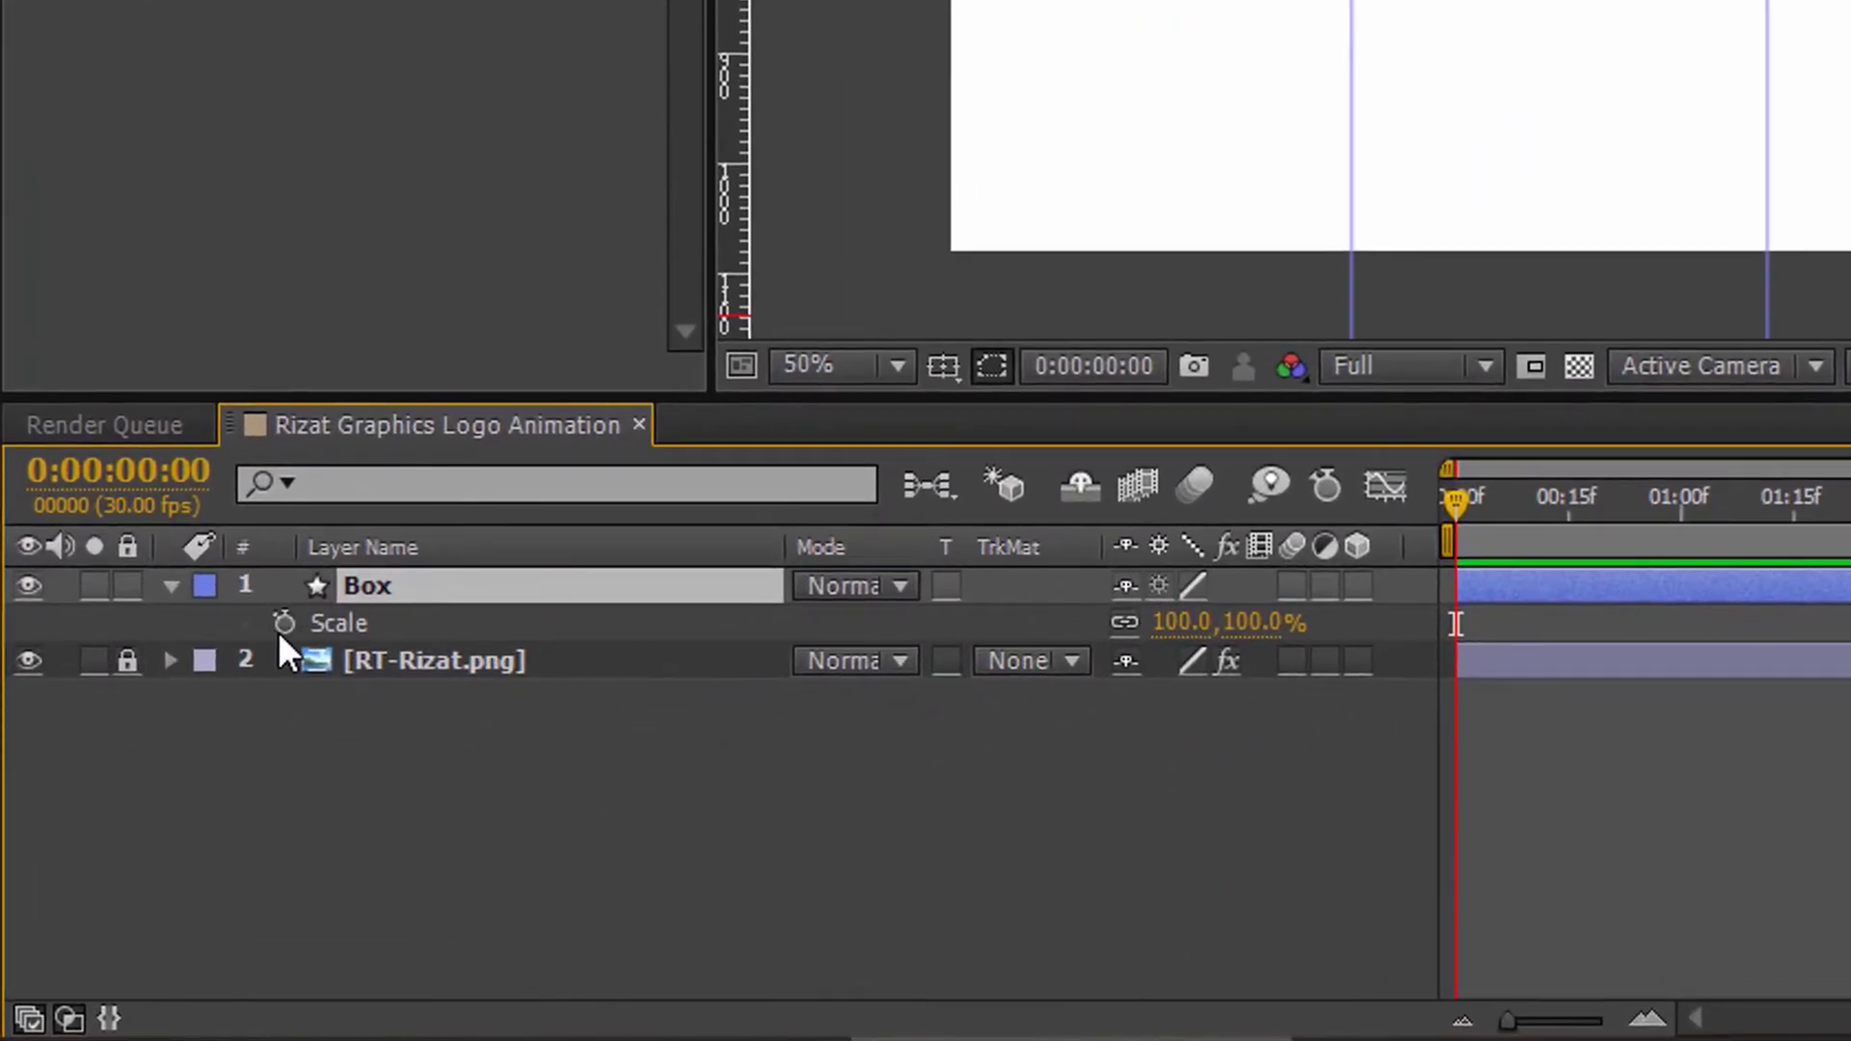
click(279, 631)
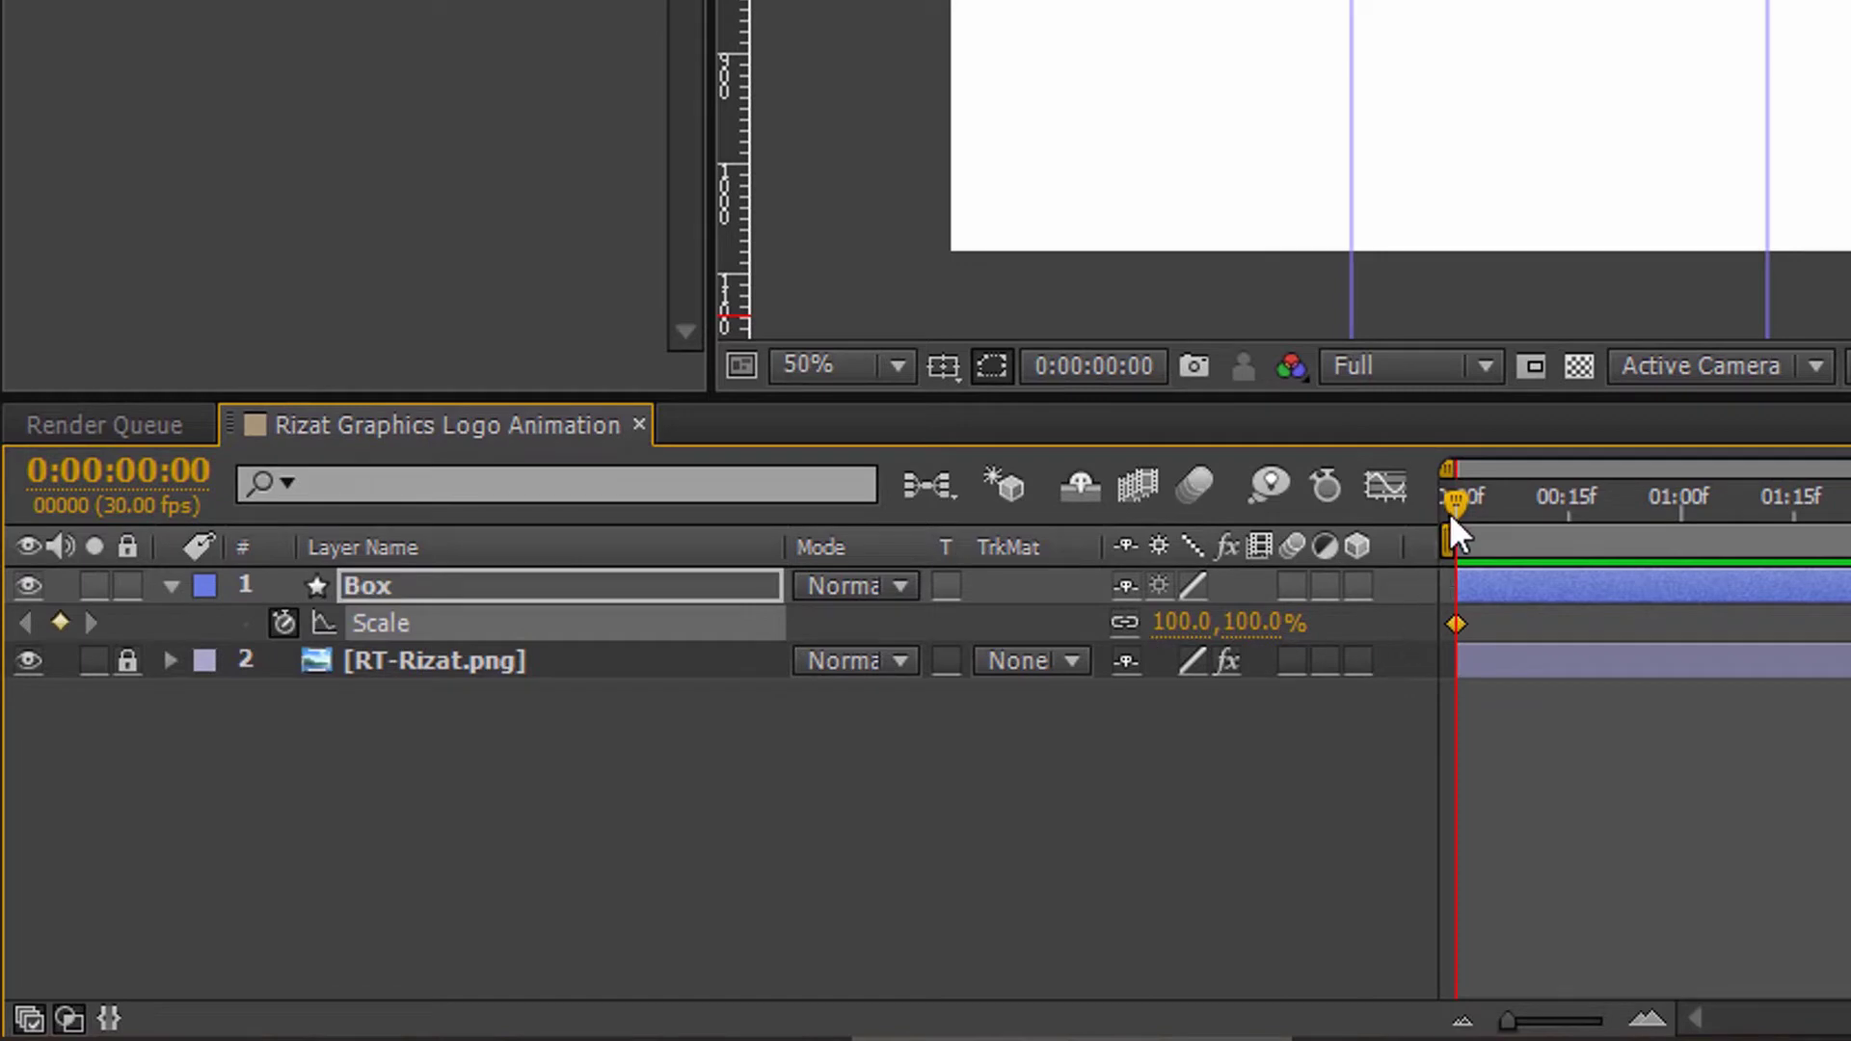
drag(1453, 516, 1571, 502)
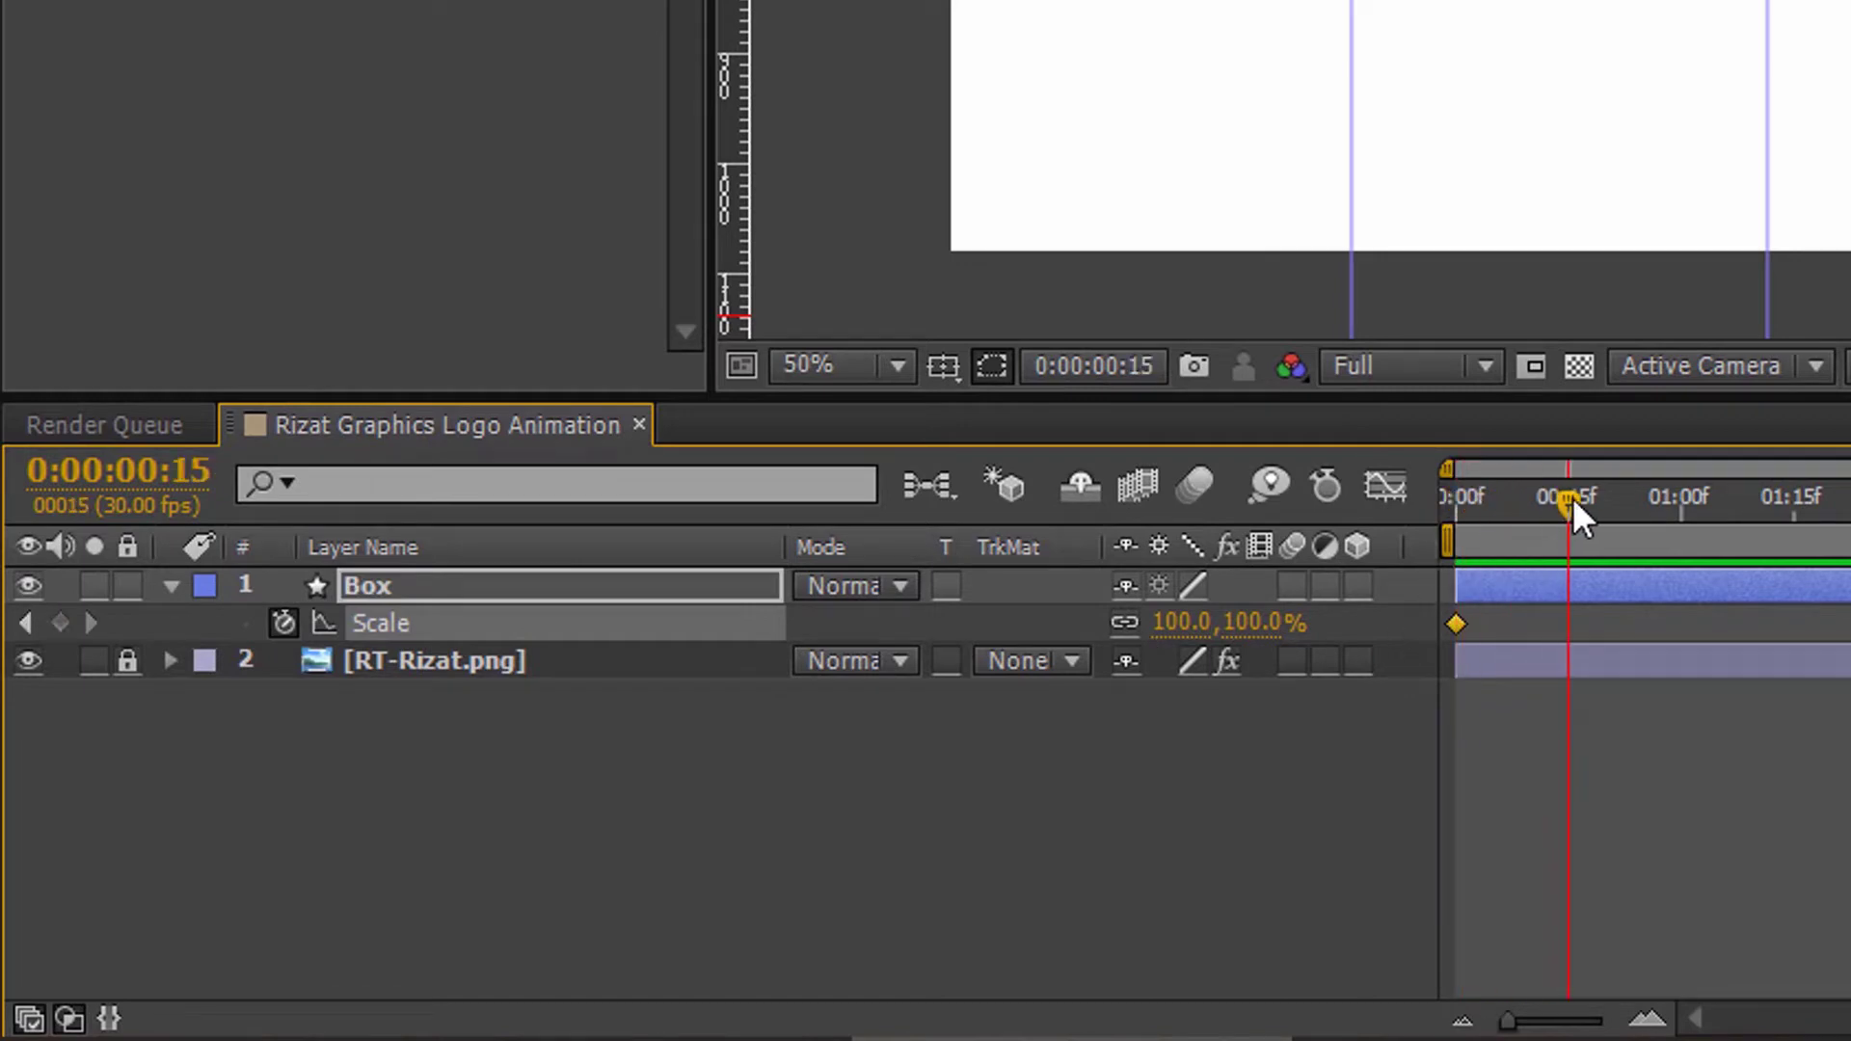
click(54, 623)
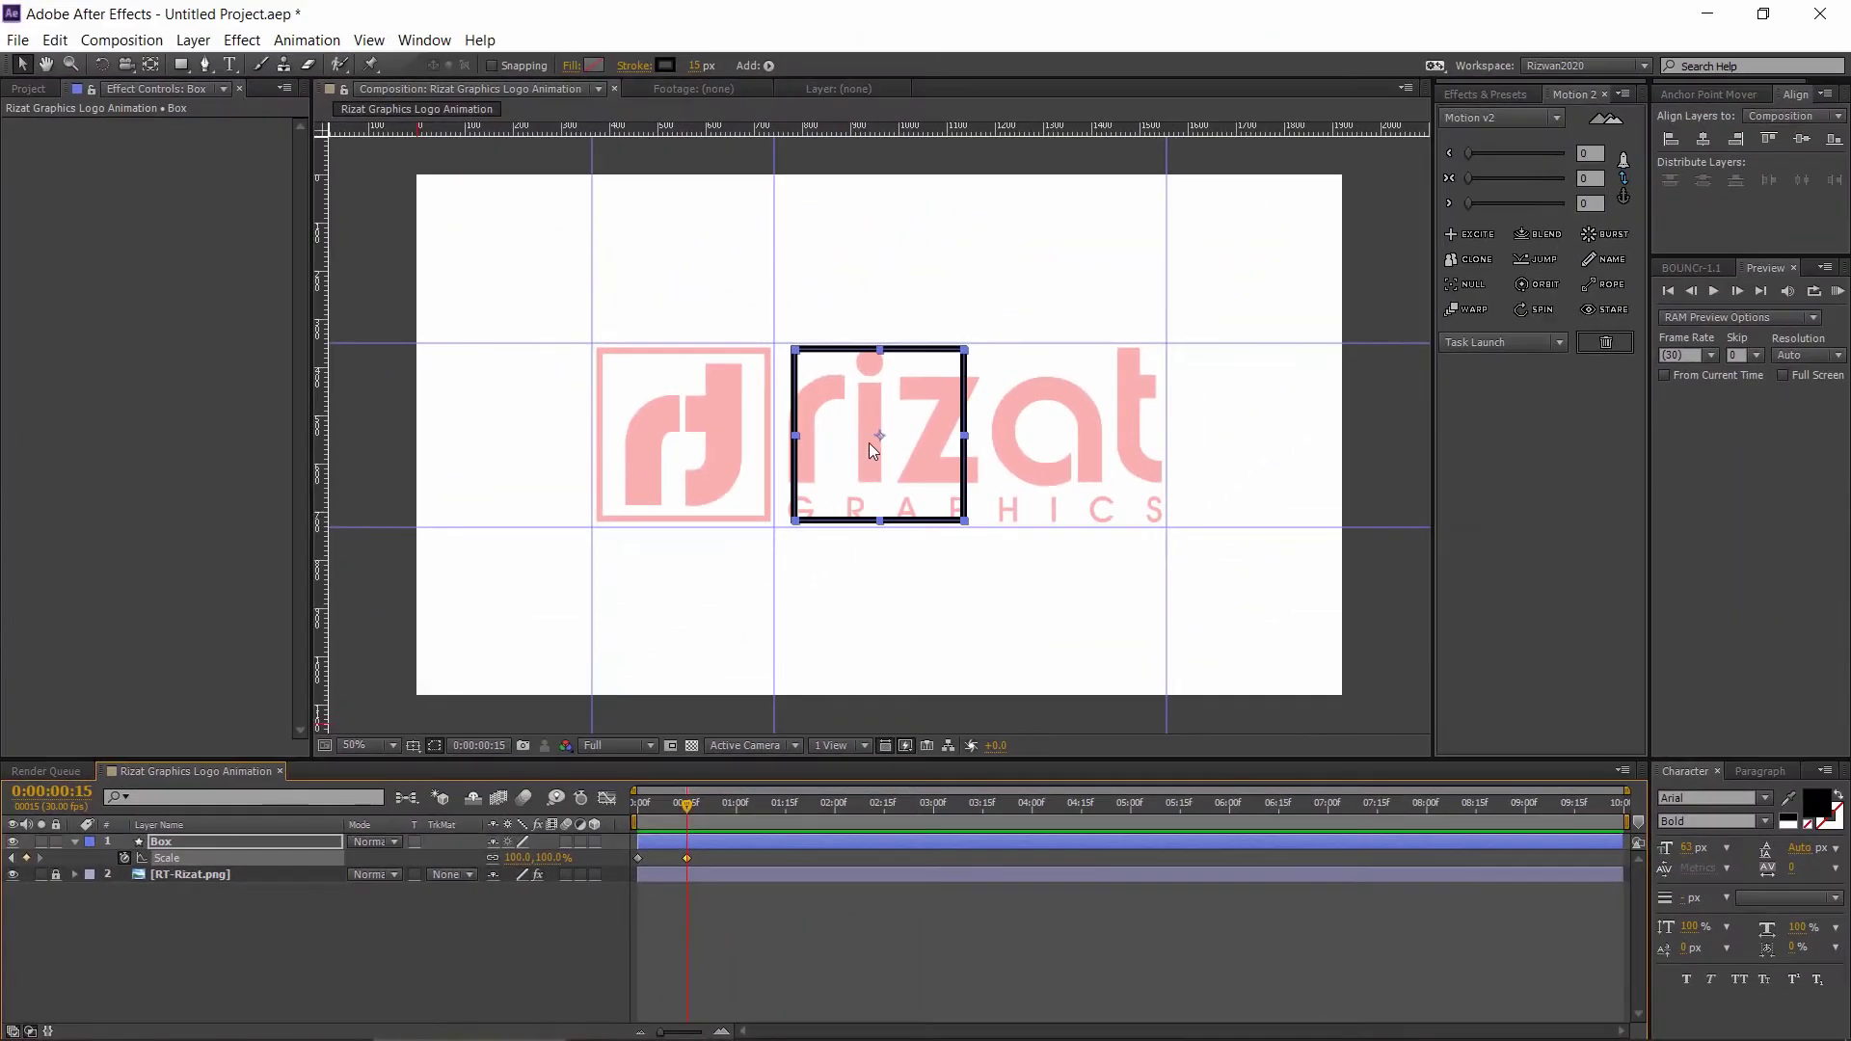
click(869, 442)
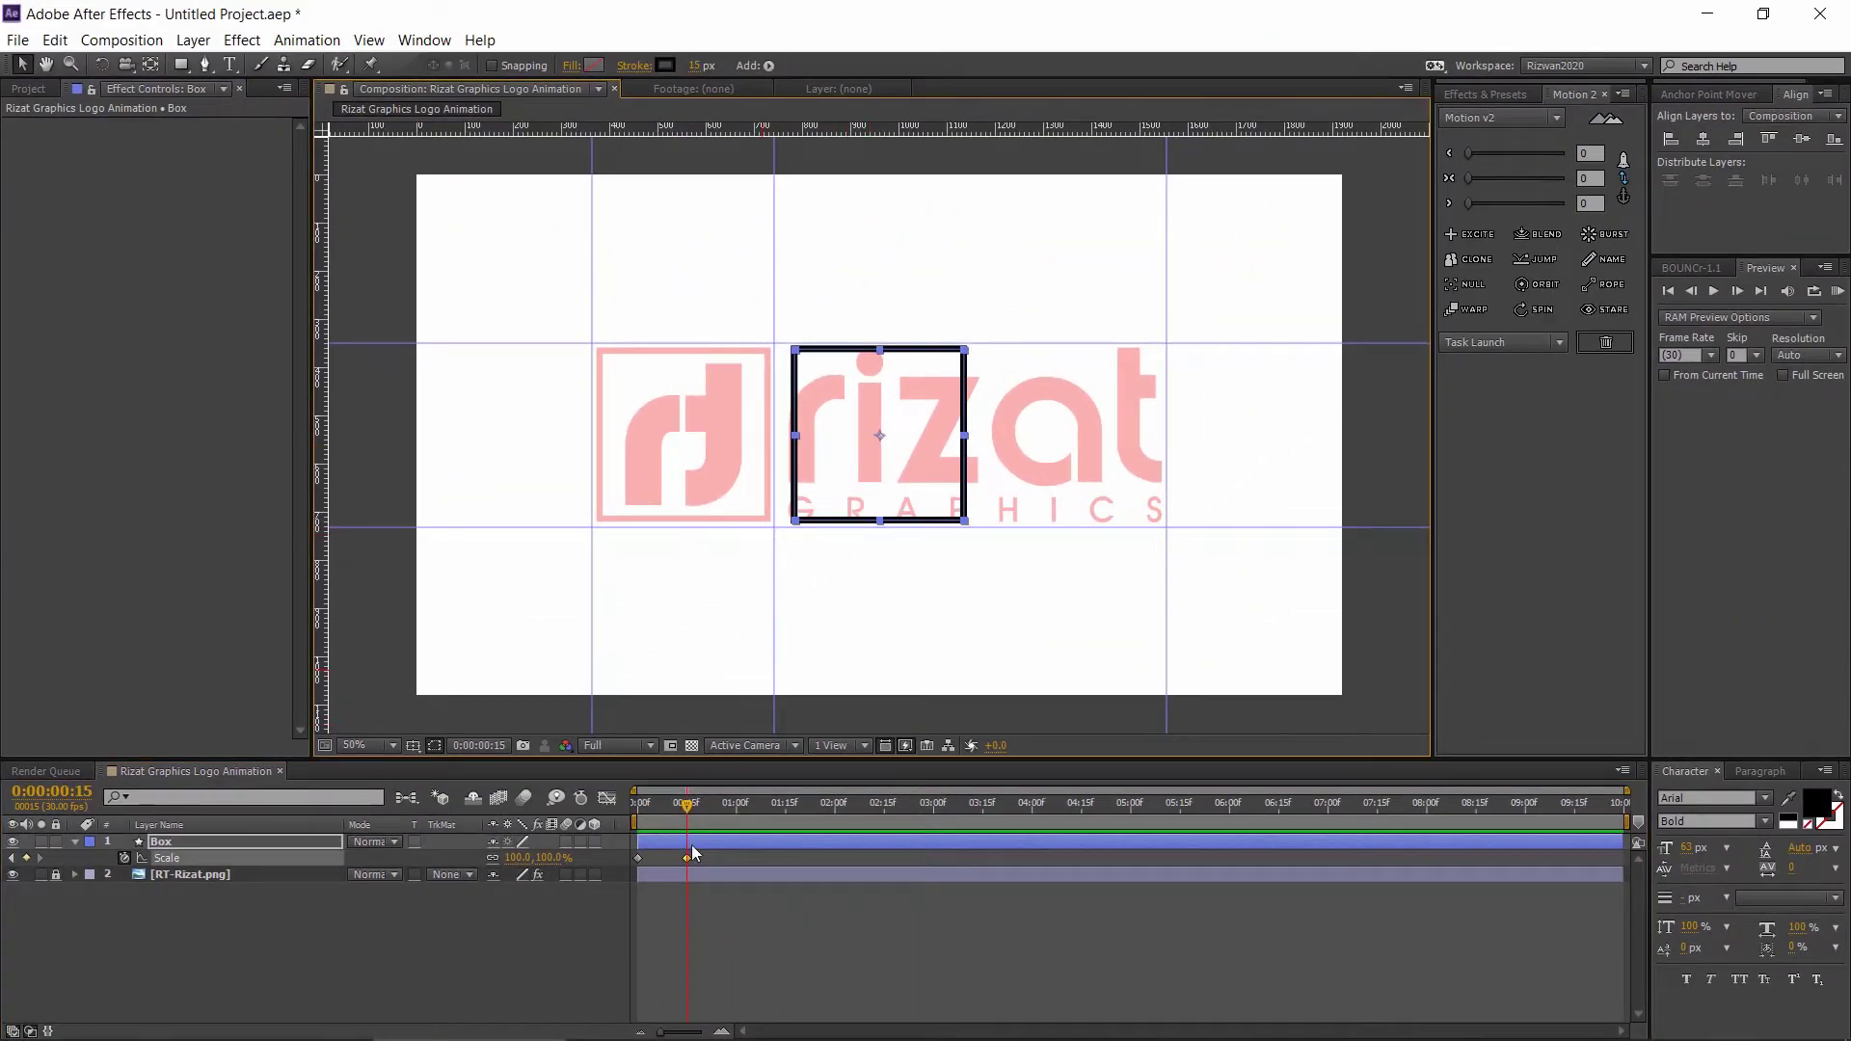
- Set the frame-0 Scale keyframe to 0% and preview the Box pop-in
drag(656, 813, 637, 808)
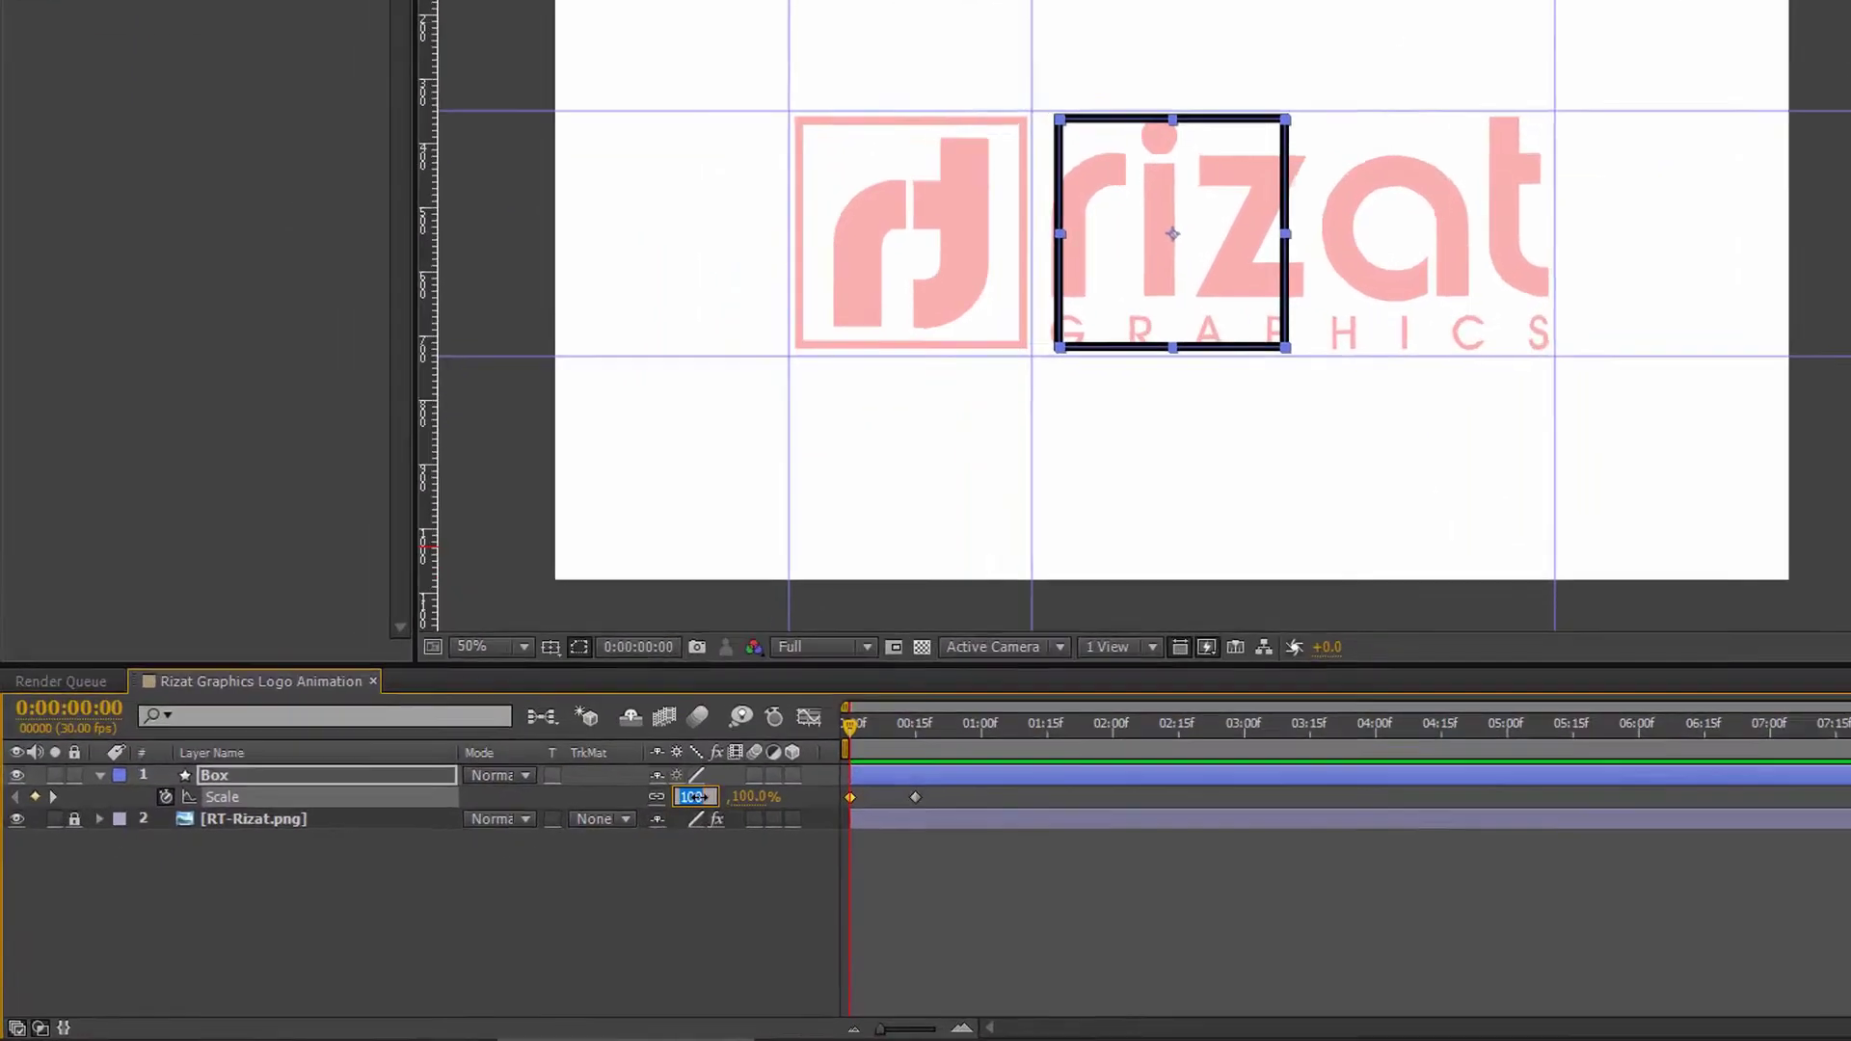
click(518, 857)
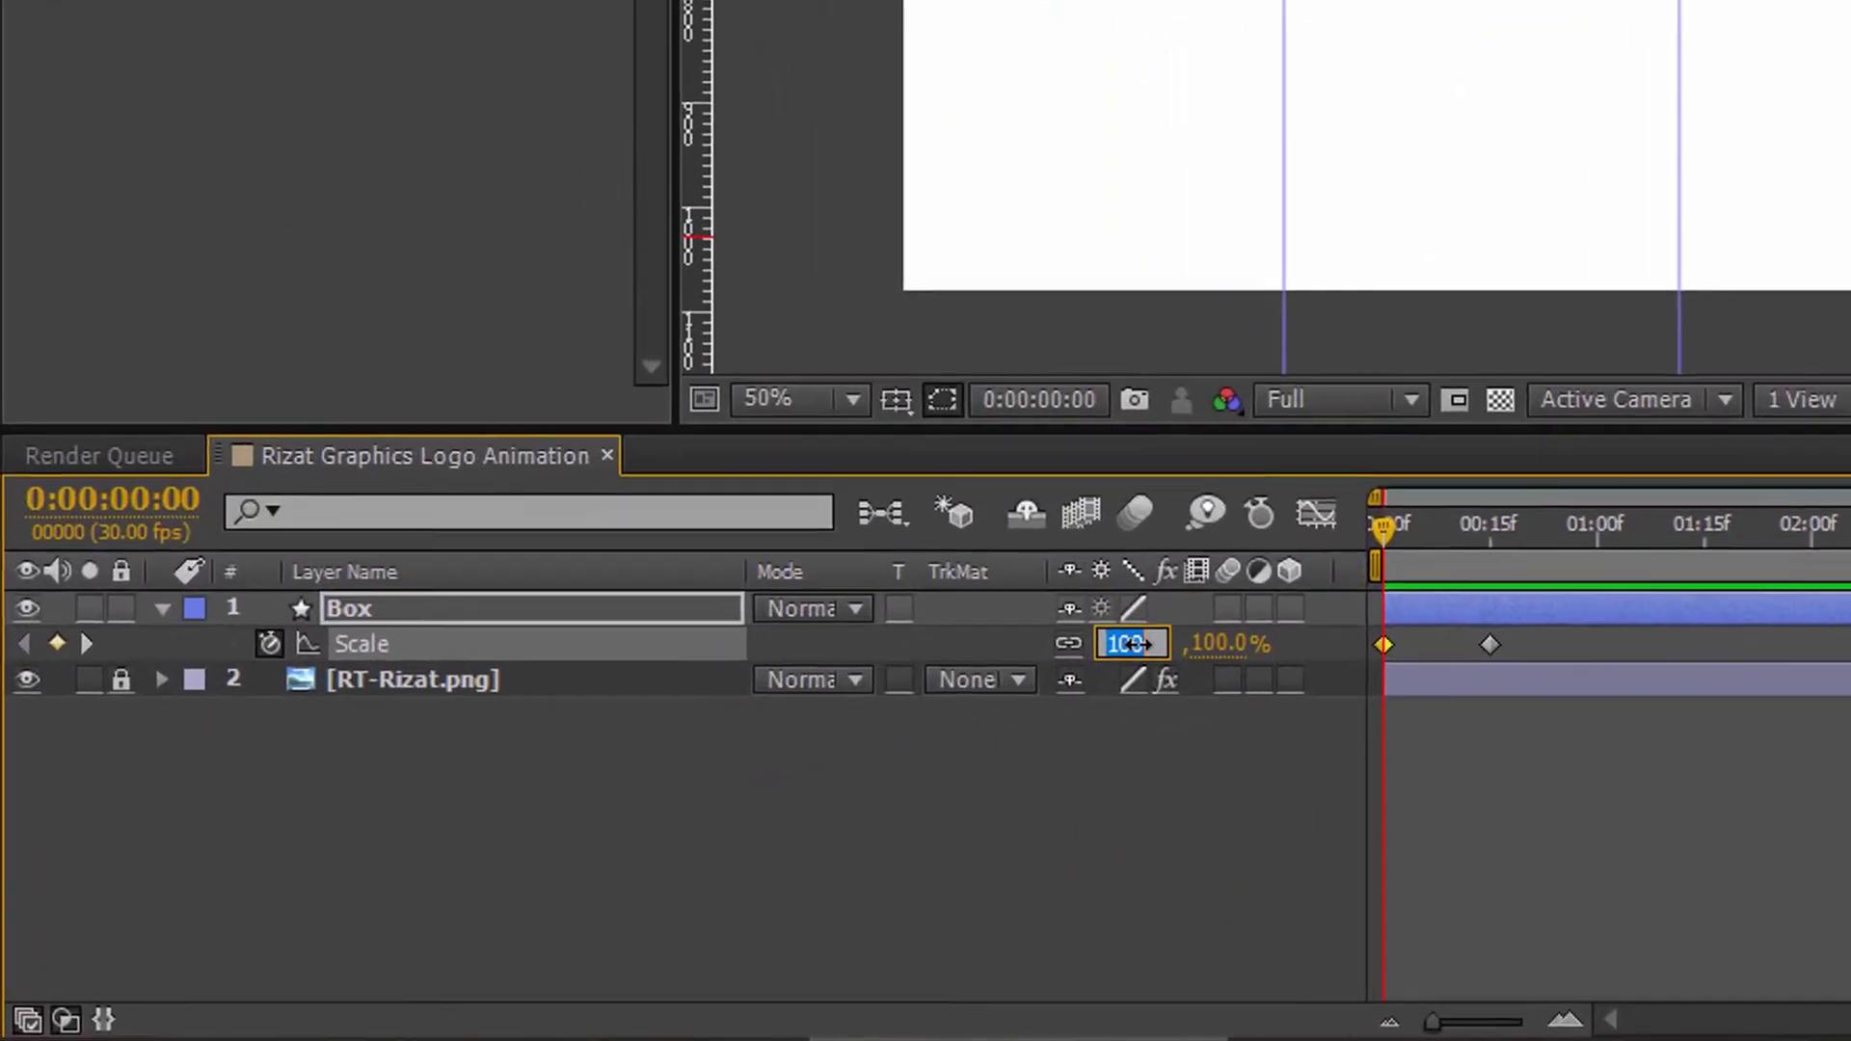
text(0)
key(Return)
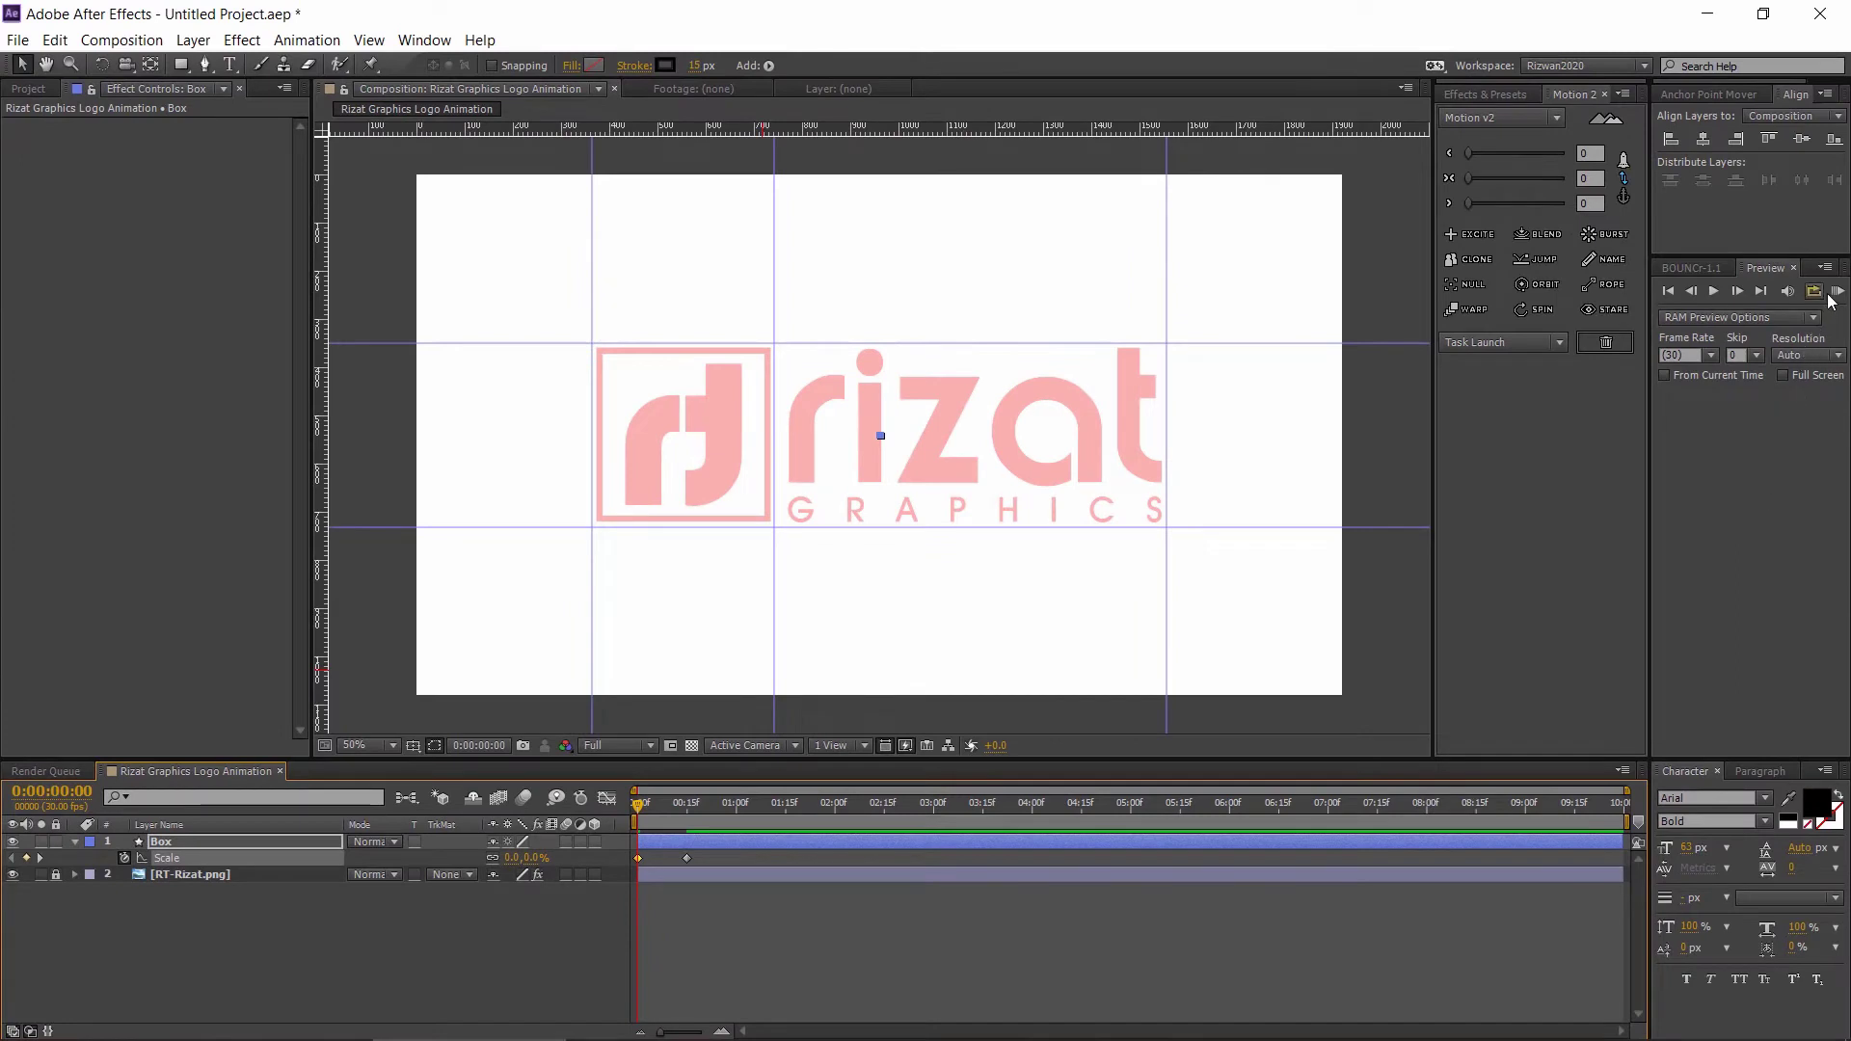
click(1832, 294)
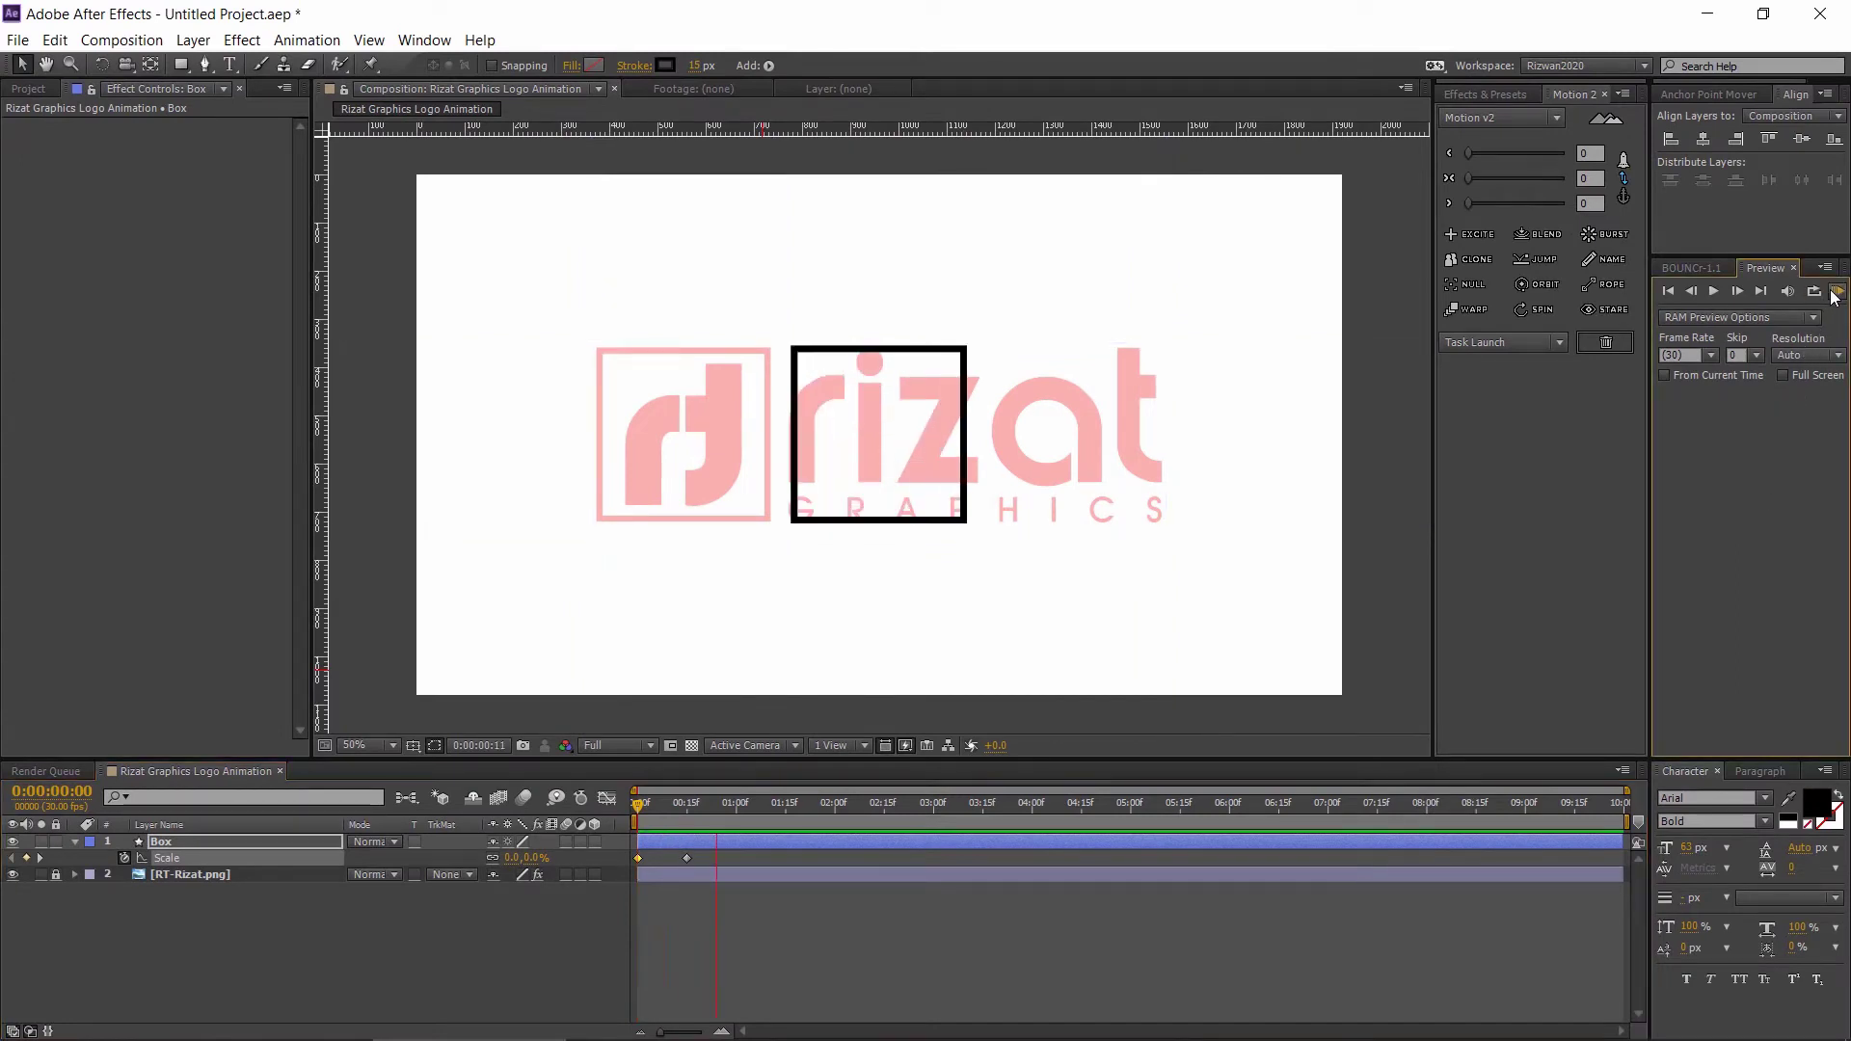
click(1033, 696)
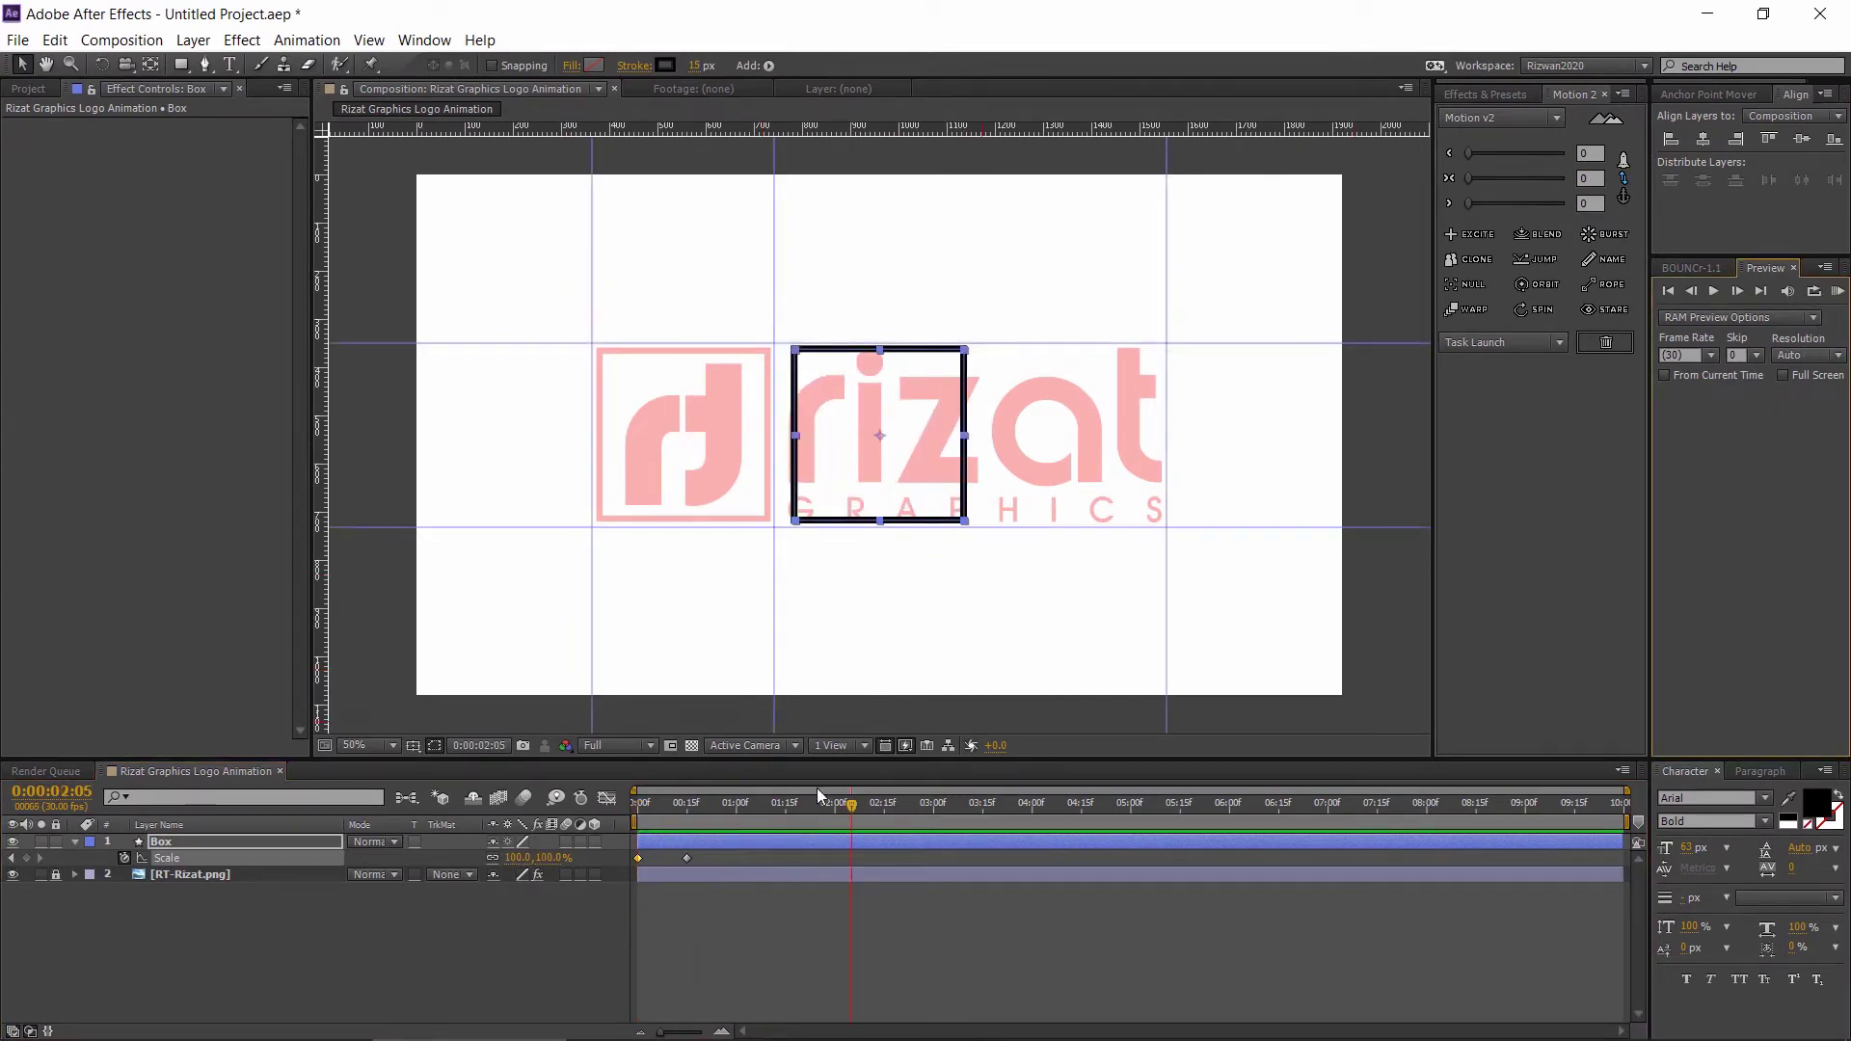
- Keyframe Box Position at 0:00:01:00 and 0:00:01:15, sliding it left onto the rt square
click(737, 804)
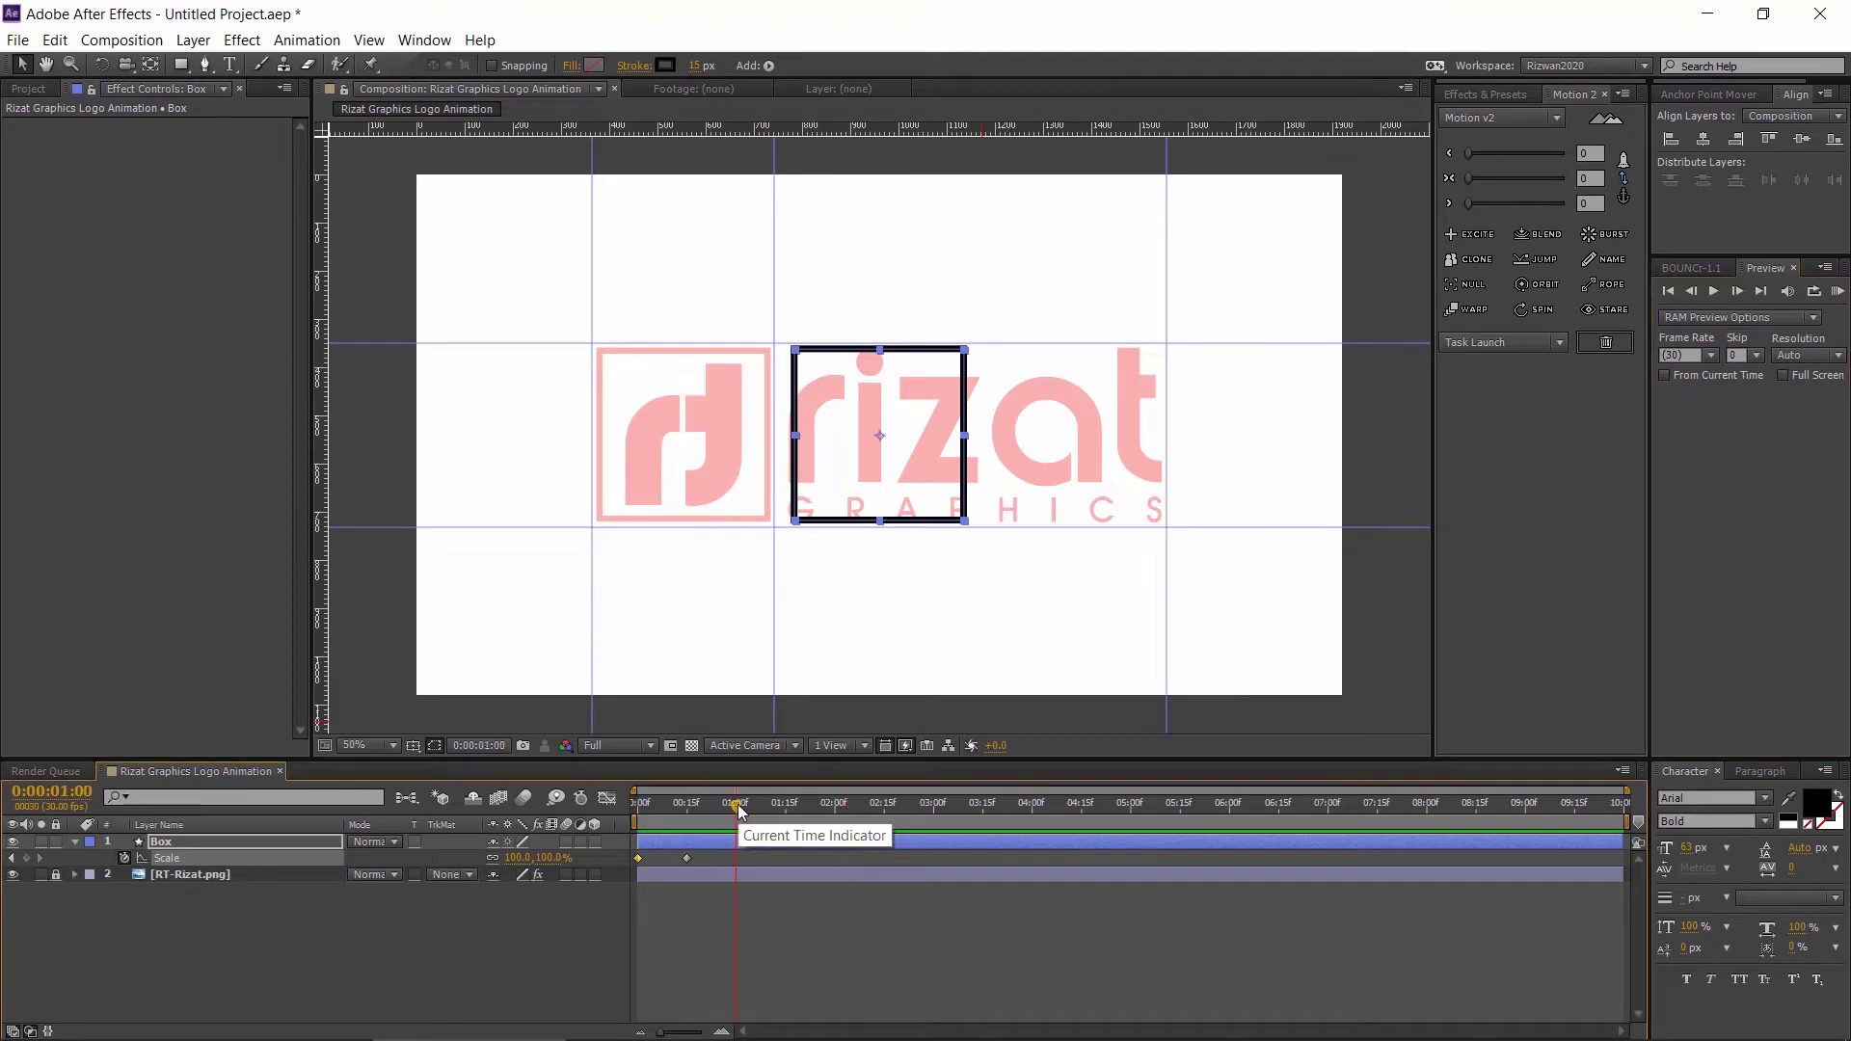
key(p)
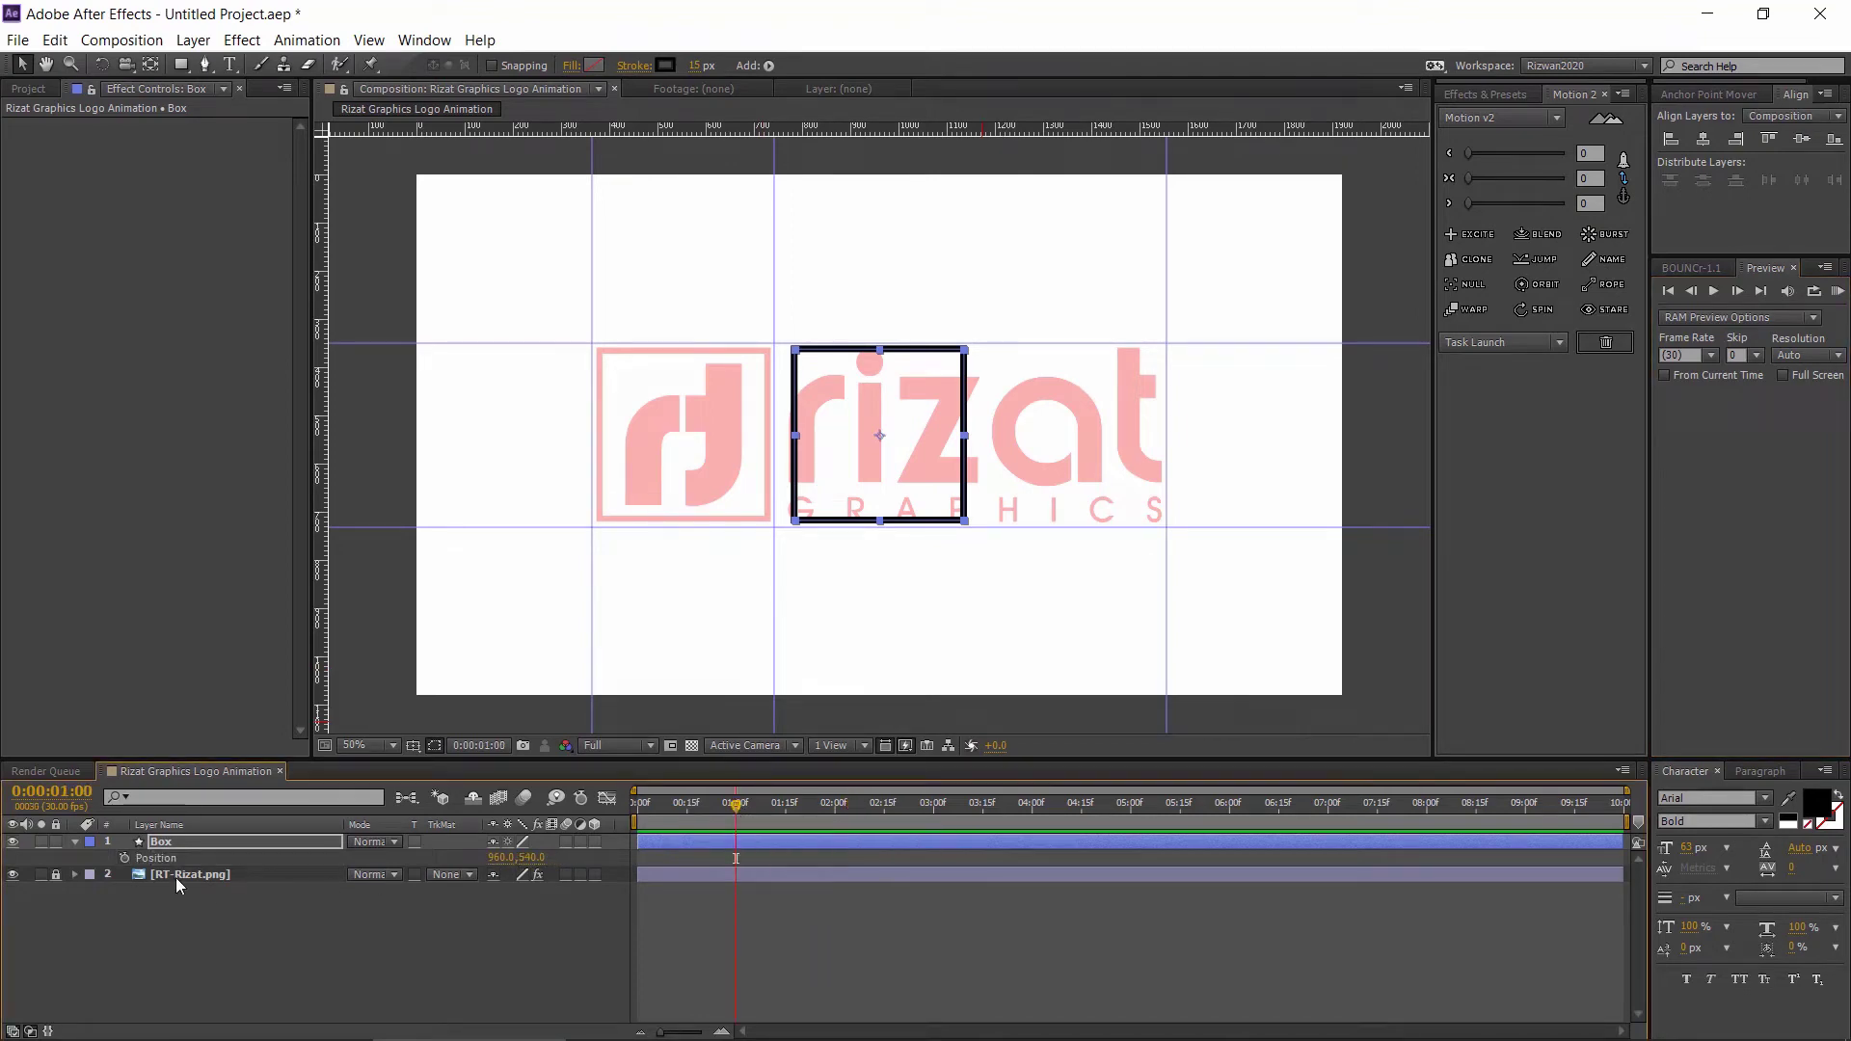
click(124, 858)
drag(740, 809, 791, 817)
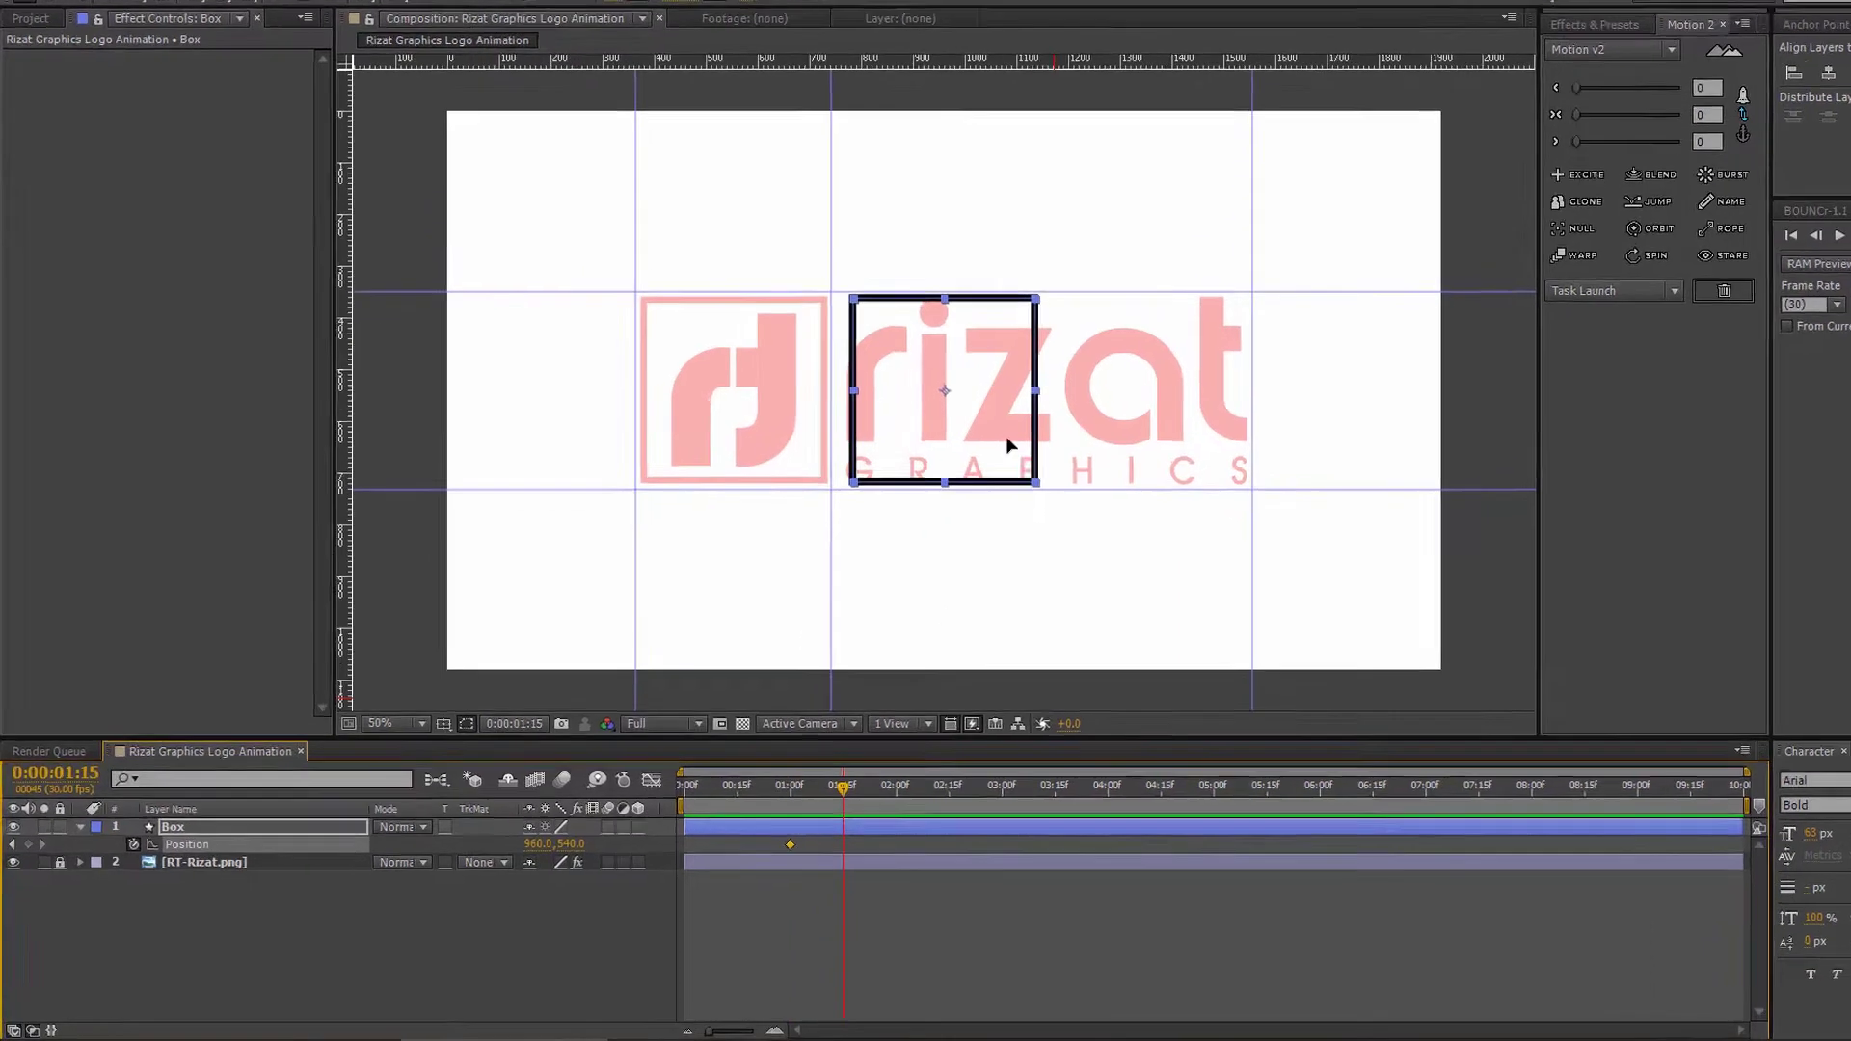
drag(910, 441, 707, 435)
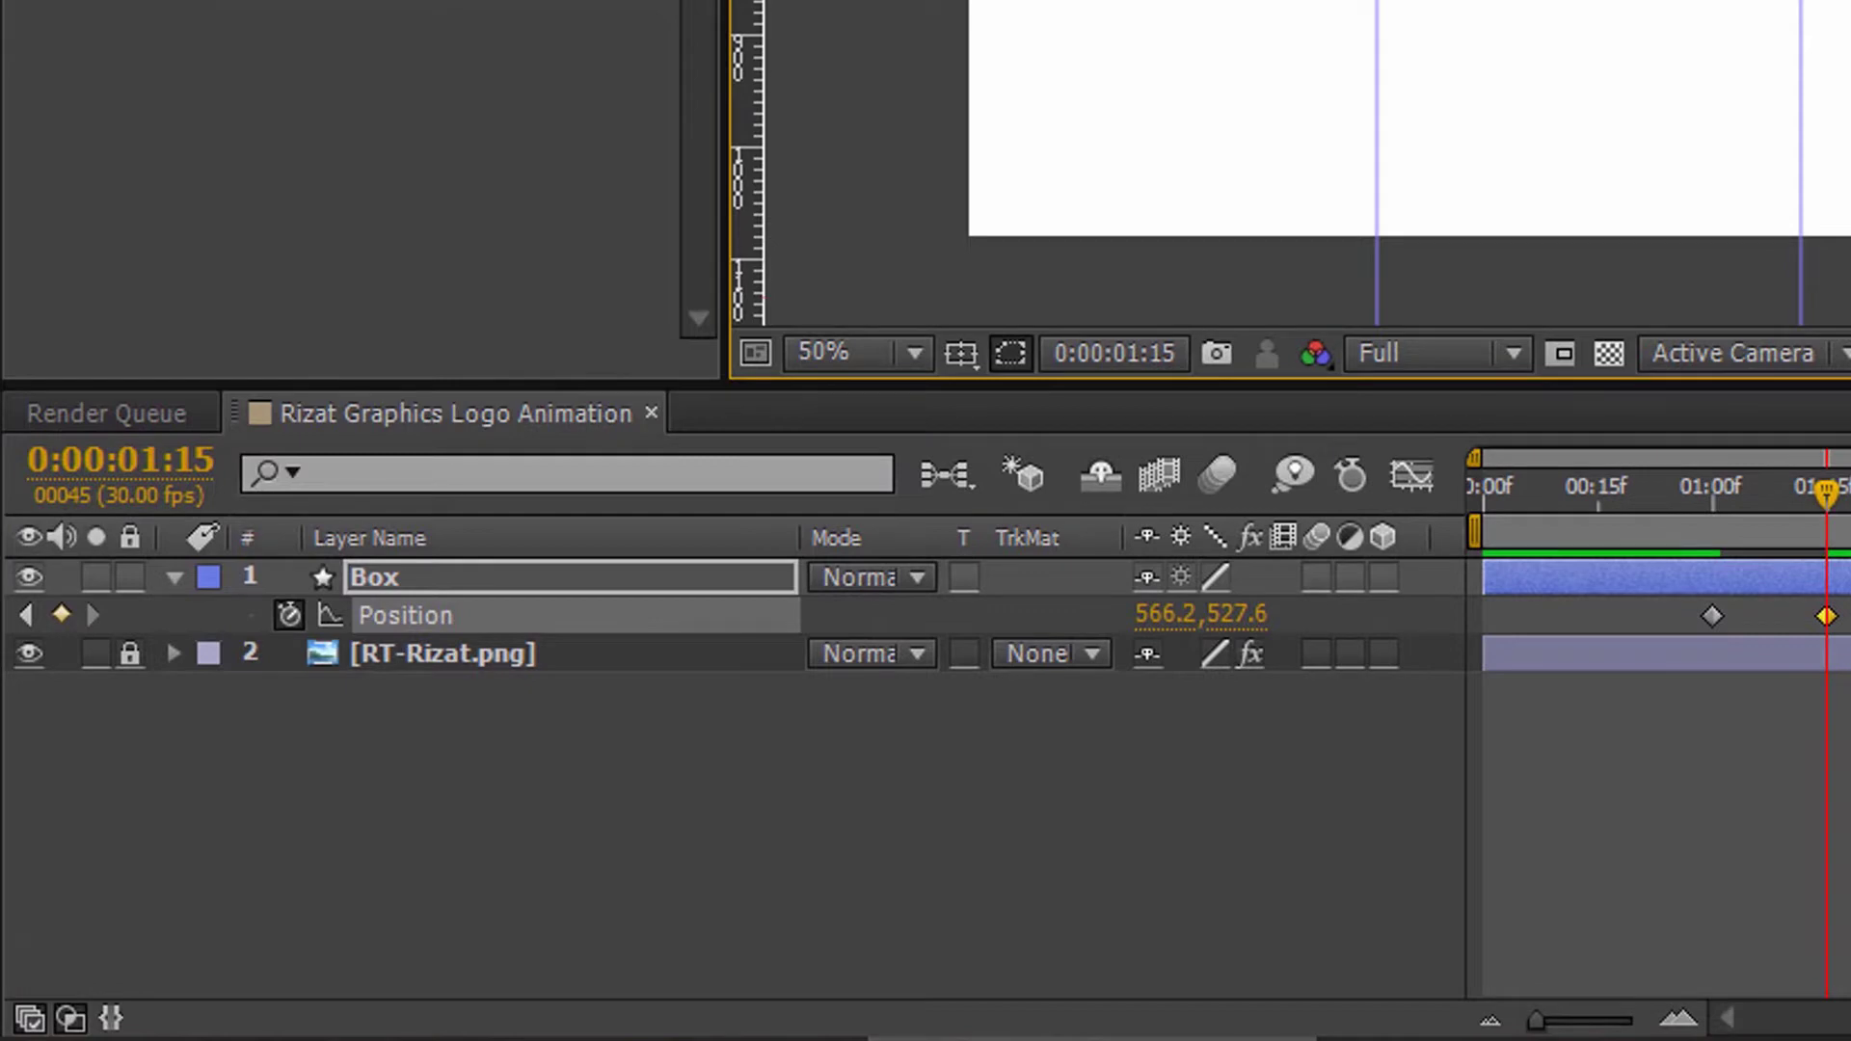
- Fine-tune the final Box Position to 554, 540 and show its Scale keyframes as well
drag(1189, 614, 924, 639)
drag(1192, 614, 845, 615)
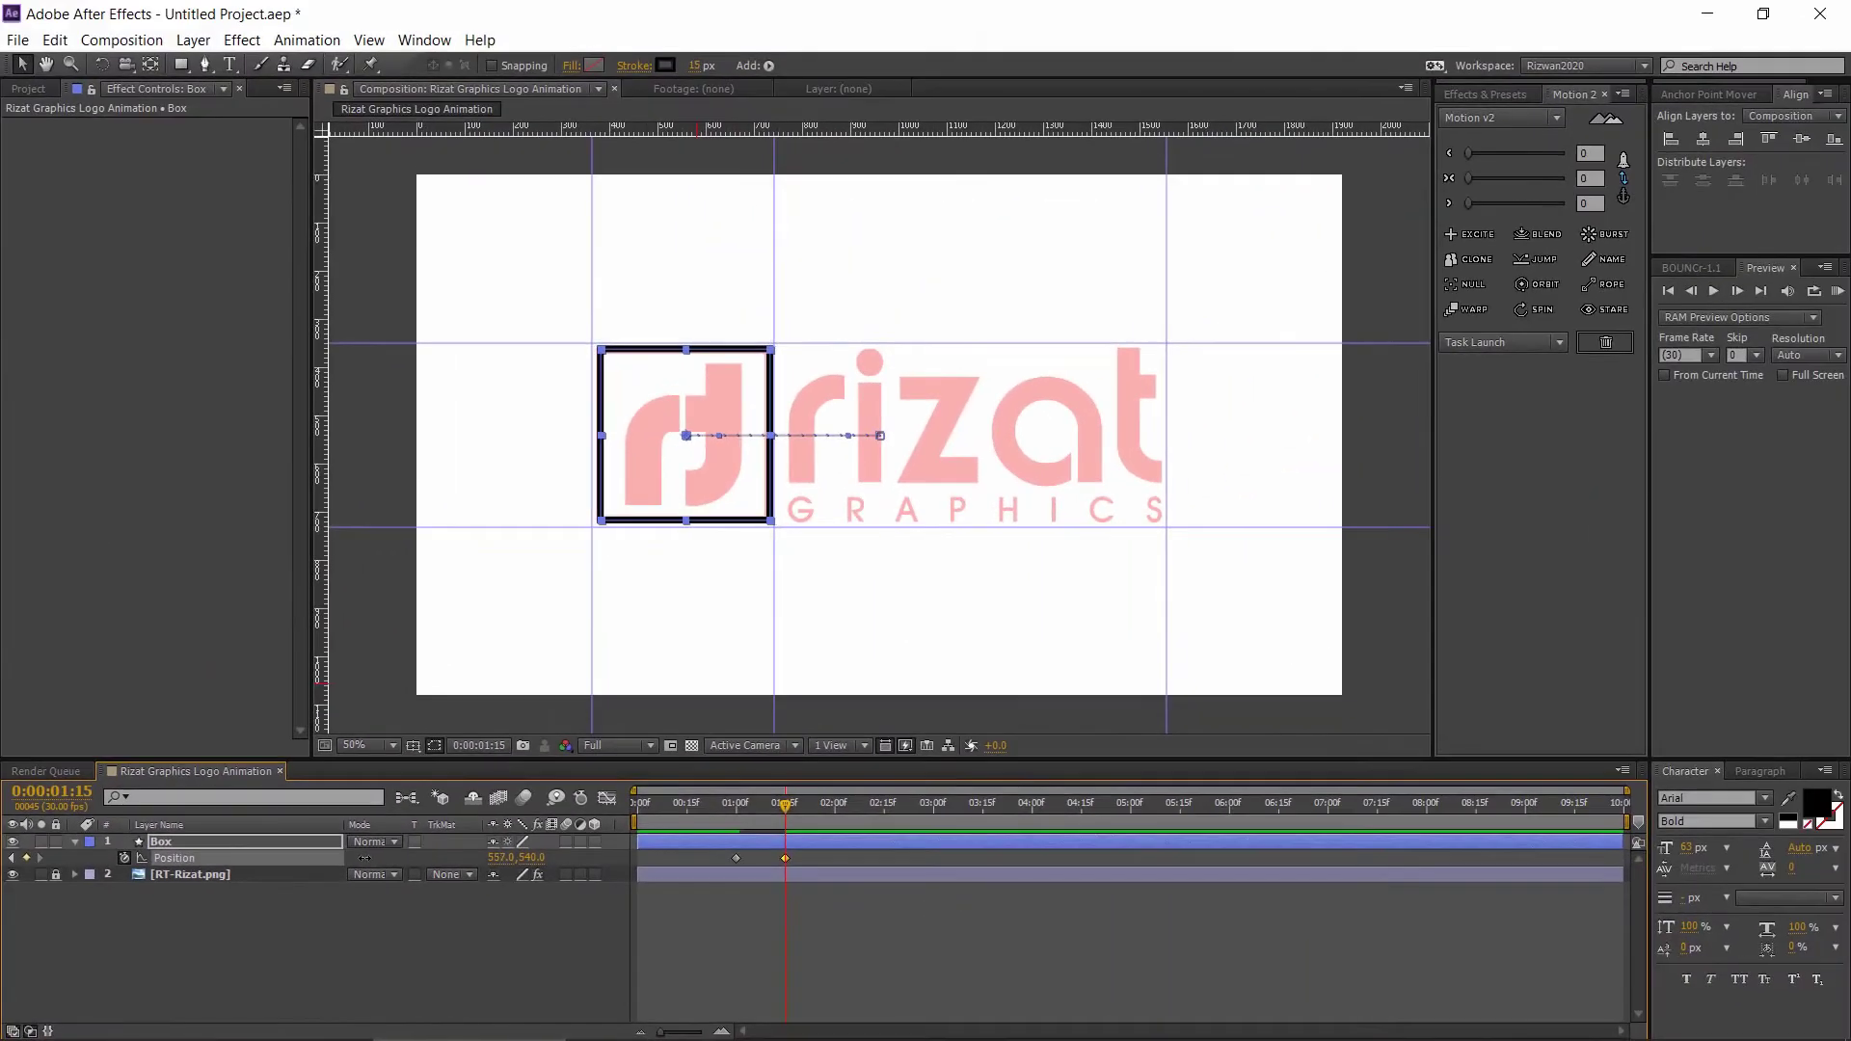
drag(364, 858, 360, 857)
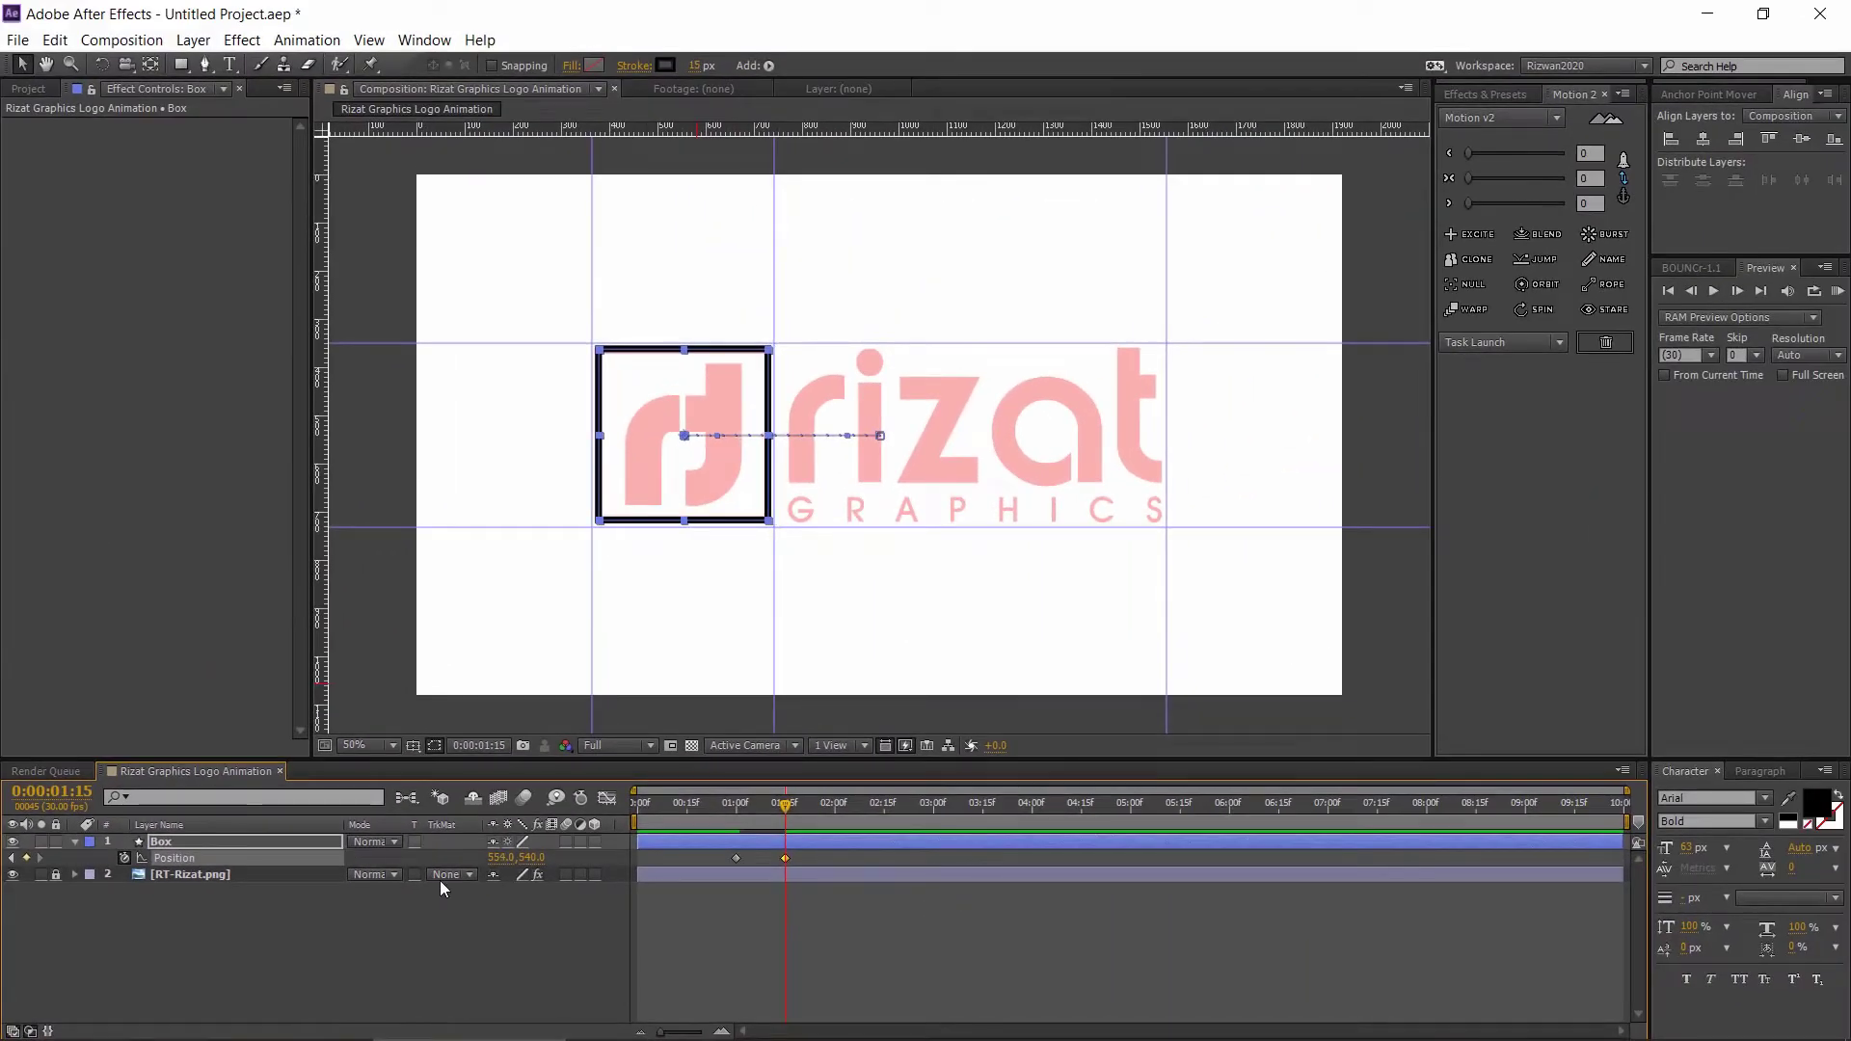
click(720, 841)
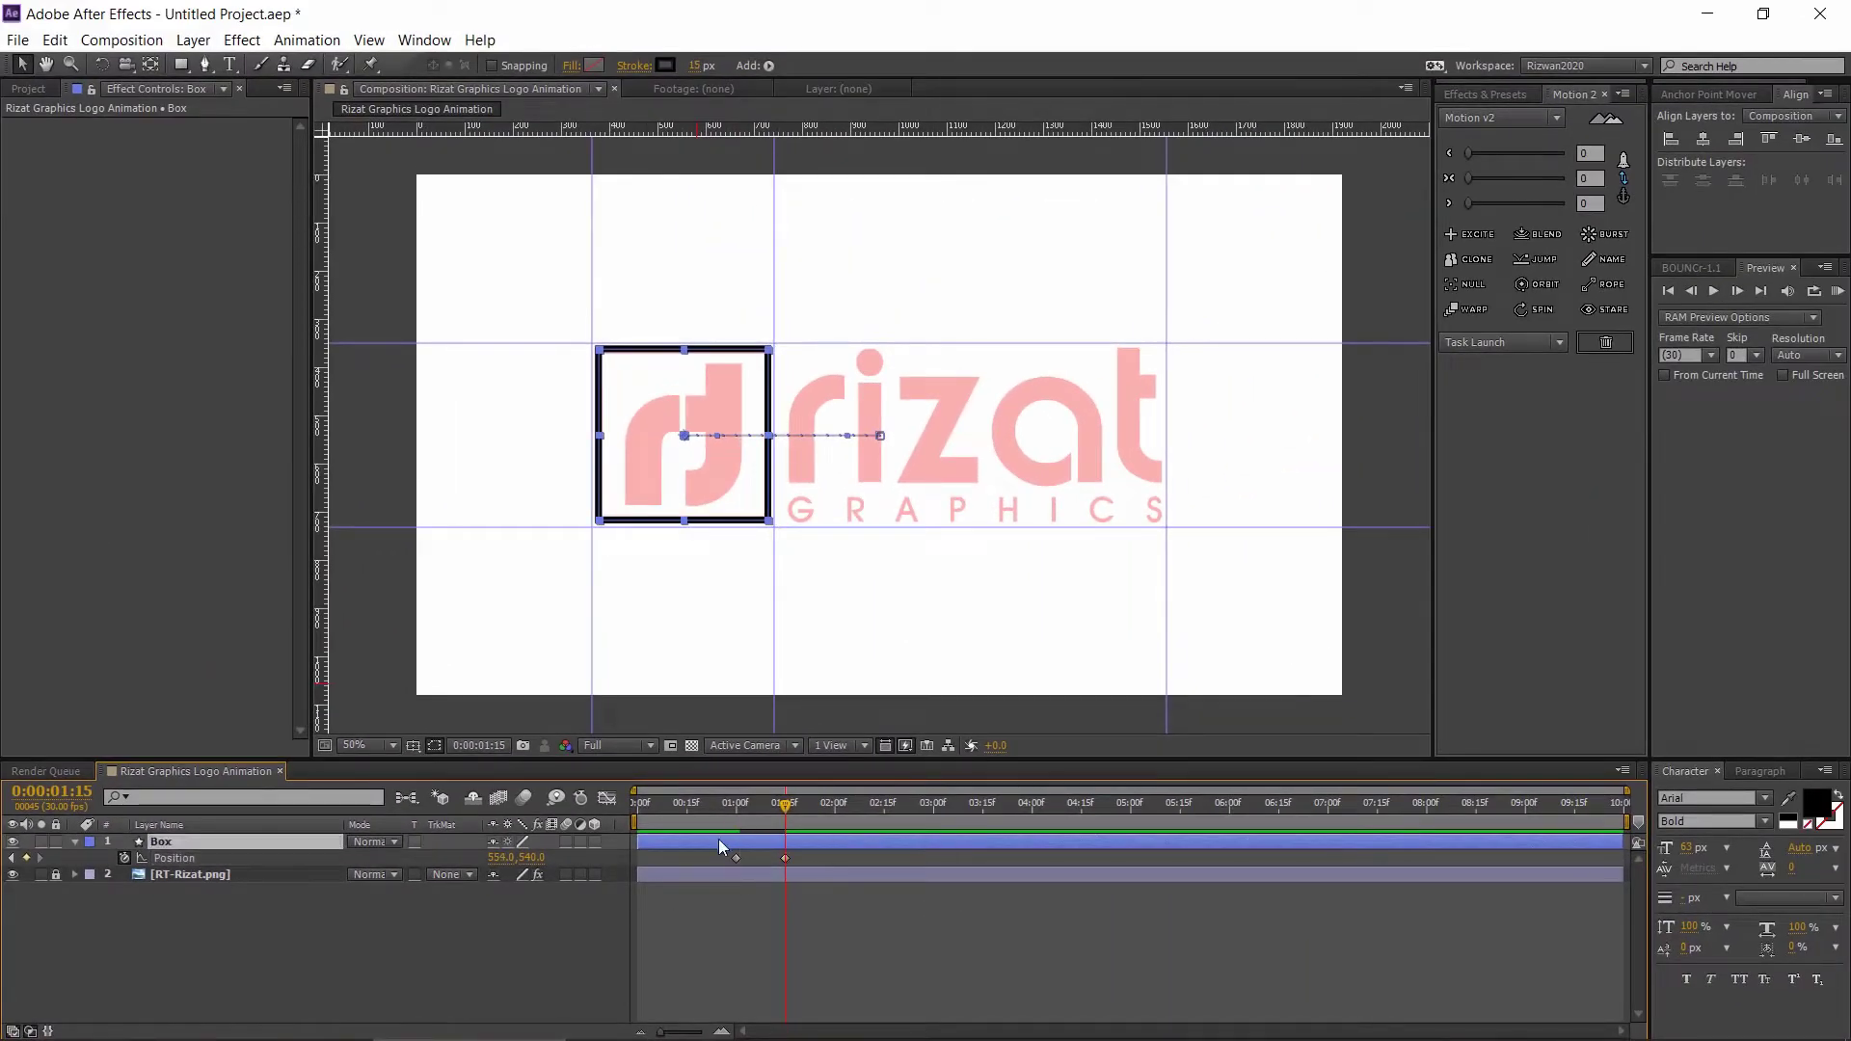
key(shift+s)
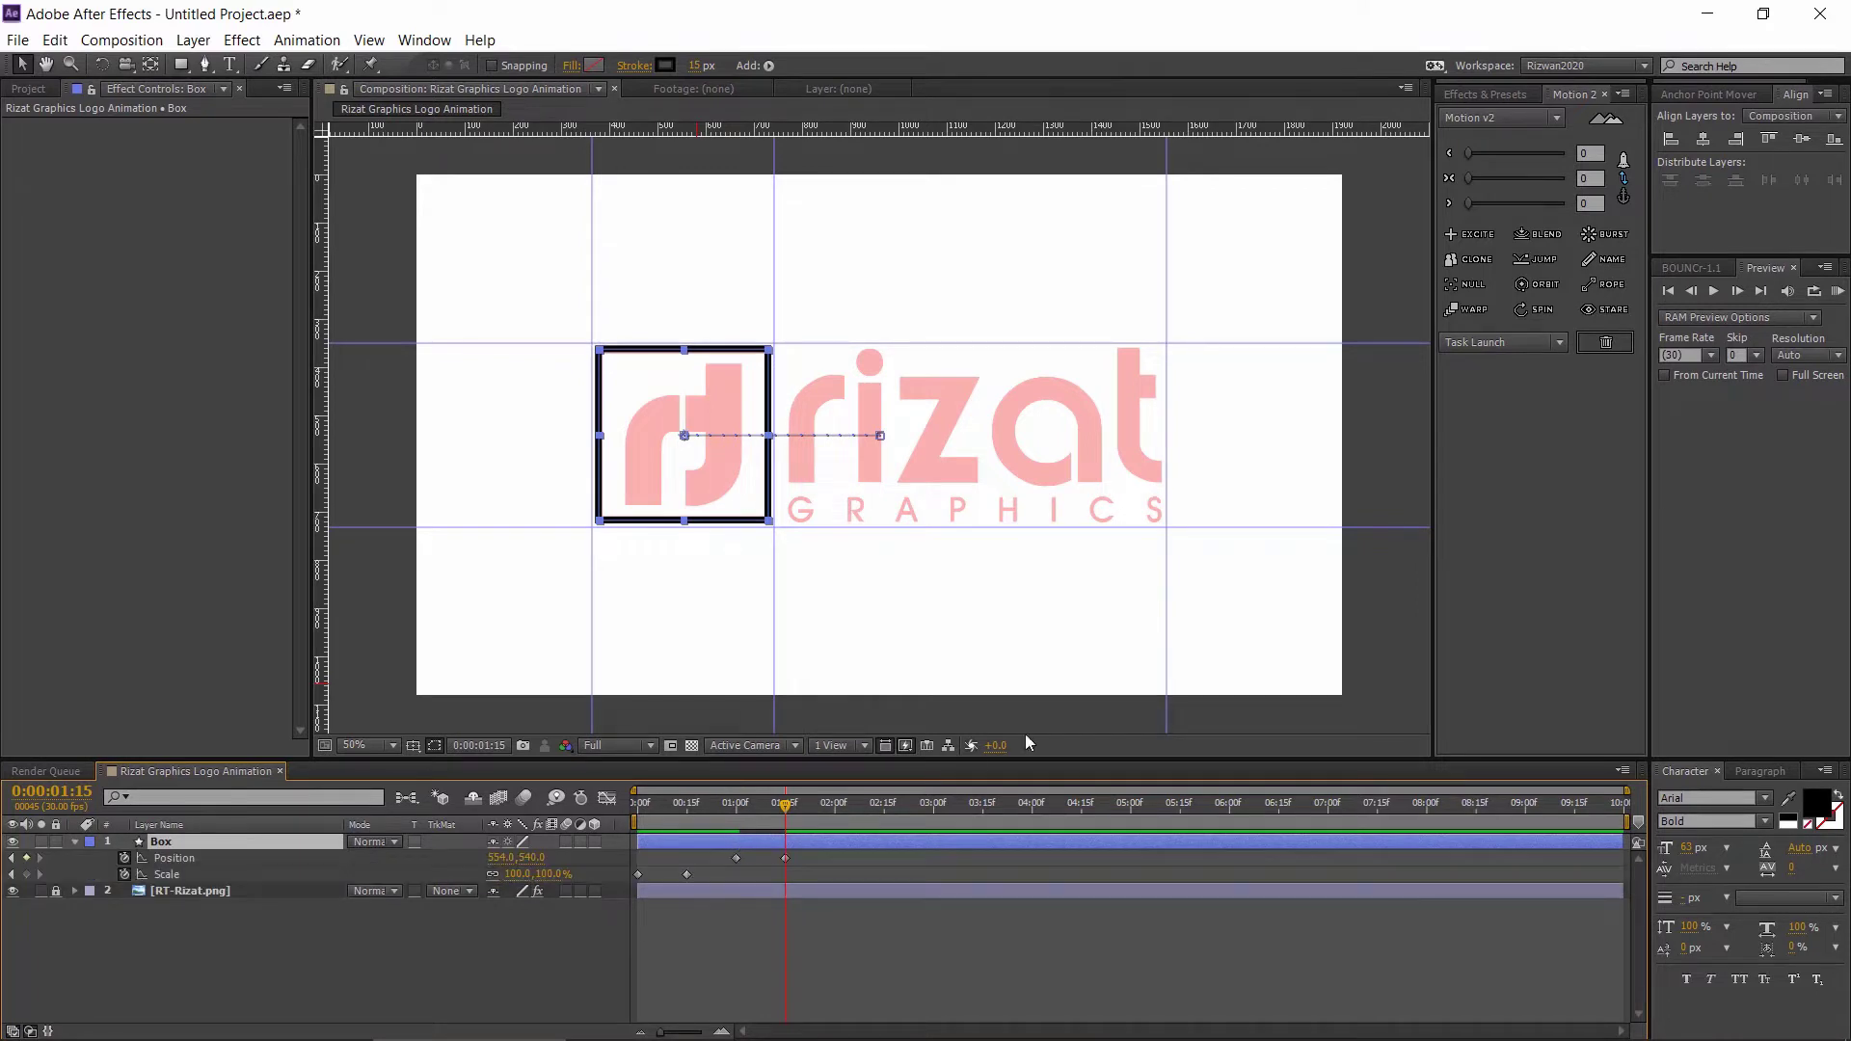
- Apply the Bounce preset from Effects & Presets to the Box layer
click(1500, 97)
click(1502, 116)
text(ukr)
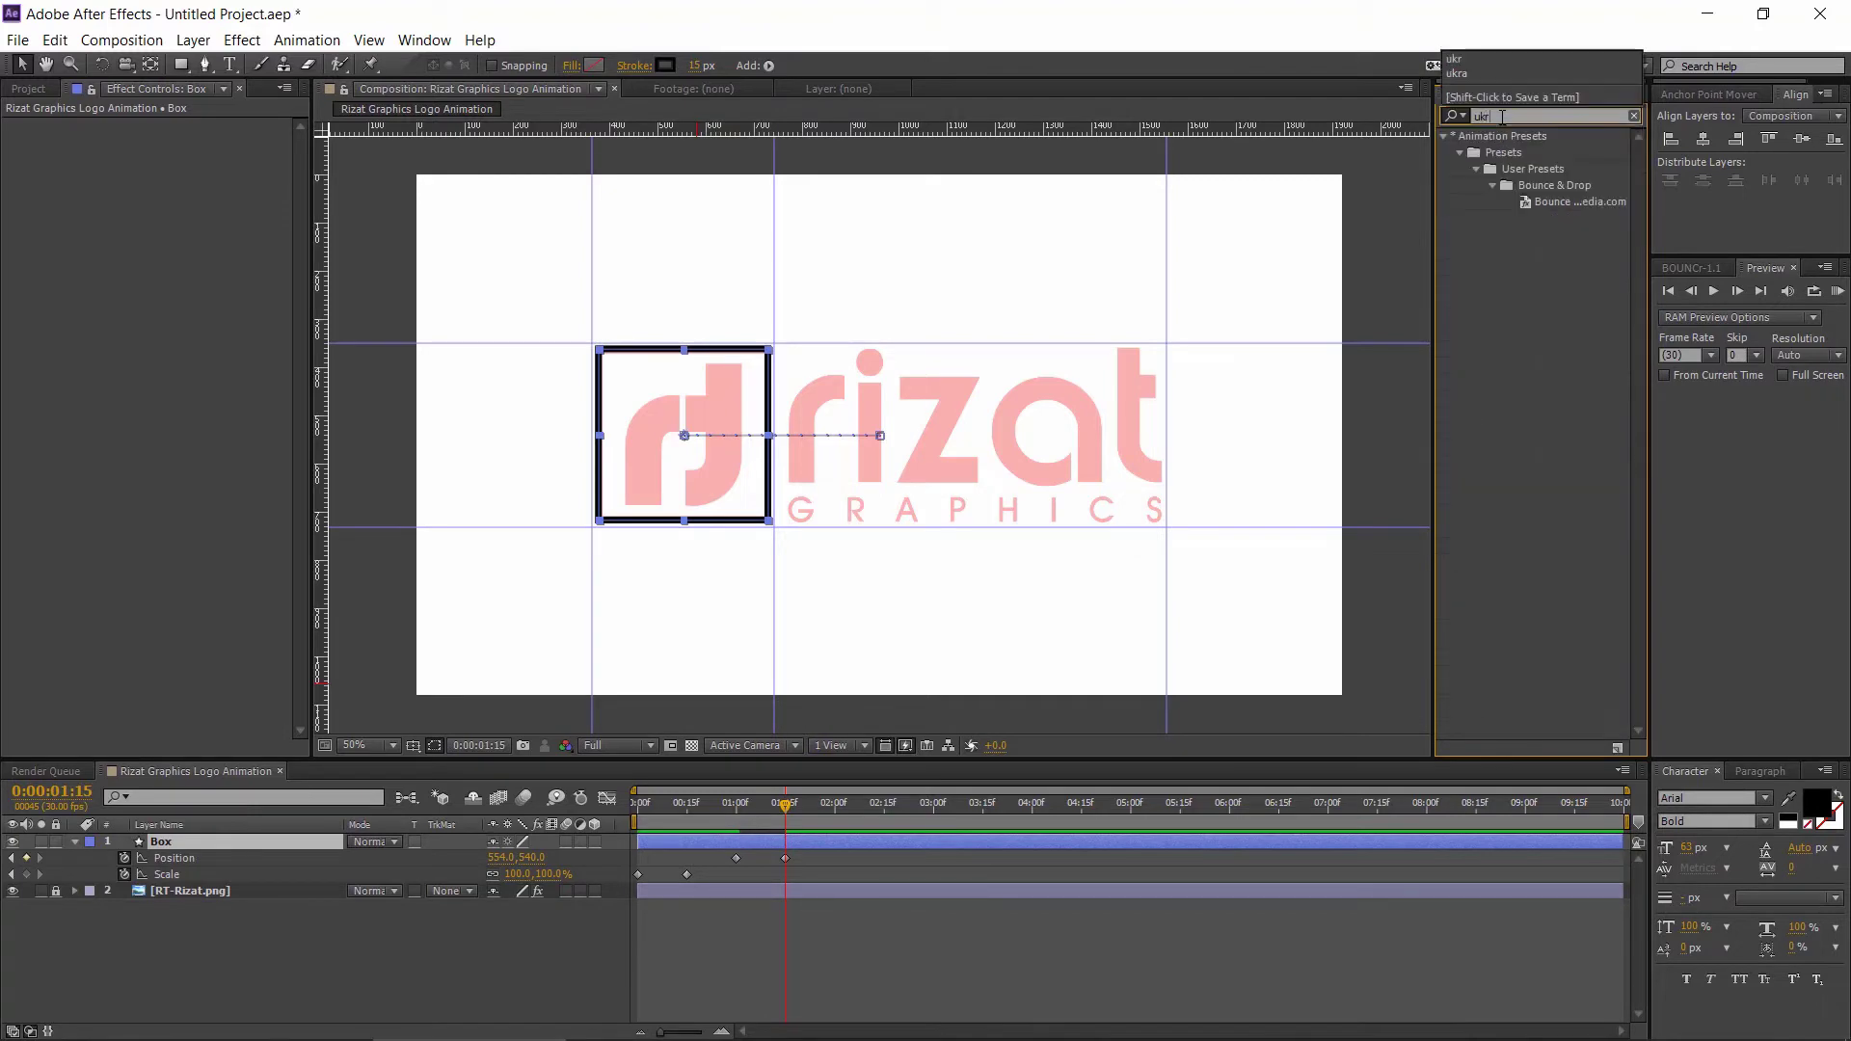
drag(1554, 201, 256, 844)
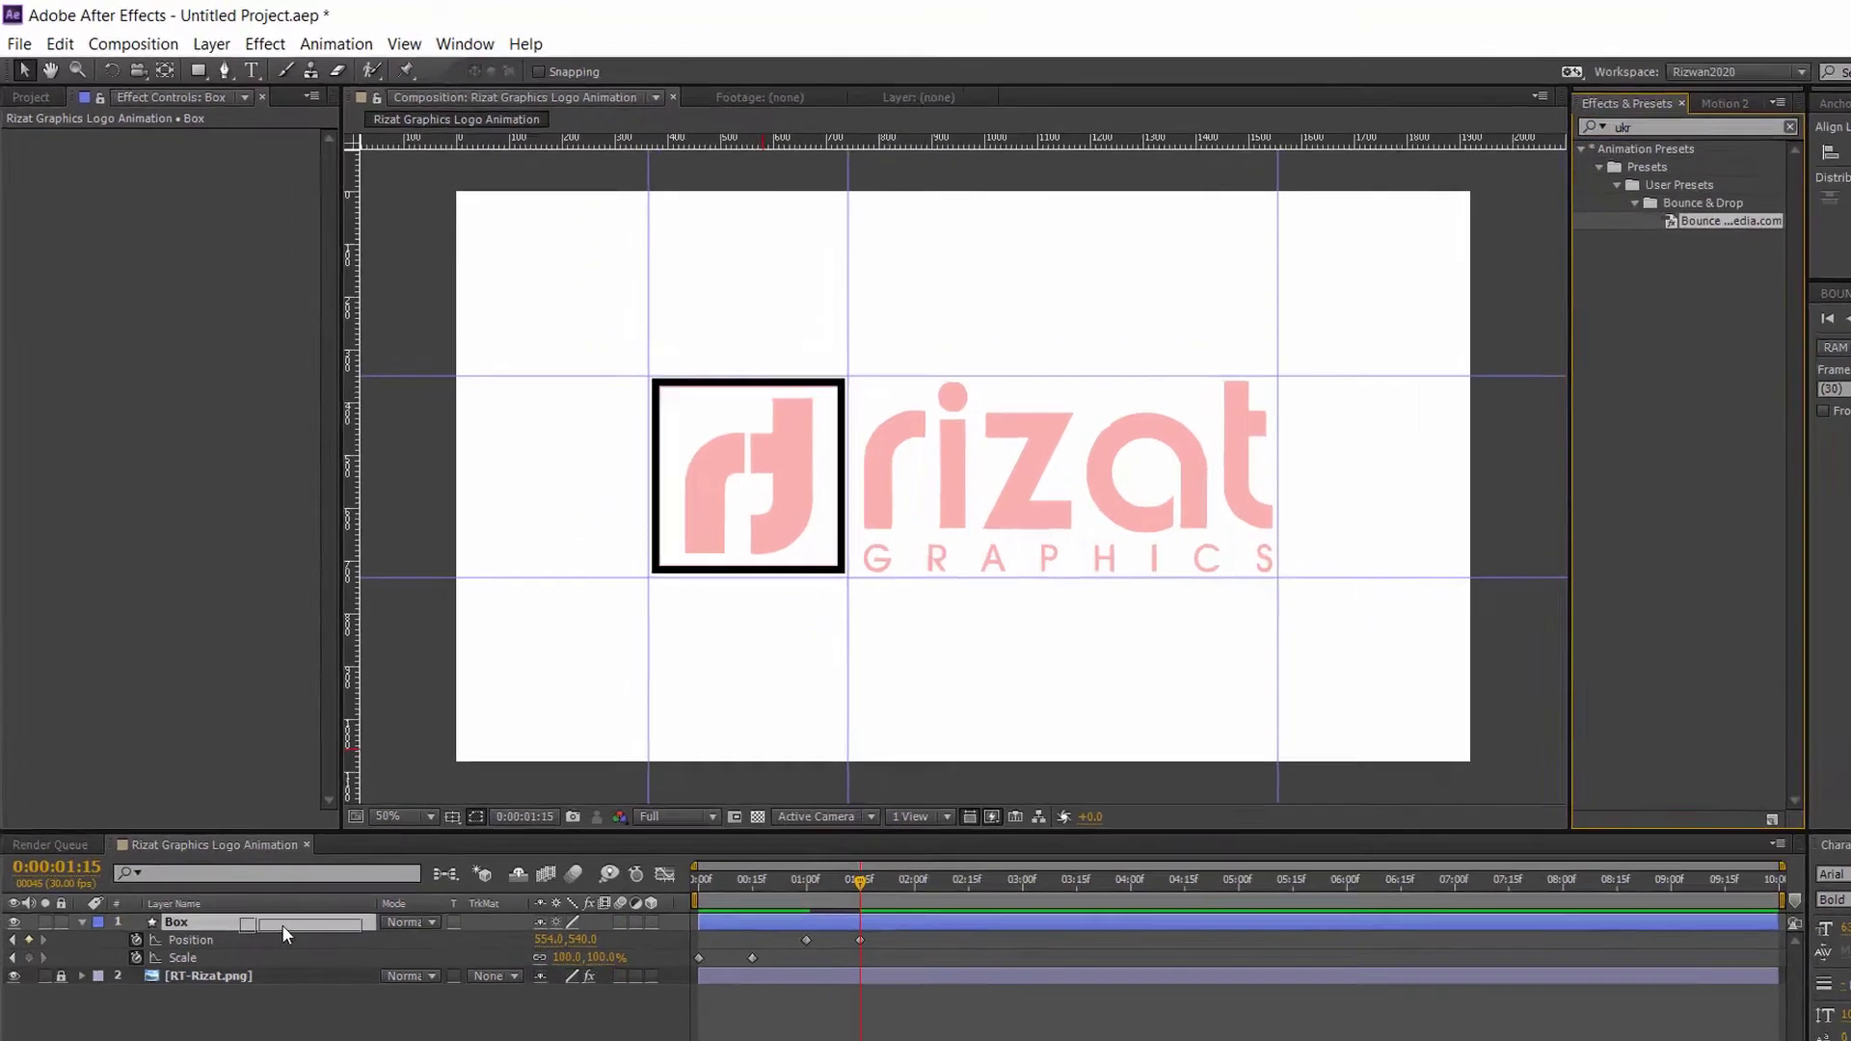
drag(285, 932, 281, 925)
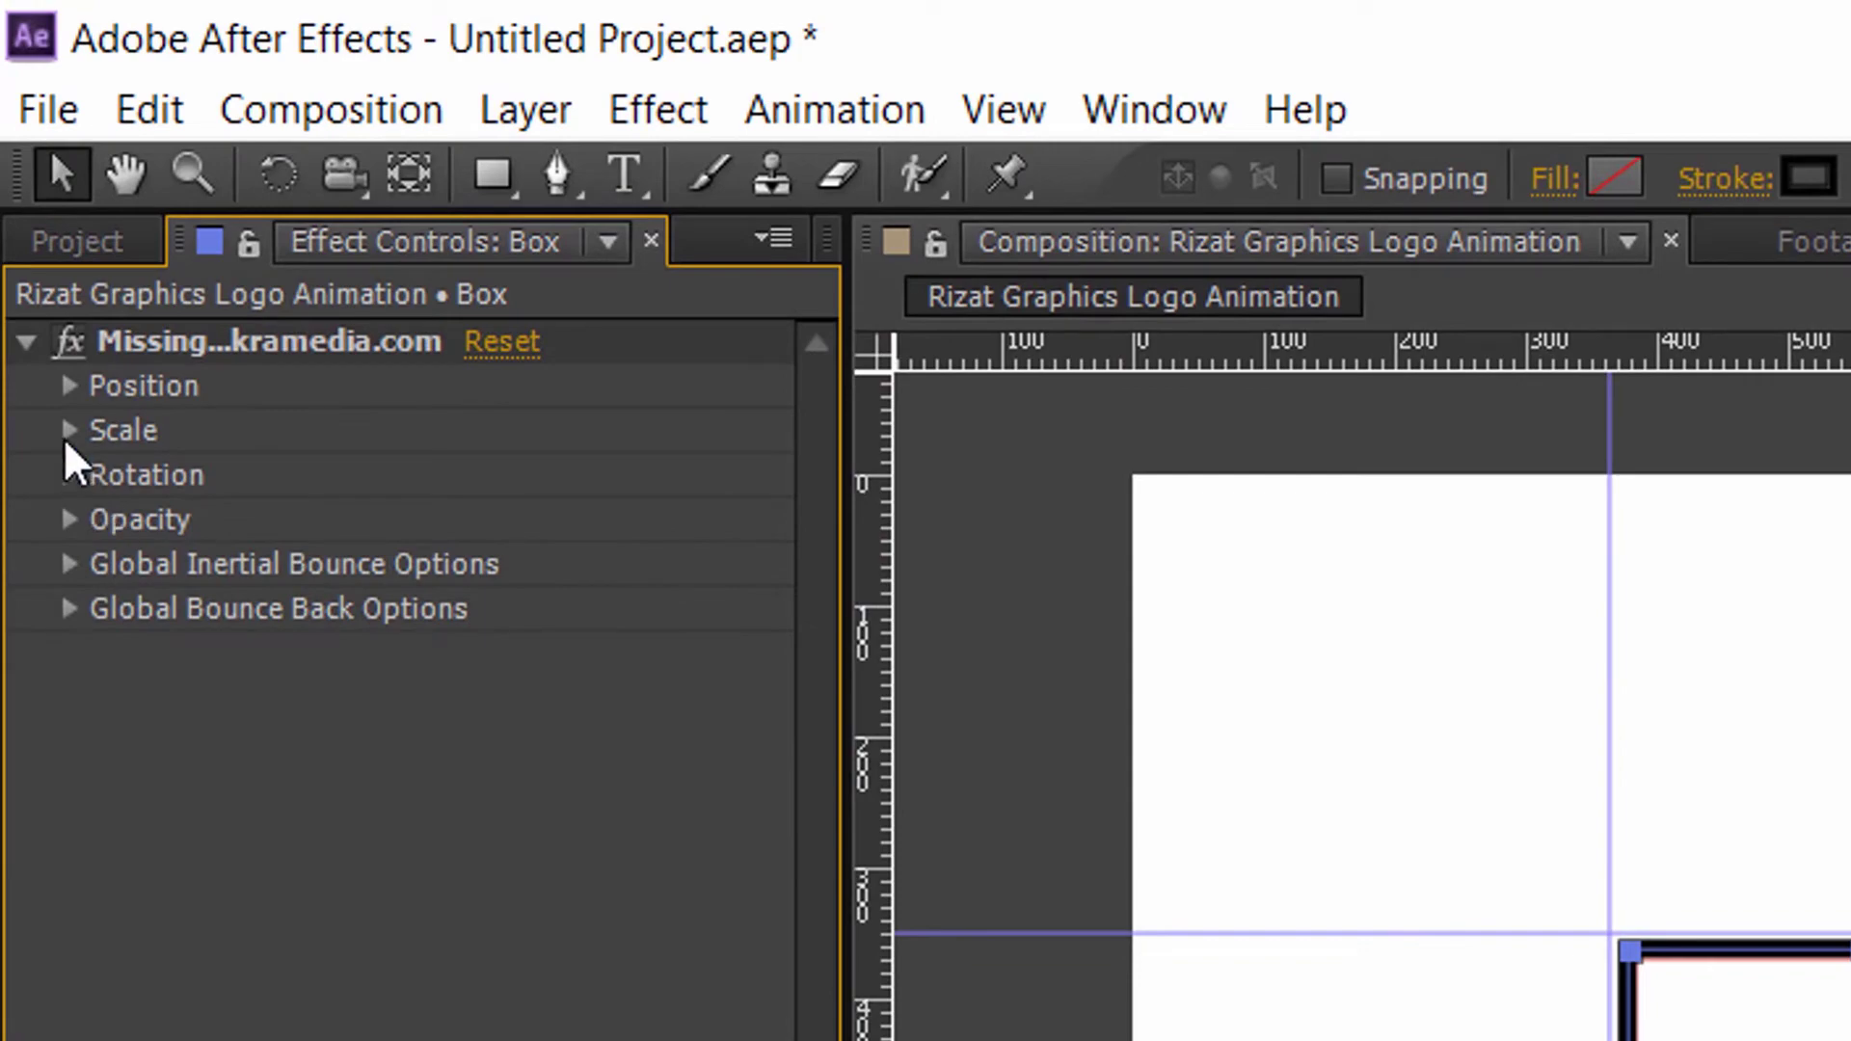
- Enable Inertial Bounce for Position and Scale, then preview the bouncing box
click(68, 434)
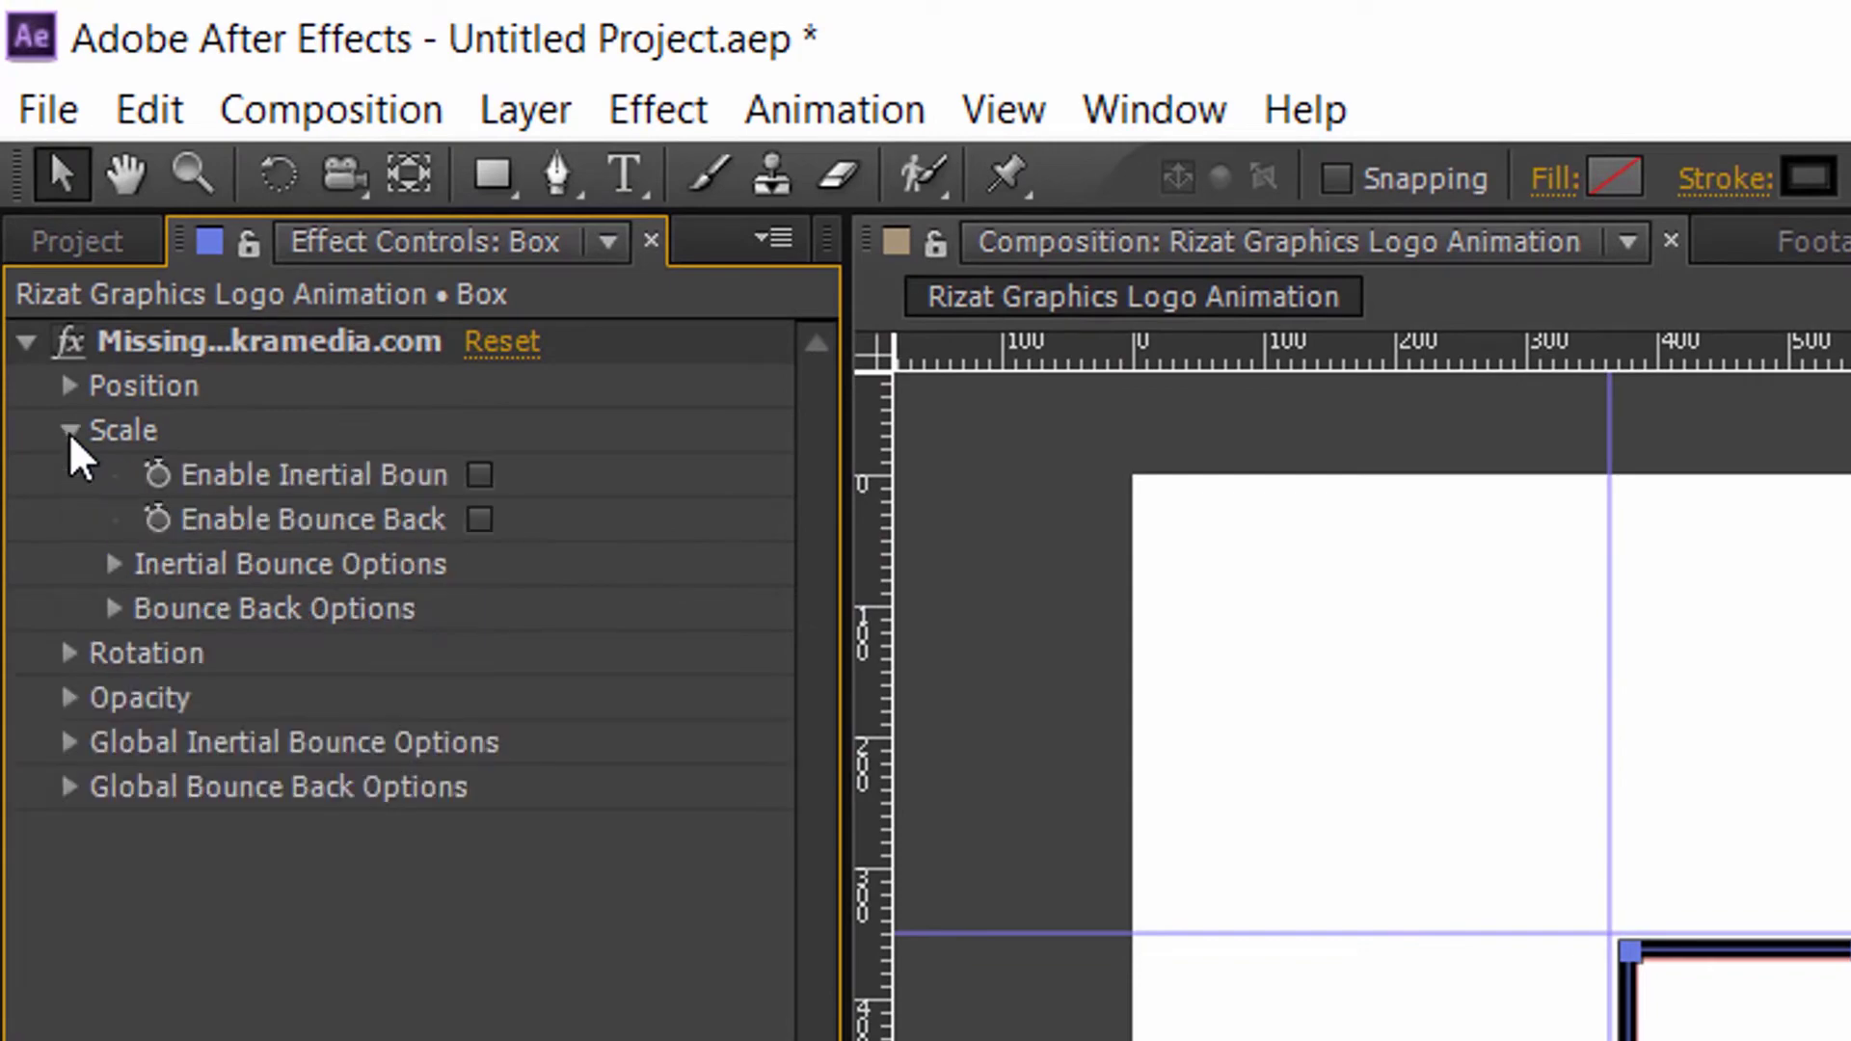
click(70, 386)
click(479, 430)
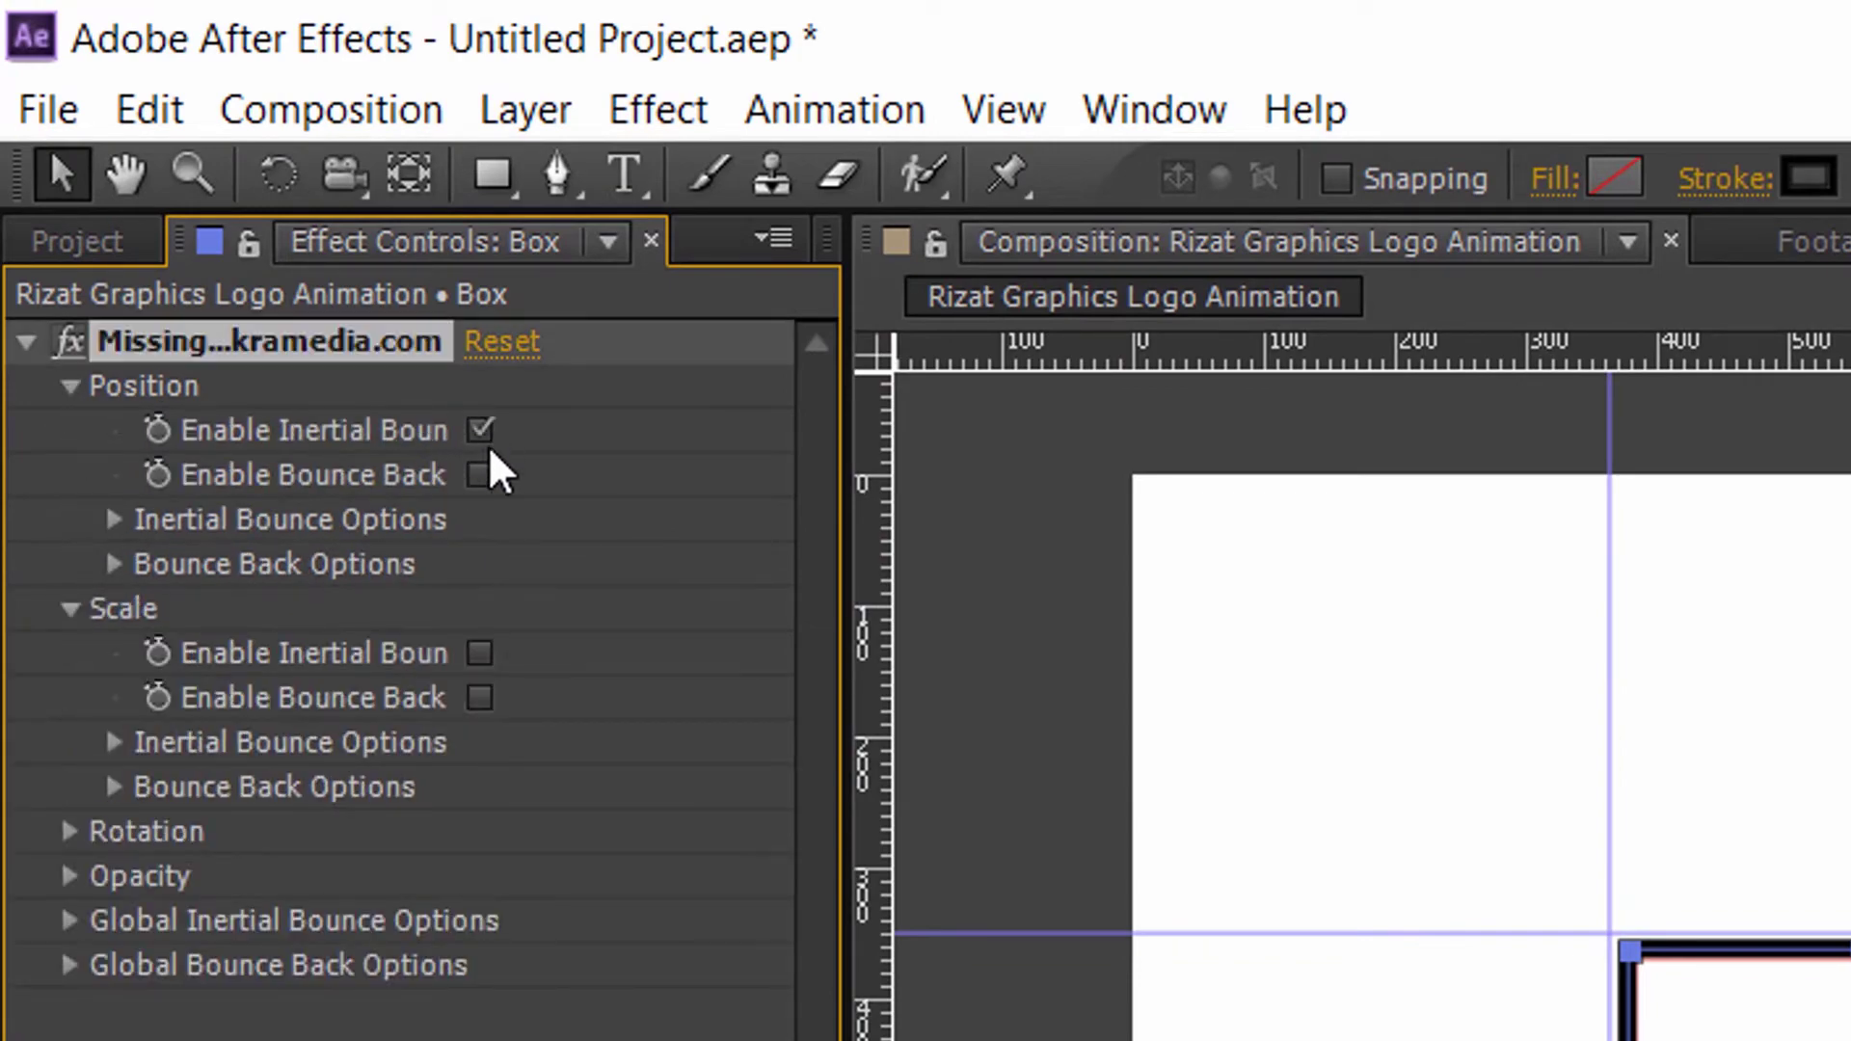
click(480, 652)
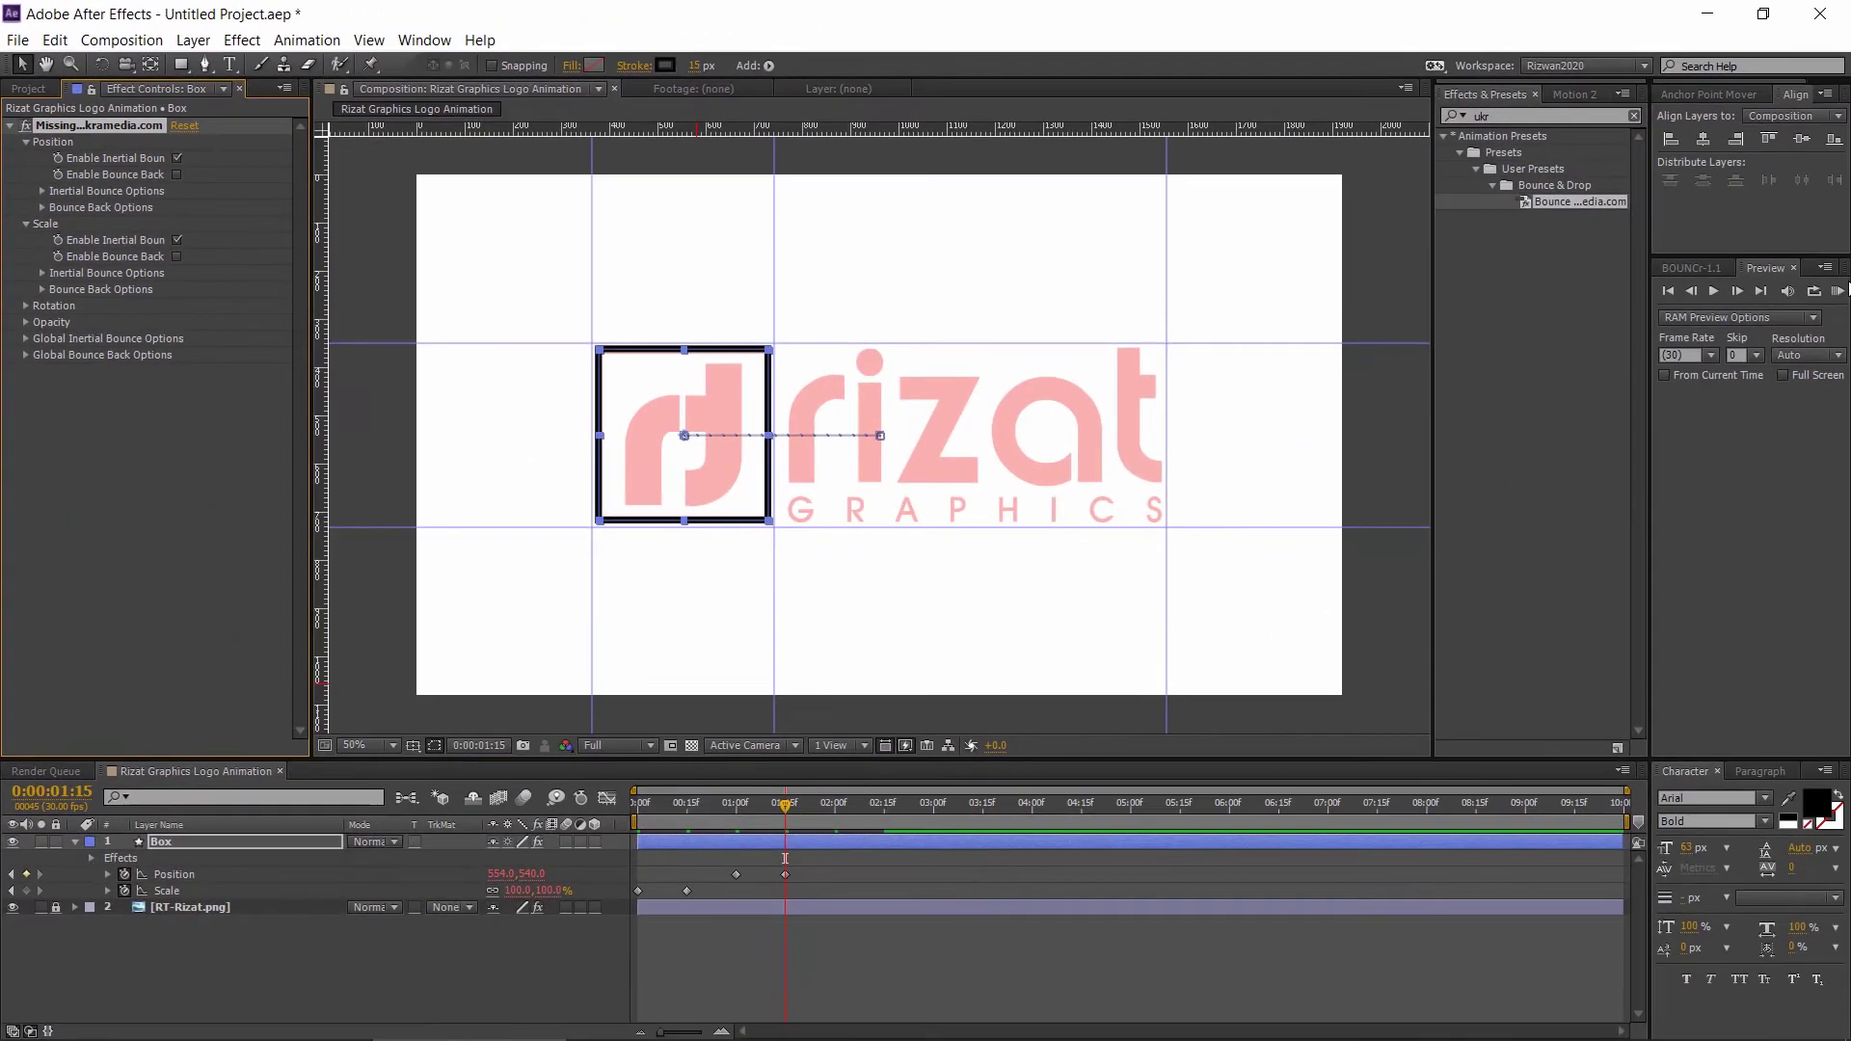
click(1837, 290)
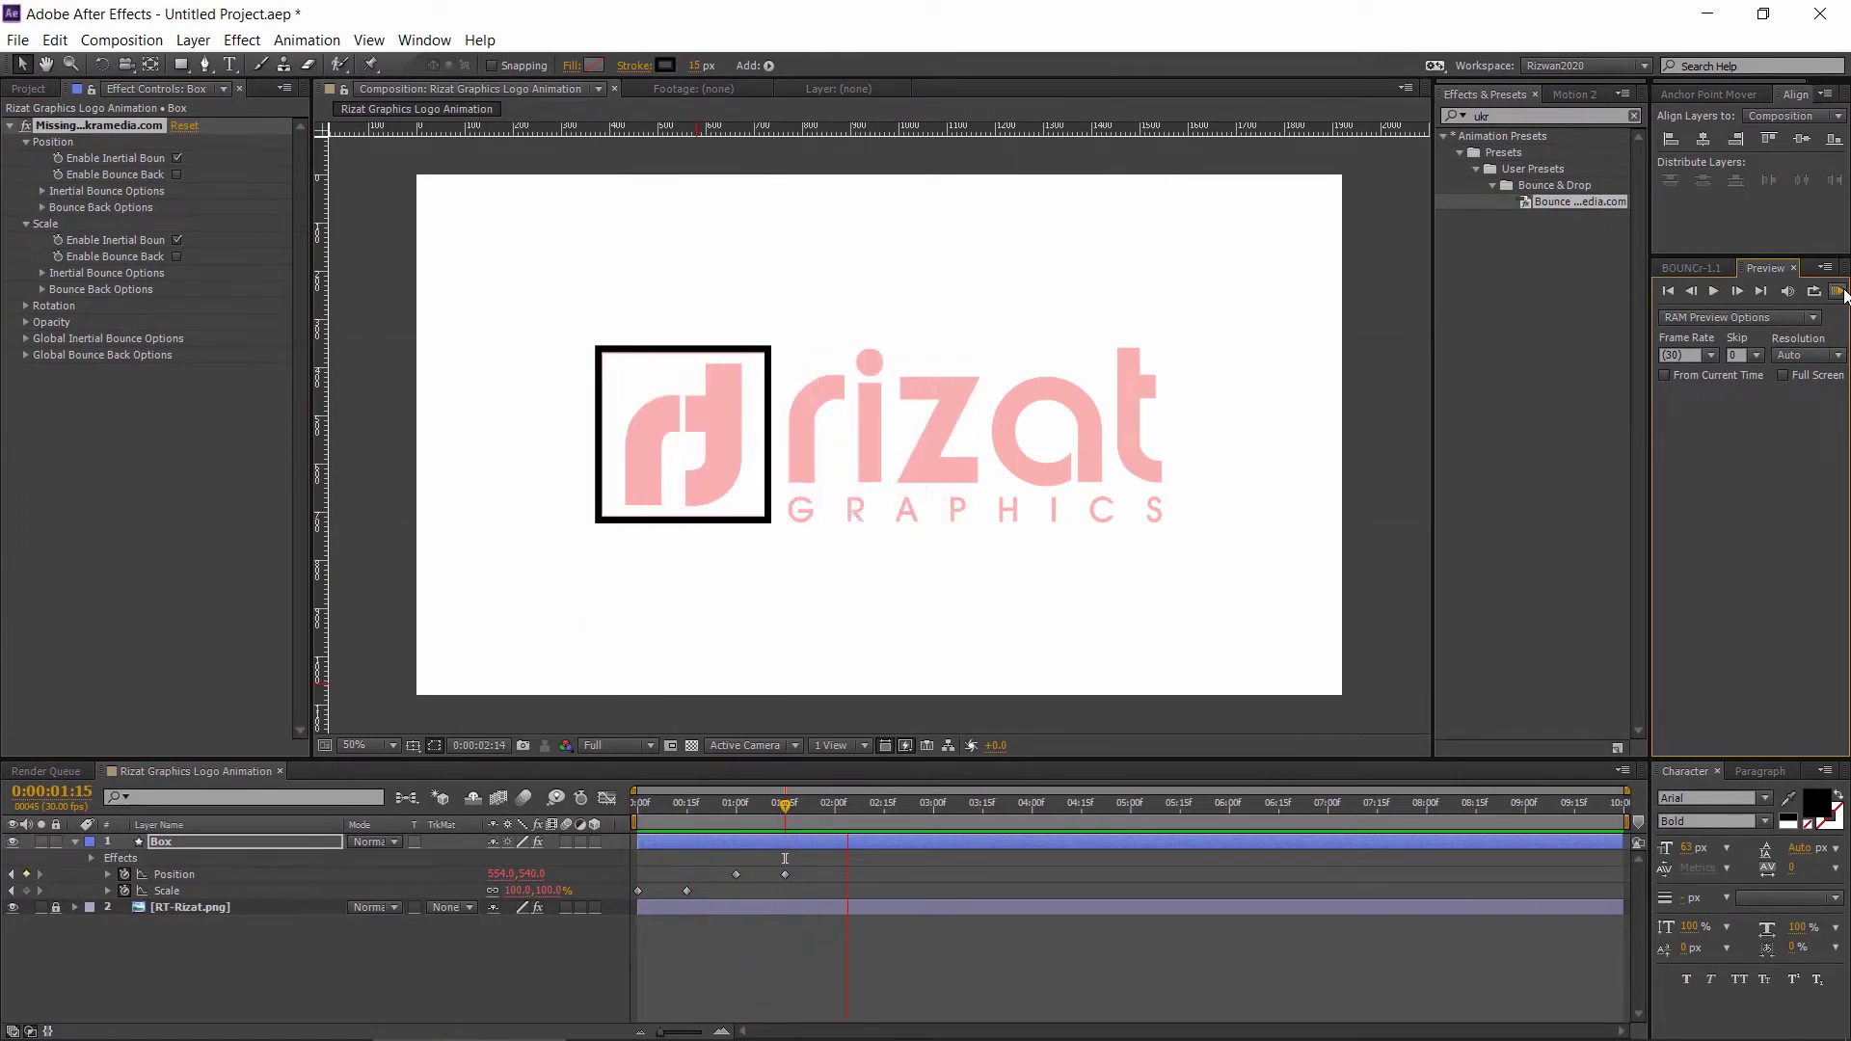
click(1584, 496)
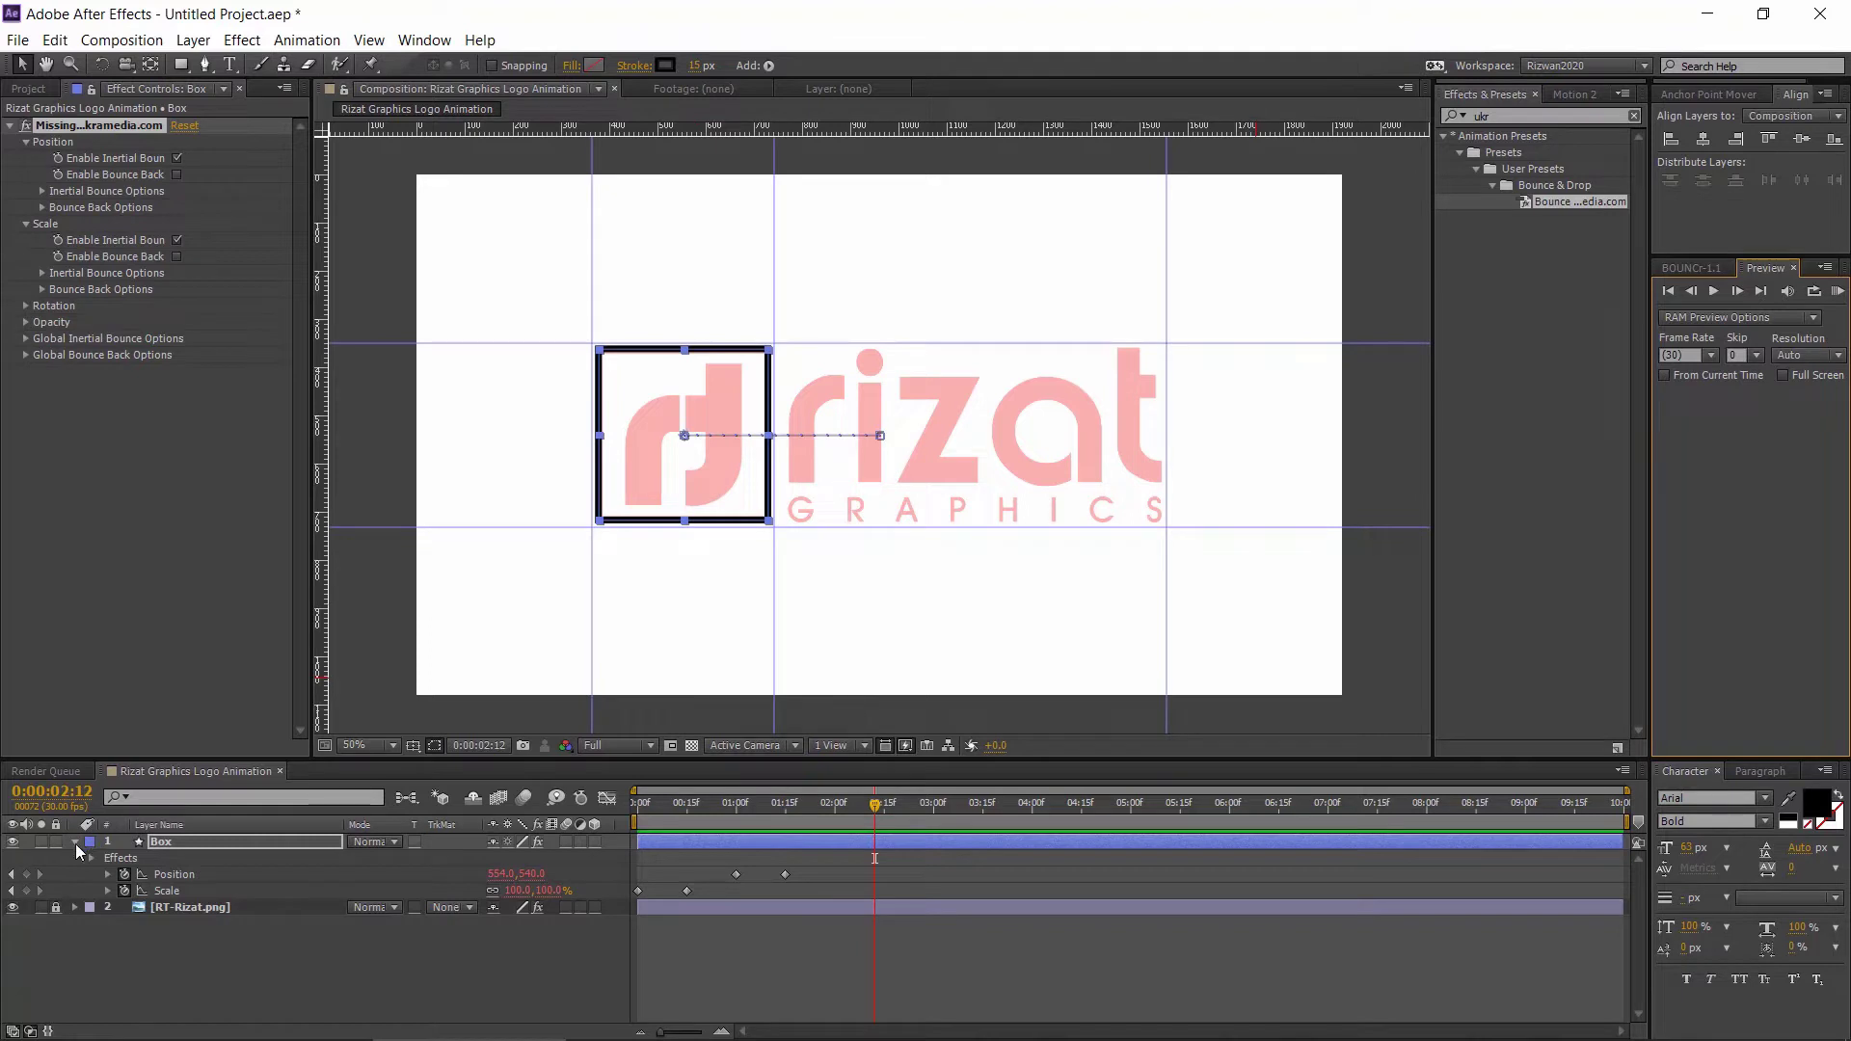
click(75, 843)
click(156, 905)
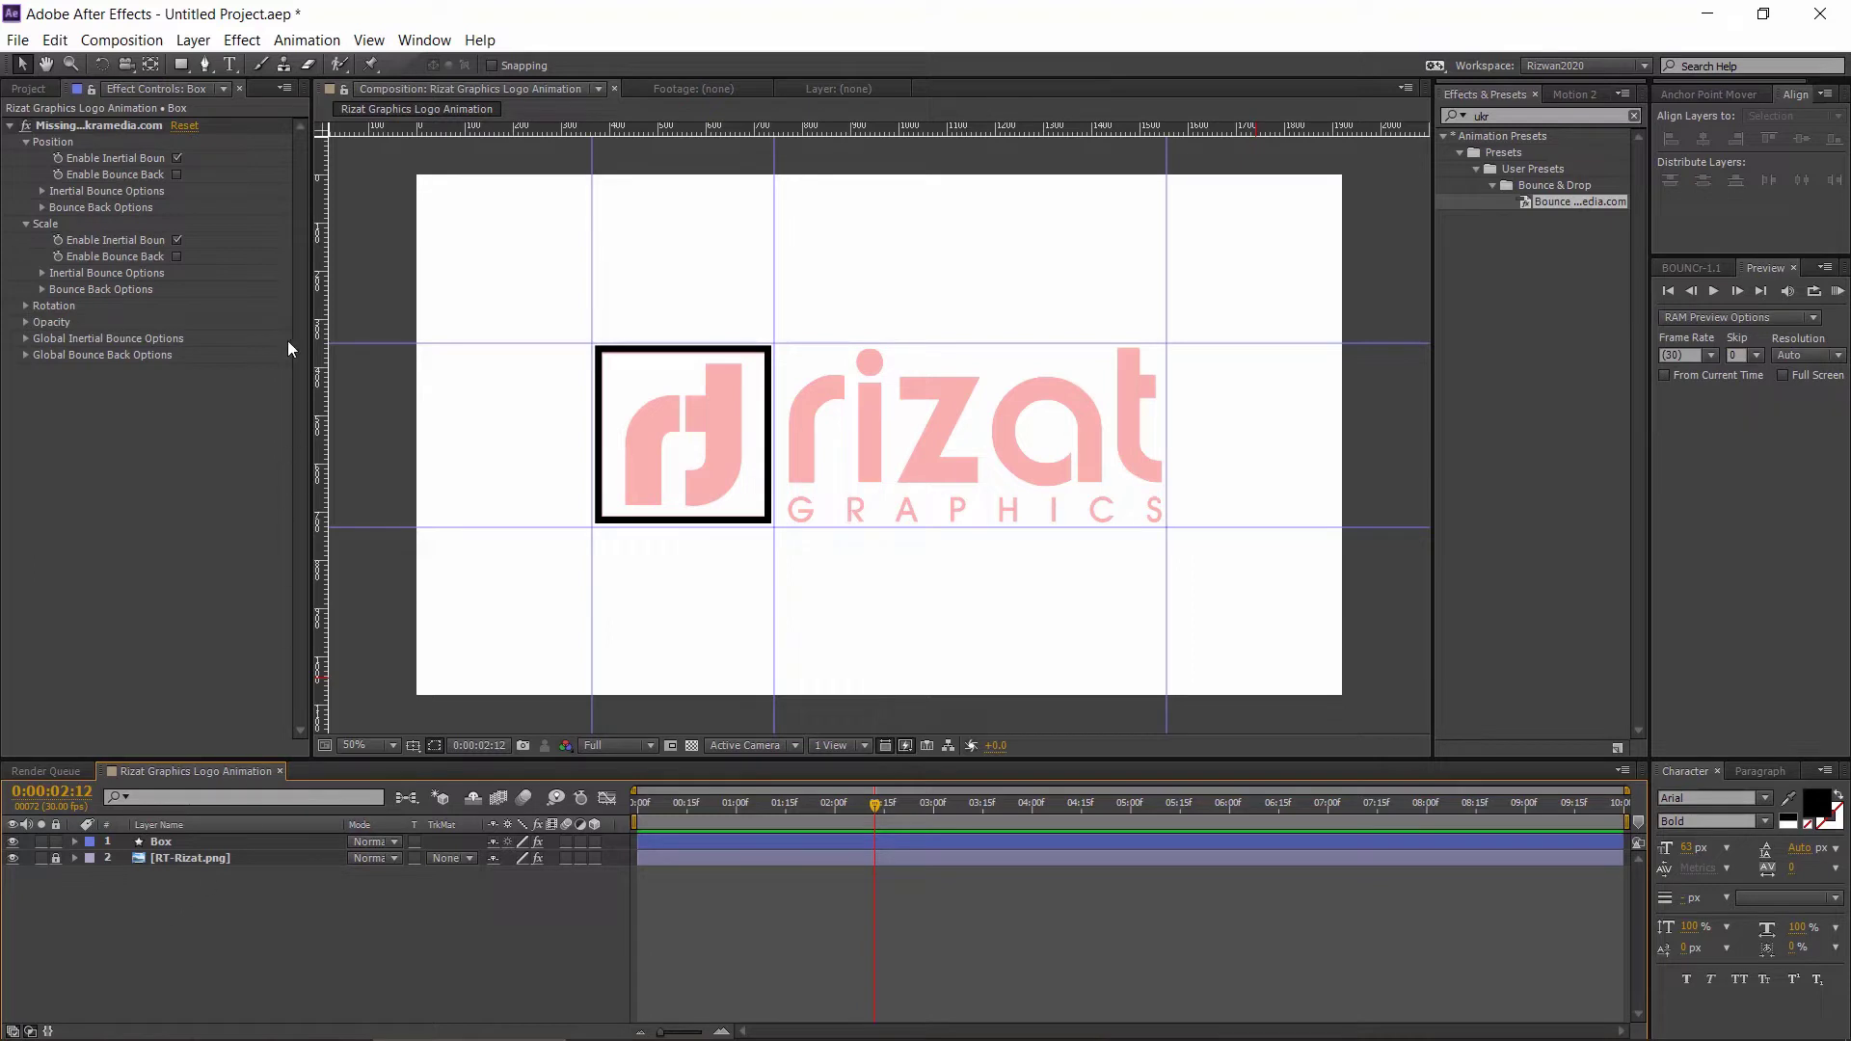
- Create a text layer reading 'r' at 200 px font size
click(233, 69)
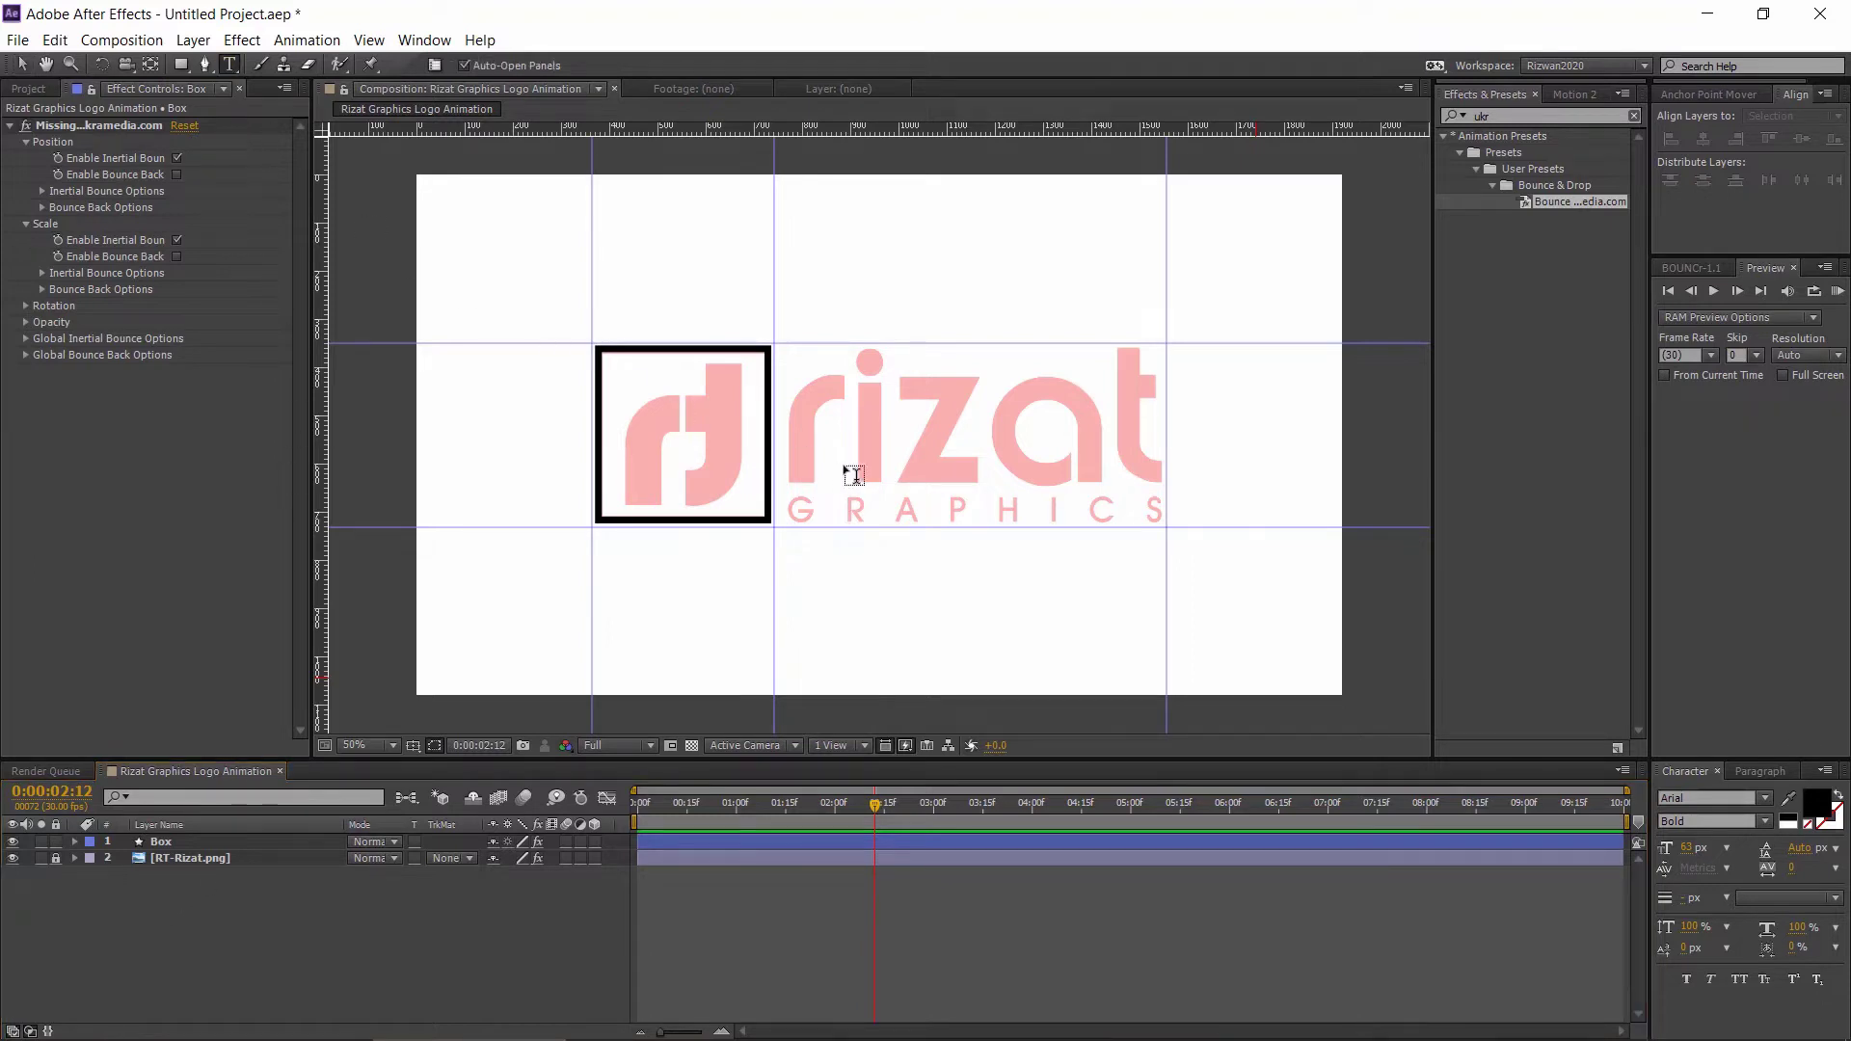
click(881, 469)
text(r)
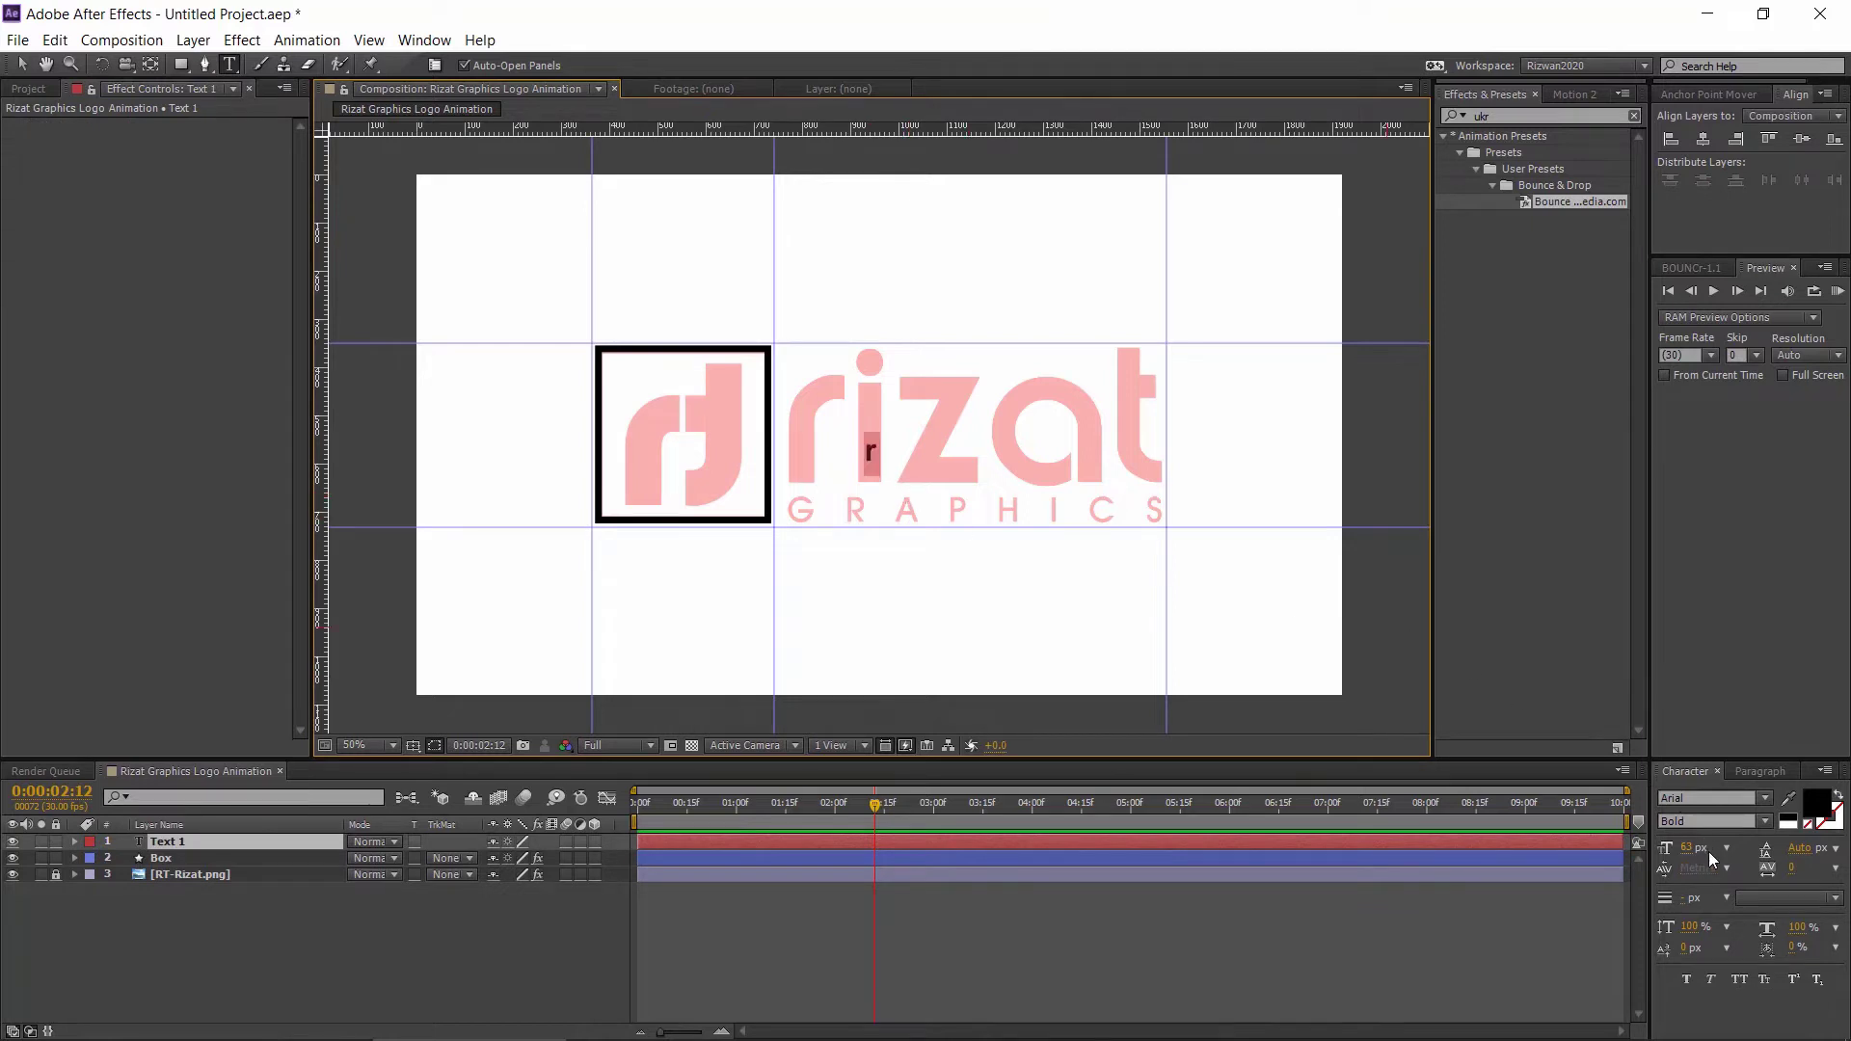
click(1697, 848)
text(200)
key(Return)
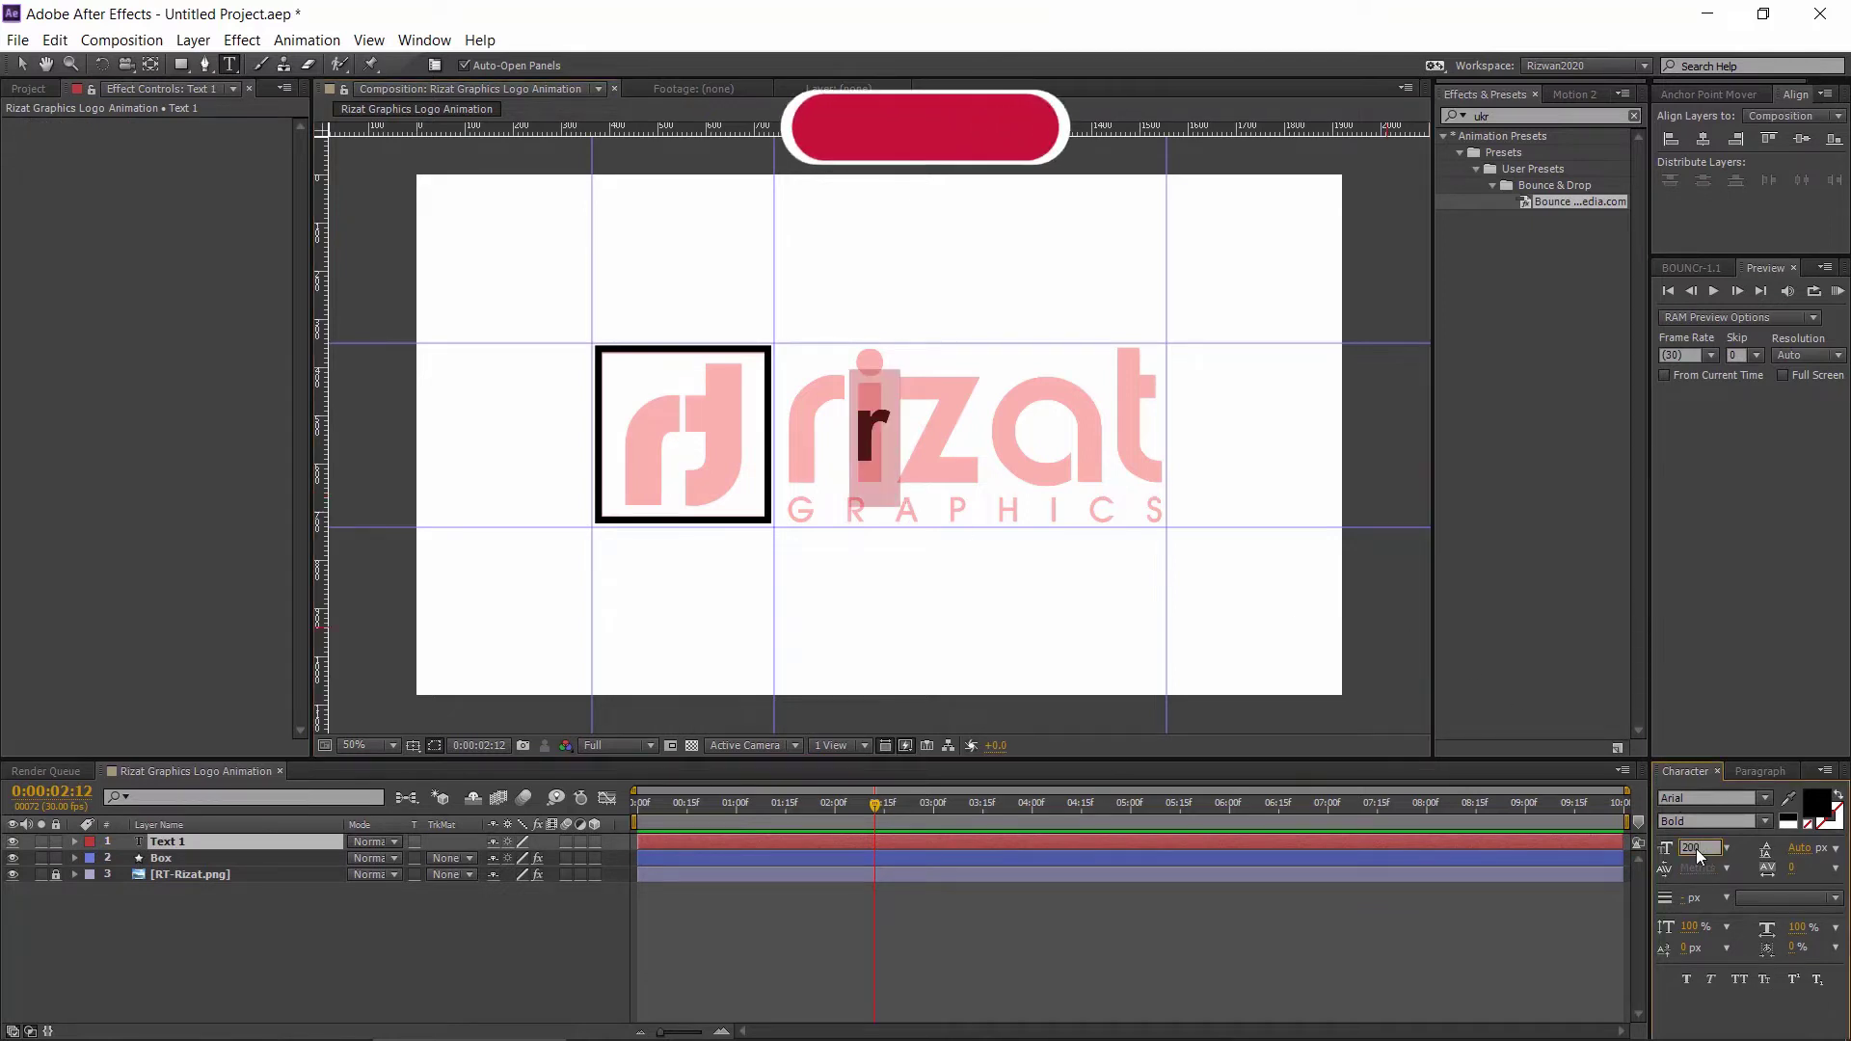
- Set the r to the Pump Demi Bold LET font and enlarge it to 558 px
click(1692, 801)
text(P22 Operina Pro)
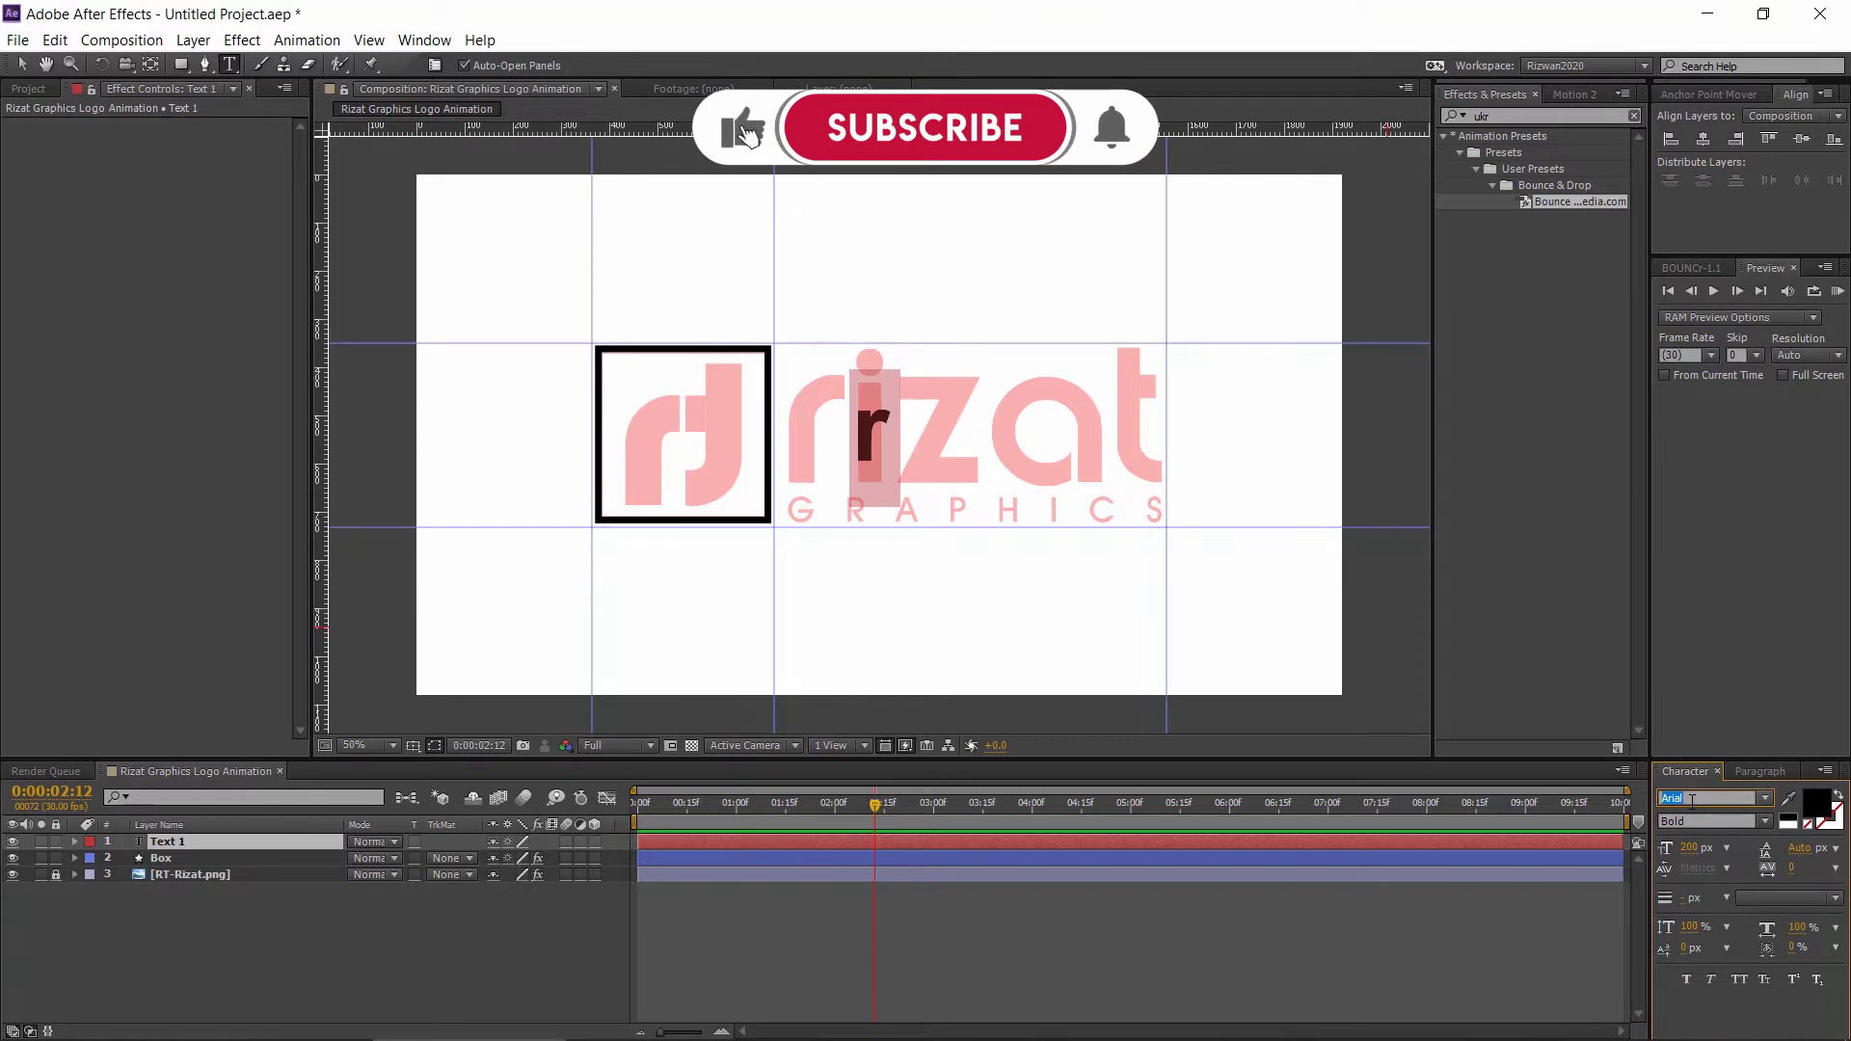
key(Return)
text(Pump Demi Bold LET)
key(Return)
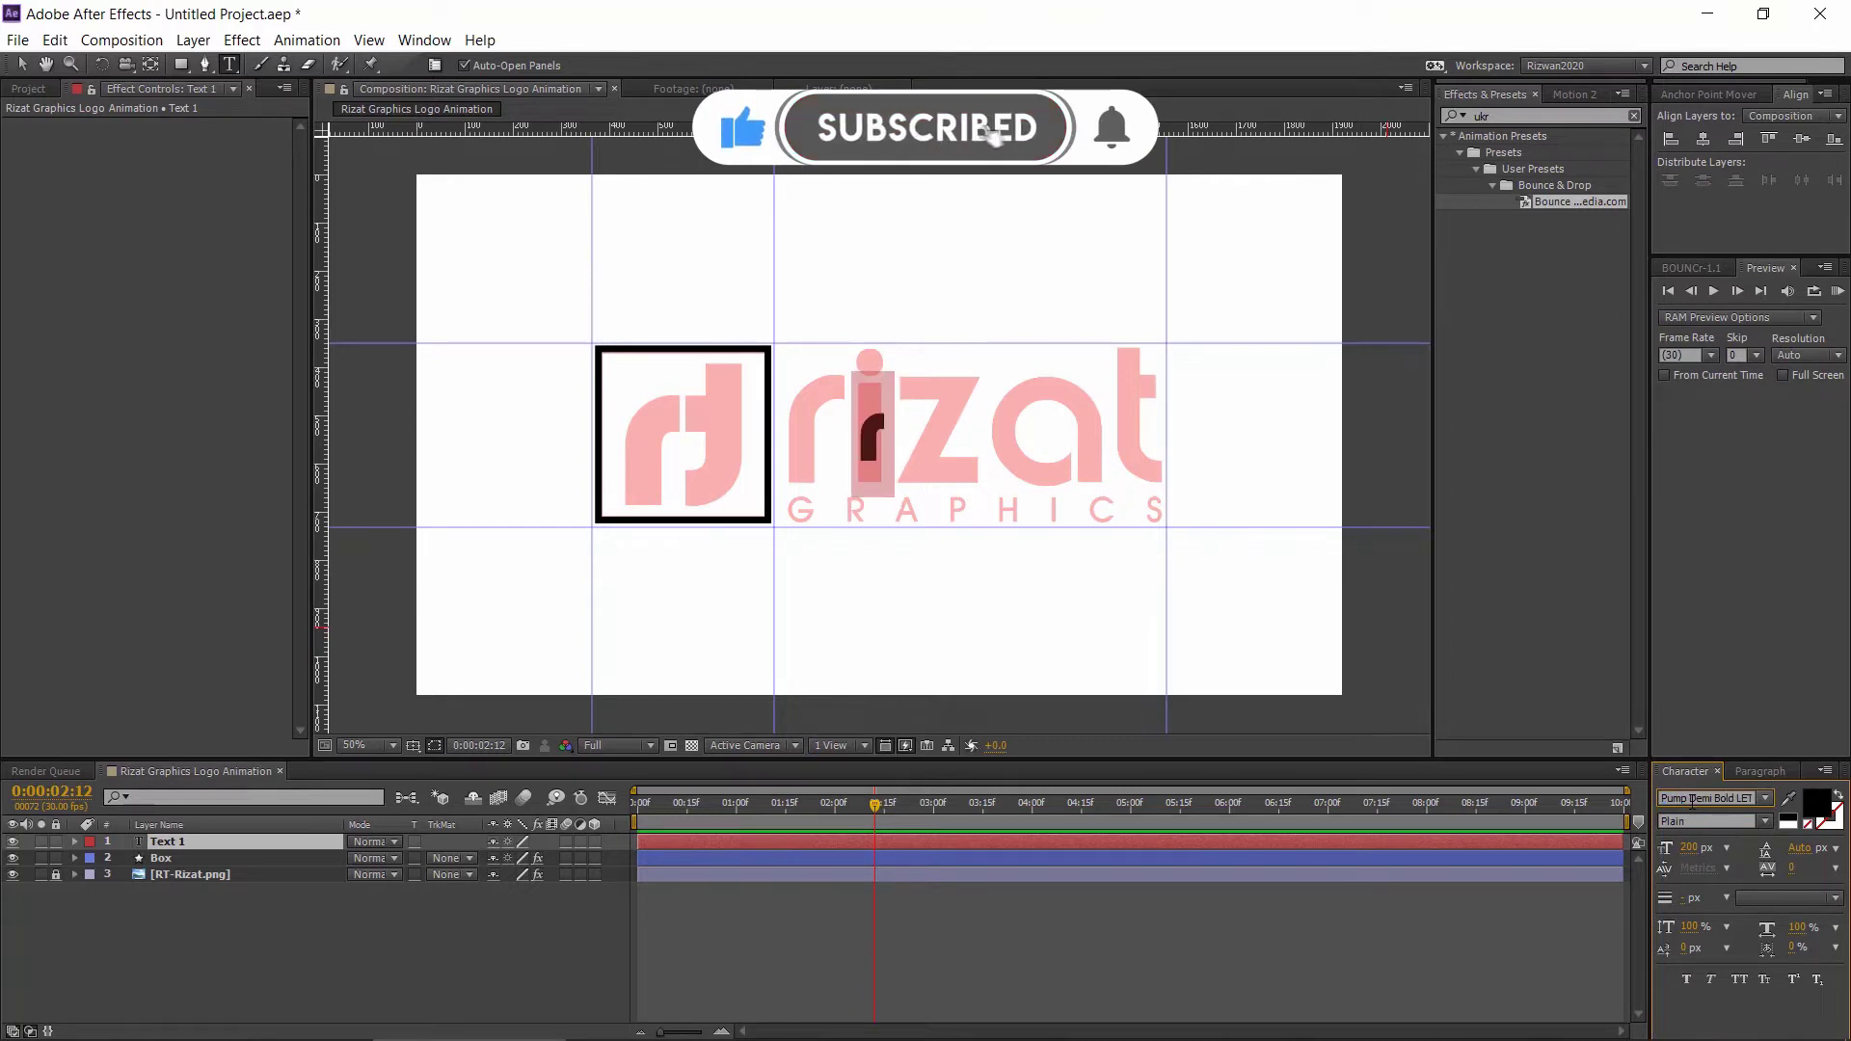
click(1692, 848)
text(352)
key(Return)
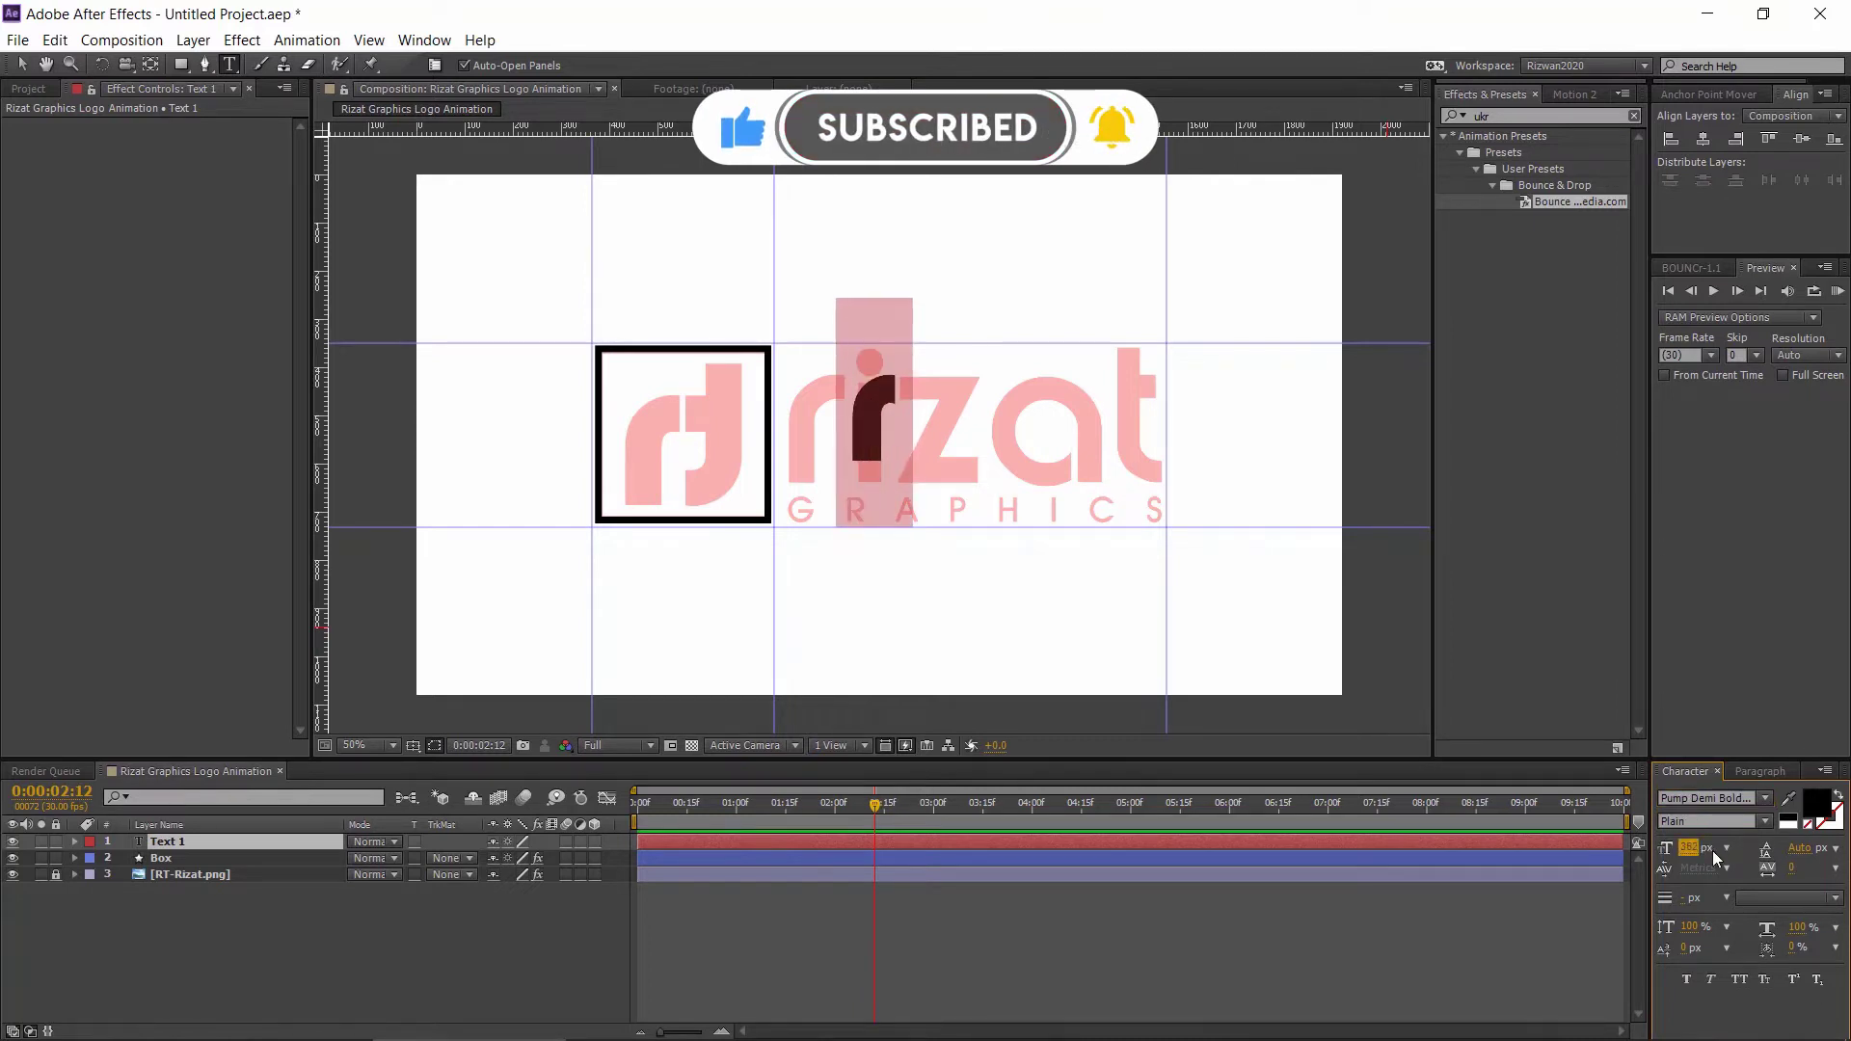
click(1688, 849)
text(558)
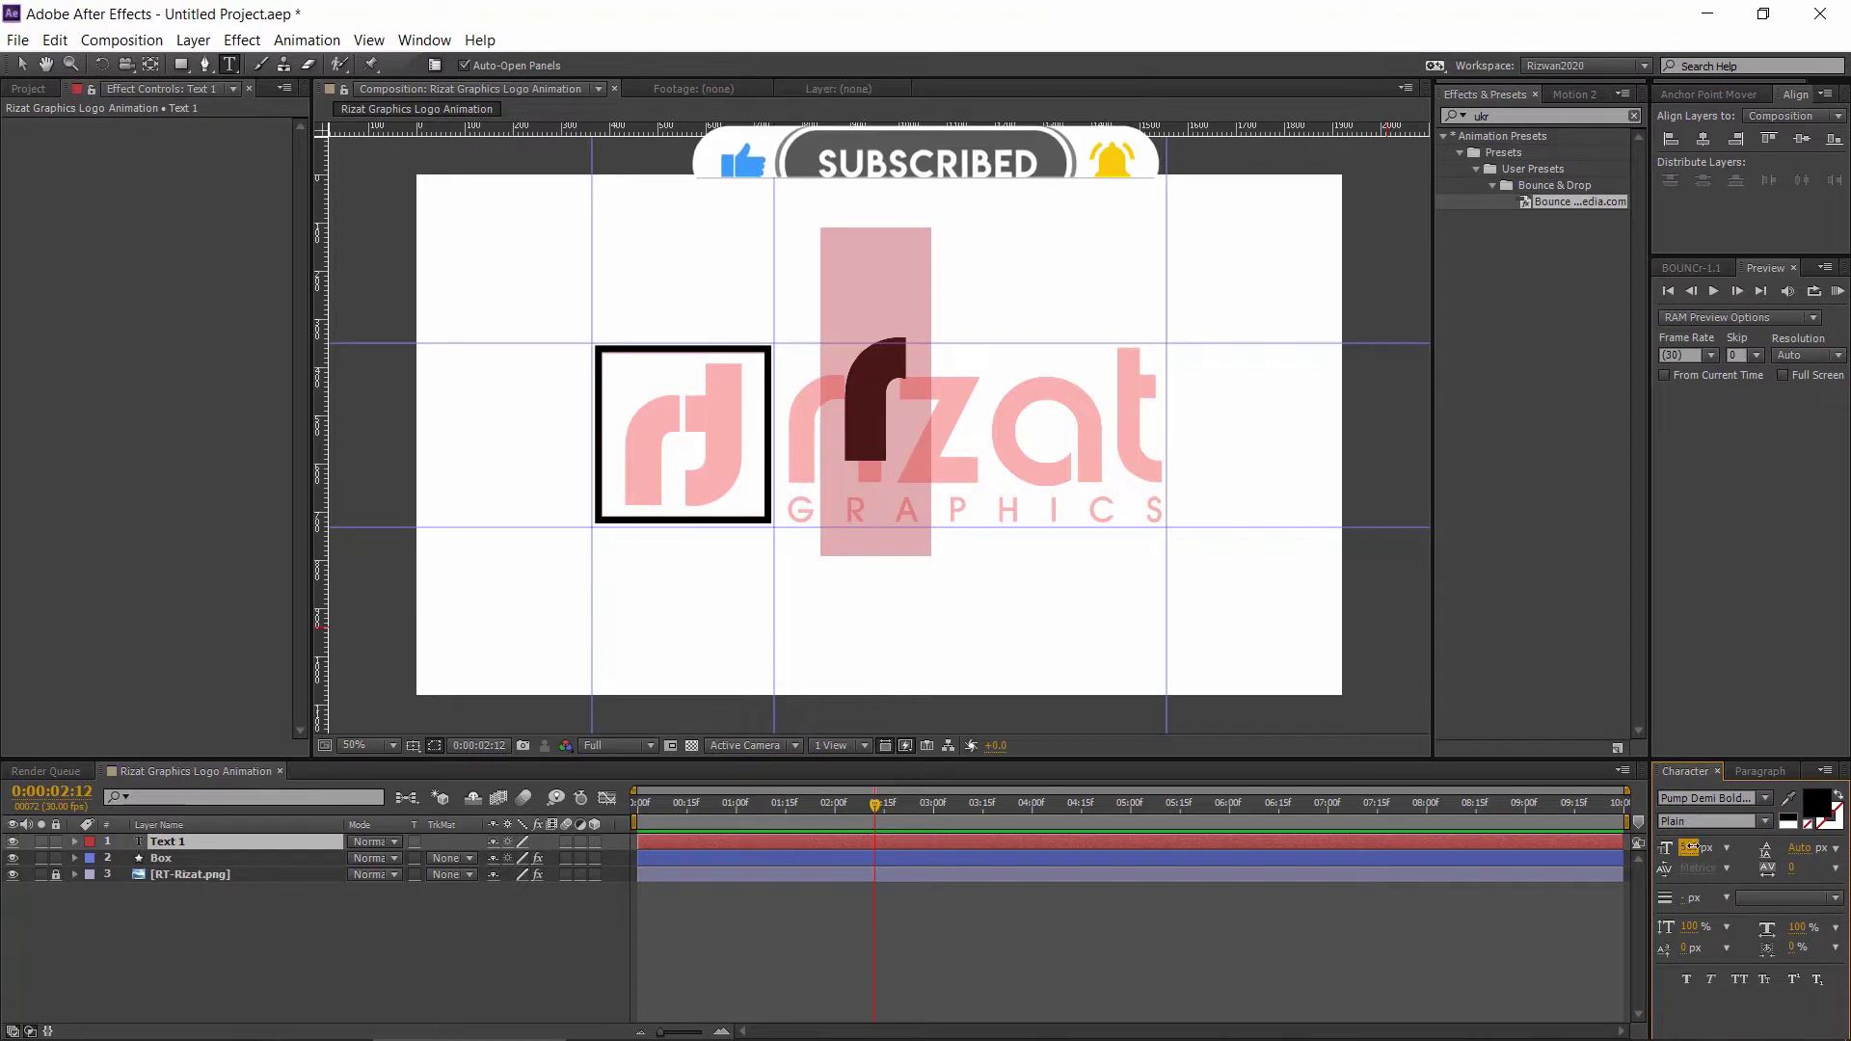
key(Return)
- Place the black r over the pink r inside the box at 480 px and centre its anchor point
click(21, 64)
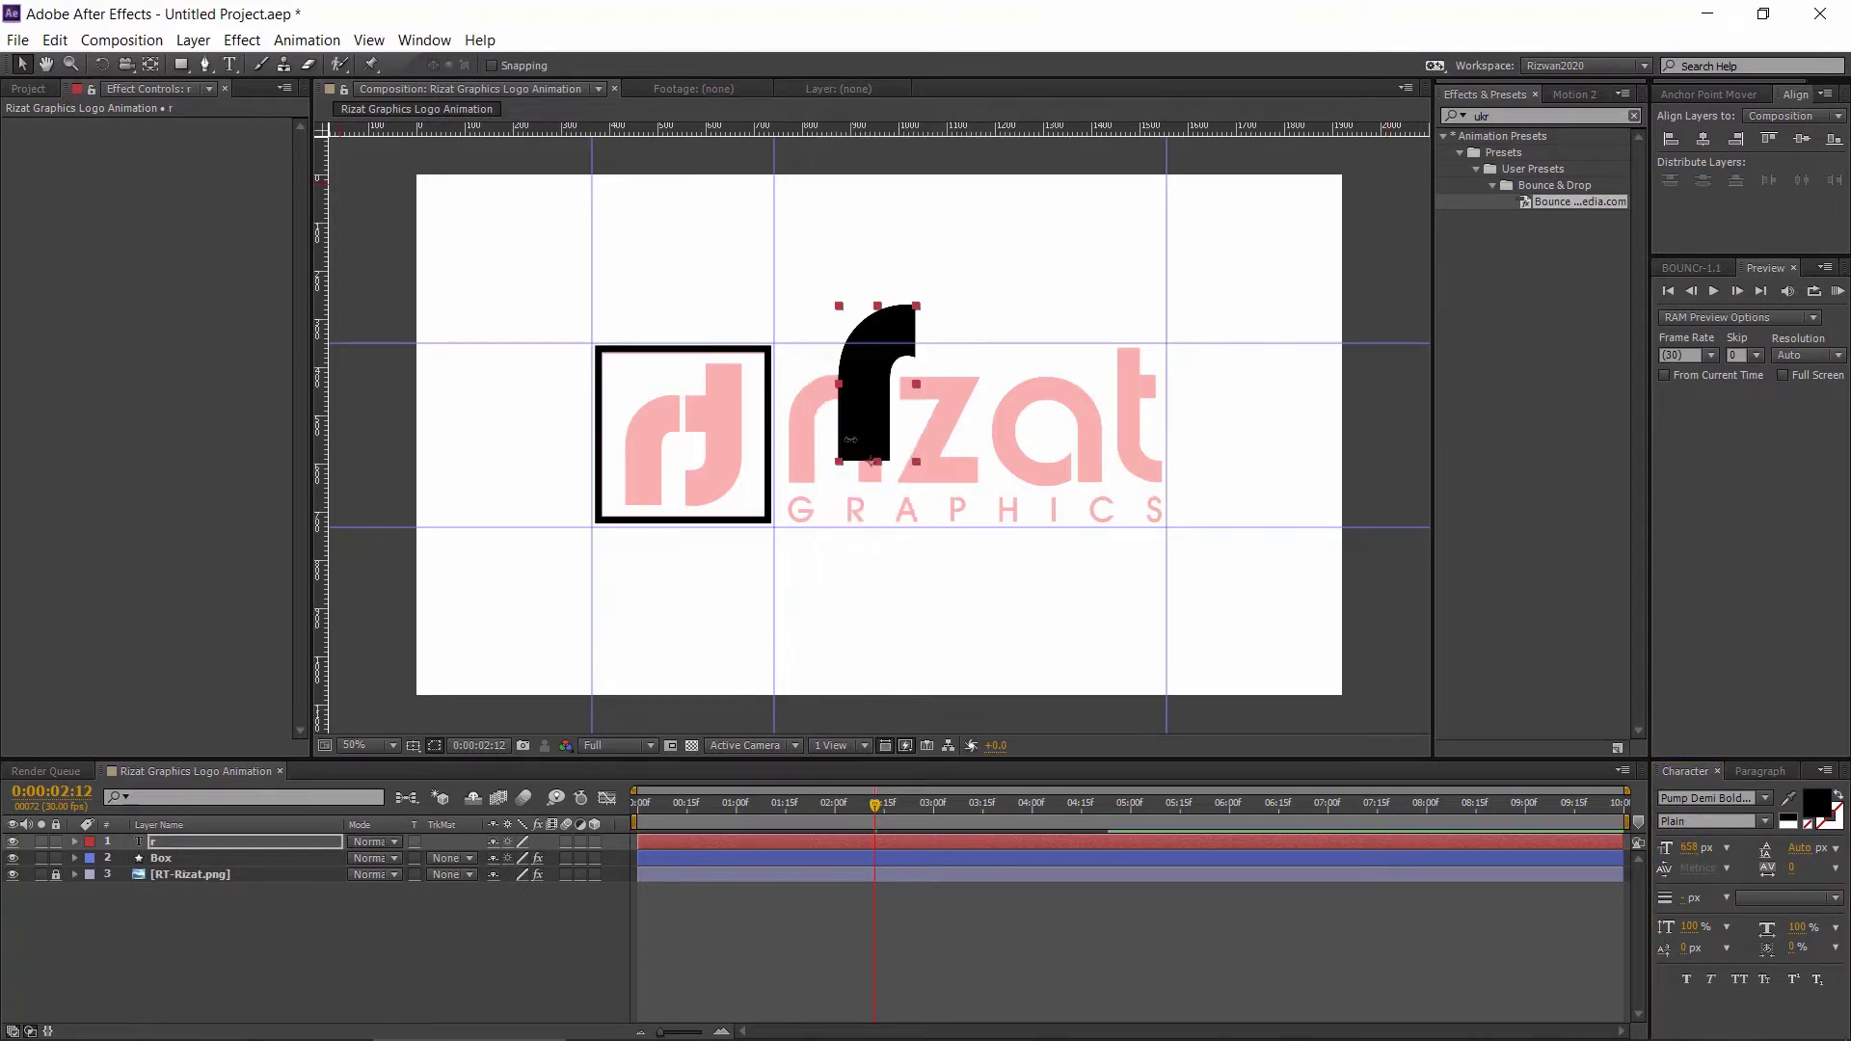
drag(841, 418, 615, 476)
drag(1686, 854, 1460, 831)
key(period)
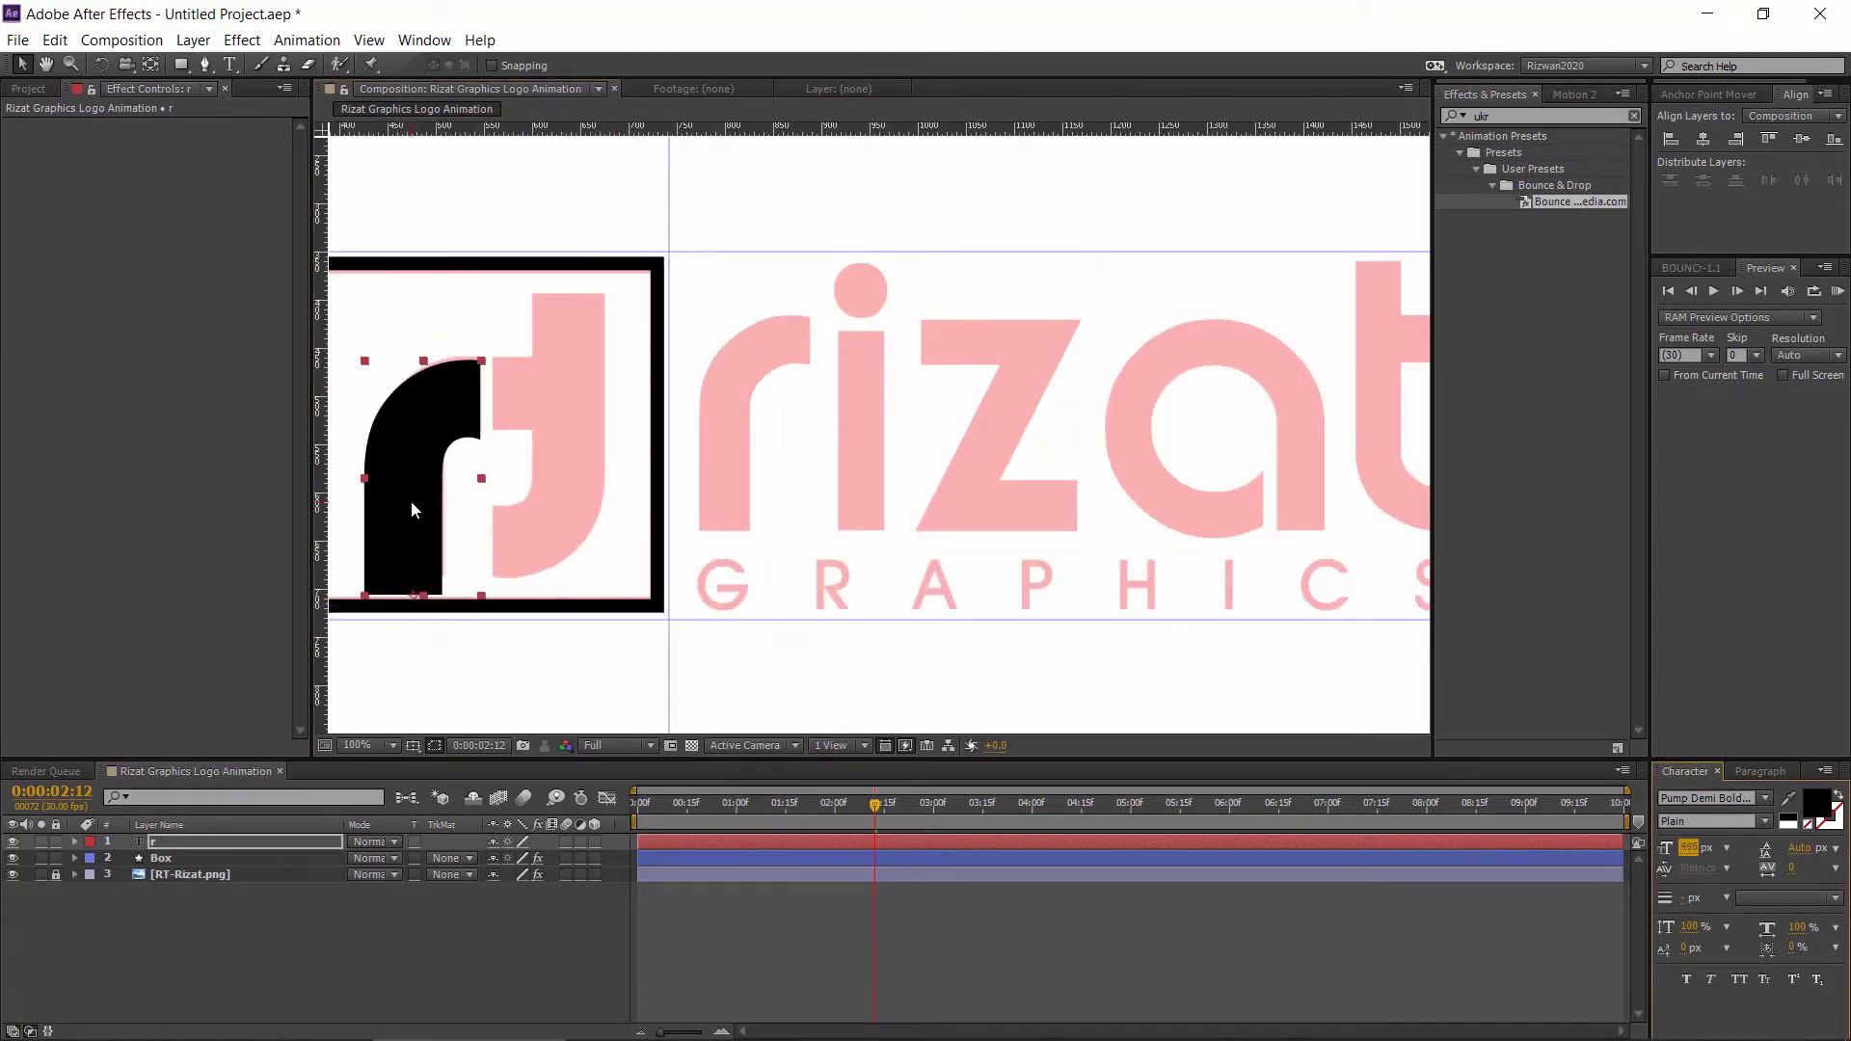
drag(419, 508, 420, 499)
drag(1701, 849, 1668, 844)
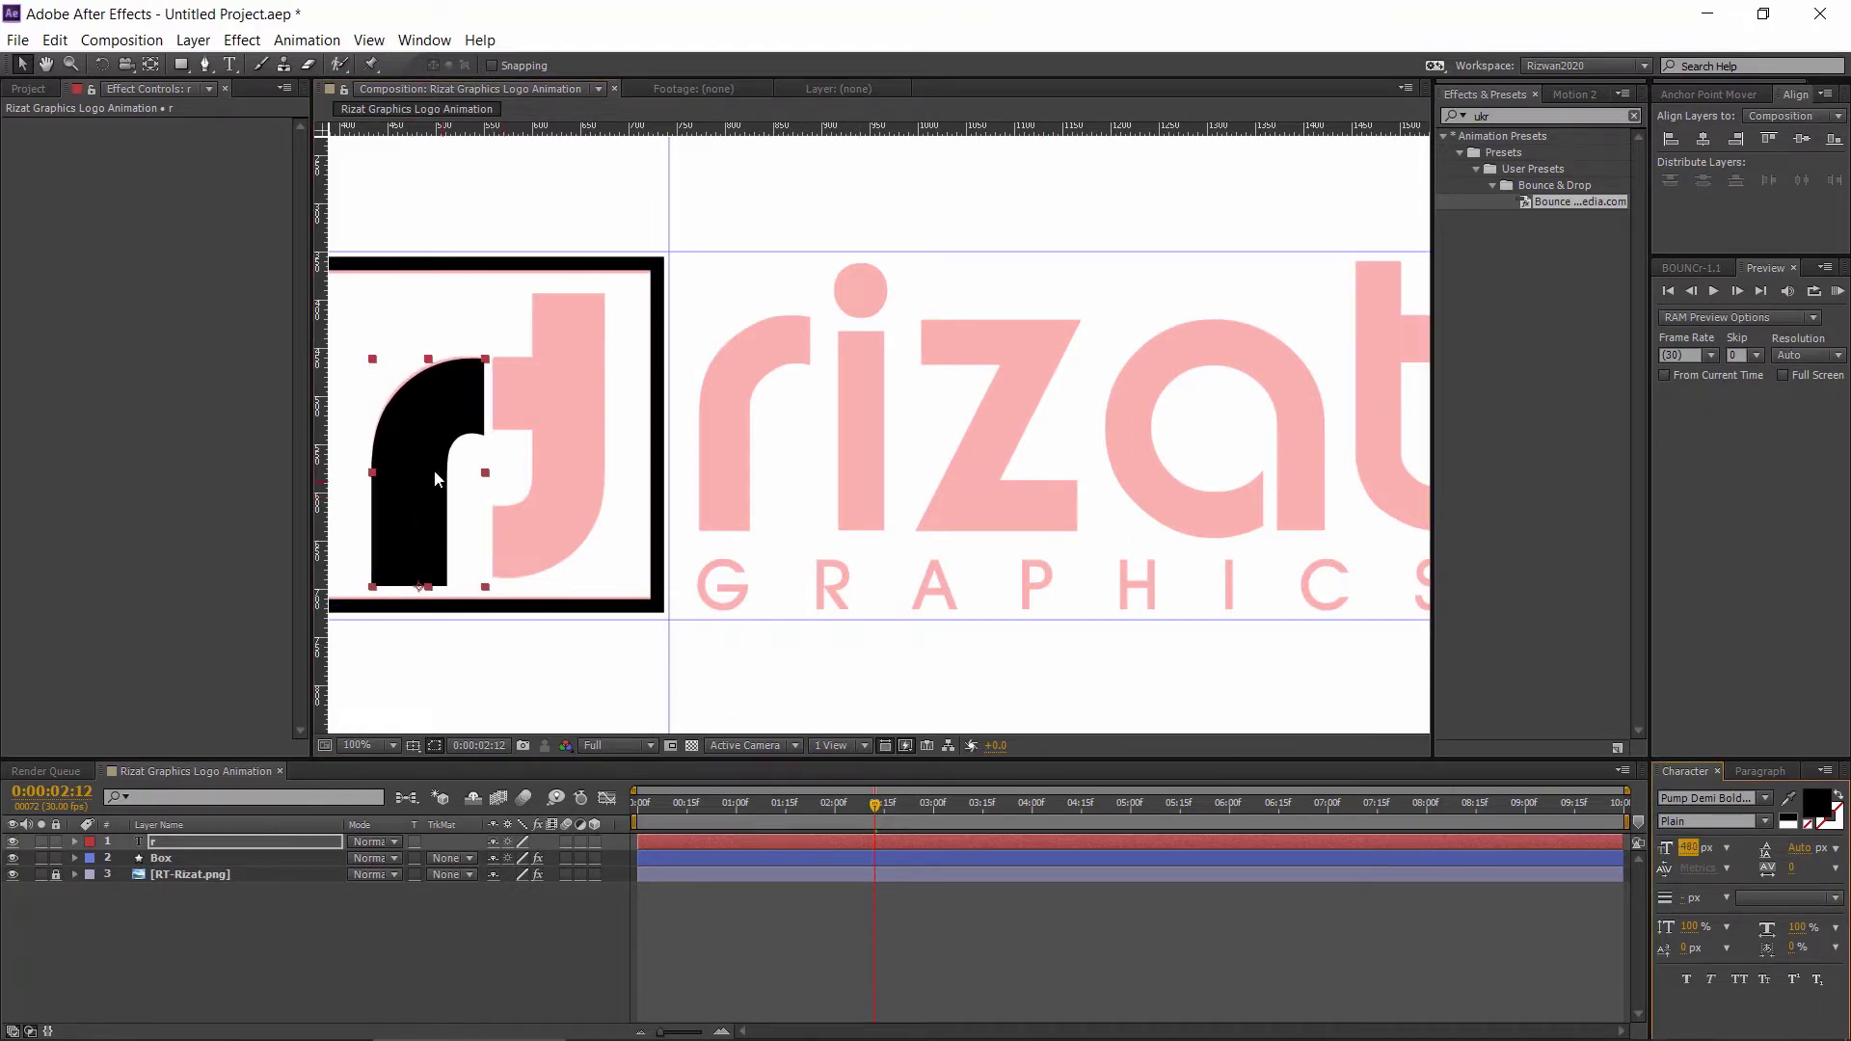
drag(429, 470, 426, 466)
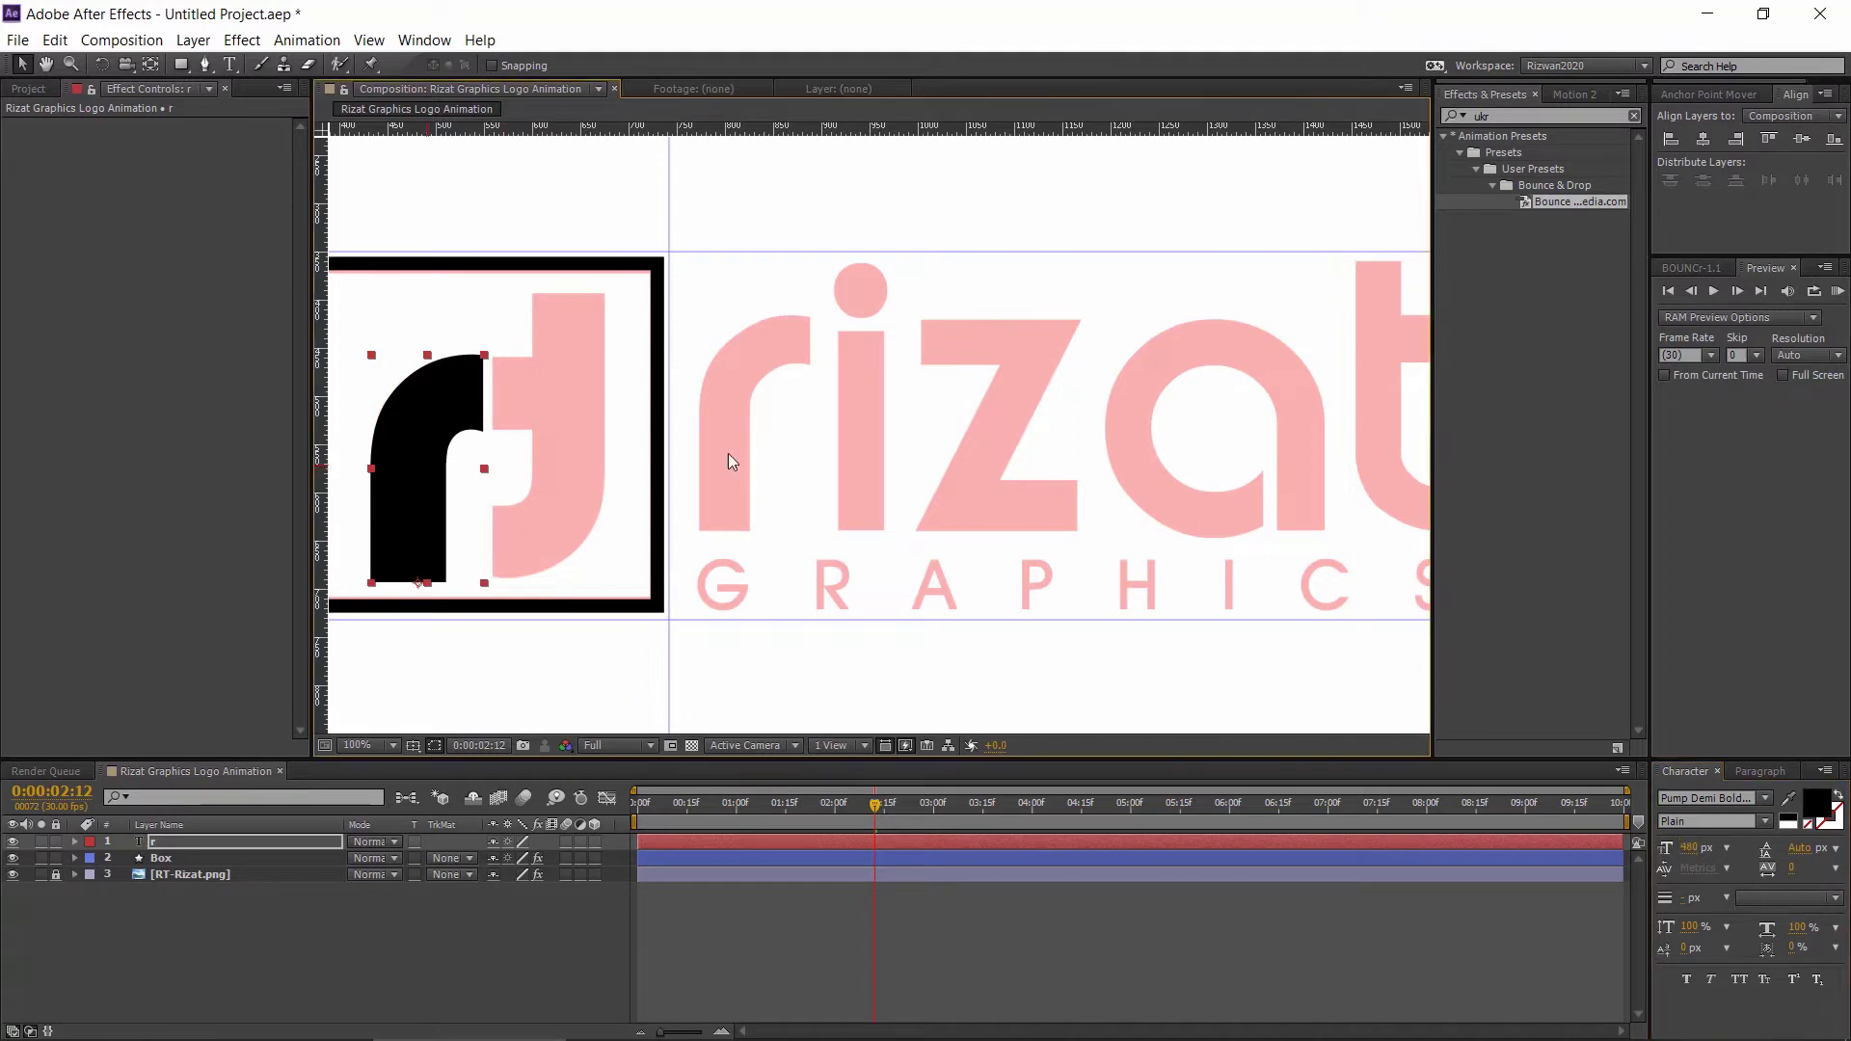
click(1708, 95)
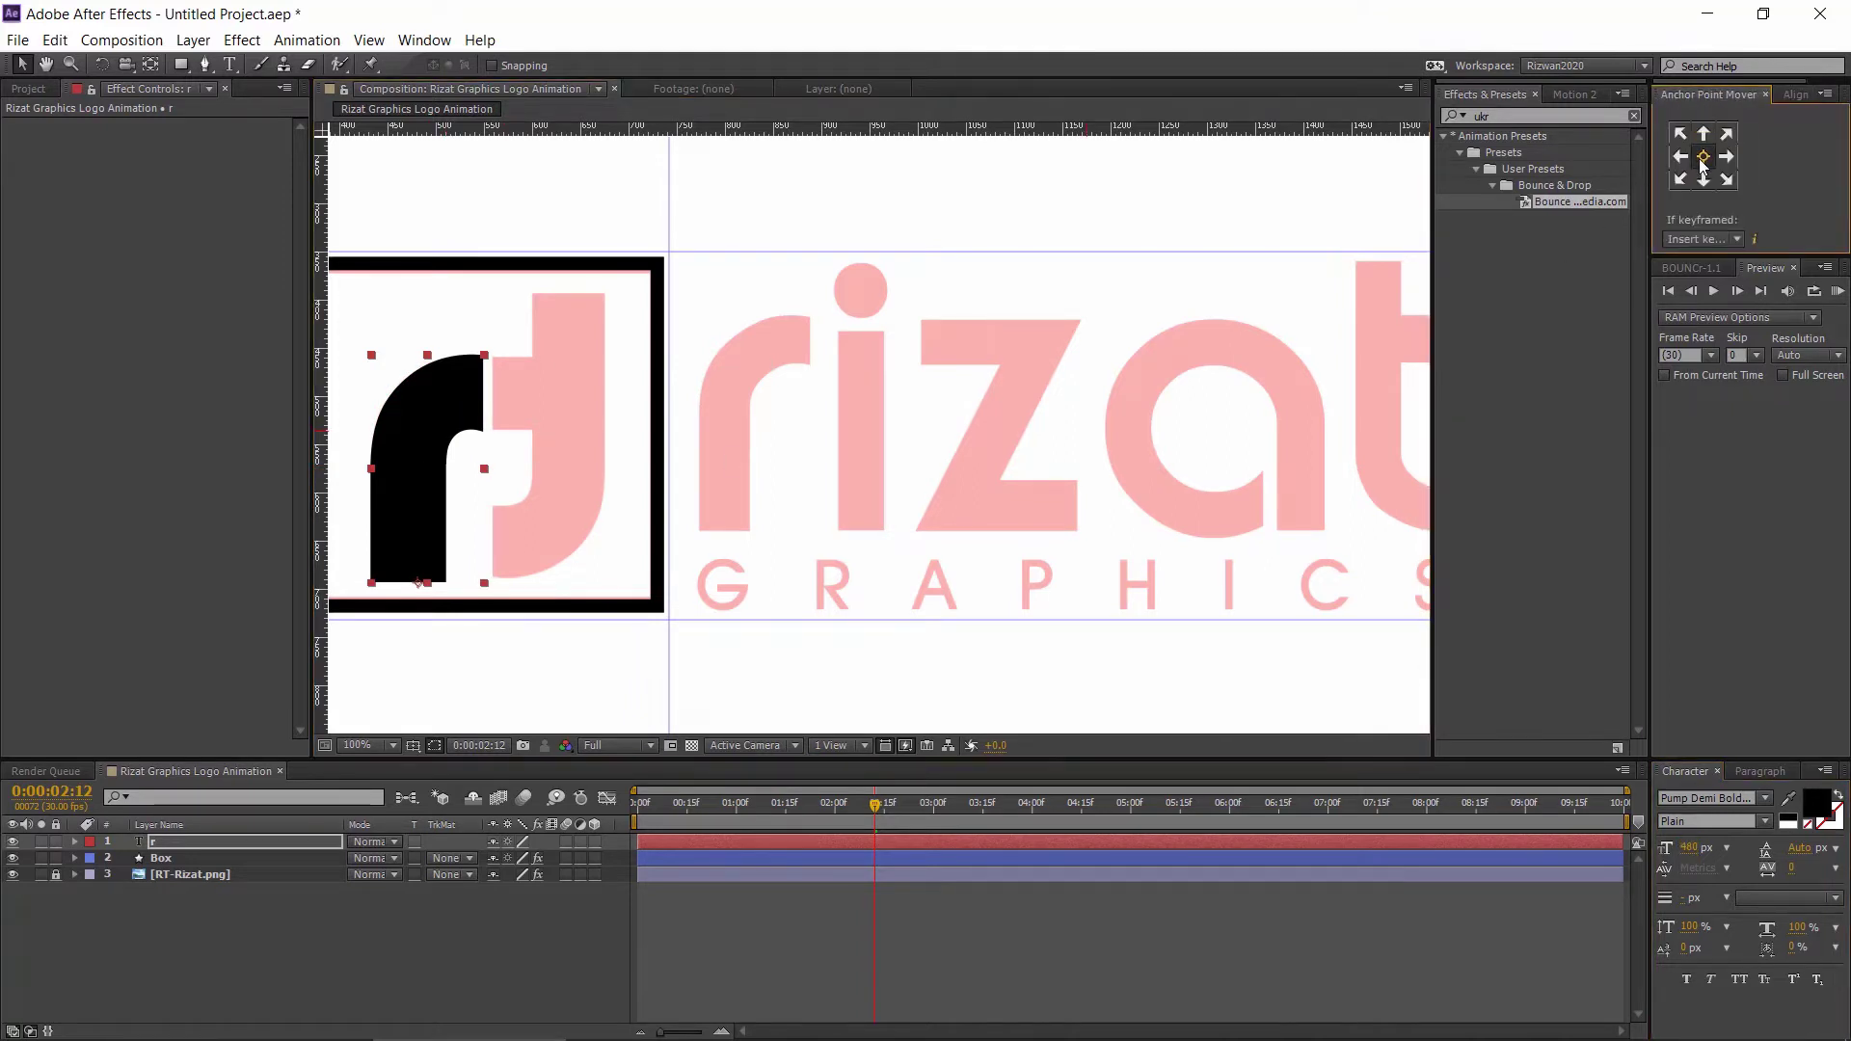
click(1704, 156)
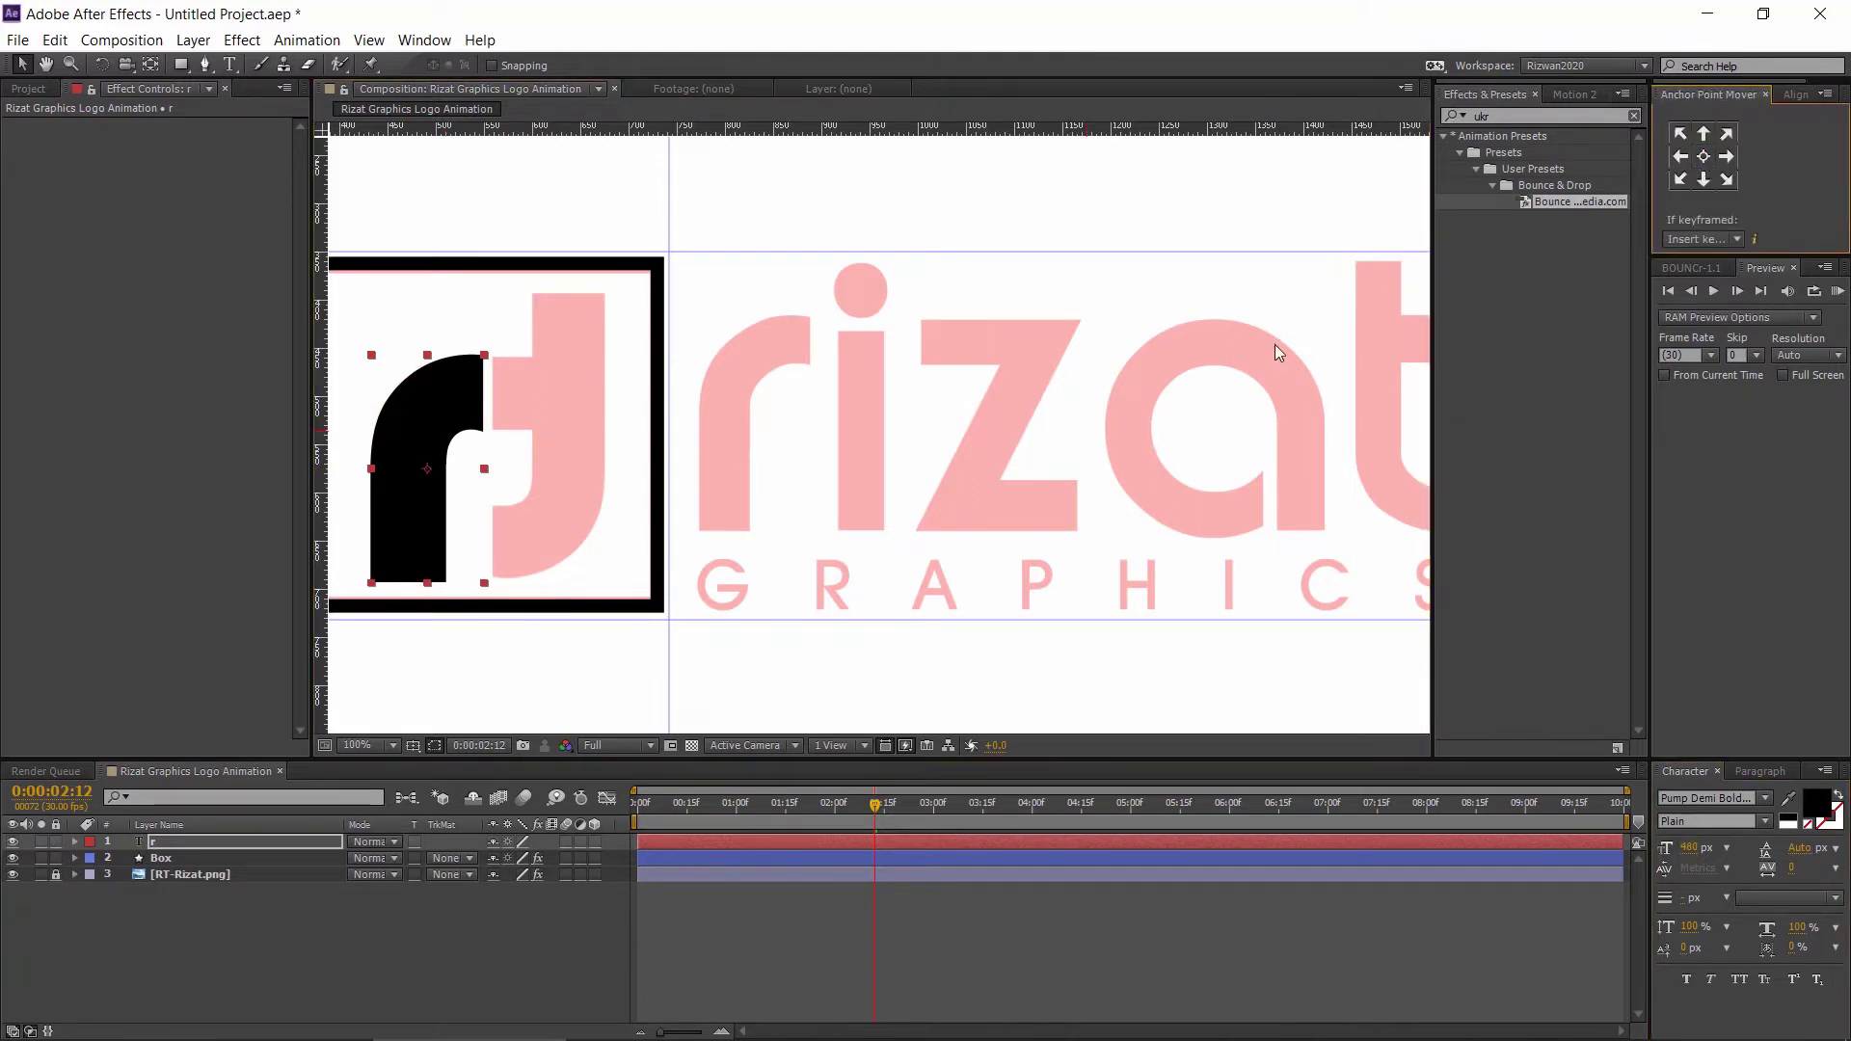
- Duplicate the r layer and rename the copy t
click(243, 840)
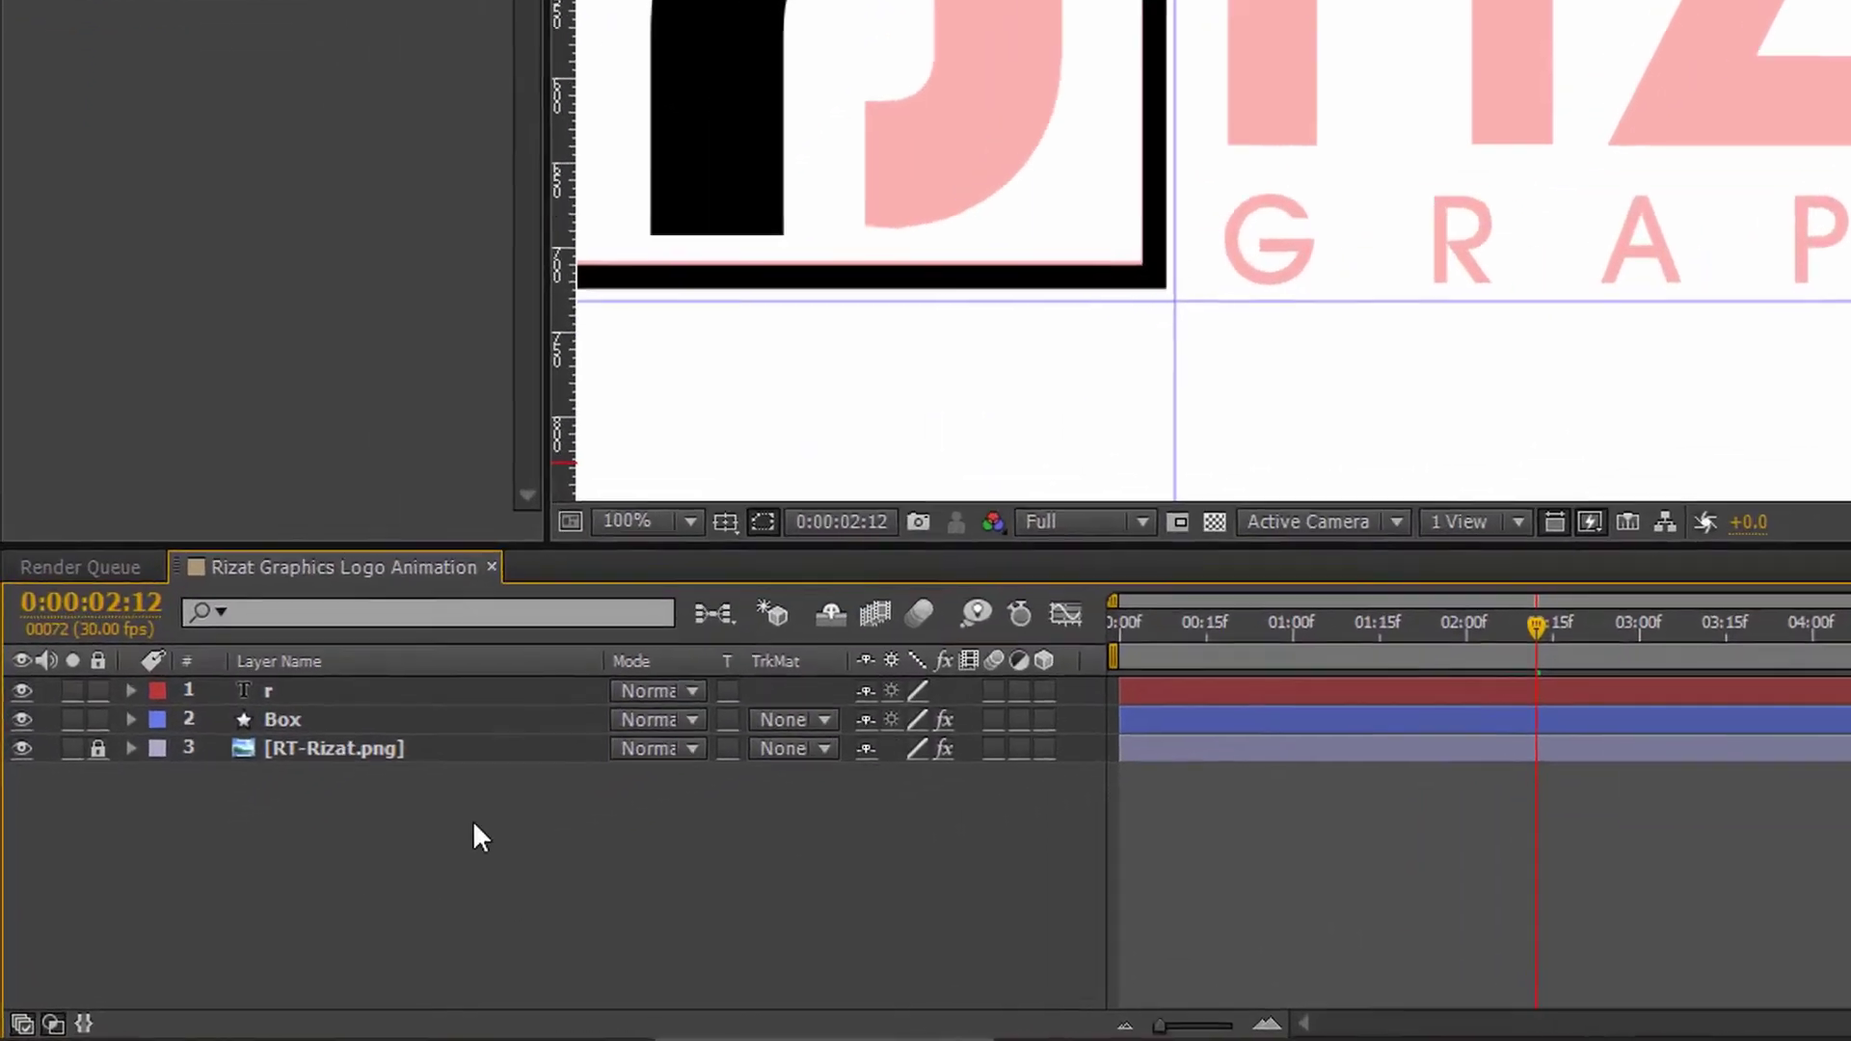
click(331, 693)
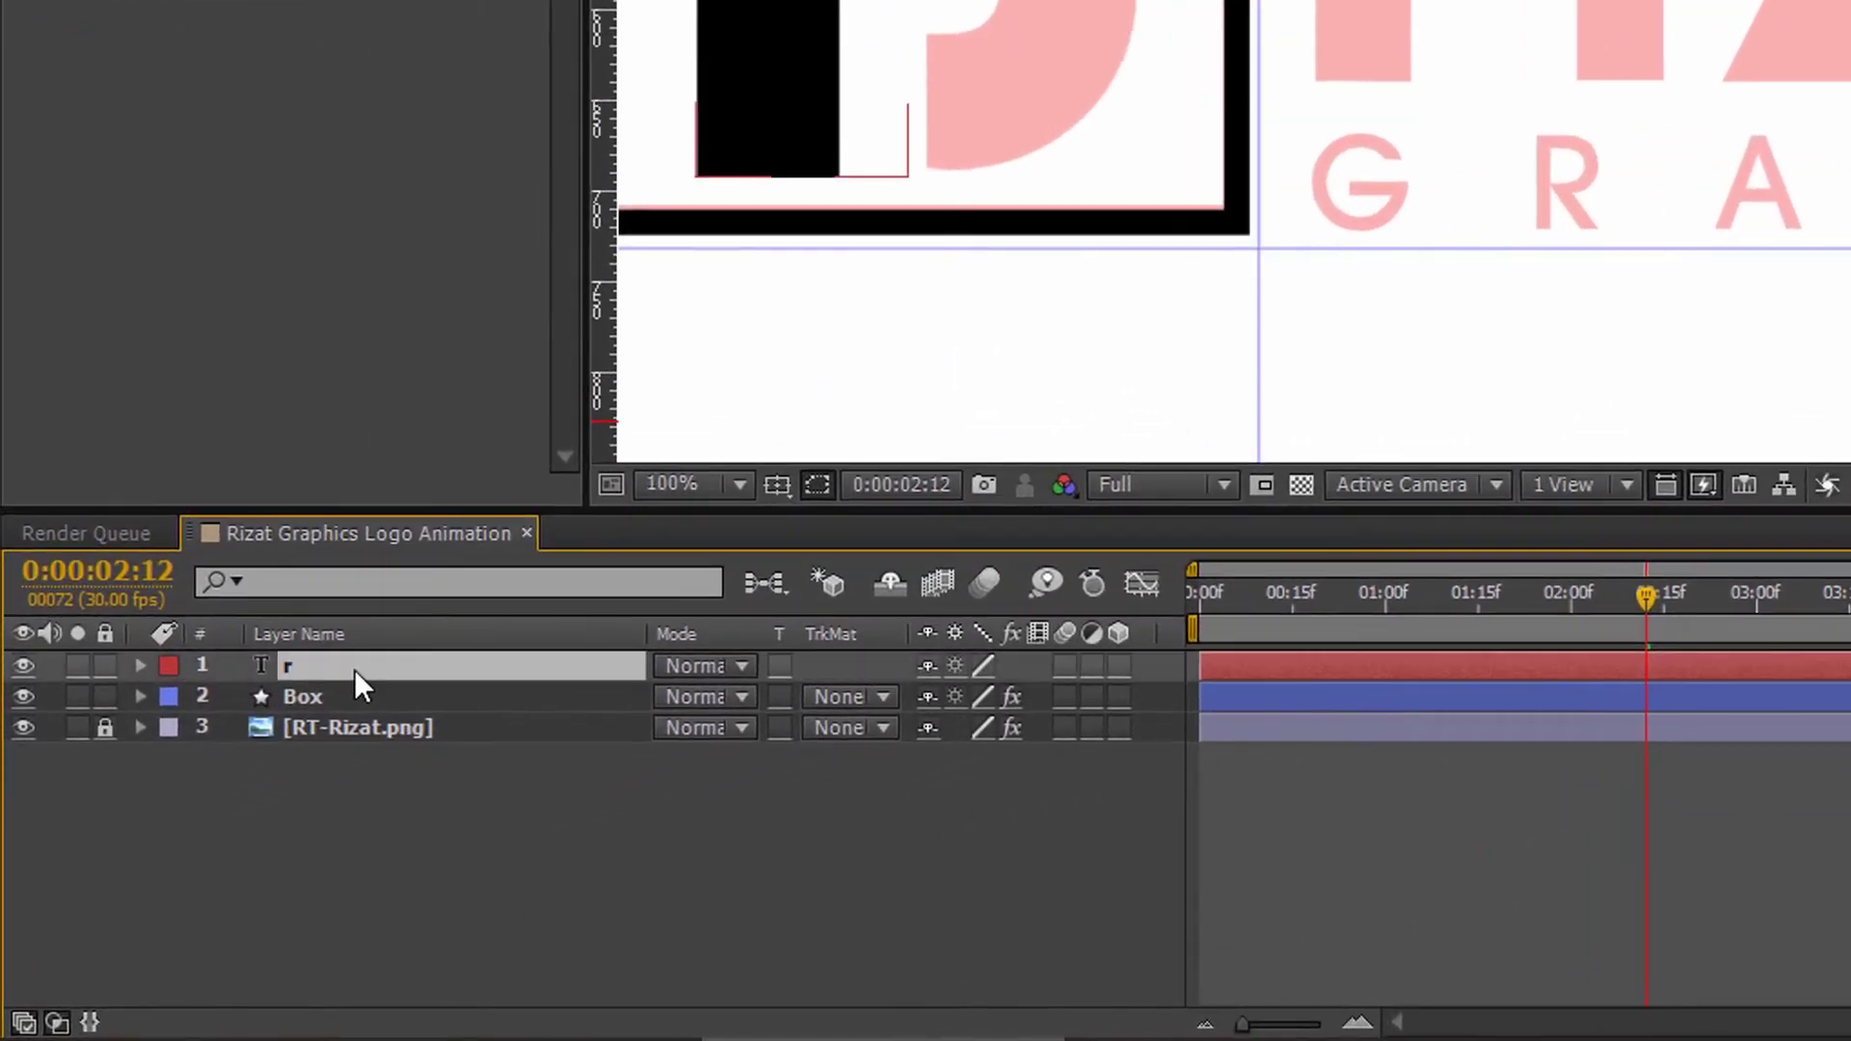
key(ctrl+d)
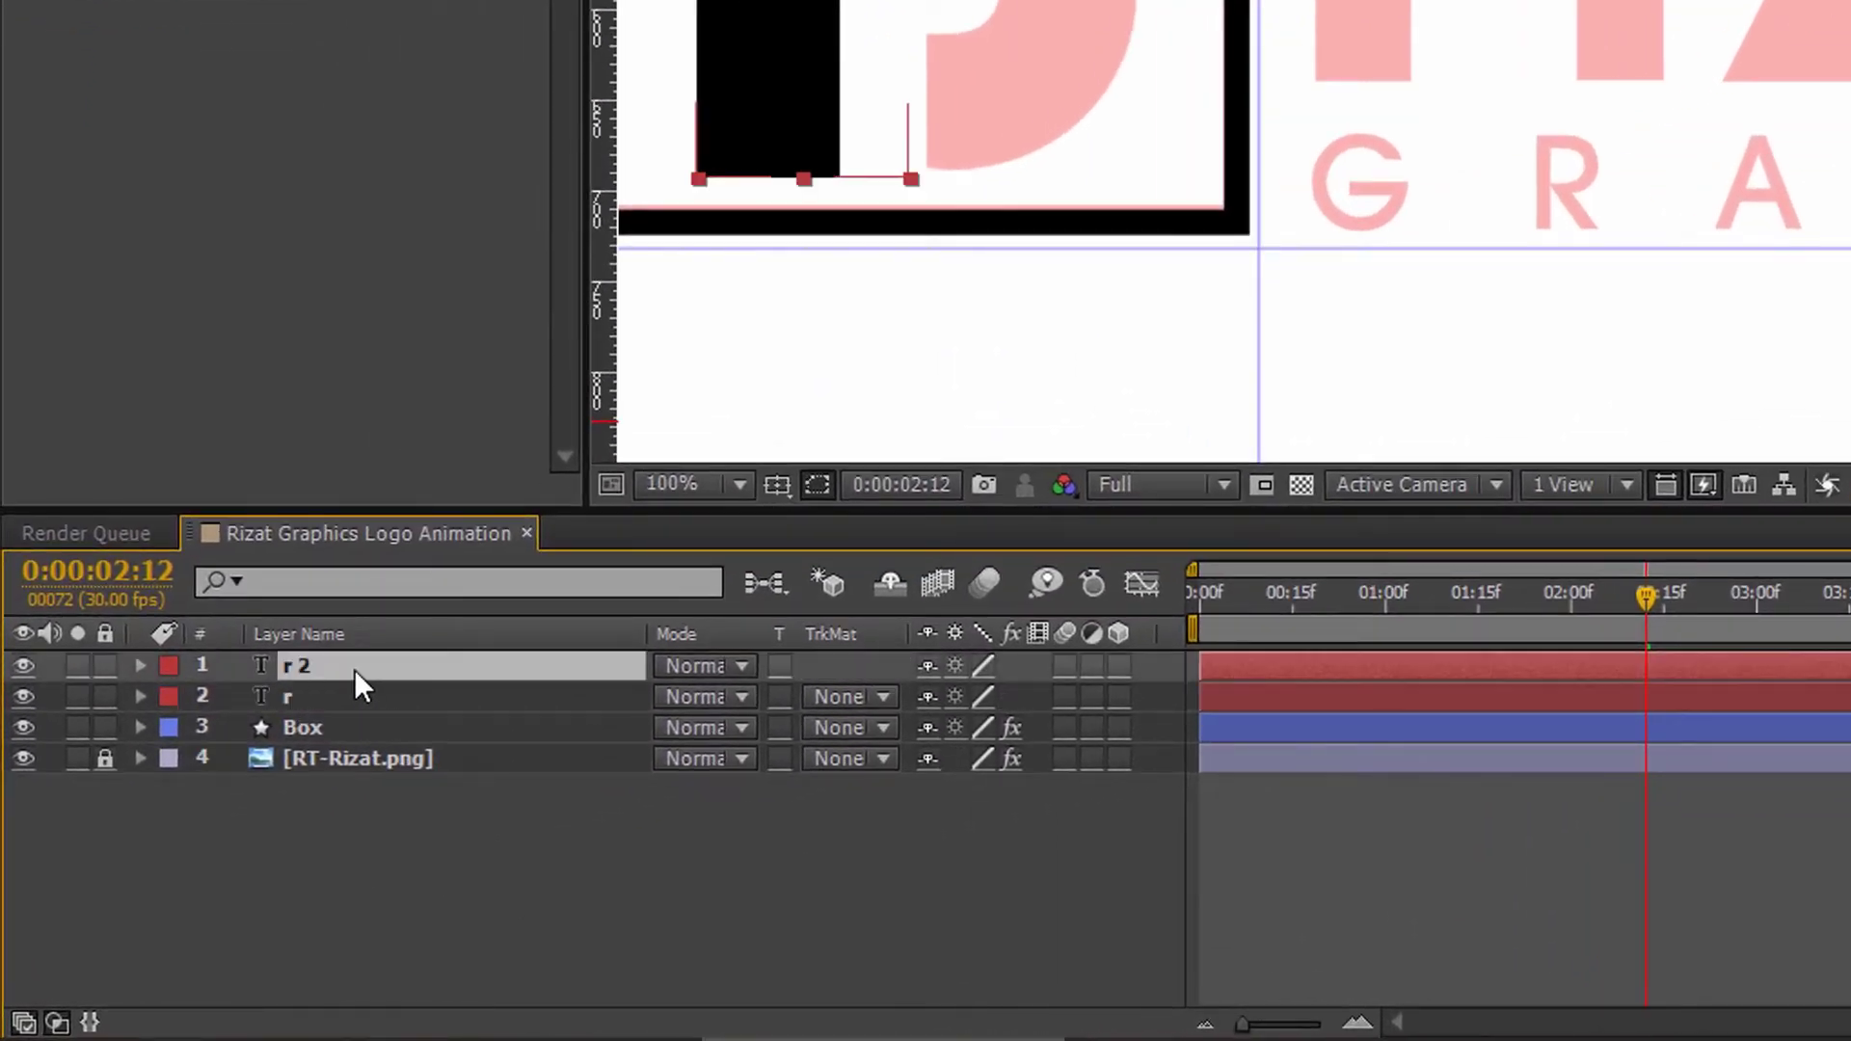
key(Return)
text(t)
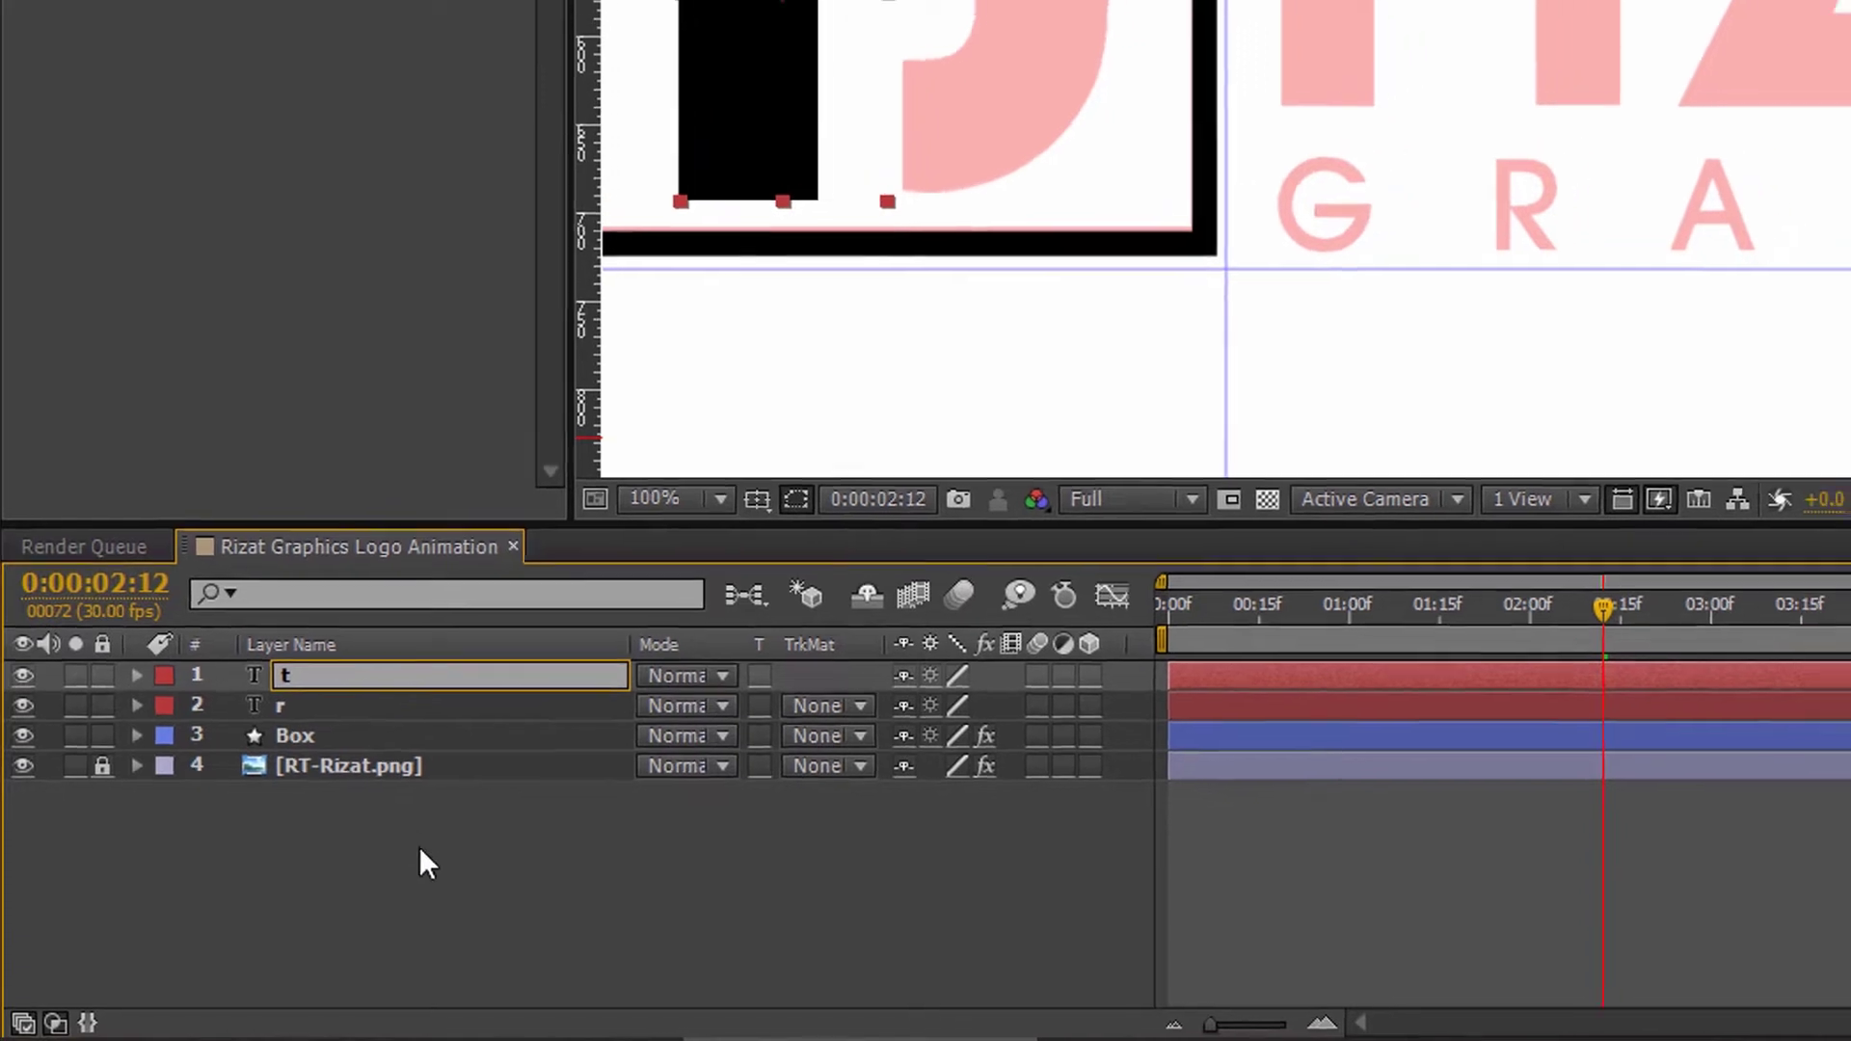
key(Return)
- Move the duplicate to the right of the r and change its letter to t
drag(441, 511, 564, 513)
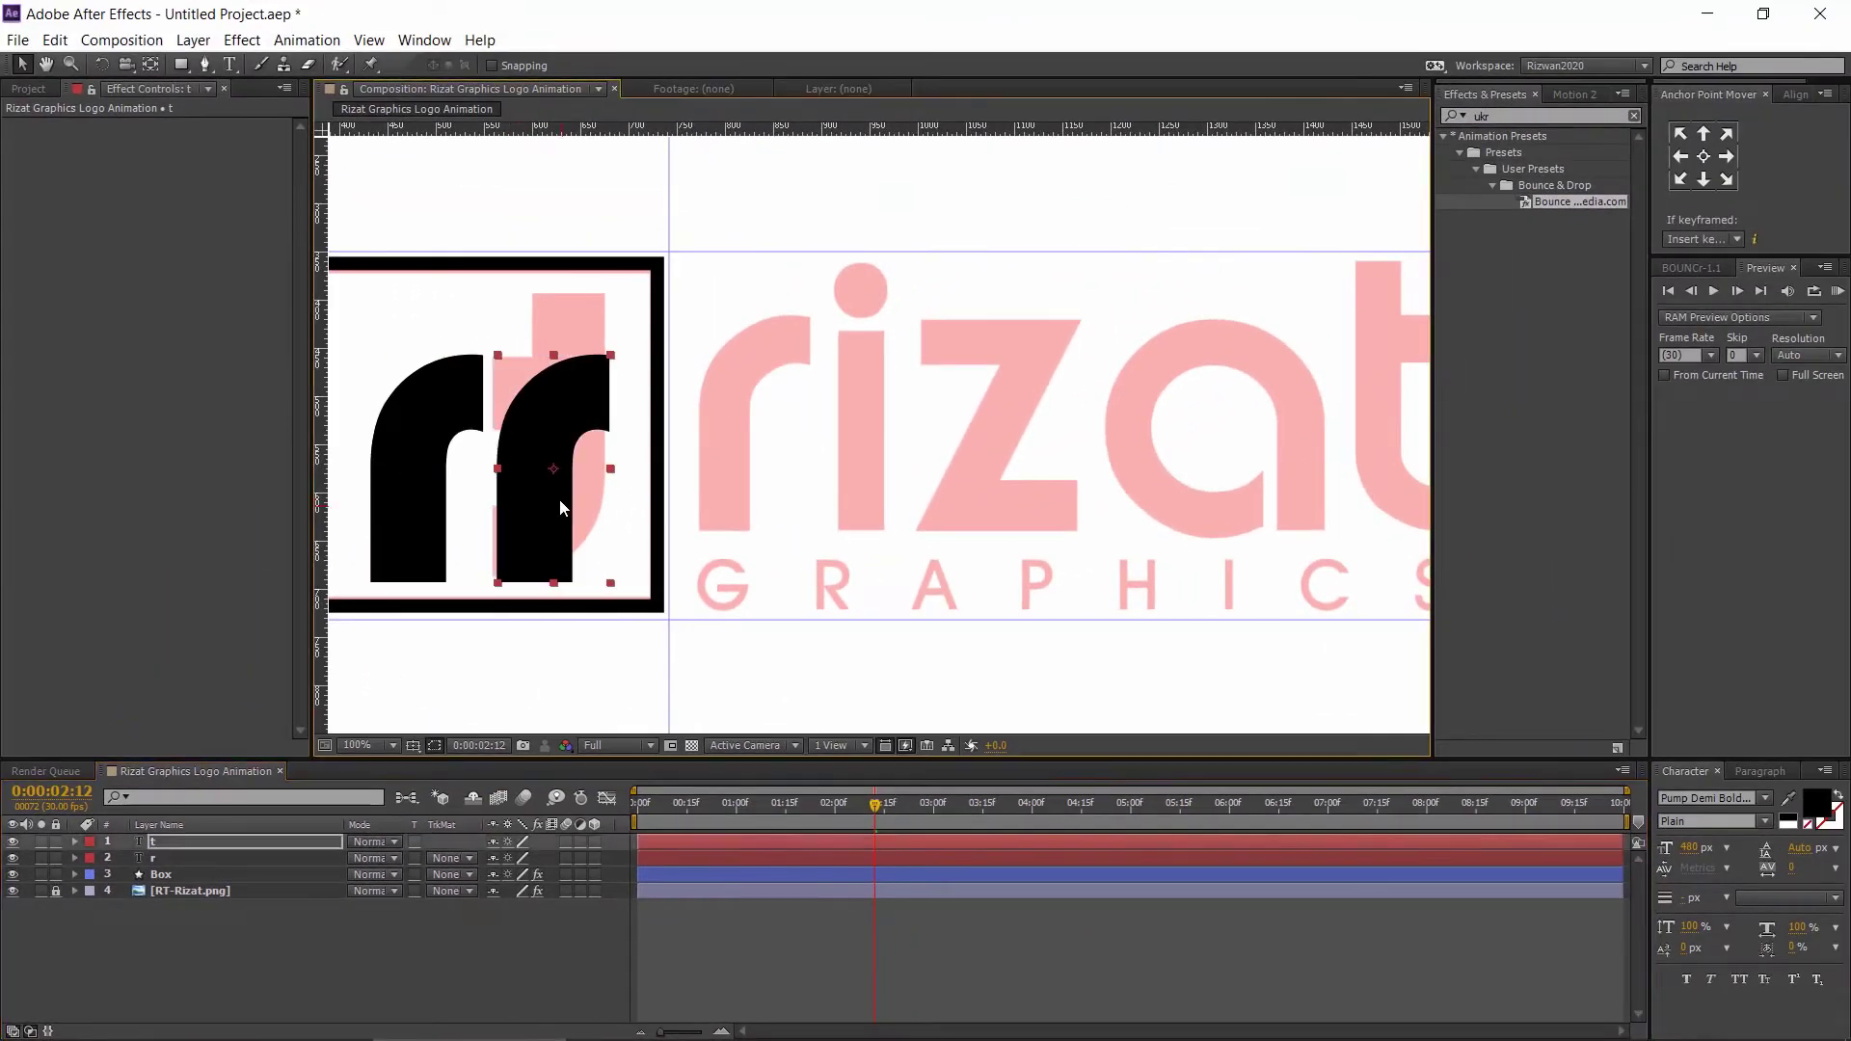
double_click(560, 502)
text(t)
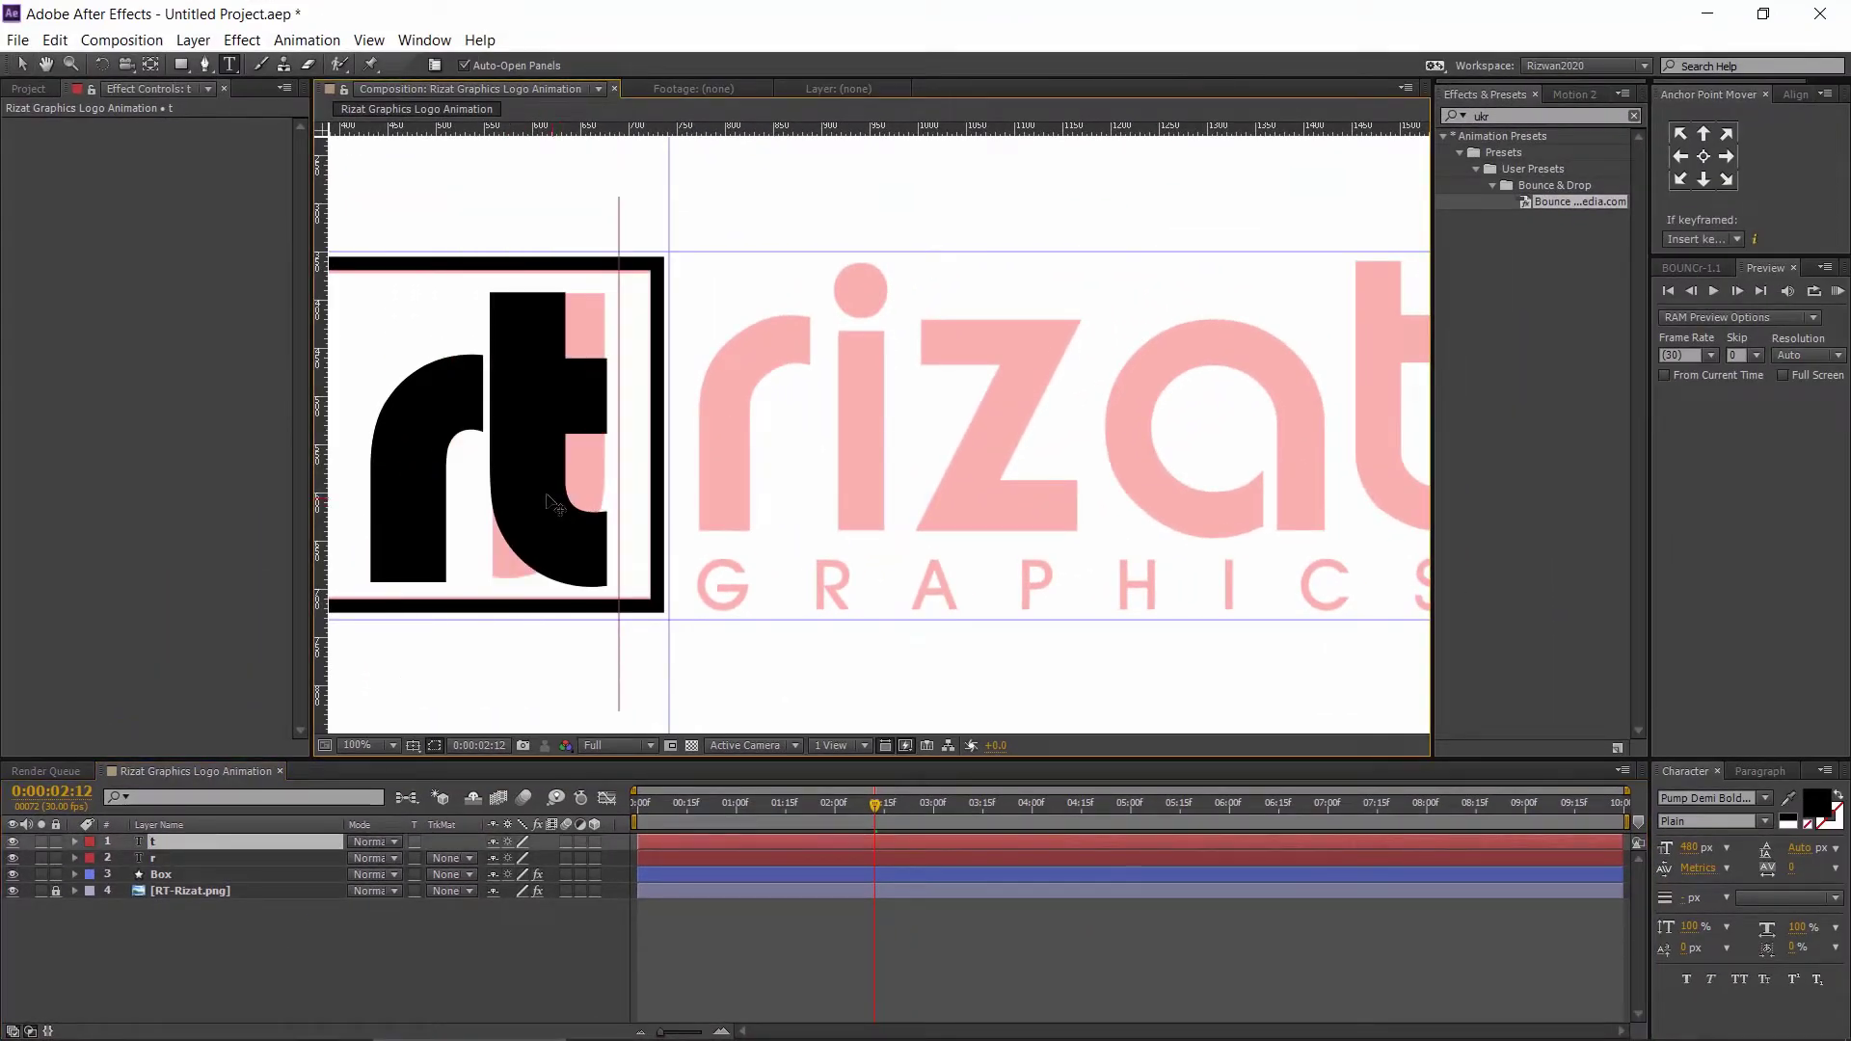
double_click(544, 471)
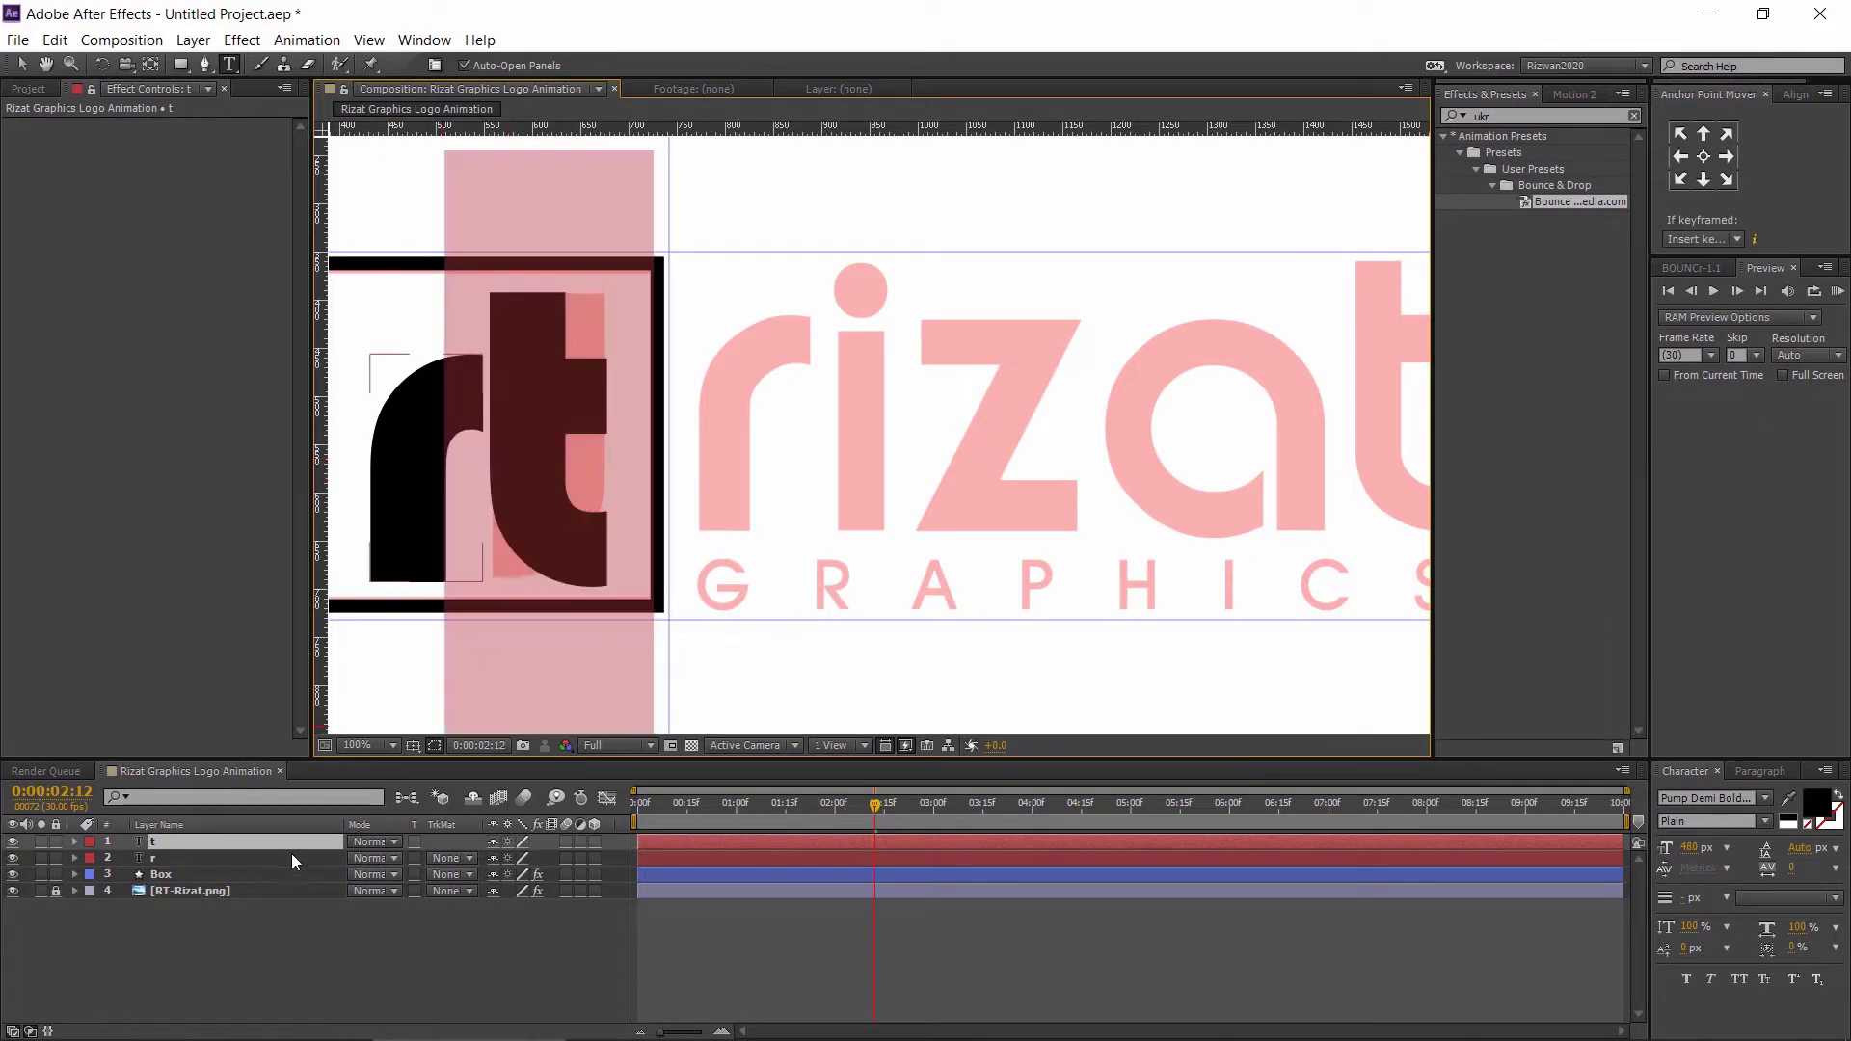
- Flip the t layer horizontally to match the logo's t
right_click(291, 841)
mouse_move(430, 147)
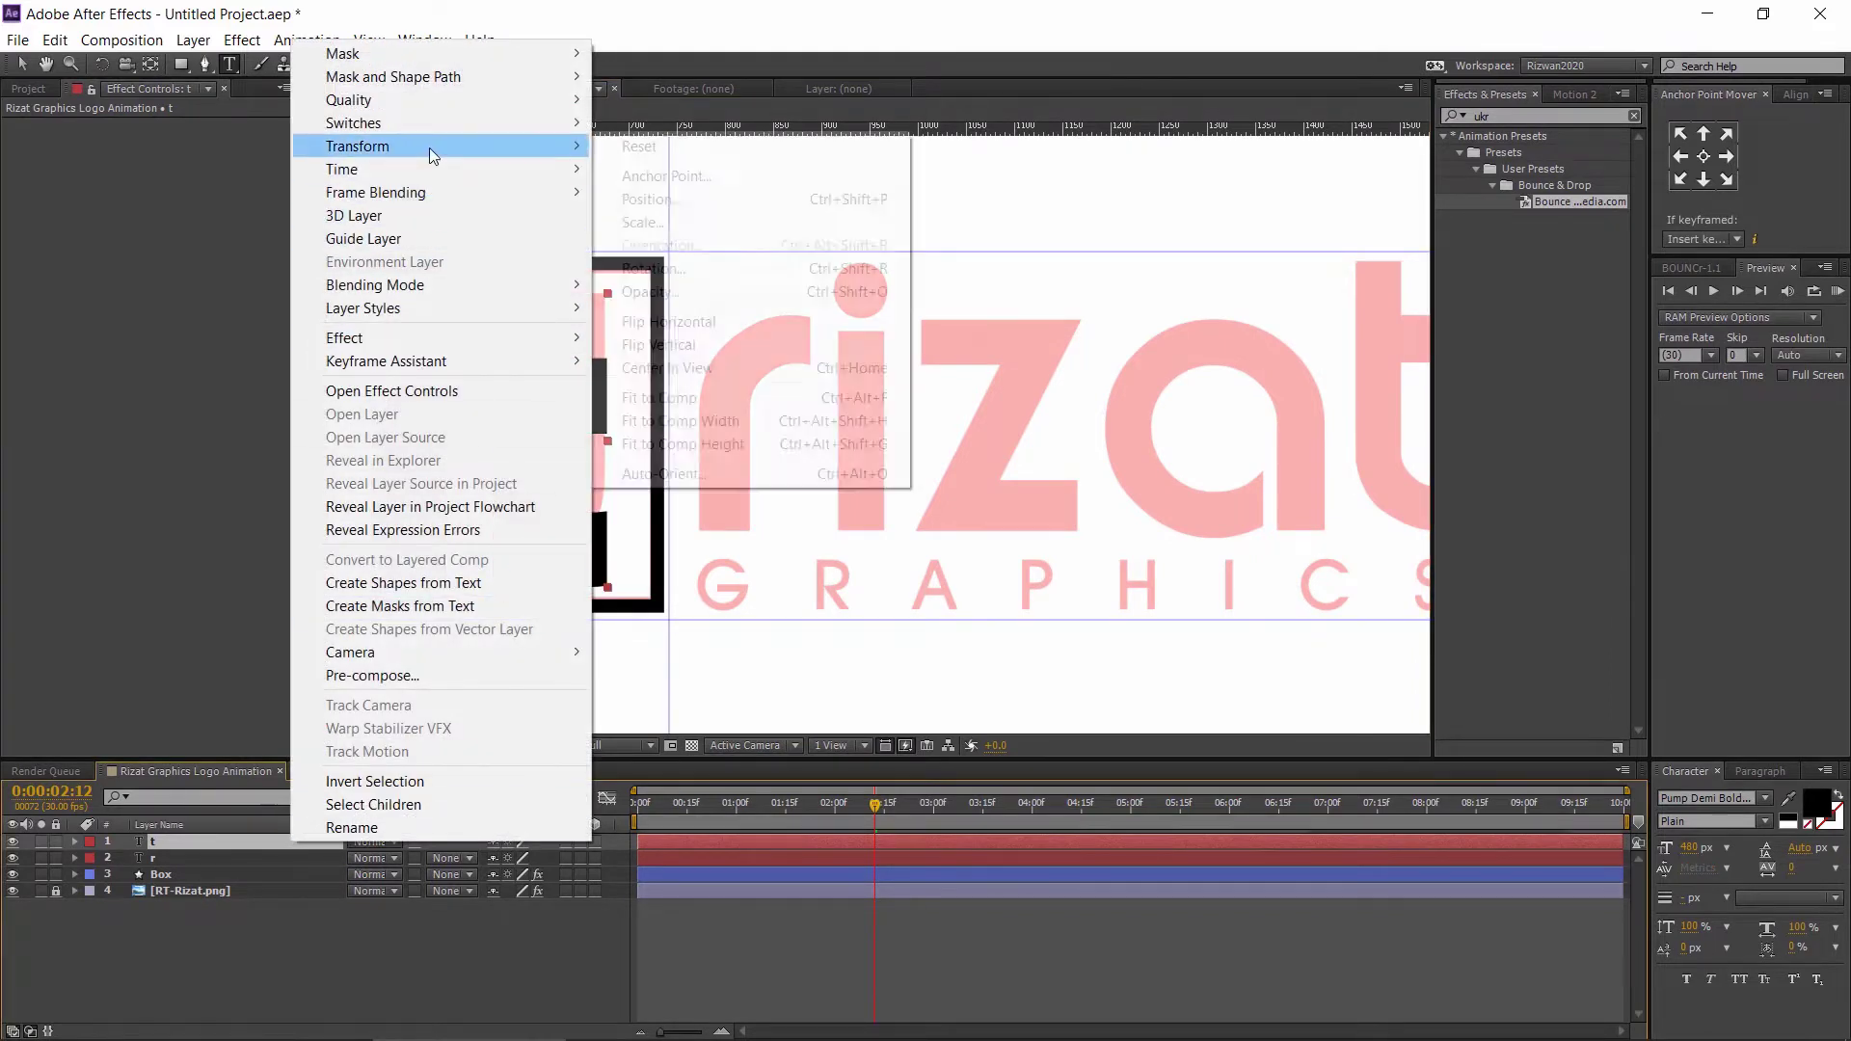
click(738, 321)
- Nudge the t slightly left and centre its anchor point on its shape
click(34, 64)
drag(555, 434, 548, 442)
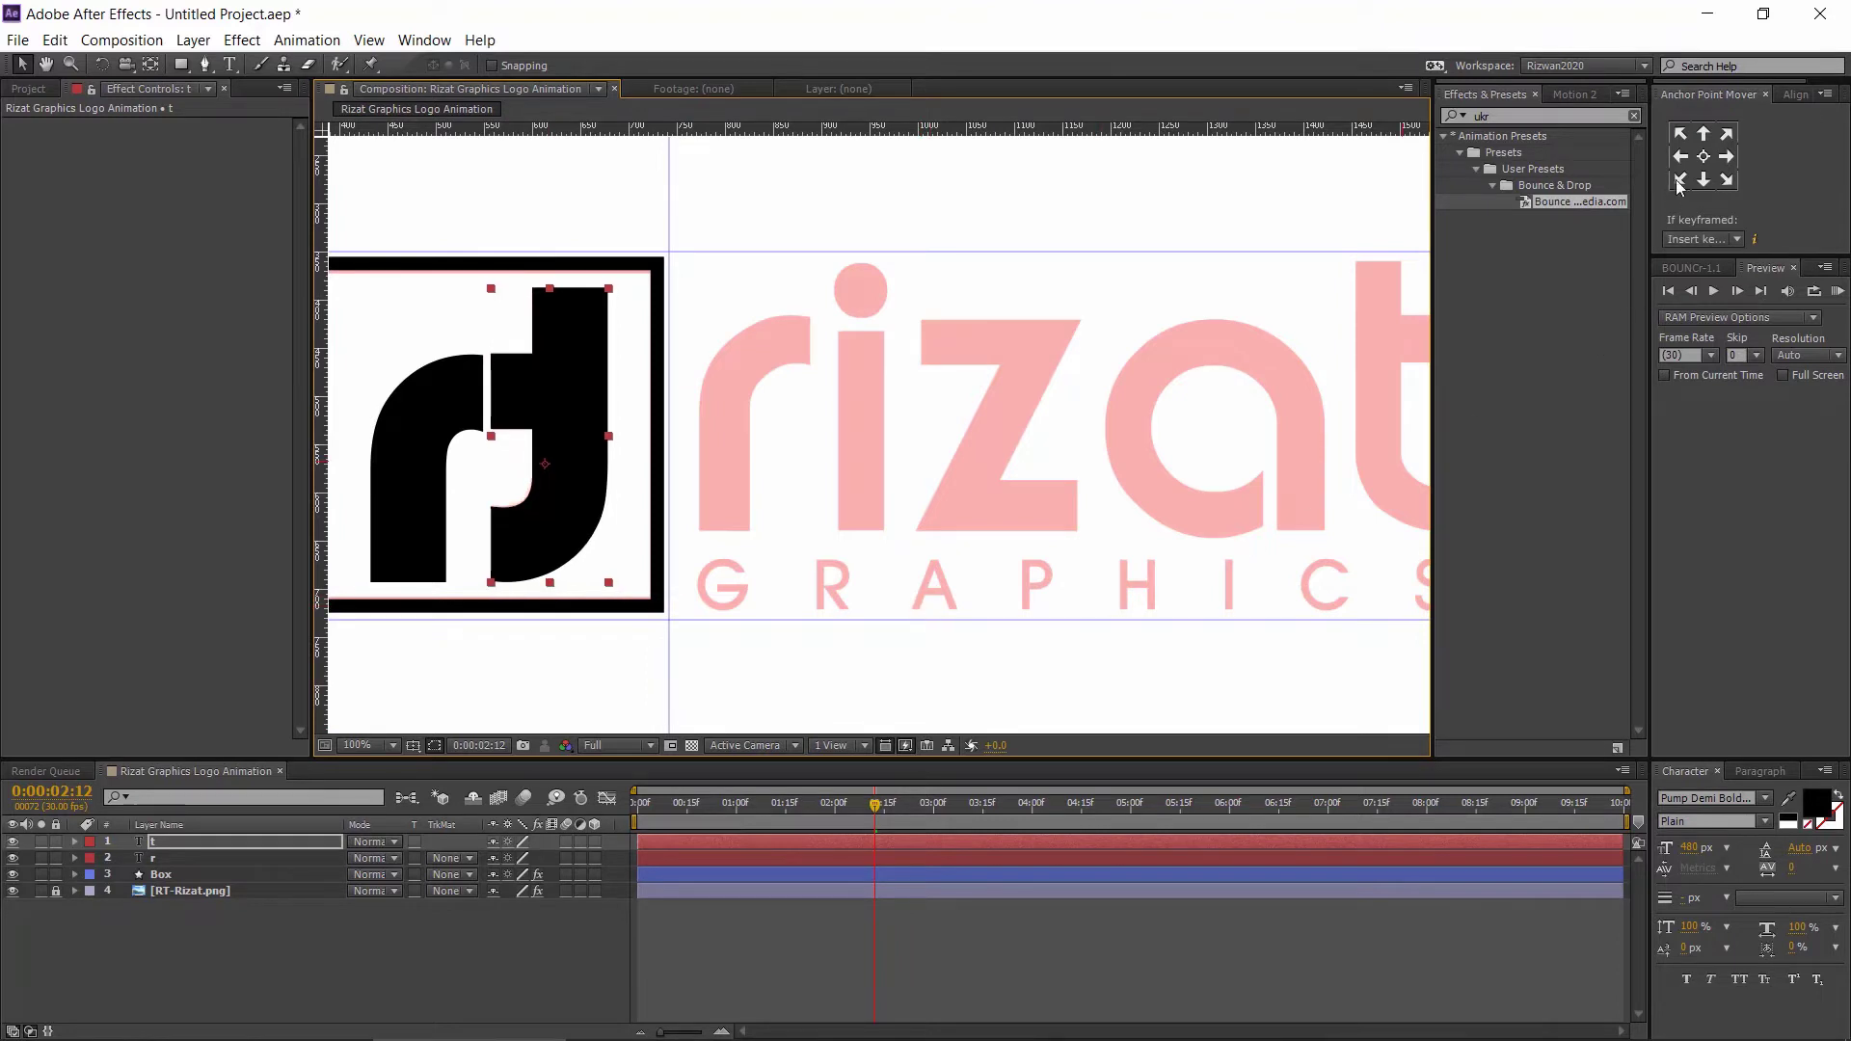
click(1704, 156)
- Rename the t and r layers to T and R
click(640, 691)
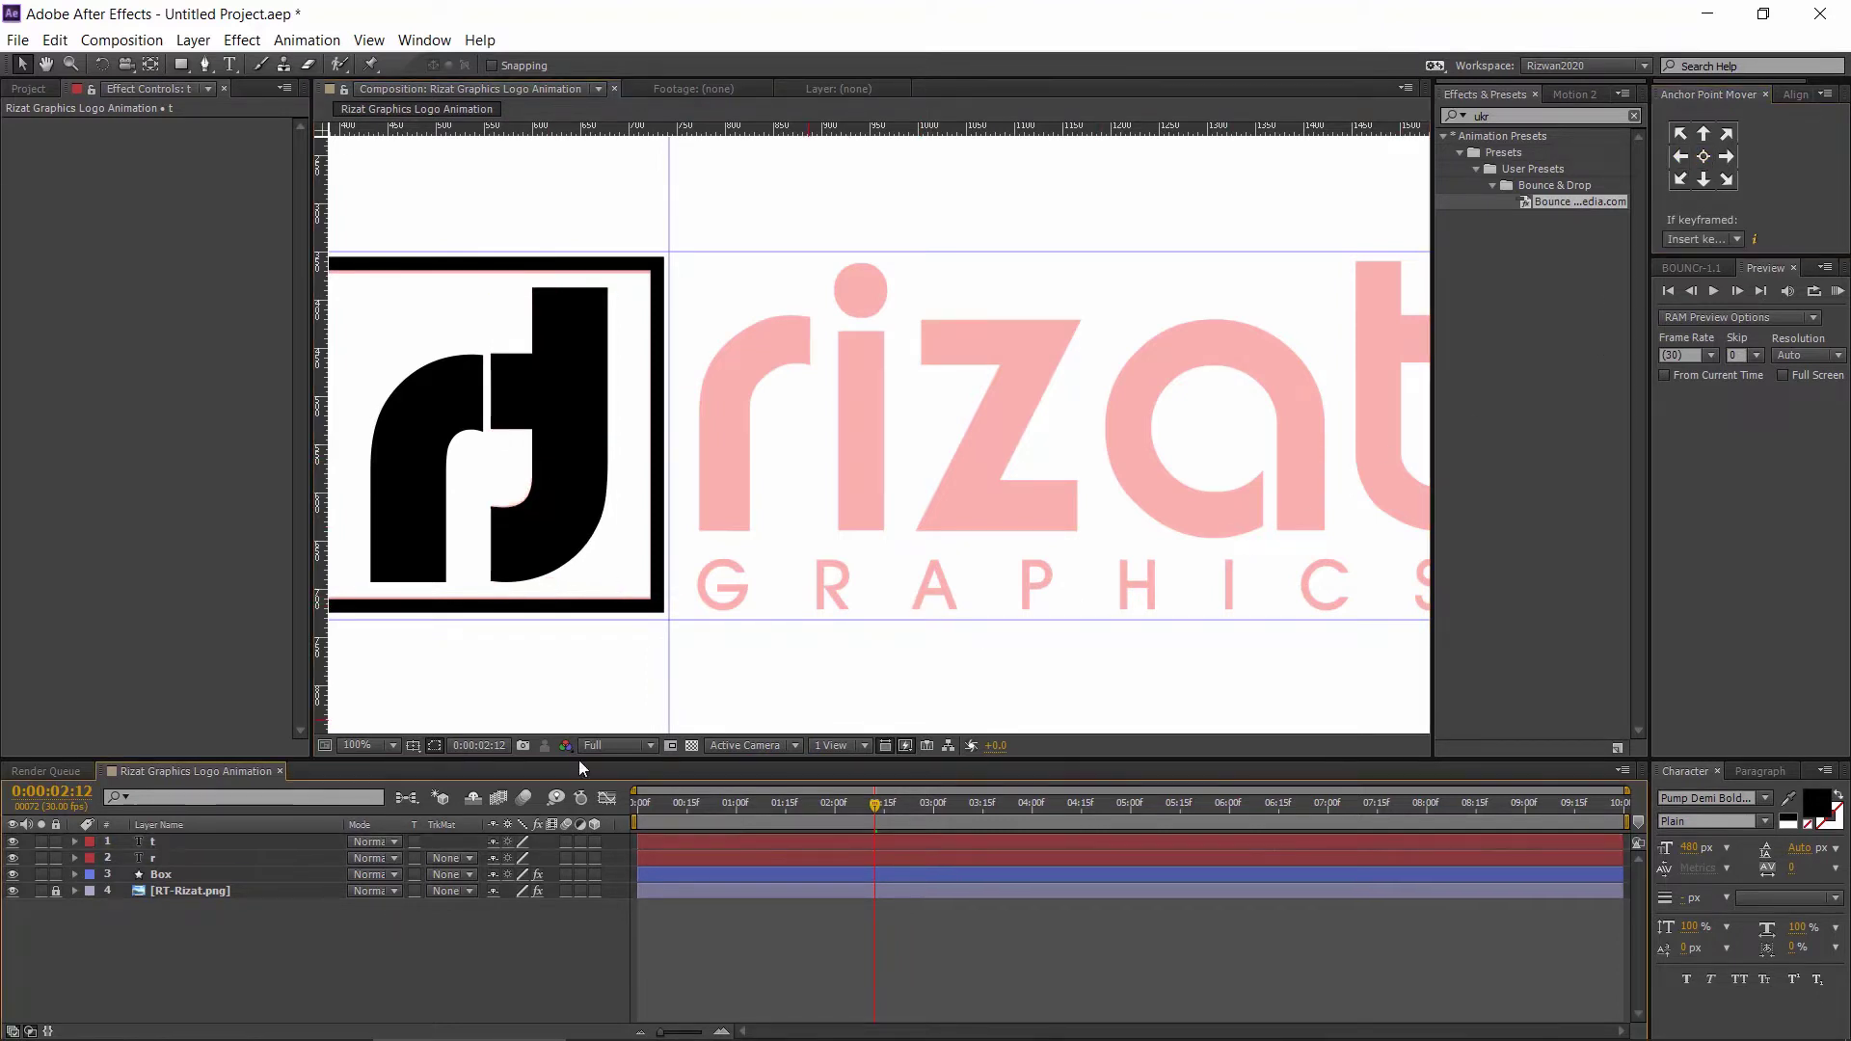
scroll(640, 690, down, 2)
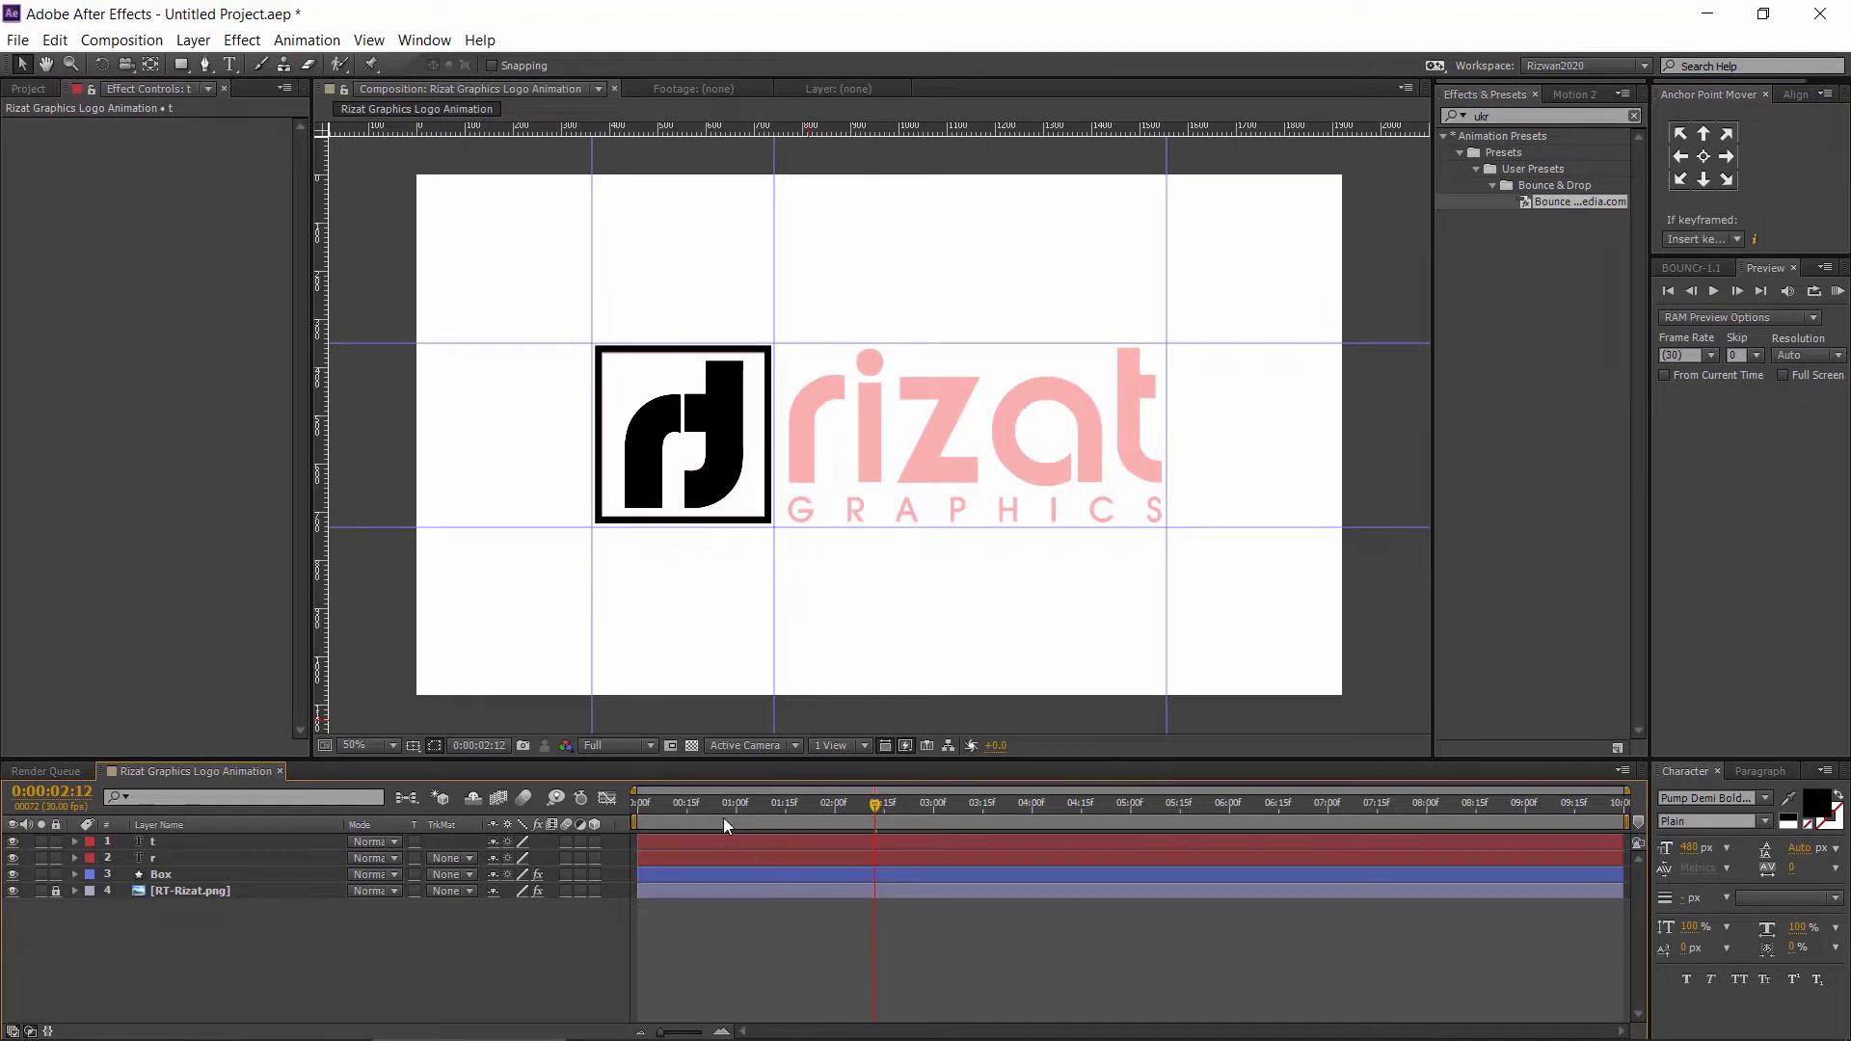
click(158, 840)
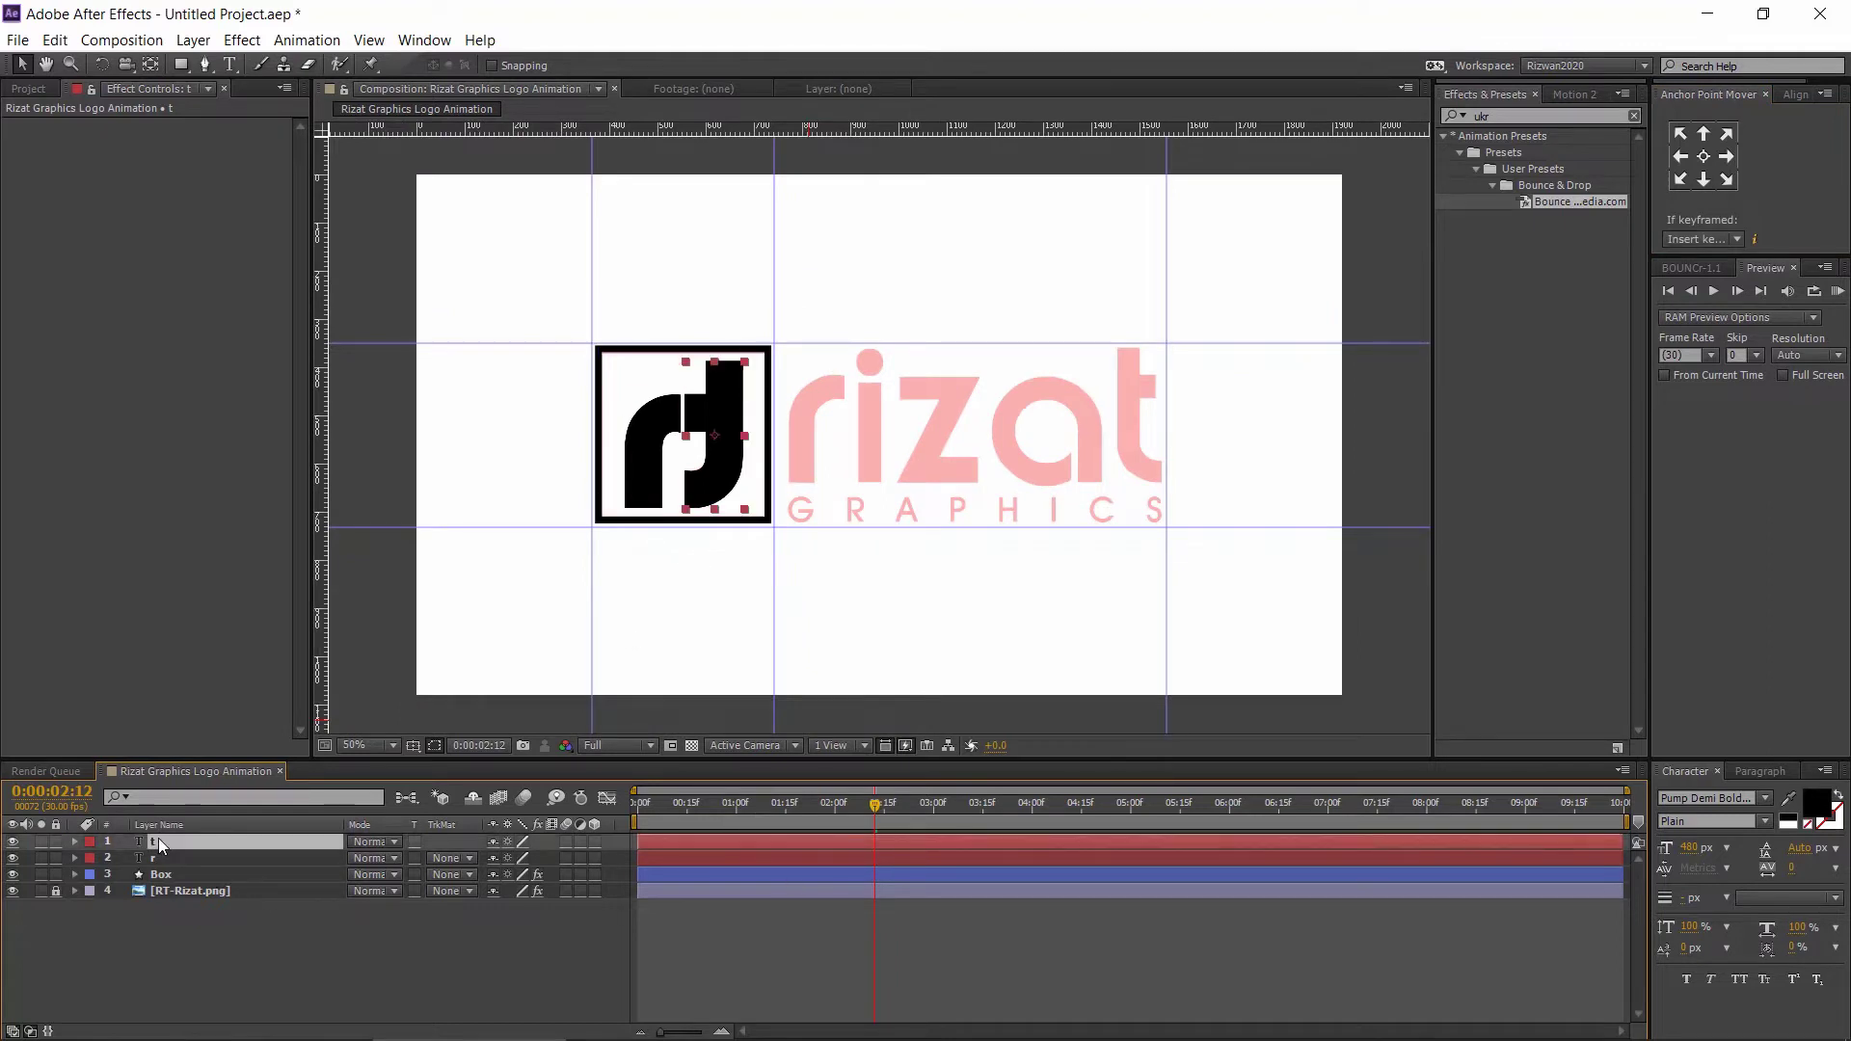
key(Return)
text(T)
click(163, 858)
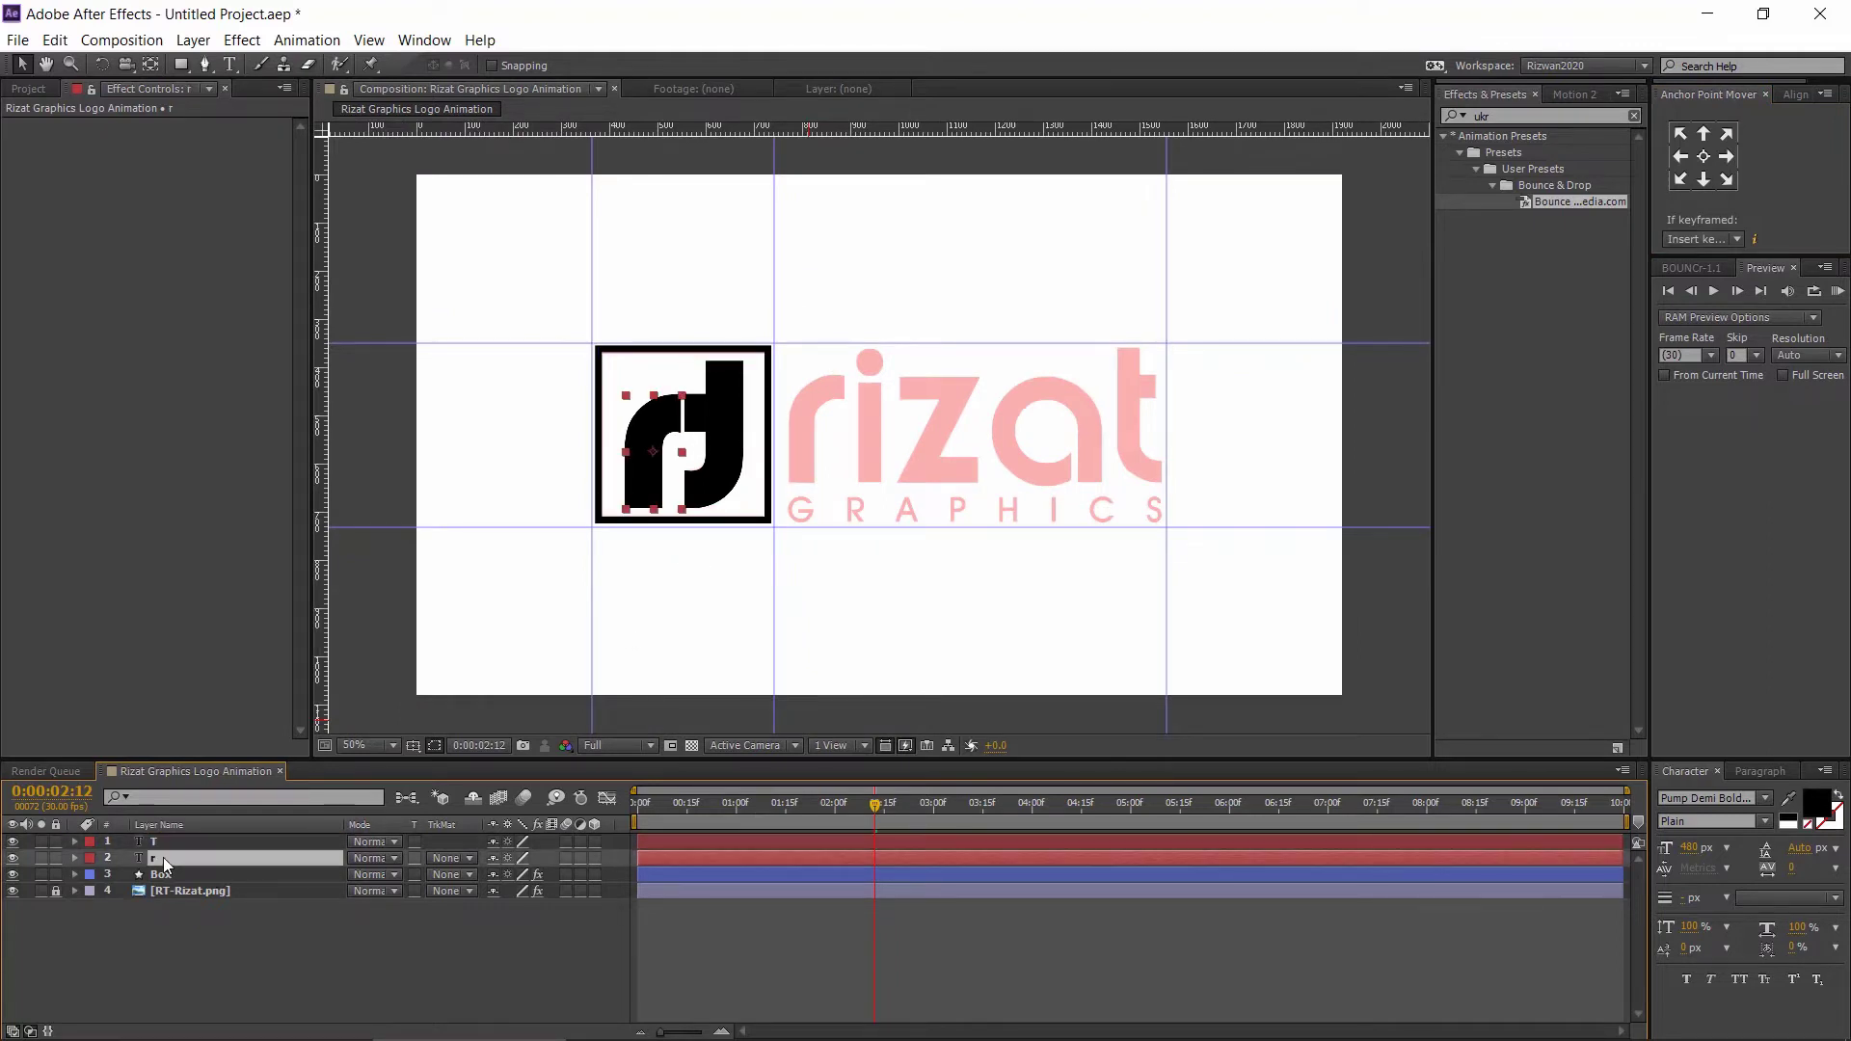
key(Return)
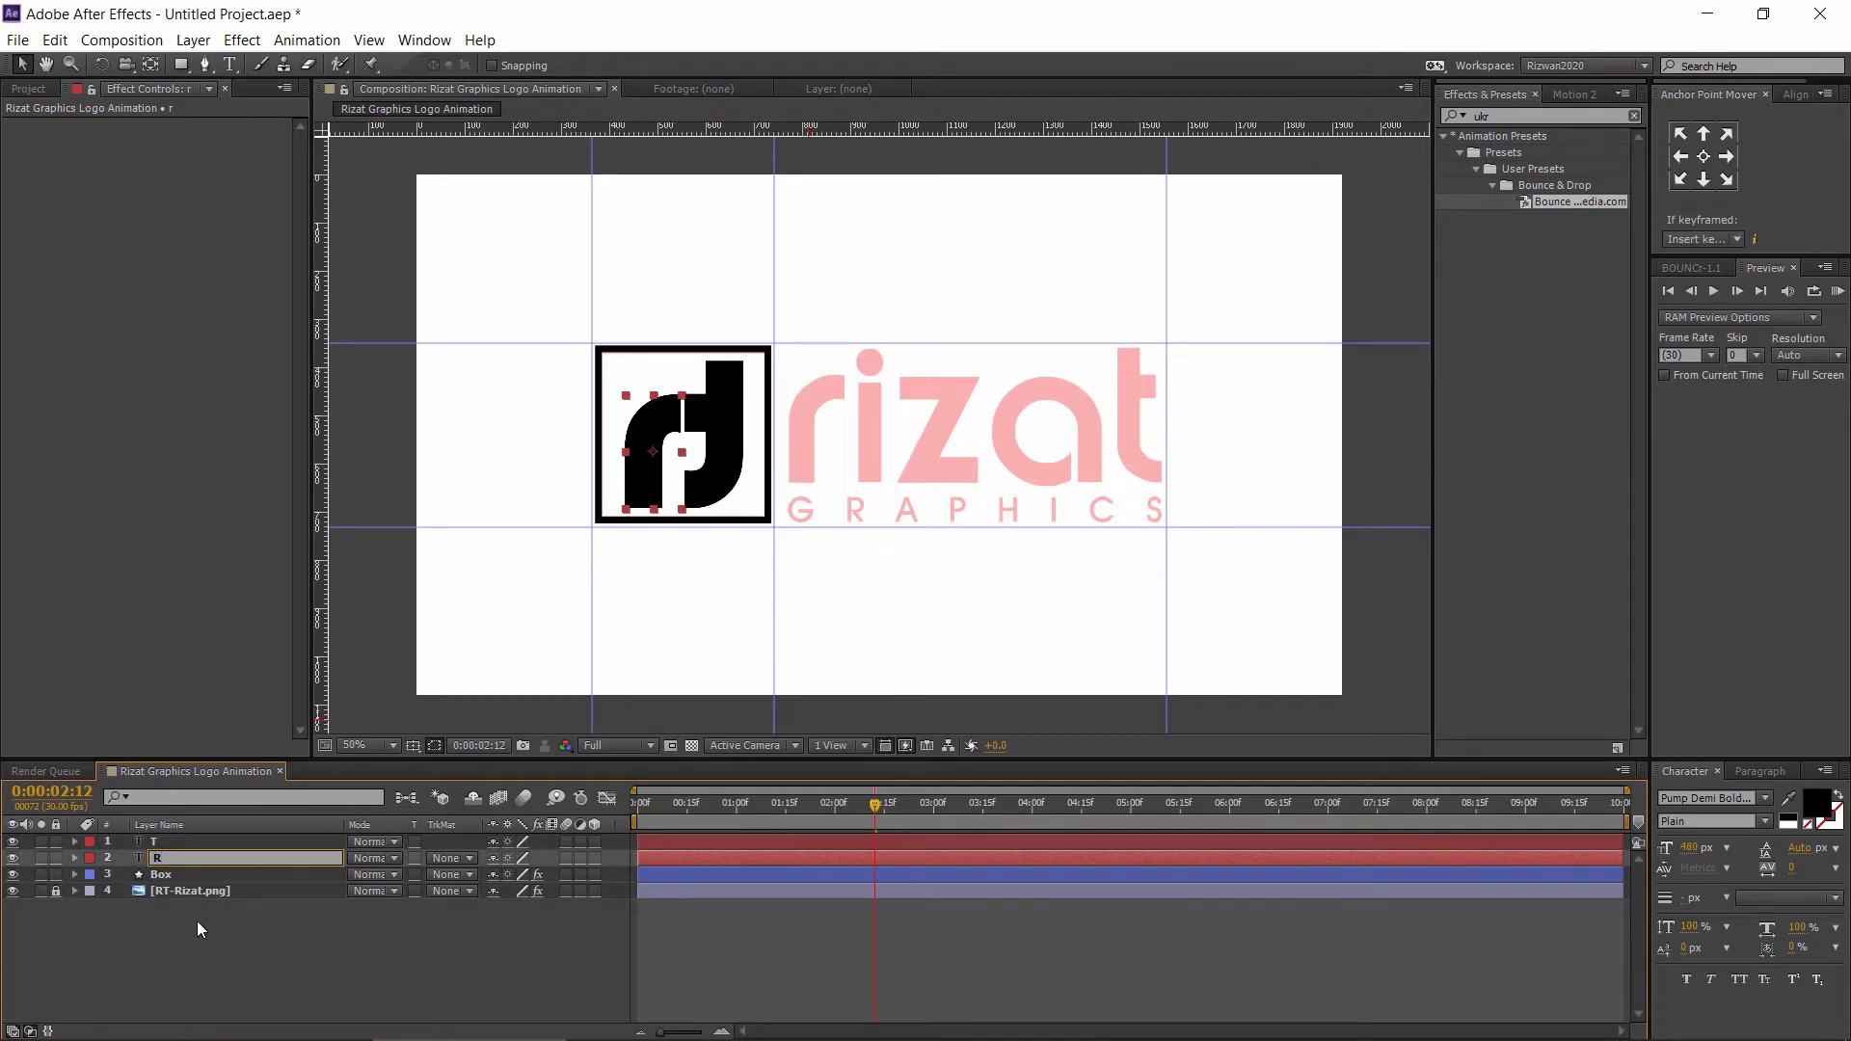
text(R)
click(197, 922)
- Select T and R and shift their layer bars to start at 0:00:01:26
click(733, 835)
shift+click(732, 858)
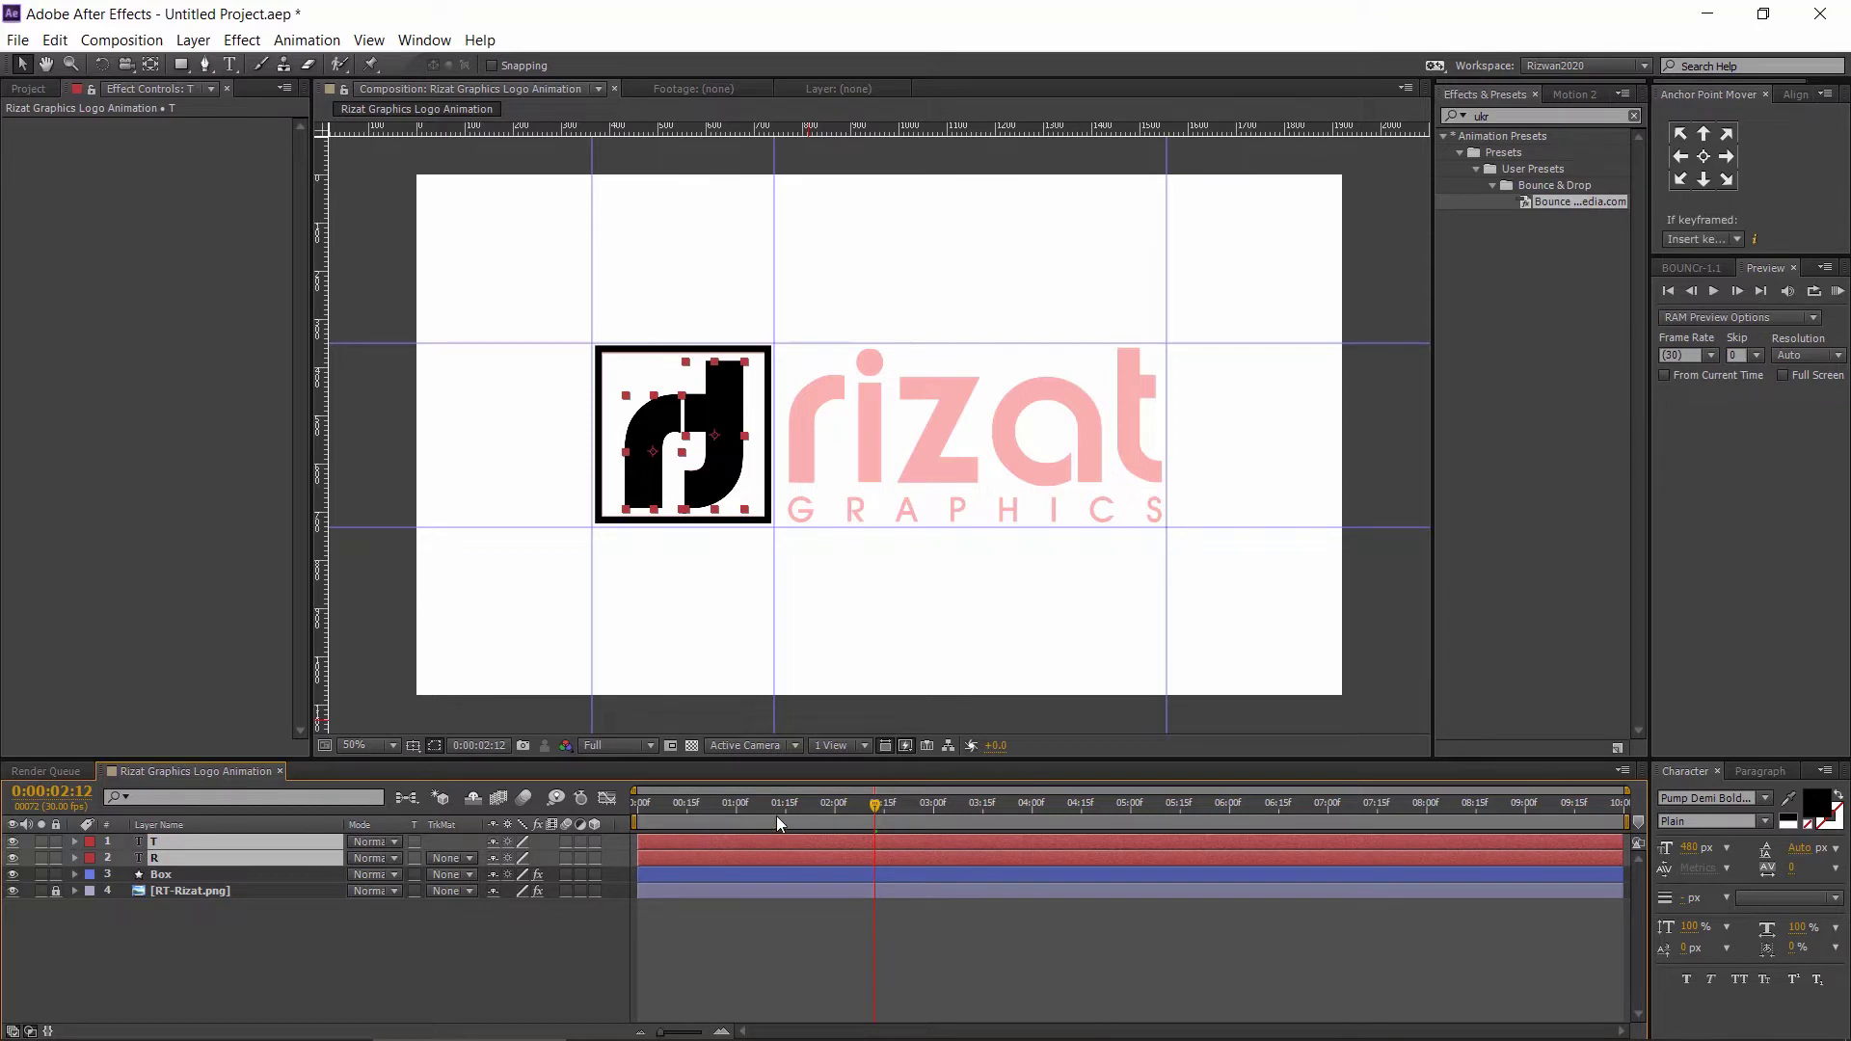
drag(772, 806, 977, 871)
- Keyframe T's Position at 1:26 and 2:15, starting T above the box
click(876, 914)
click(841, 836)
key(p)
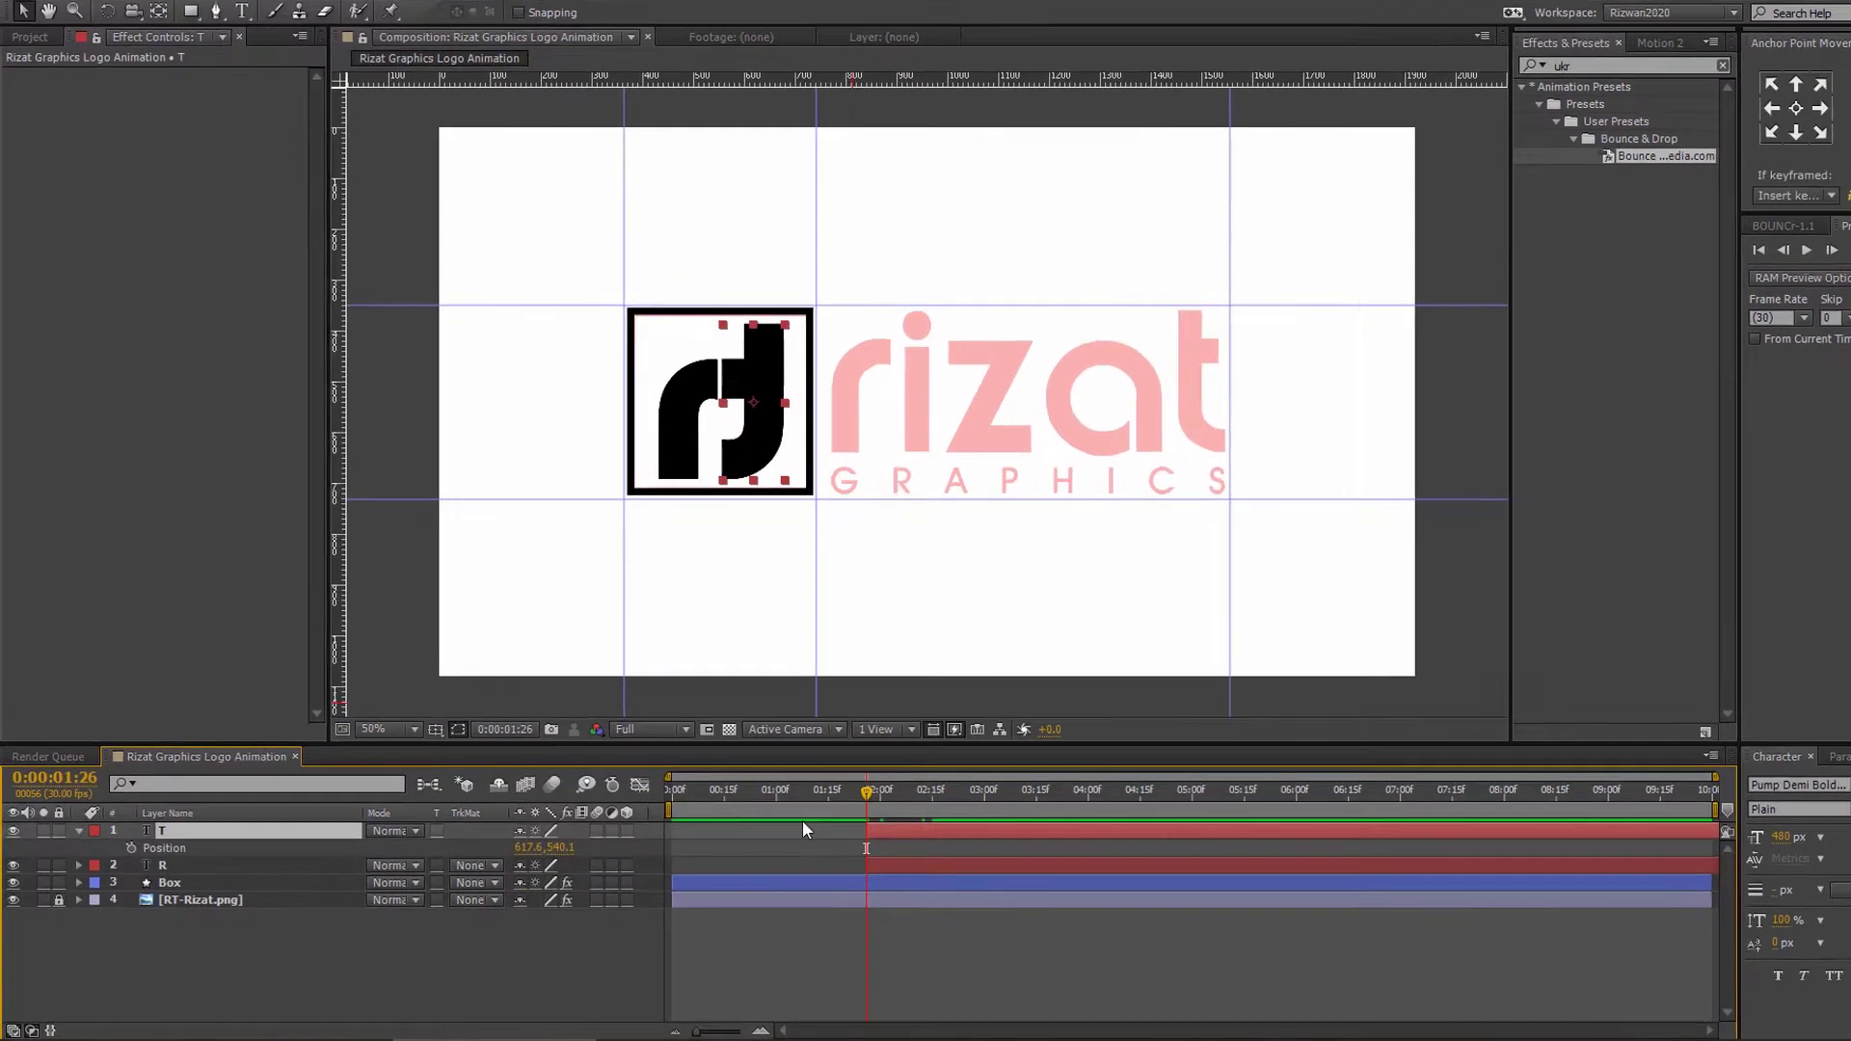
click(131, 848)
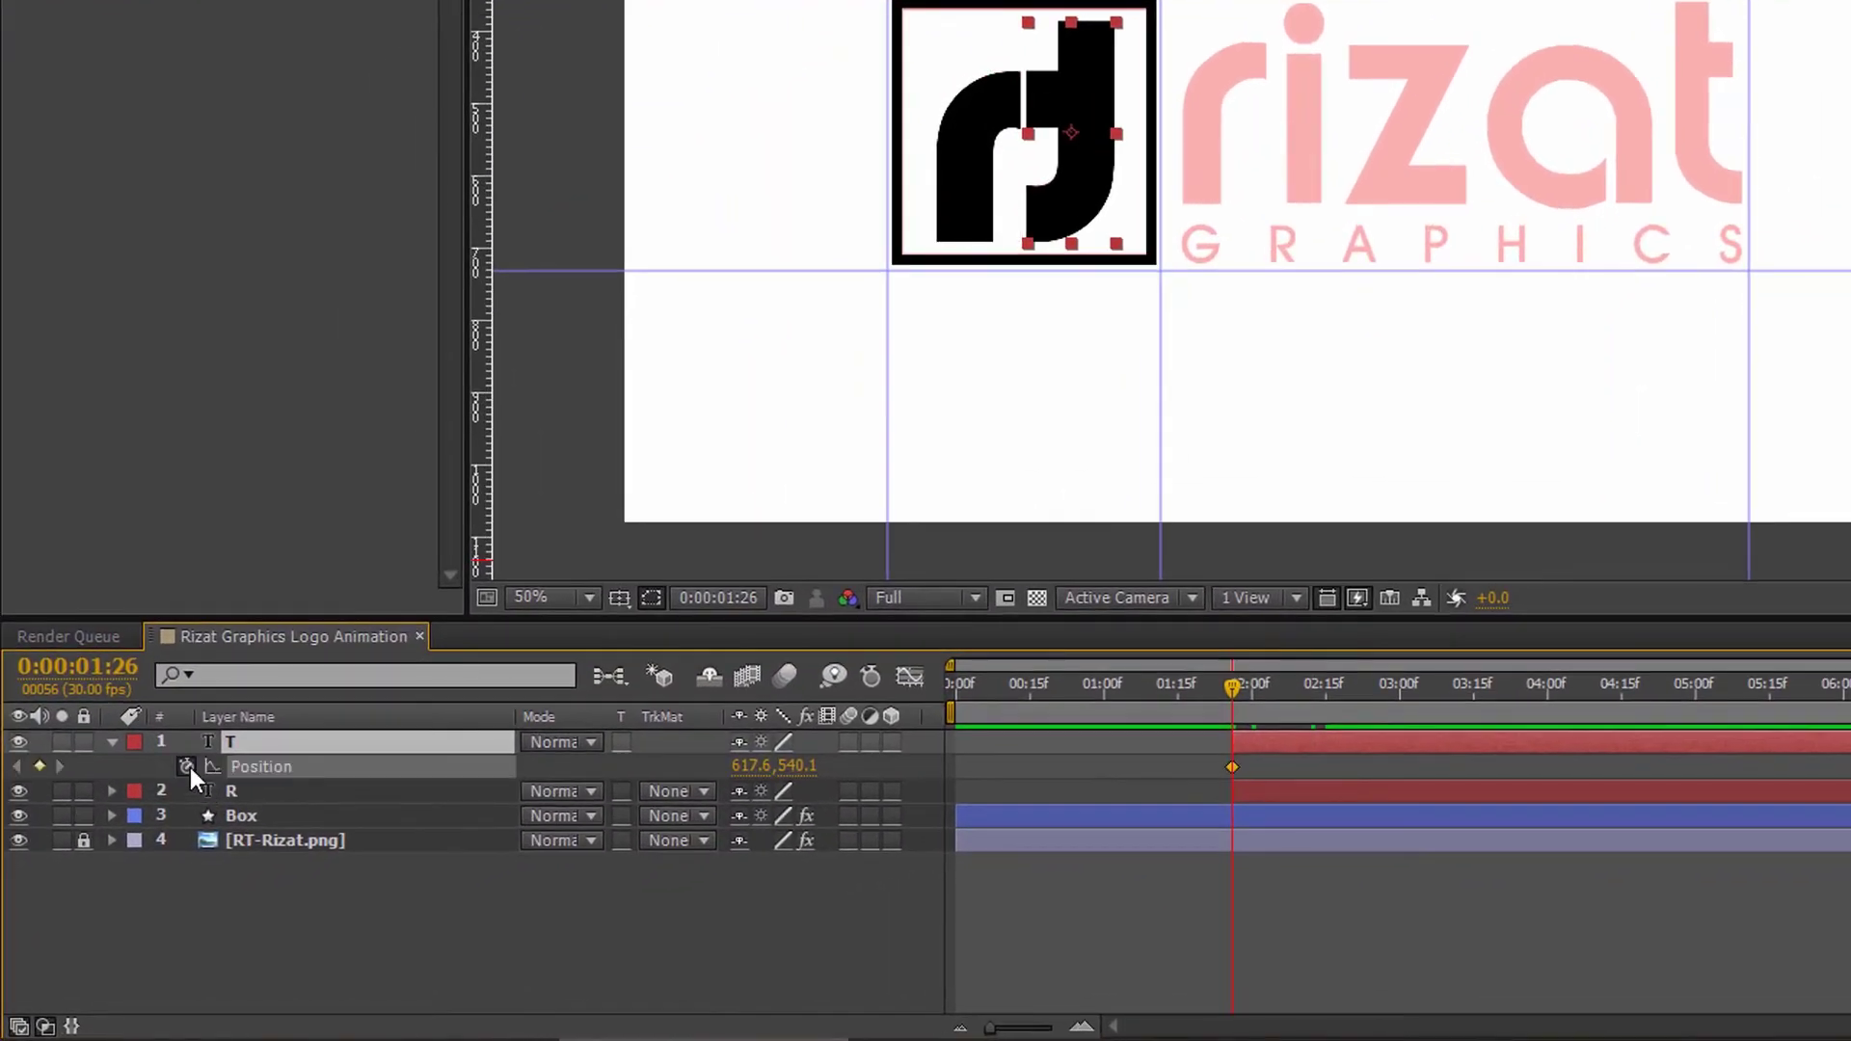
click(1327, 686)
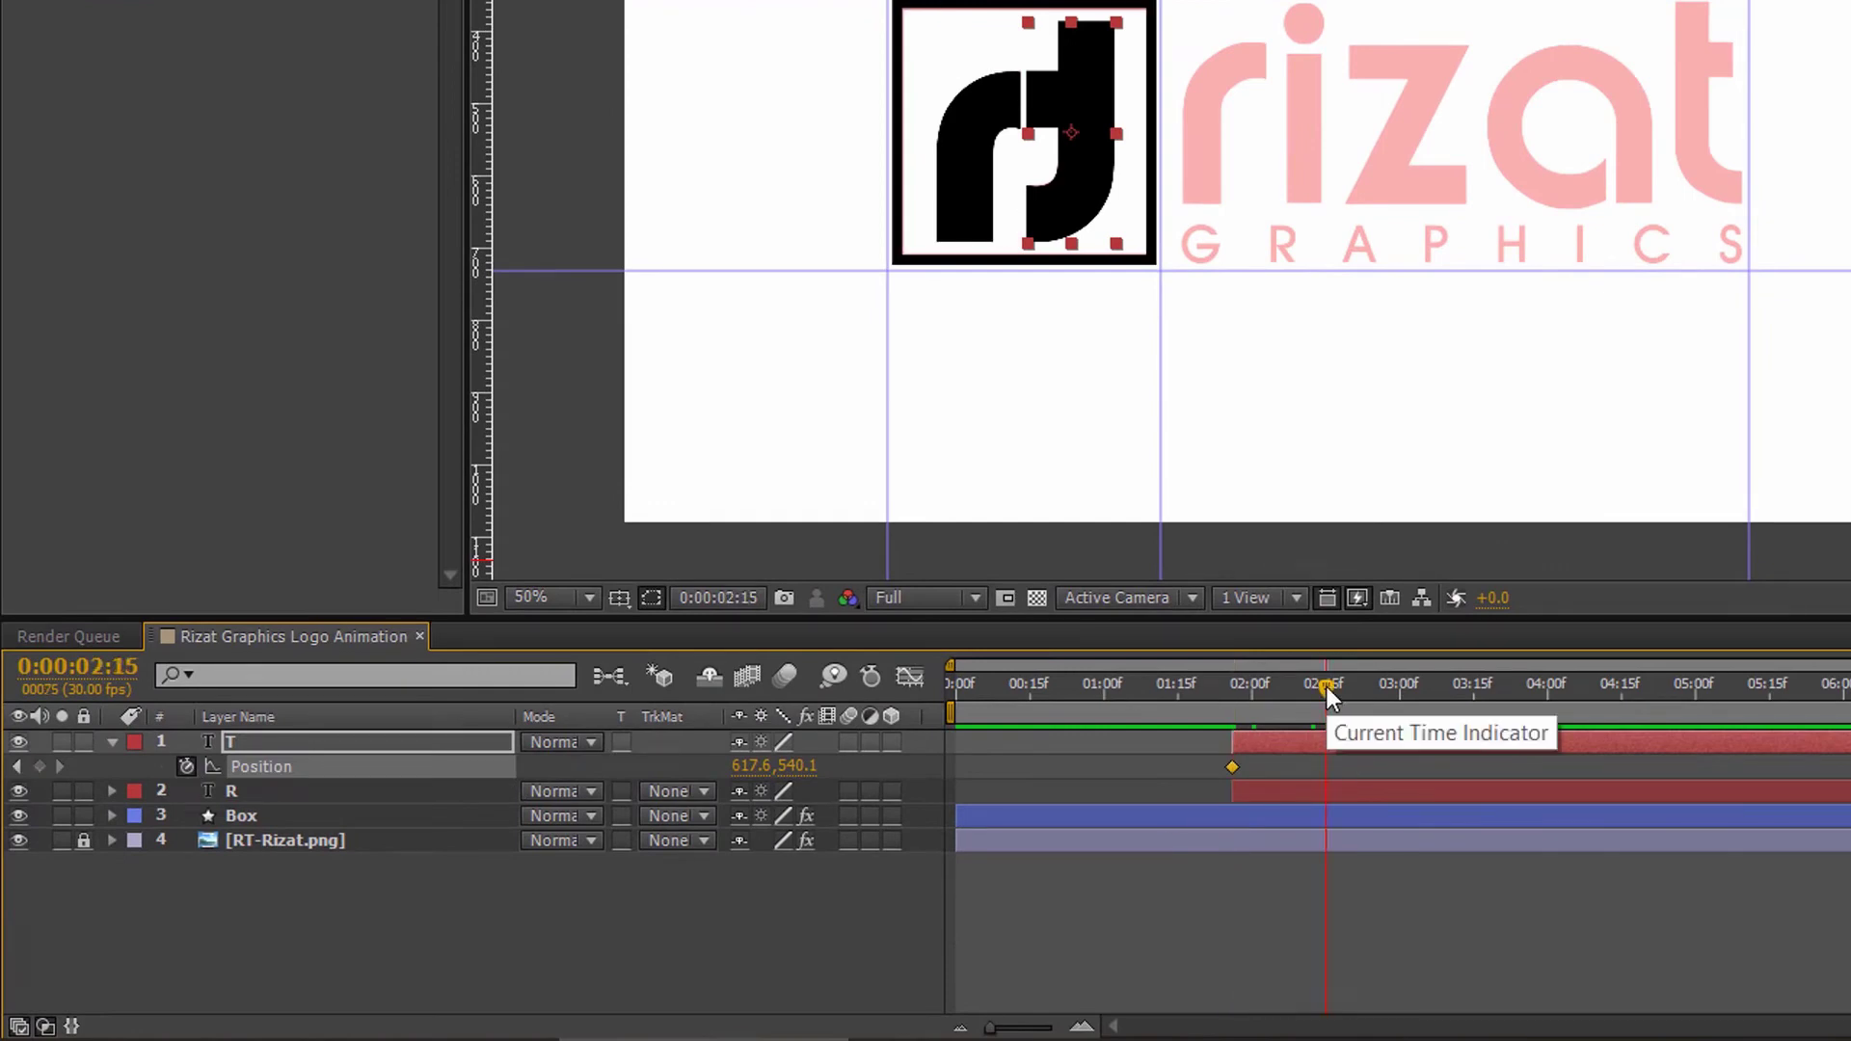
click(38, 766)
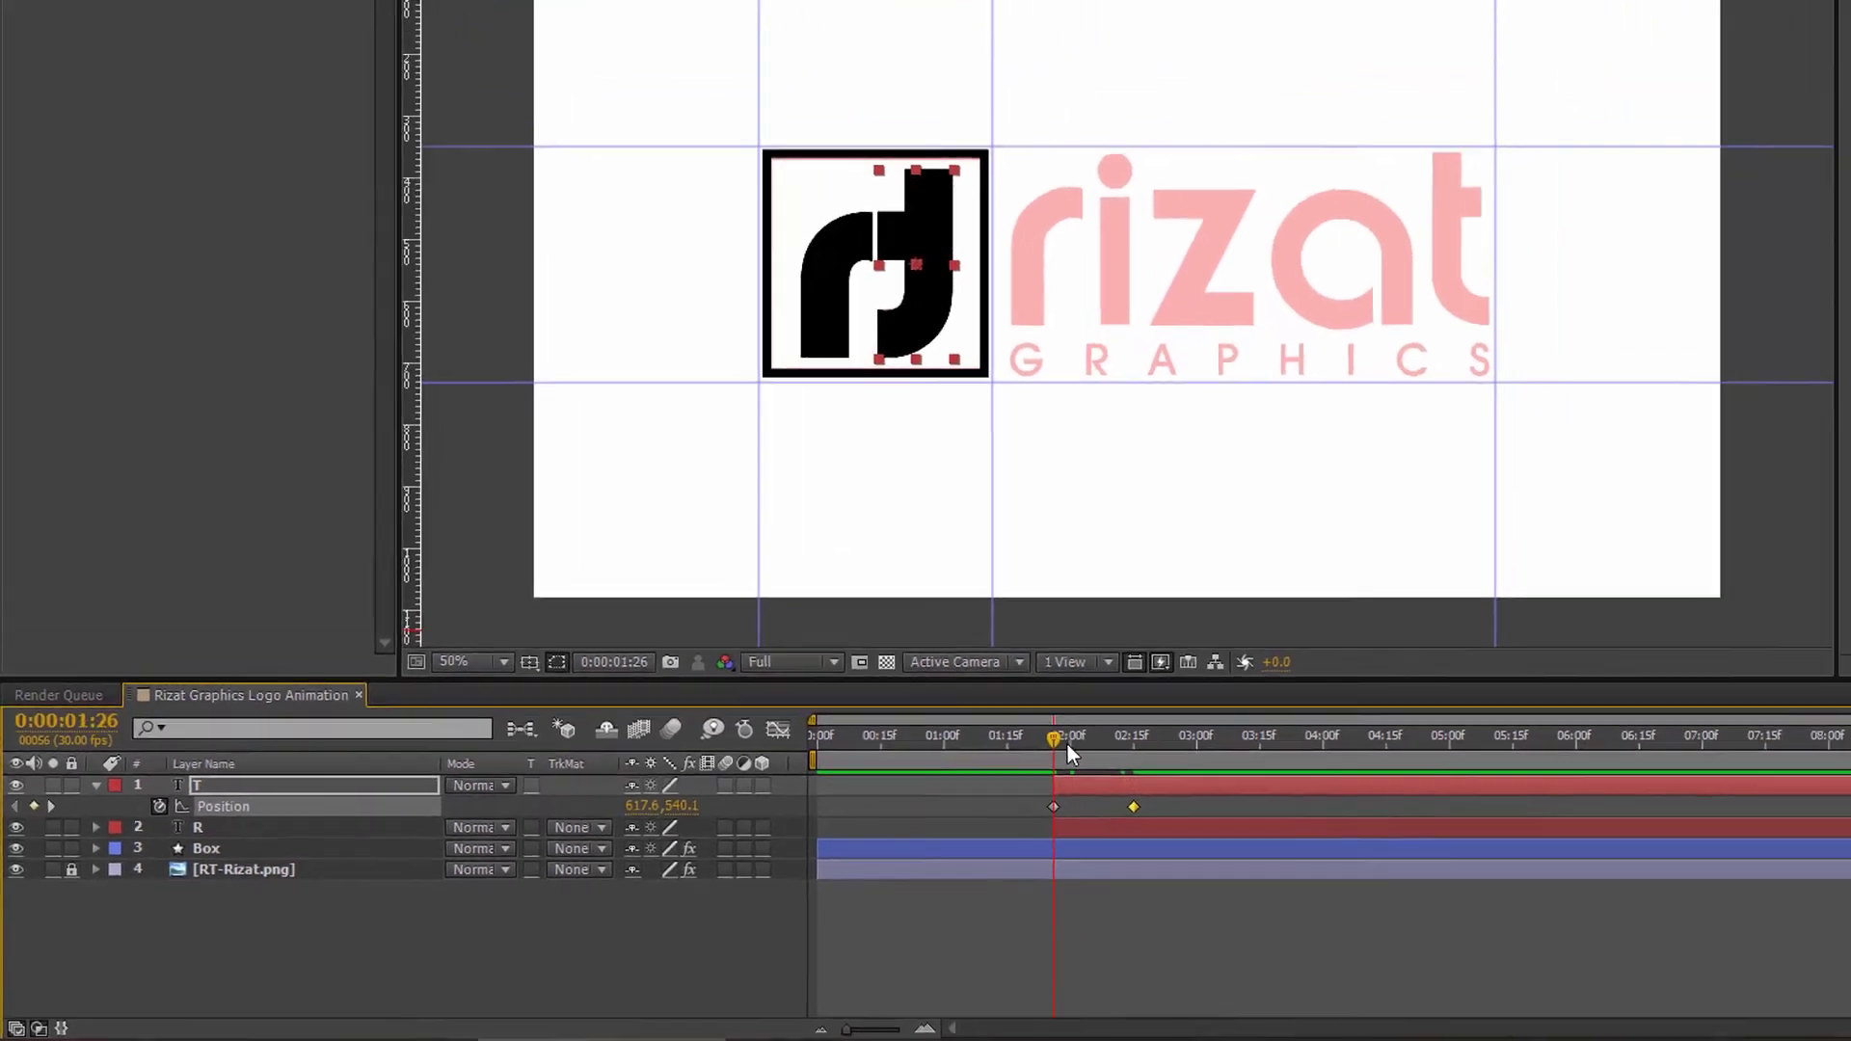
key(j)
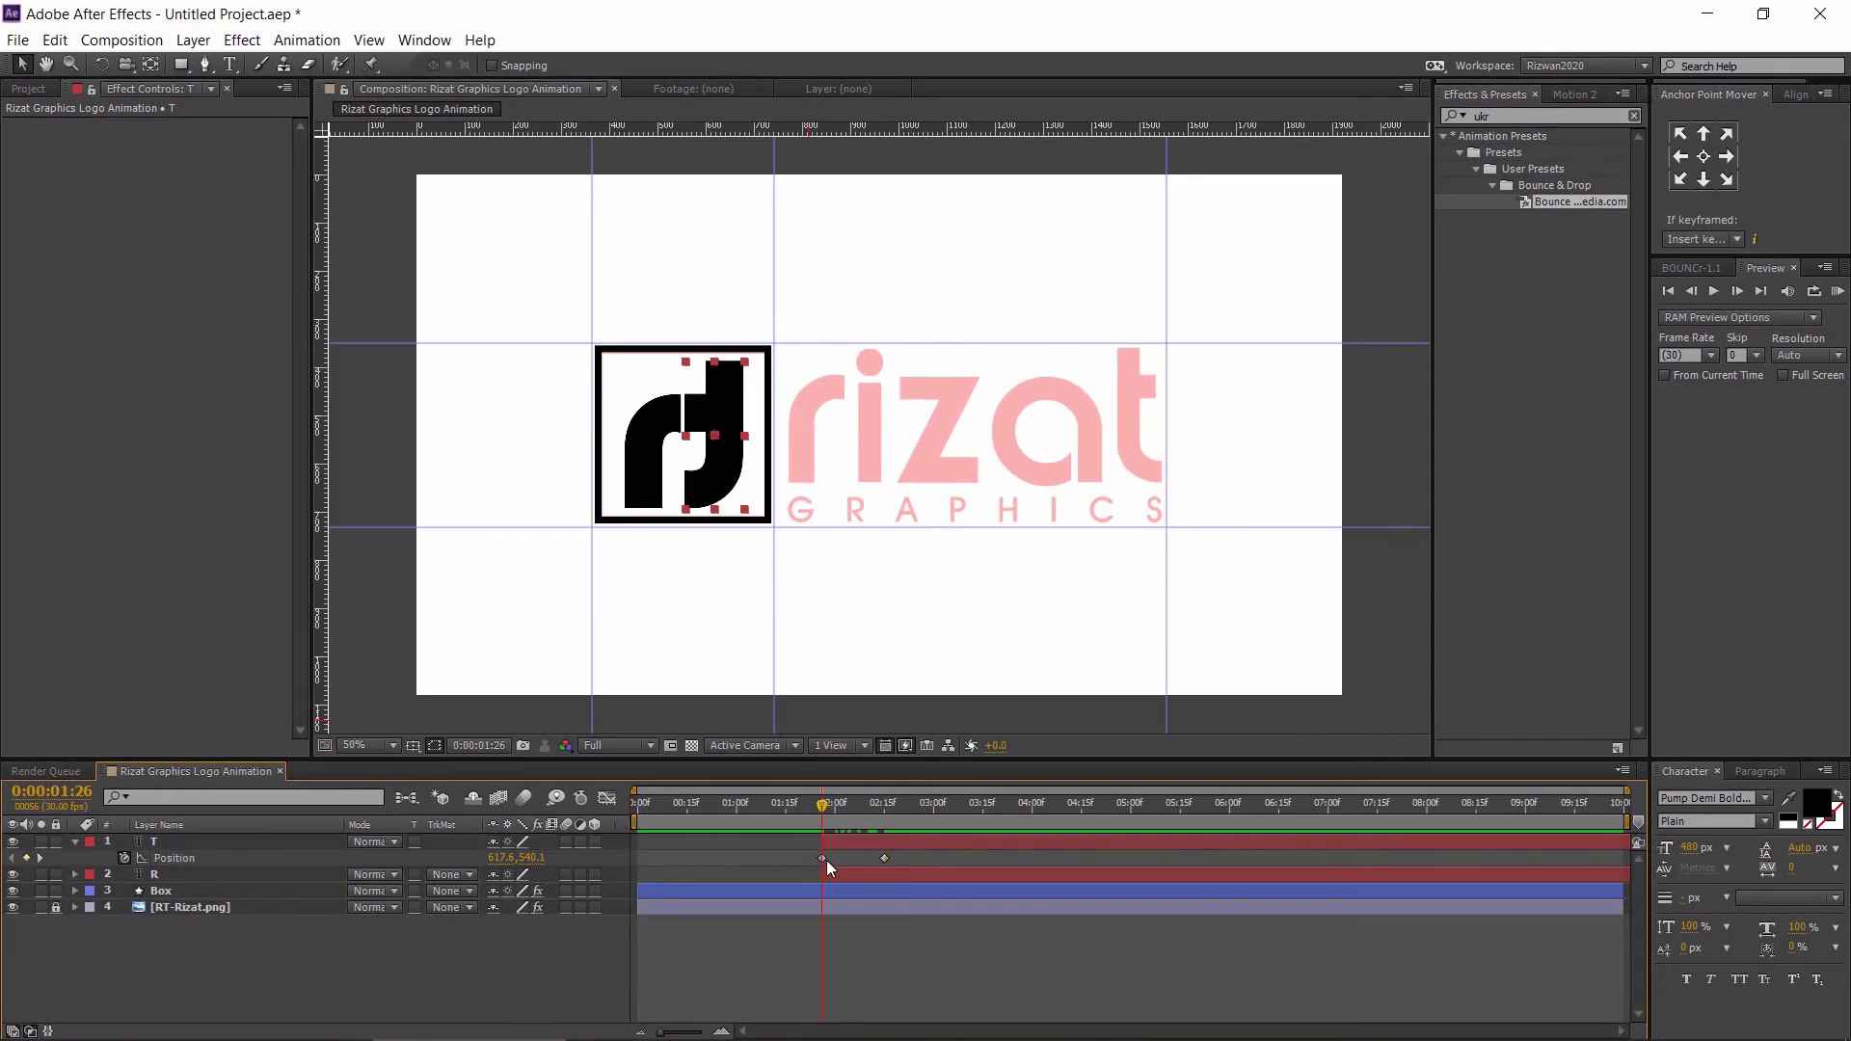
click(822, 858)
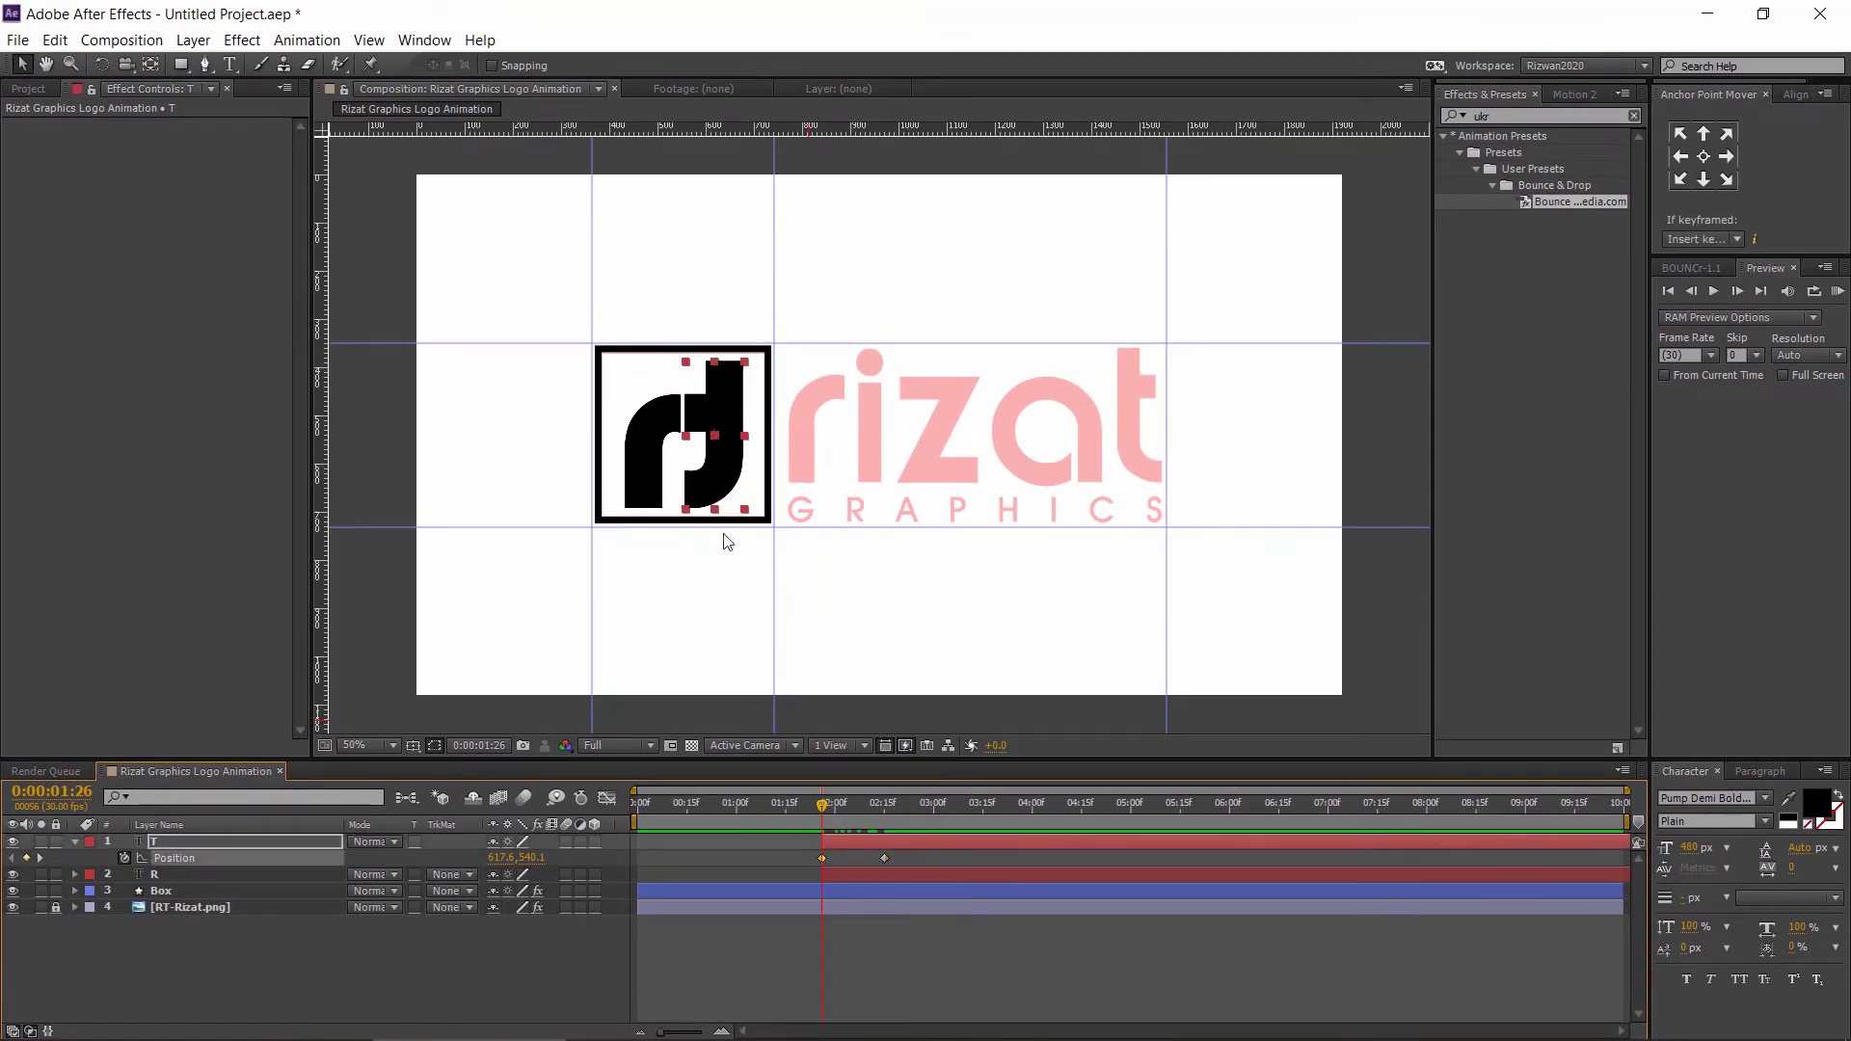
drag(719, 432, 725, 235)
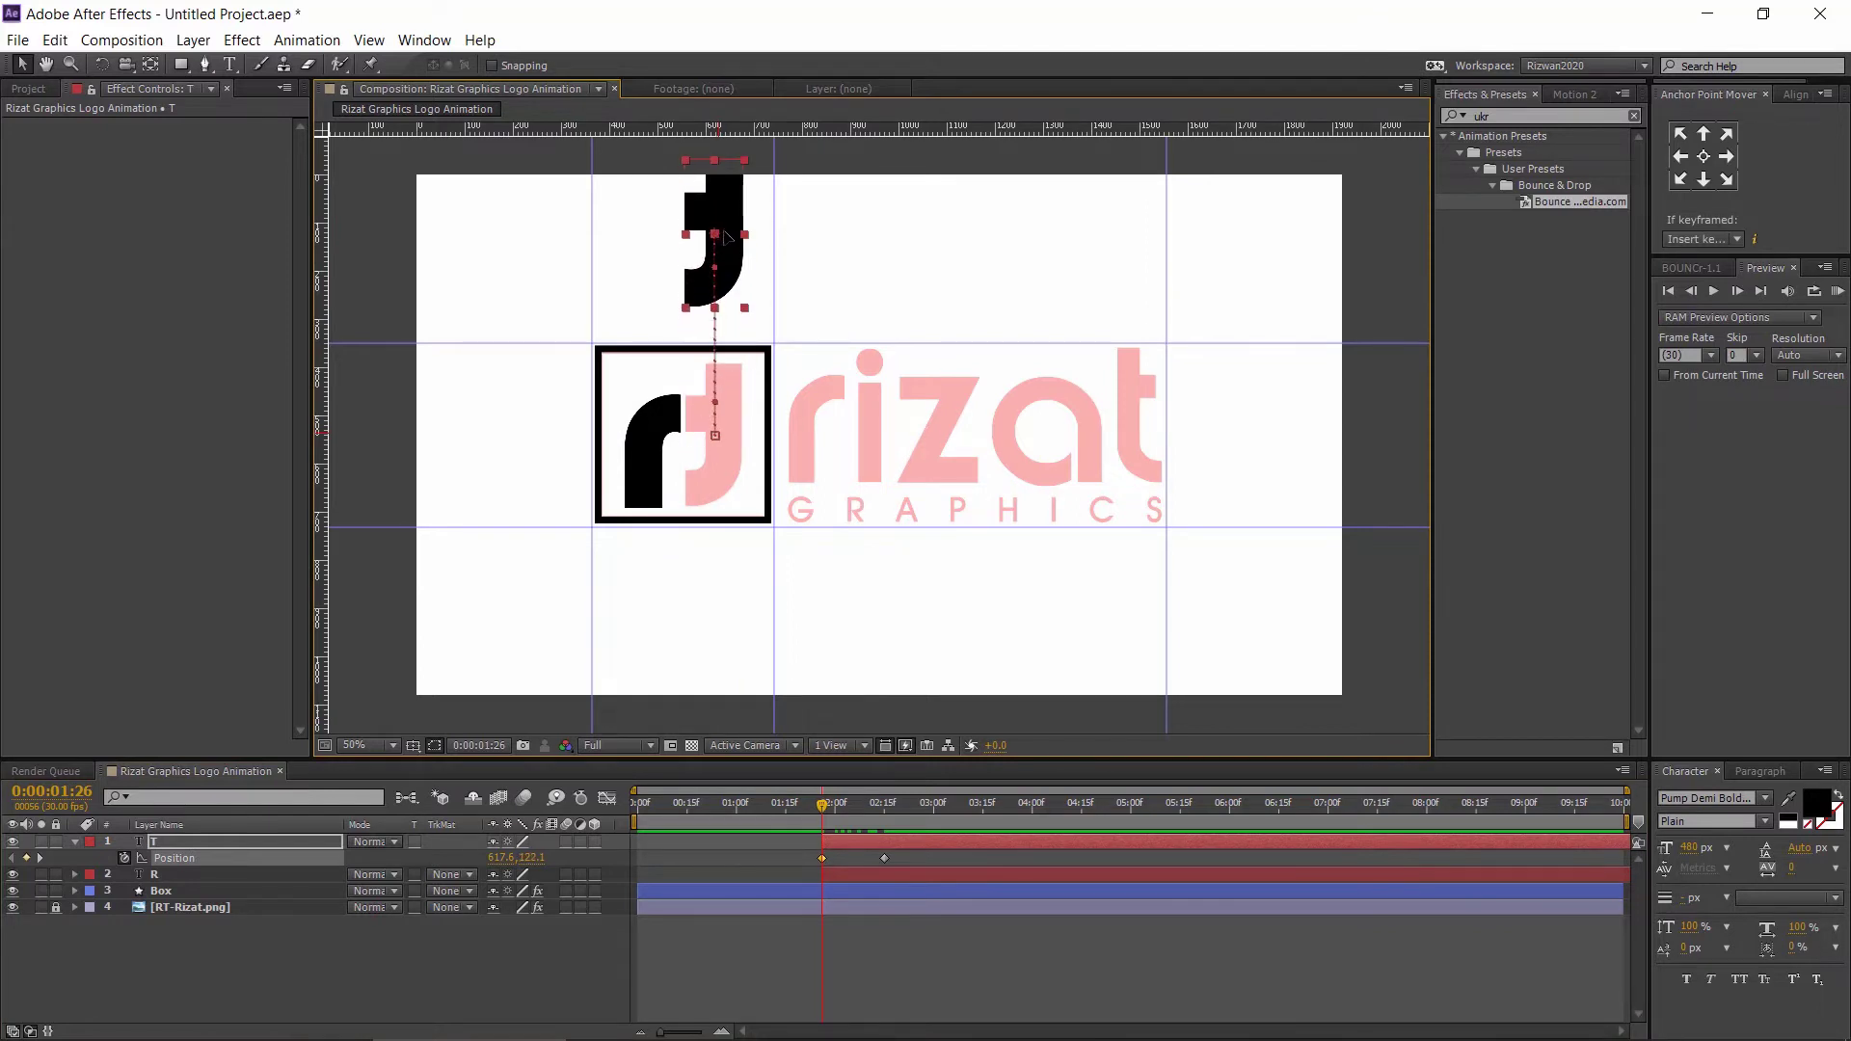
- Keyframe R's Position at 1:26 and 2:15, starting R below the box
click(836, 875)
key(p)
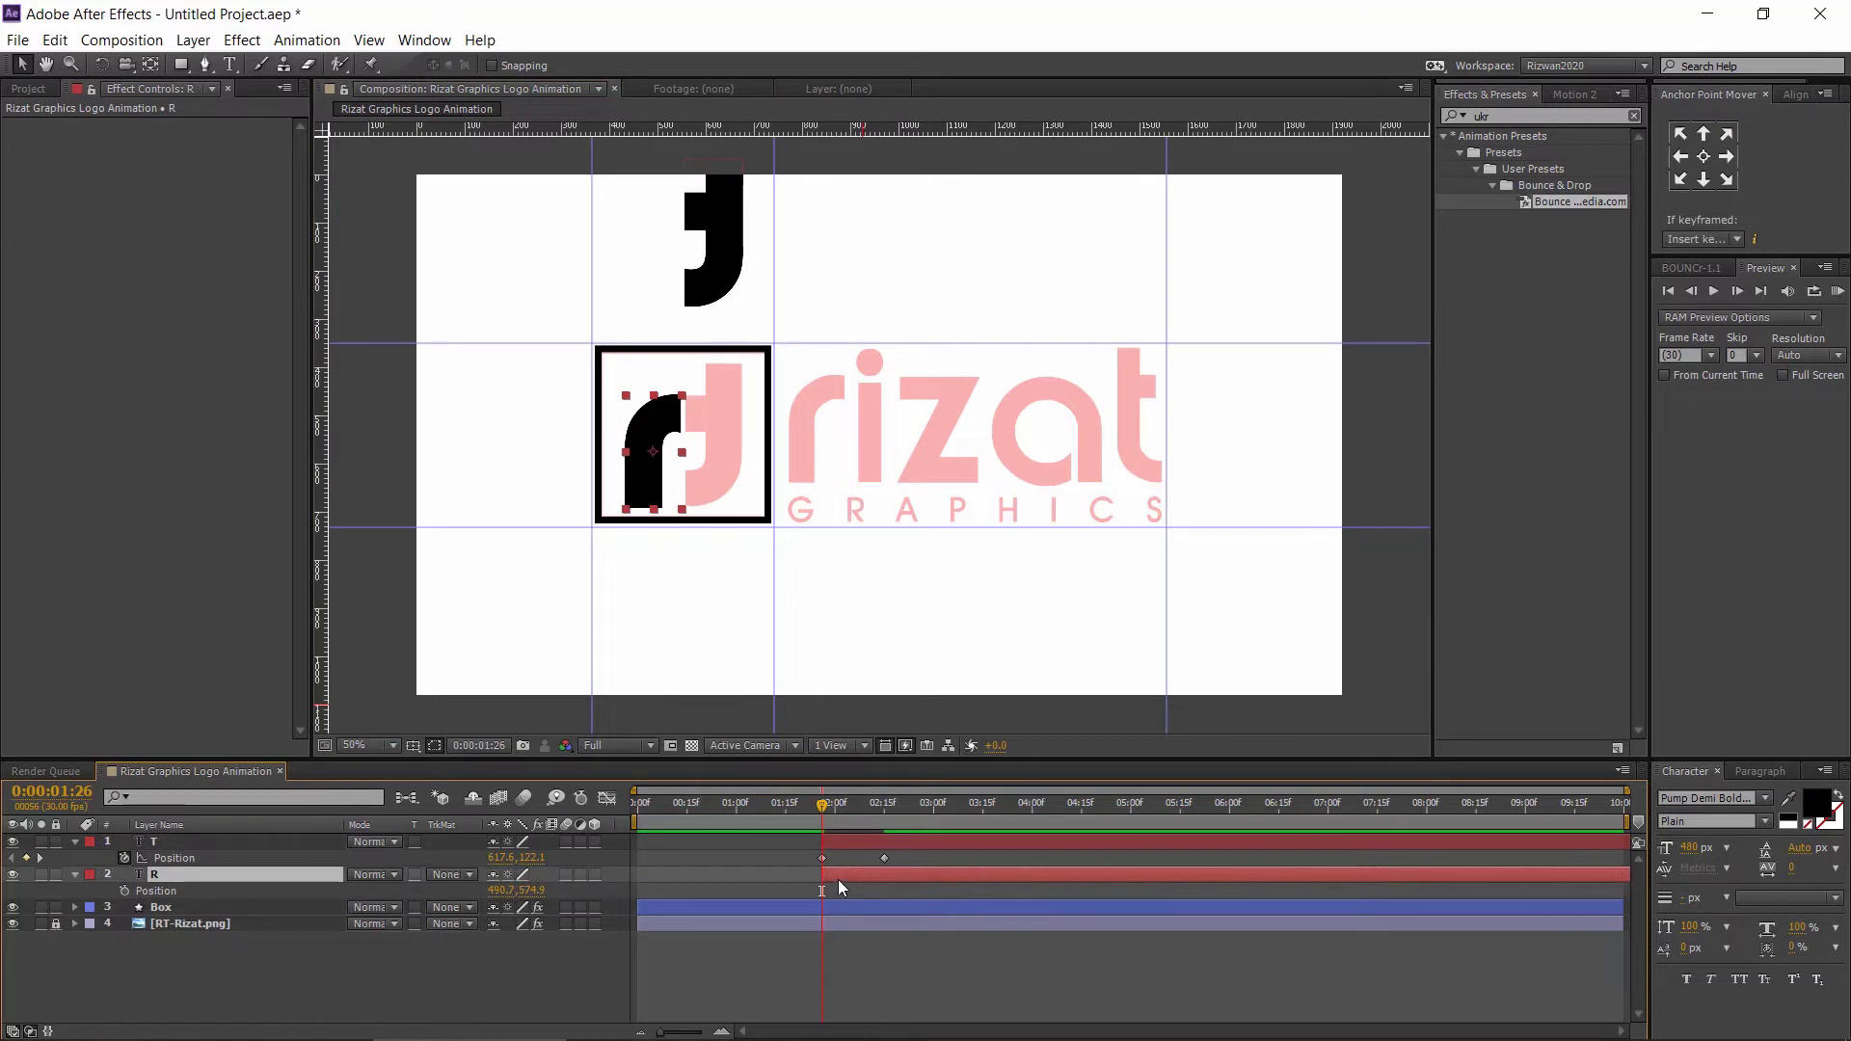
drag(831, 803, 885, 812)
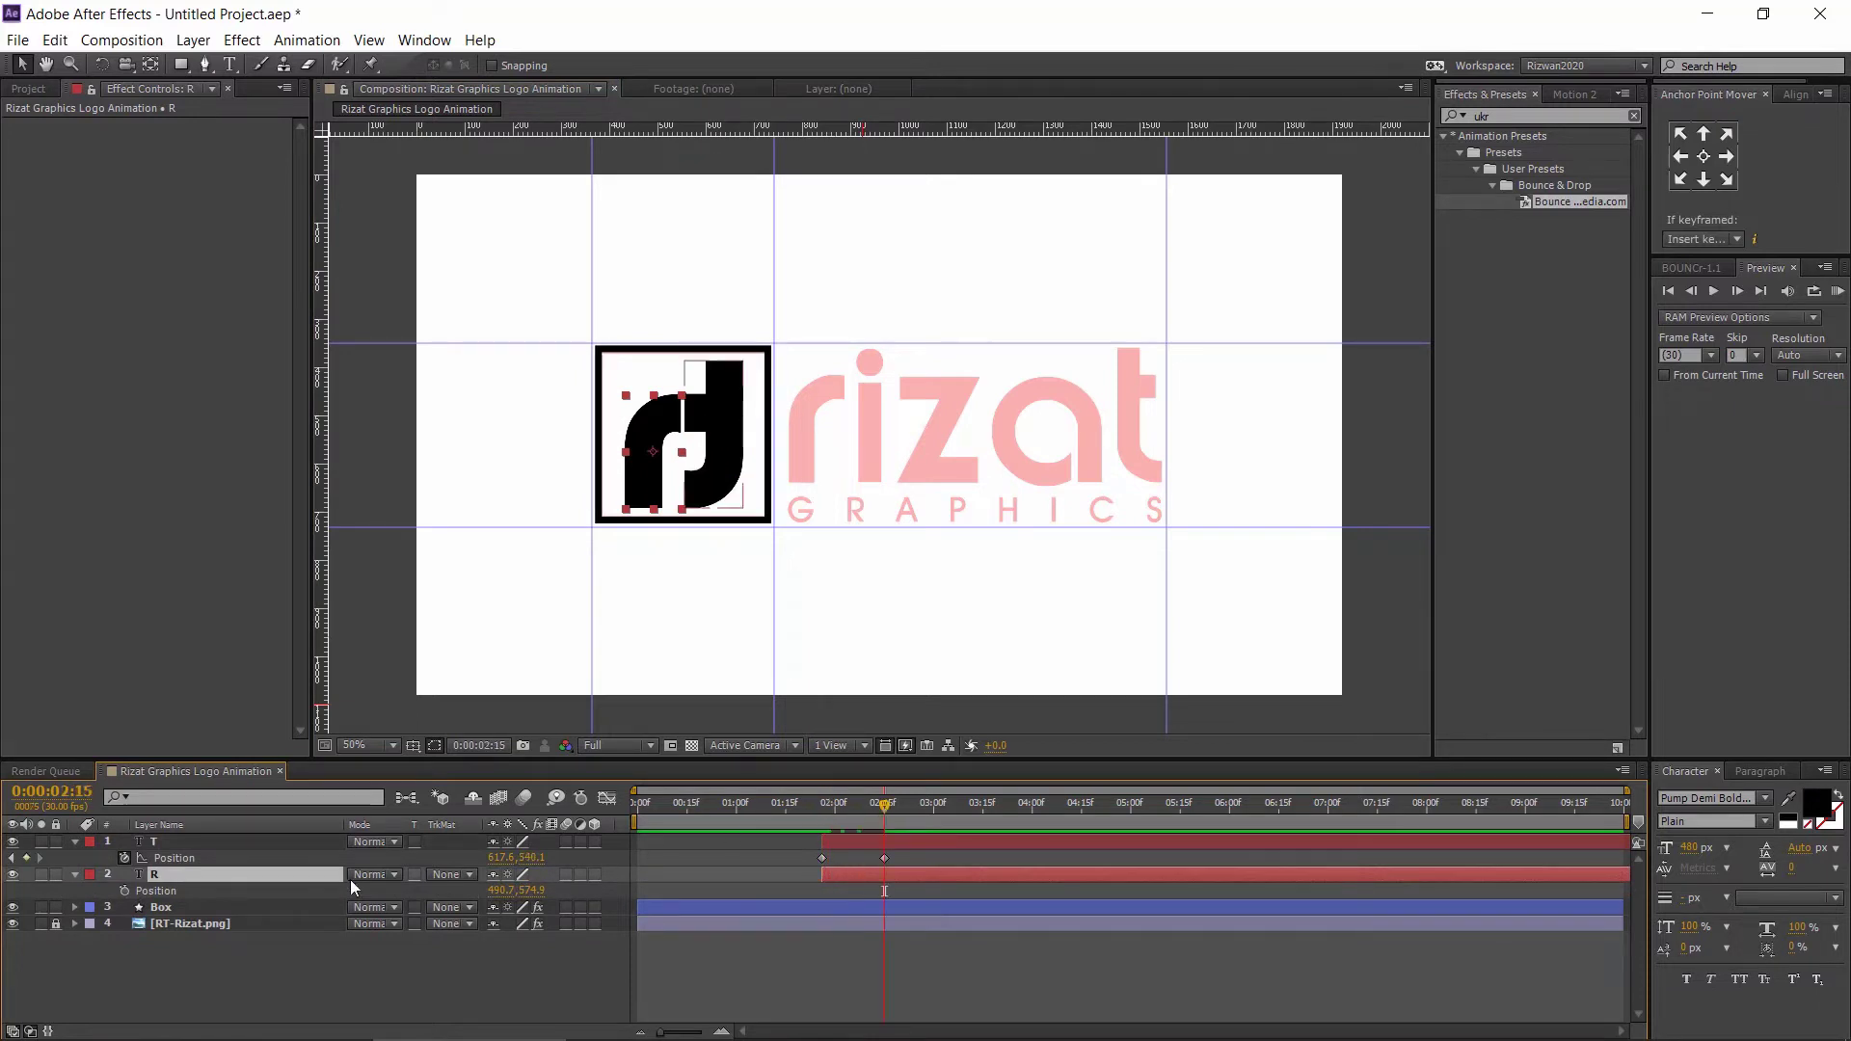
click(125, 891)
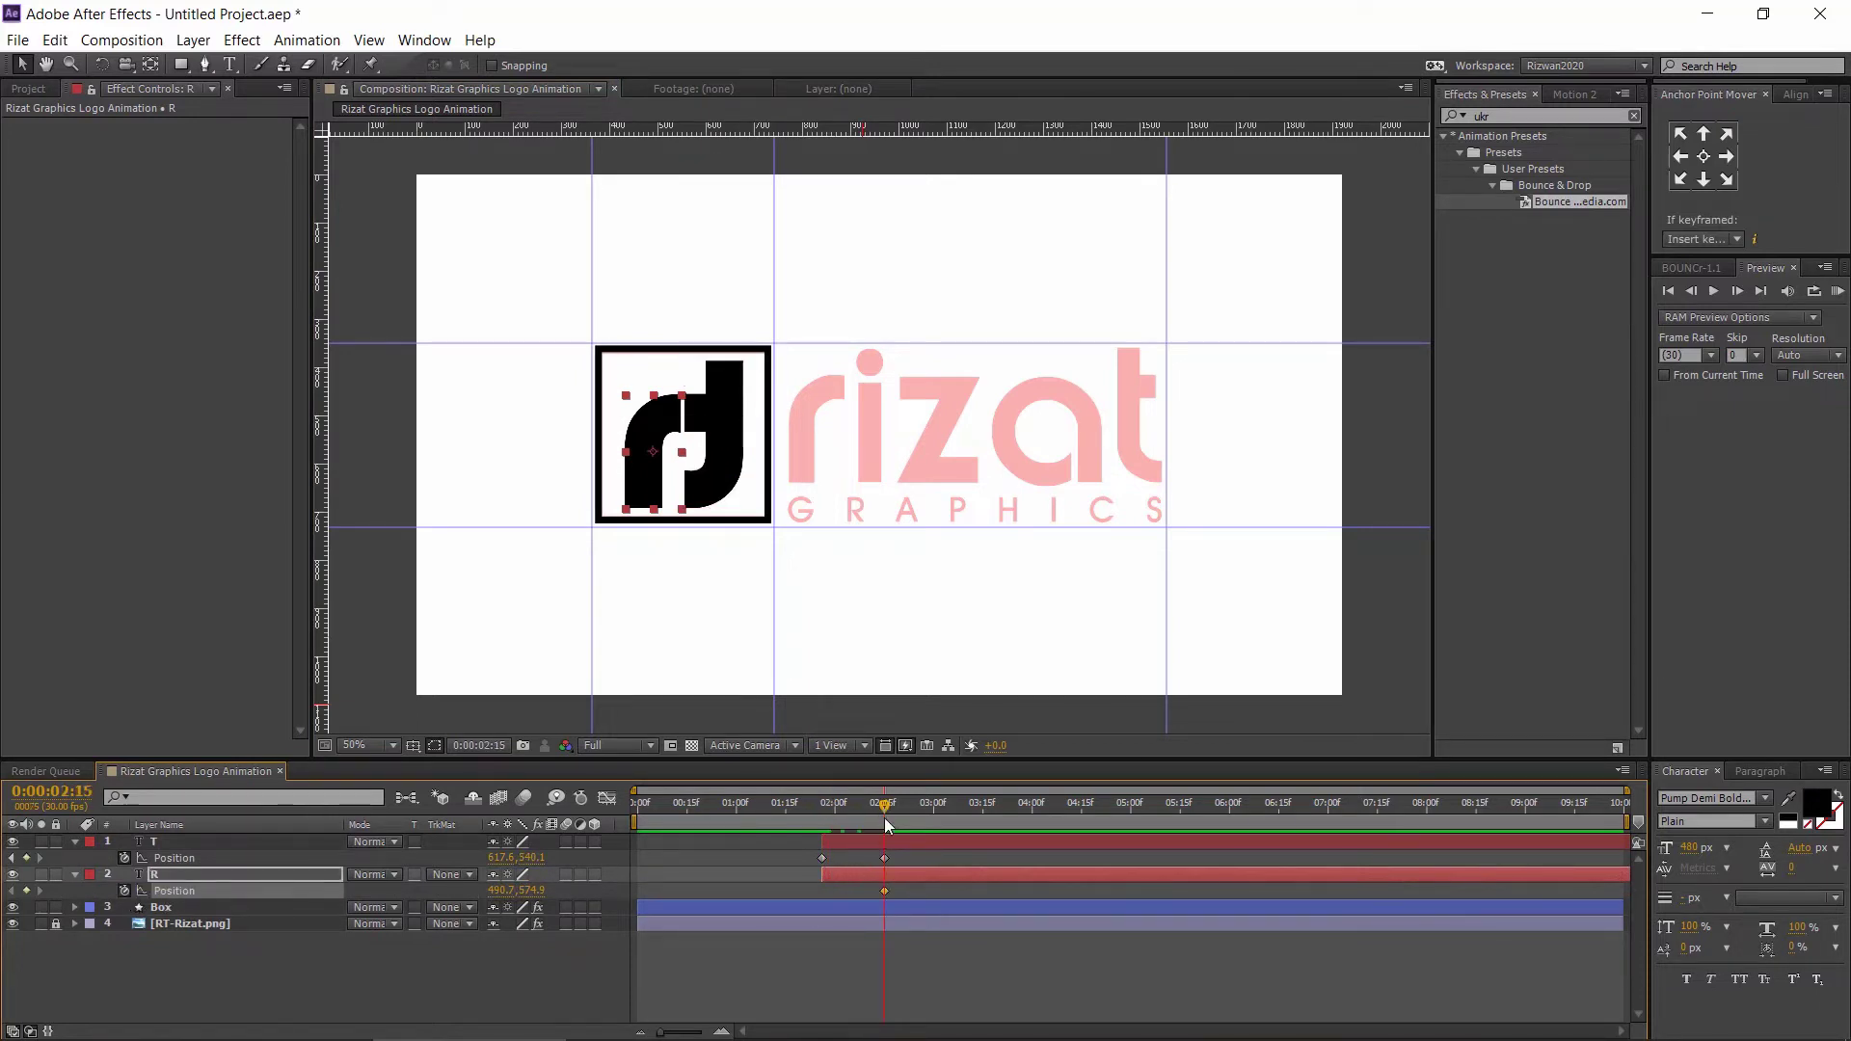
drag(884, 803, 826, 798)
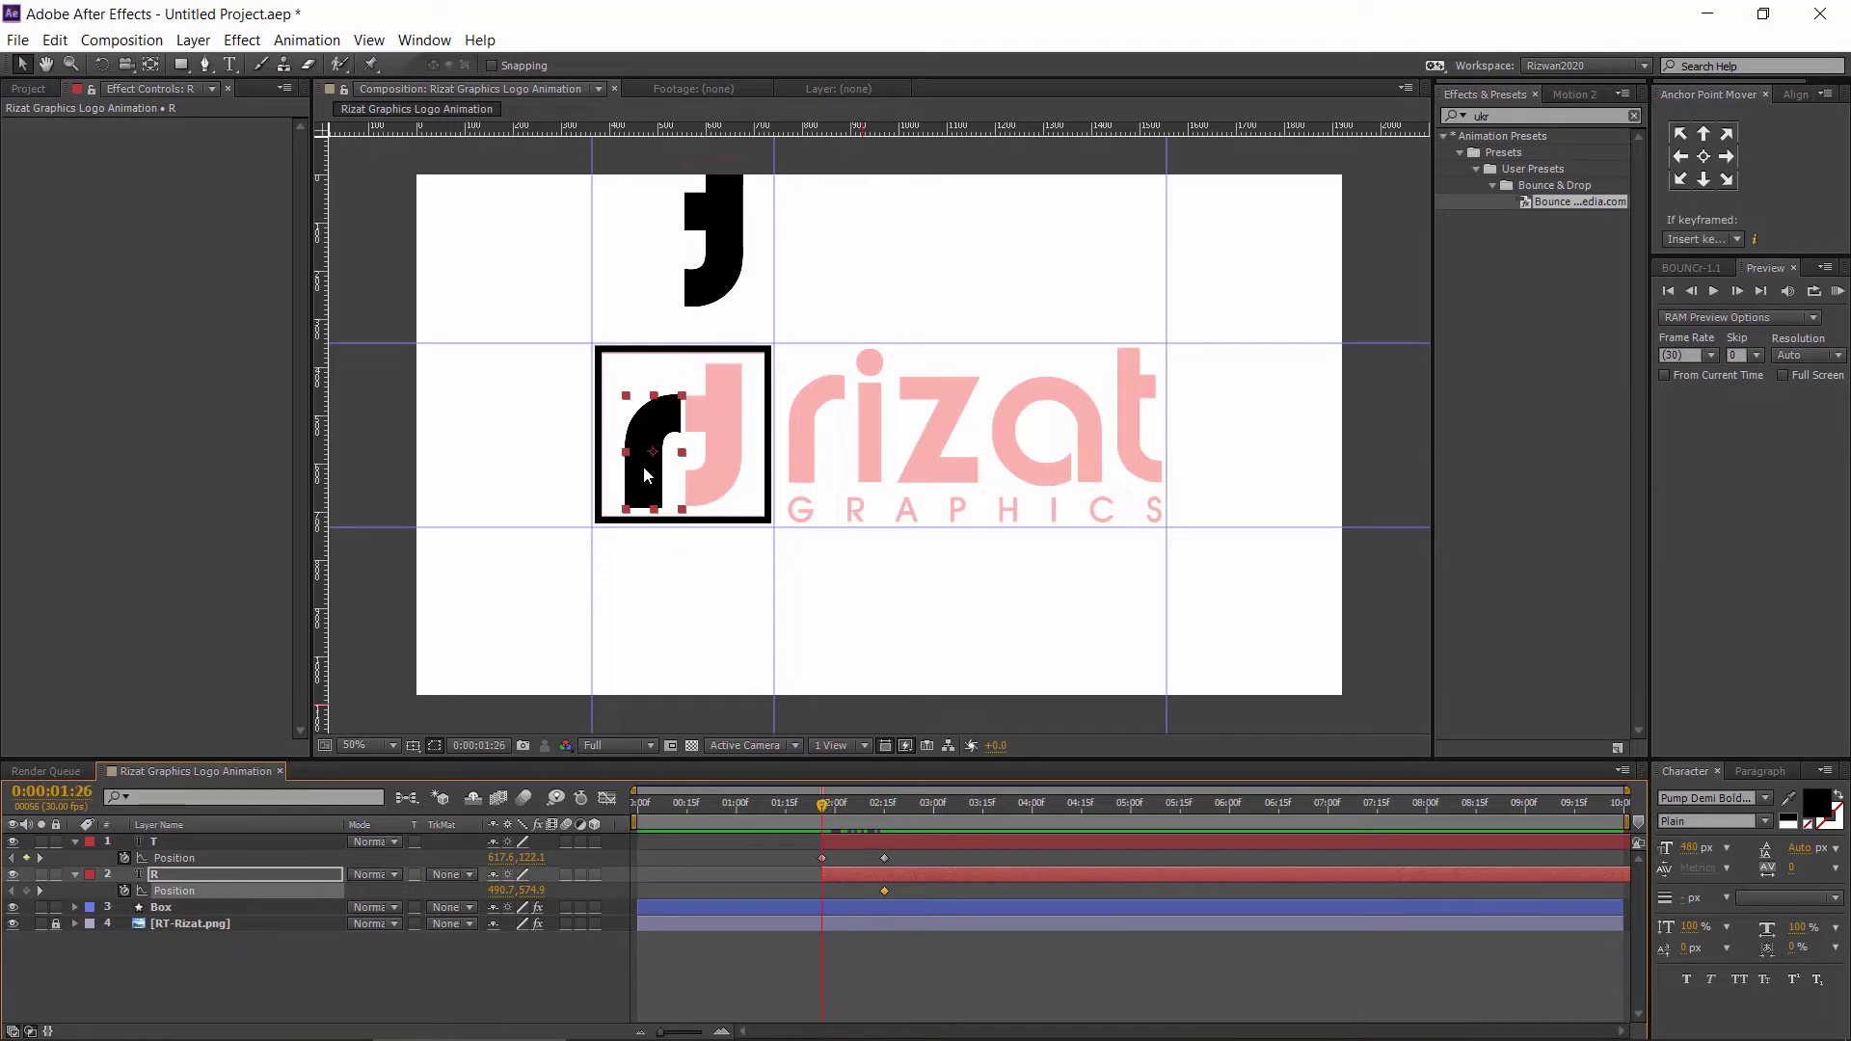
drag(644, 459, 651, 658)
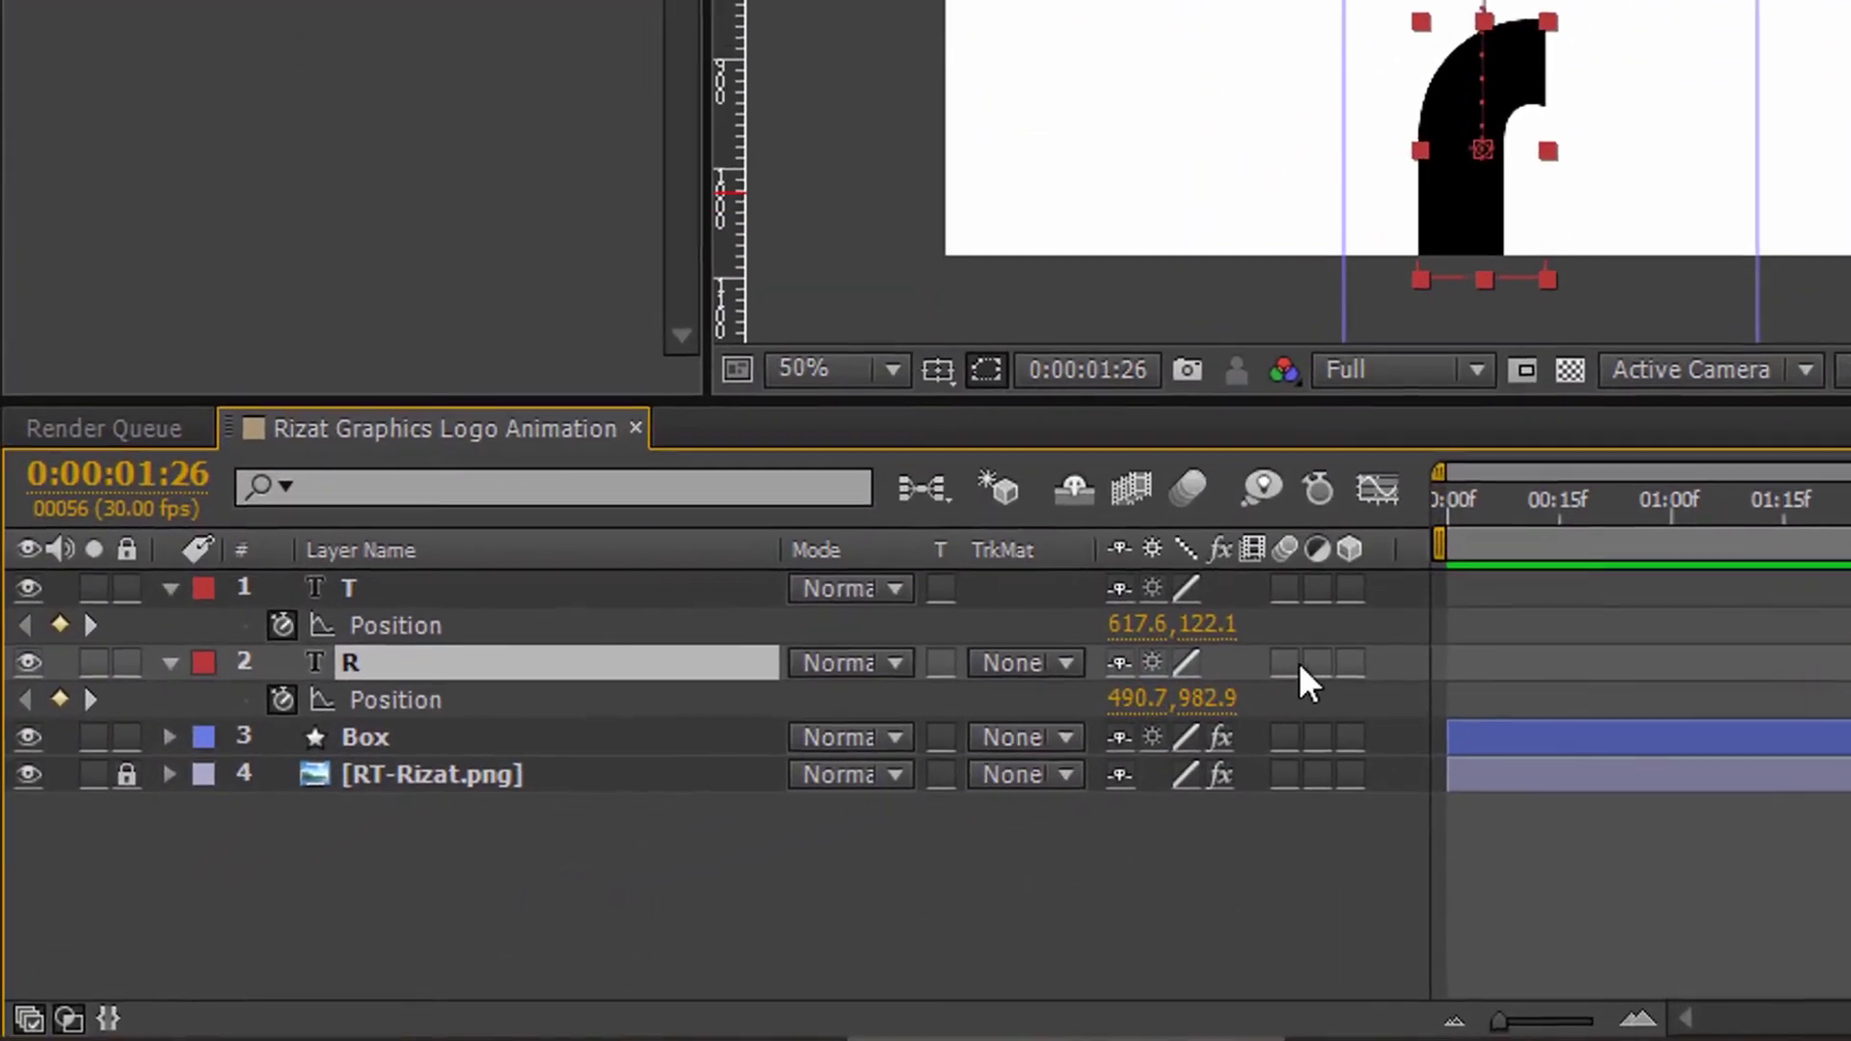
- Enable motion blur for T, R and the composition, then preview the animation
click(1292, 663)
click(1292, 588)
click(1196, 490)
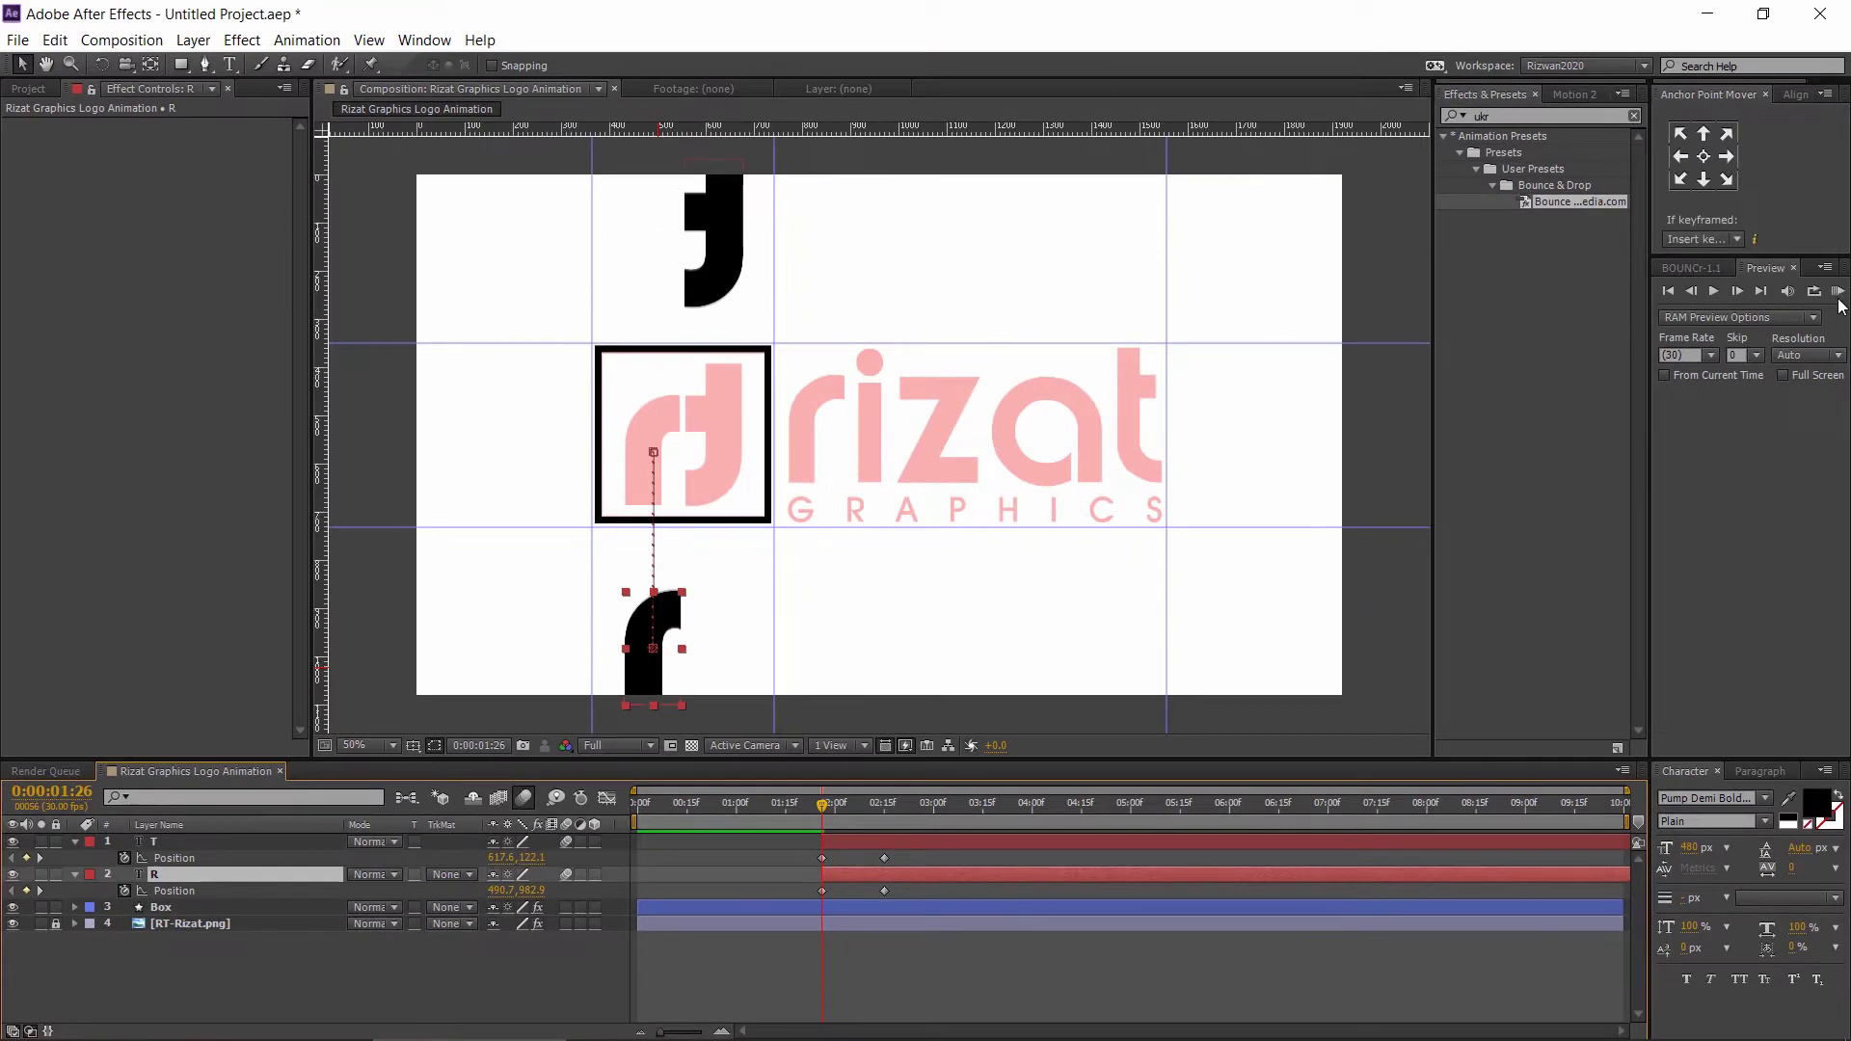
click(1838, 292)
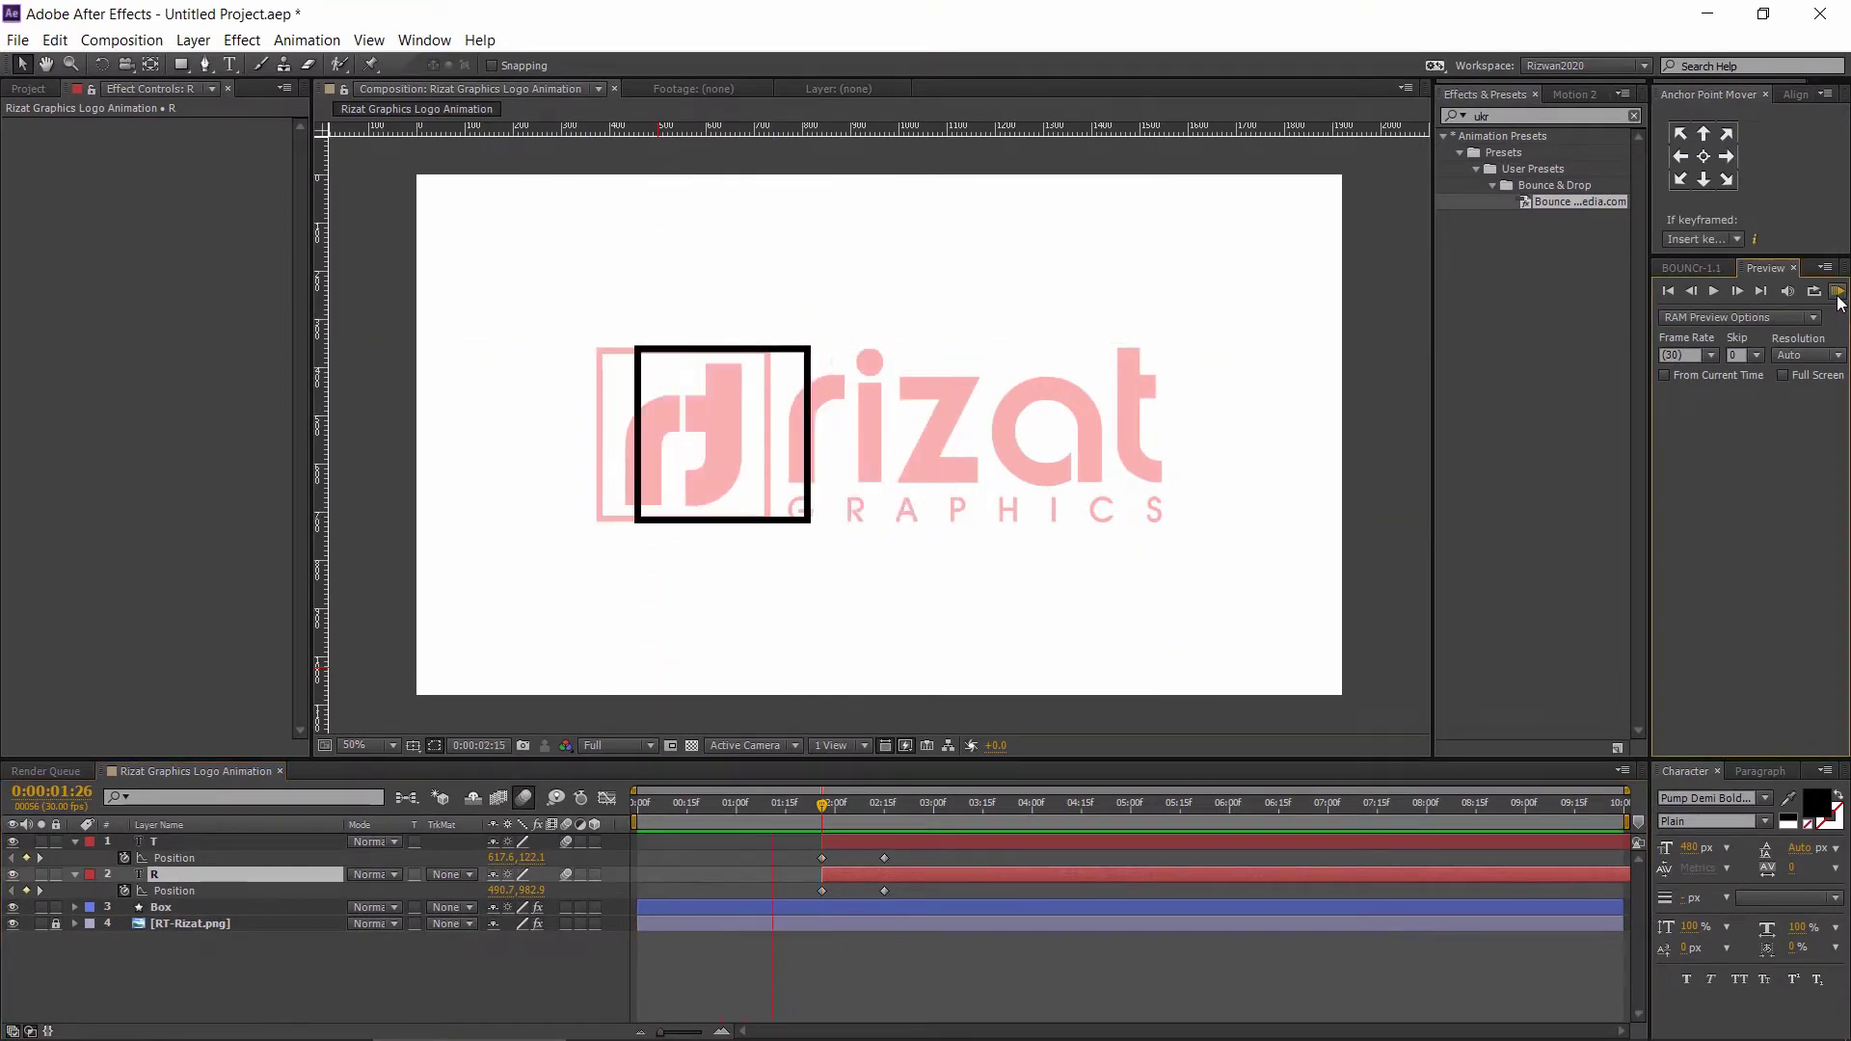
click(981, 860)
- Shift the T and R layers and their keyframes to start at 1:15
drag(916, 852, 862, 898)
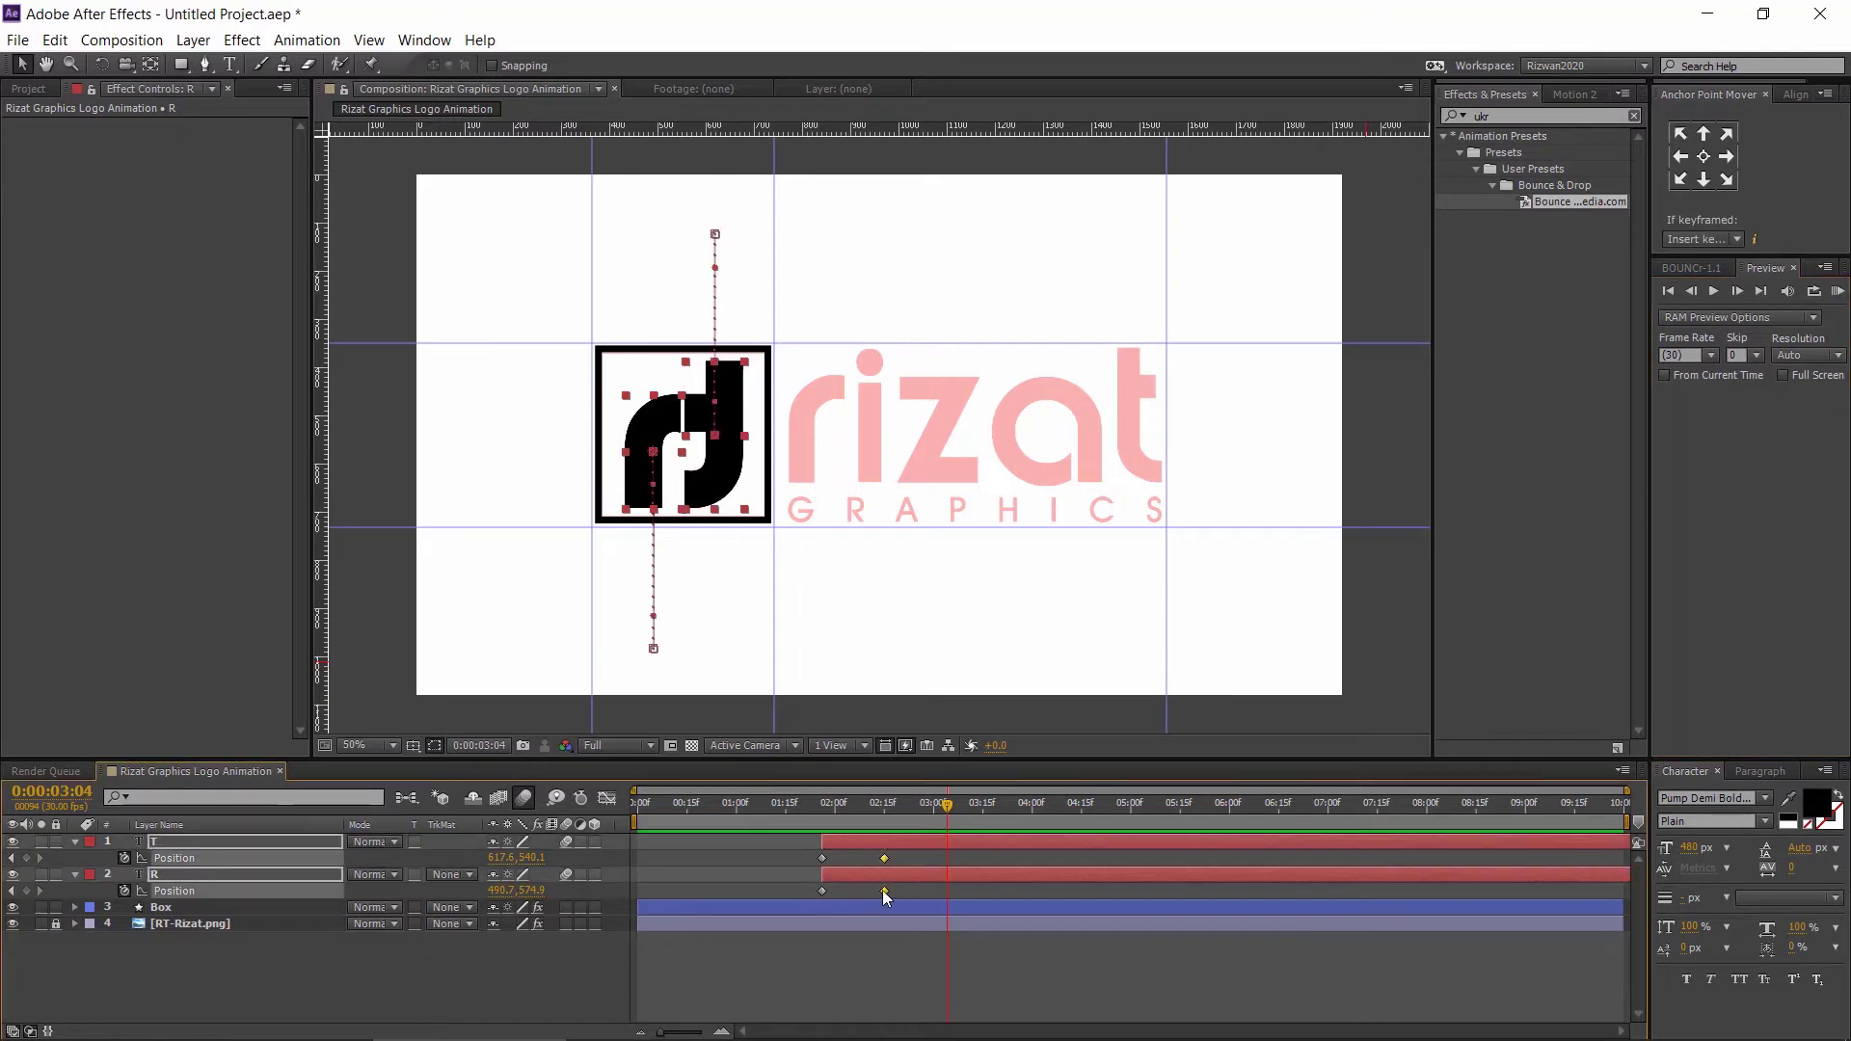
click(783, 806)
click(848, 842)
drag(846, 841, 820, 841)
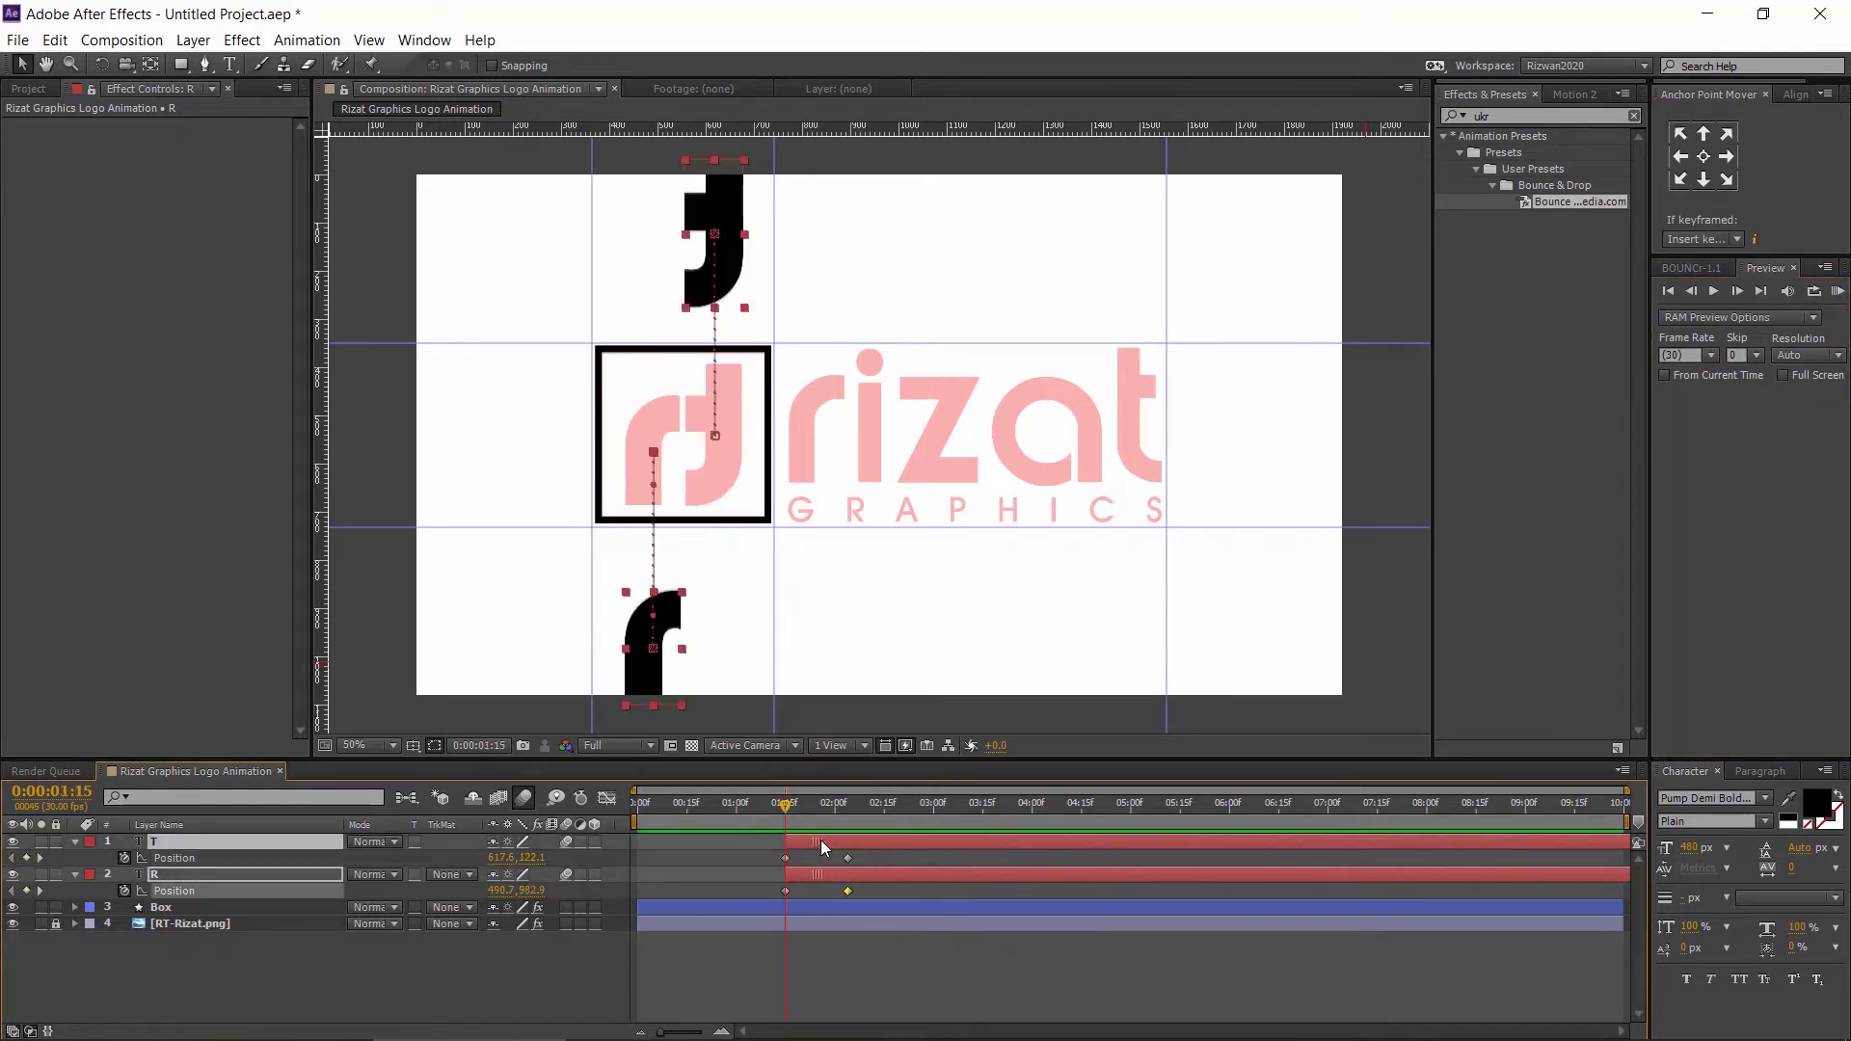
- Apply Easy Ease to the T and R Position keyframes
click(841, 889)
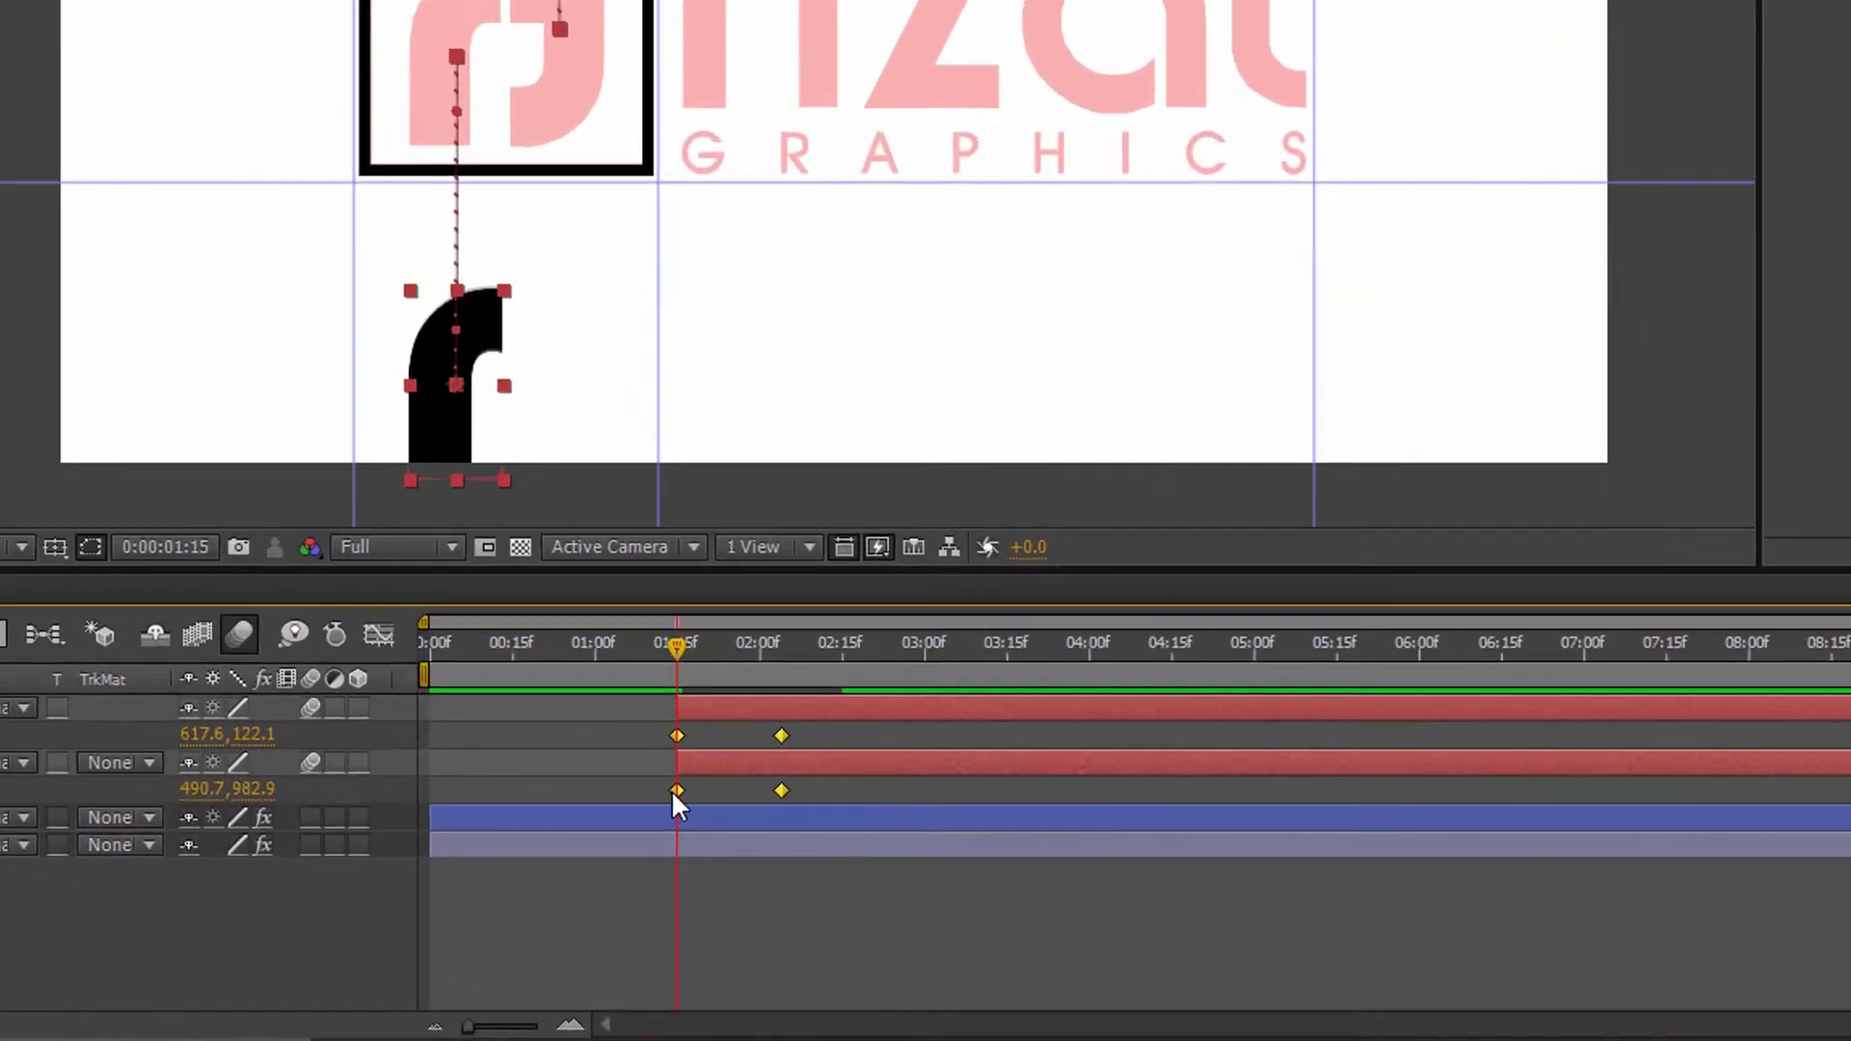
right_click(786, 890)
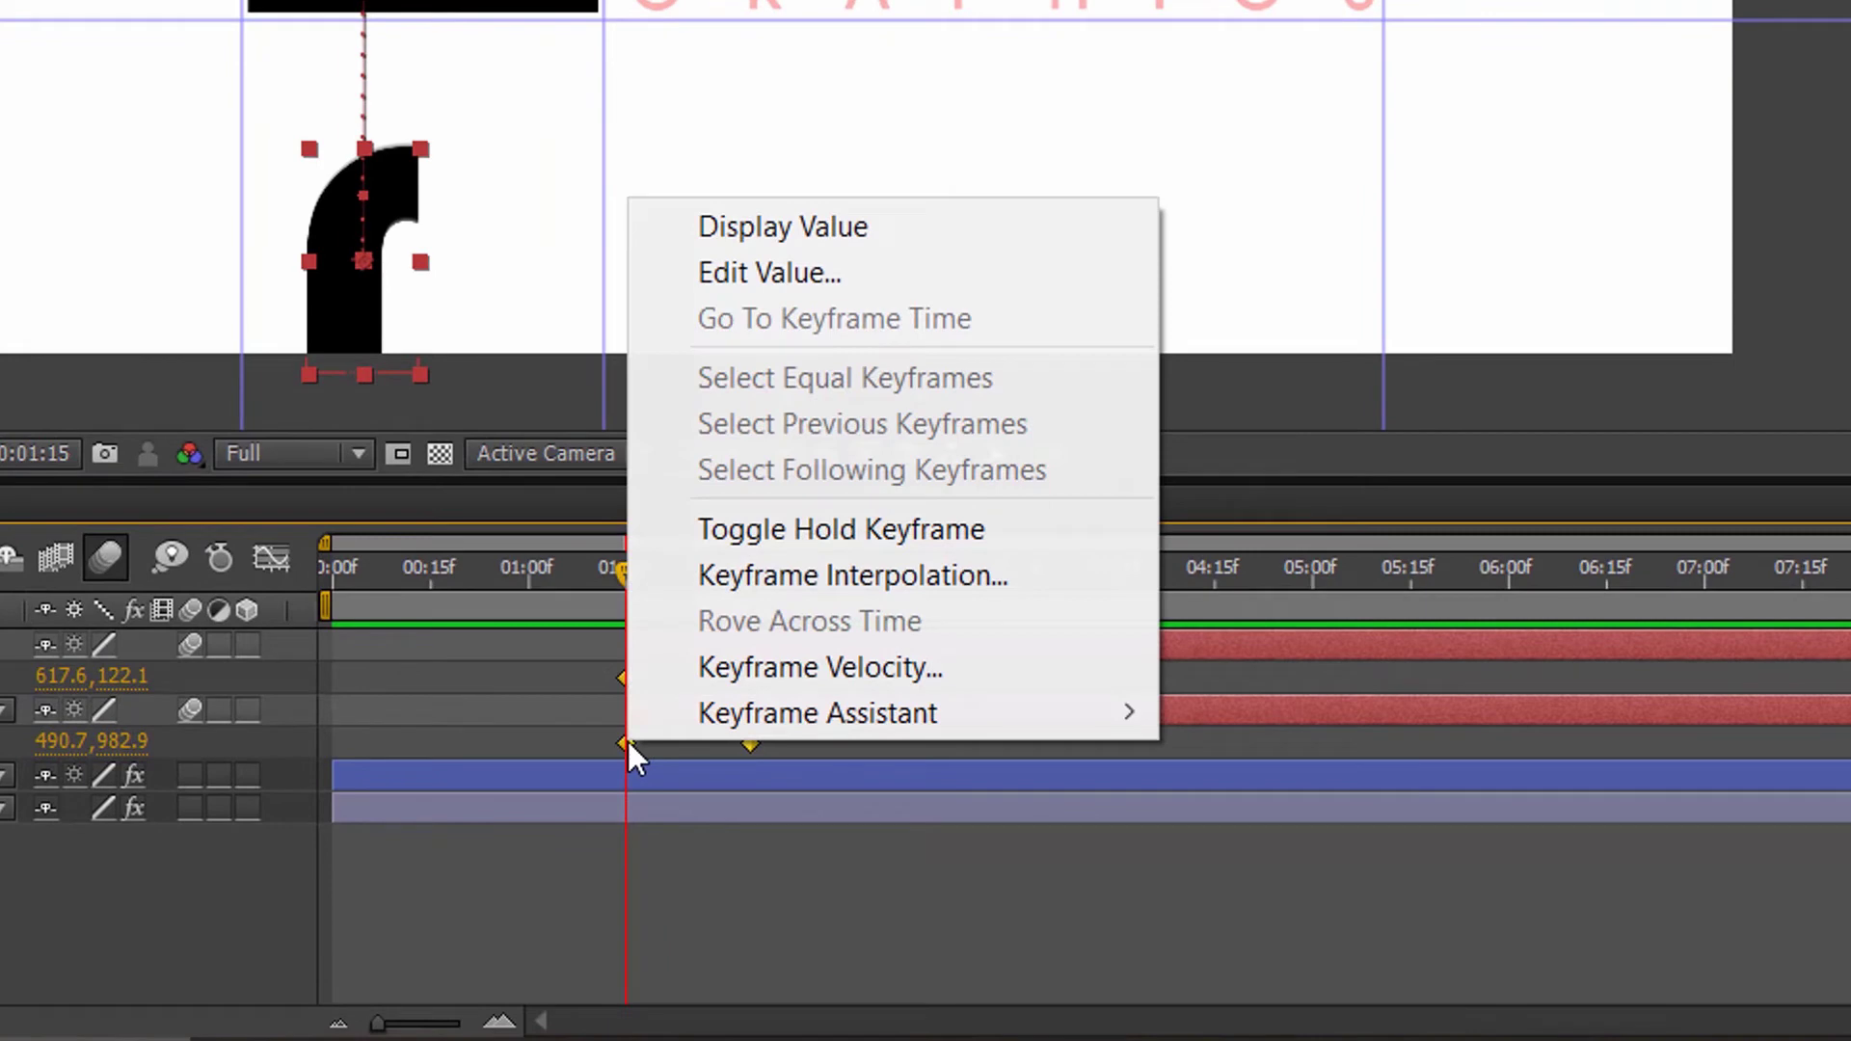
mouse_move(1107, 711)
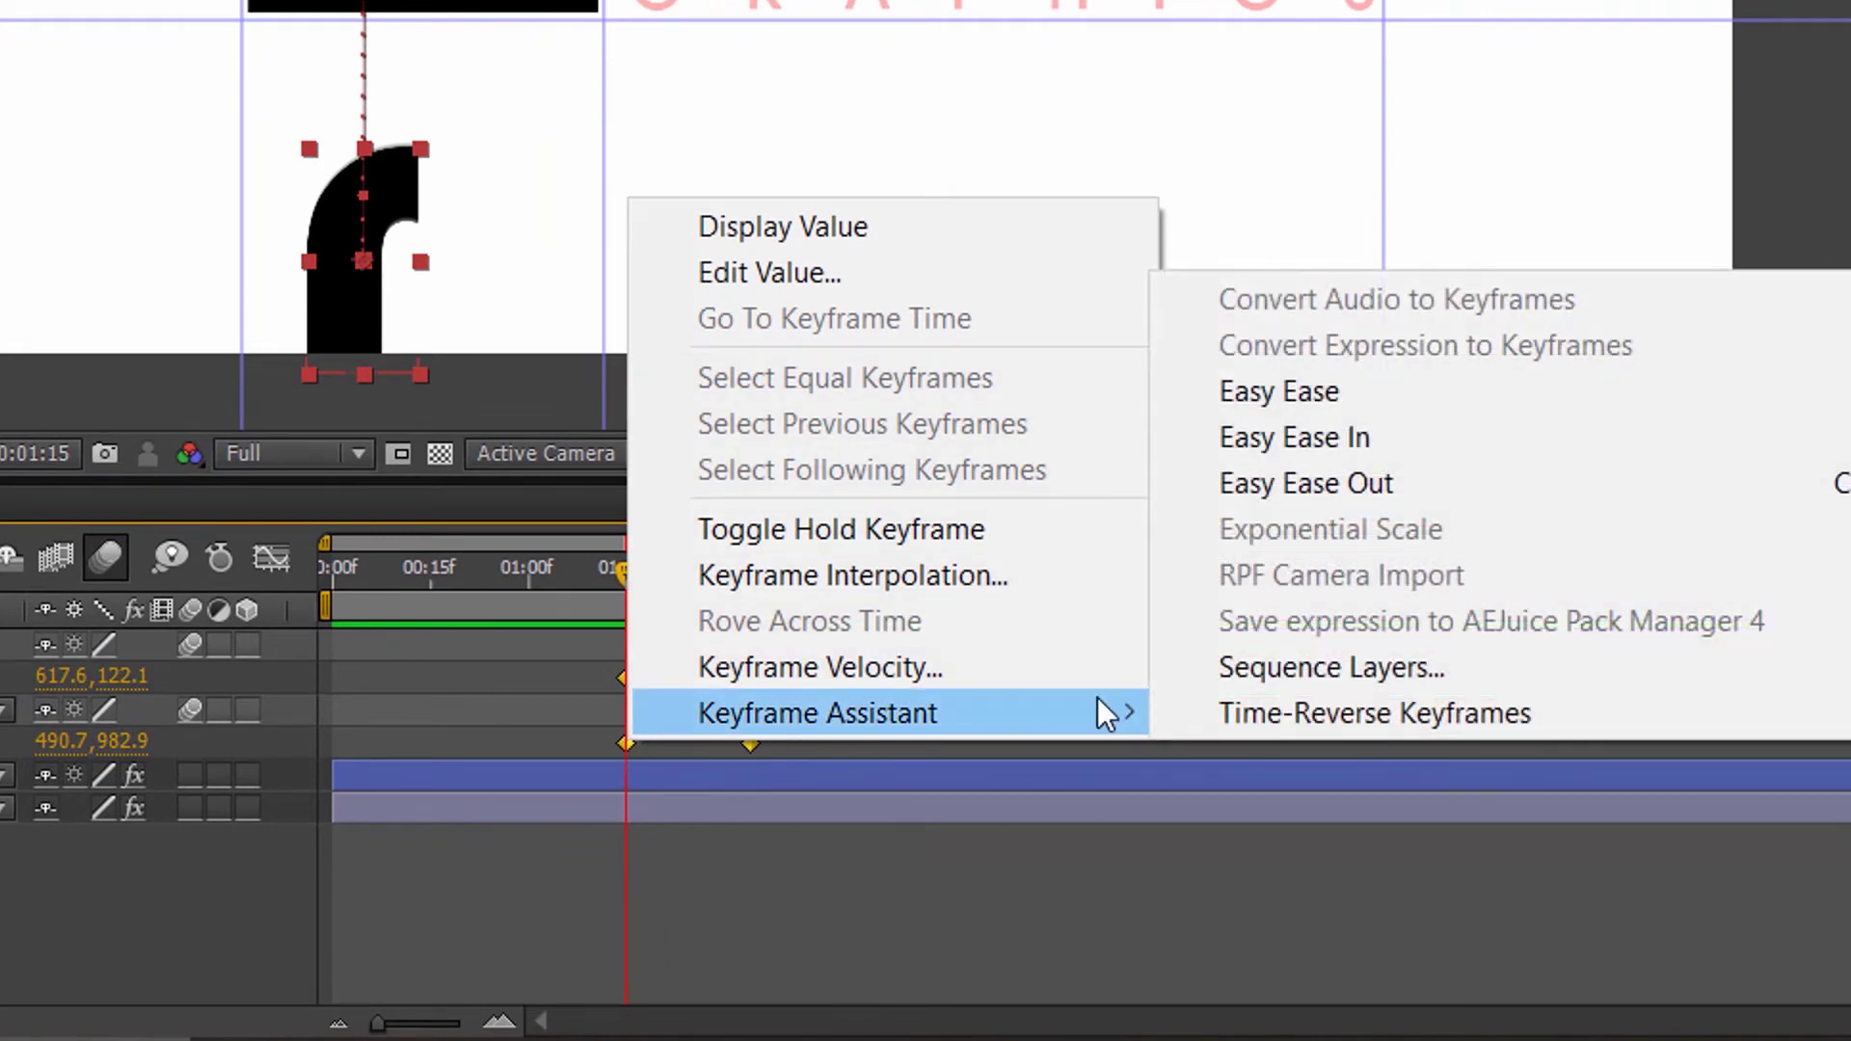
click(1347, 396)
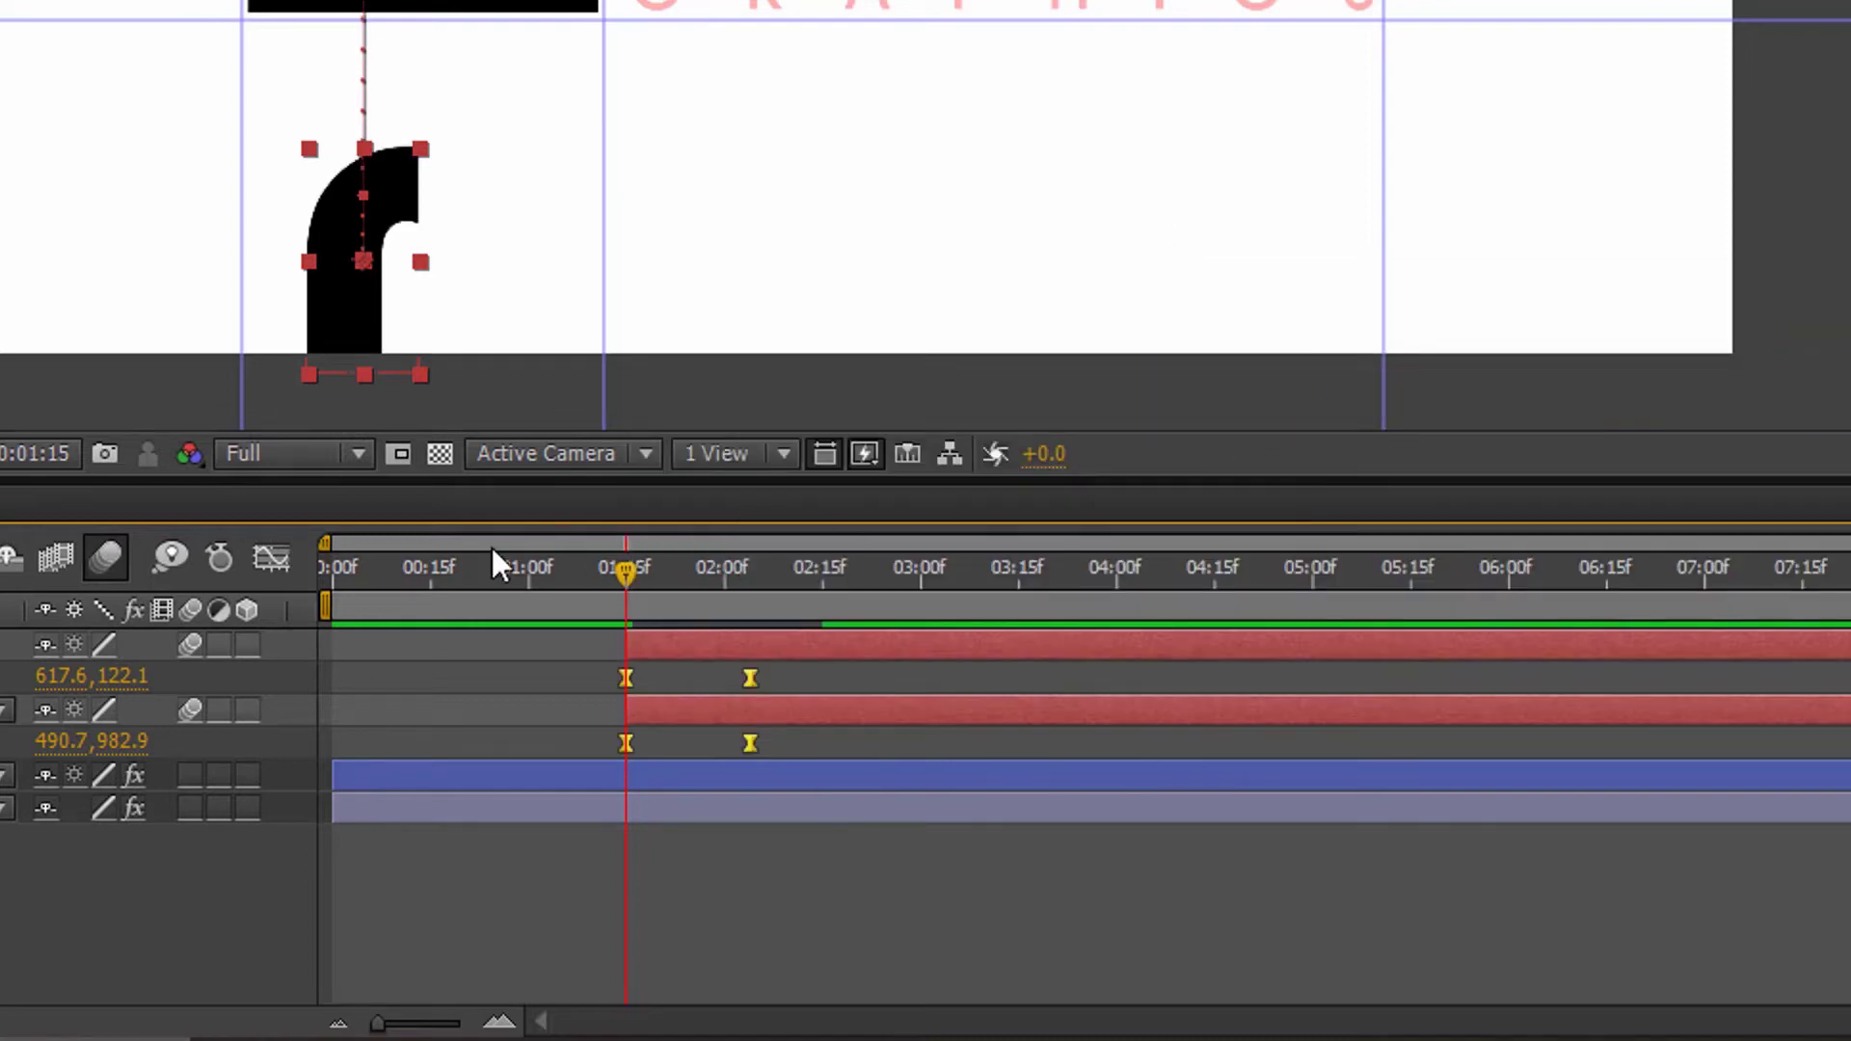
- Set a keyframe's ease influence to 73.46% in the speed graph, then preview
click(286, 571)
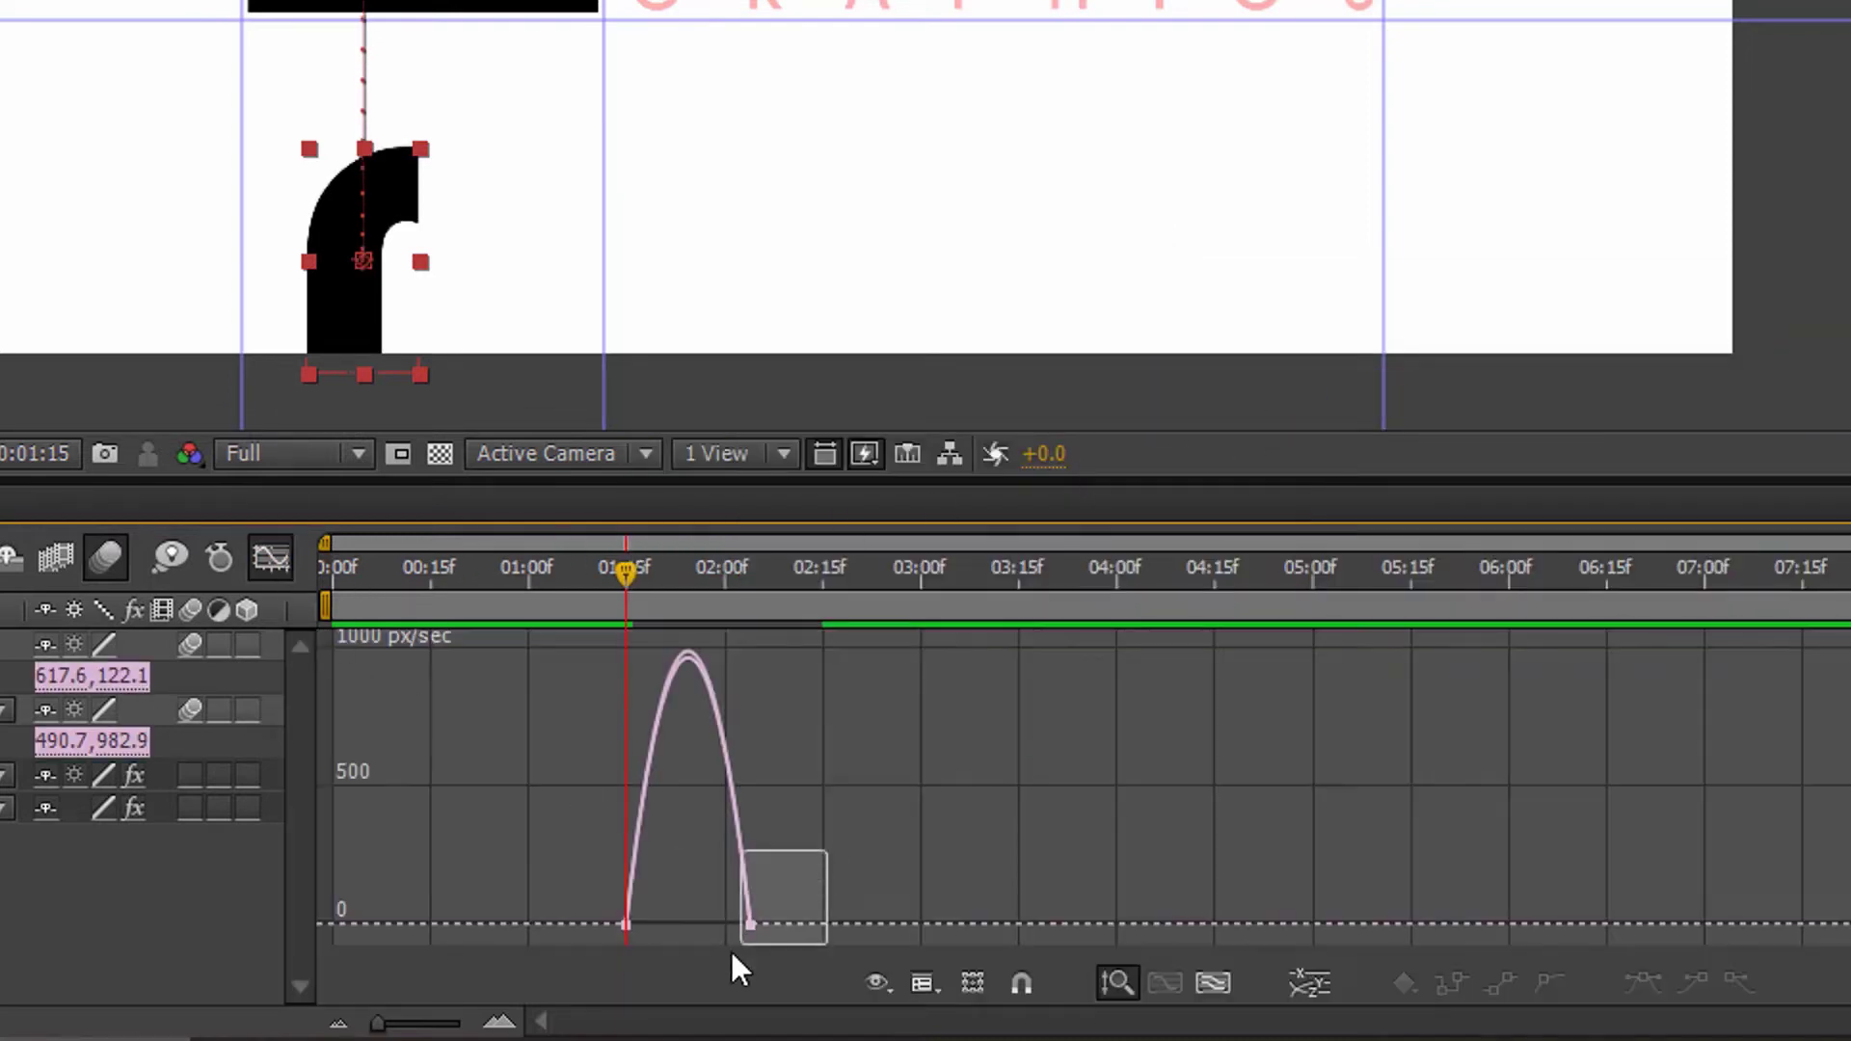
drag(730, 960, 697, 934)
click(271, 559)
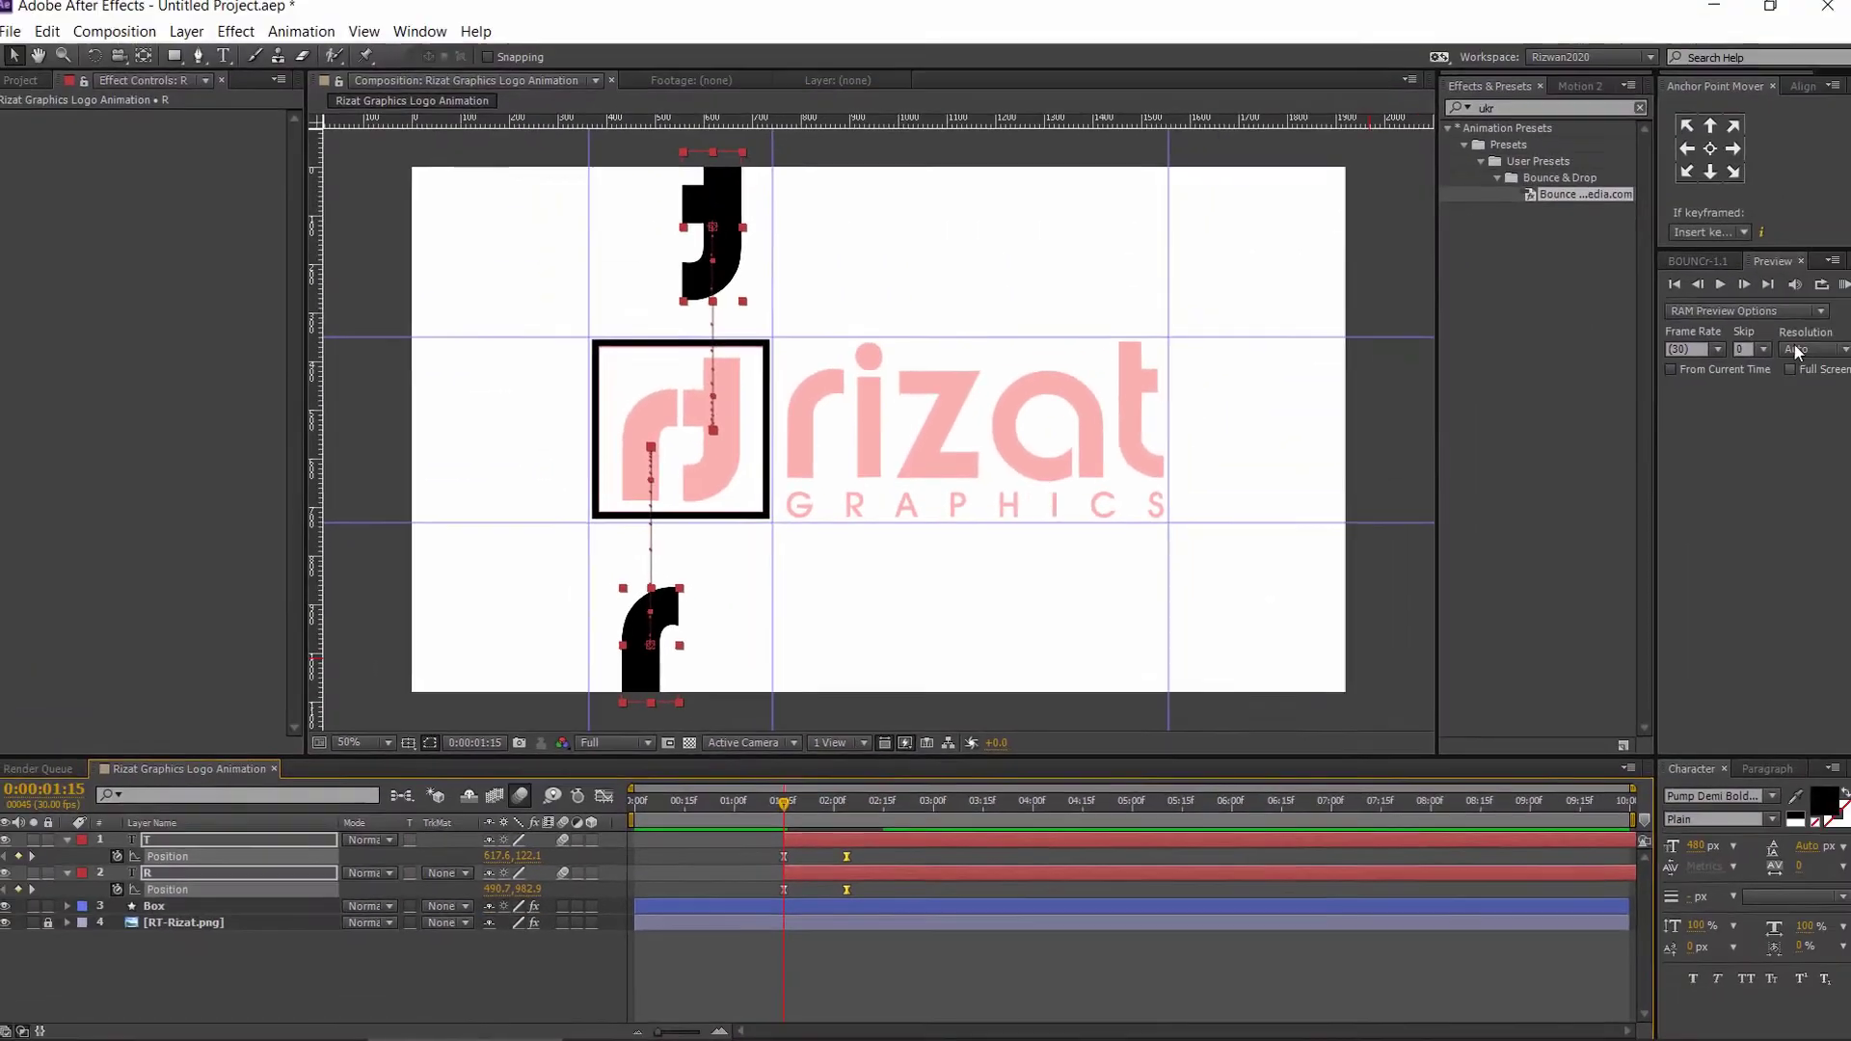
click(1838, 291)
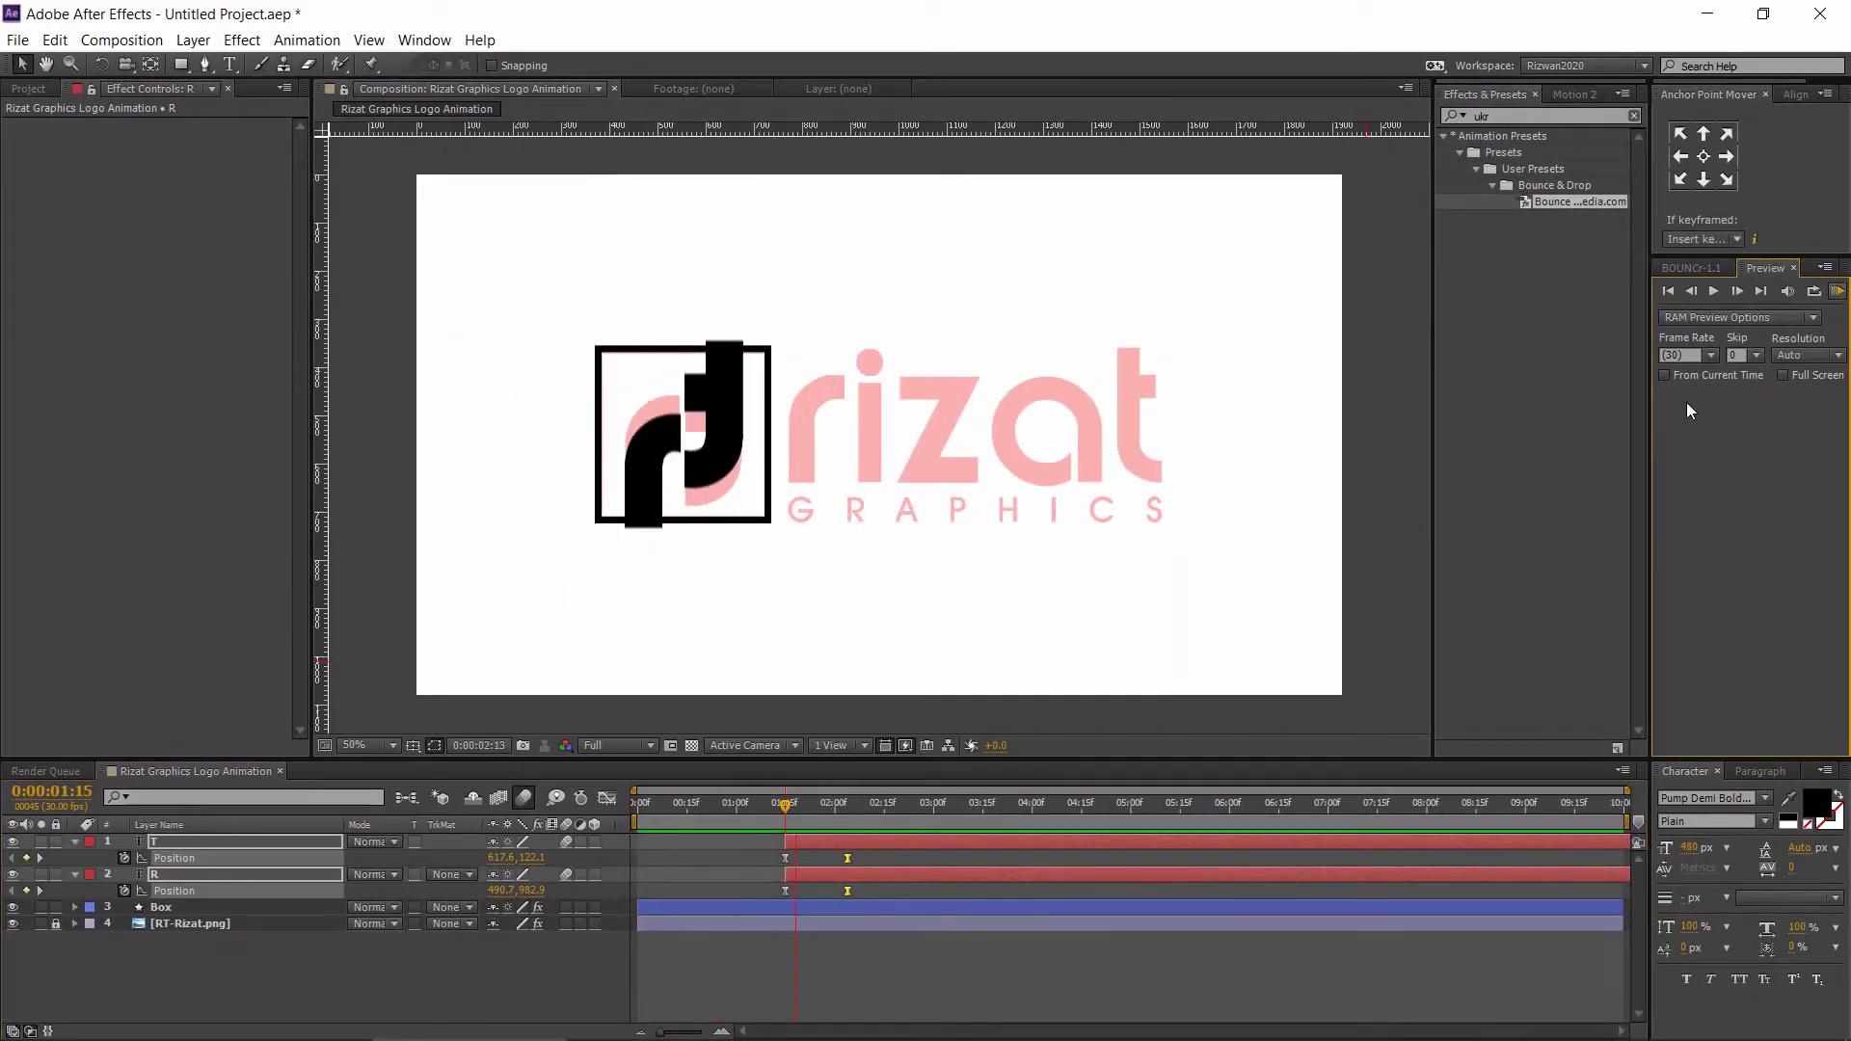
- Stop the preview, scrub the T and R slide-in, and select both 2:15 keyframes
click(823, 859)
drag(819, 818, 889, 808)
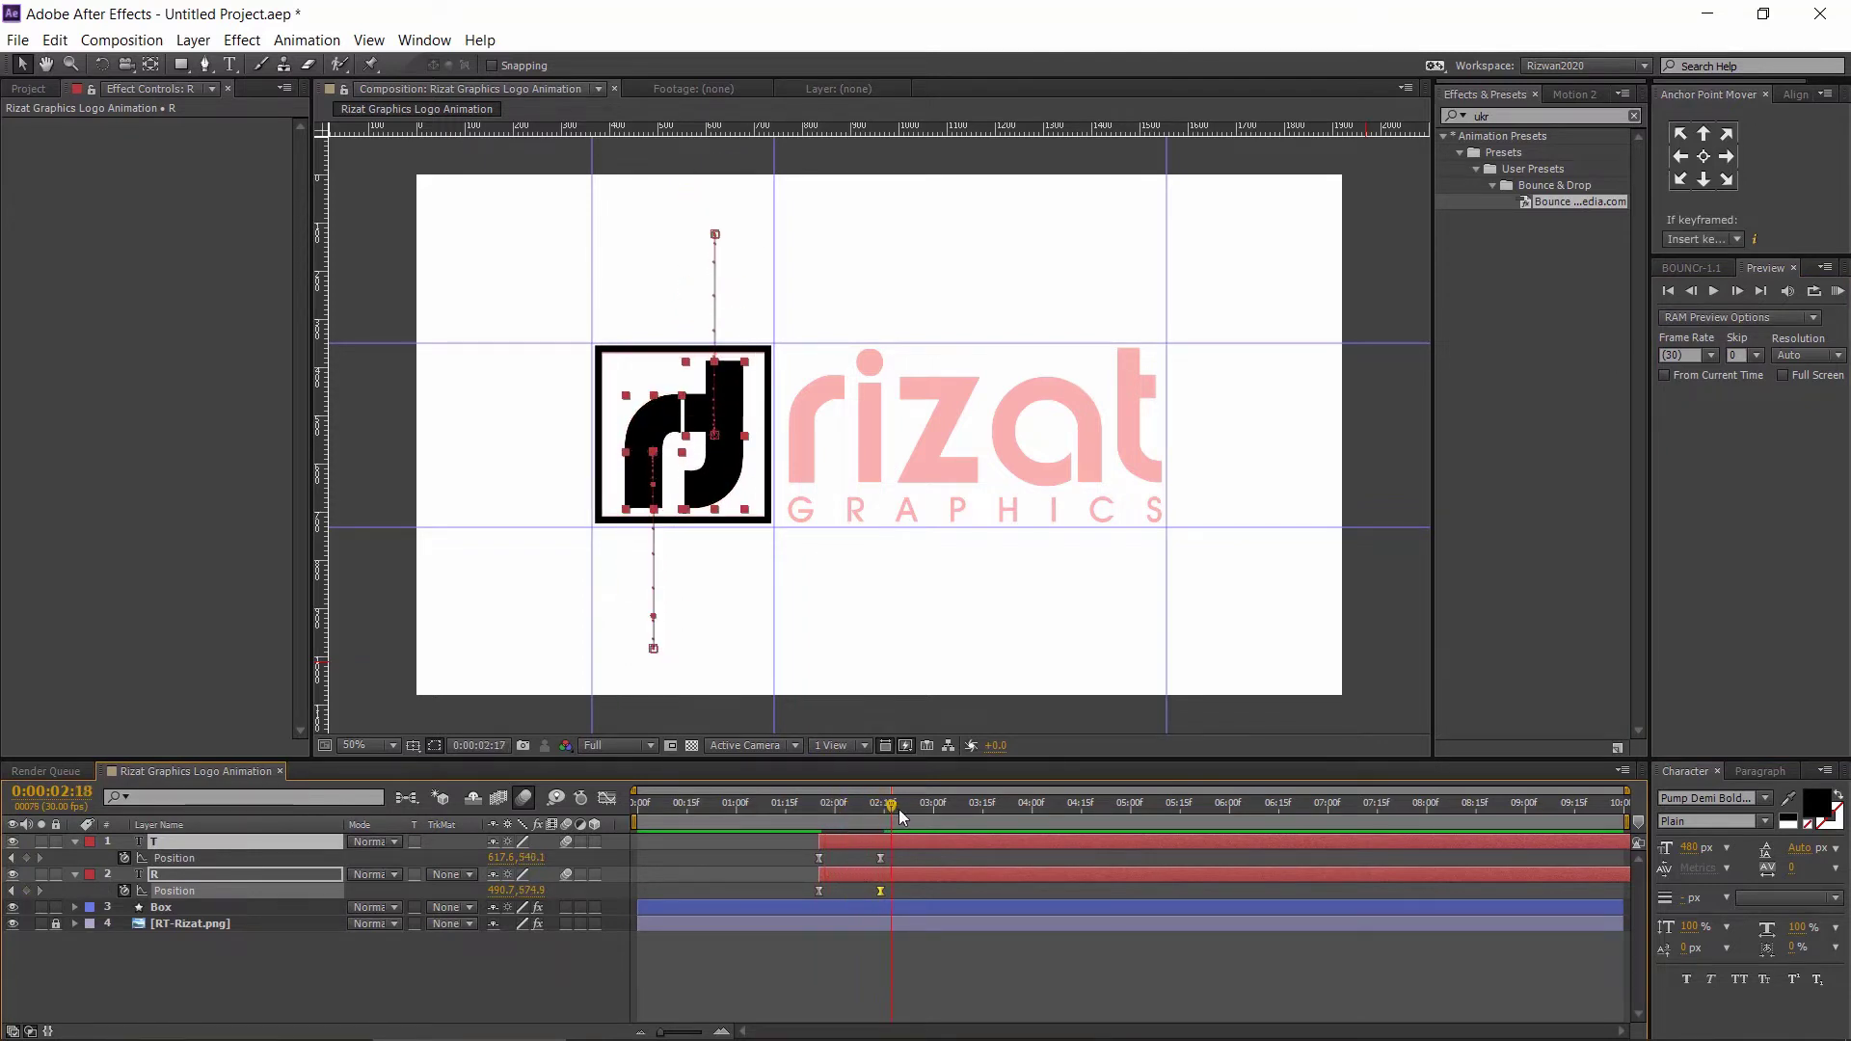
click(885, 888)
drag(887, 888, 904, 808)
- Collapse the Position properties of the T and R layers
click(533, 968)
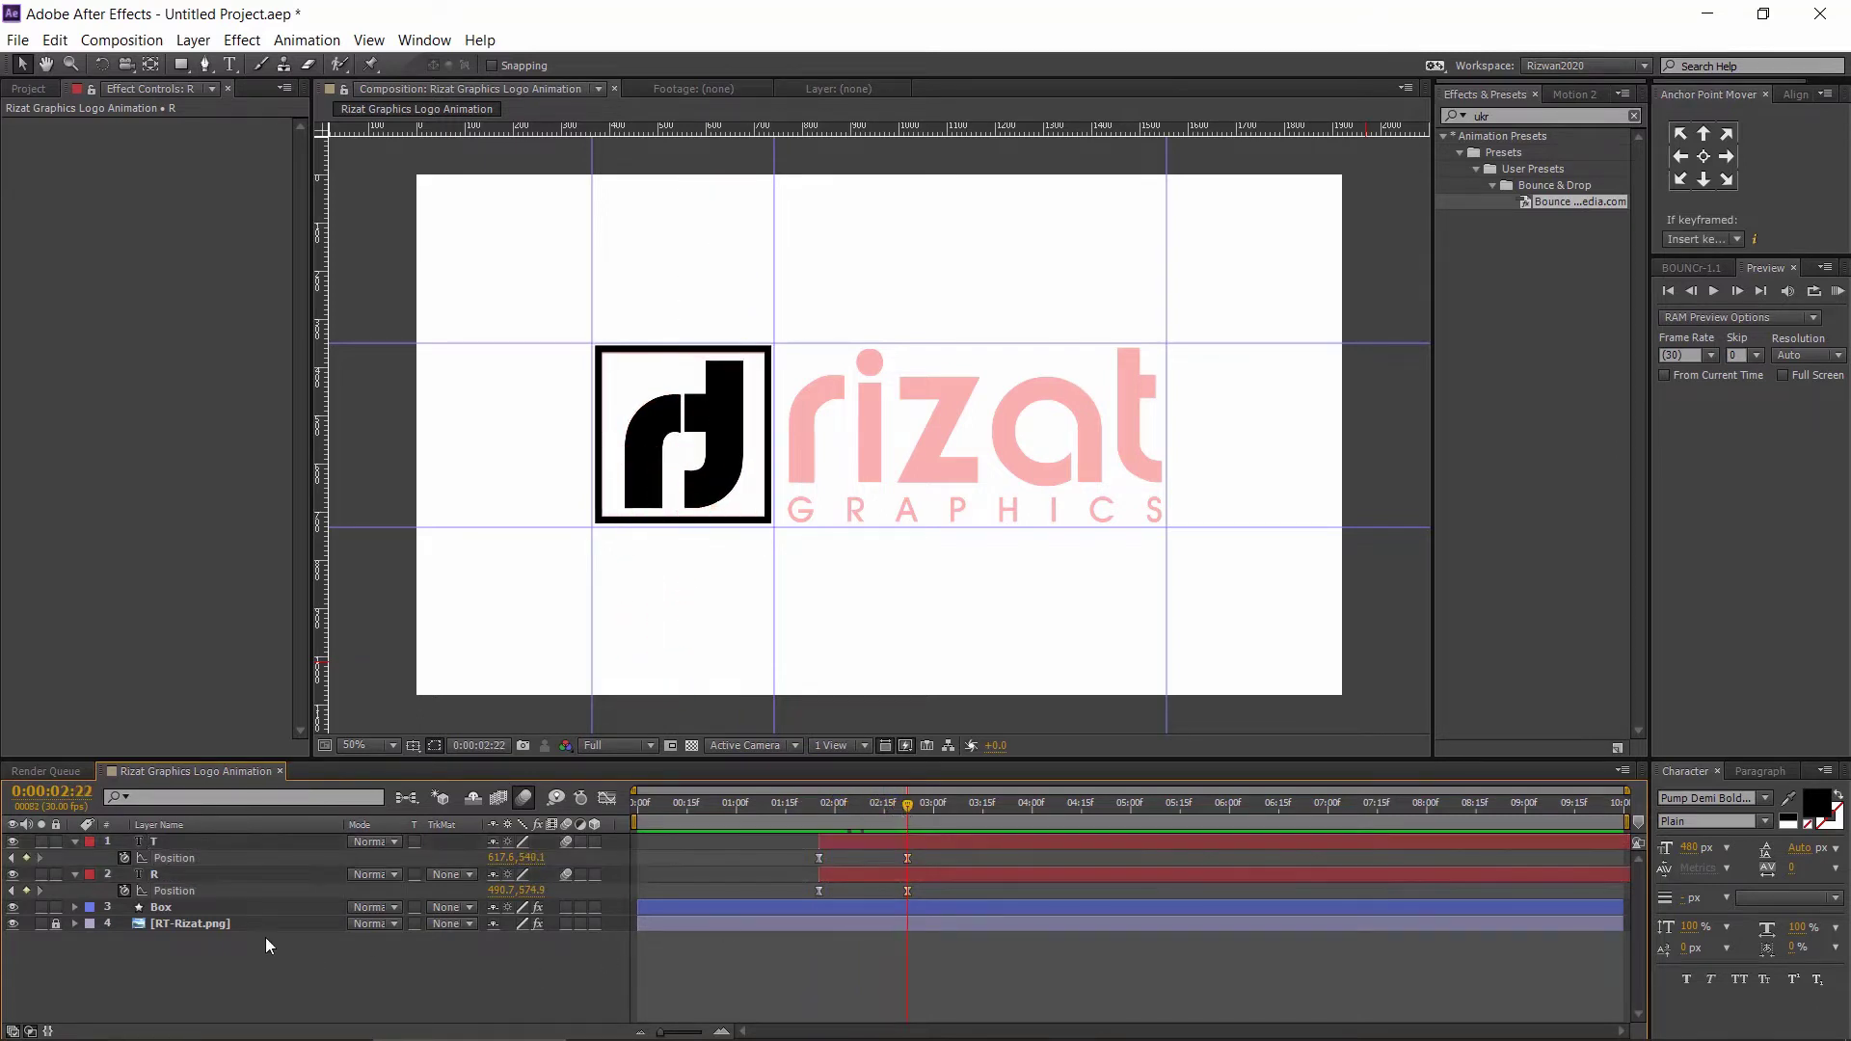
click(74, 841)
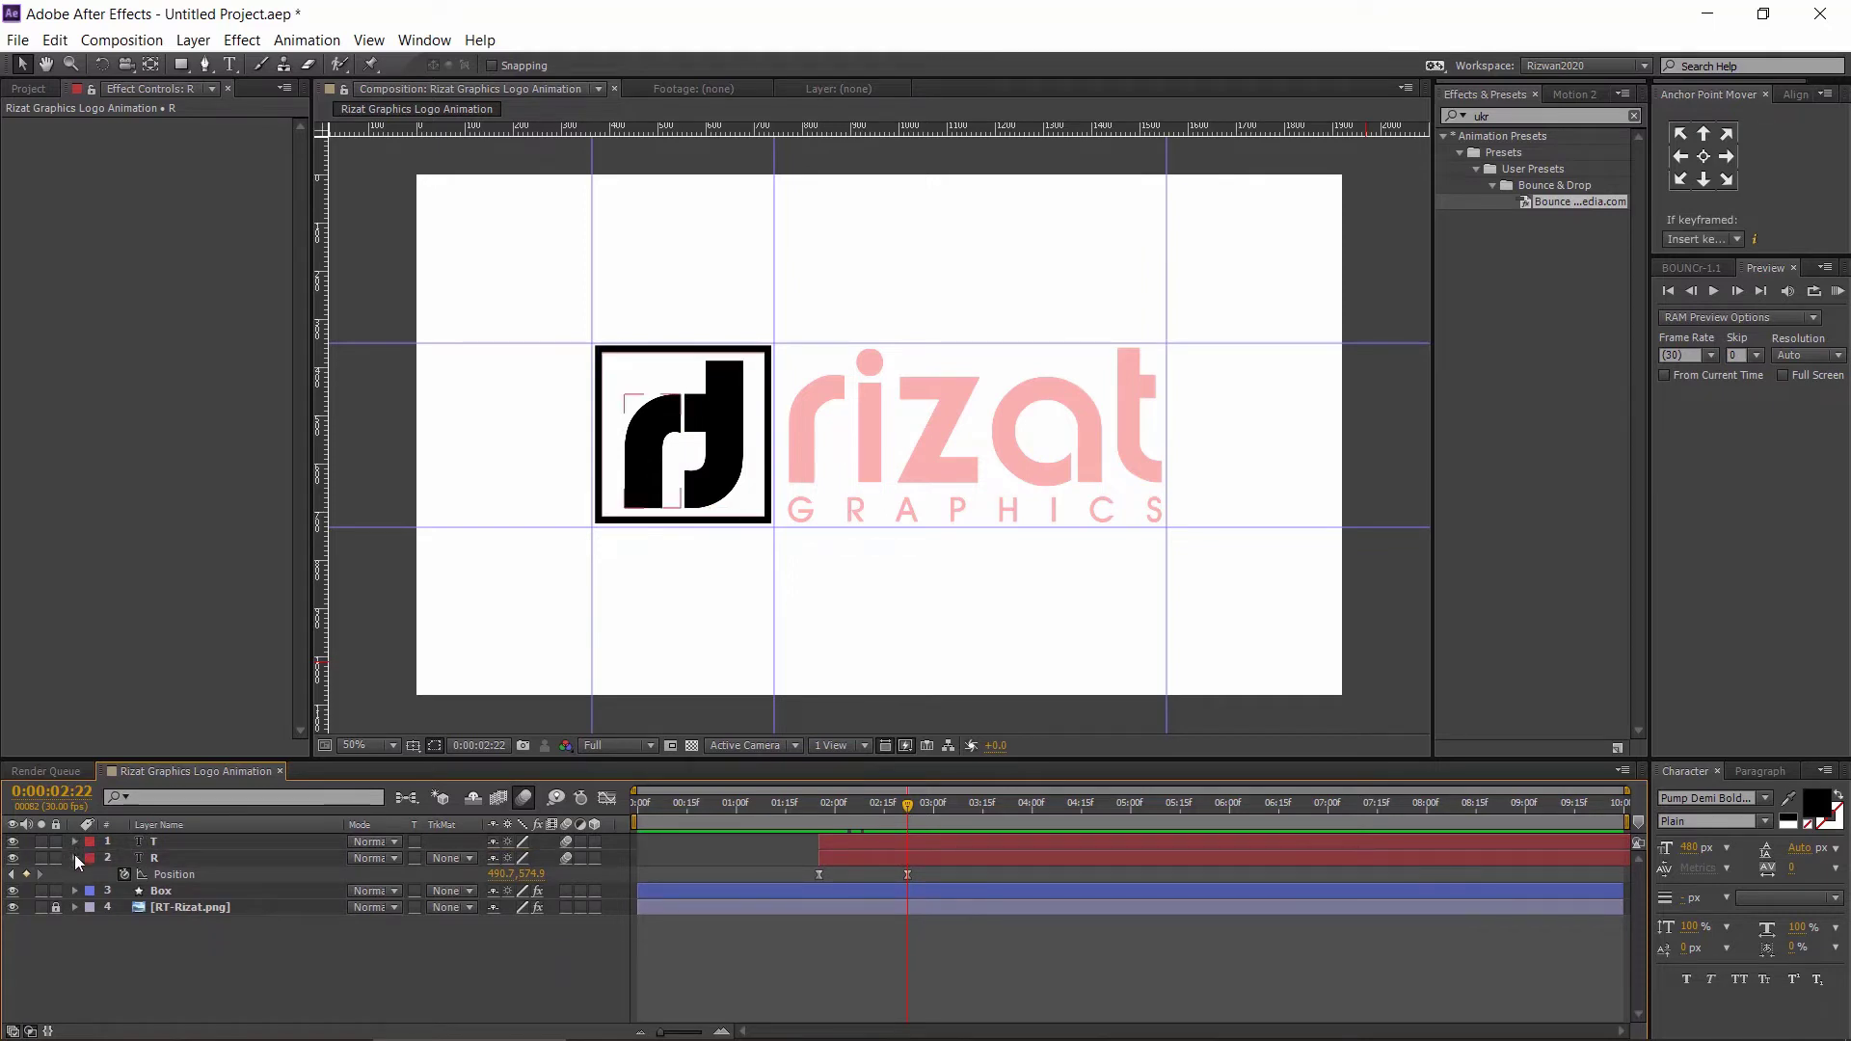
click(75, 857)
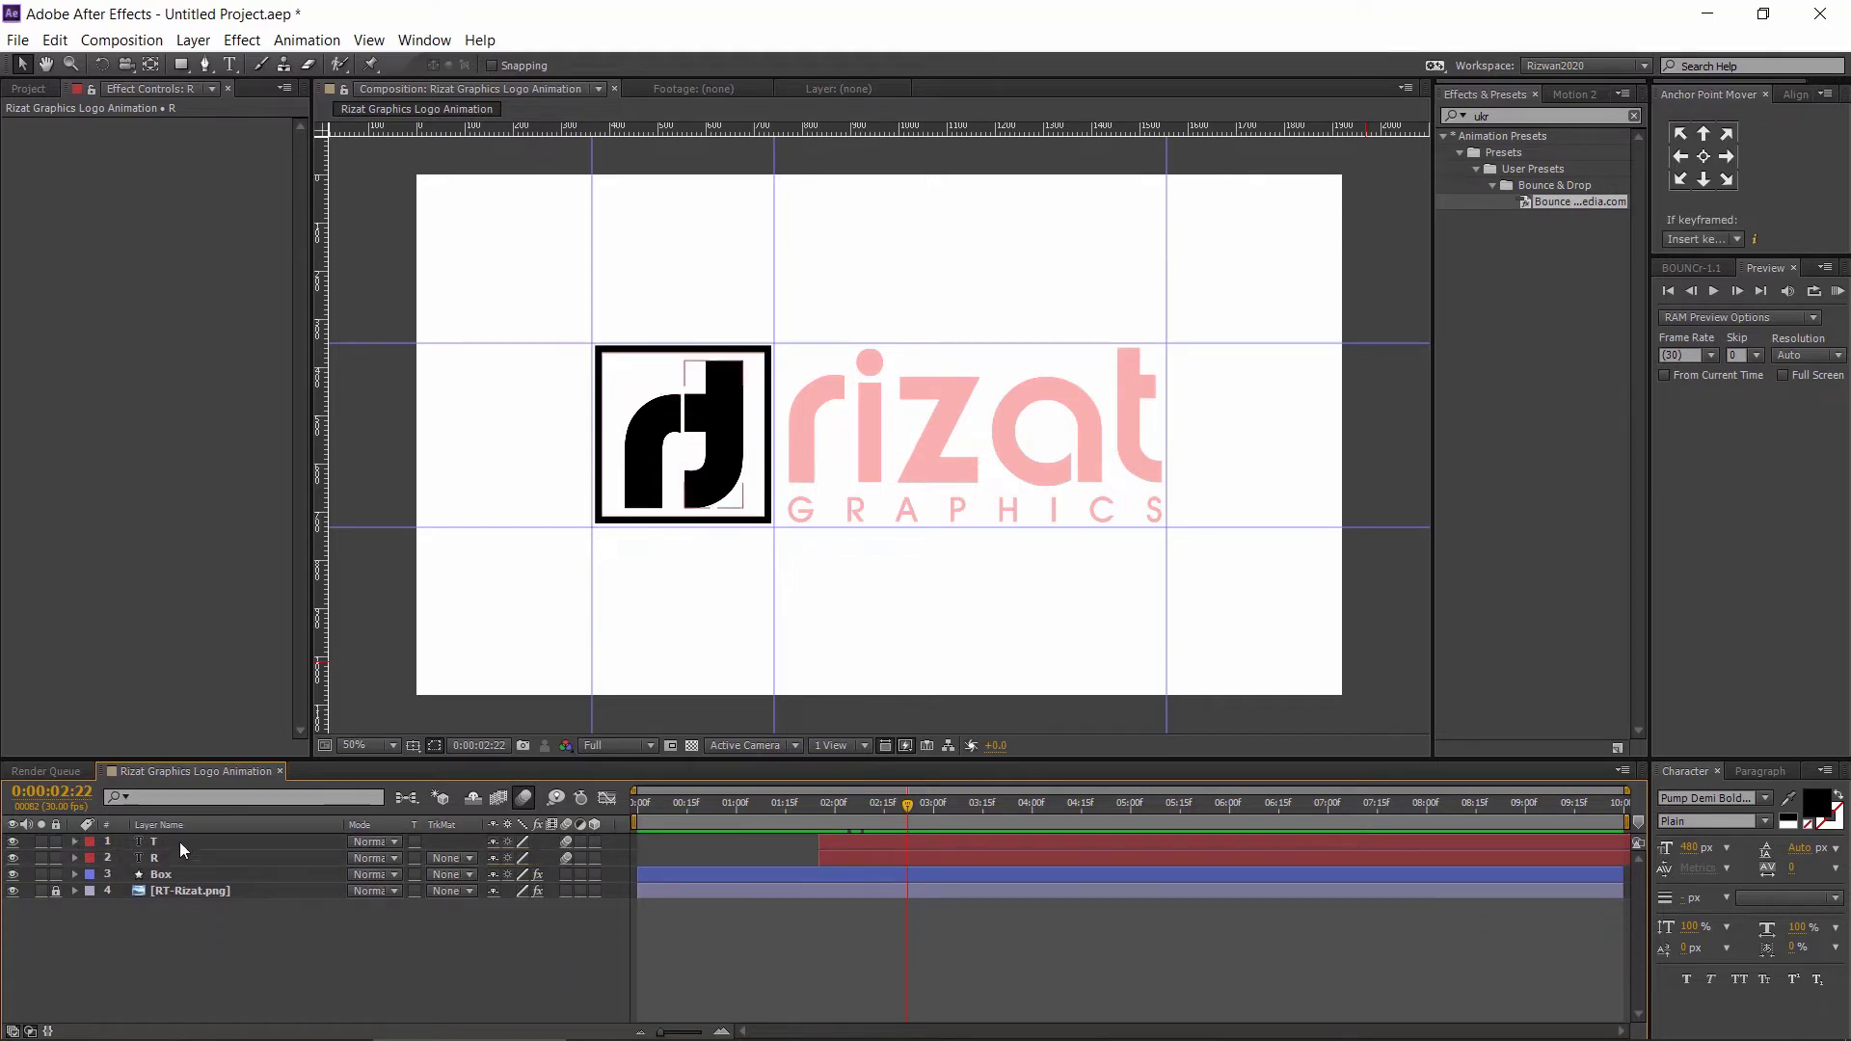
- Set the Rectangle tool to a solid teal fill with no stroke
click(641, 442)
click(185, 62)
click(495, 65)
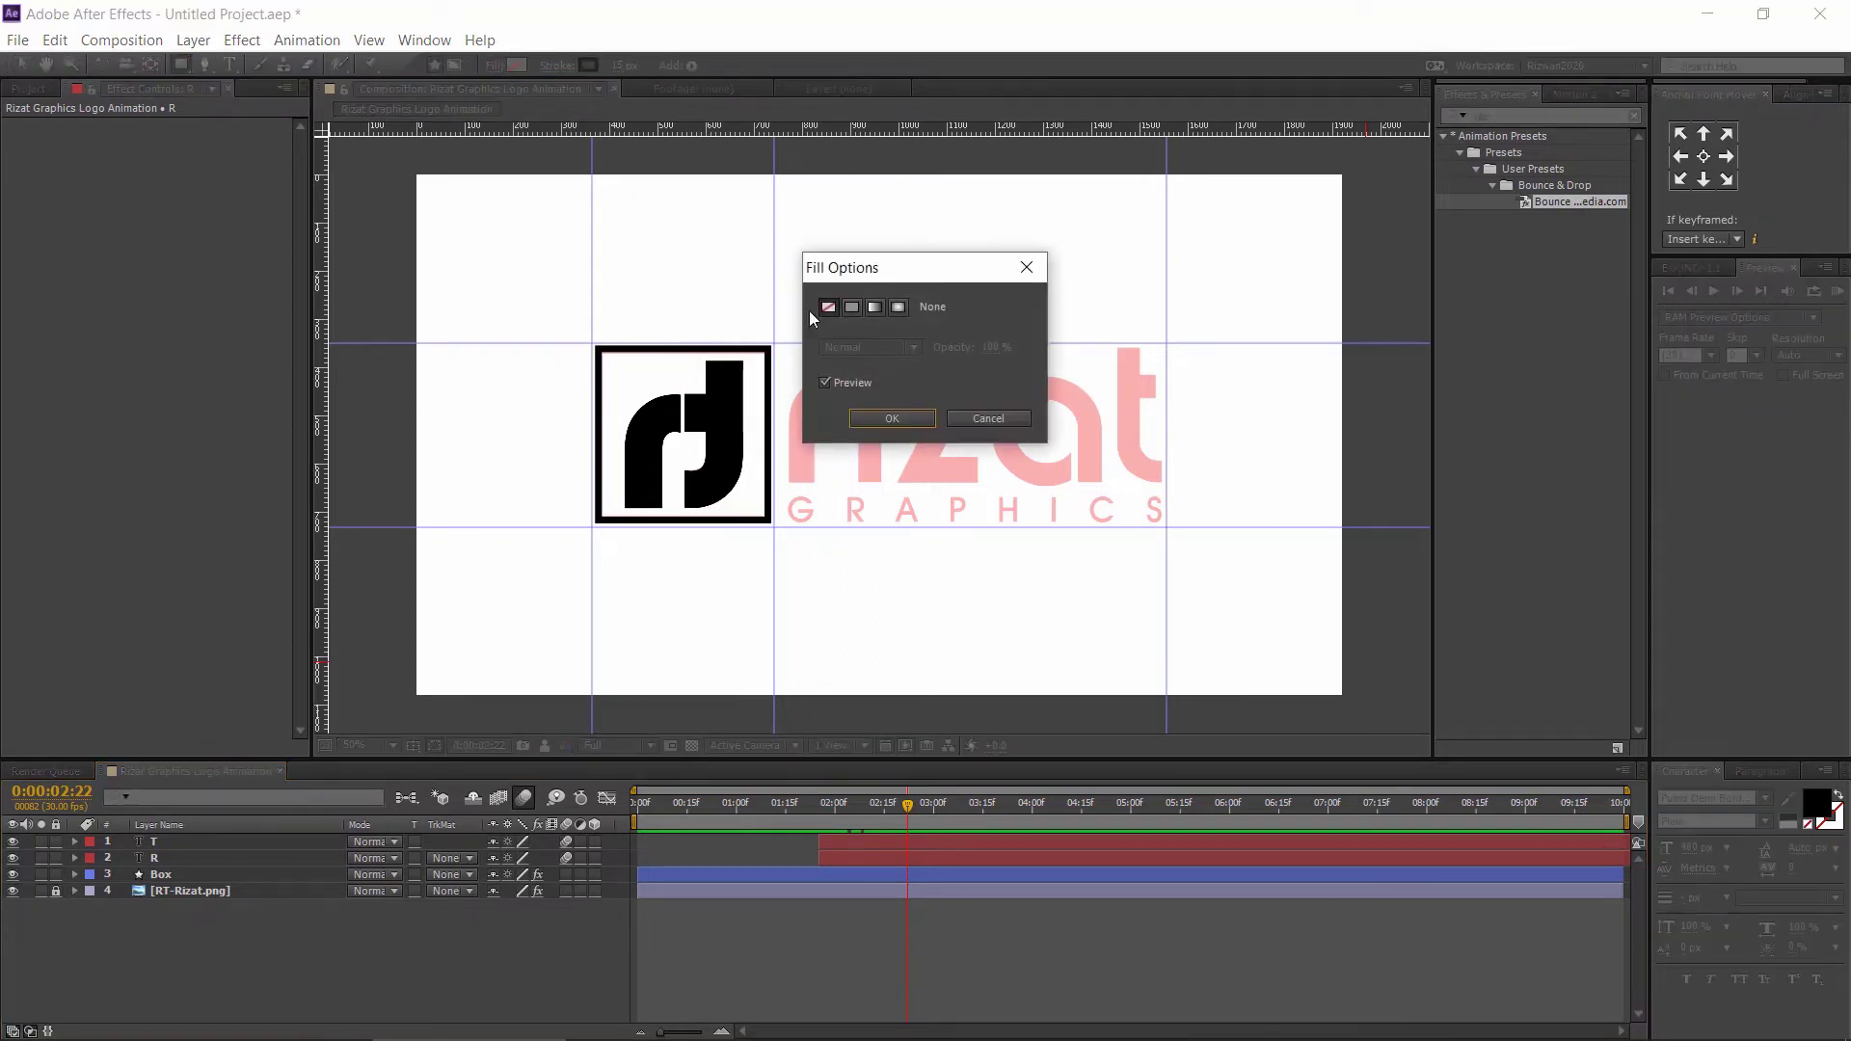
click(851, 308)
click(888, 420)
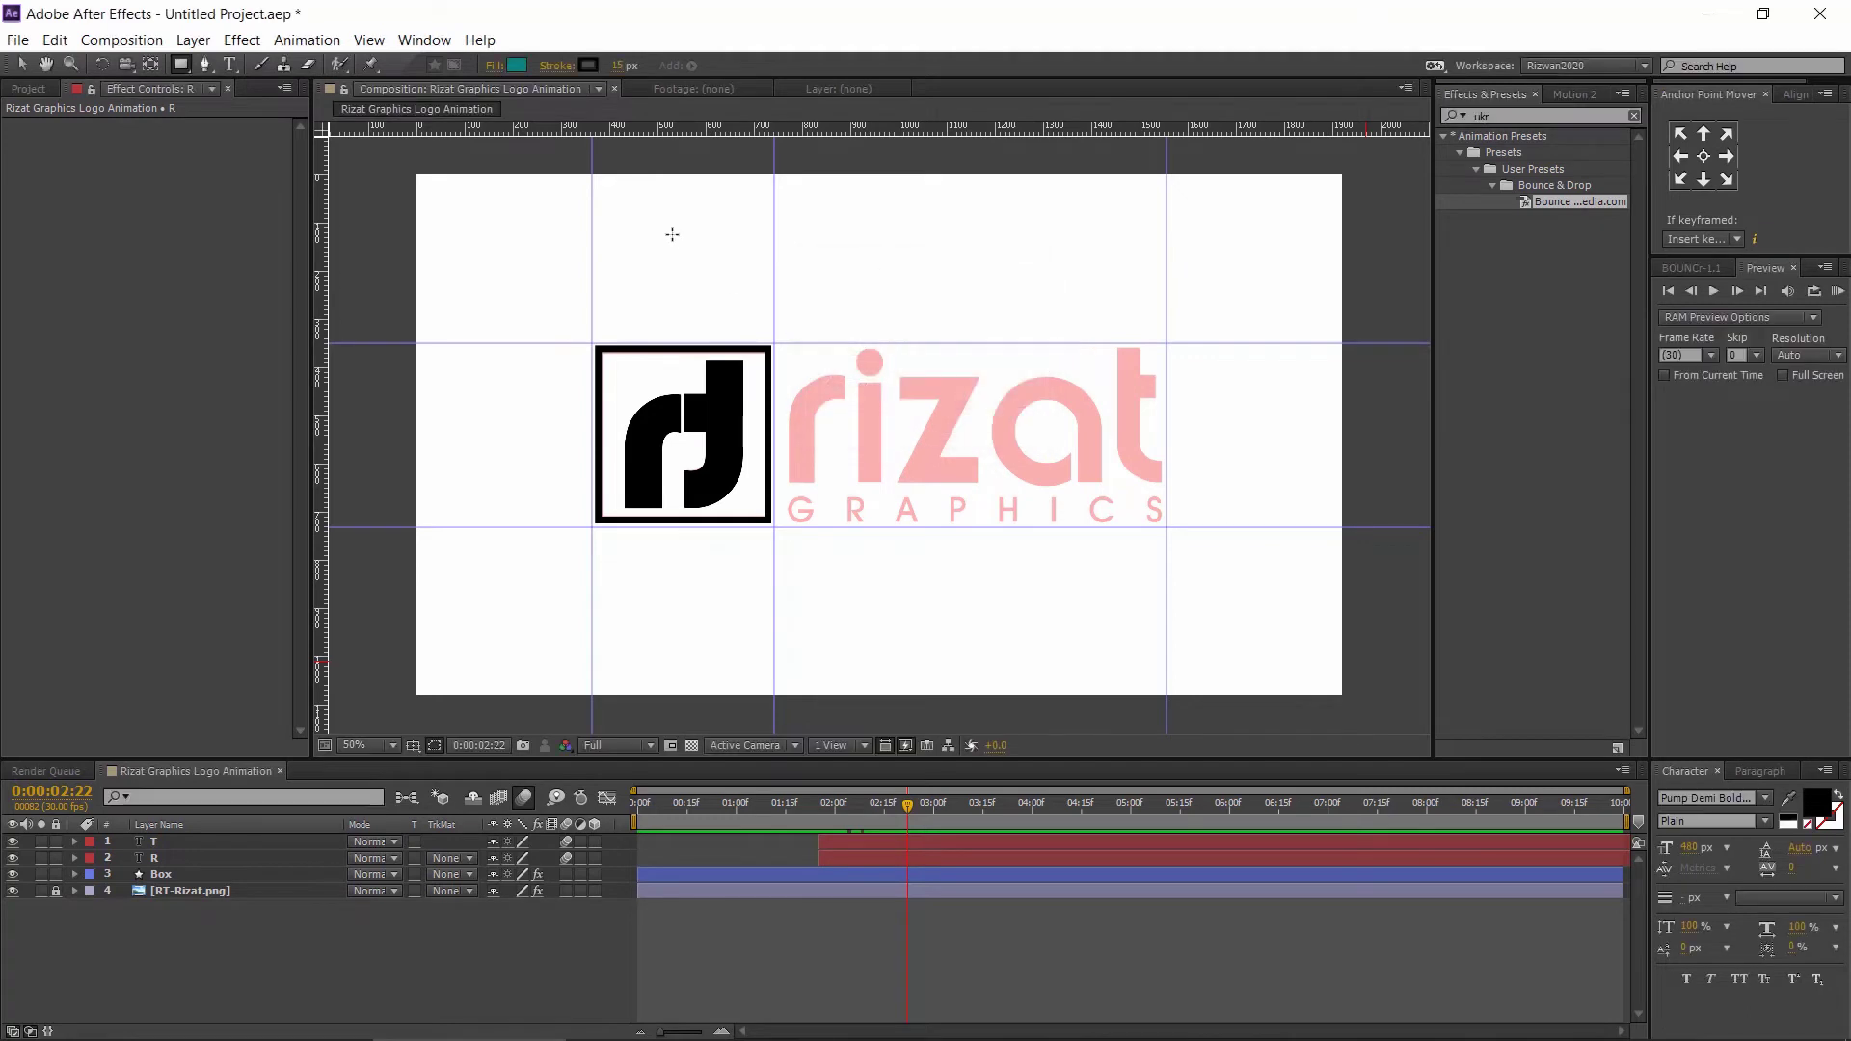
click(557, 66)
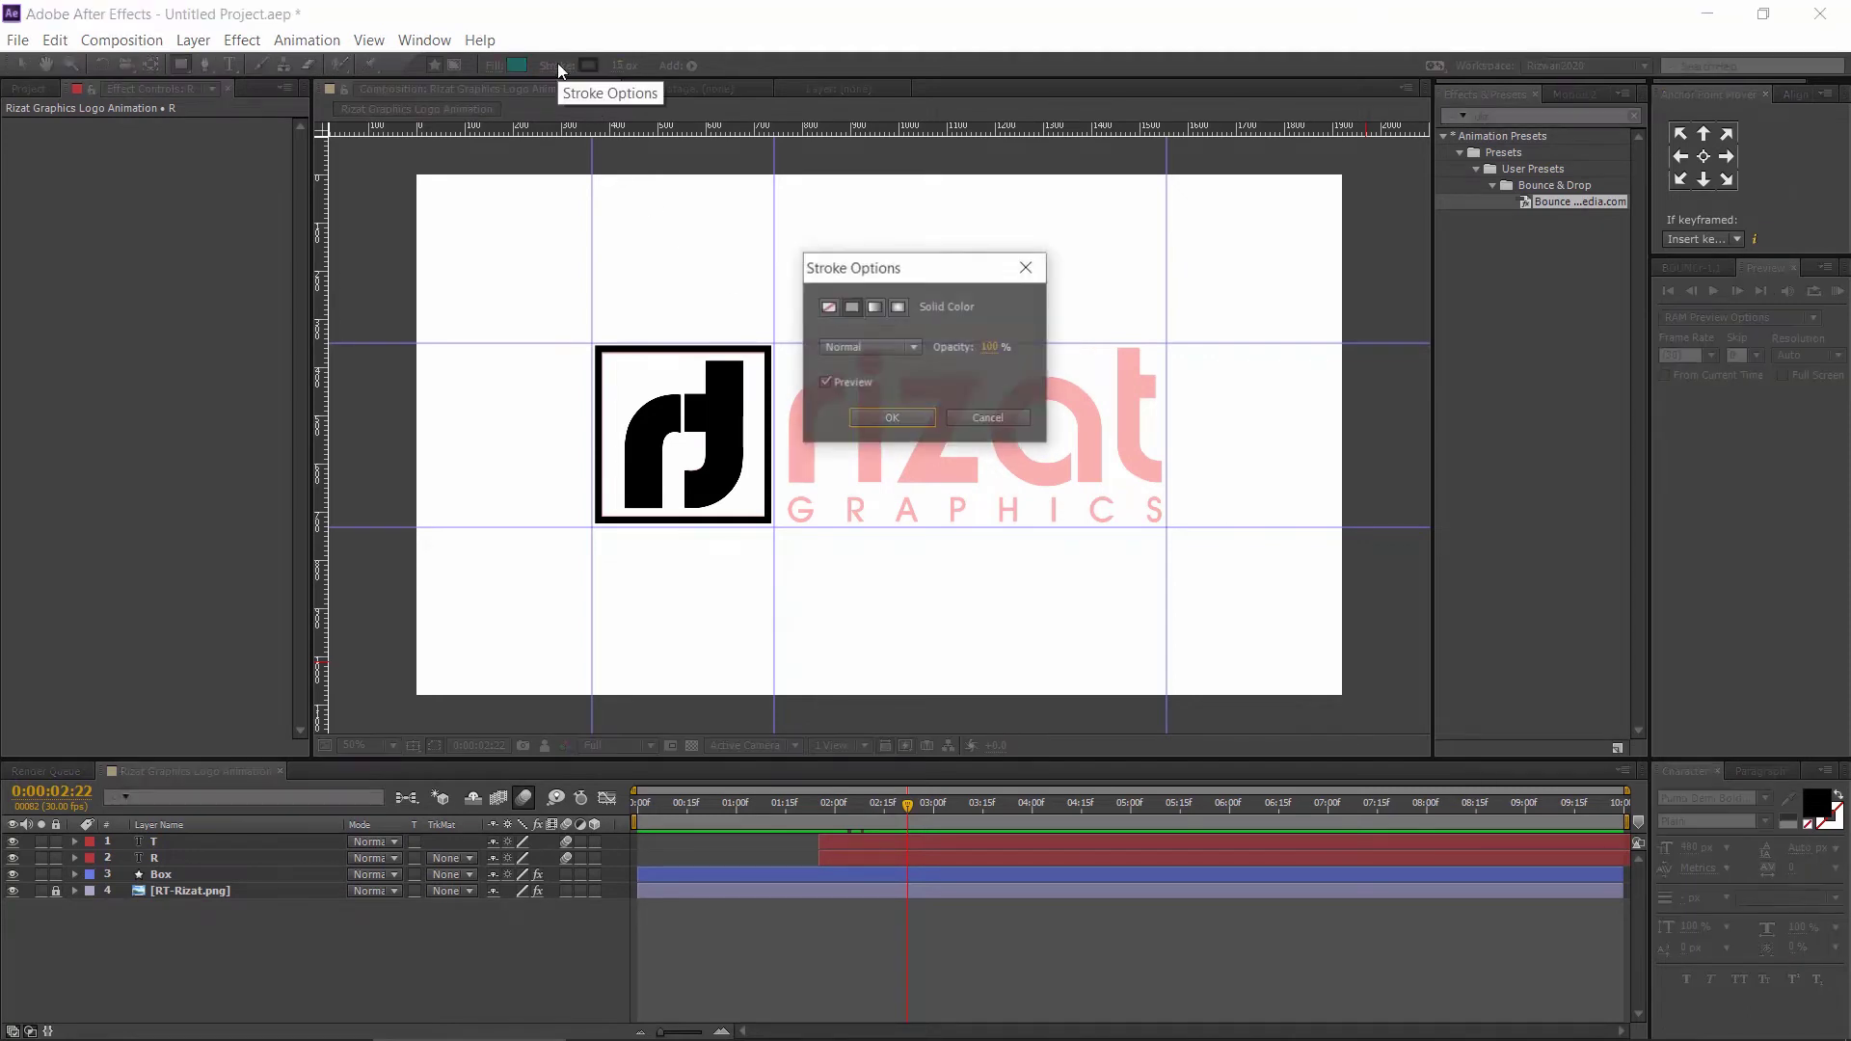
click(827, 307)
click(883, 419)
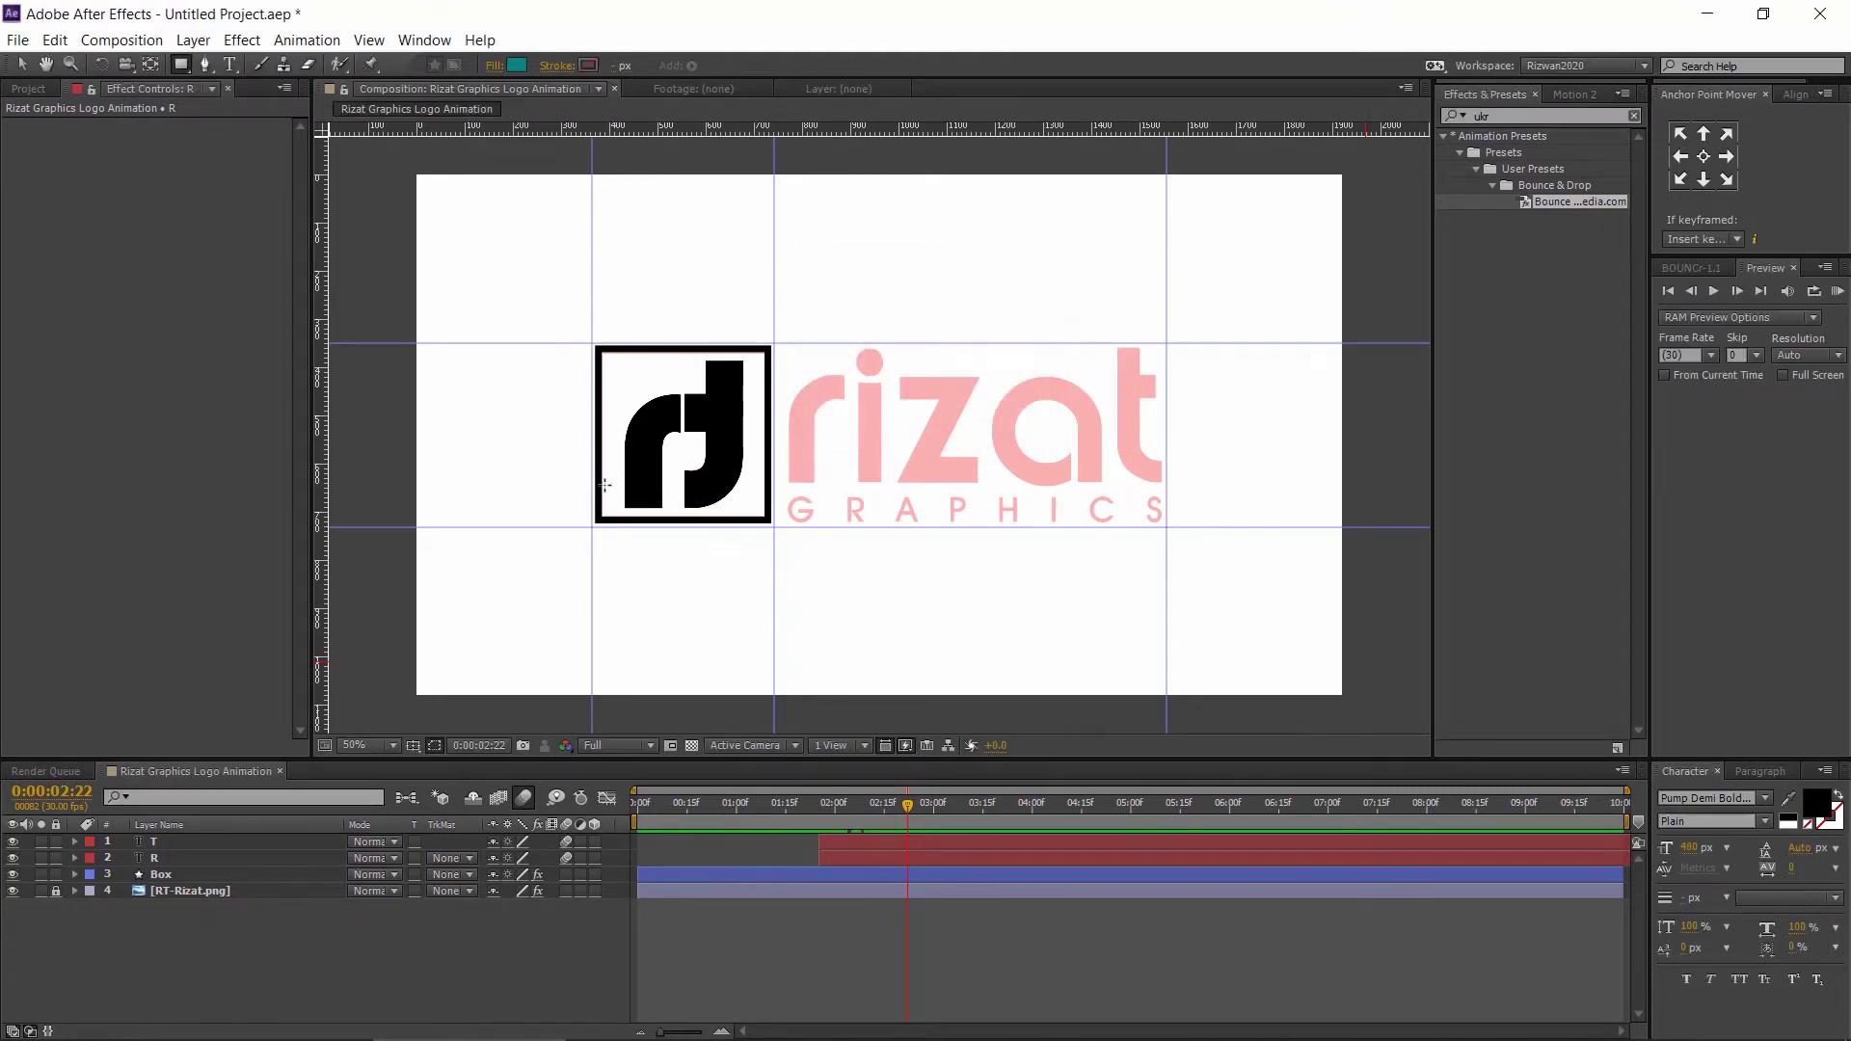
- Draw a teal rectangle over the logo box and nudge it into alignment
drag(603, 354, 775, 529)
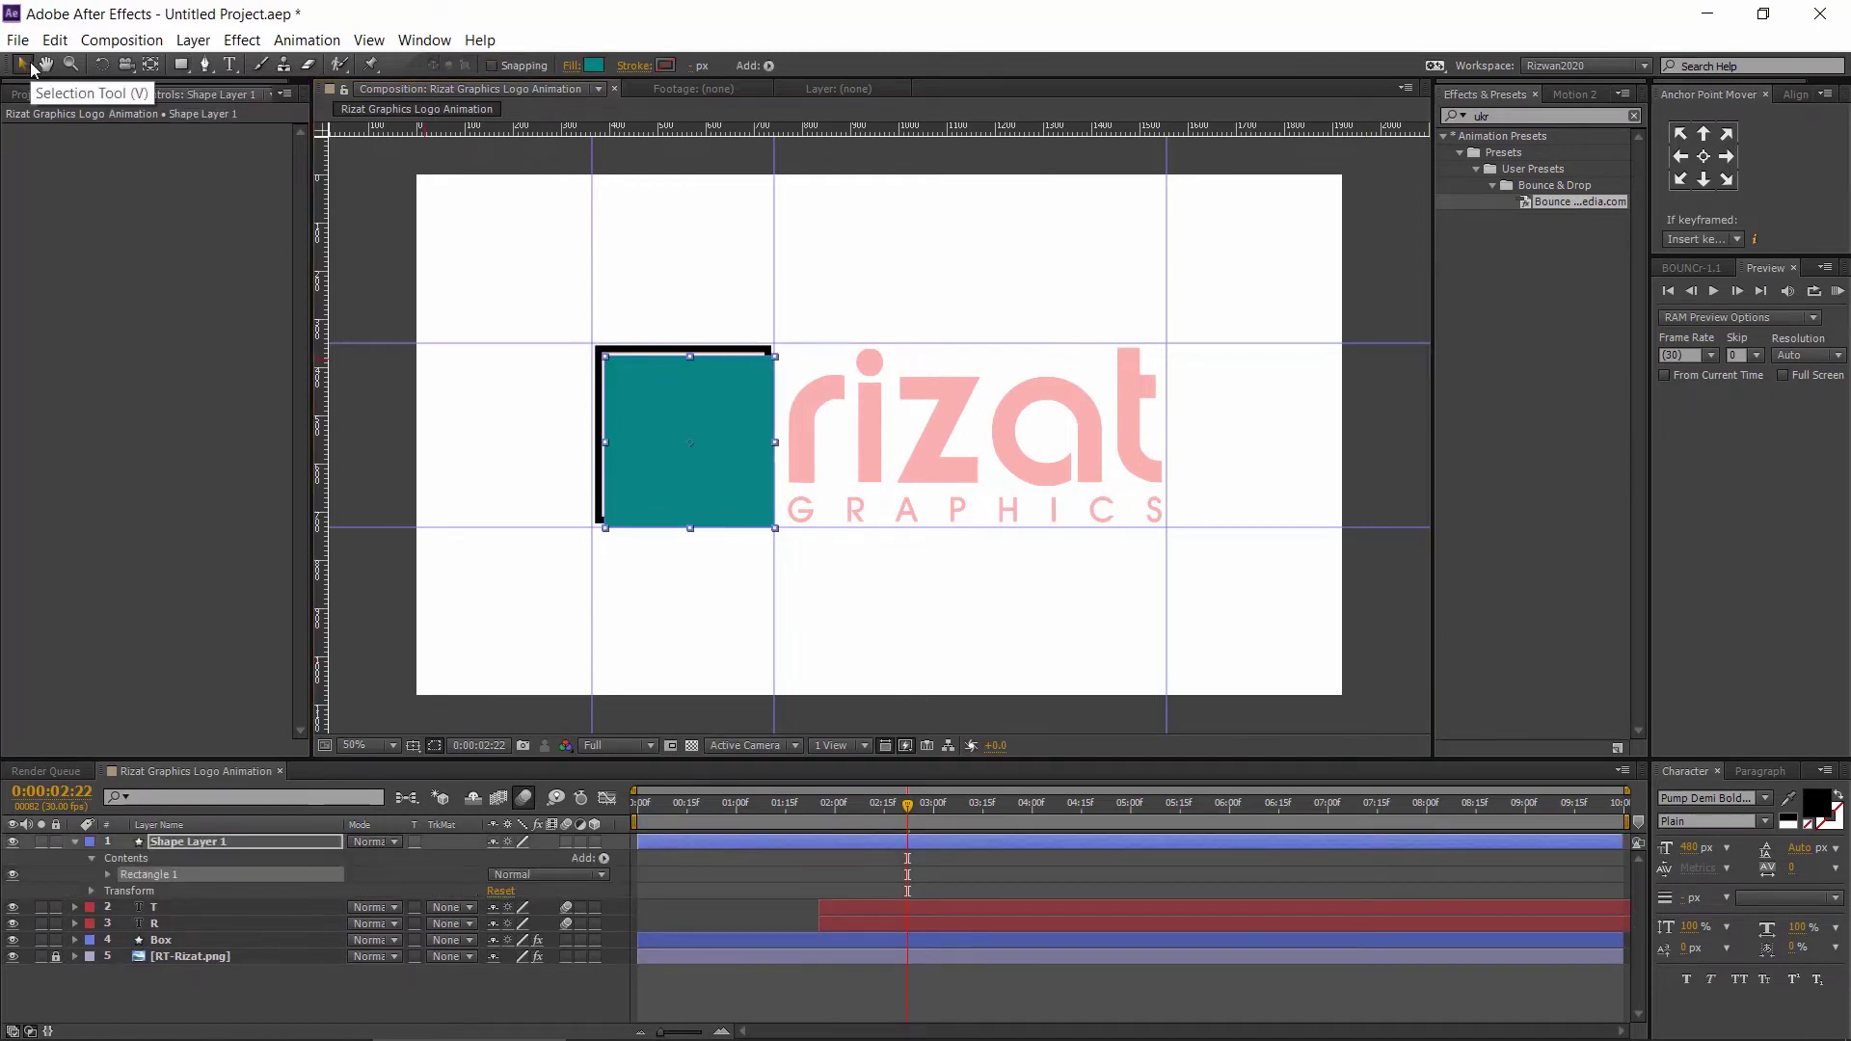
click(21, 64)
click(712, 472)
key(shift+Up)
key(shift+Up)
key(shift+Left)
- Align the rectangle, scale it to 96% and rename it T Mask
key(p)
click(502, 873)
key(Return)
key(s)
key(alt+KP_Subtract)
key(alt+KP_Subtract)
key(alt+KP_Subtract)
key(alt+KP_Subtract)
key(Return)
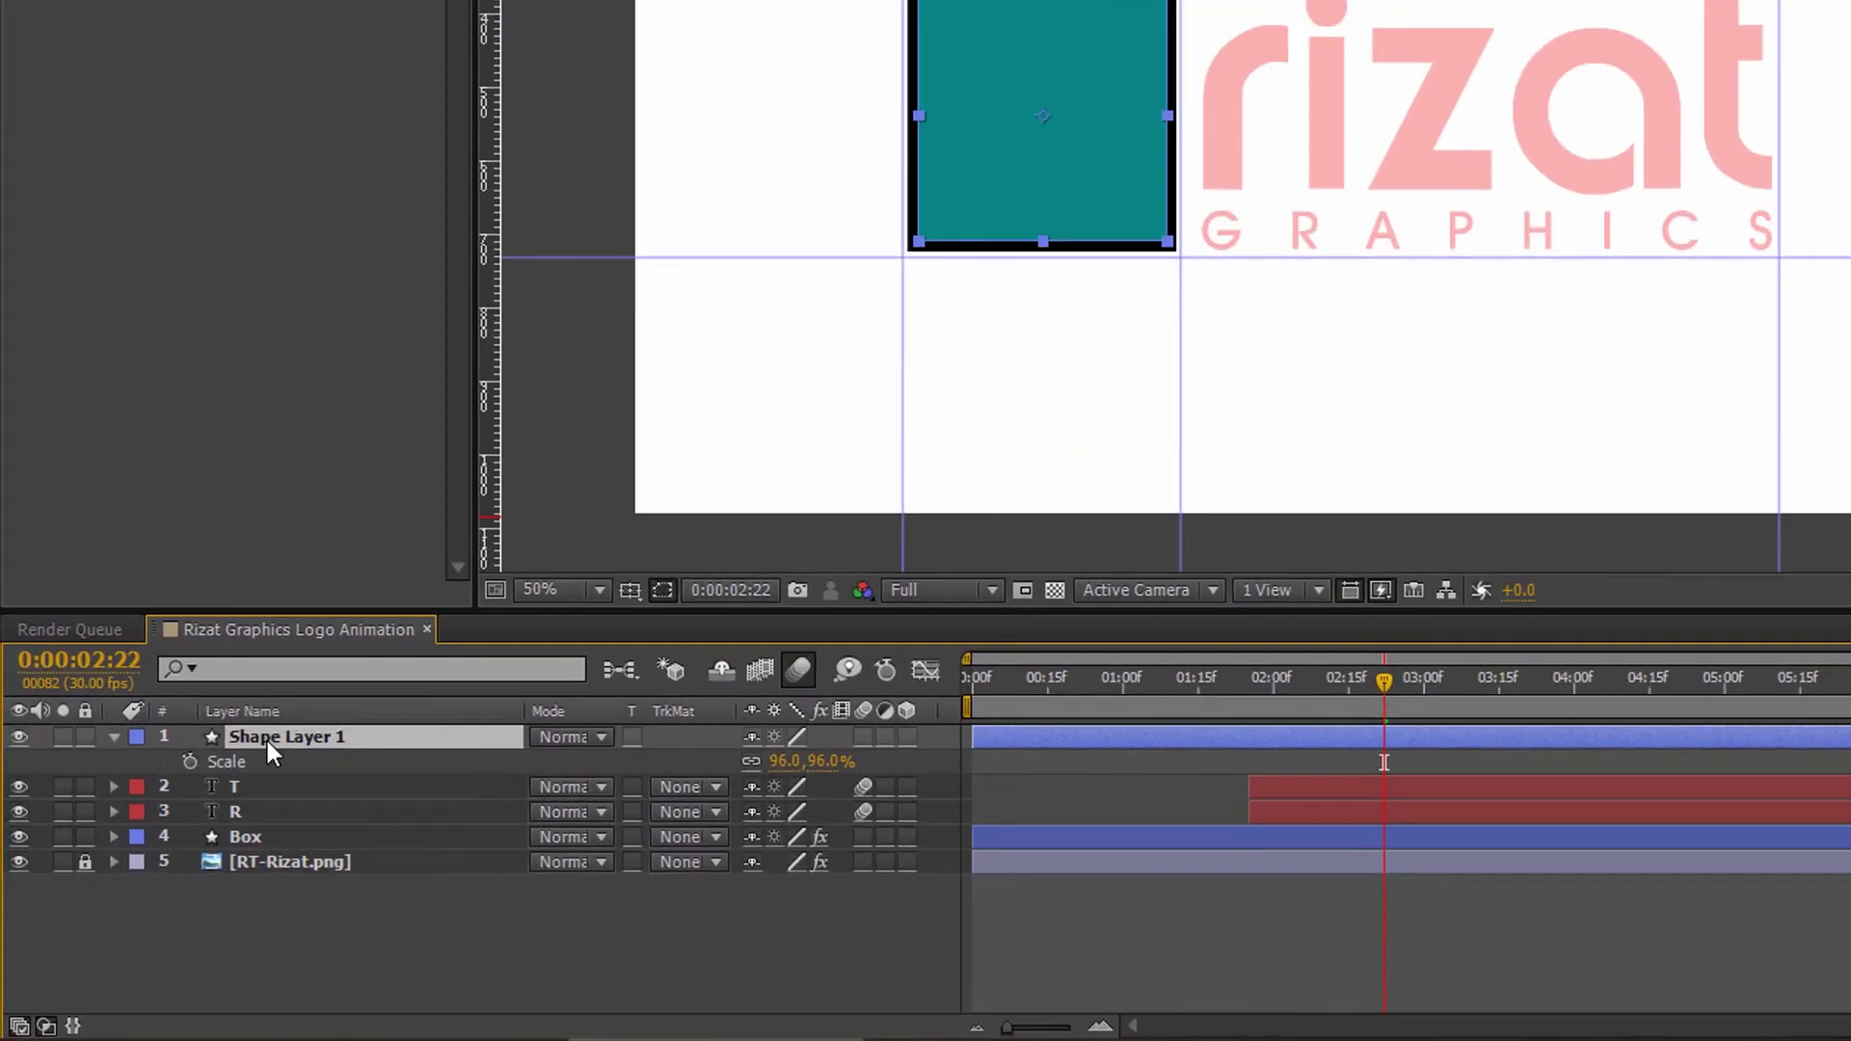
text(T Mask)
key(Return)
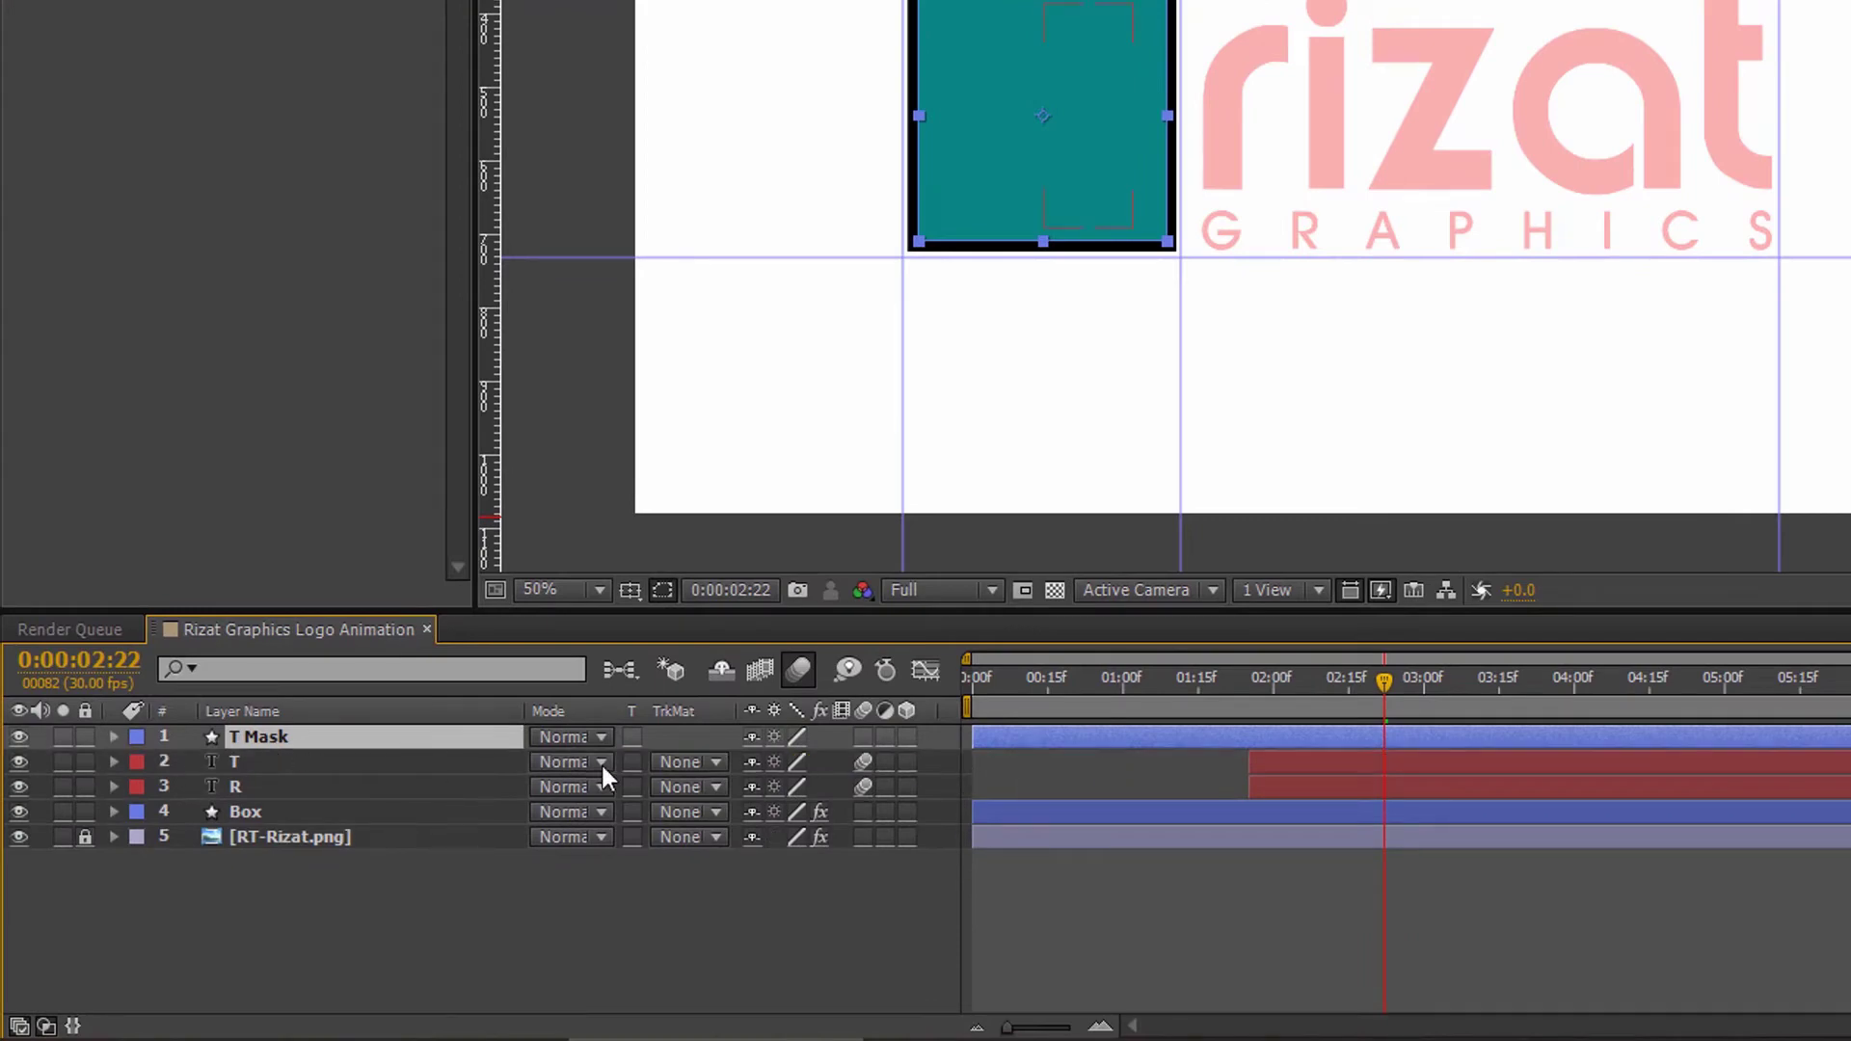
- Duplicate it as R Mask, placed between the T and R layers
key(ctrl+d)
drag(312, 745, 303, 816)
key(Return)
text(R Mask)
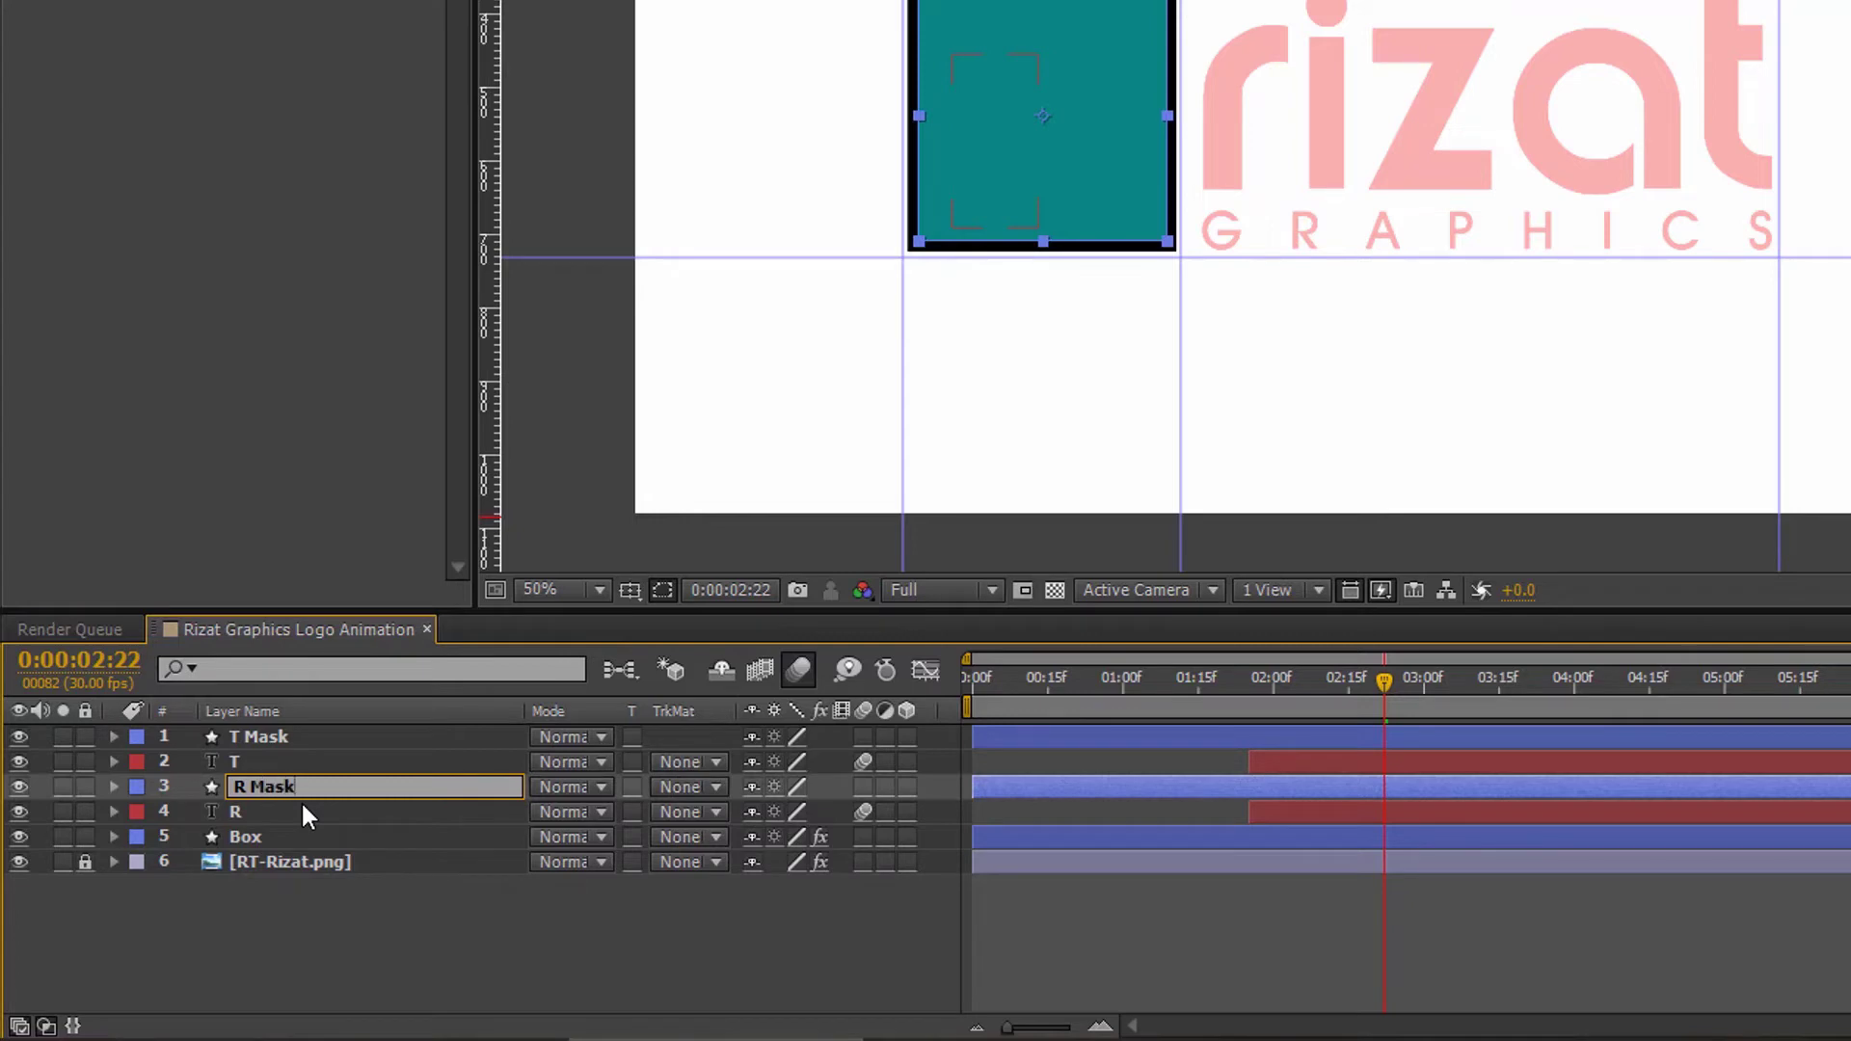
key(Return)
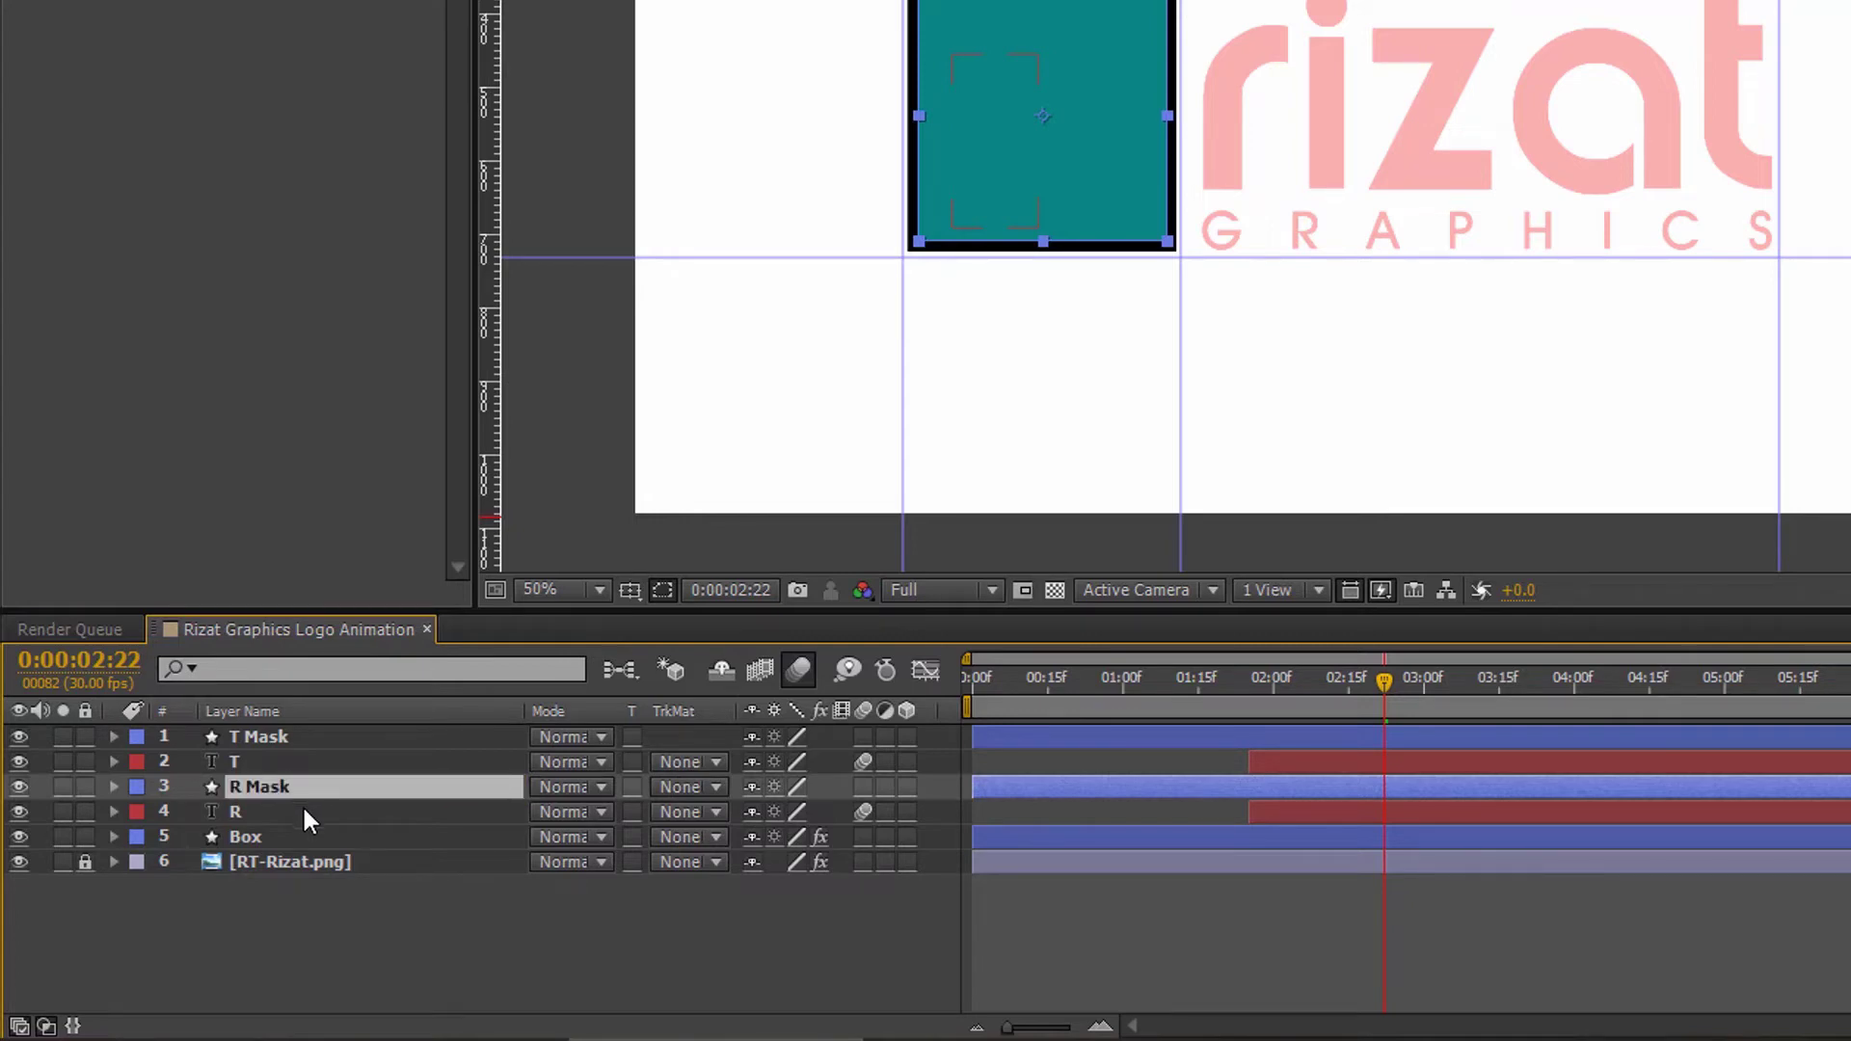
- Set R Mask and T Mask as alpha track mattes for R and T, then preview
click(302, 815)
click(690, 815)
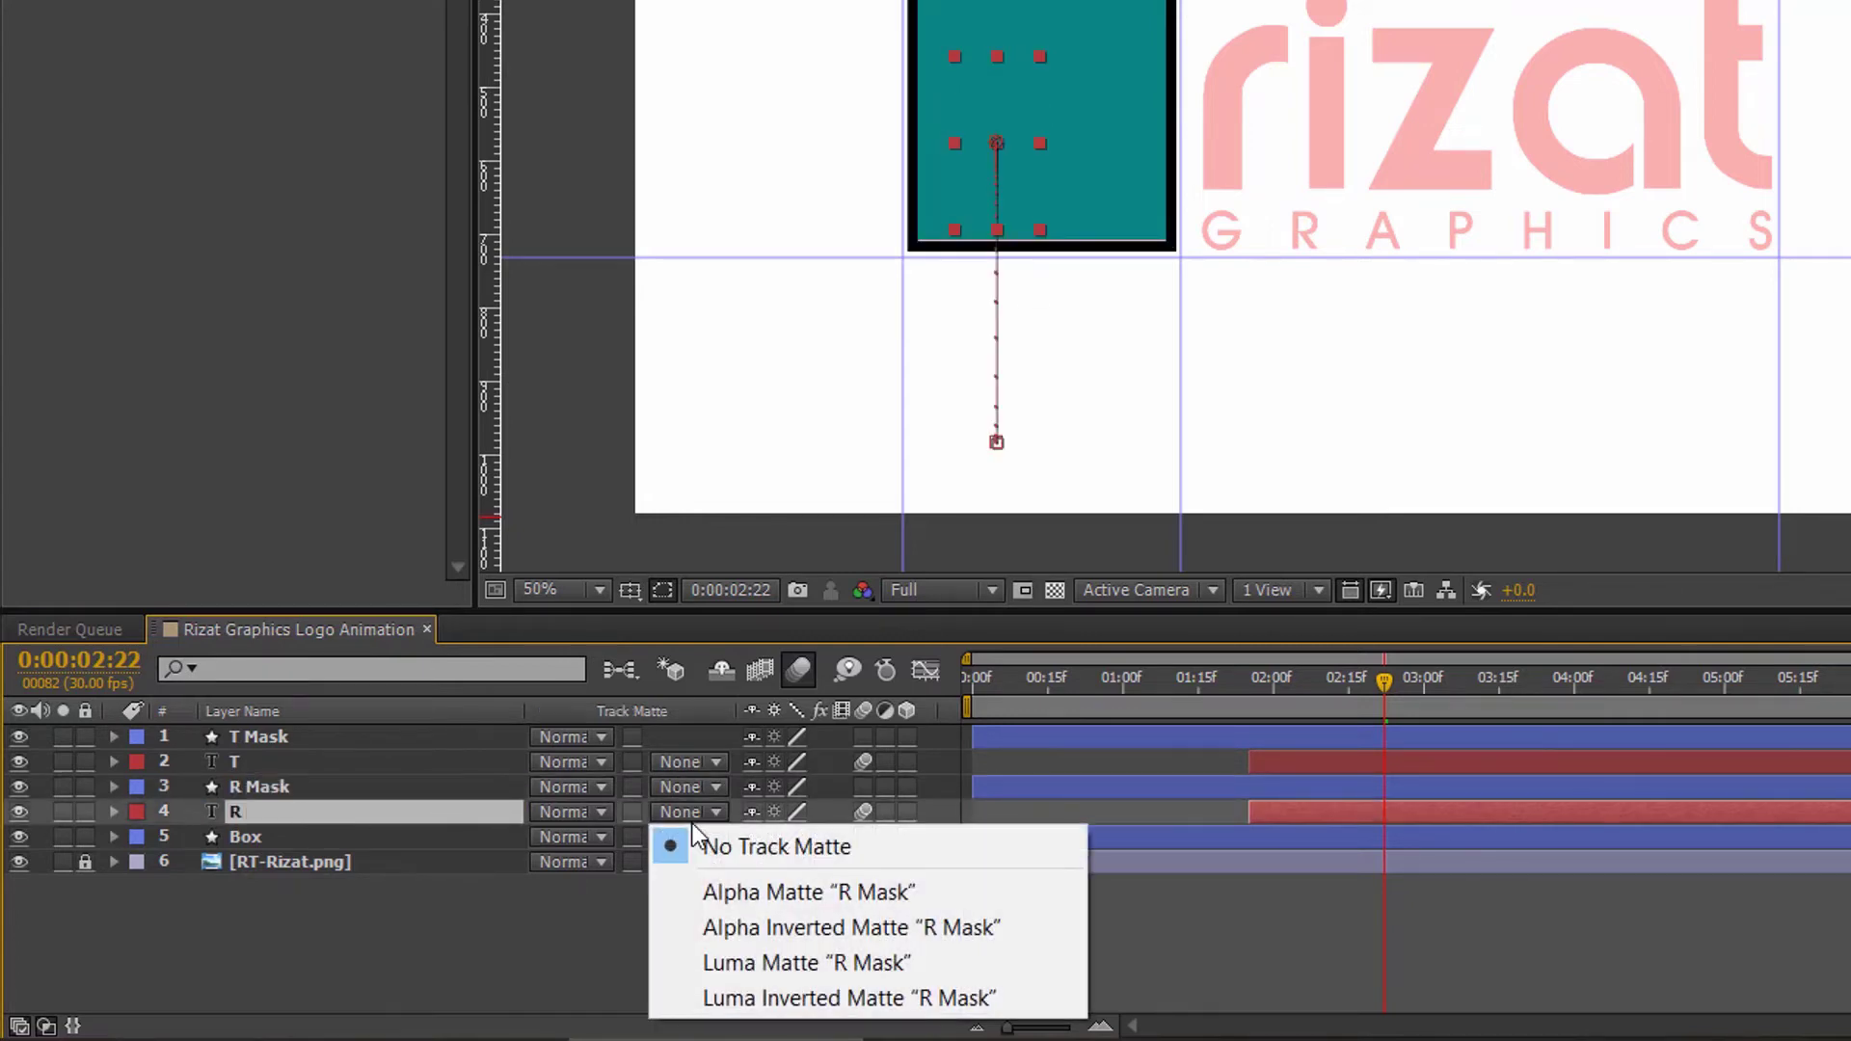
click(709, 892)
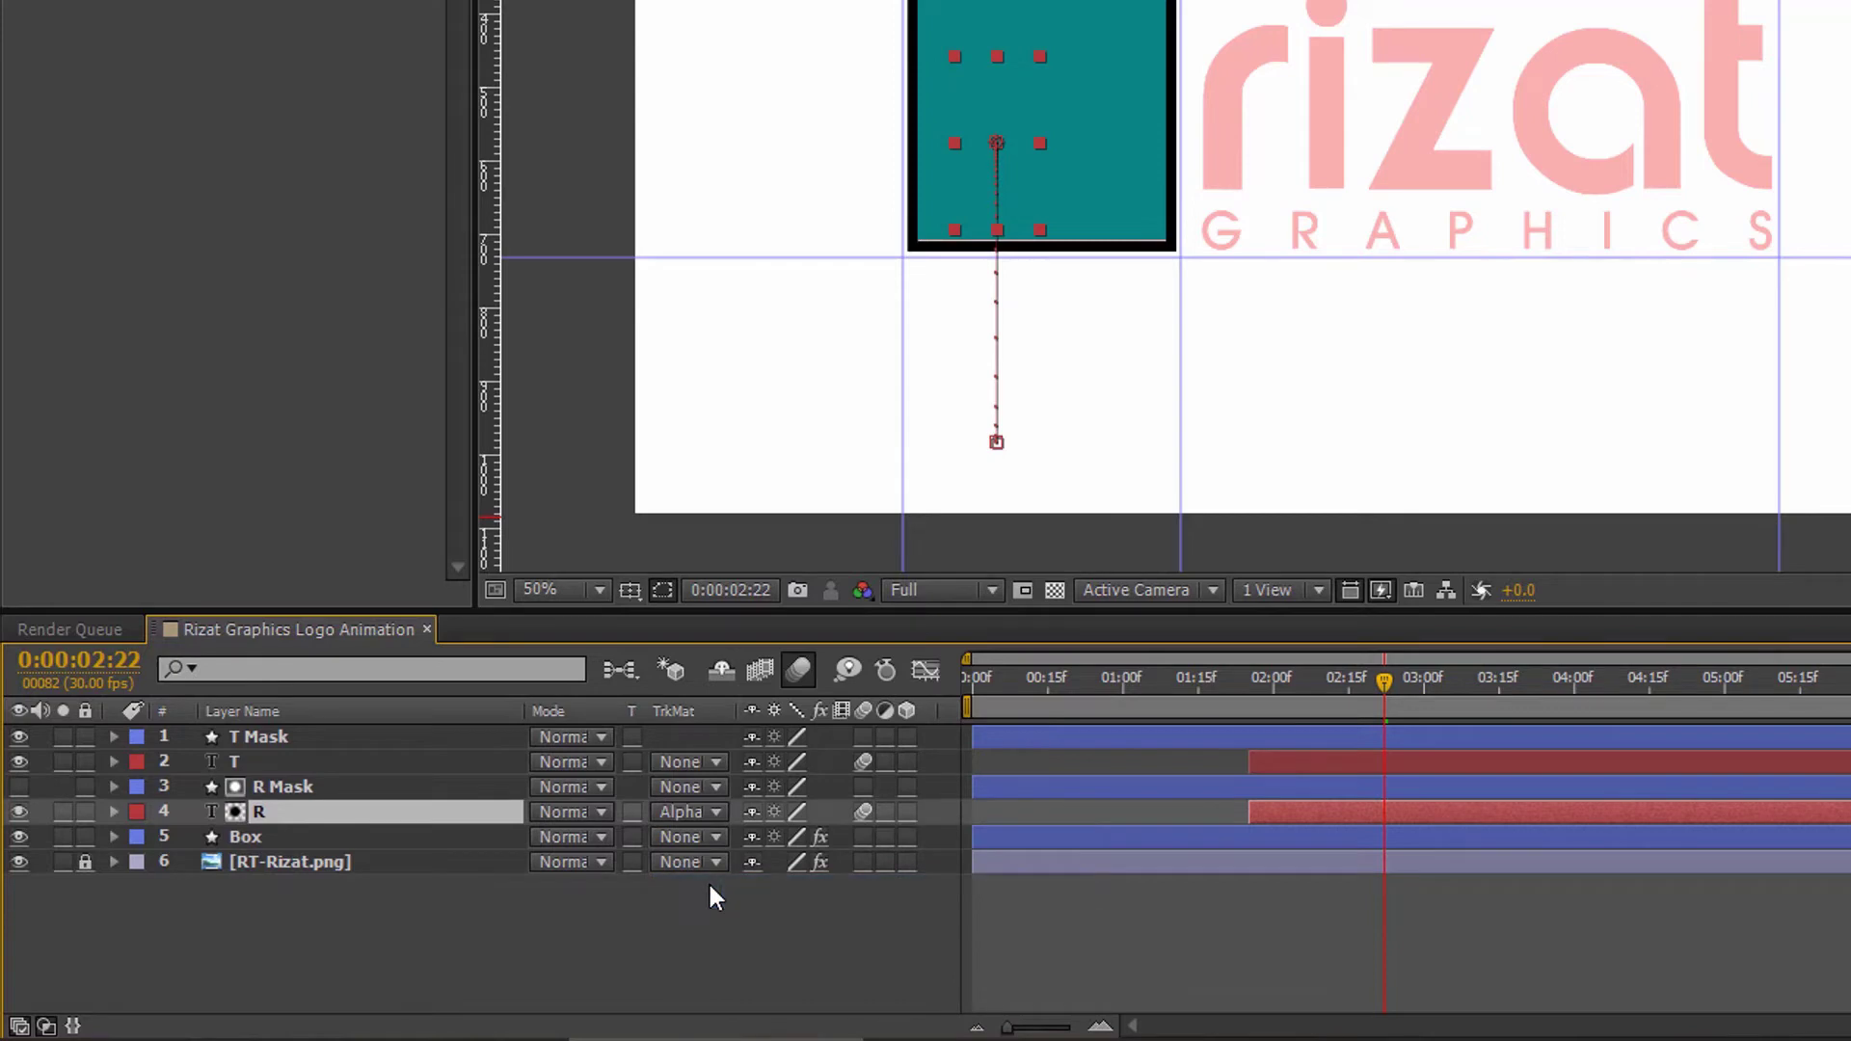
click(315, 761)
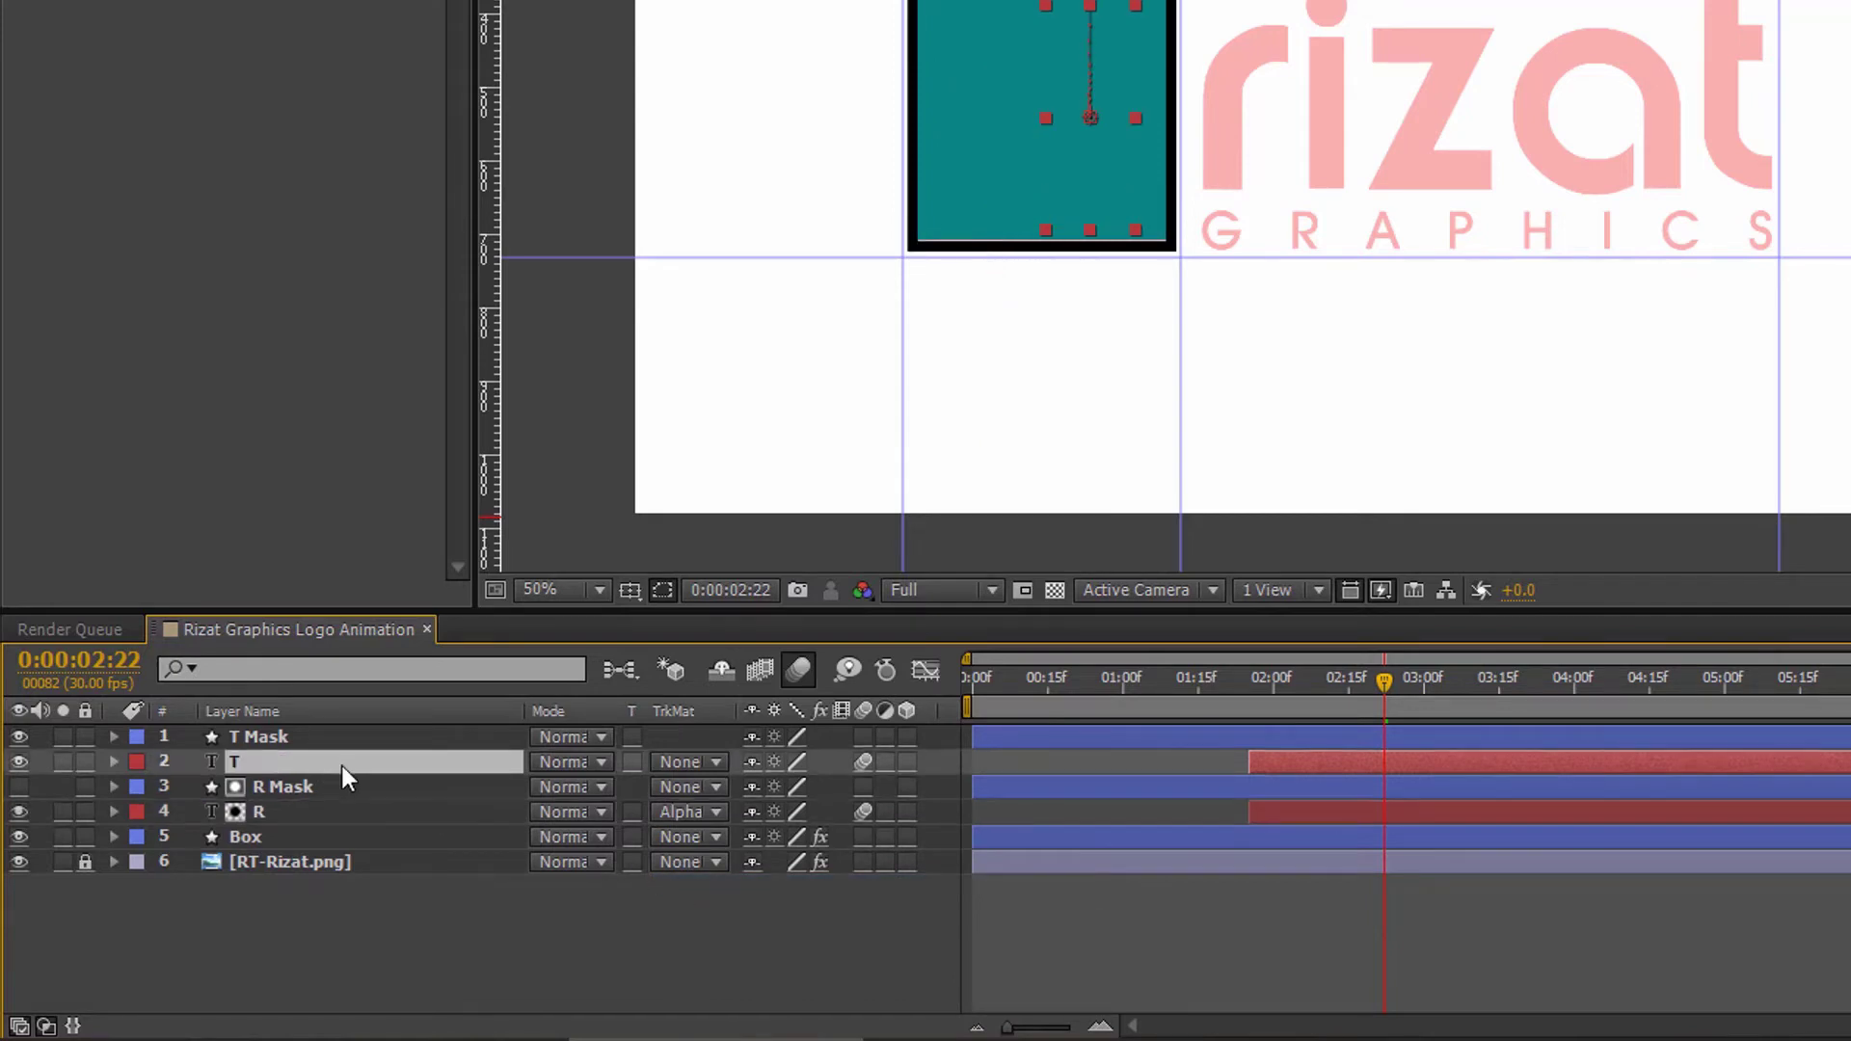
click(680, 768)
click(710, 837)
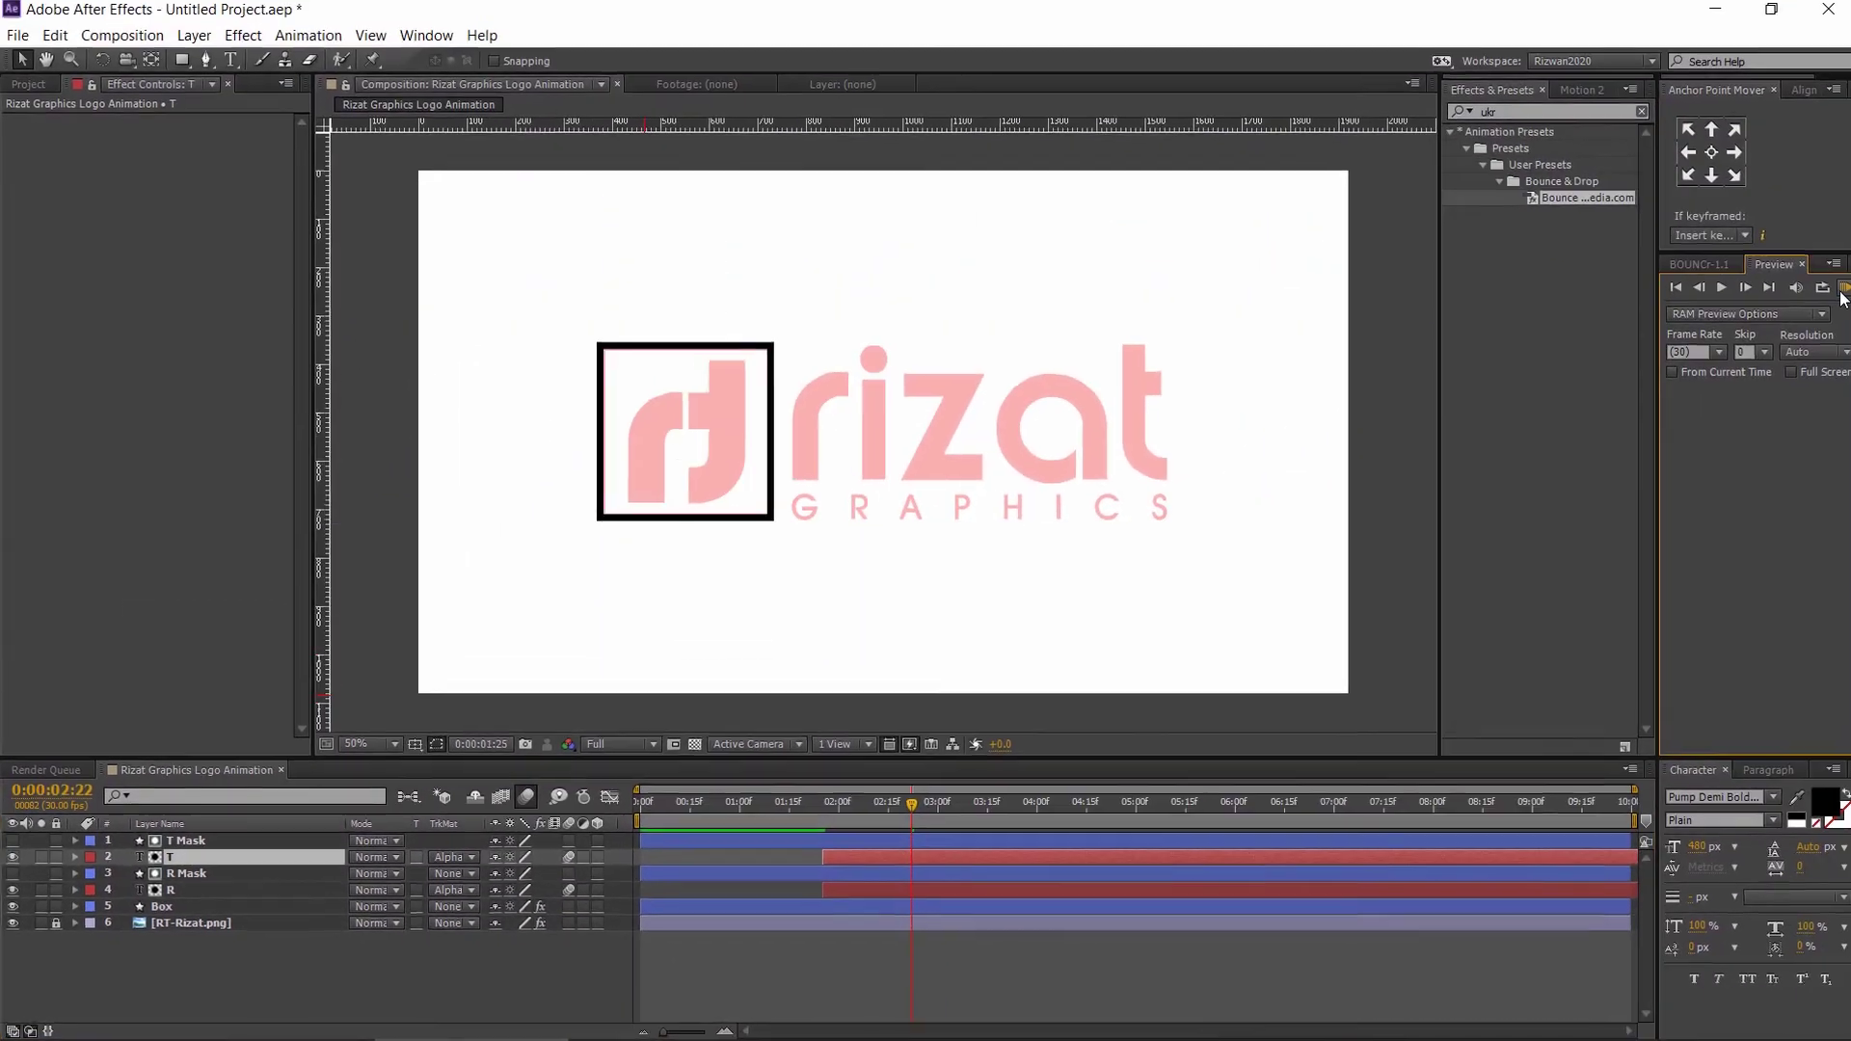
click(1838, 291)
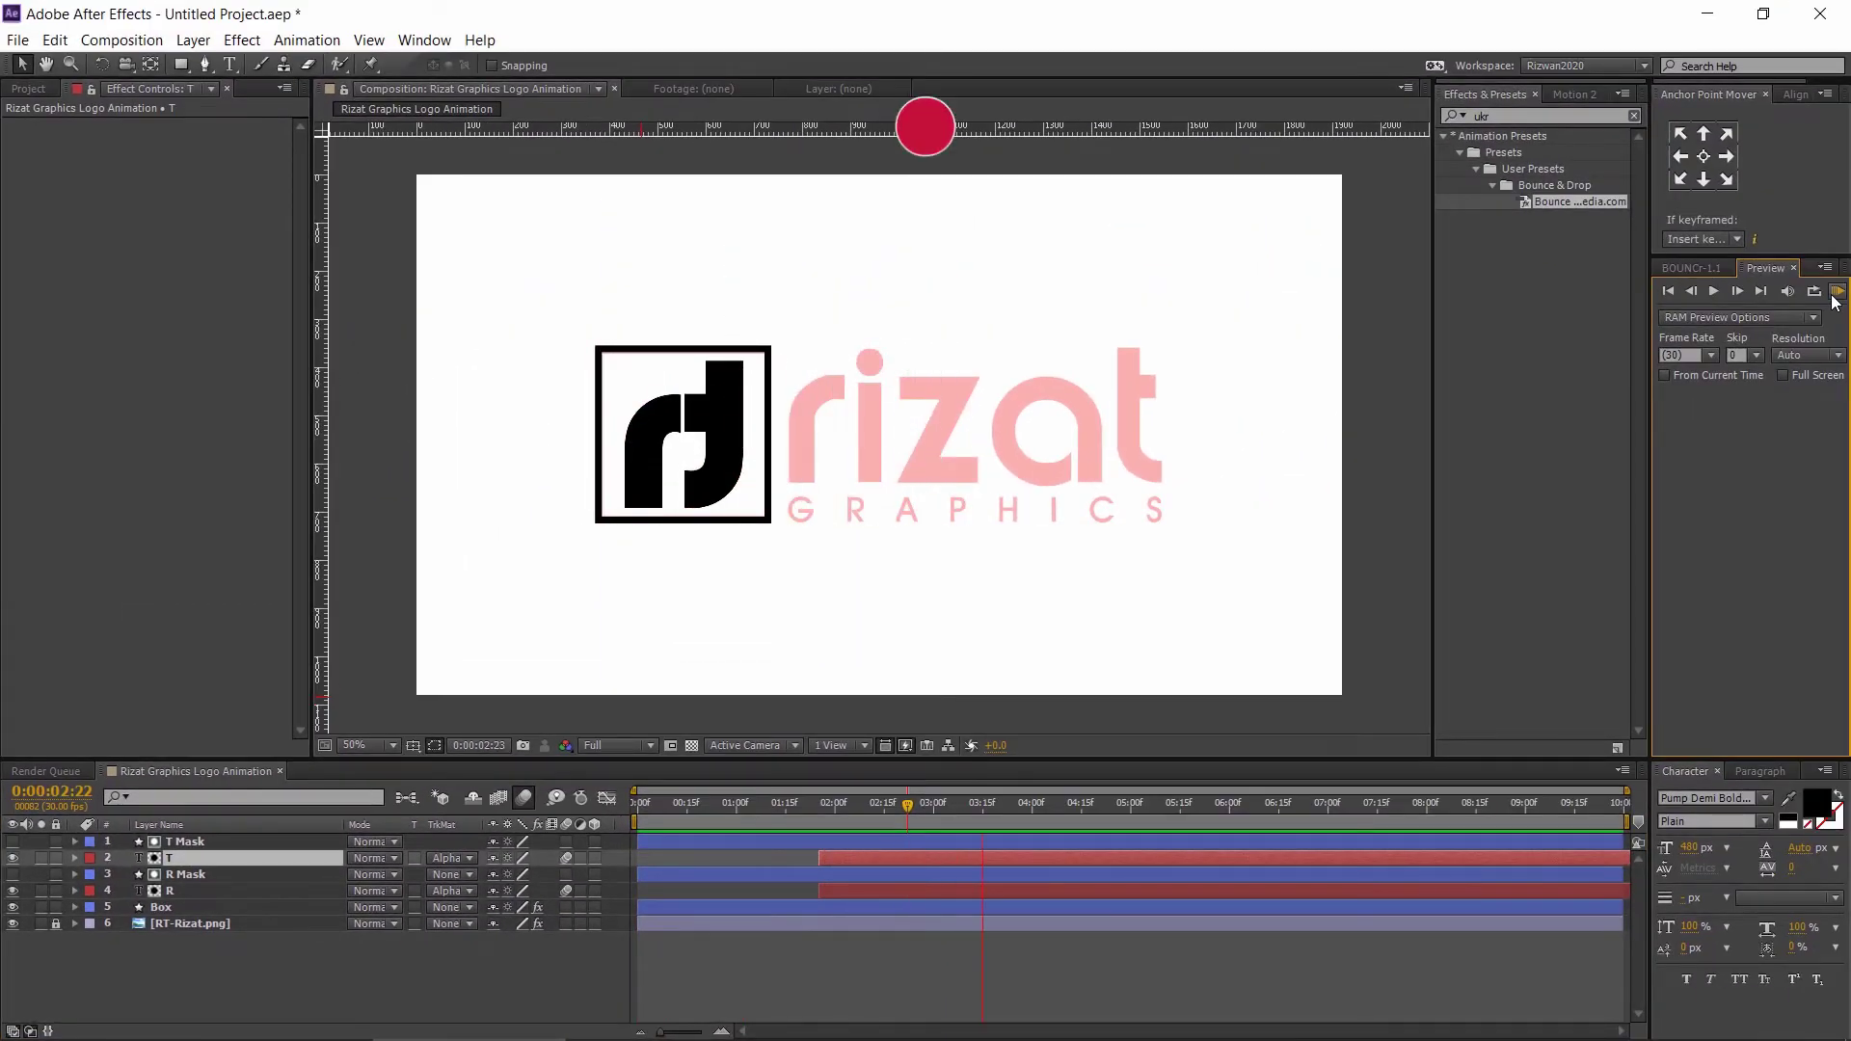
- Move the T and R layers' ending Position keyframes to 3:00
click(1835, 302)
click(979, 856)
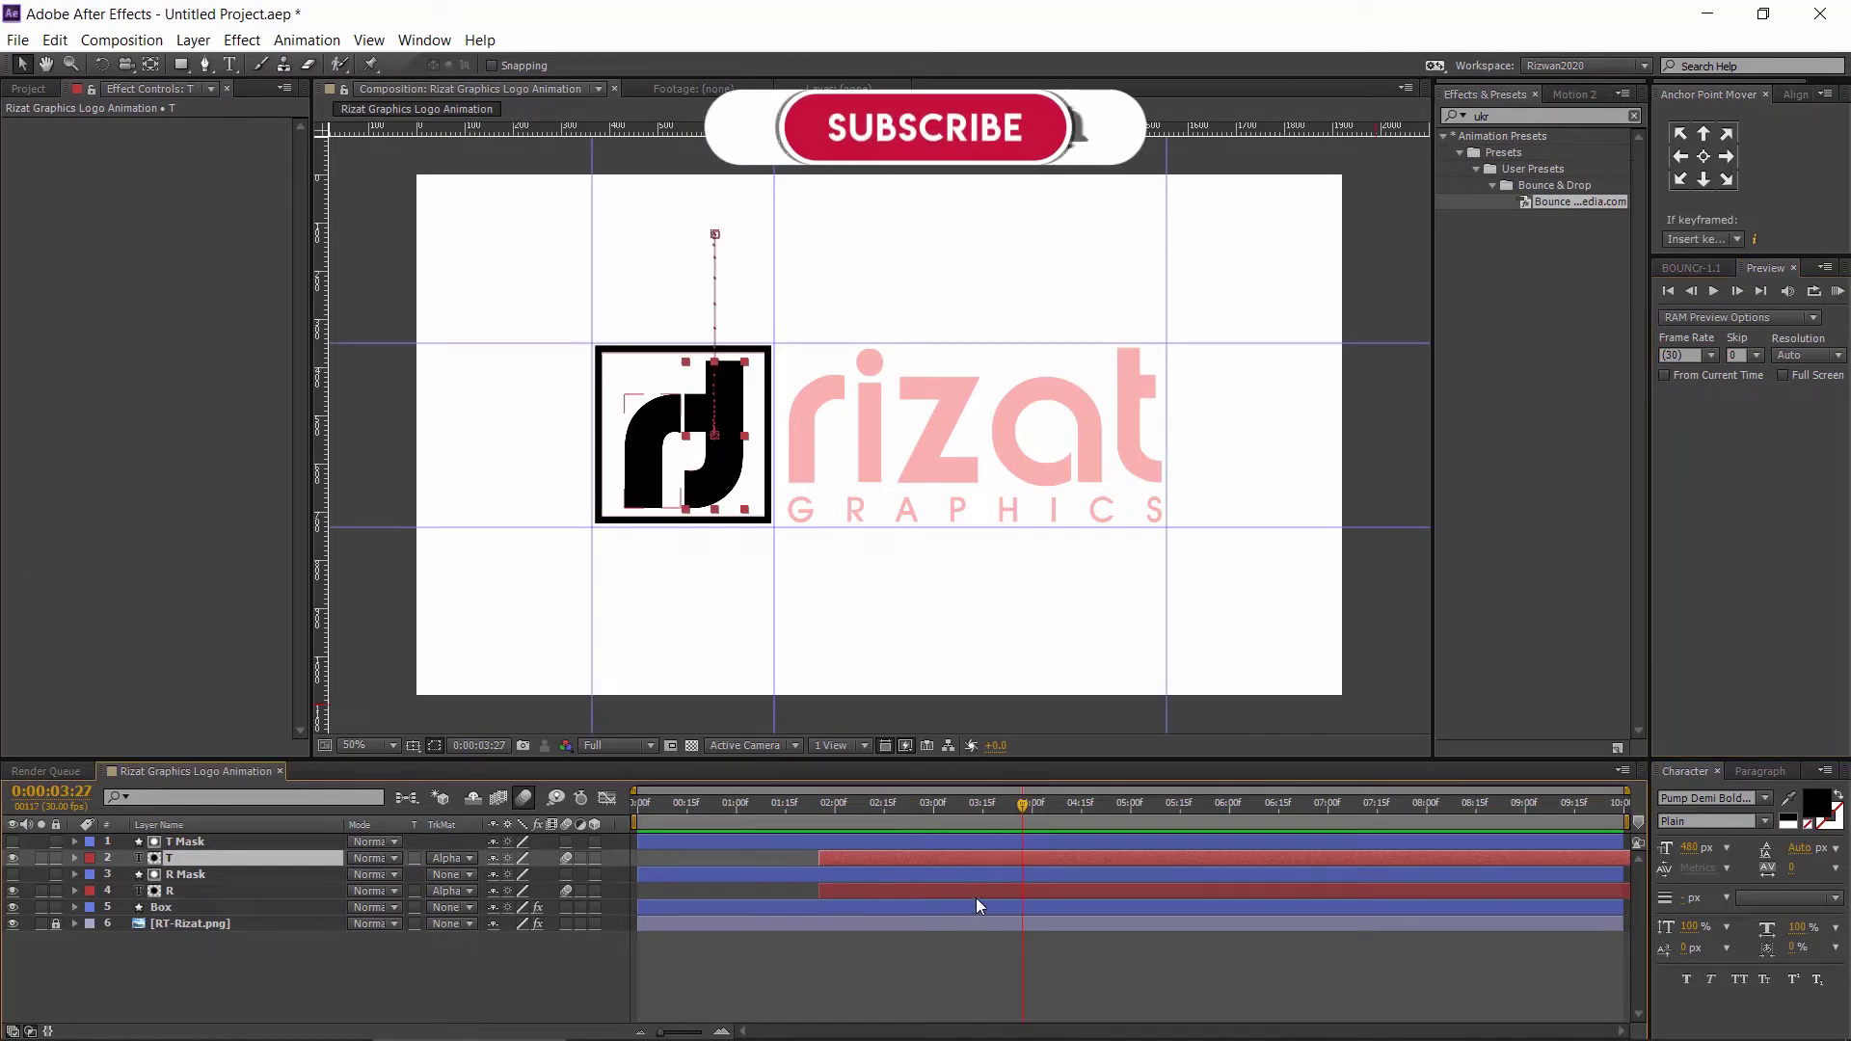
ctrl+click(975, 893)
key(p)
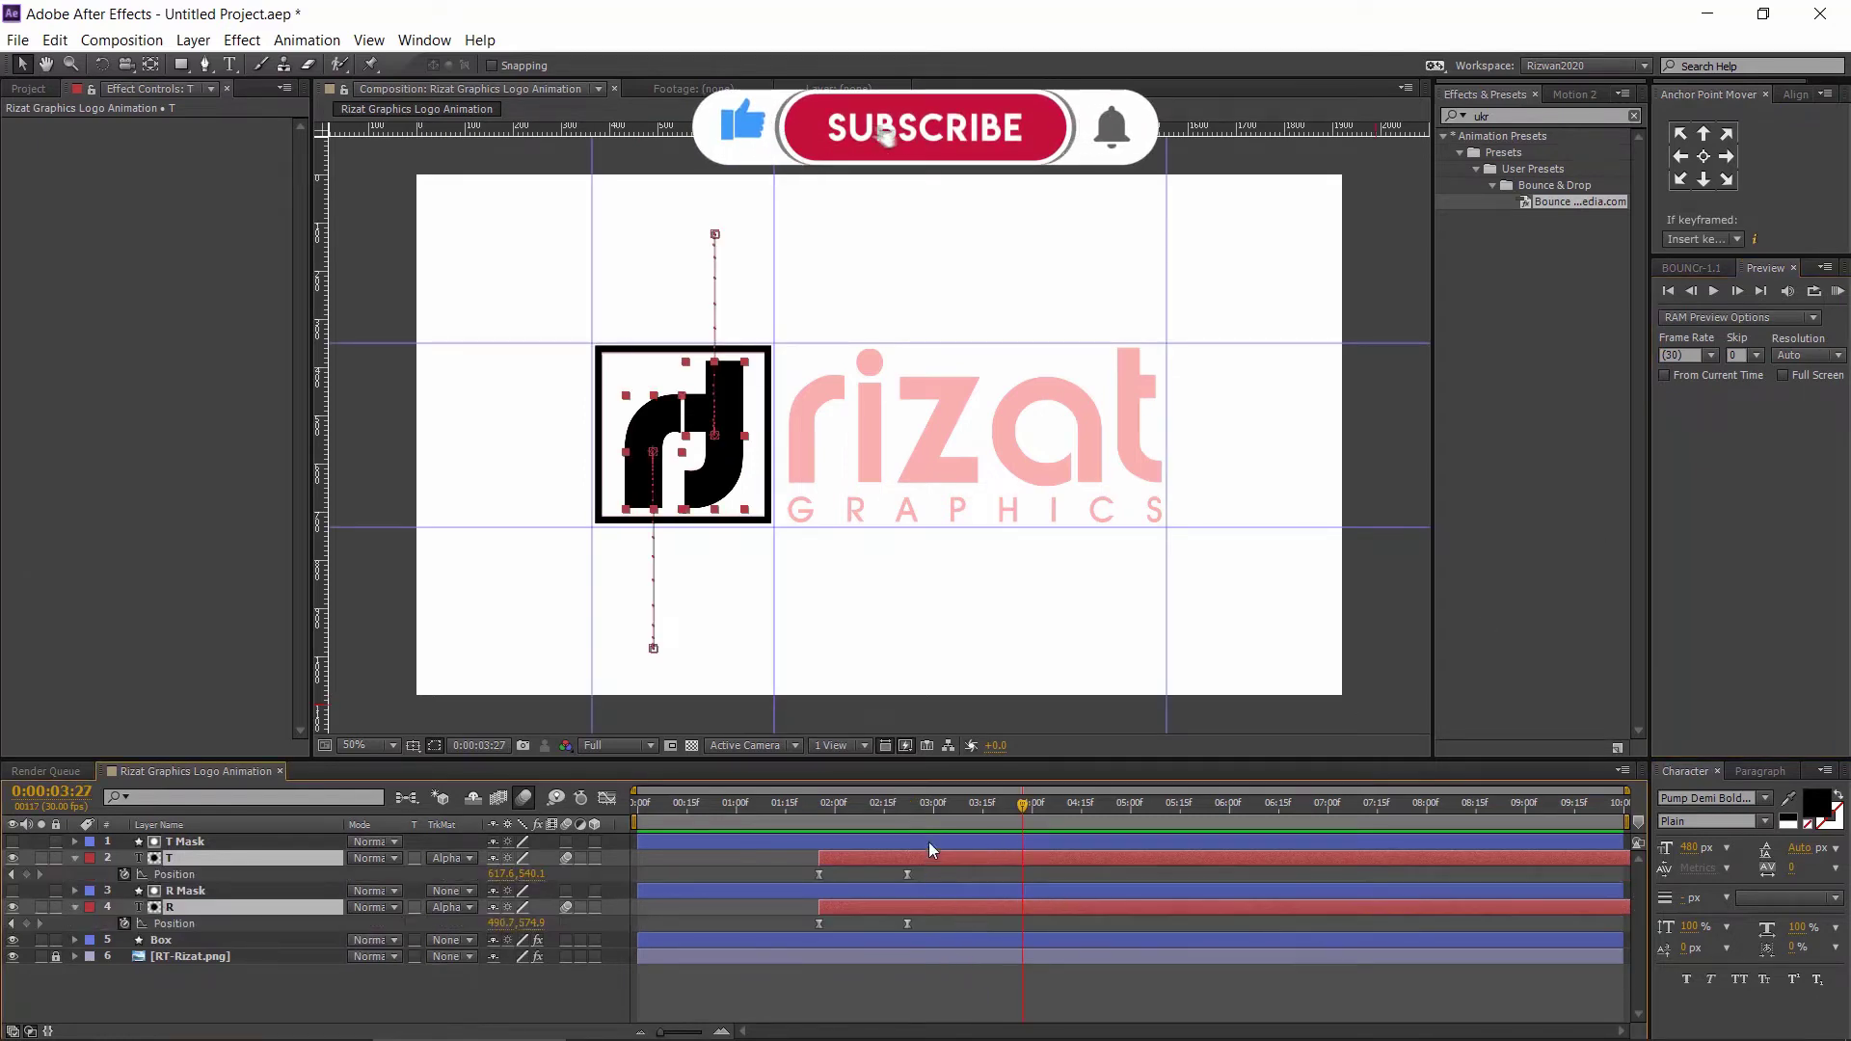
click(933, 806)
drag(926, 868, 903, 932)
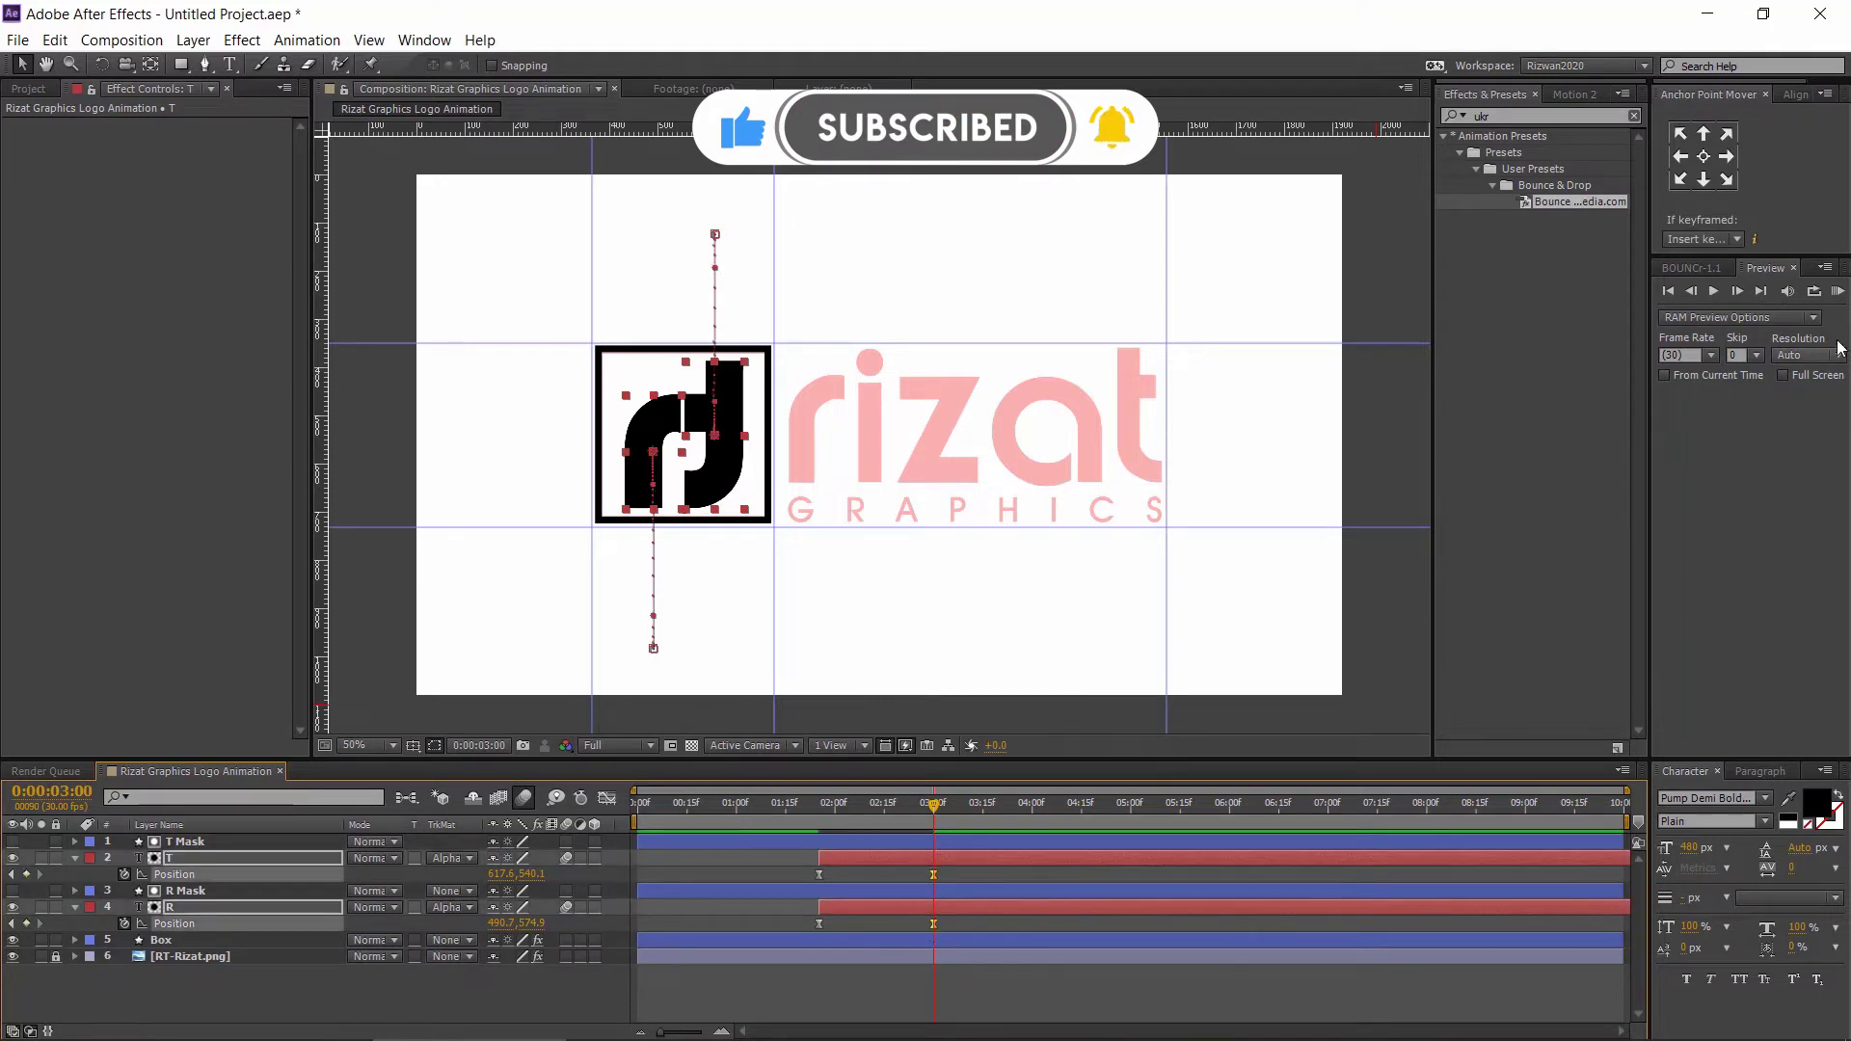
- Preview the adjusted animation, then collapse T and R and lock the top five layers
click(1837, 292)
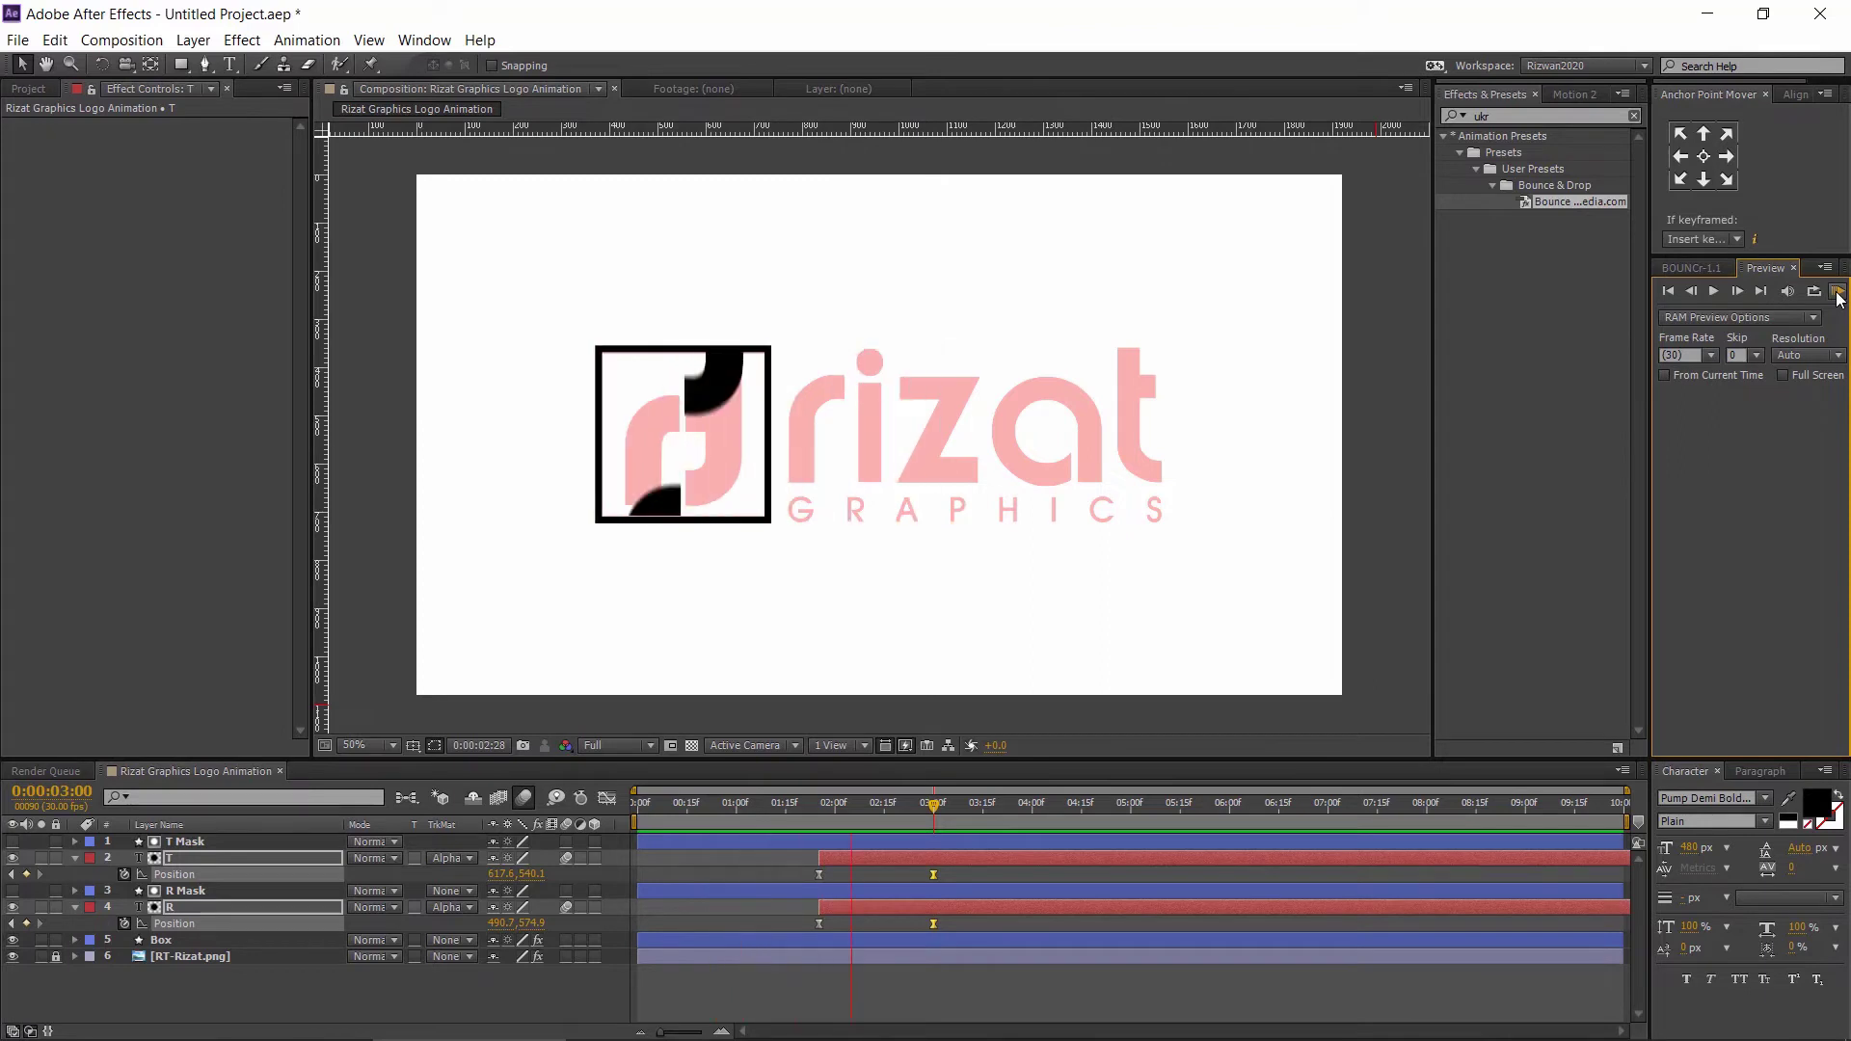
click(1838, 292)
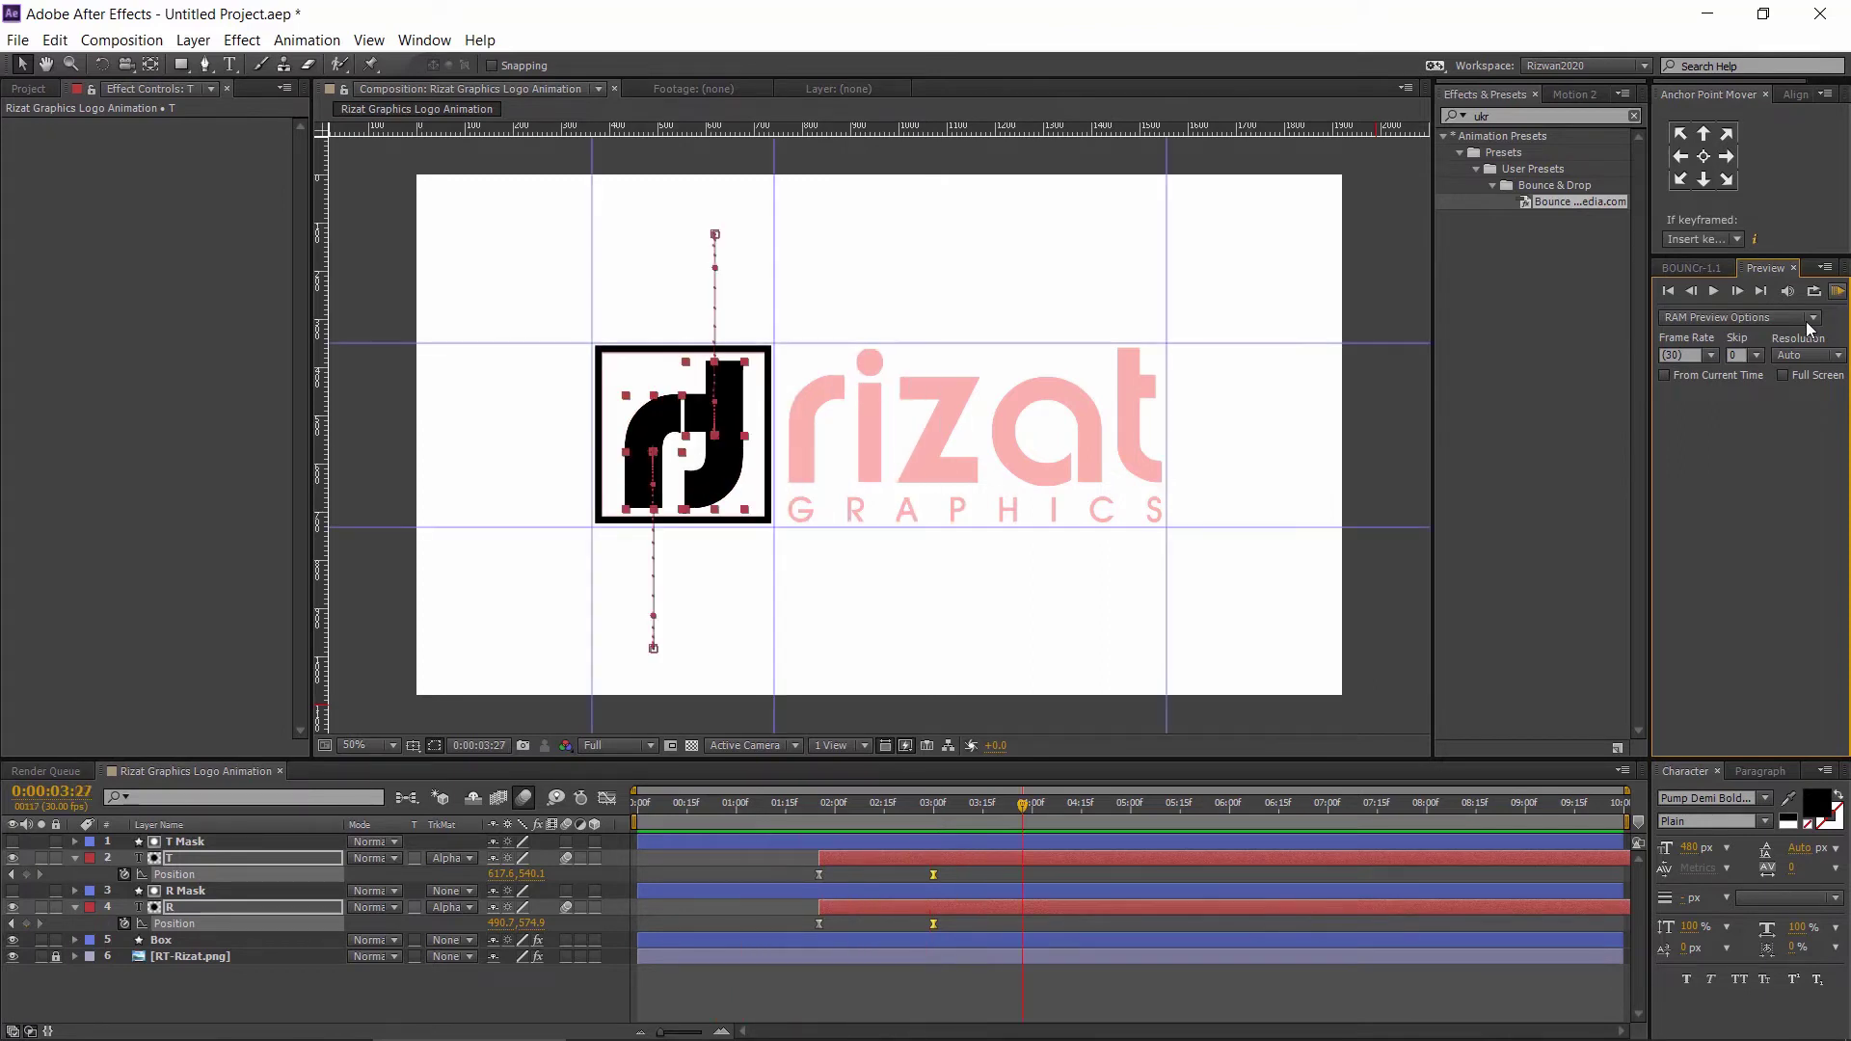
mouse_move(936, 810)
mouse_down()
mouse_move(923, 802)
mouse_move(937, 809)
mouse_up()
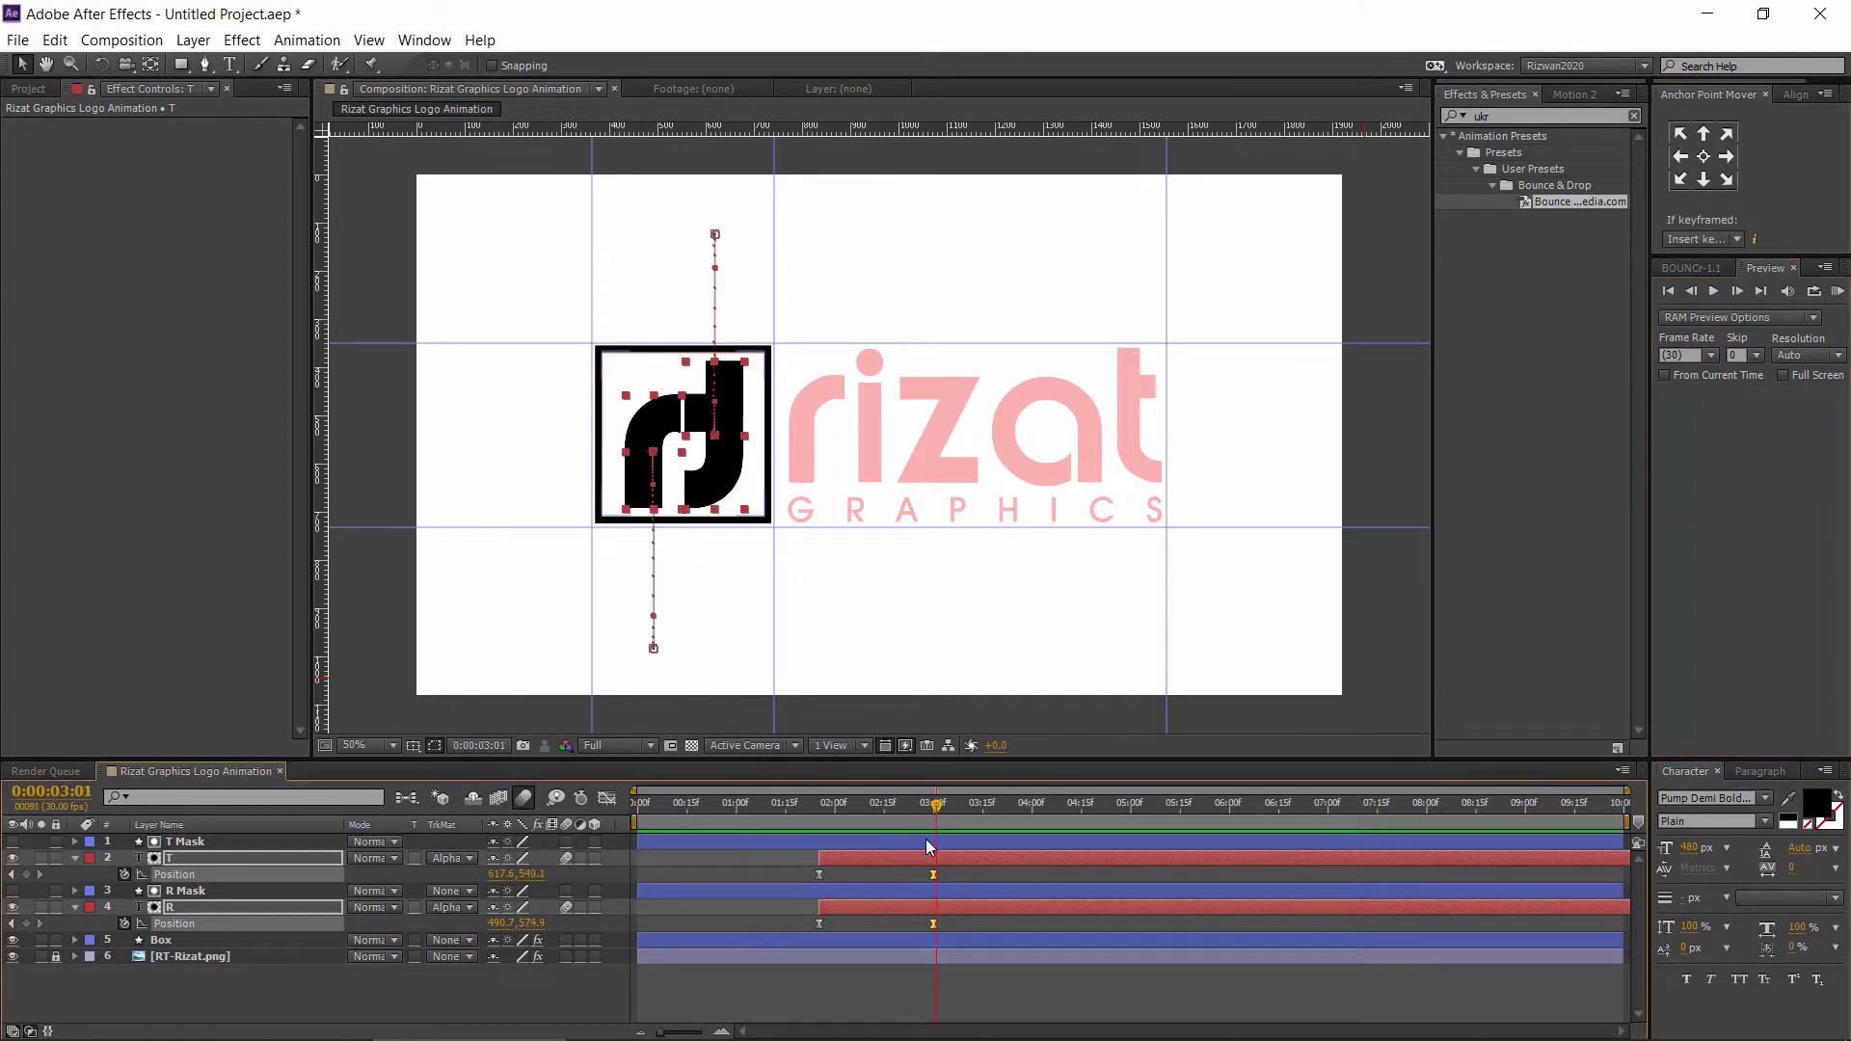
click(76, 857)
drag(55, 842, 56, 907)
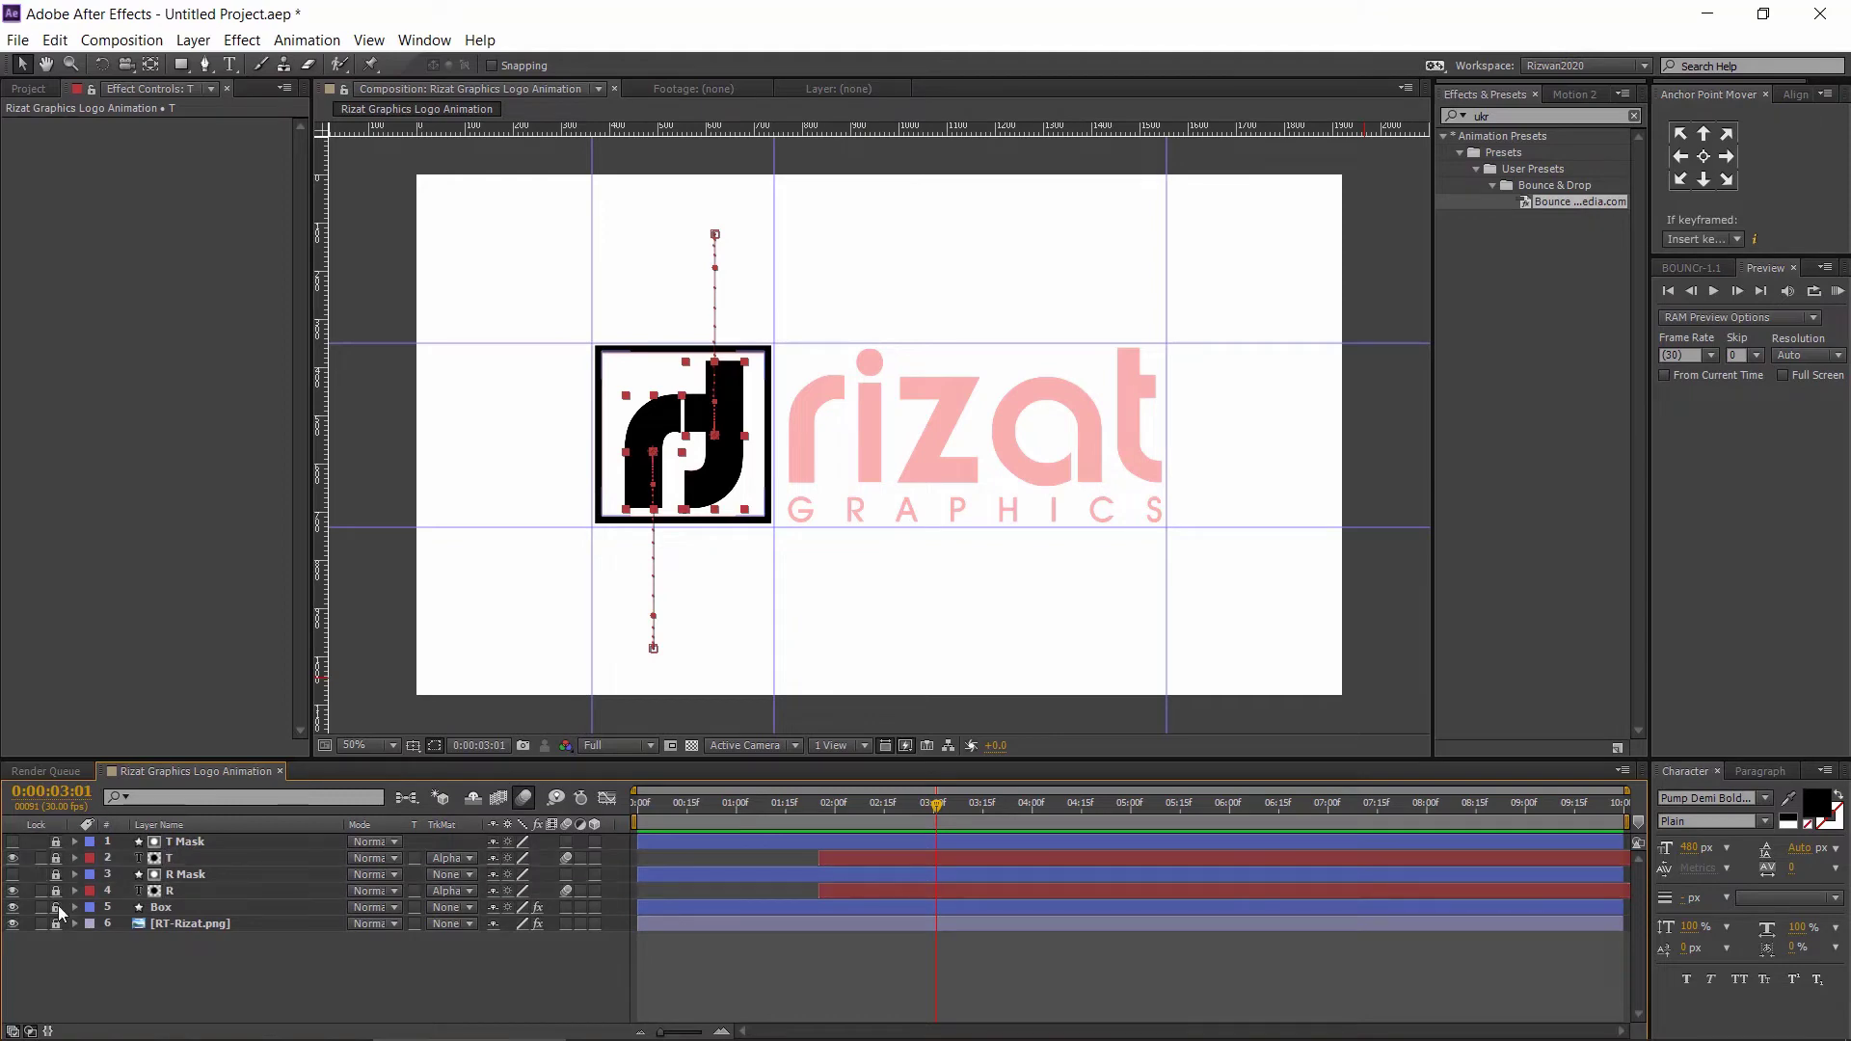
- Create a new text layer reading 'rizat' and select its text for styling
click(235, 69)
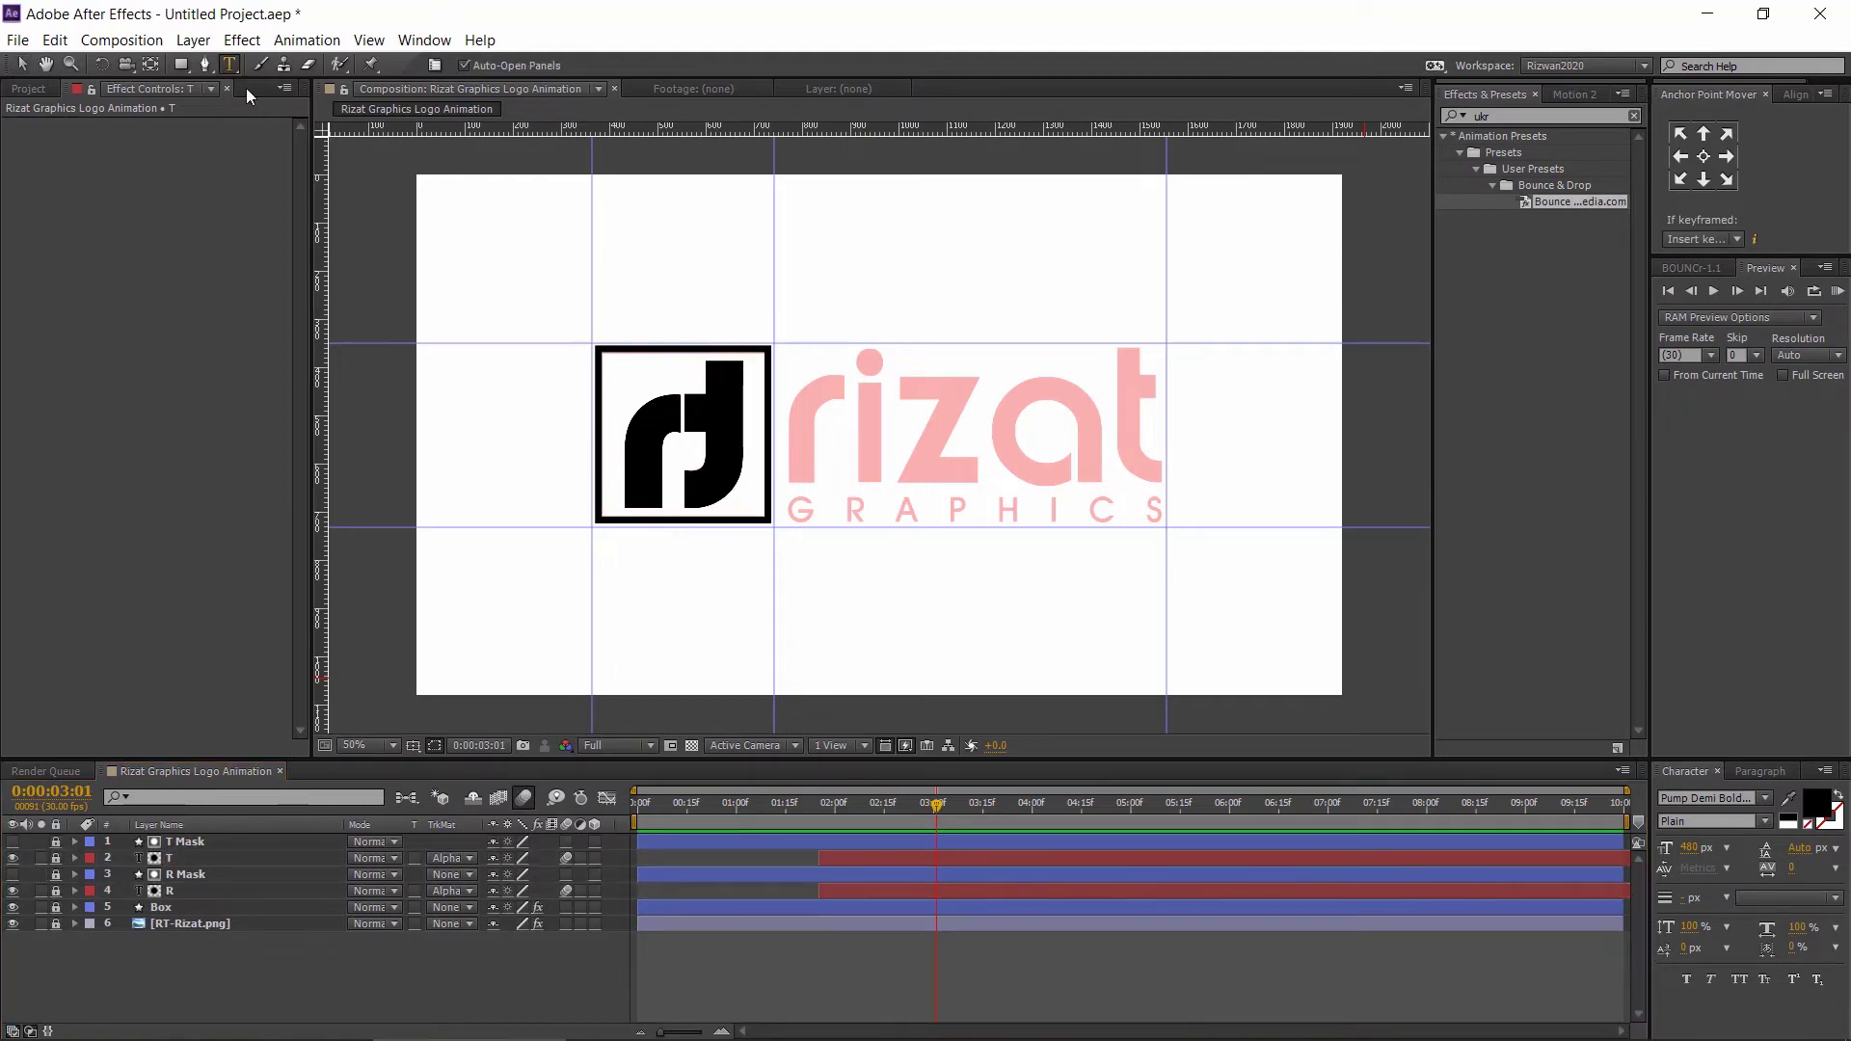
click(816, 464)
text(rizat)
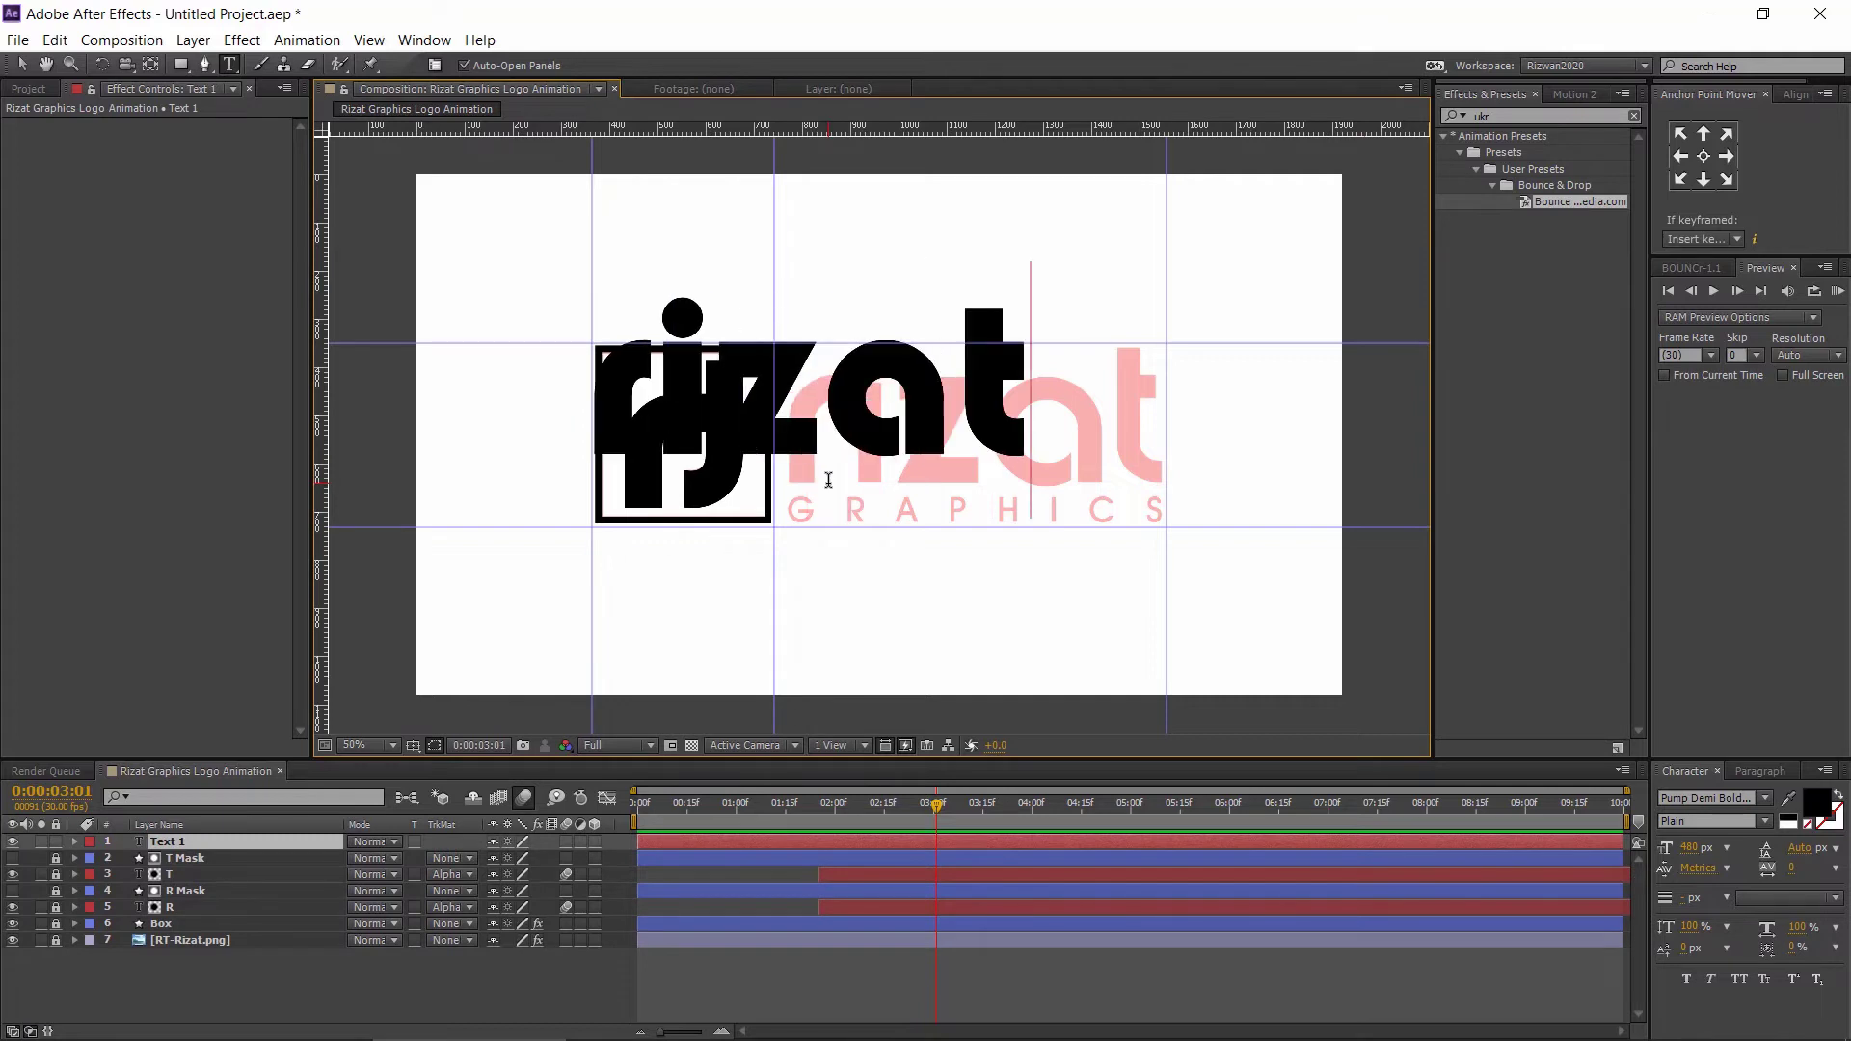
key(ctrl+a)
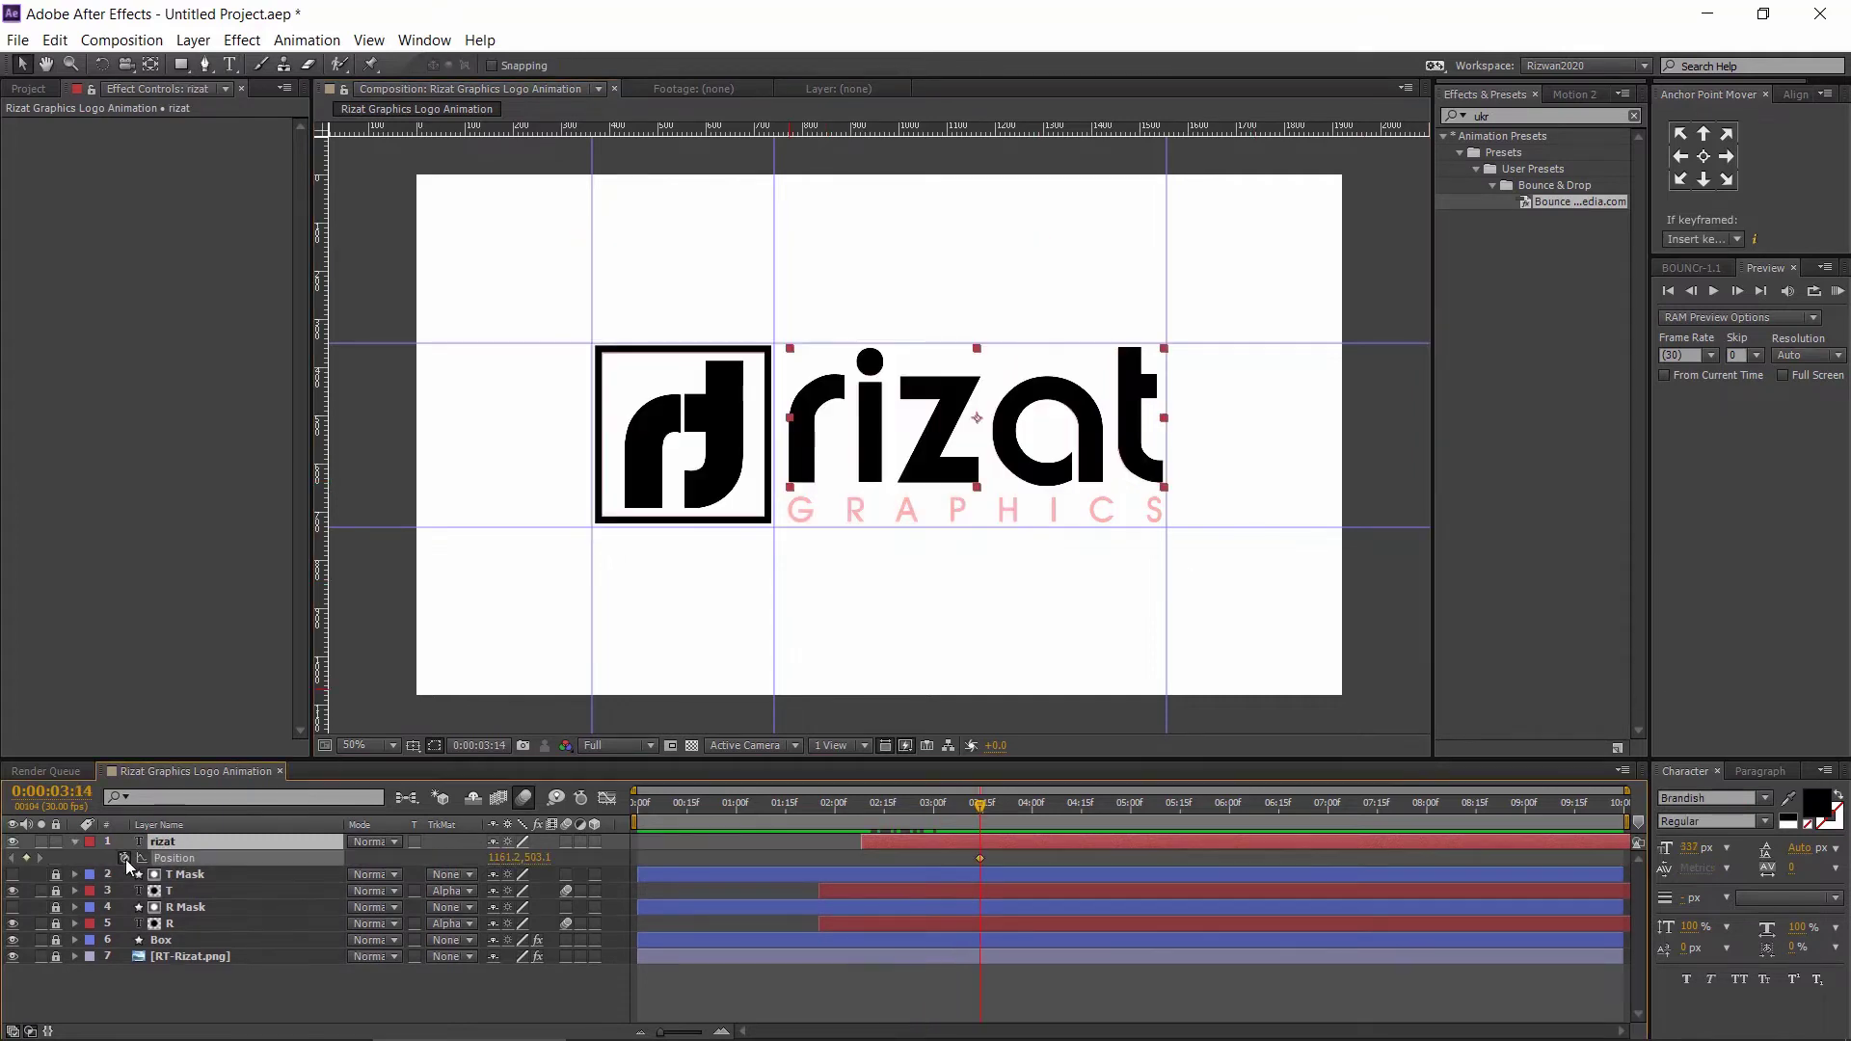
- At 2:08 place rizat off the left edge, enable its motion blur, and preview the slide-in
drag(908, 806, 860, 807)
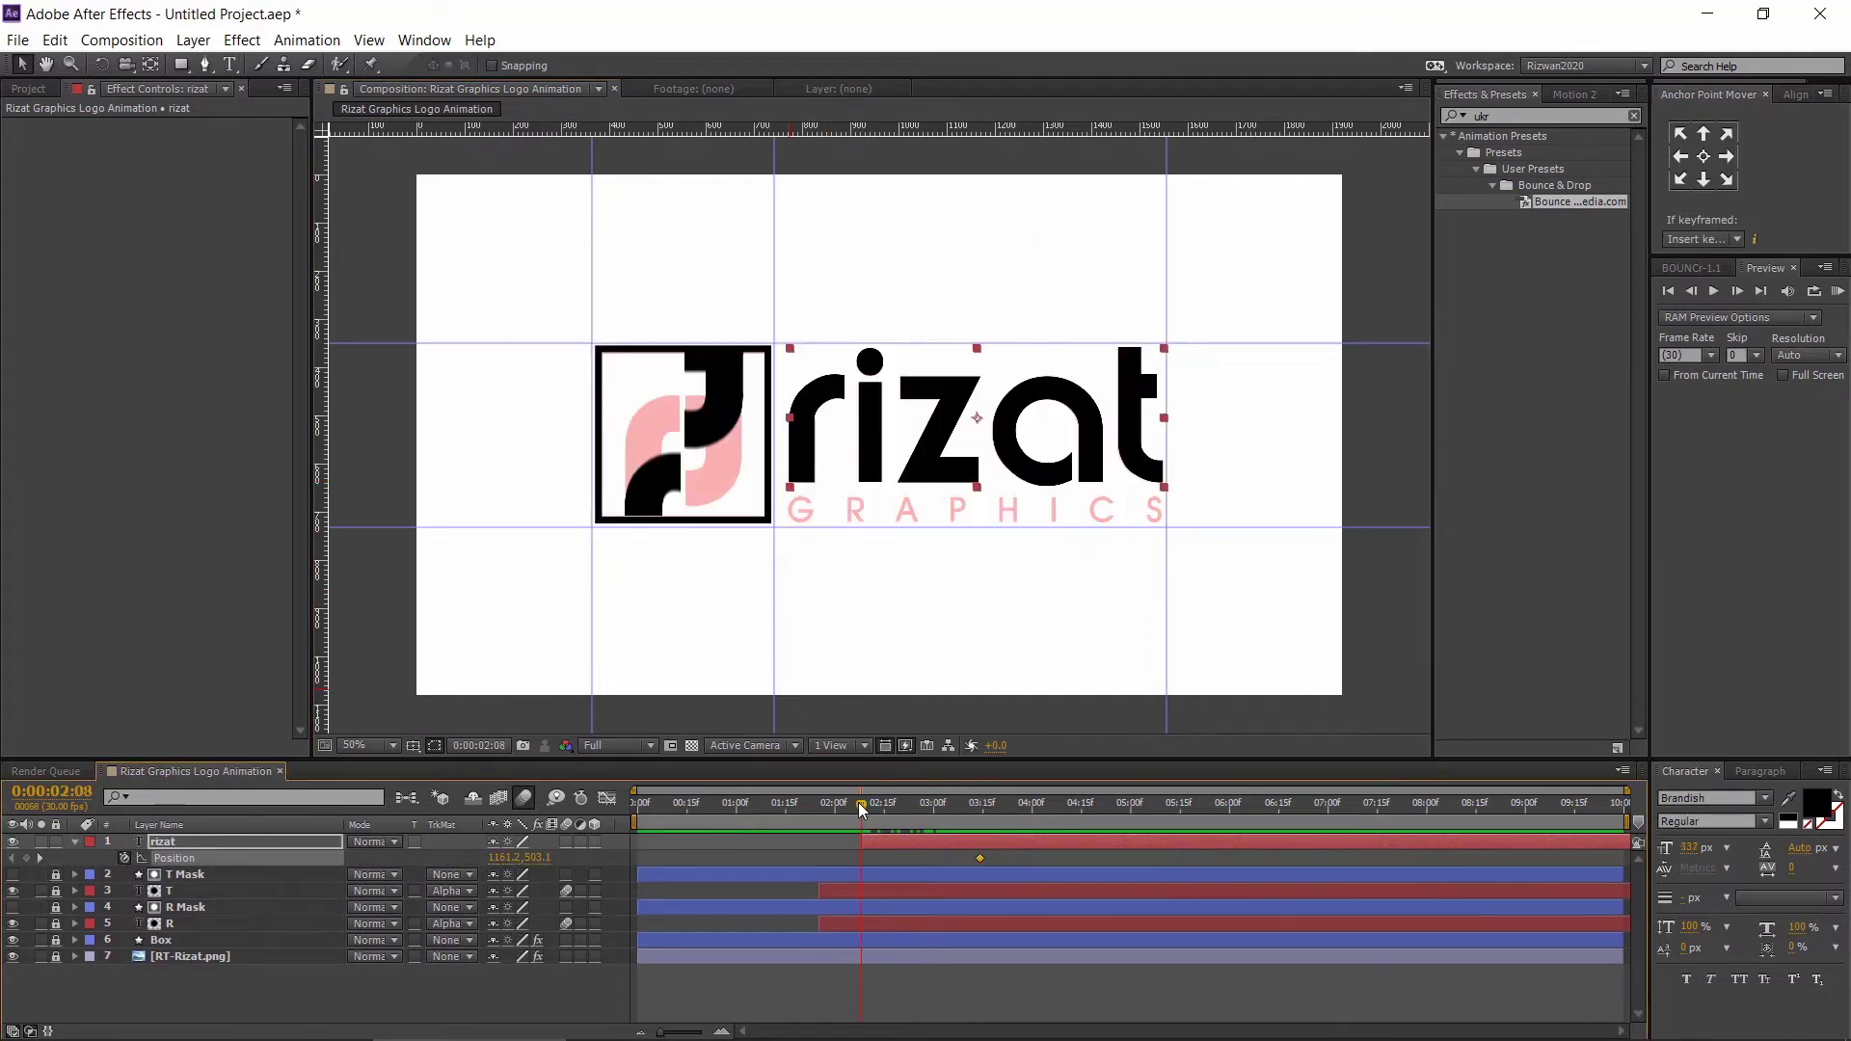
key(comma)
drag(928, 469, 572, 472)
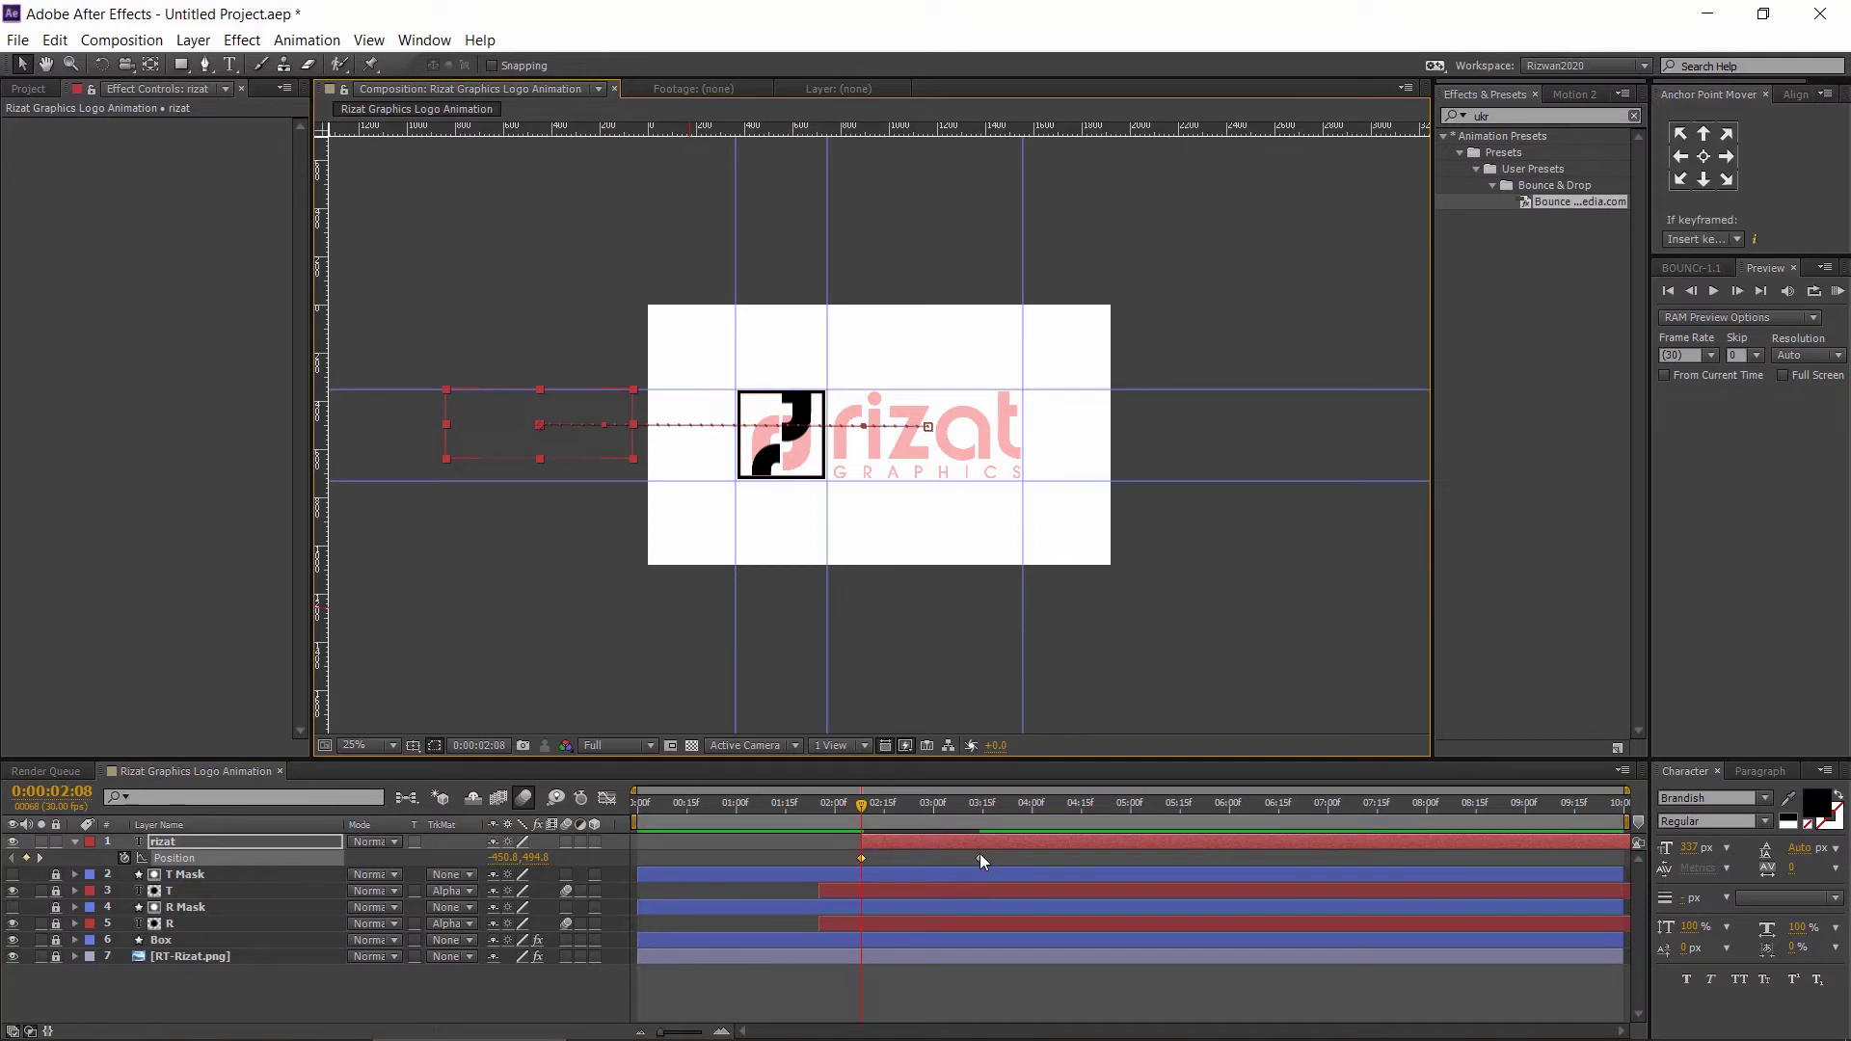
click(567, 844)
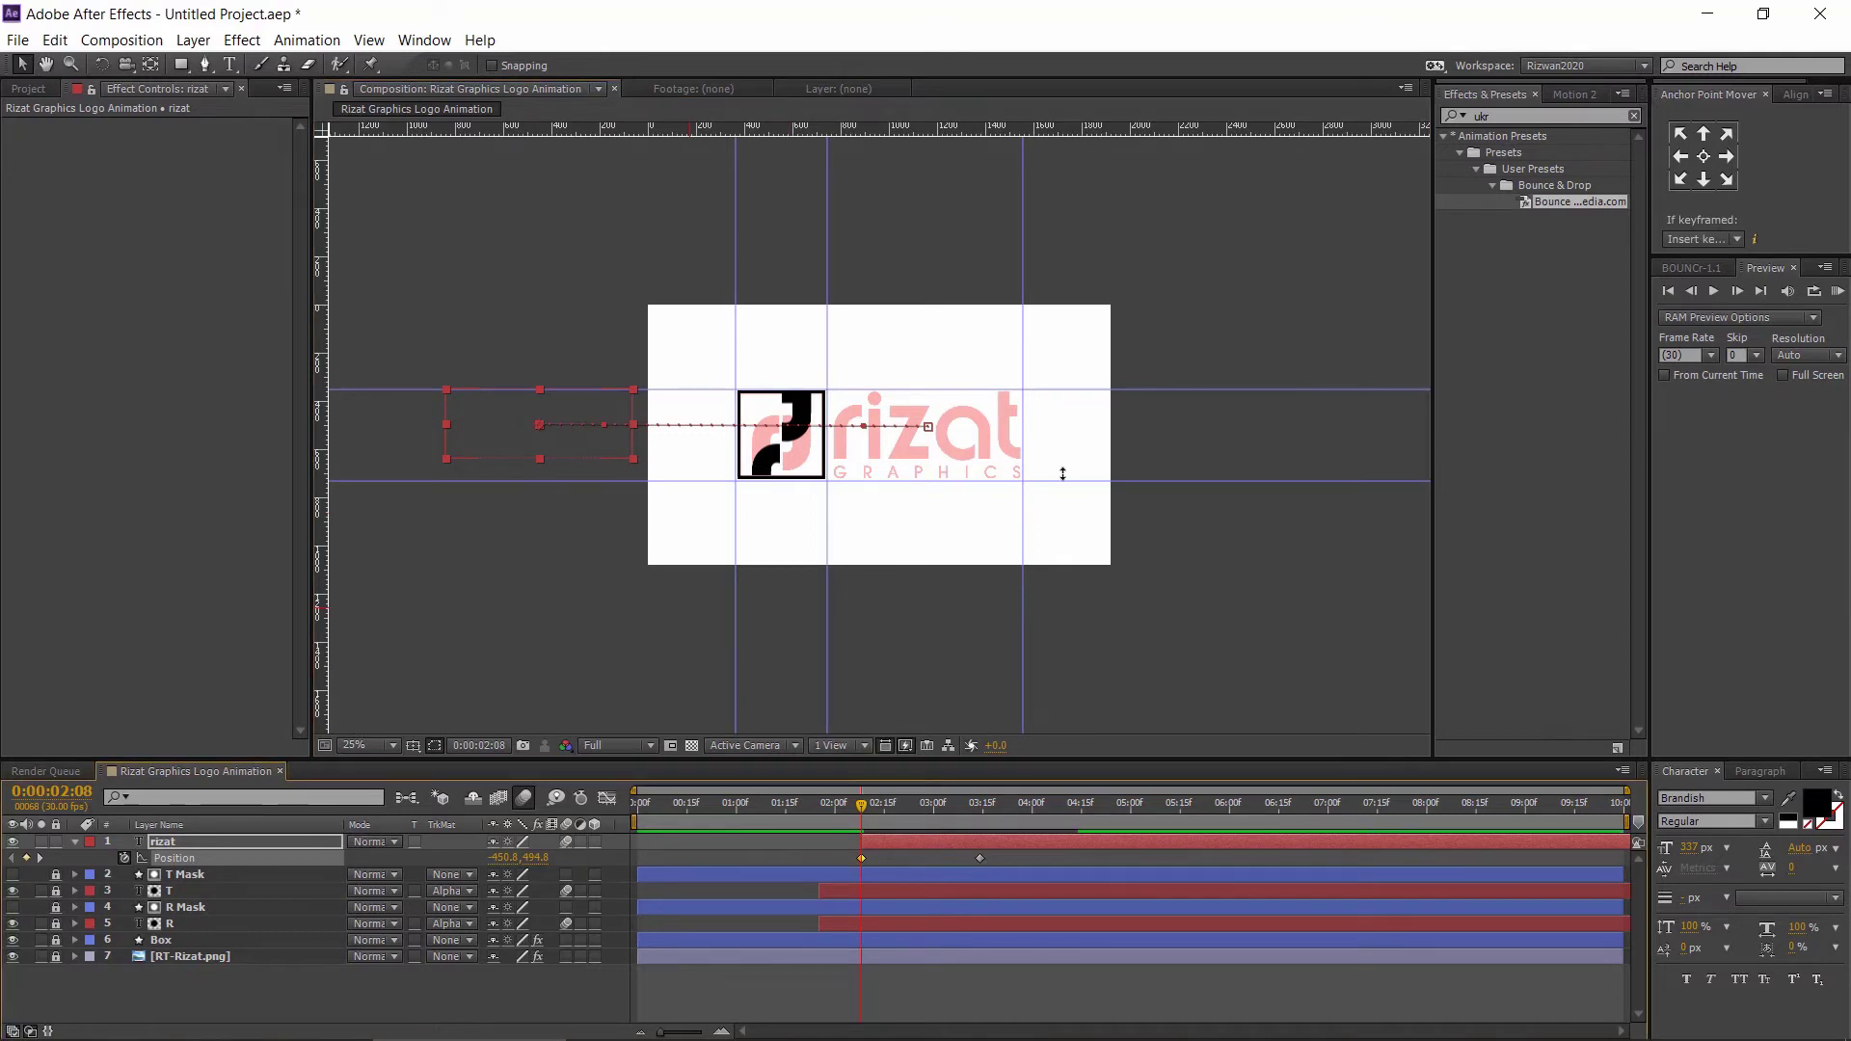
key(period)
click(1838, 291)
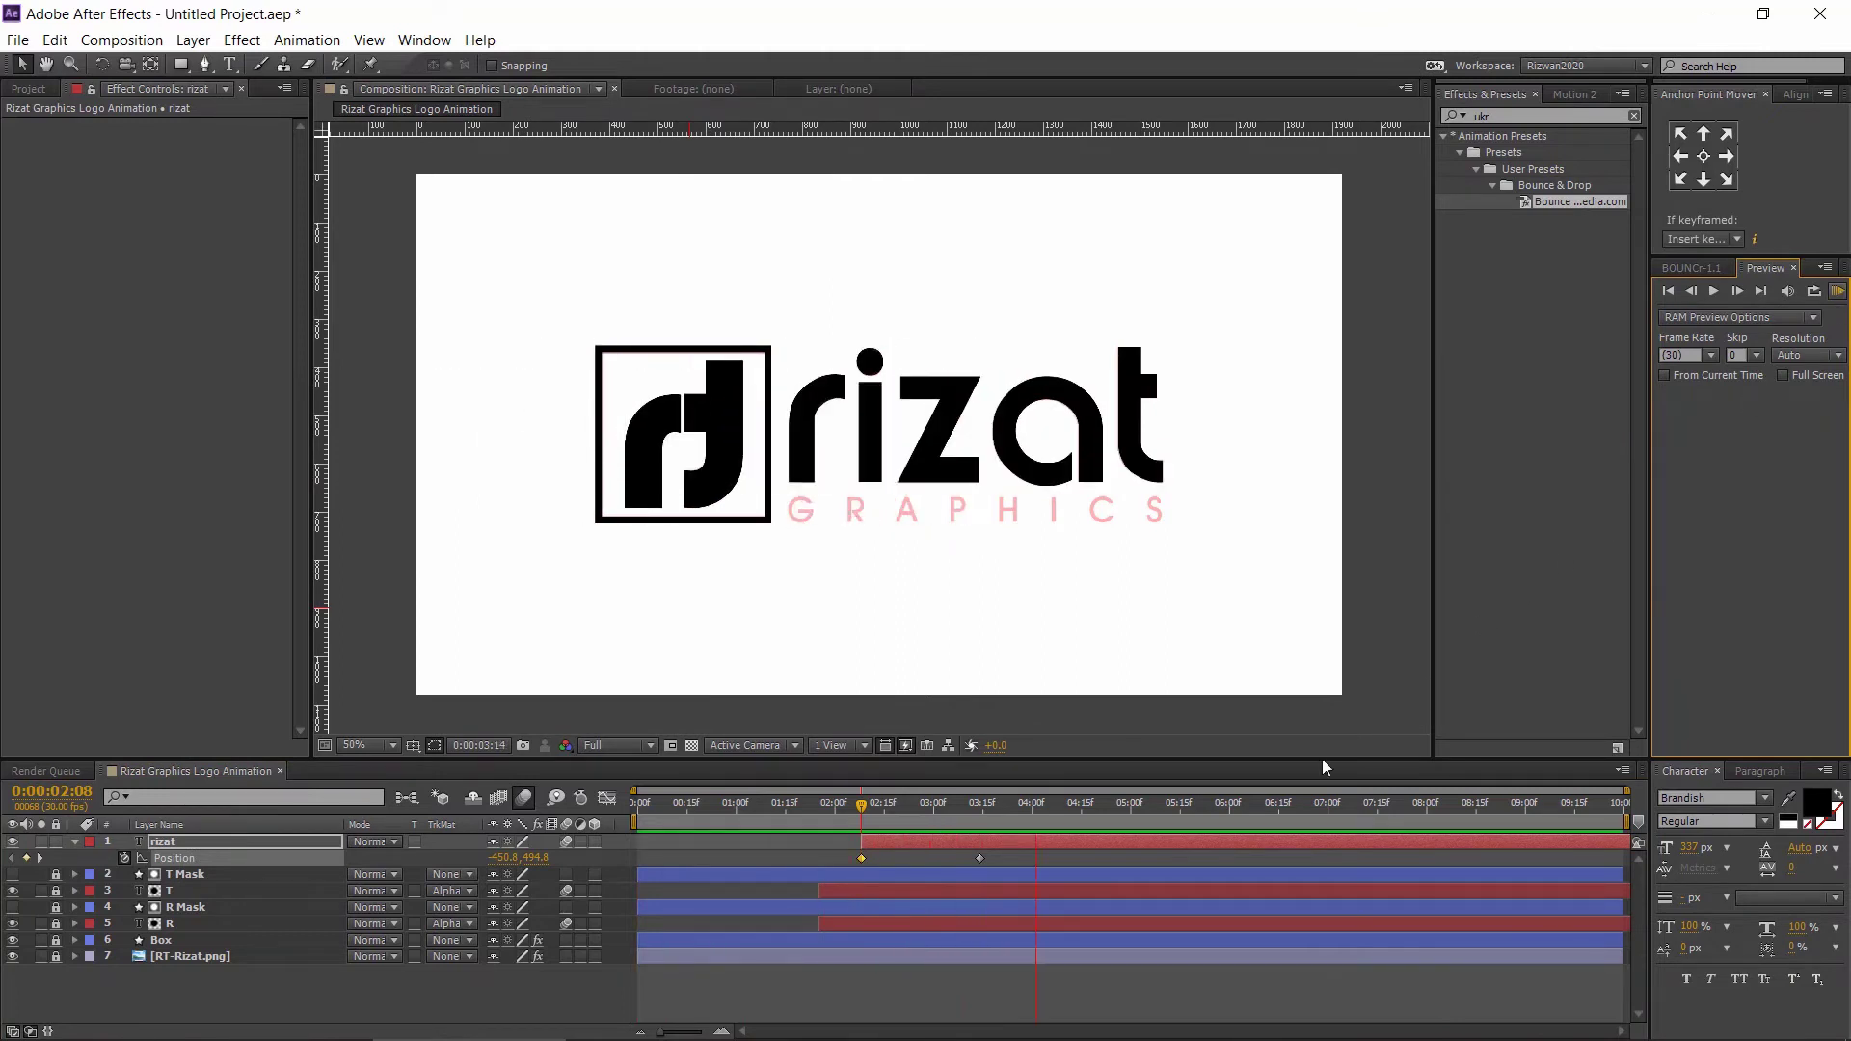
- Apply Easy Ease to both rizat Position keyframes
key(space)
drag(1015, 864, 850, 864)
right_click(862, 858)
mouse_move(881, 848)
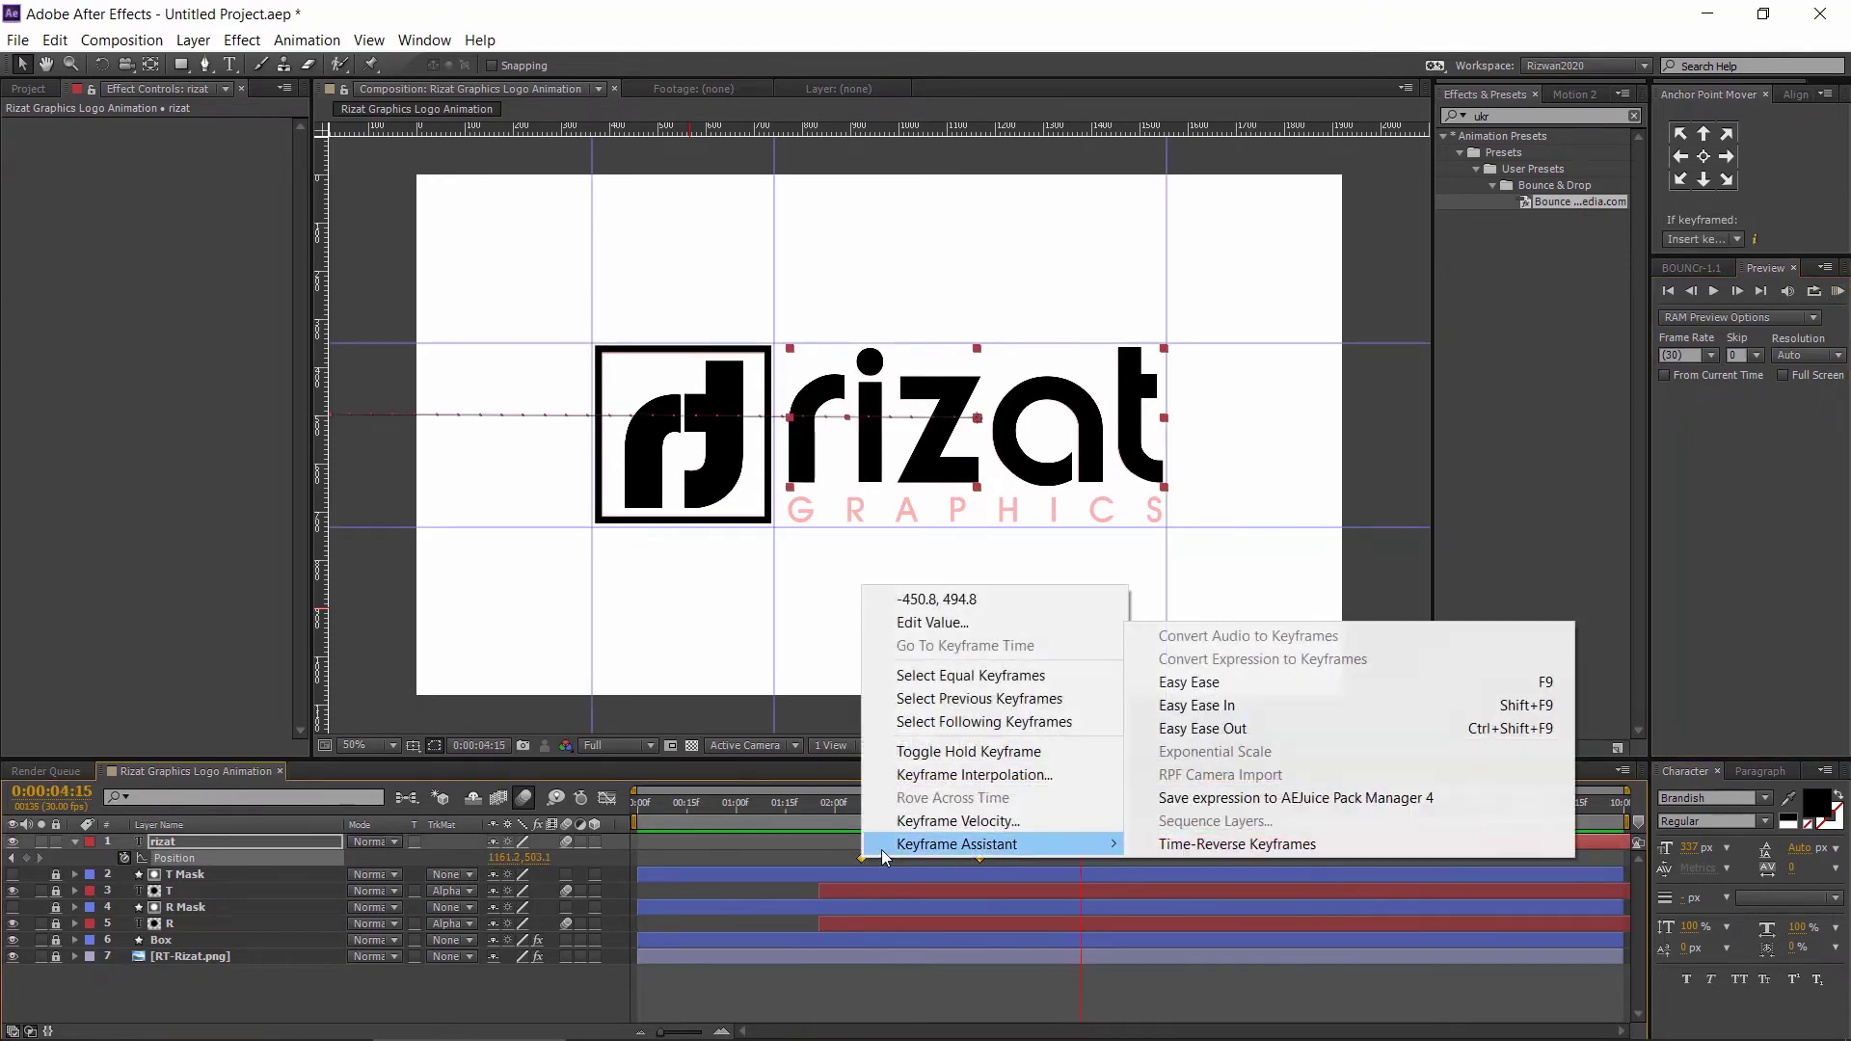
click(1303, 685)
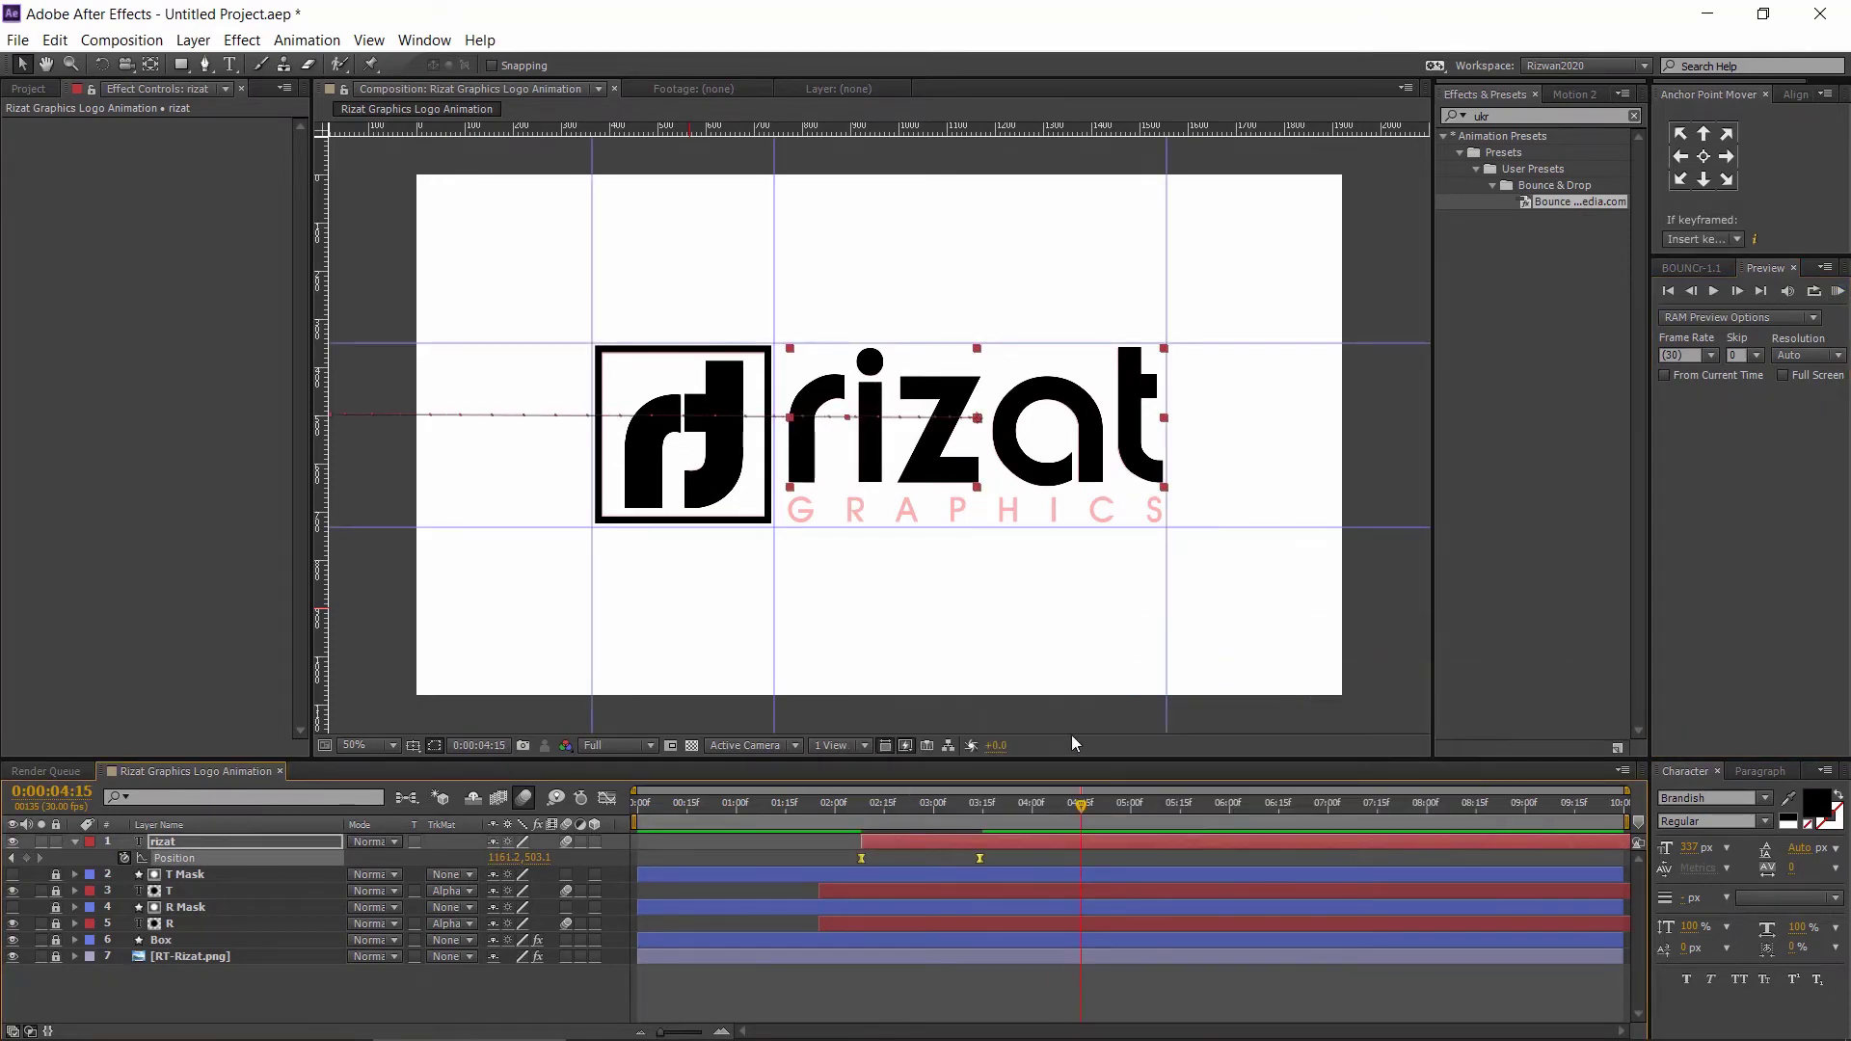
- Stretch the incoming ease to about 72% influence in the Graph Editor, then replay from 2:02
click(612, 799)
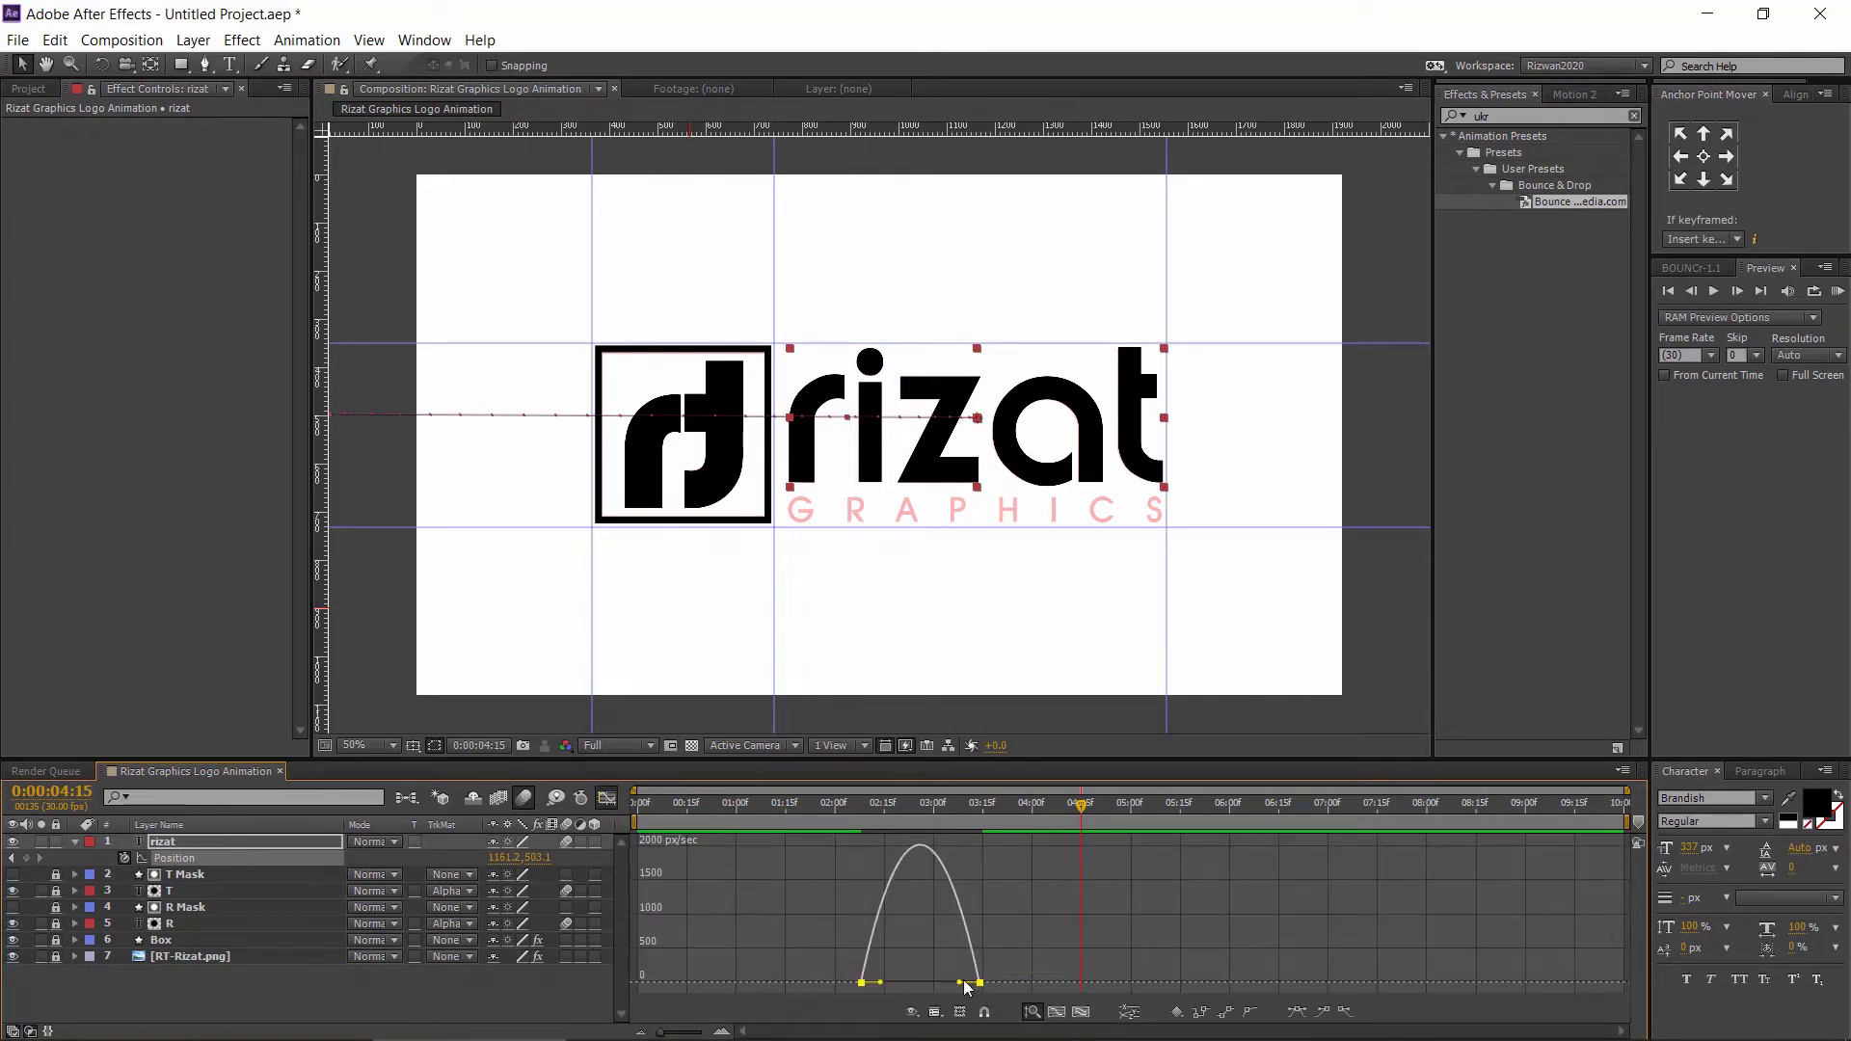
drag(960, 983, 1032, 990)
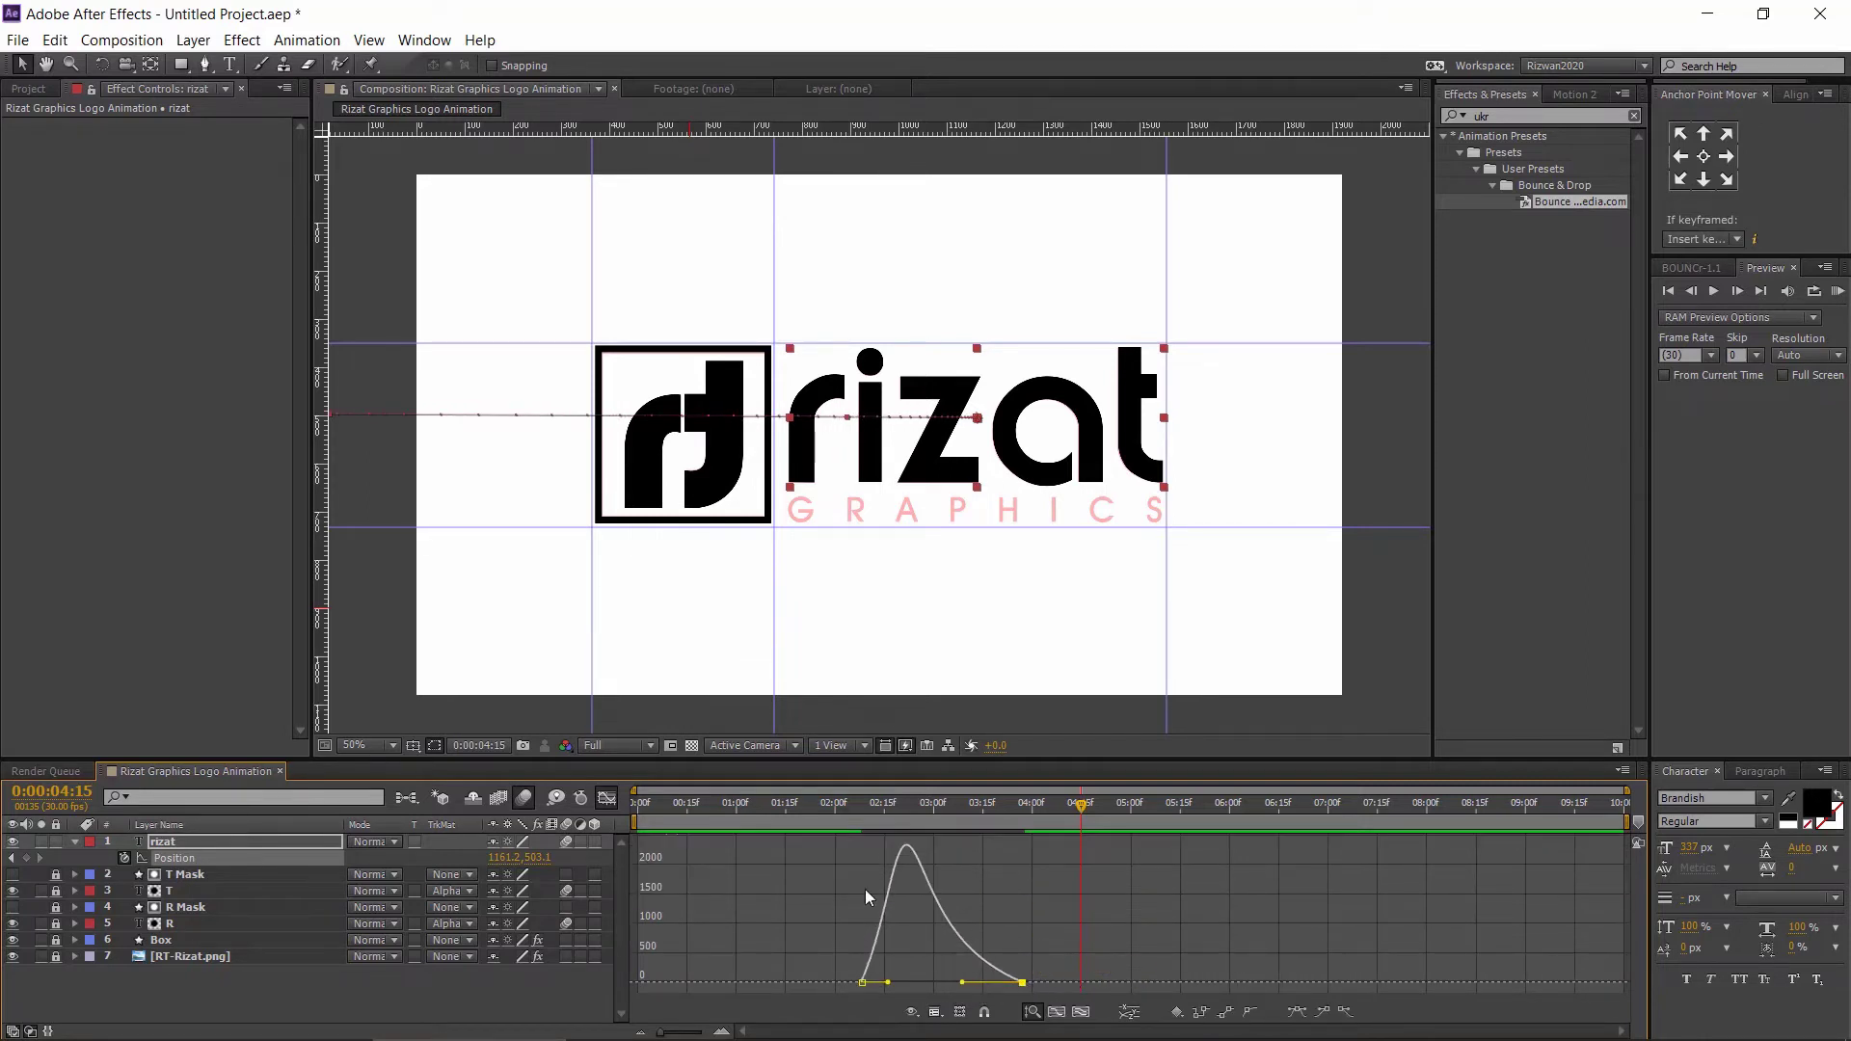
click(606, 799)
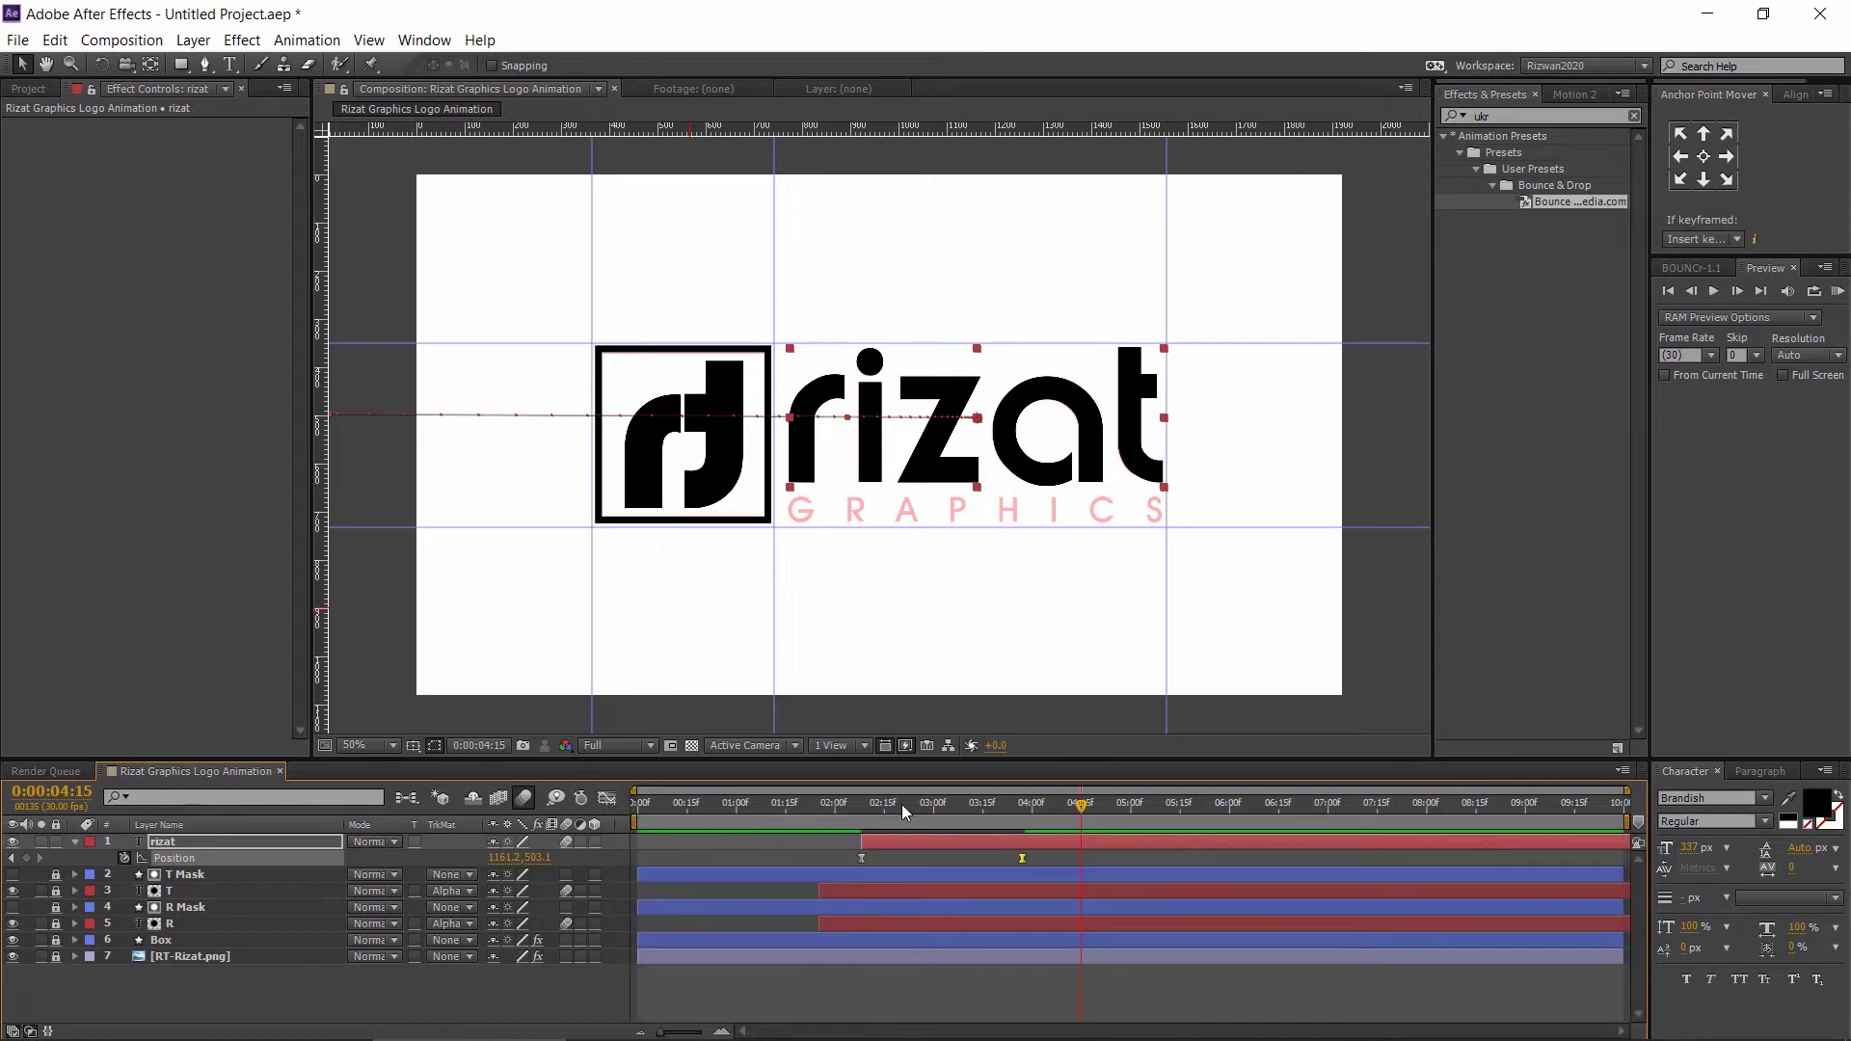
click(843, 811)
key(space)
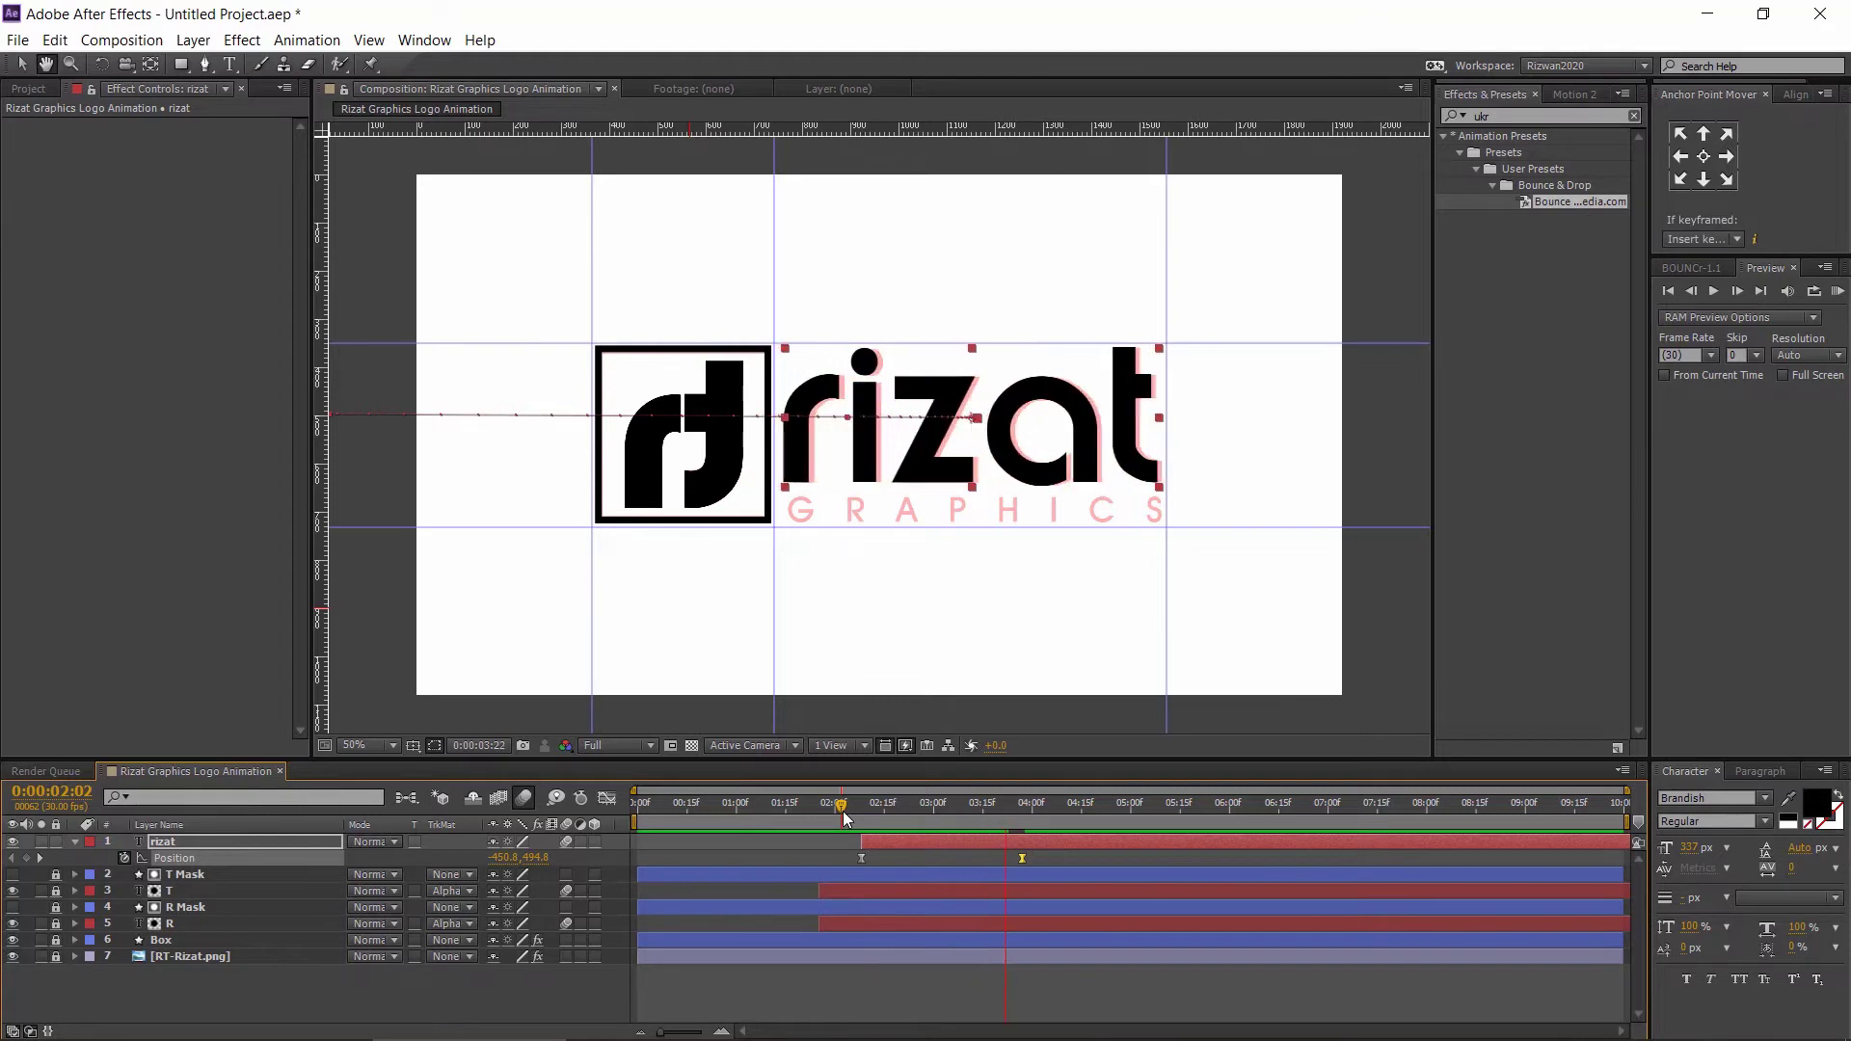
key(space)
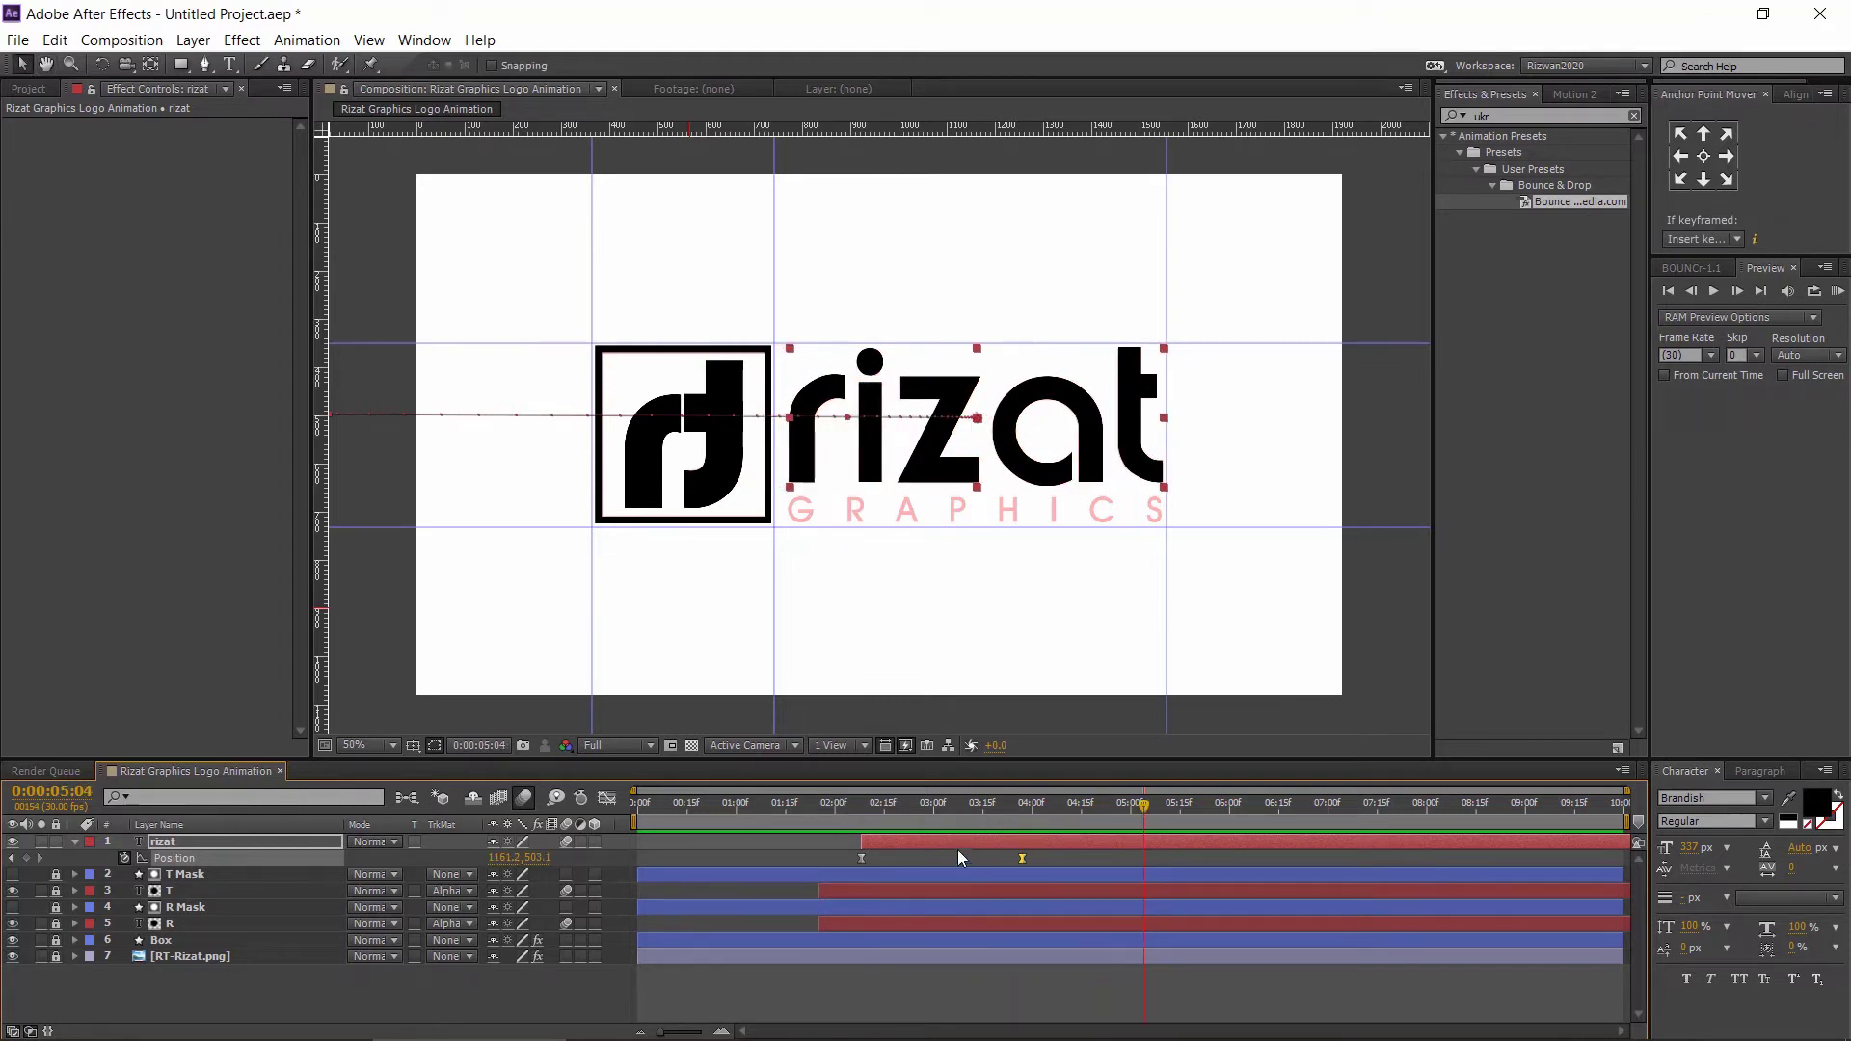
click(951, 845)
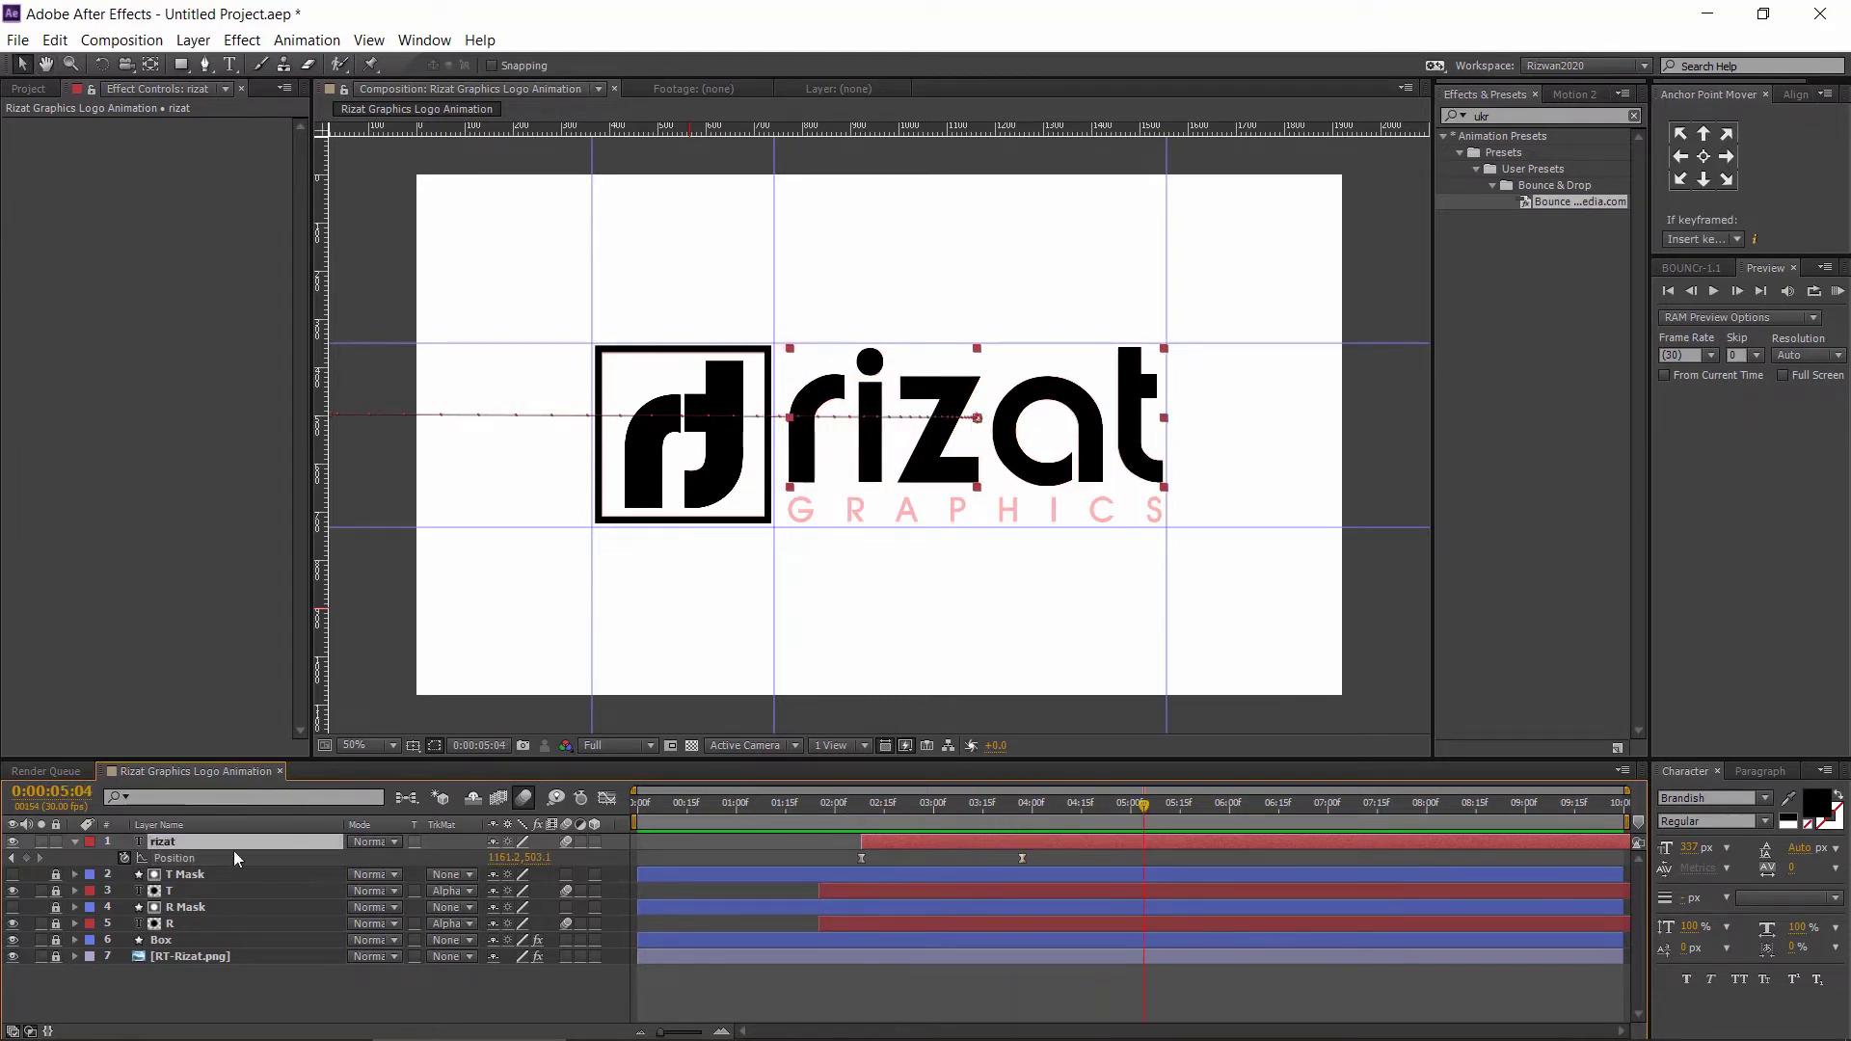
- Draw a rectangle over the rizat text and name the shape layer 'Rizat Mask'
click(74, 842)
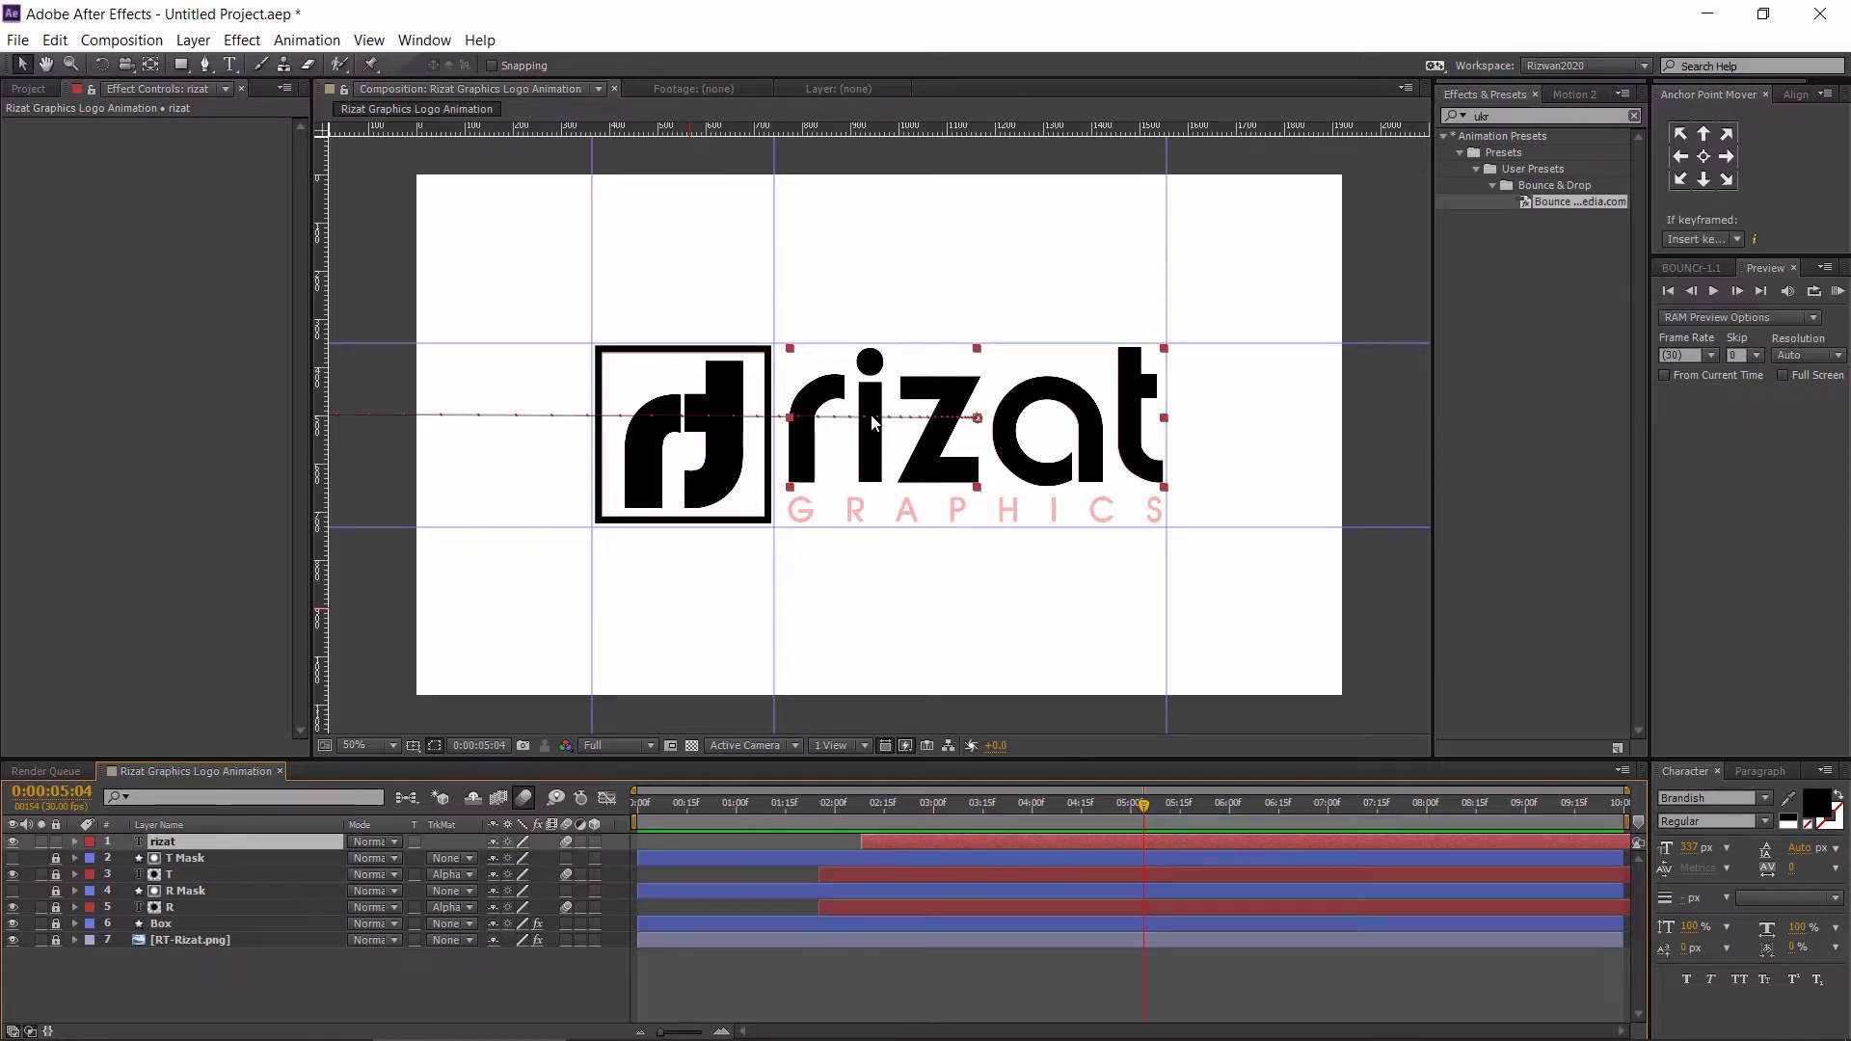
click(181, 64)
drag(774, 343, 1167, 528)
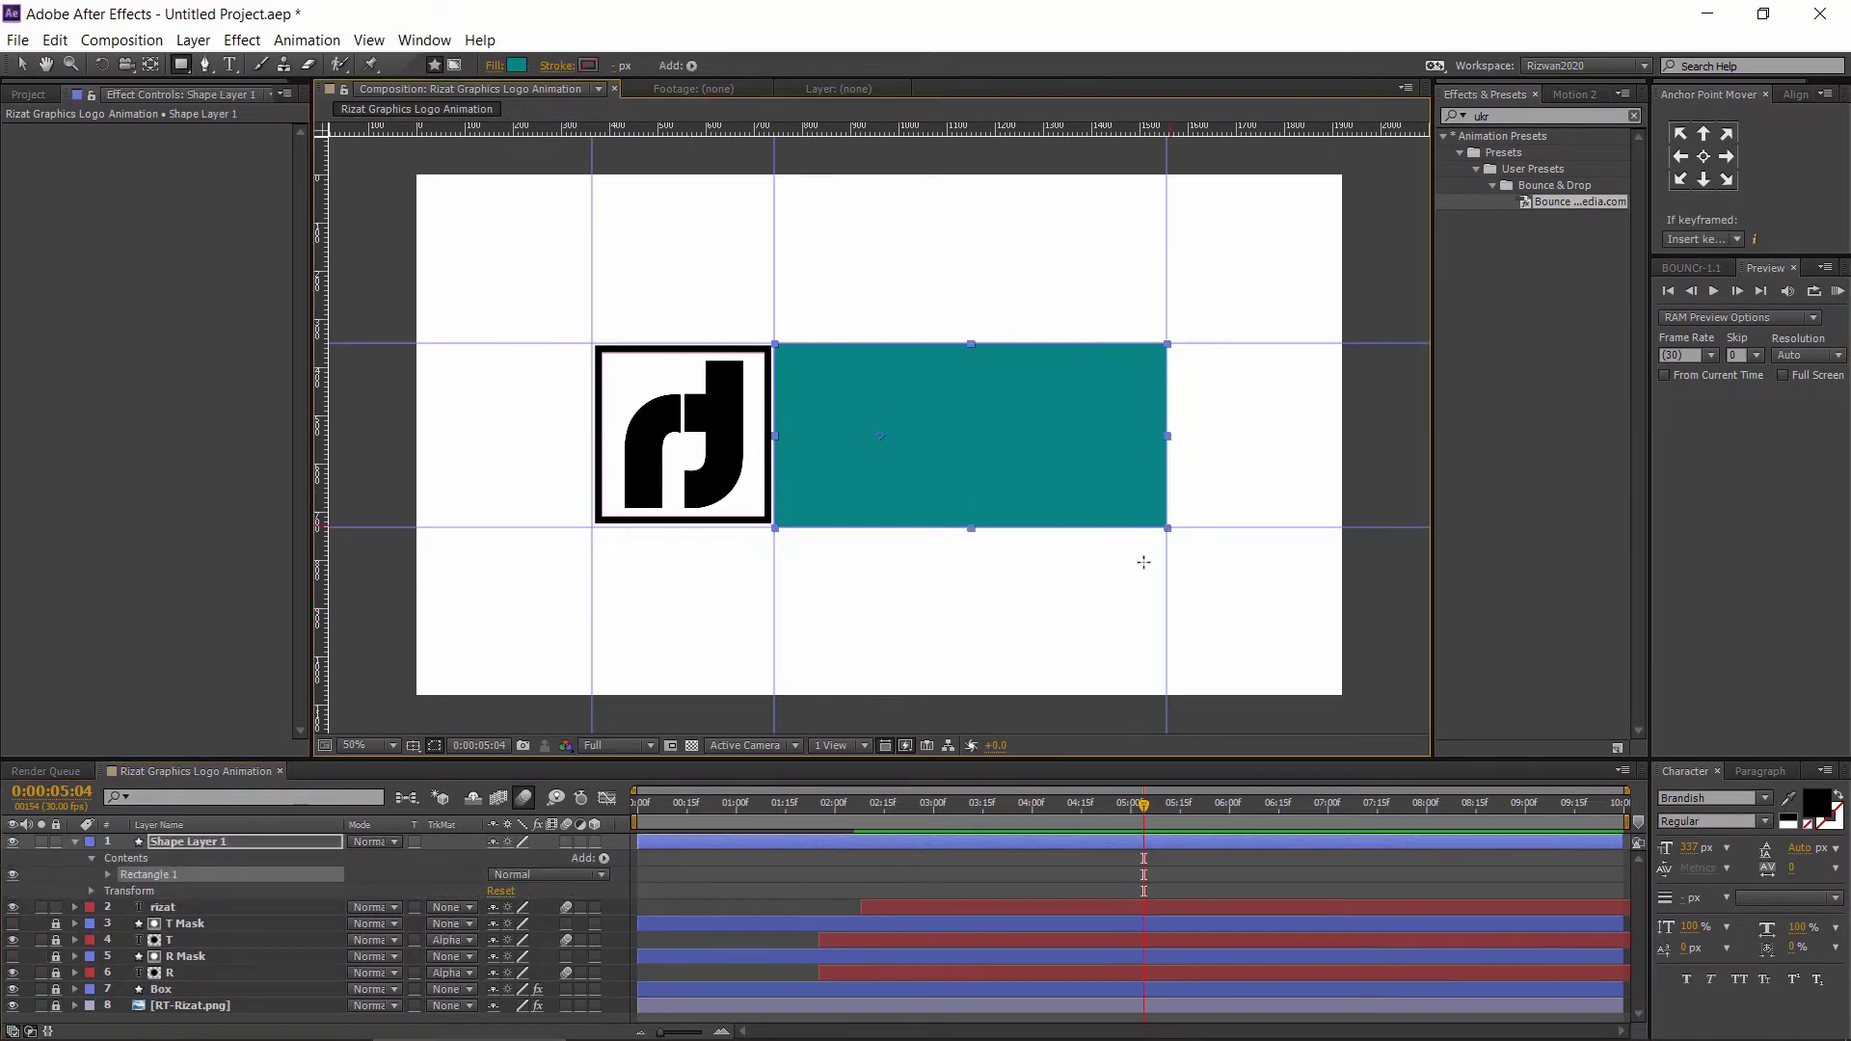
click(77, 842)
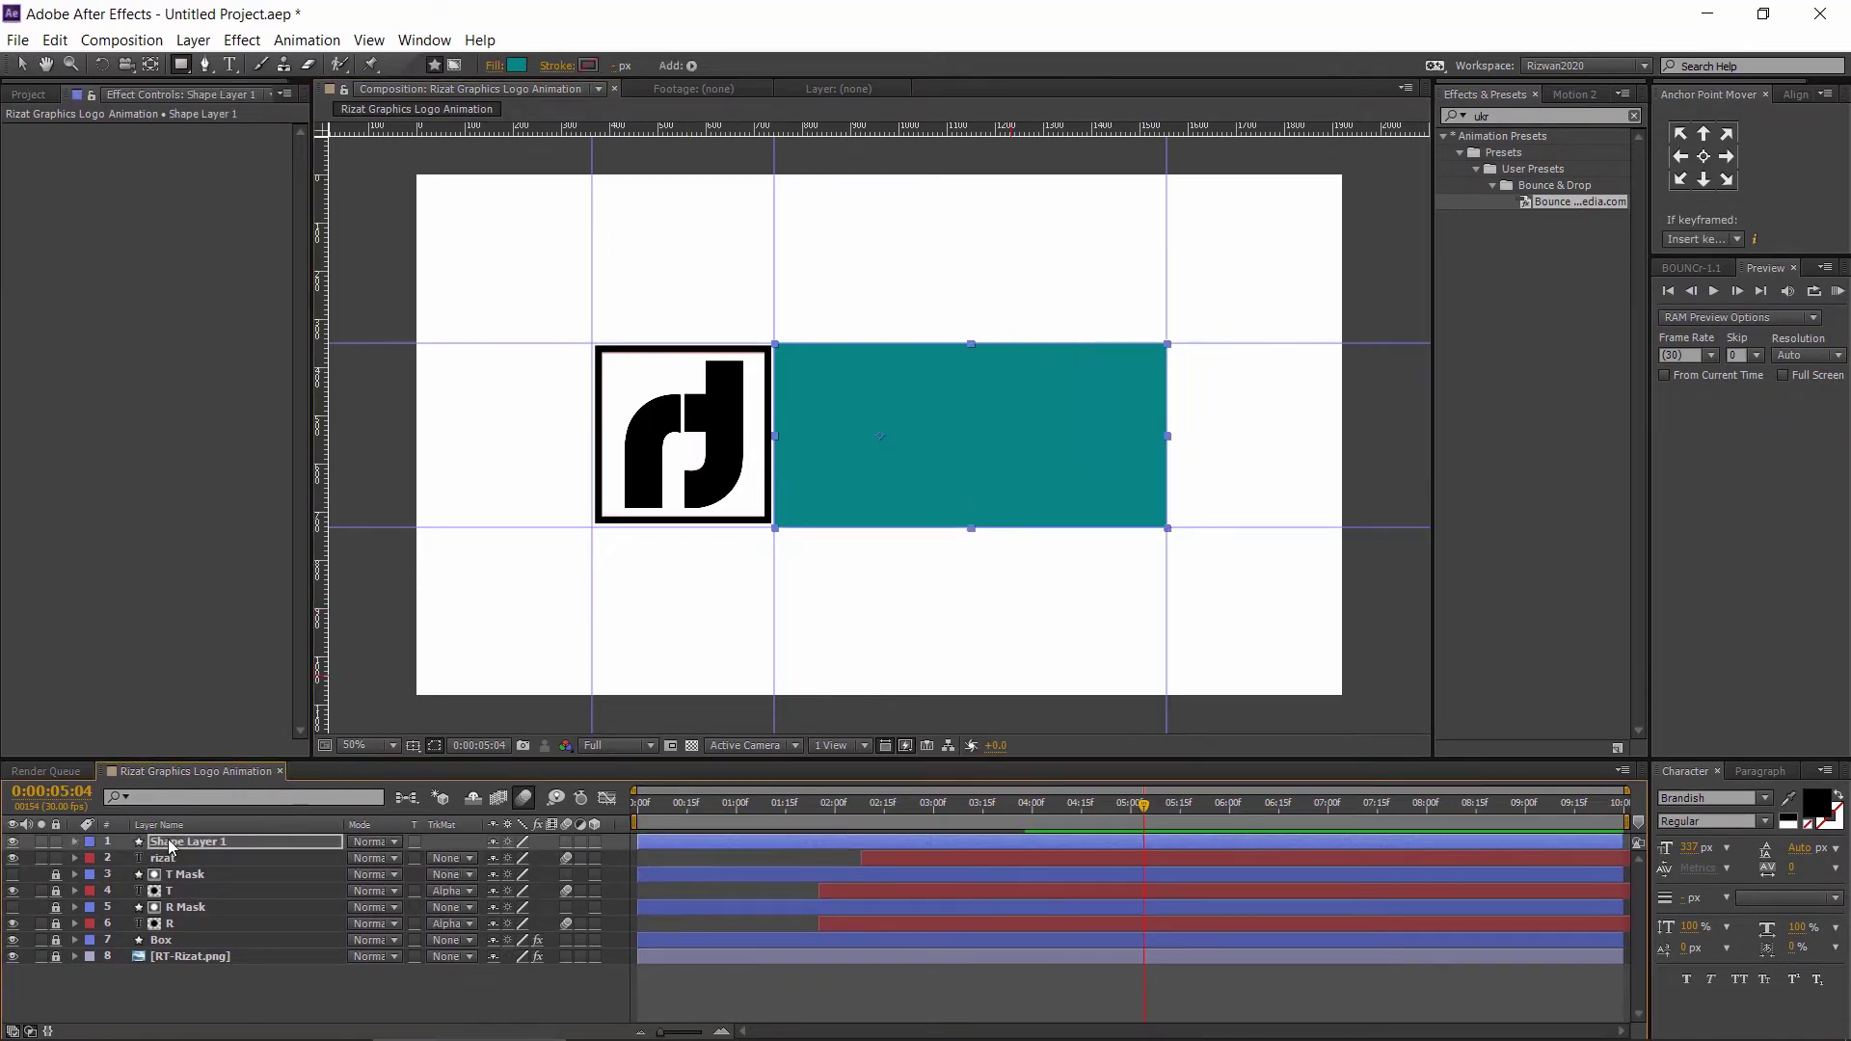
key(Return)
text(B)
text(o)
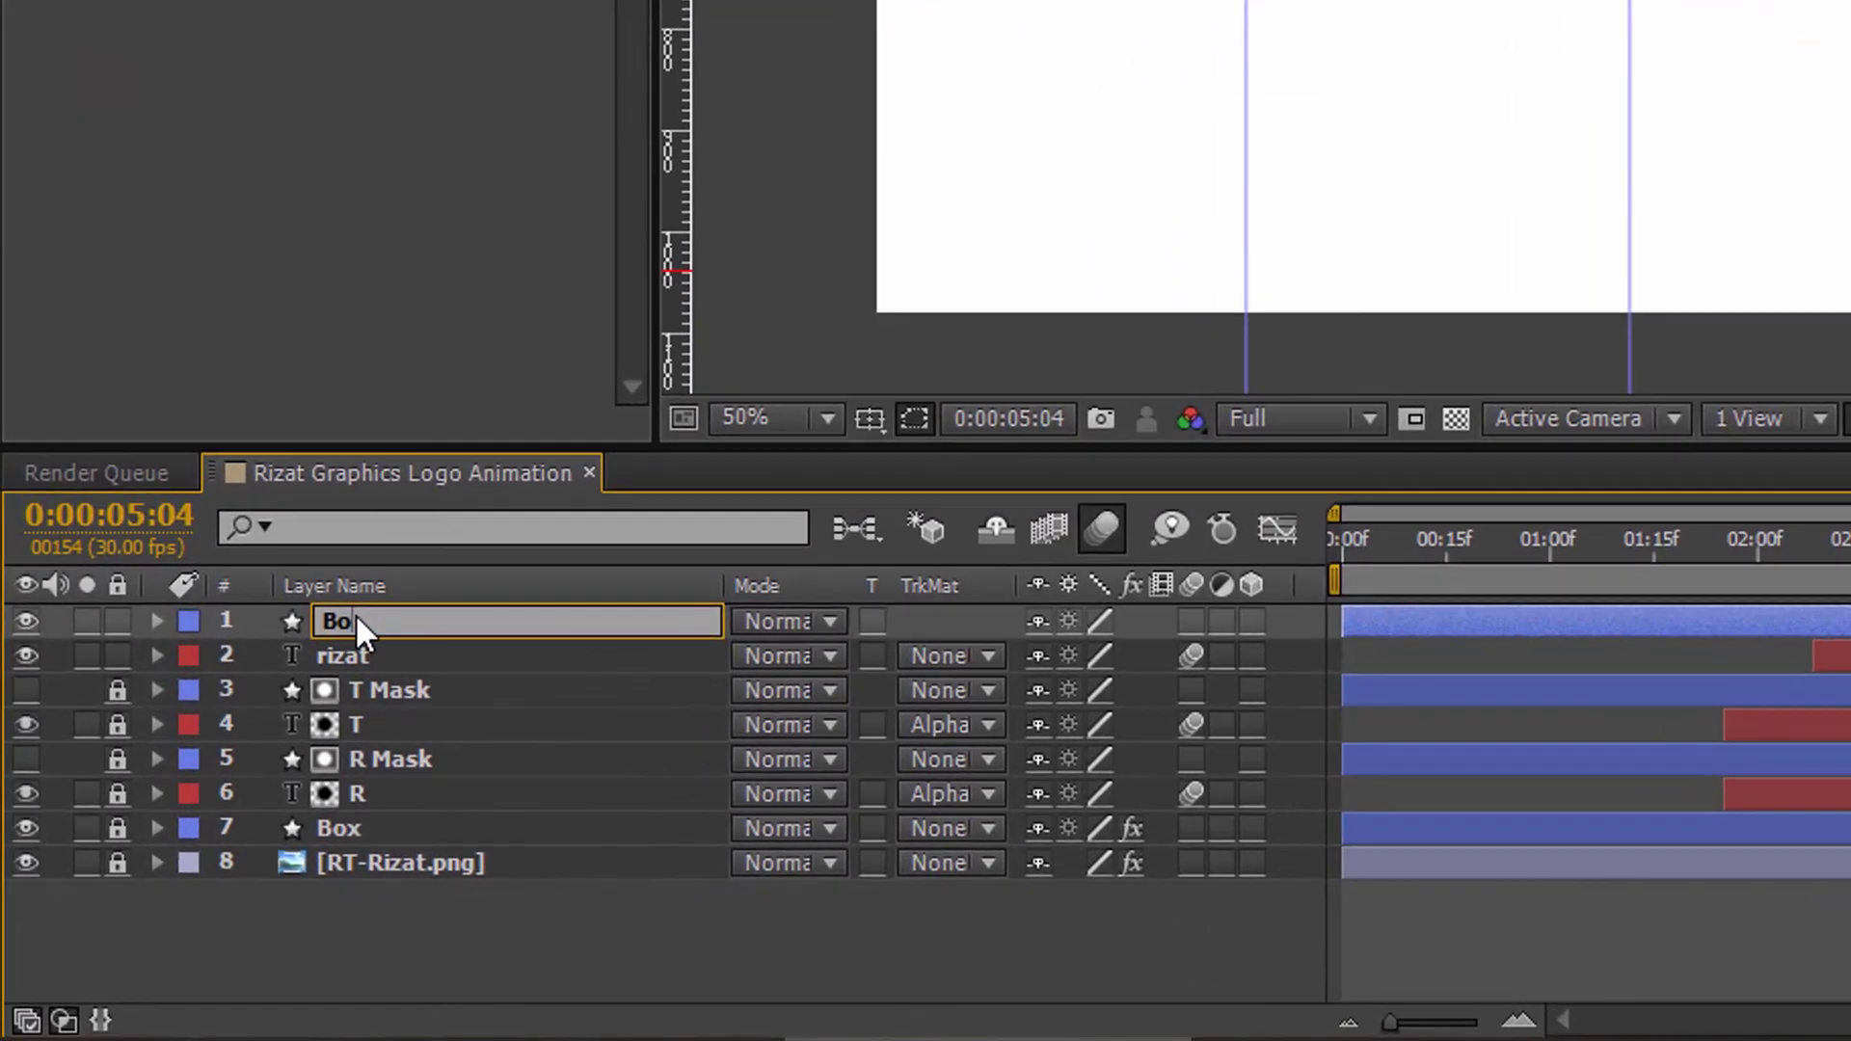
text(x Mask)
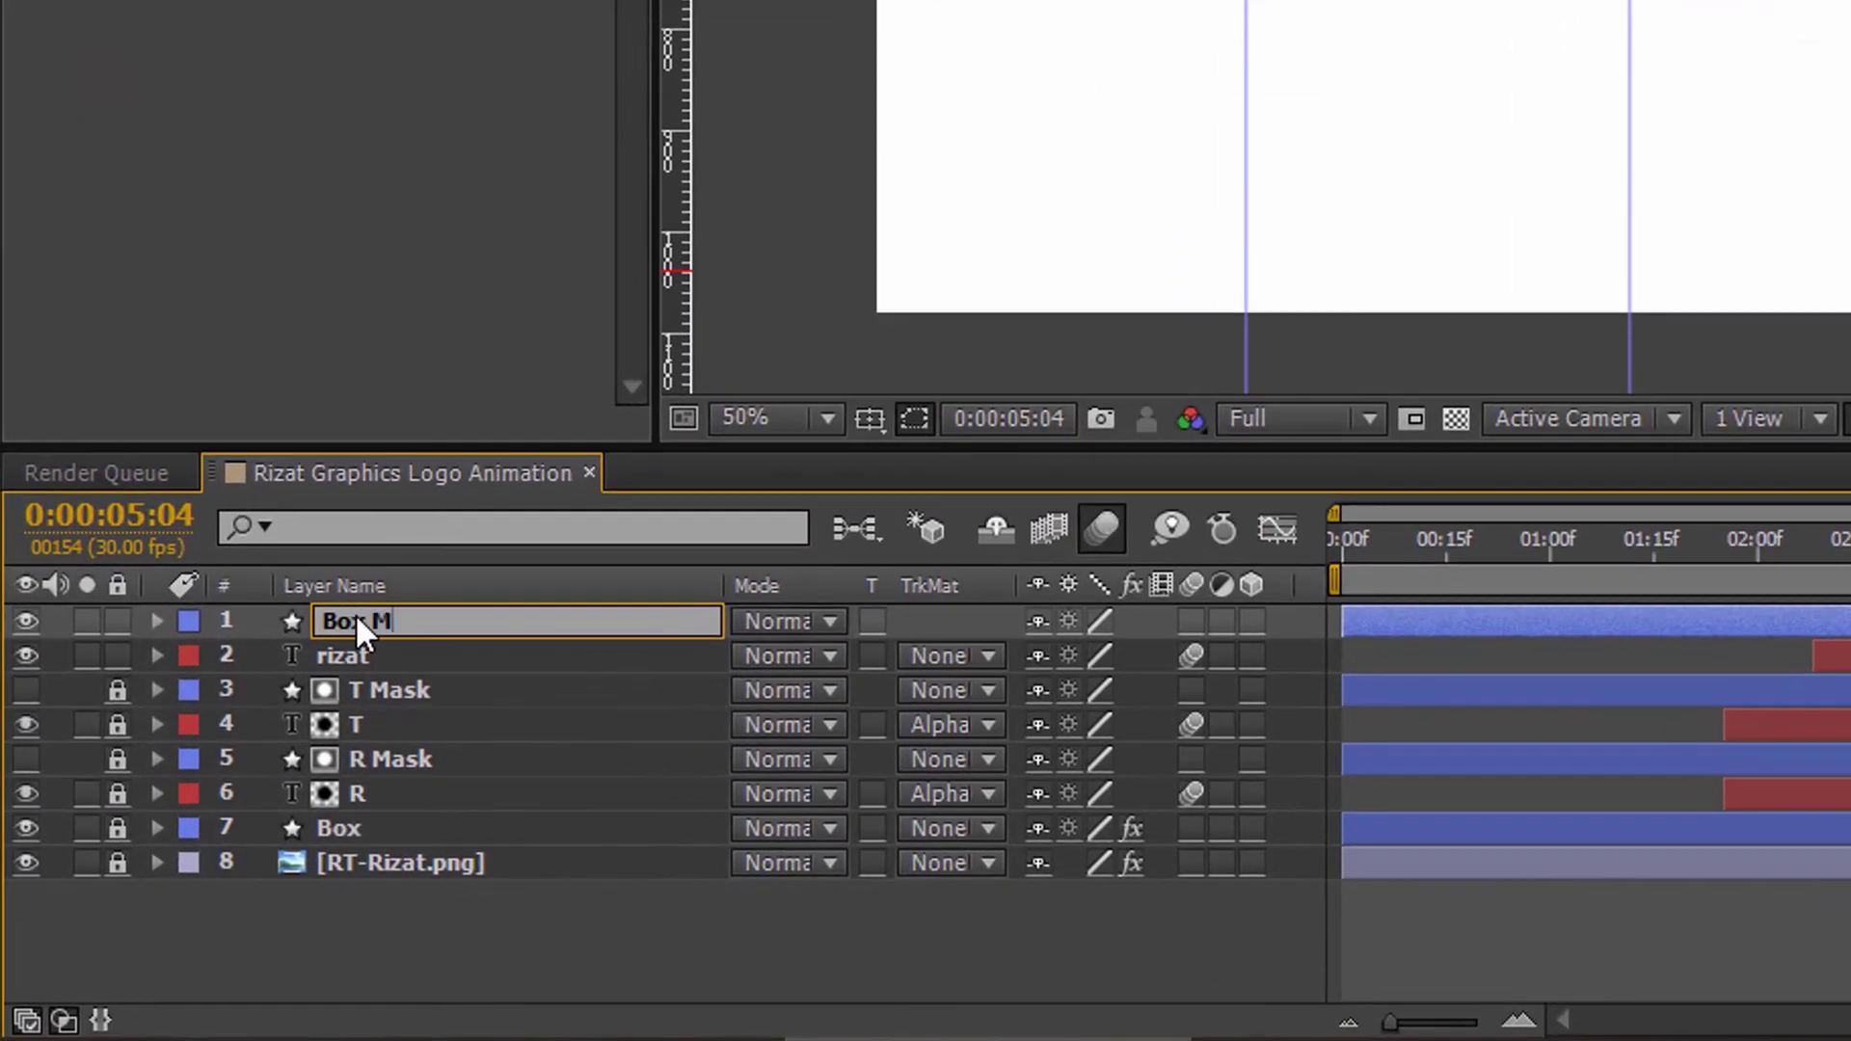
key(Return)
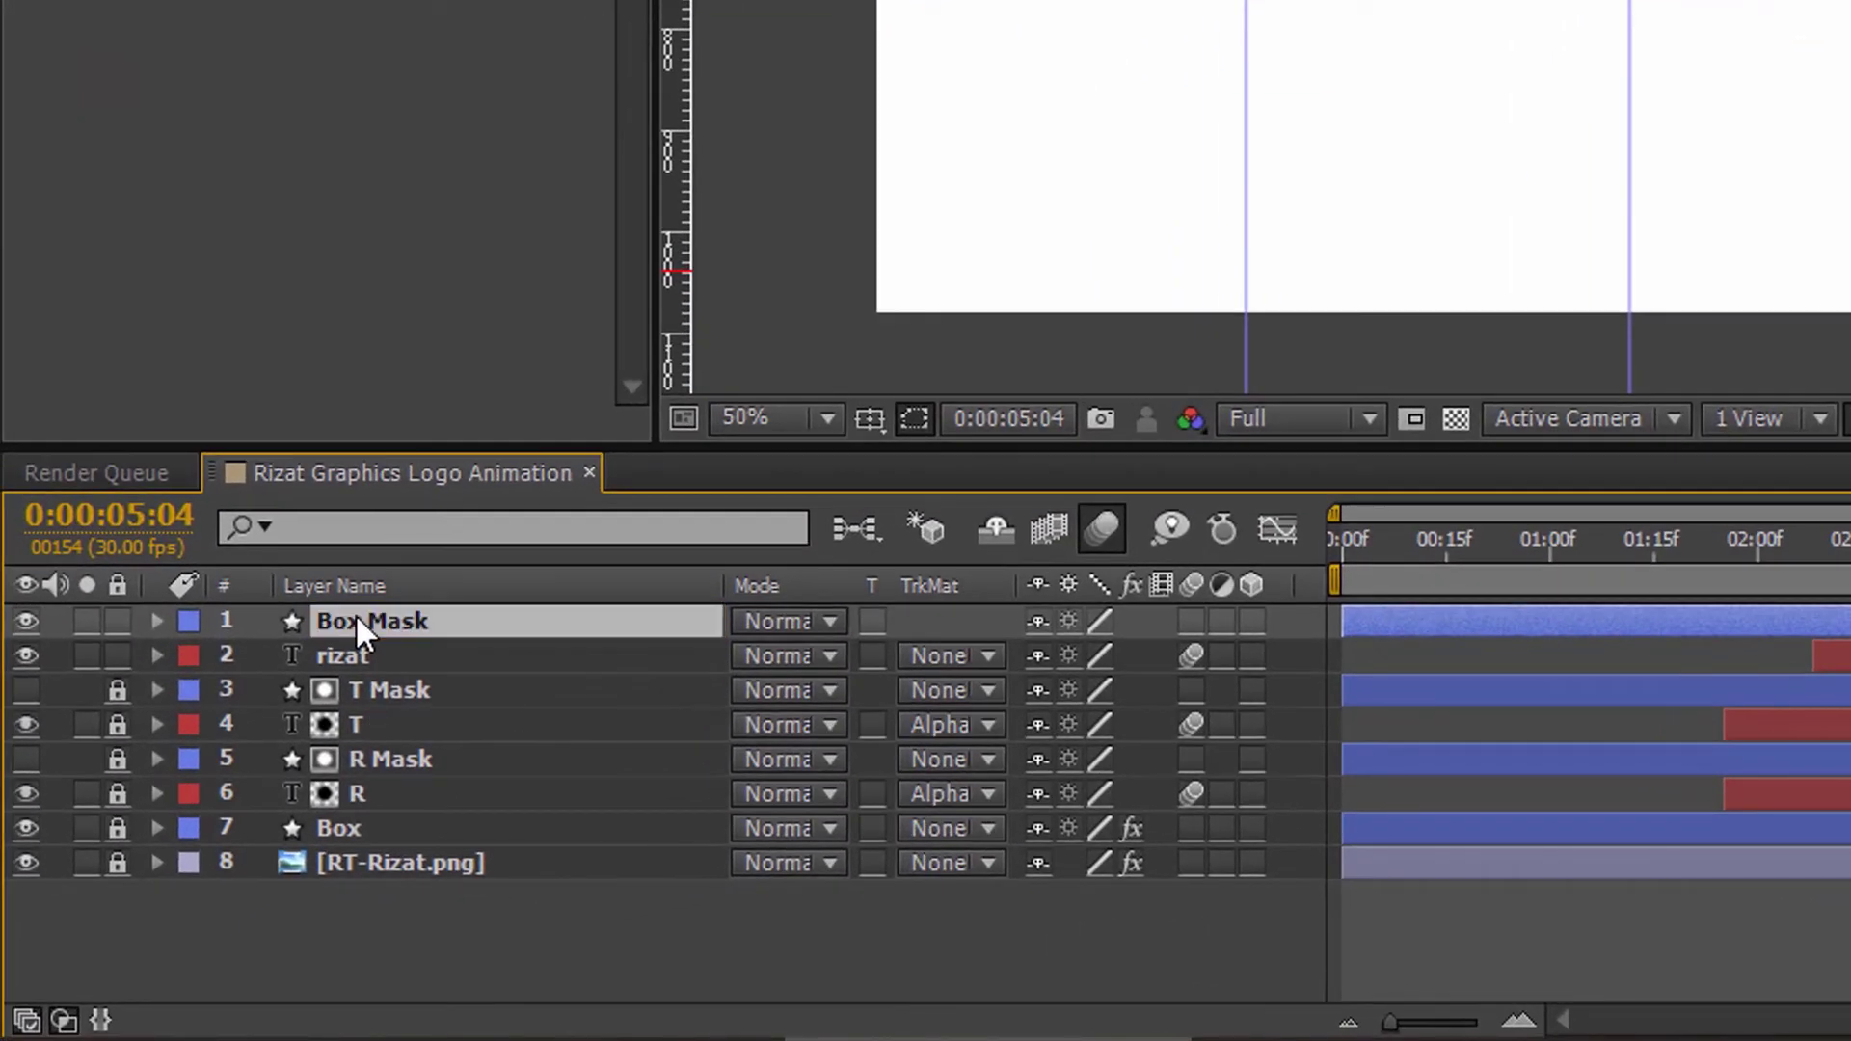
key(Return)
text(Rizat mask)
key(BackSpace)
key(BackSpace)
key(BackSpace)
key(BackSpace)
text(Mask)
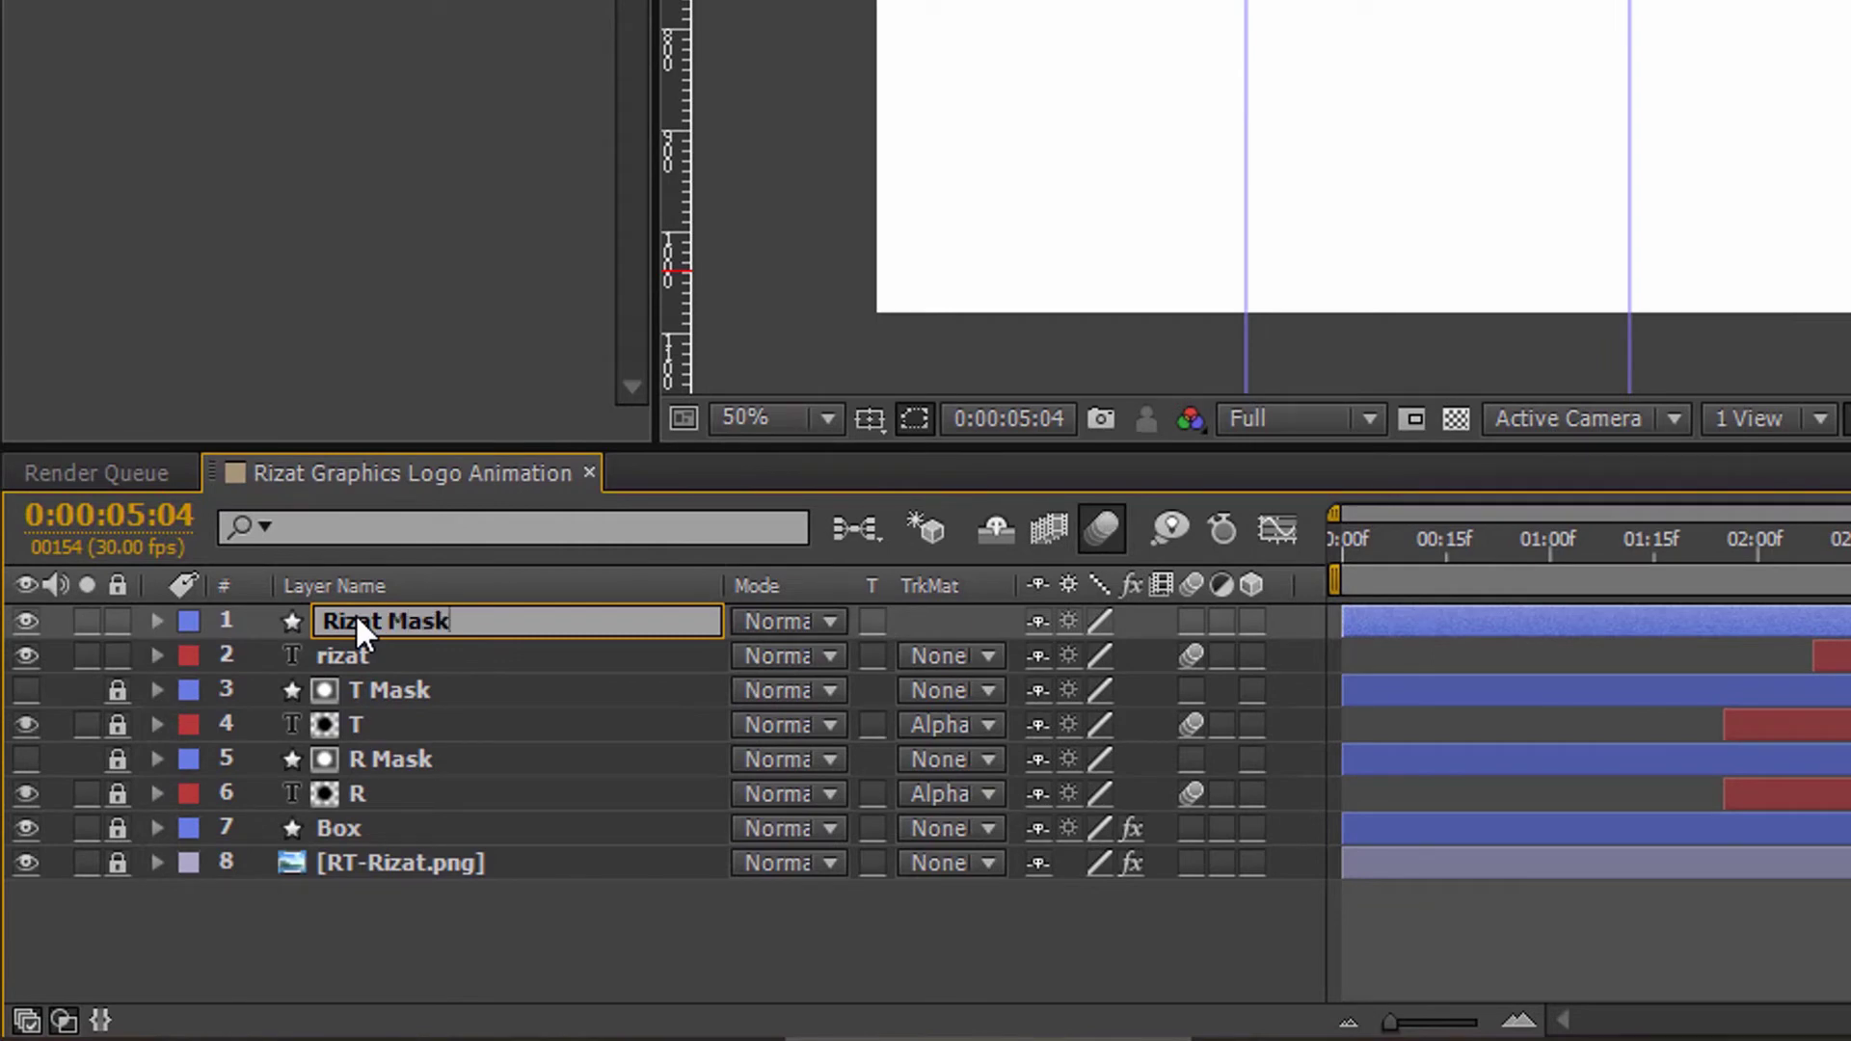
key(Return)
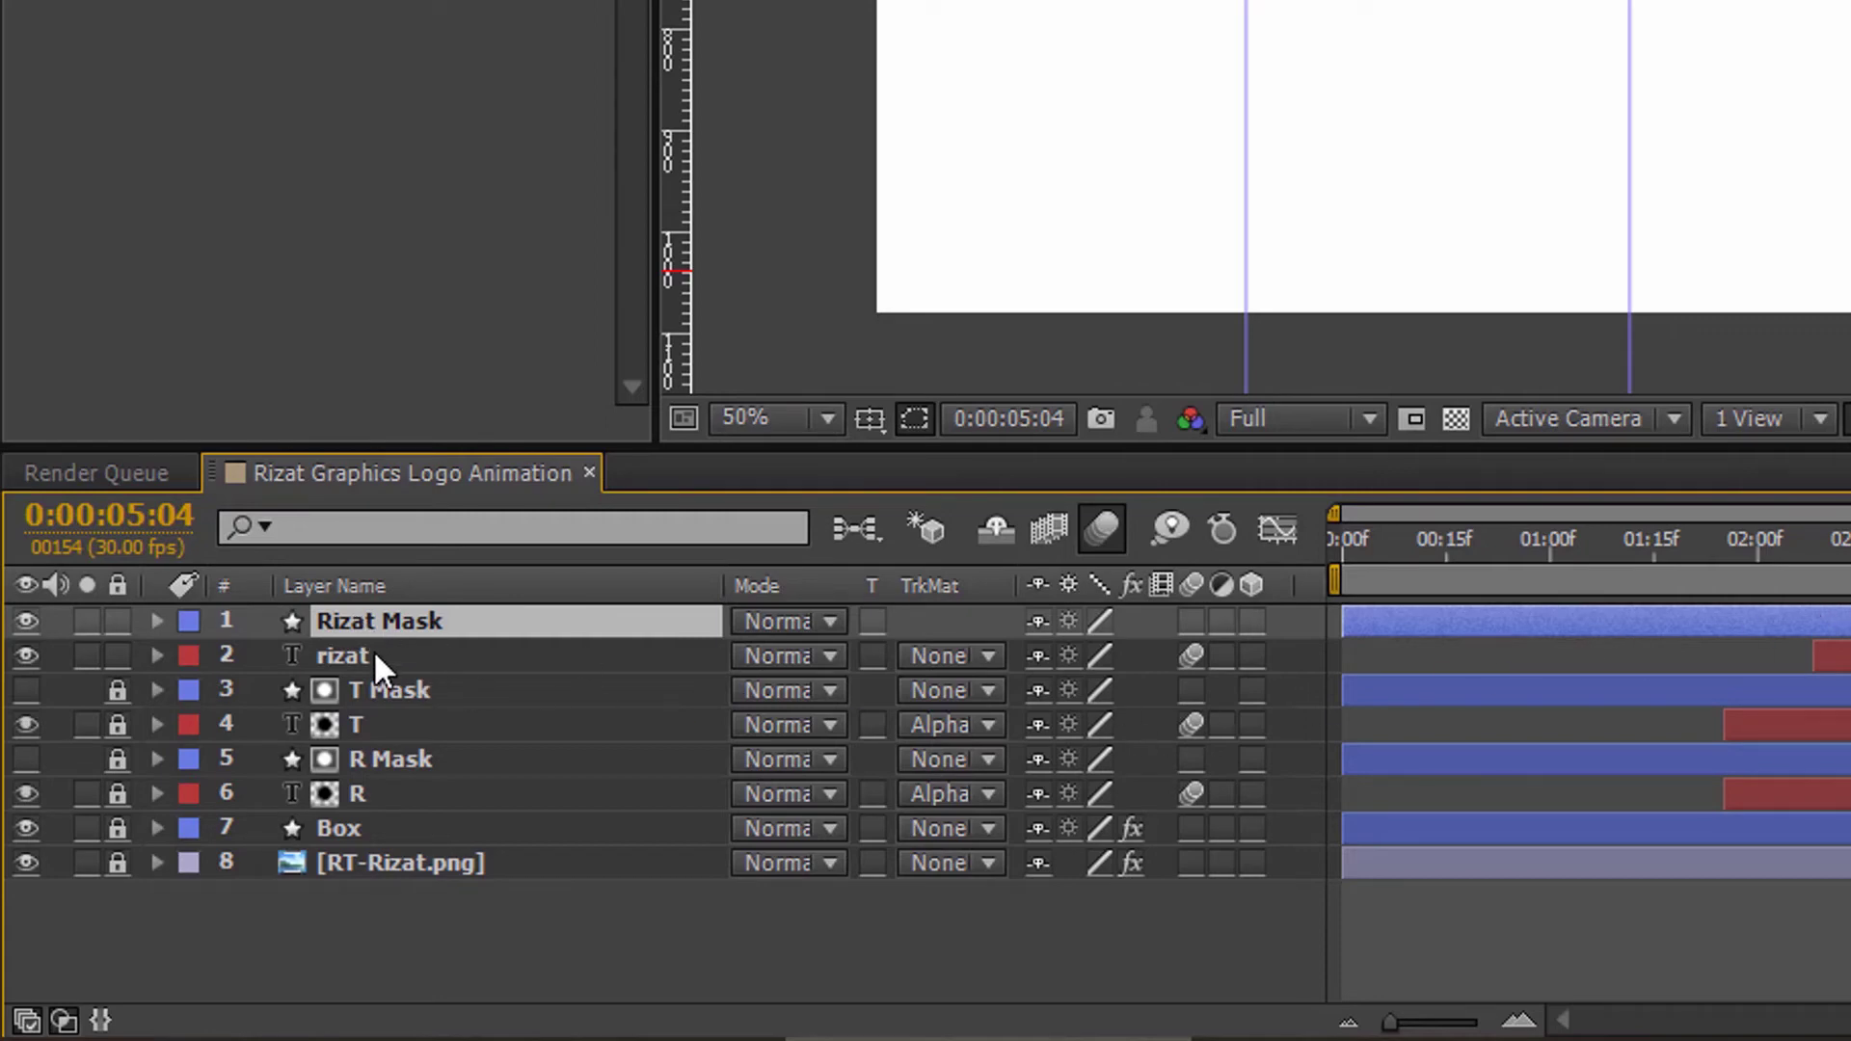
- Set rizat's track matte to Alpha Matte 'Rizat Mask' and preview the logo
click(376, 656)
click(951, 656)
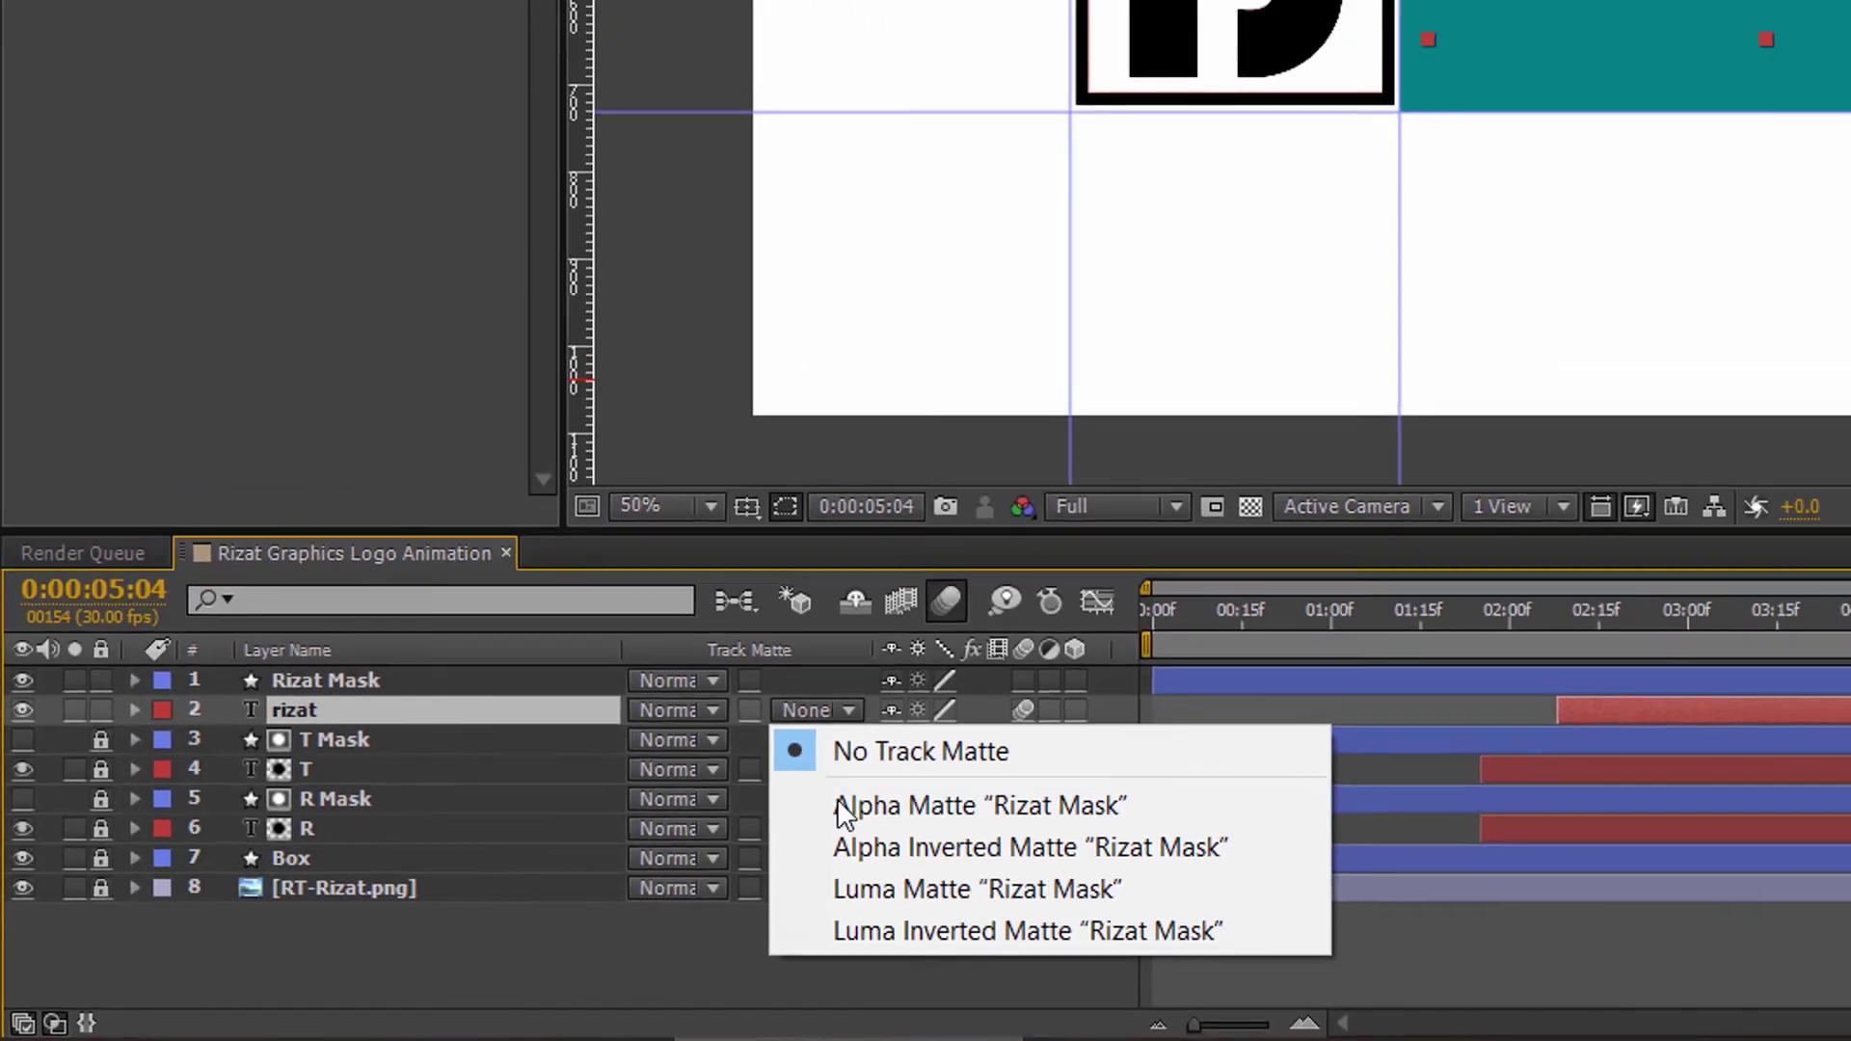
click(975, 767)
click(491, 967)
click(1842, 292)
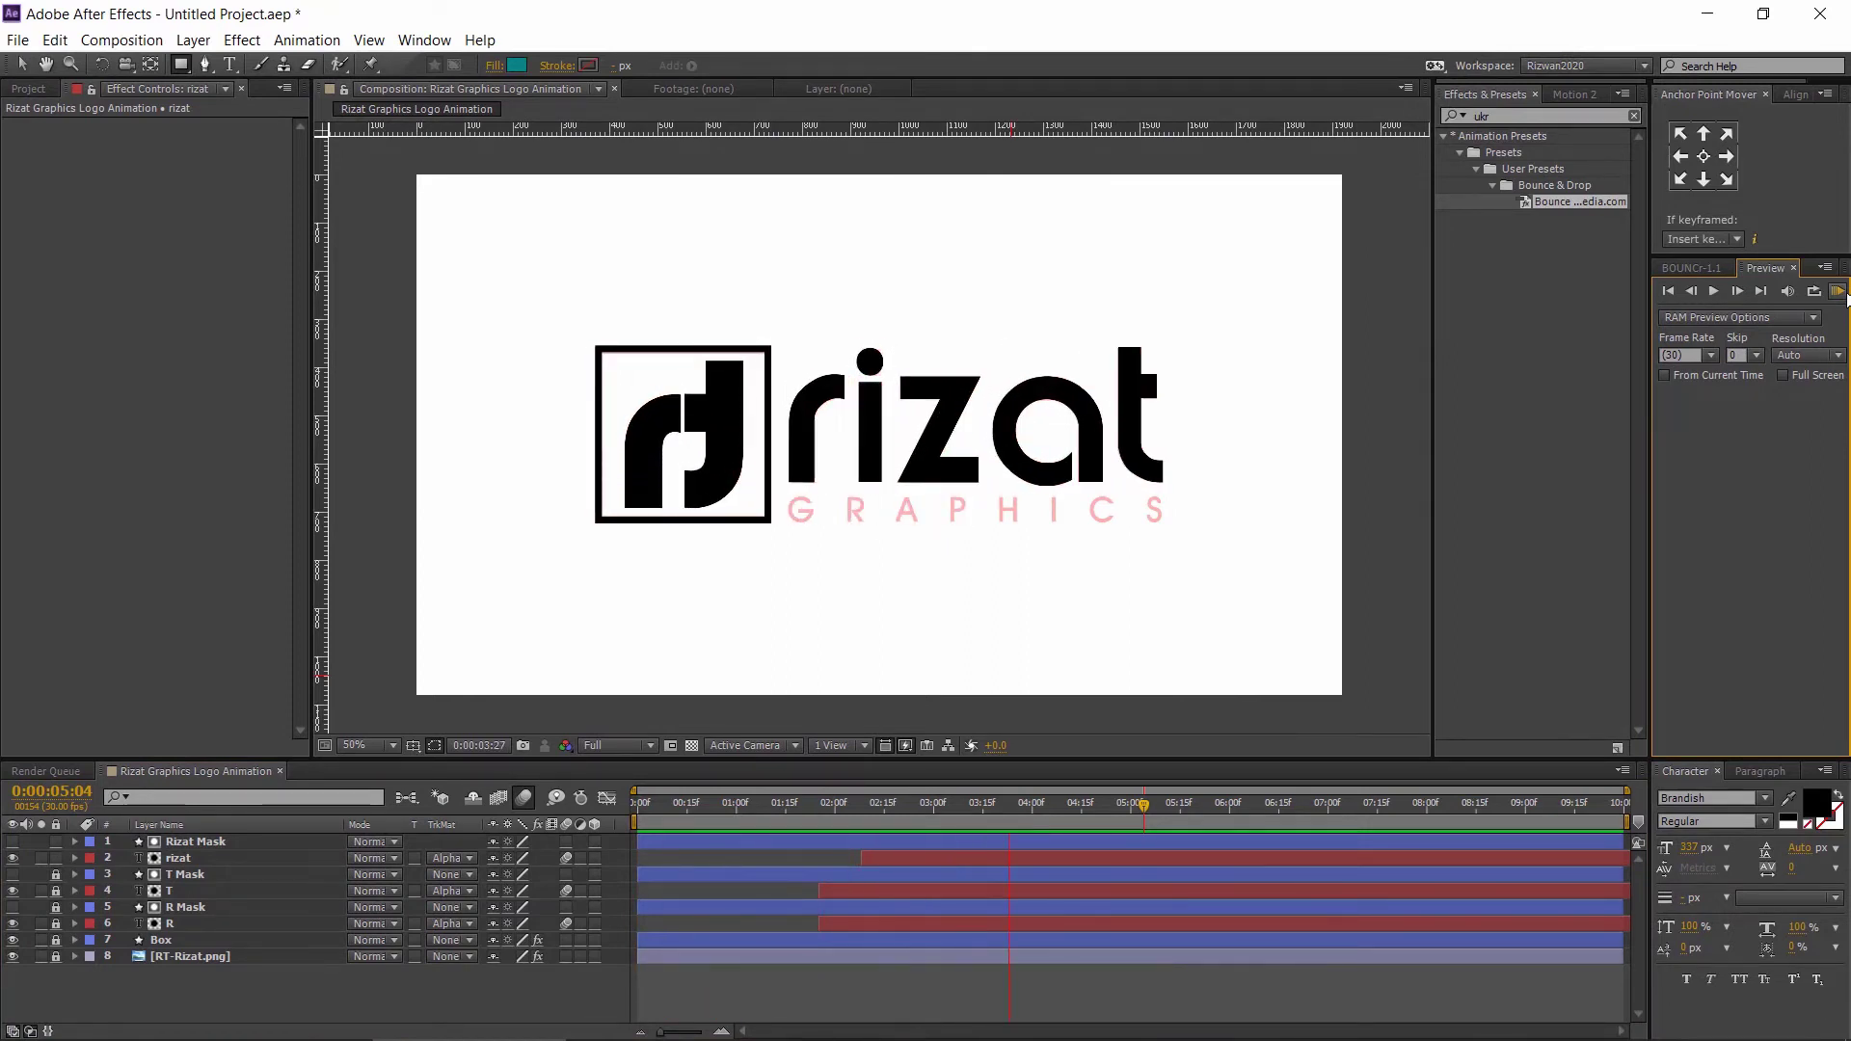
- Stretch the ease into rizat's final Position keyframe to about 87% influence and preview it
click(1840, 291)
click(1055, 858)
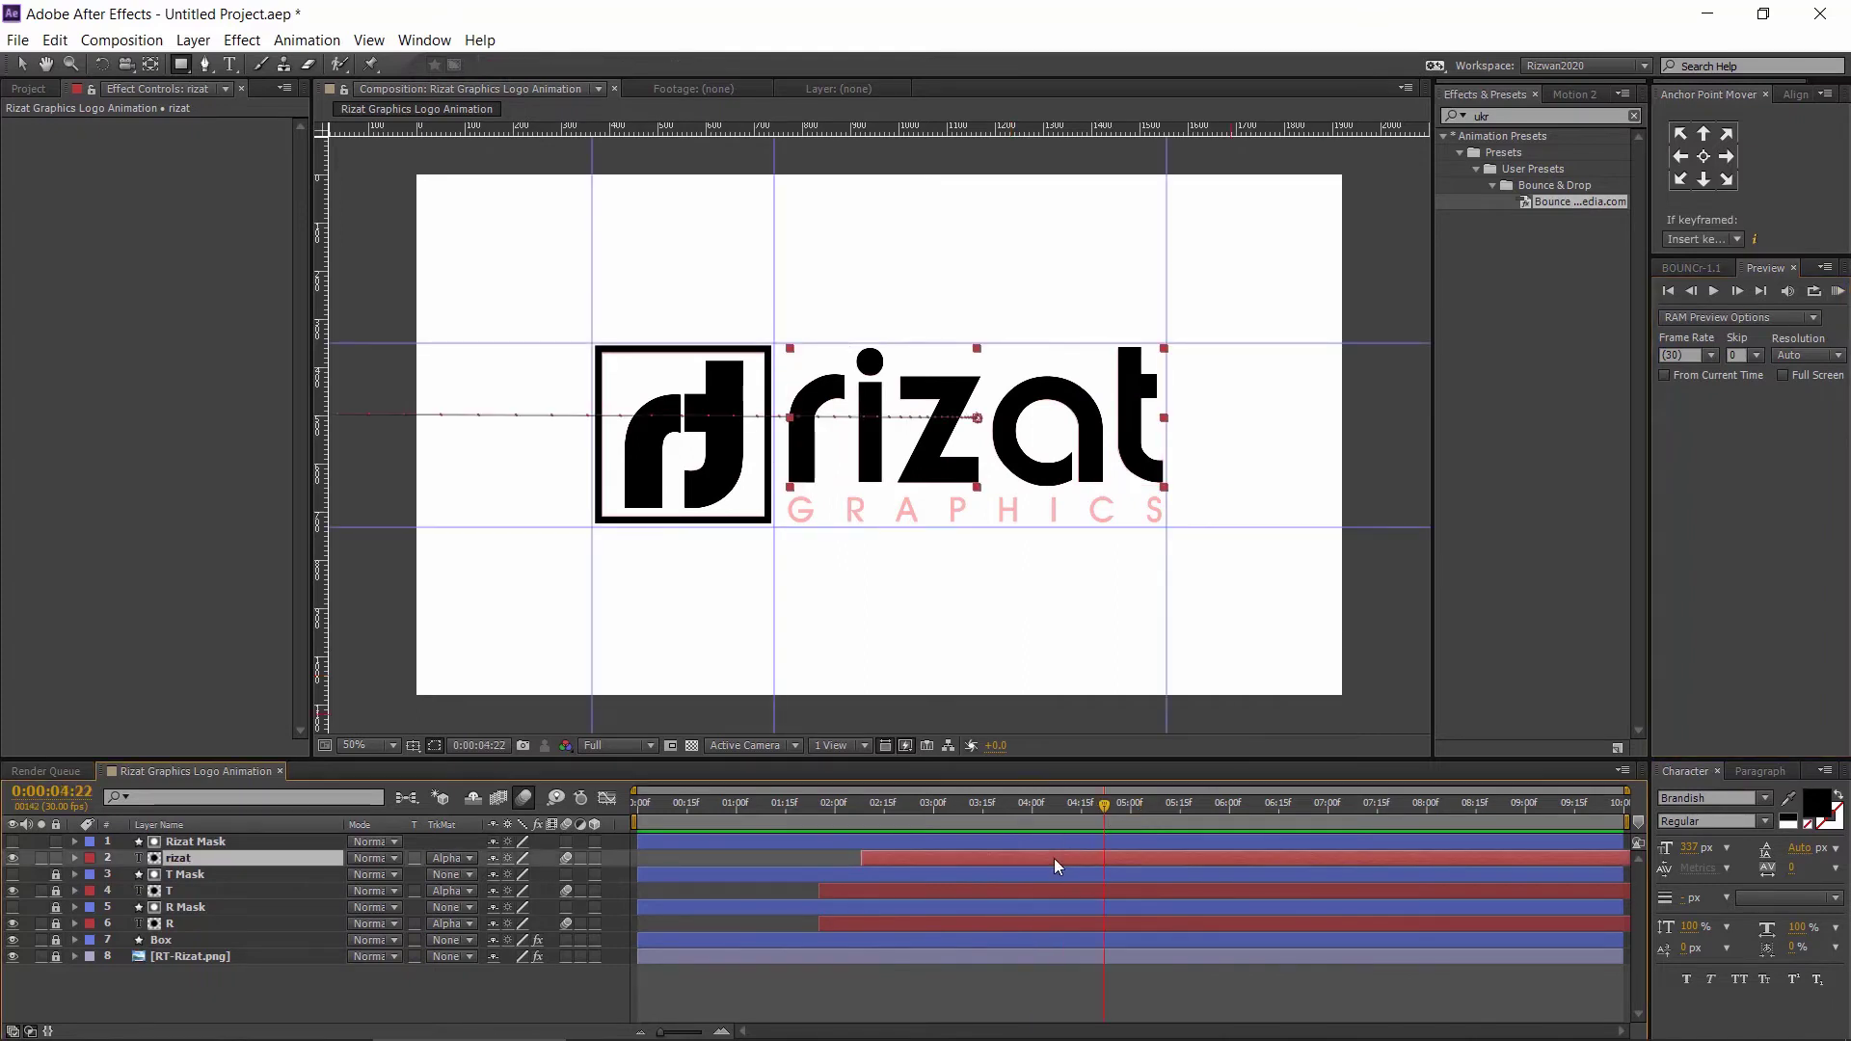
key(p)
click(1021, 875)
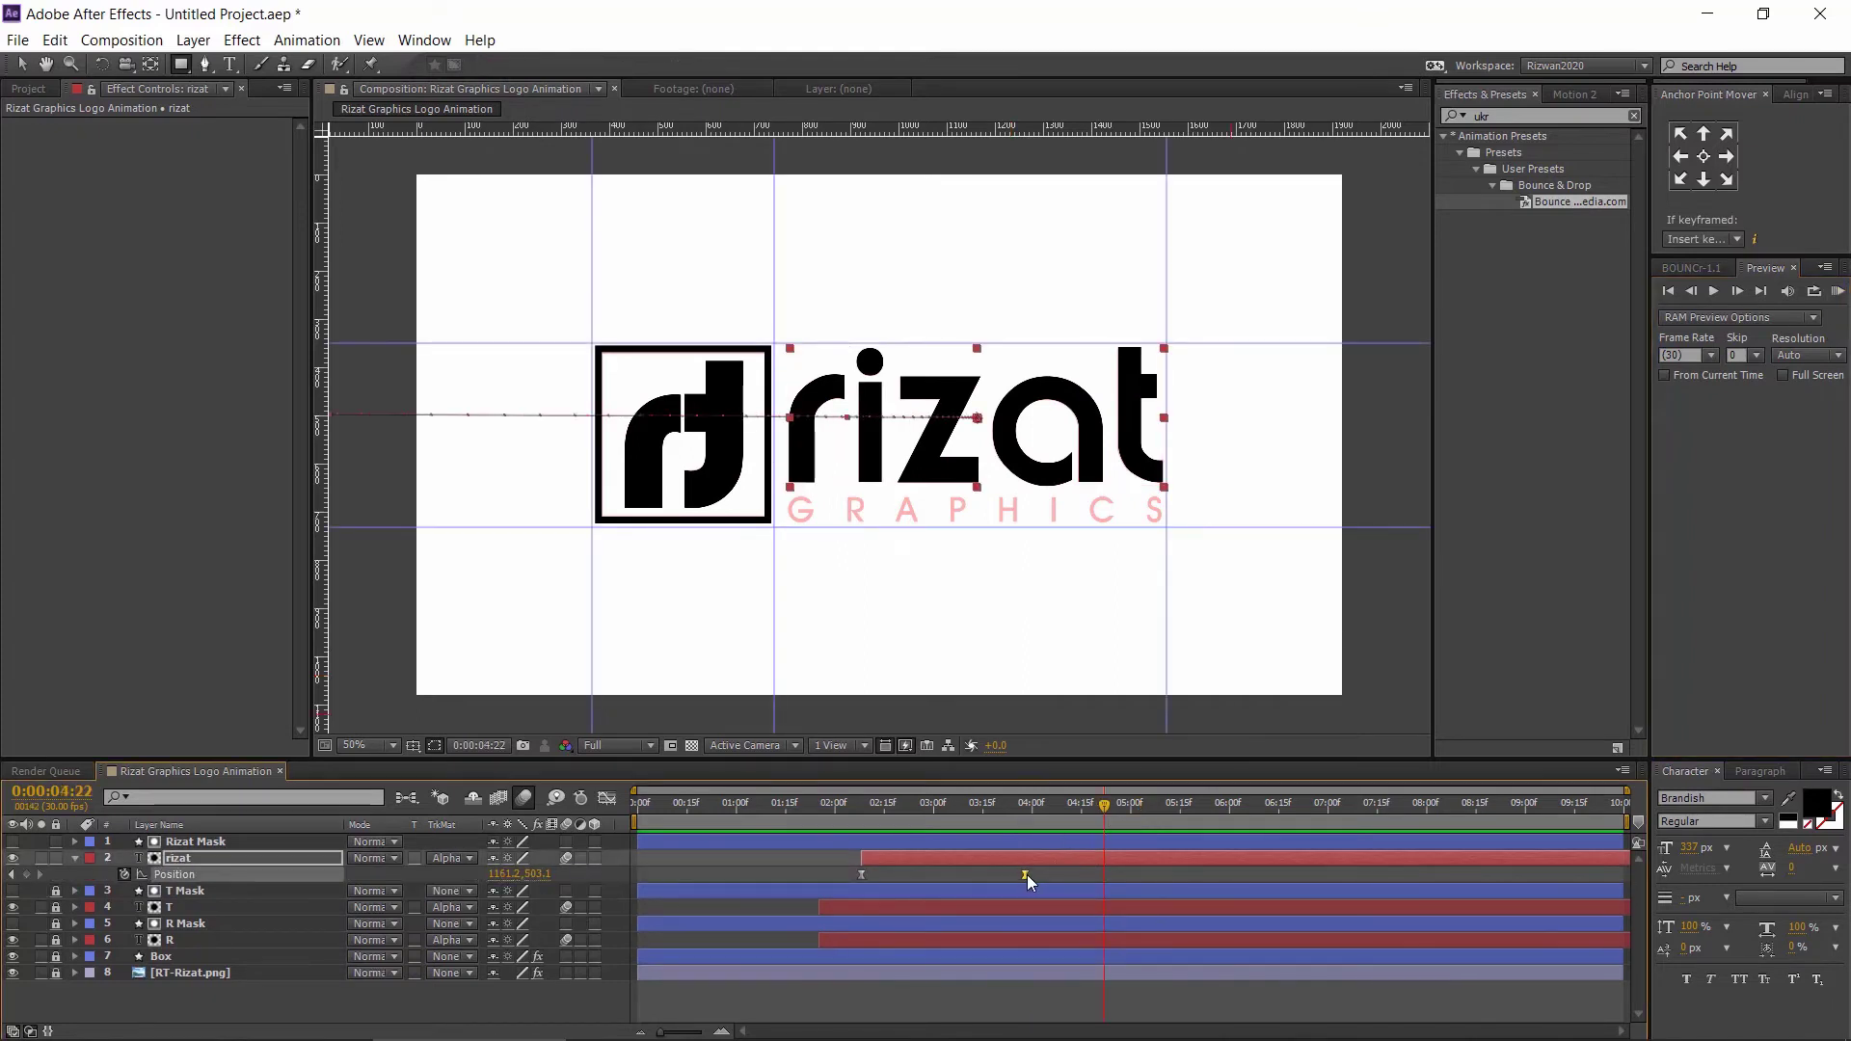
click(1081, 804)
click(615, 797)
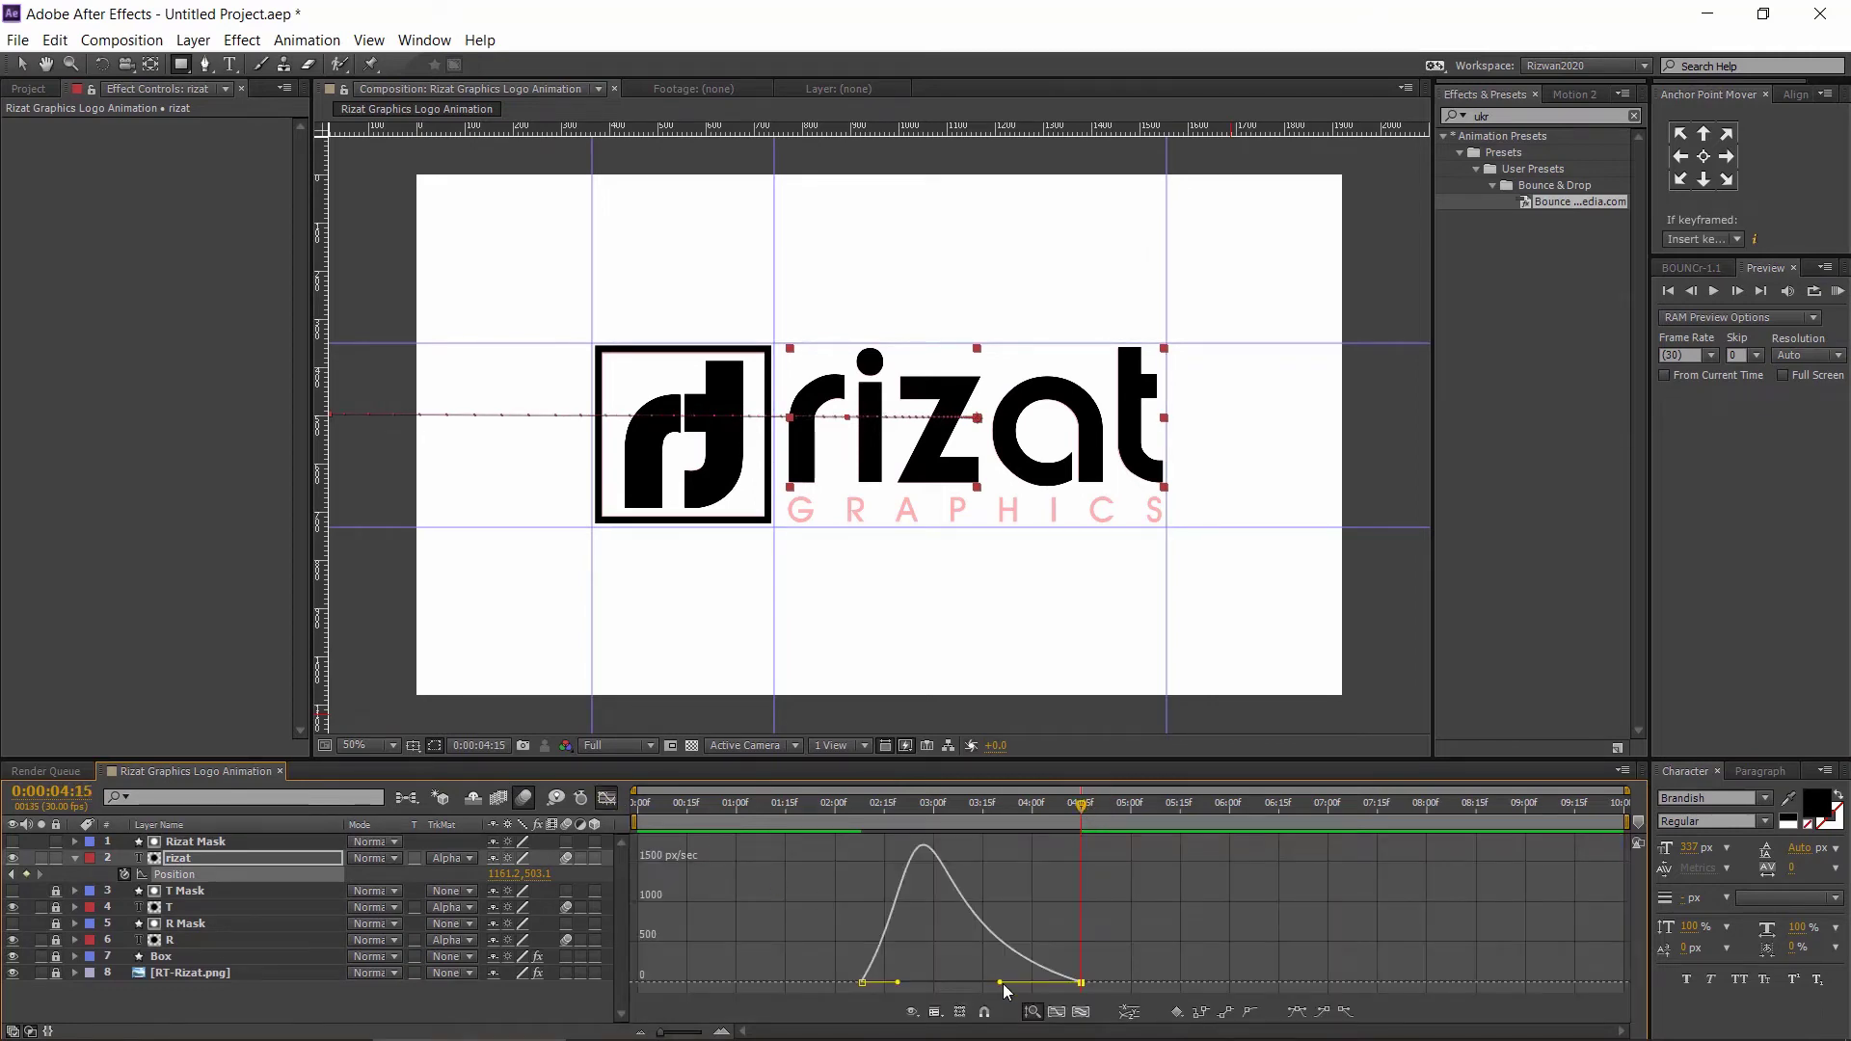
drag(1003, 983, 981, 985)
click(605, 801)
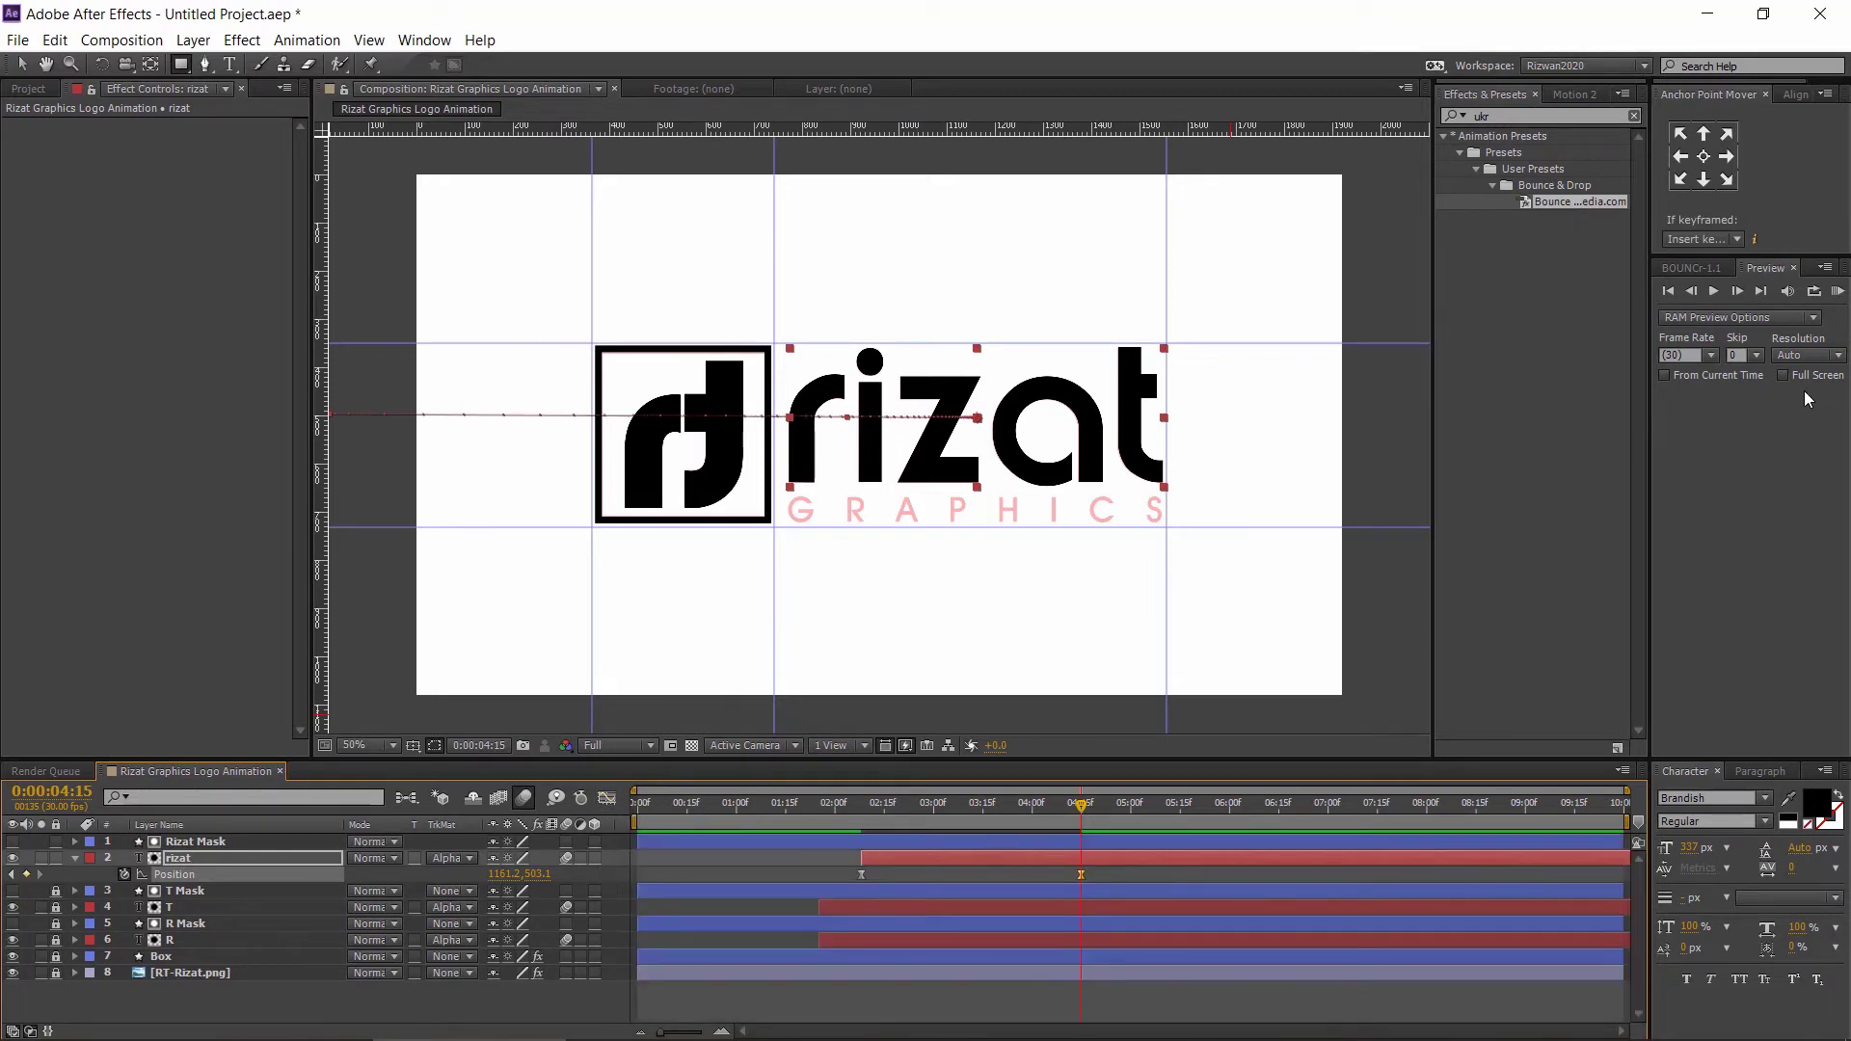
click(1837, 293)
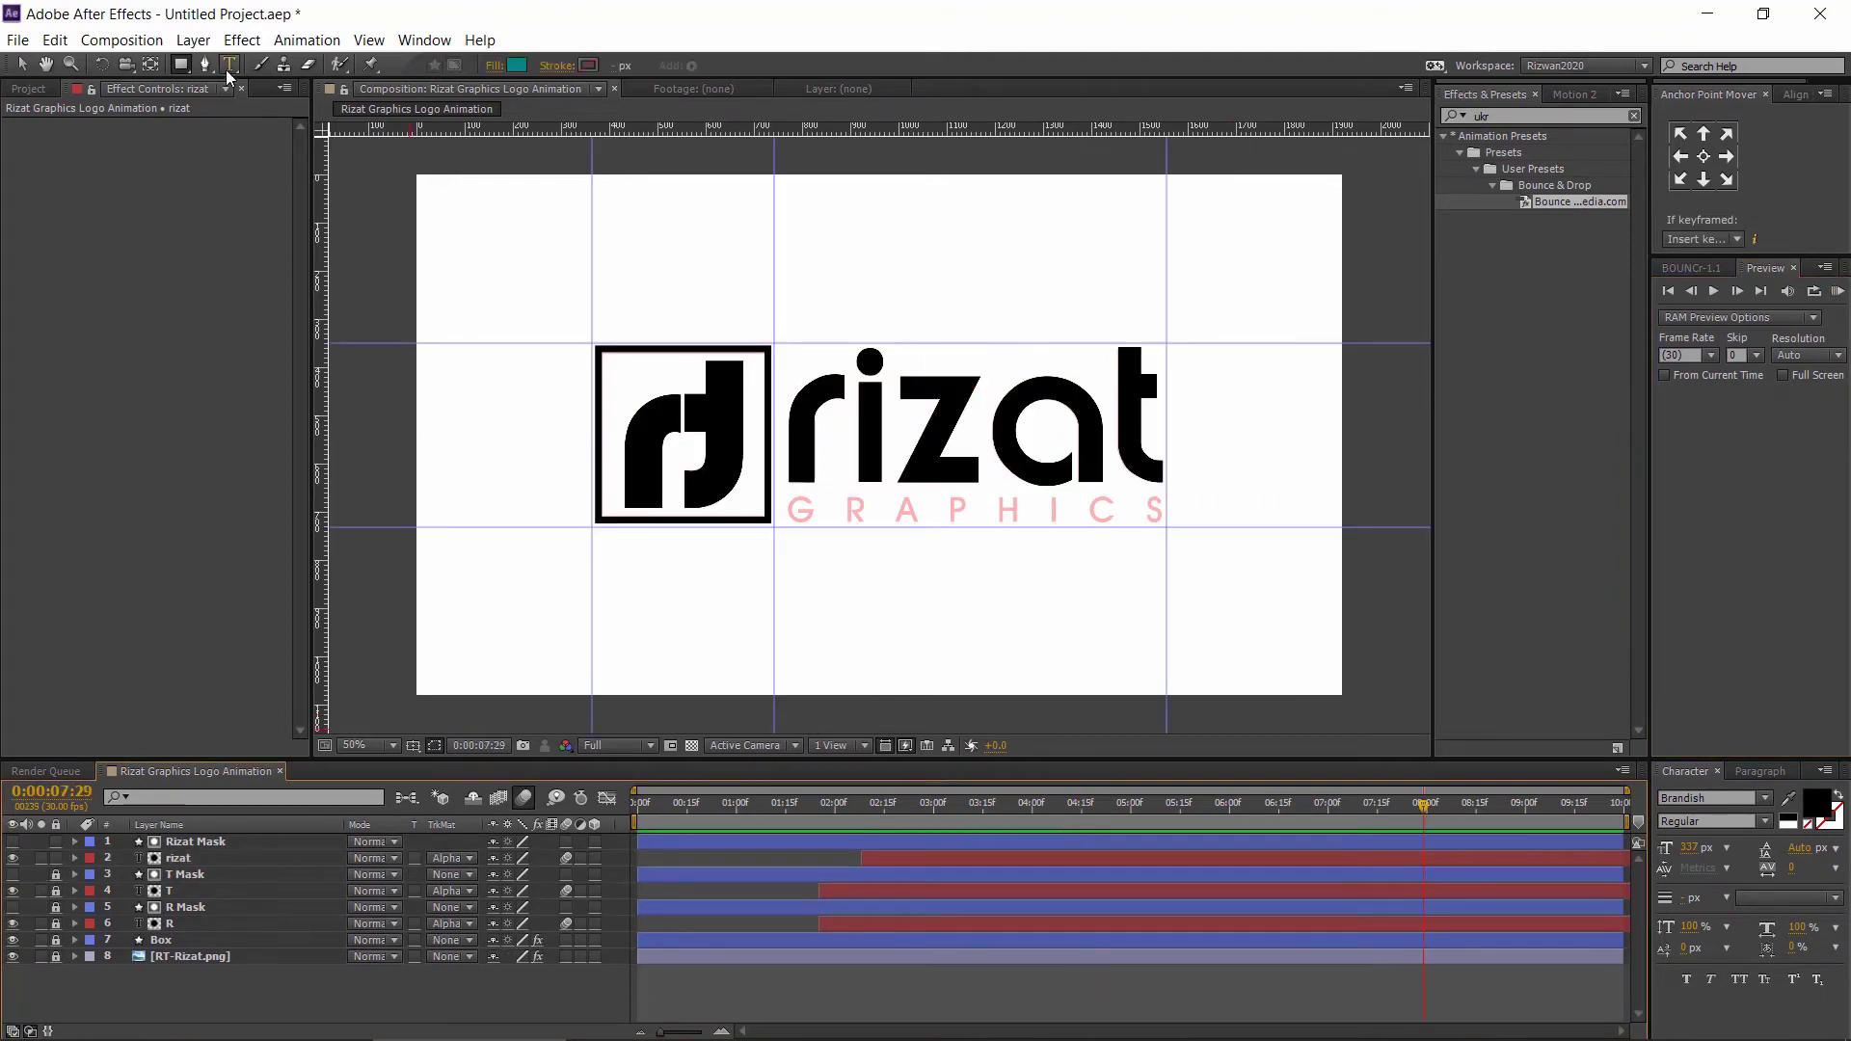
- Add the GRAPHICS text layer and apply the Slow Fade On preset to it
click(227, 70)
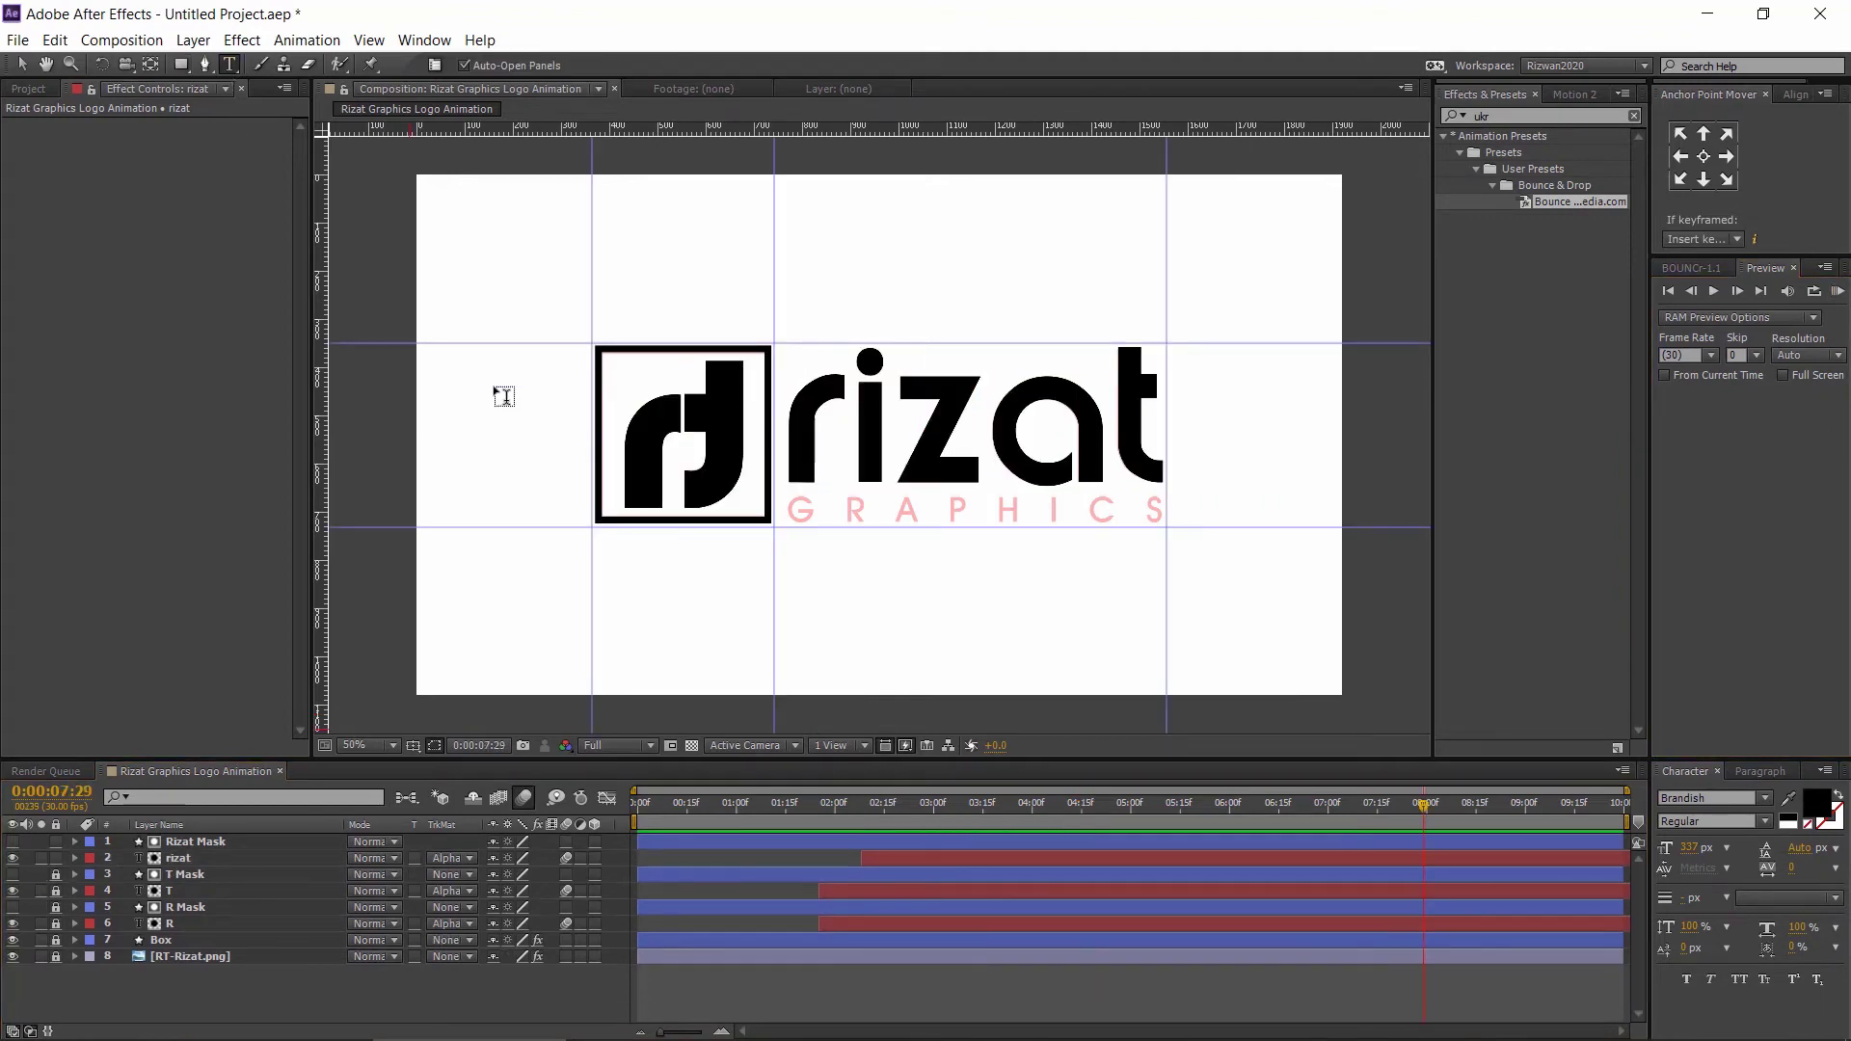
click(818, 606)
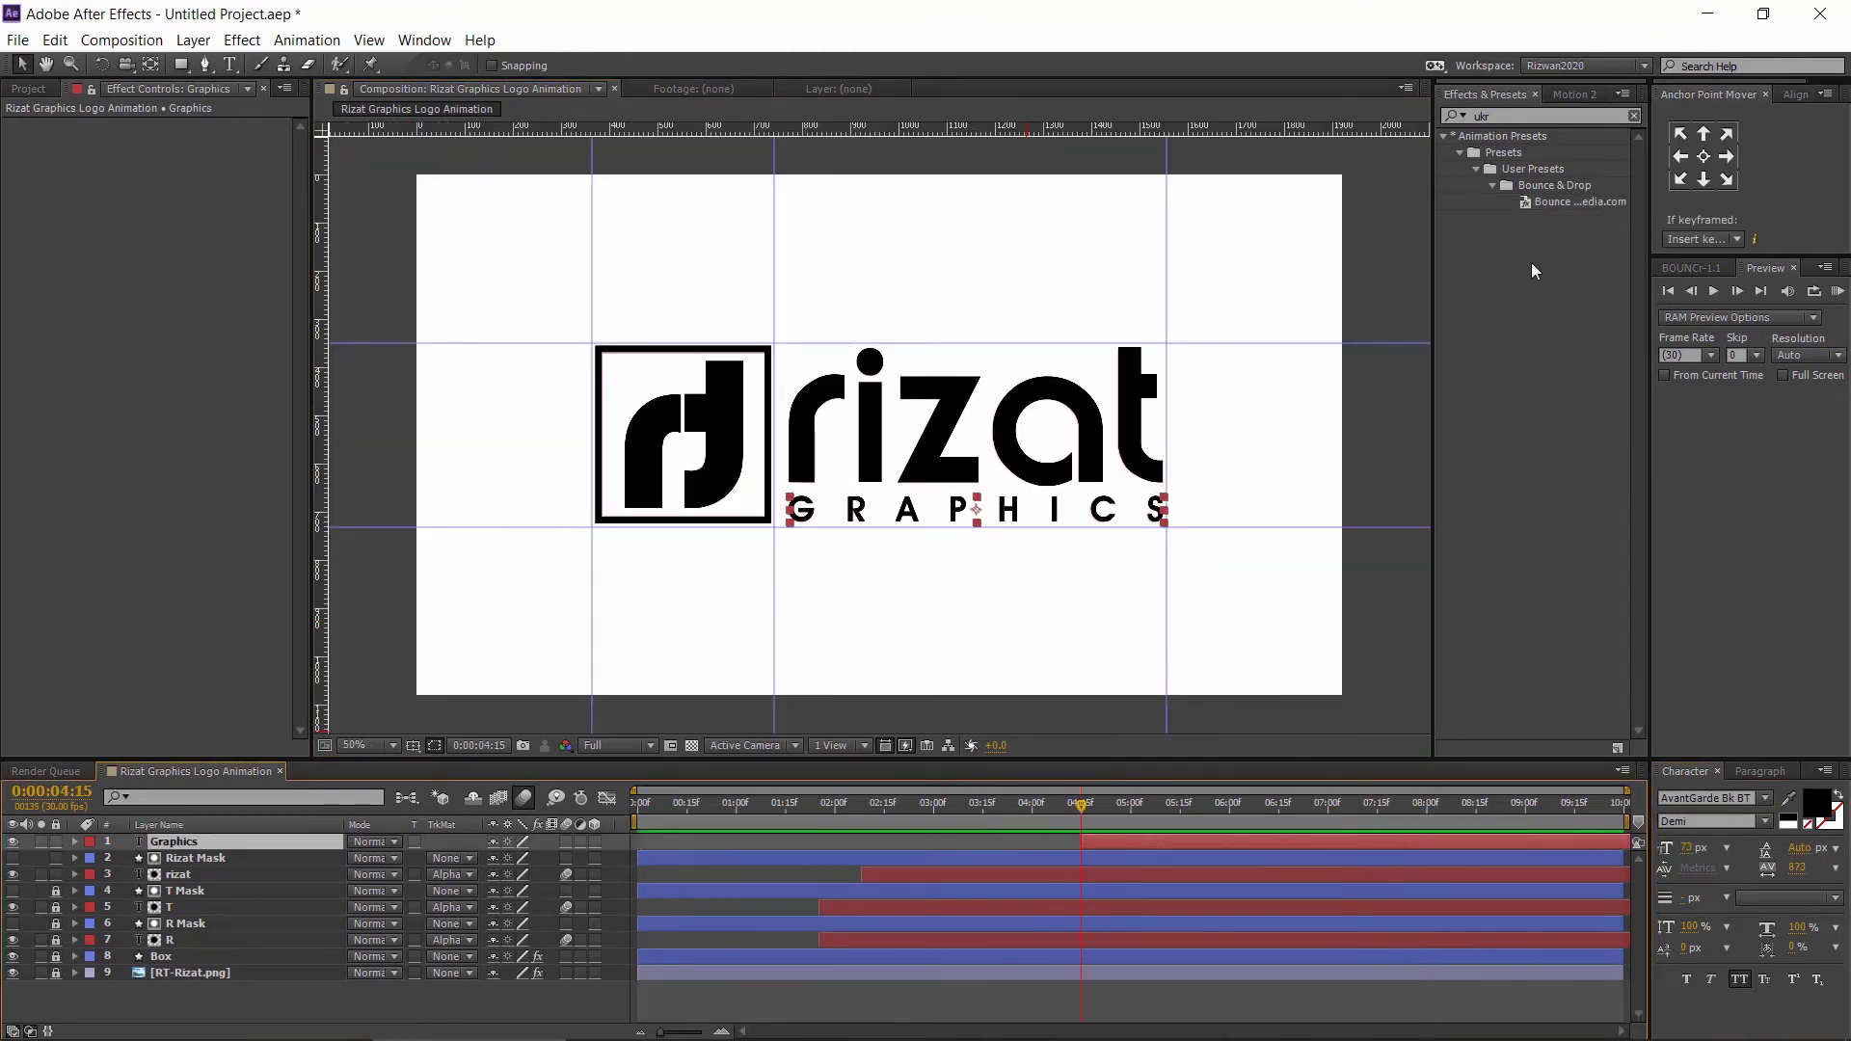
click(1633, 115)
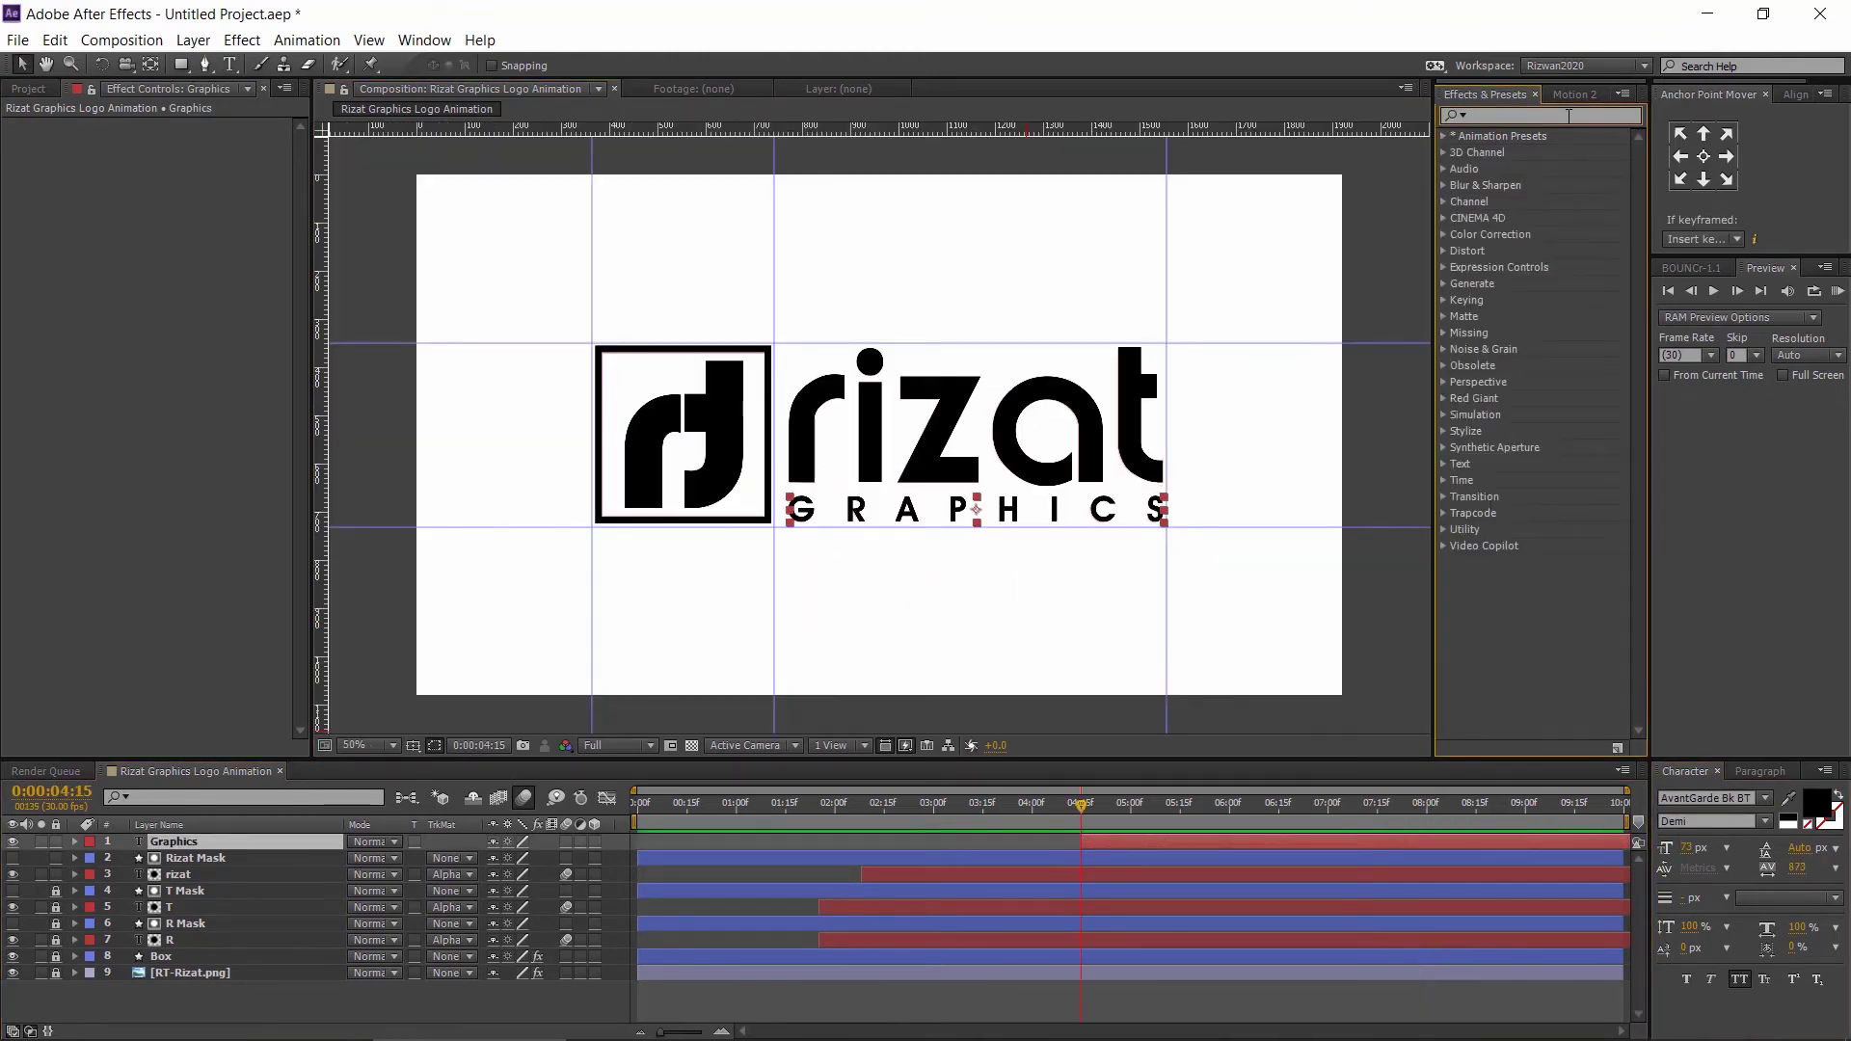
text(eas)
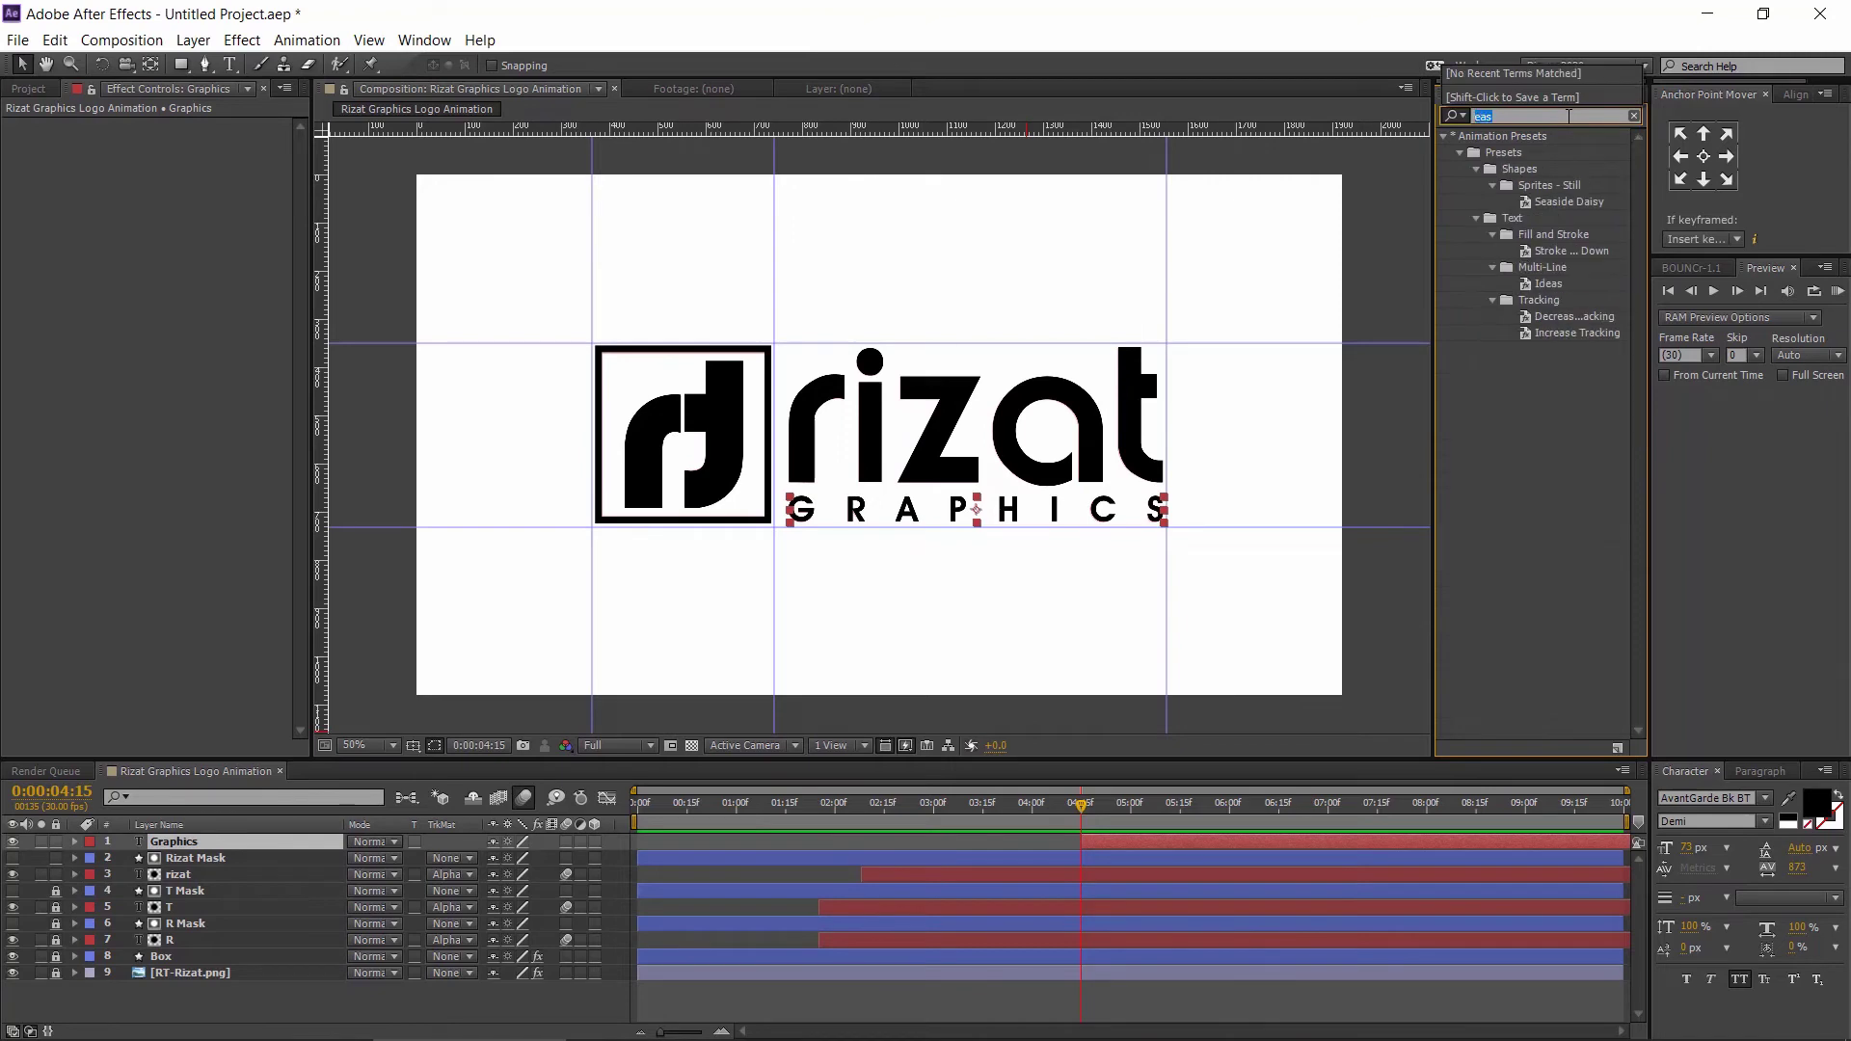
text(fade)
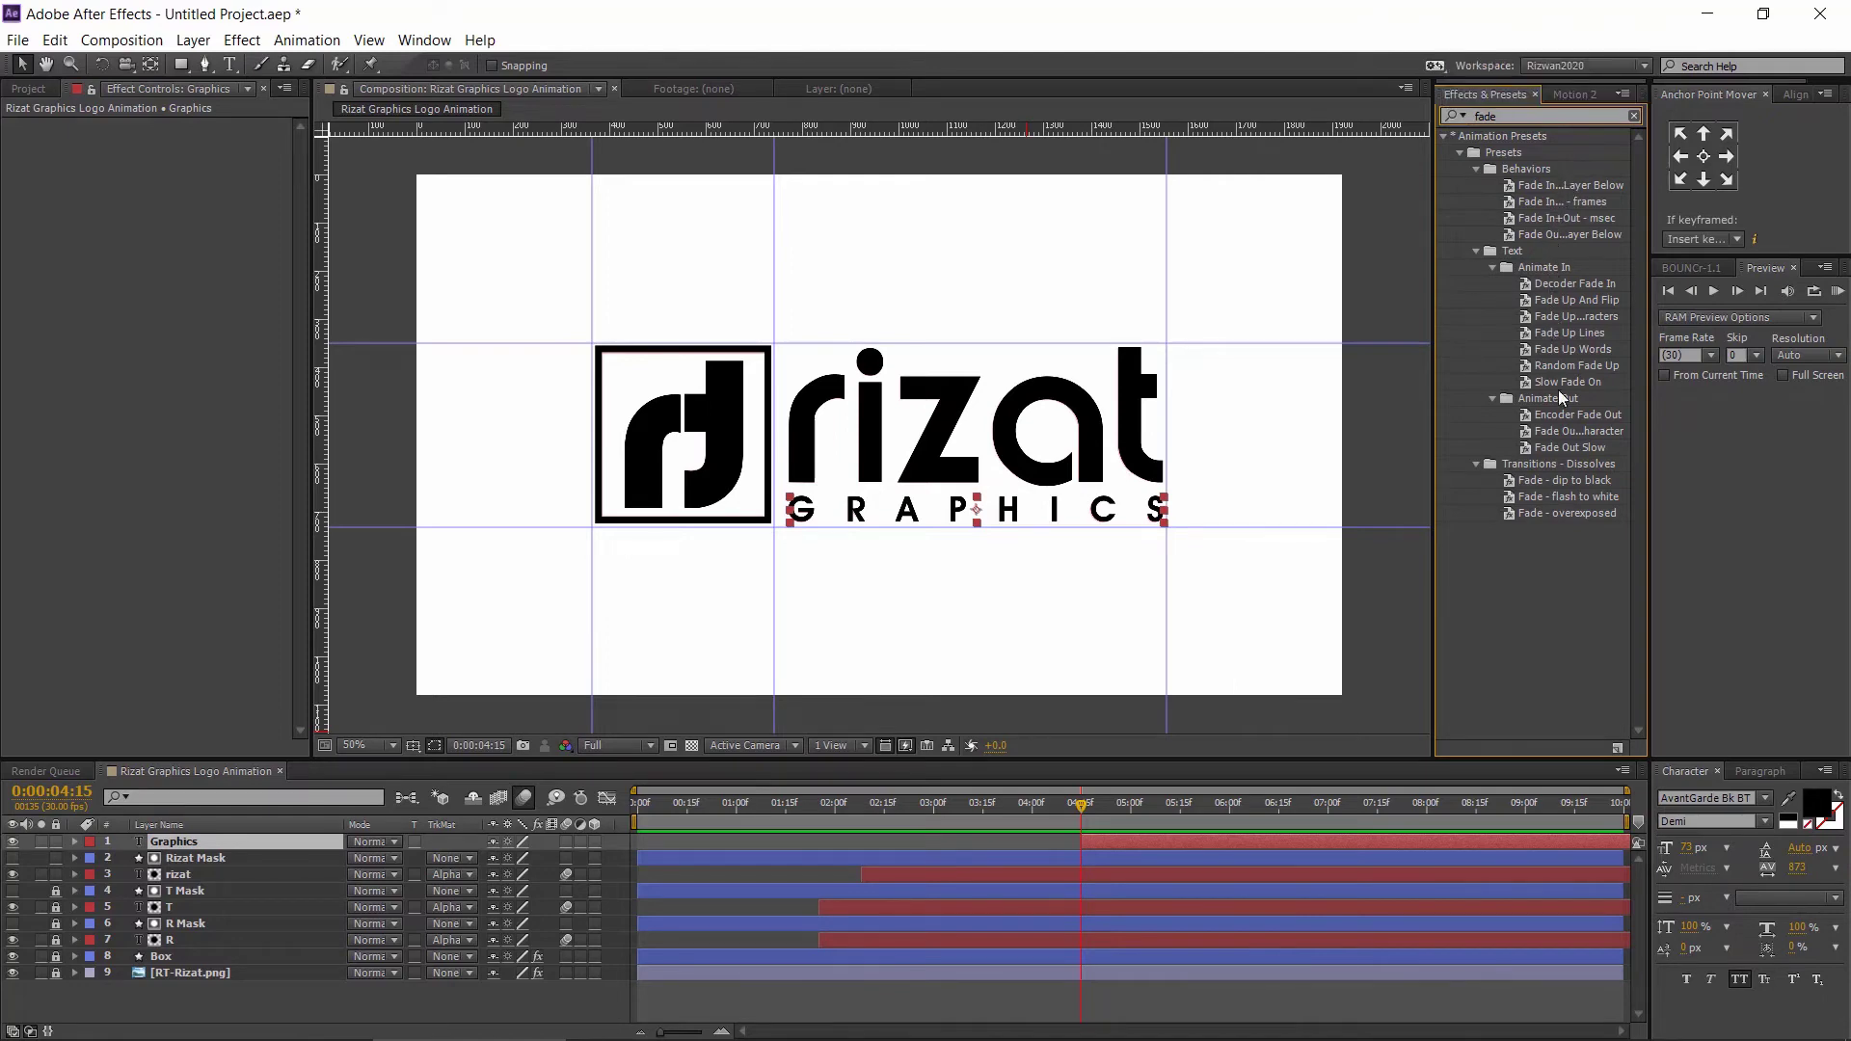
drag(1558, 384, 1025, 517)
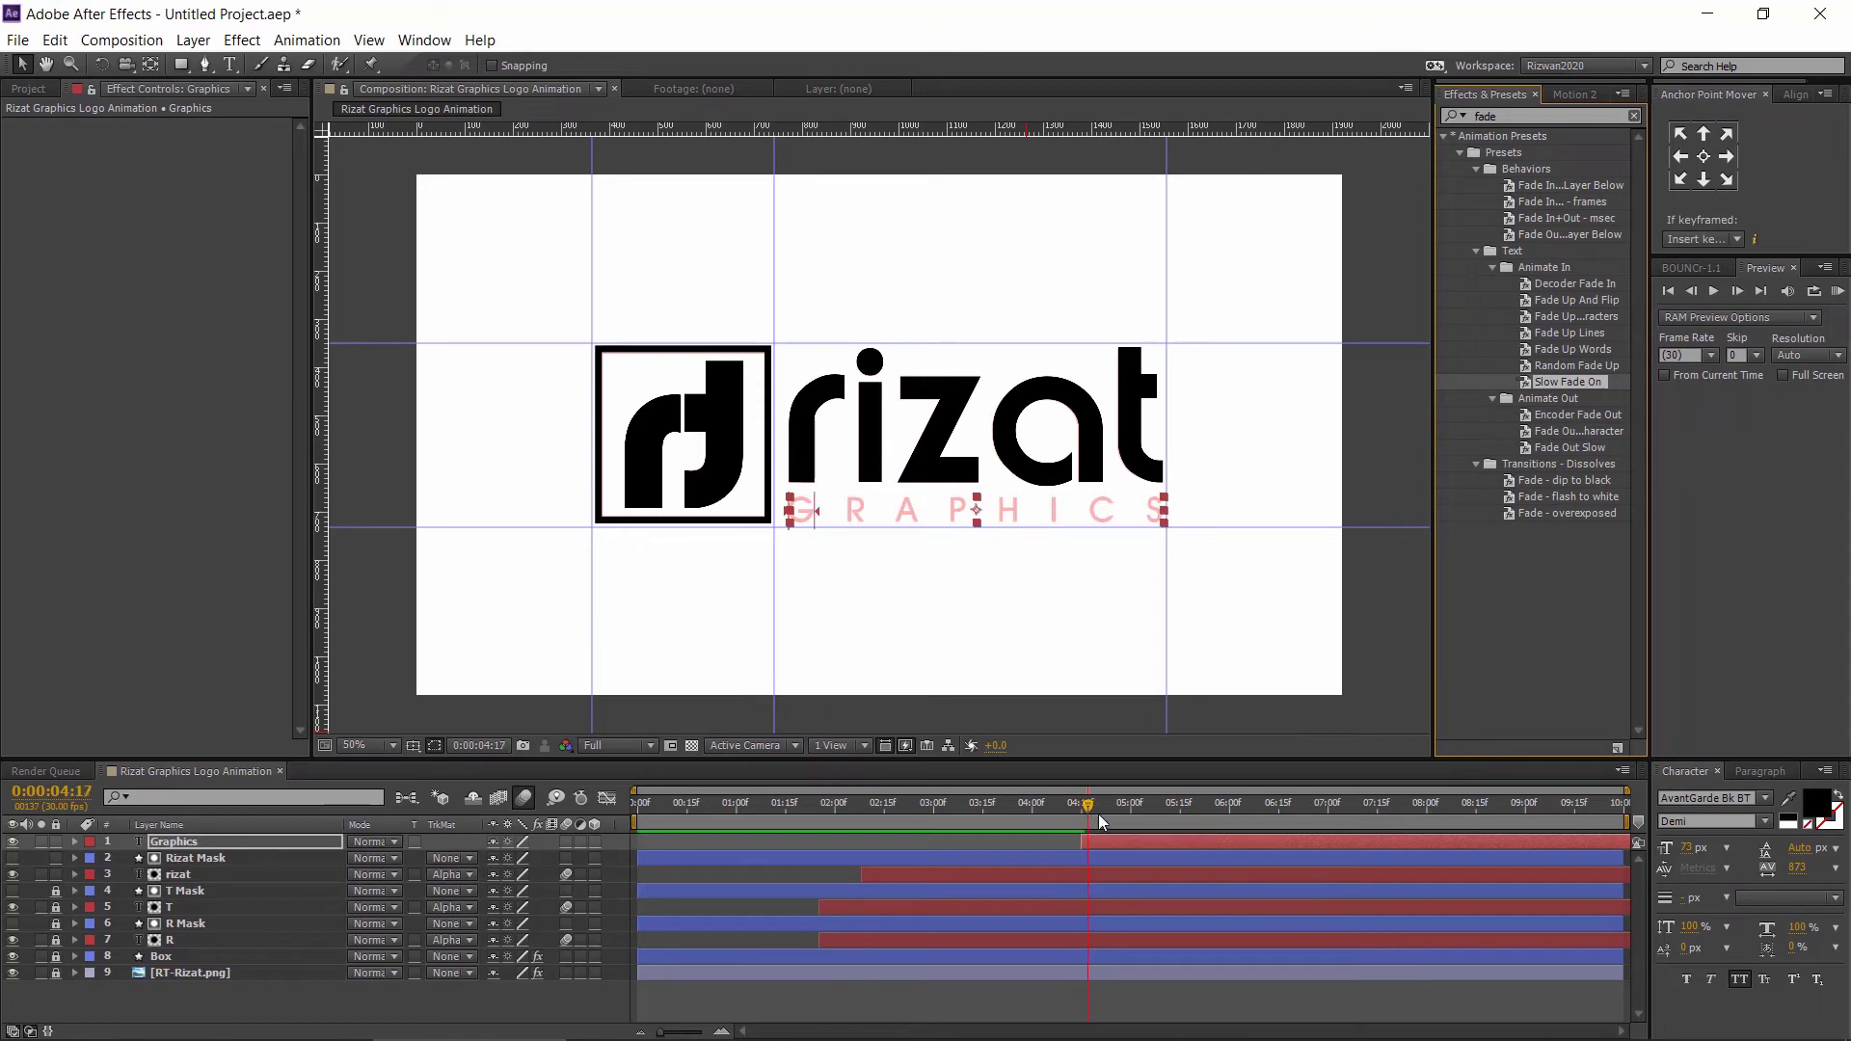
drag(1143, 818, 1031, 873)
- Apply Easy Ease to the fade's Offset keyframes and review the eased fade
key(u)
right_click(1083, 872)
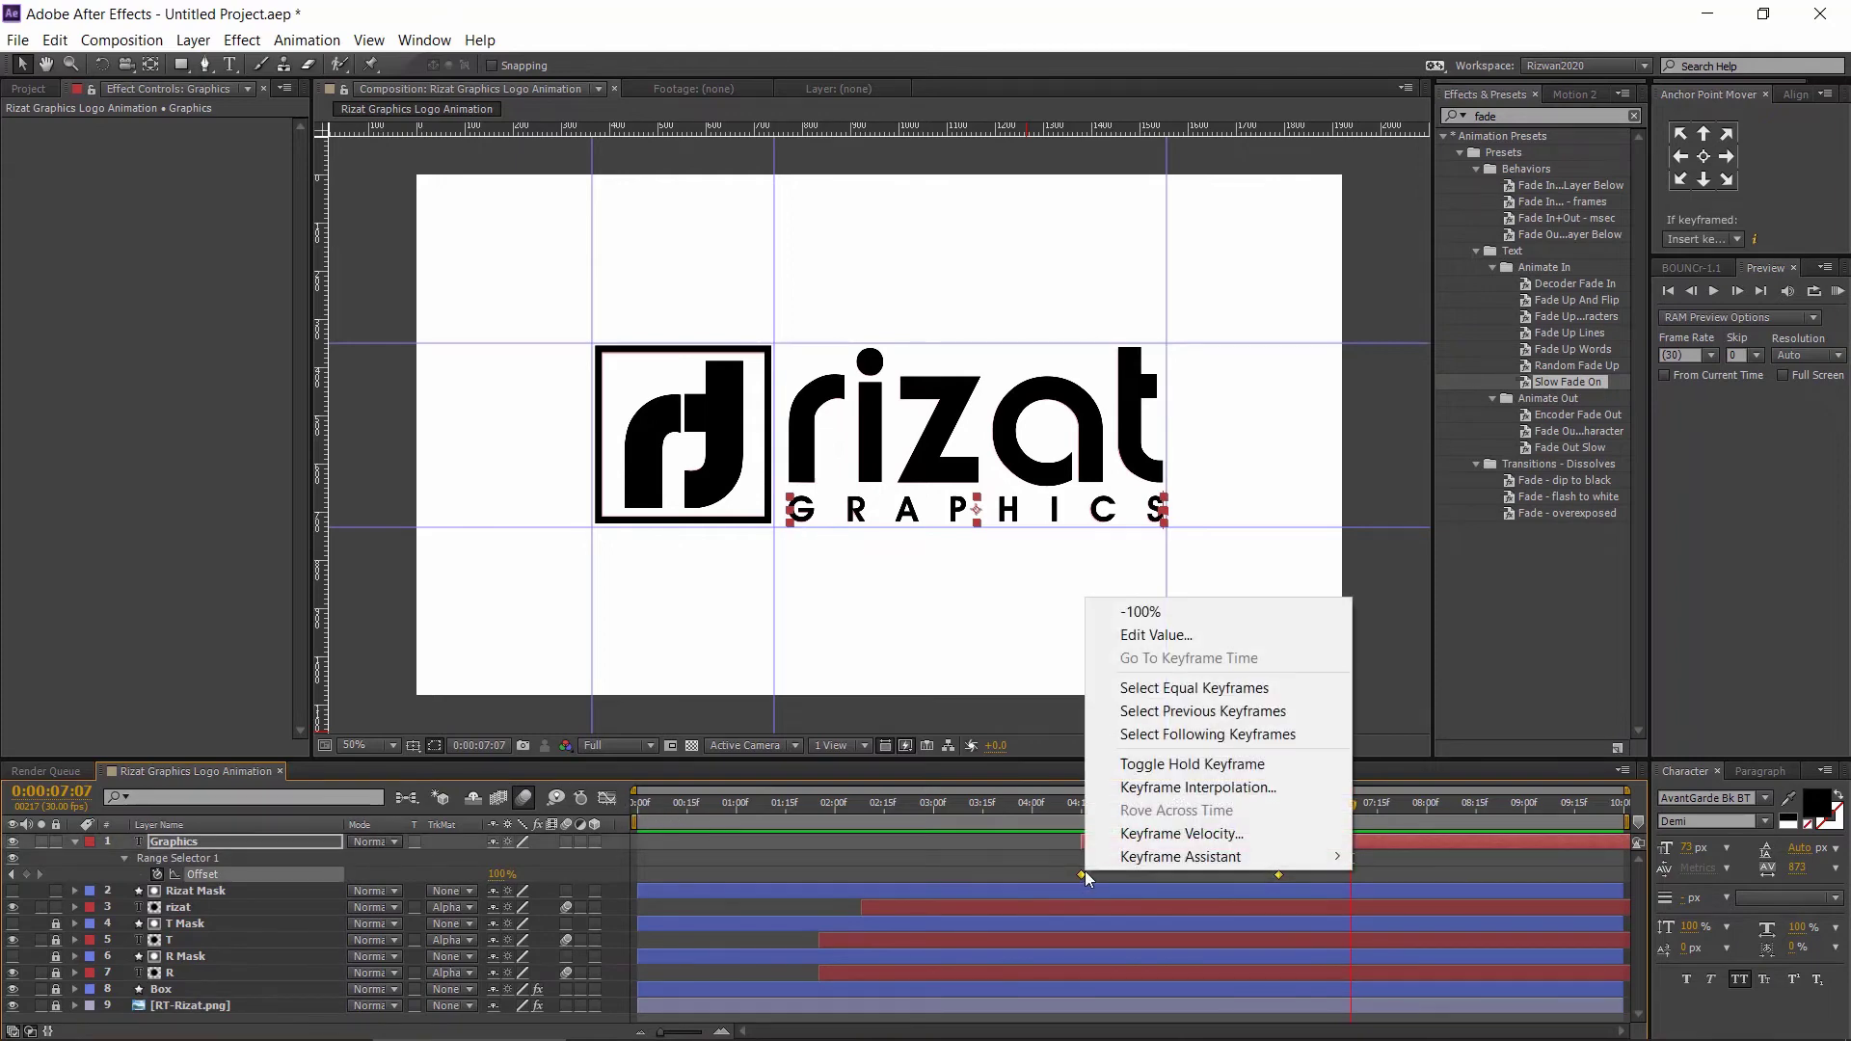
mouse_move(1244, 857)
click(1443, 698)
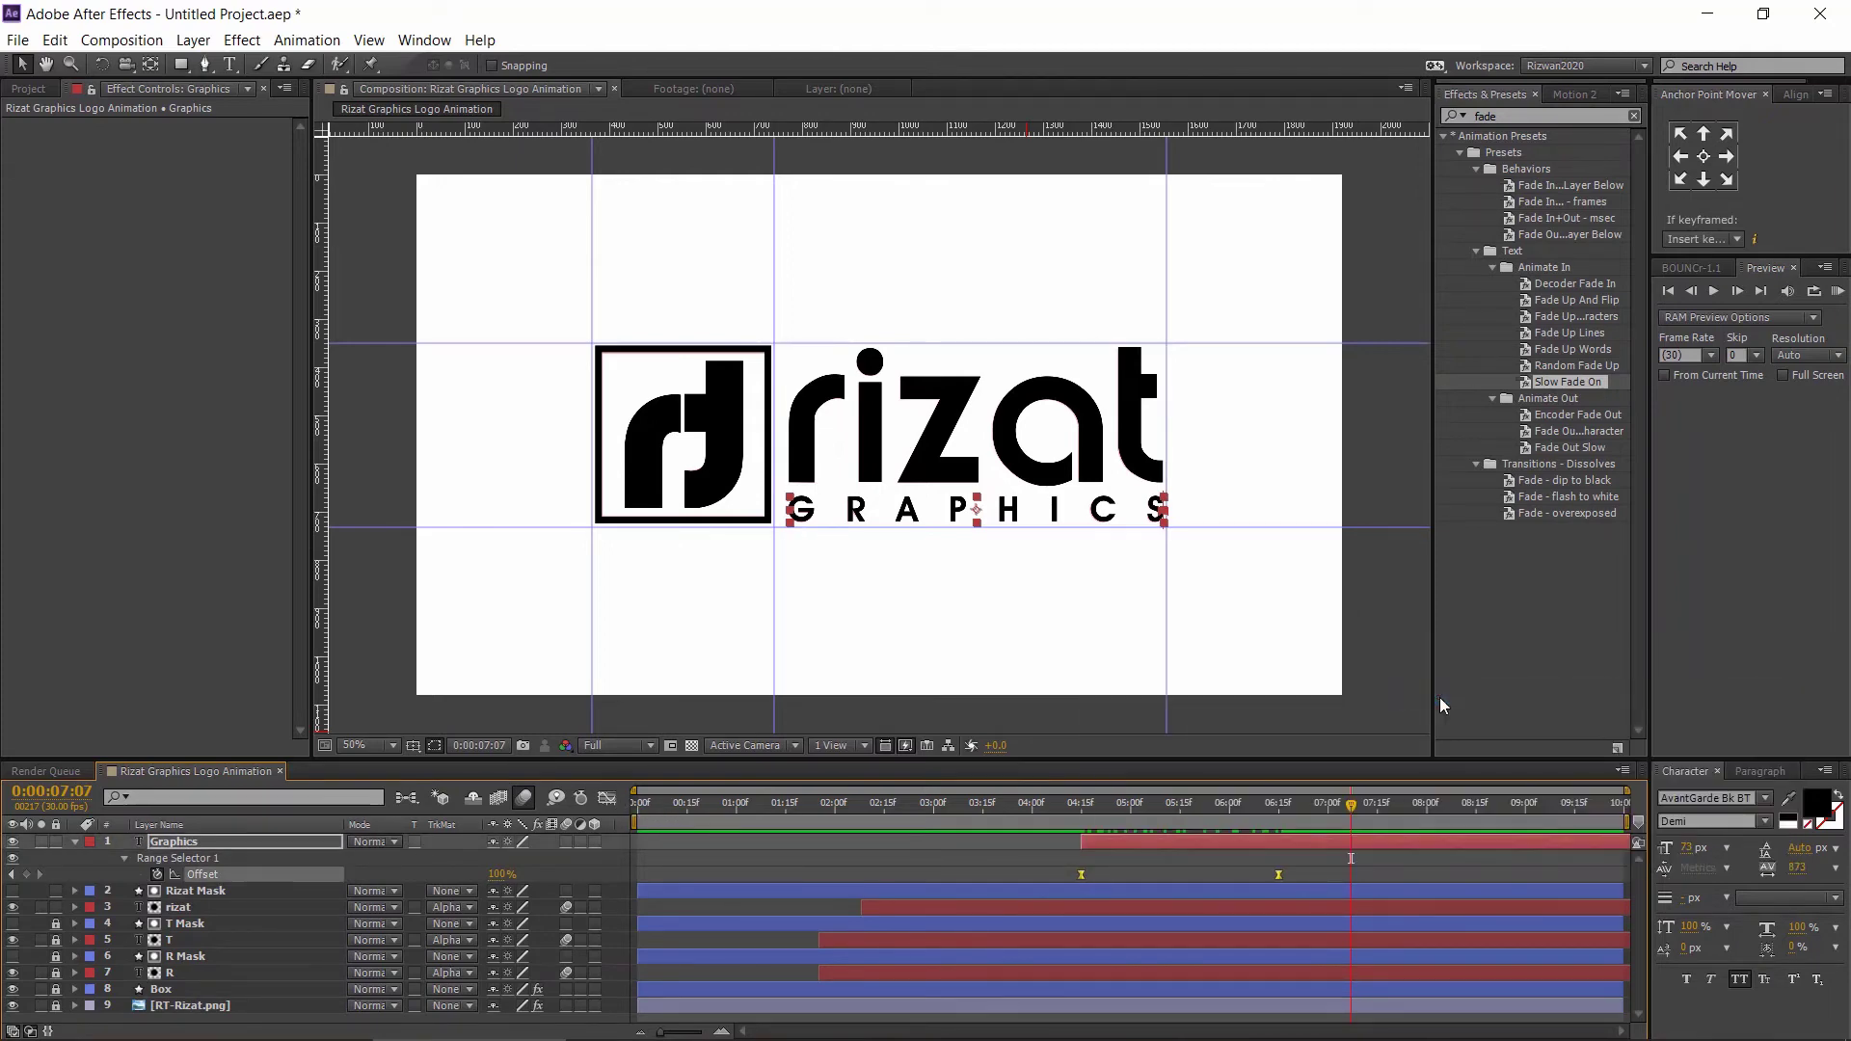
drag(1078, 816, 1258, 833)
- Collapse the Graphics layer, hide the RT-Rizat.png reference layer, and deselect all layers
click(74, 842)
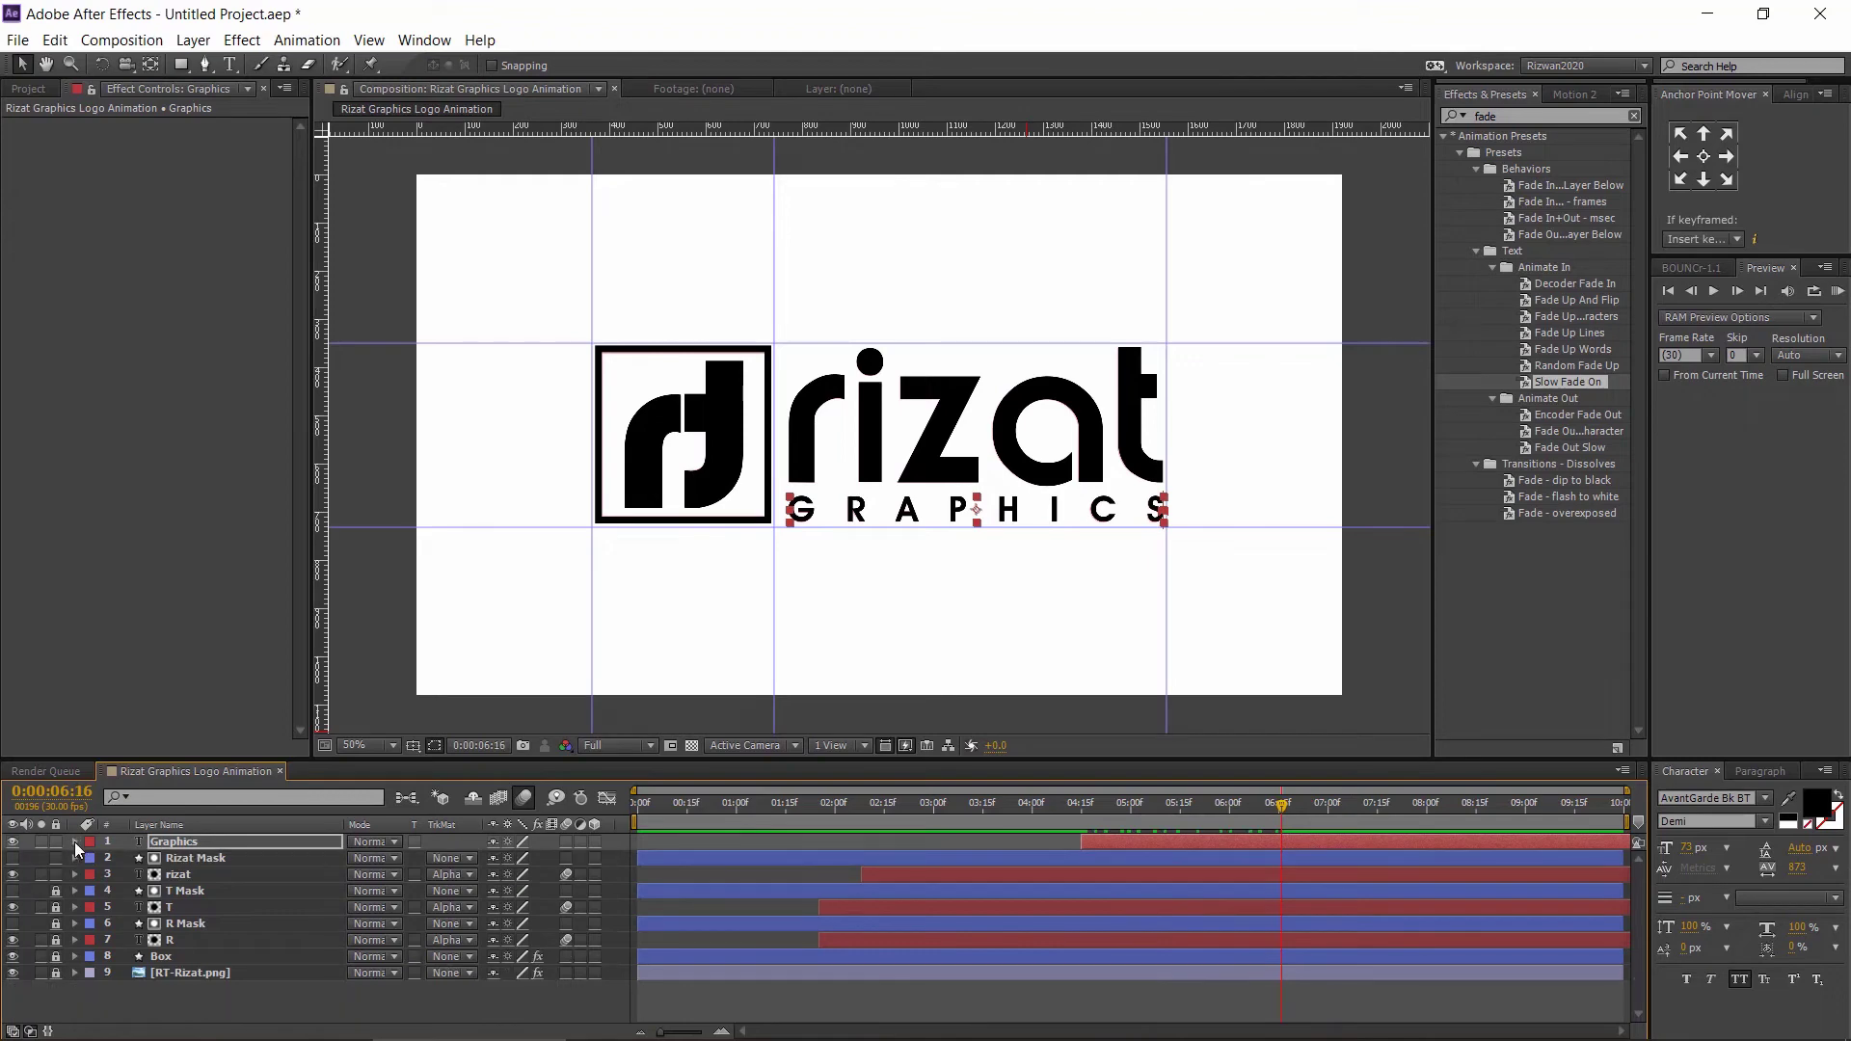
click(12, 972)
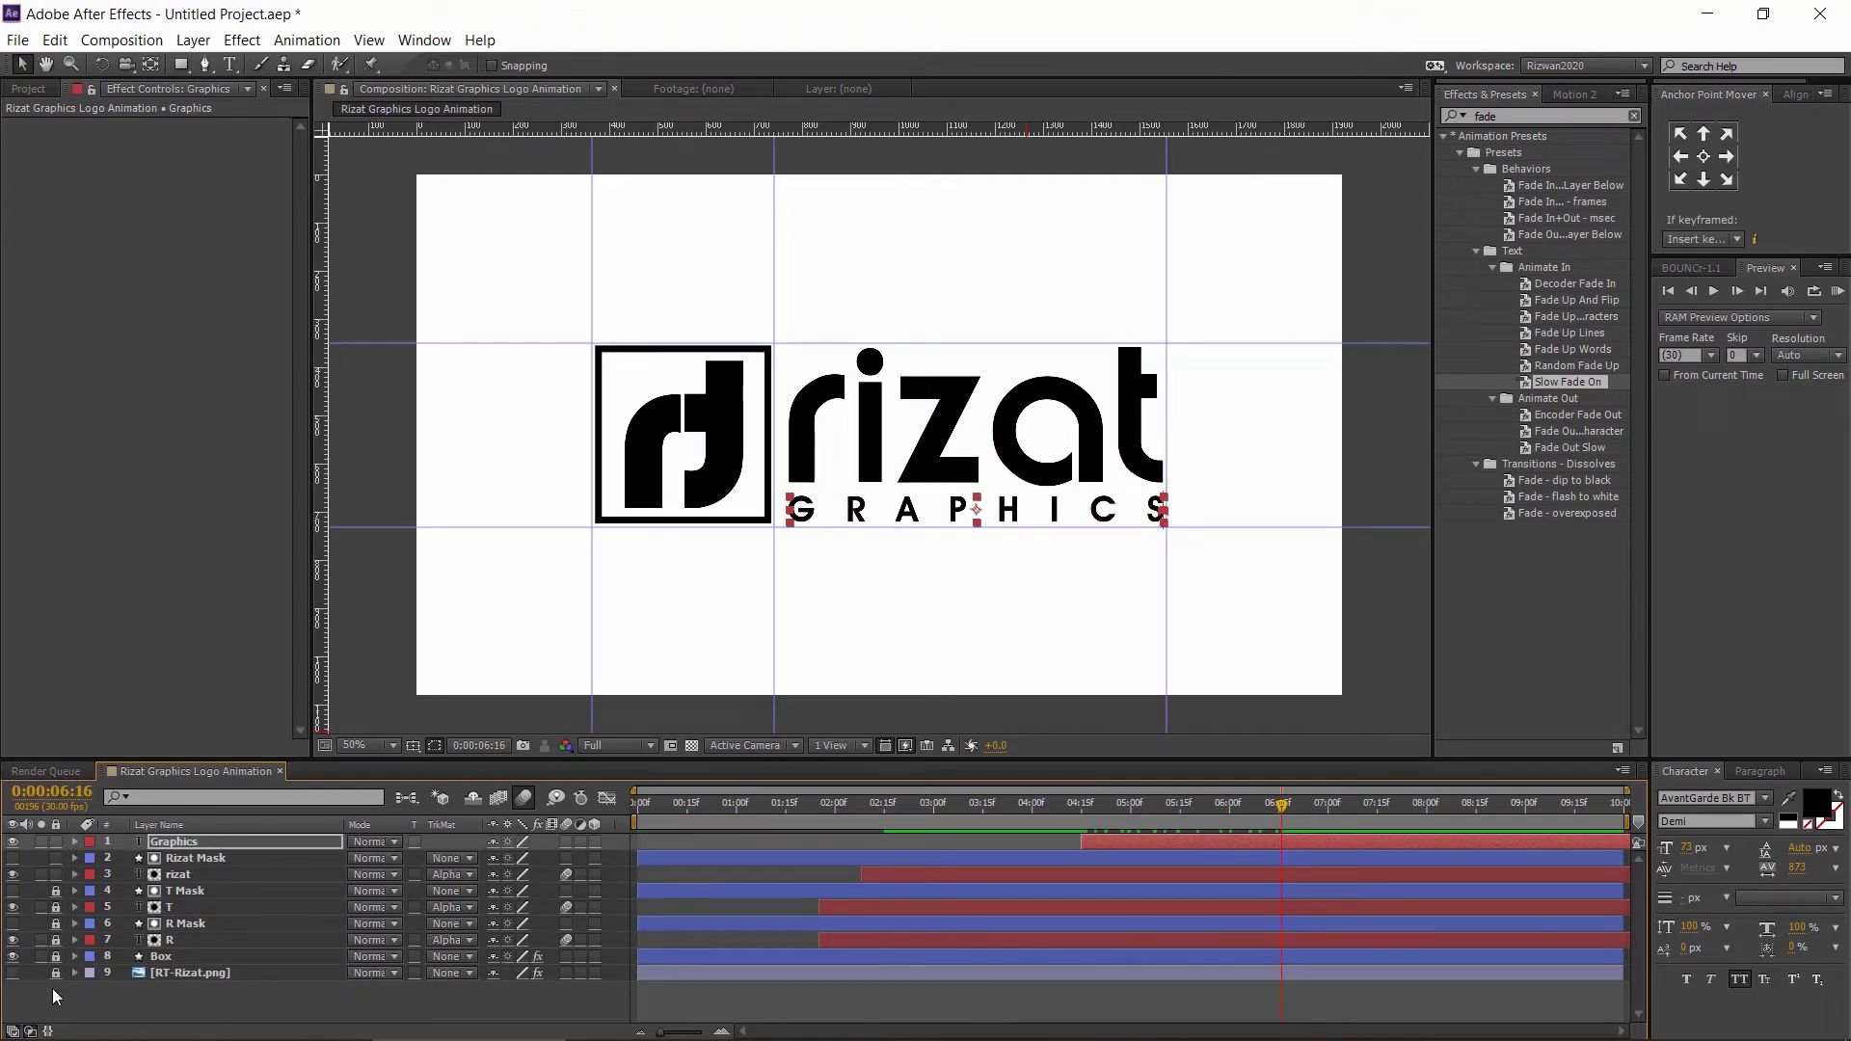
click(156, 1009)
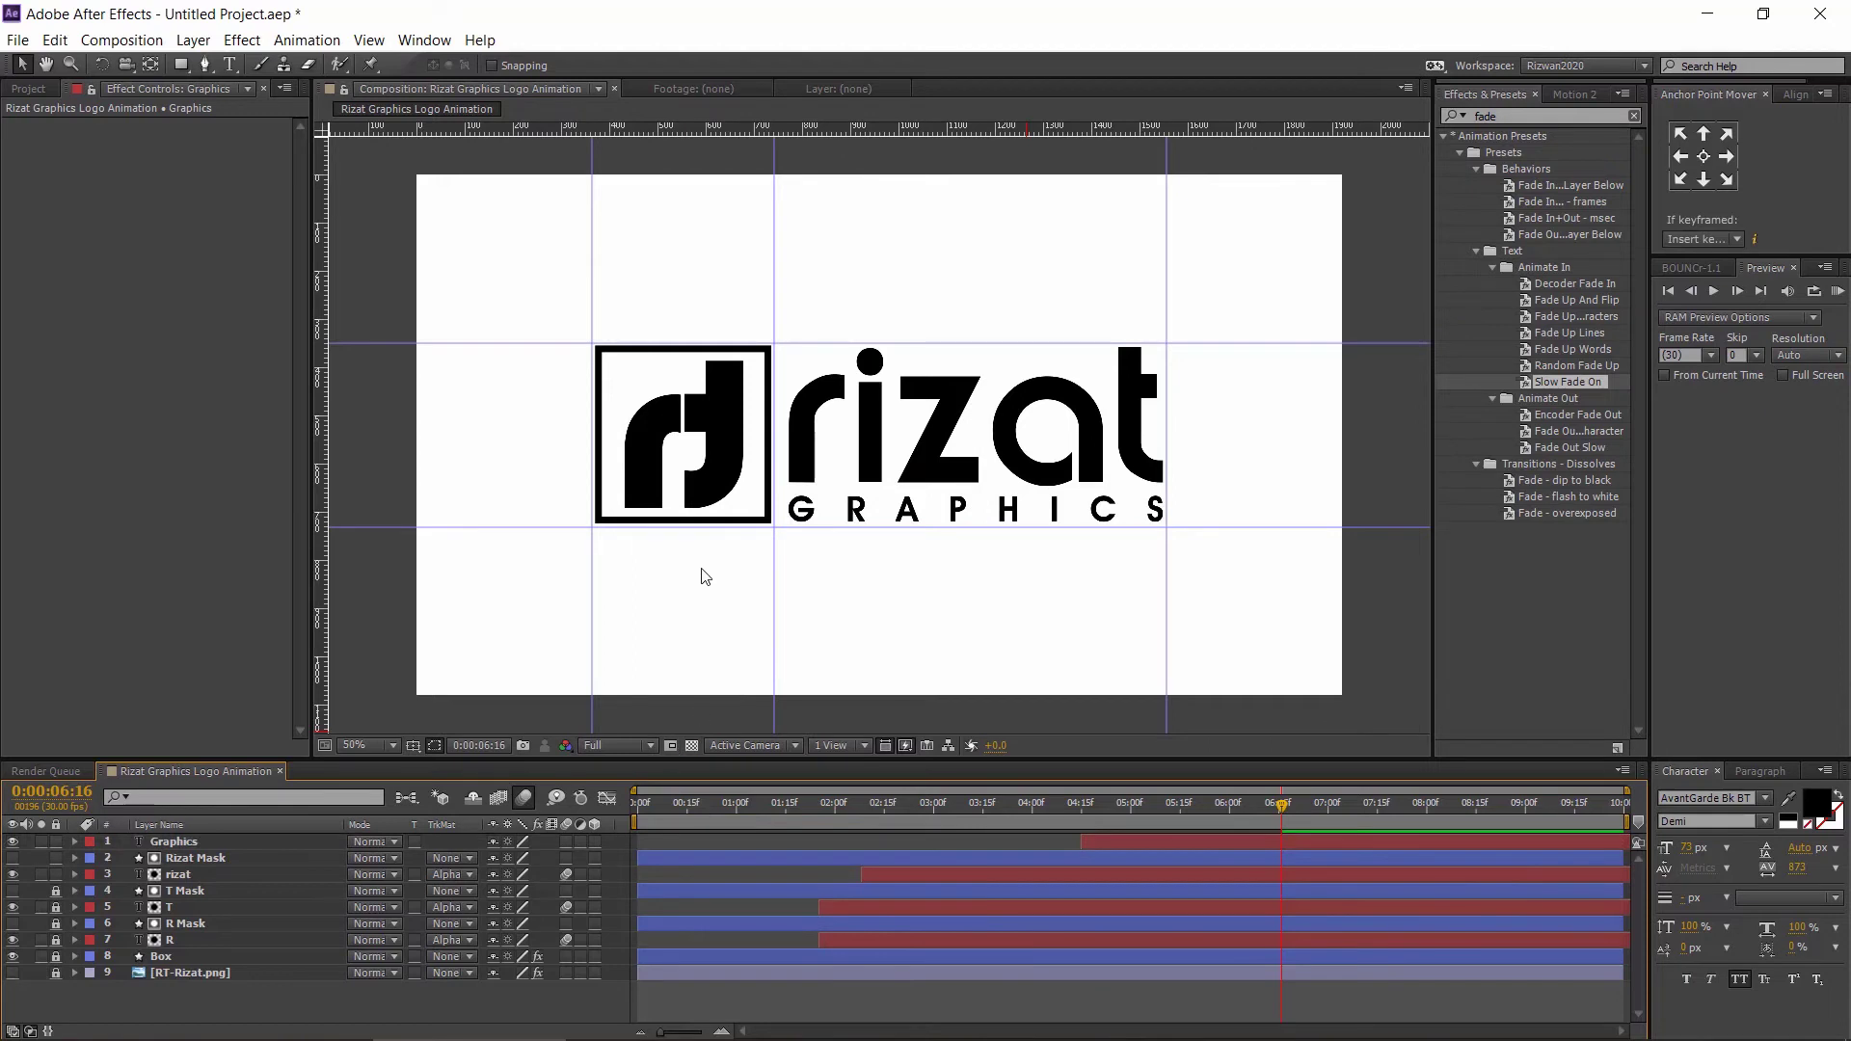
- Drag the three vertical and two horizontal guides off, then preview the logo animation
drag(591, 540, 320, 540)
drag(775, 548, 205, 506)
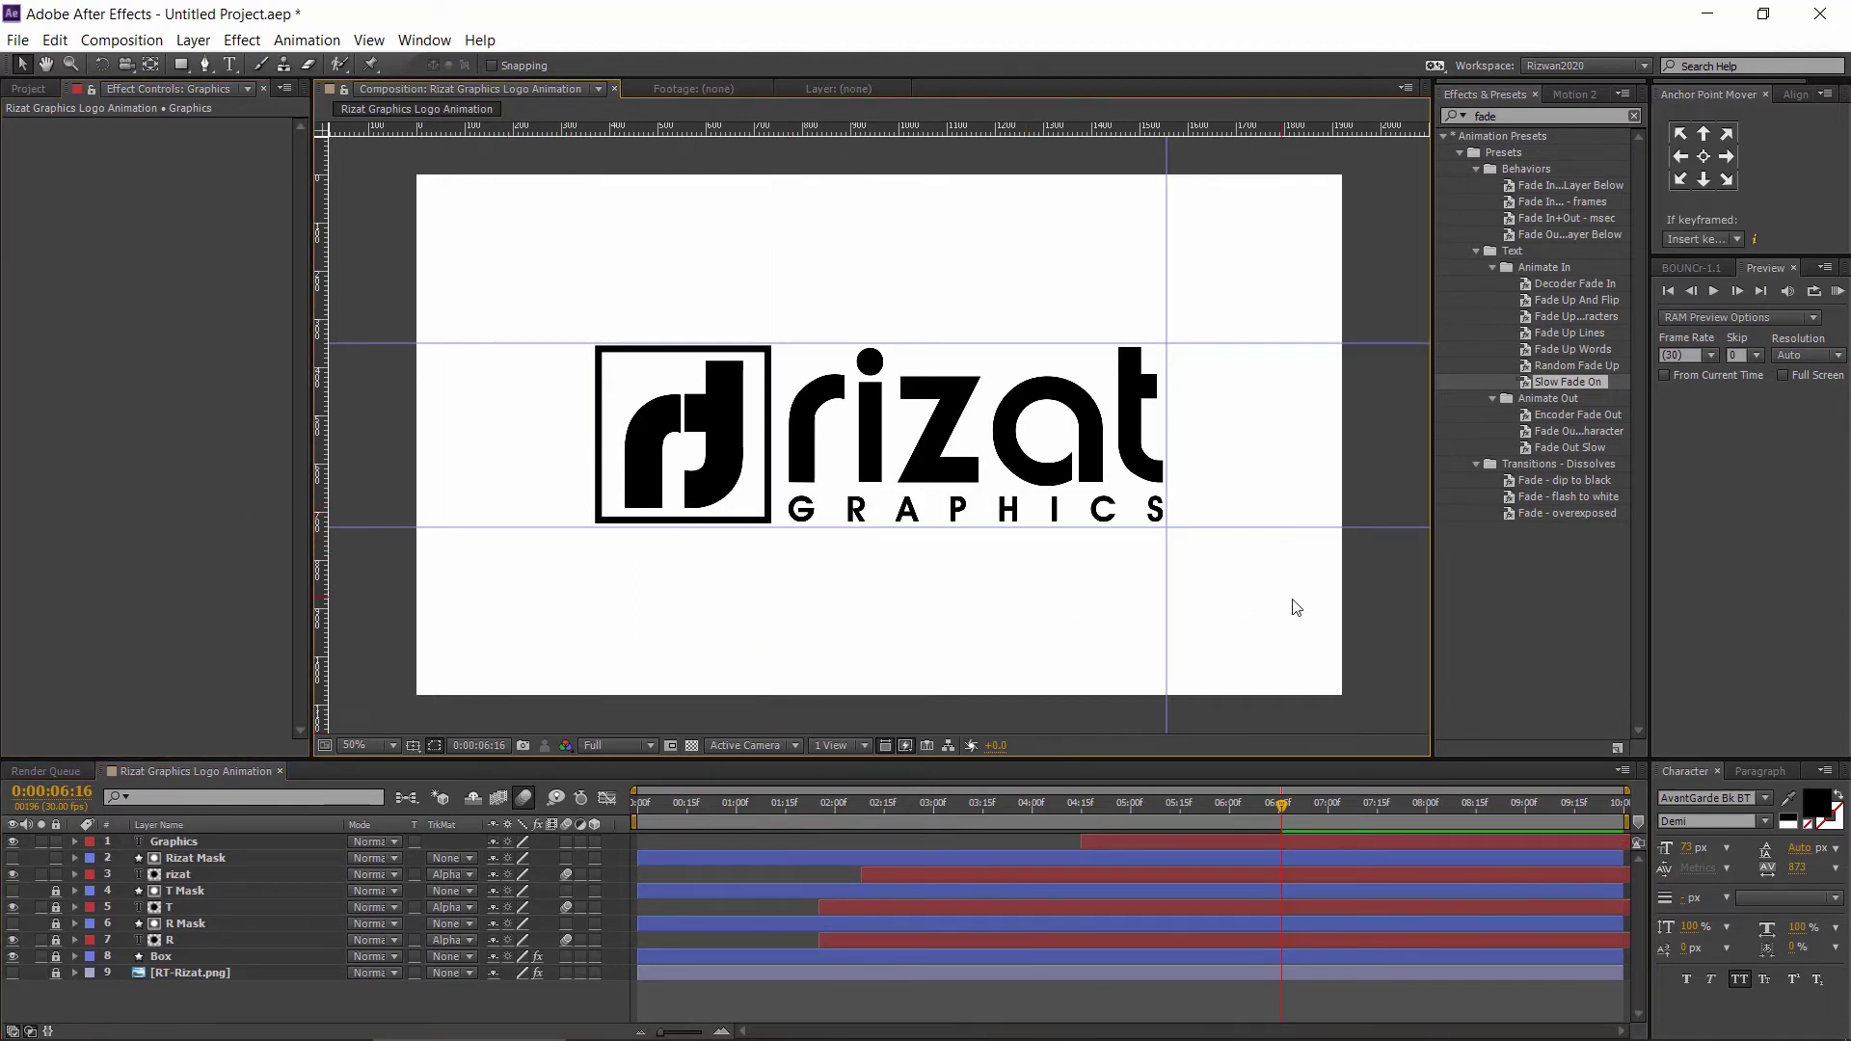
drag(1168, 589, 130, 484)
drag(458, 527, 500, 88)
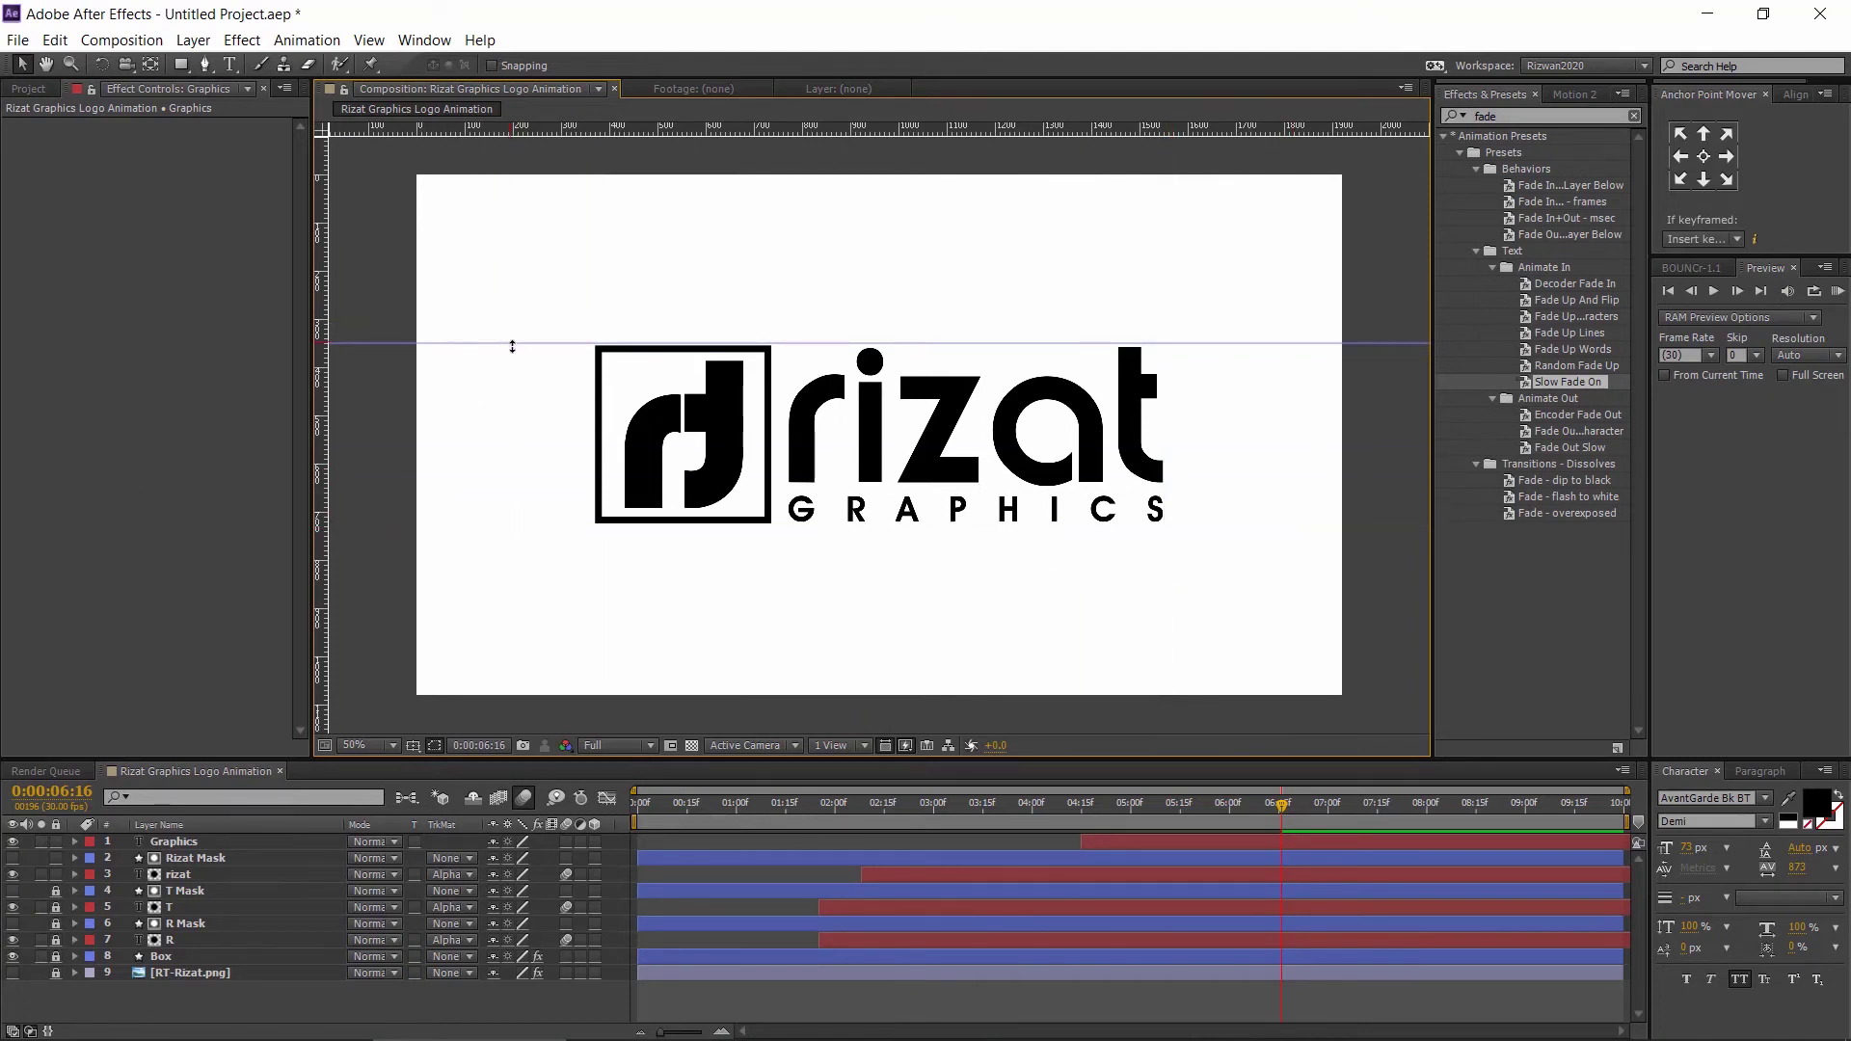
drag(518, 267, 540, 120)
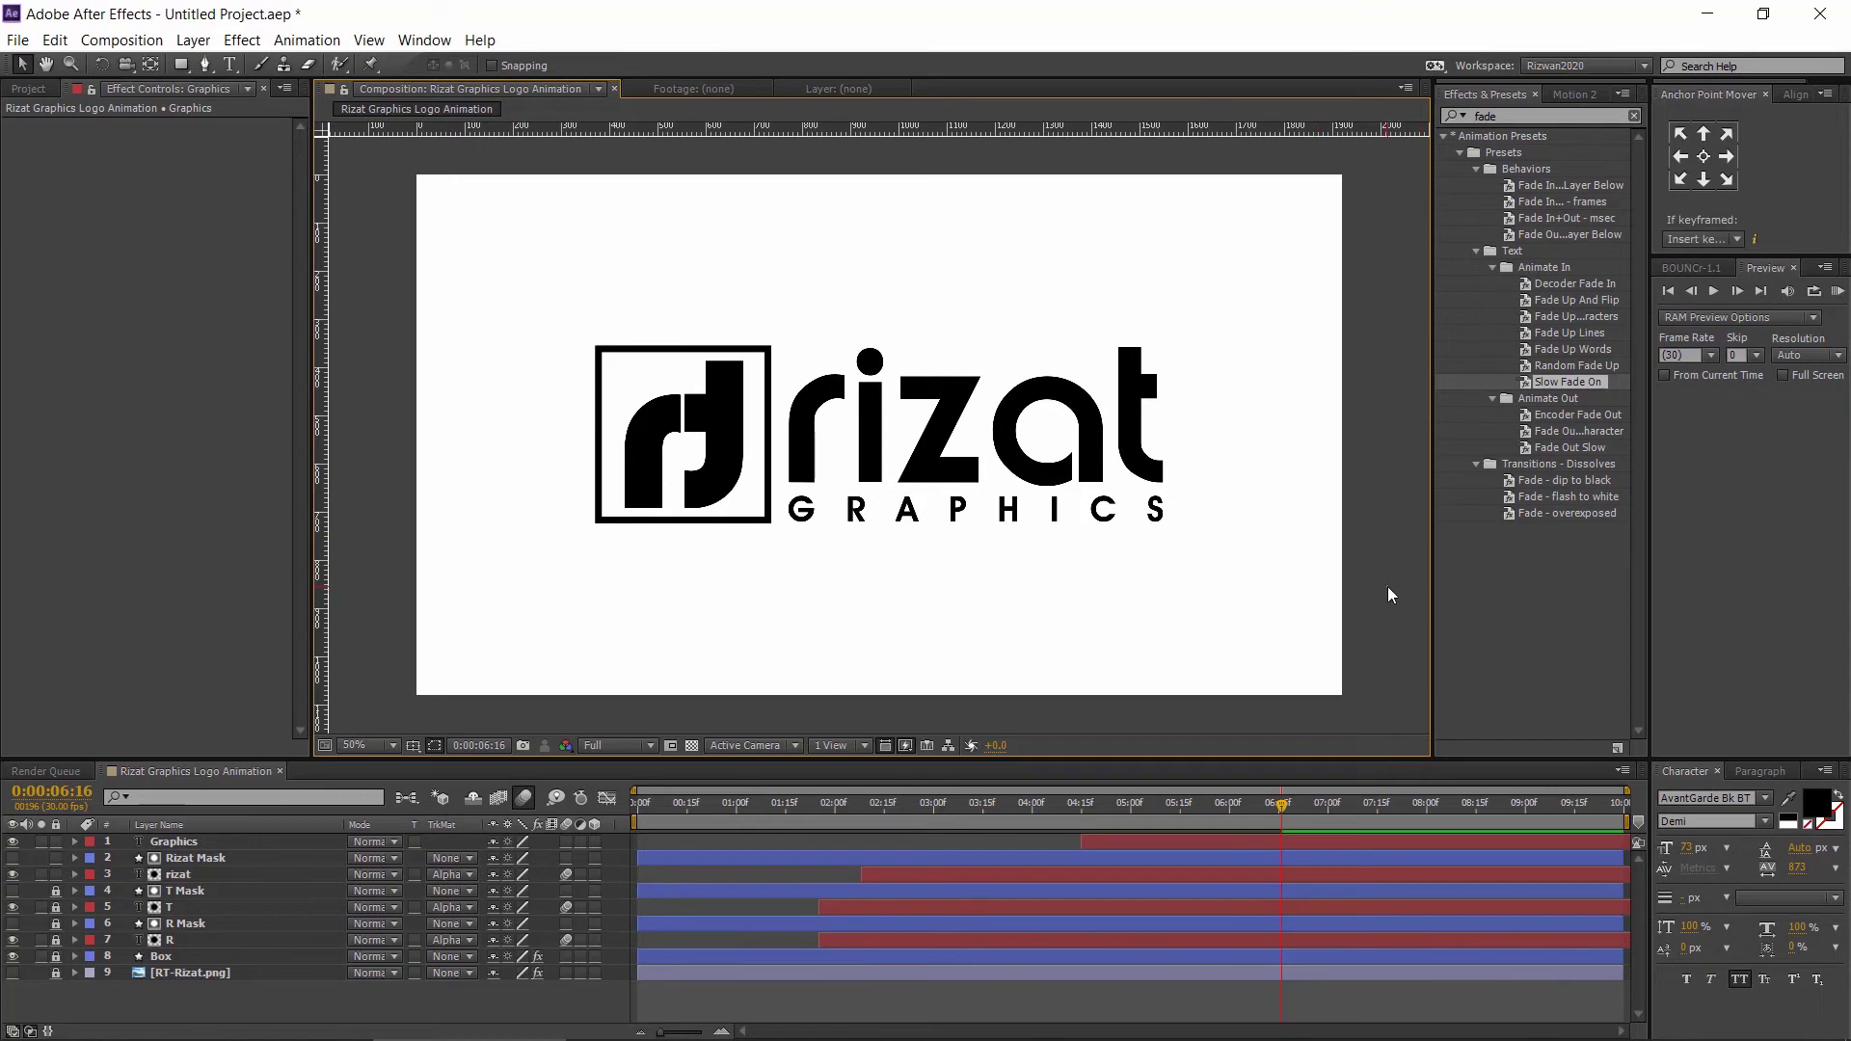
click(1837, 291)
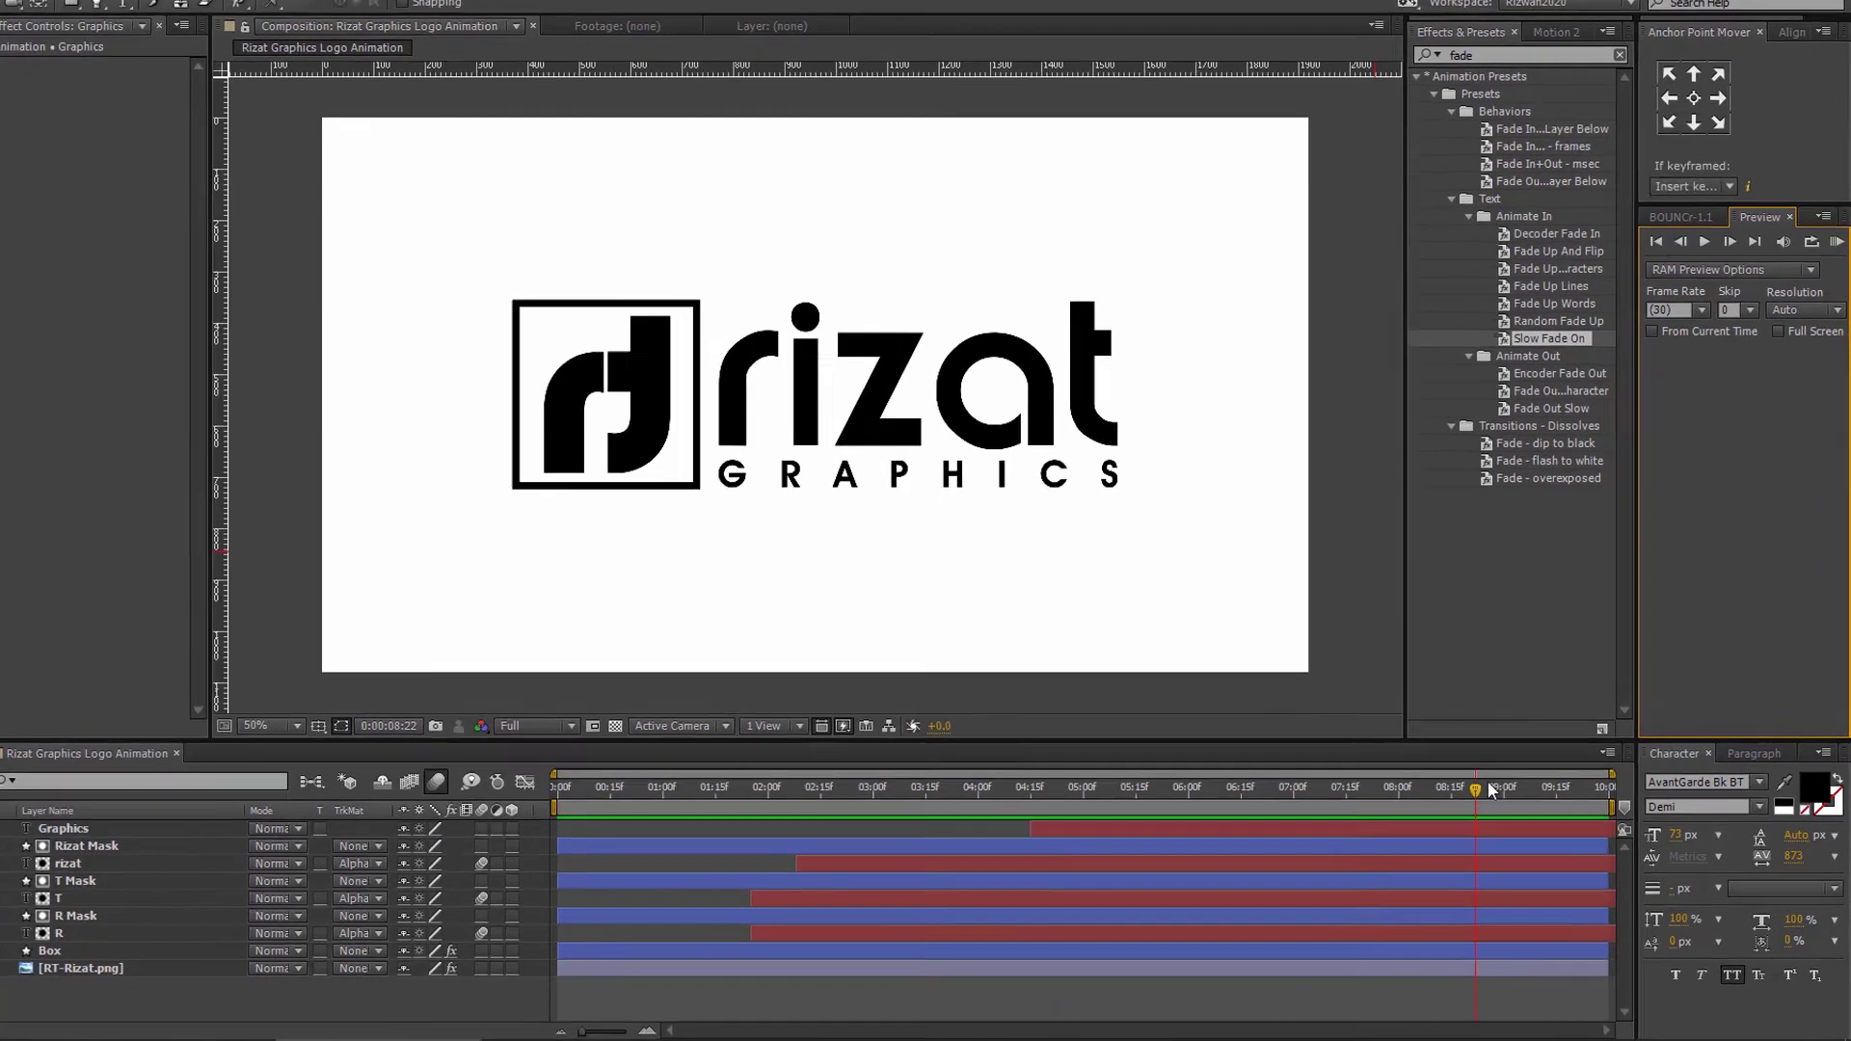
- End the work area at 0:00:08:16 and trim the composition to the work area
drag(1485, 801, 1477, 796)
click(793, 366)
key(n)
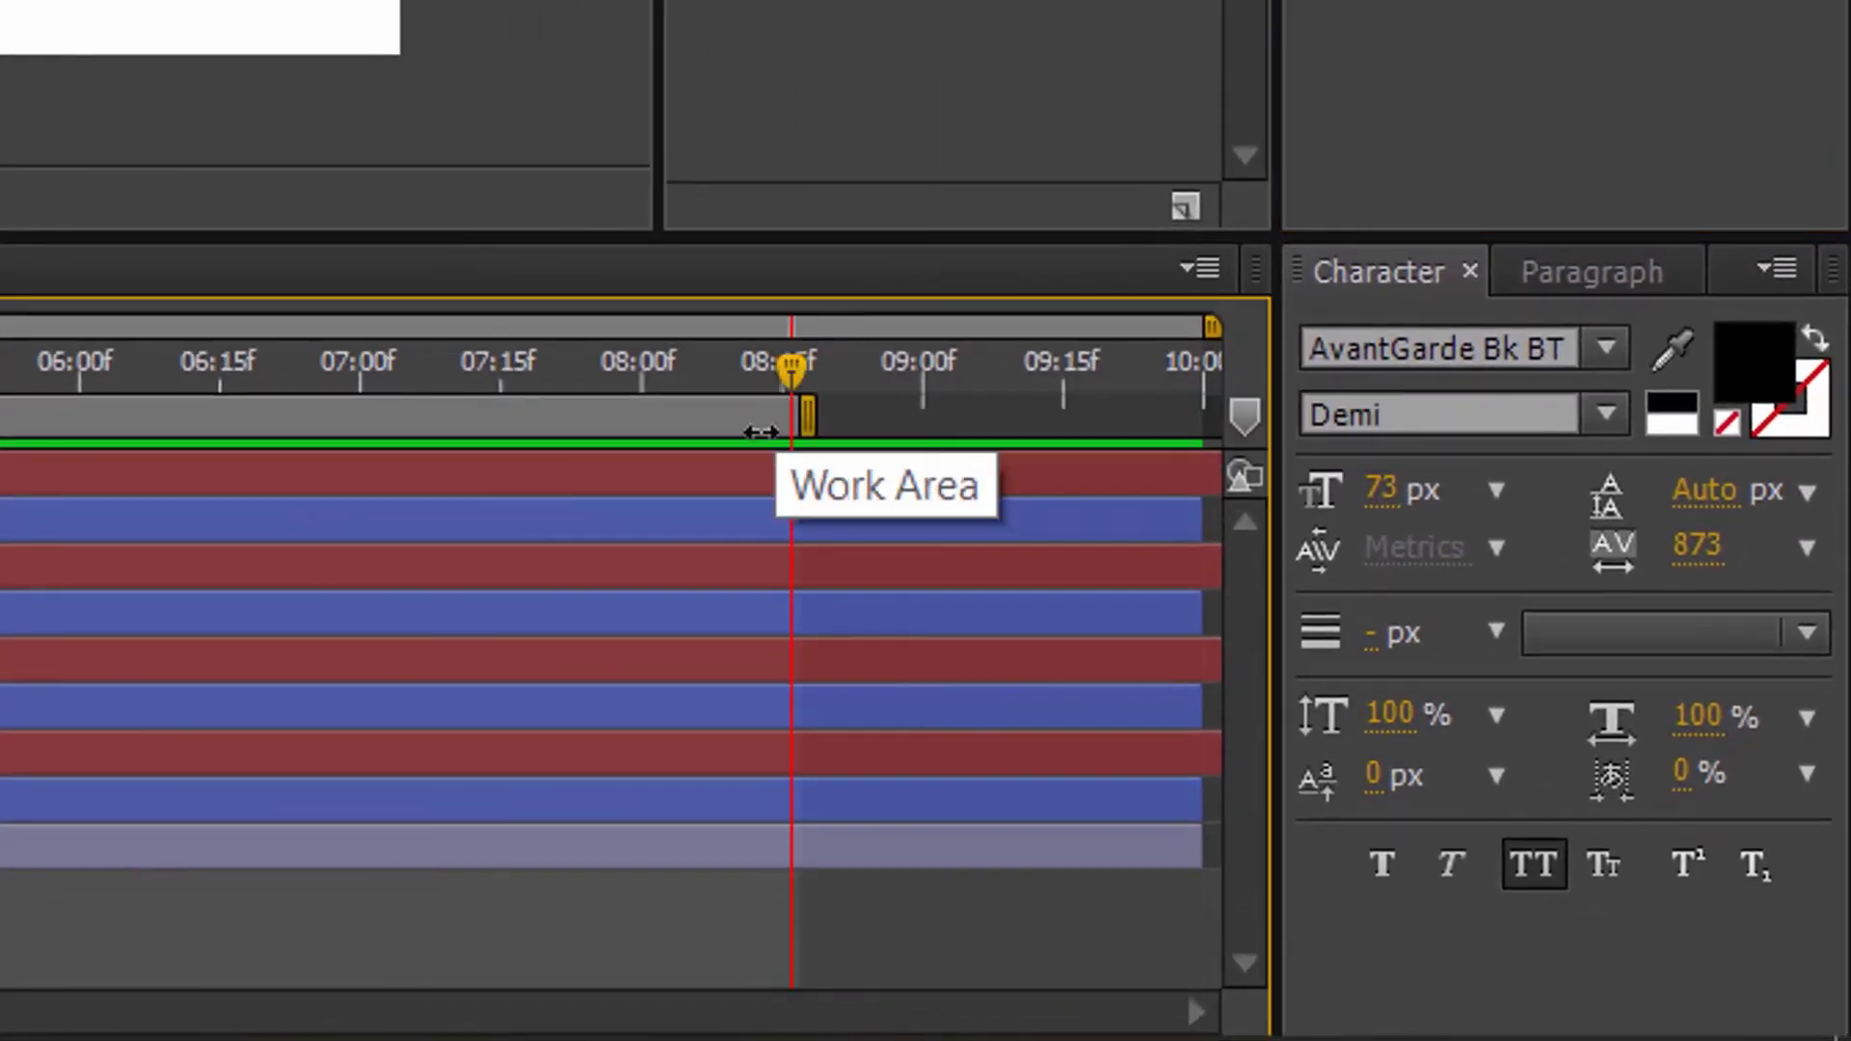
right_click(714, 430)
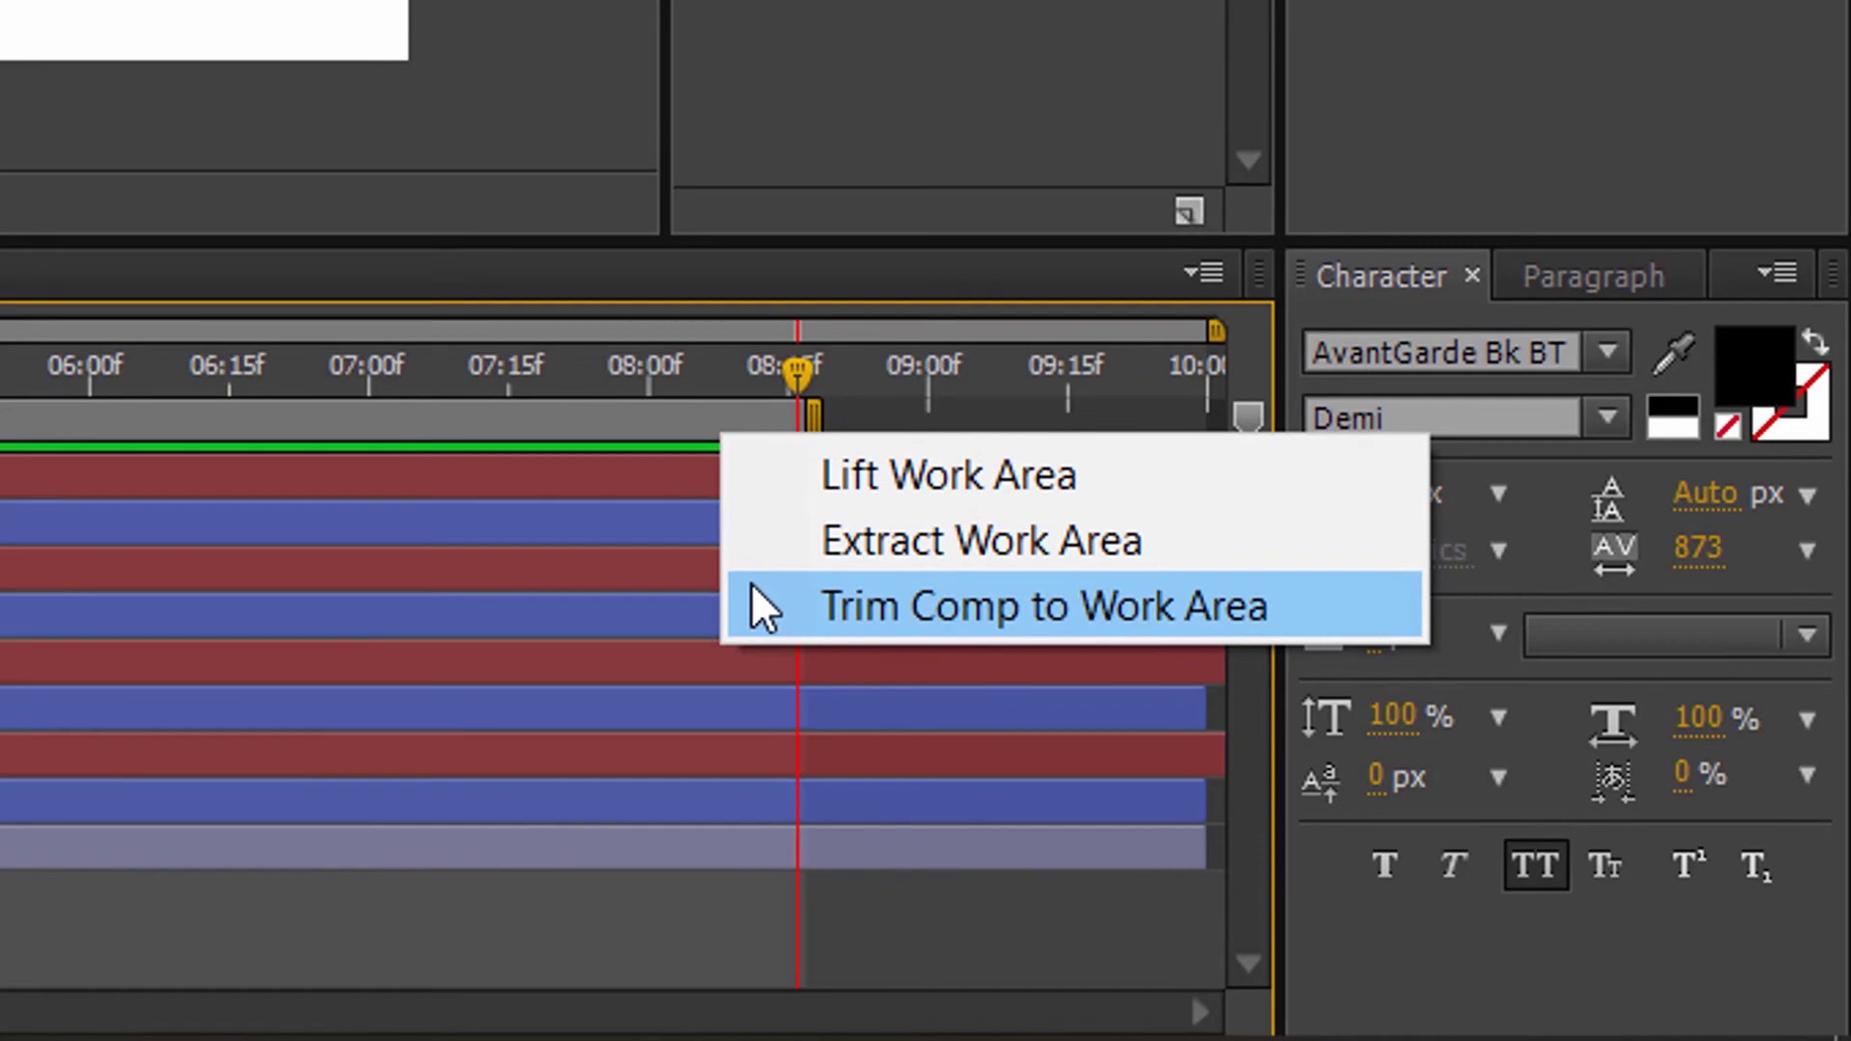
click(753, 588)
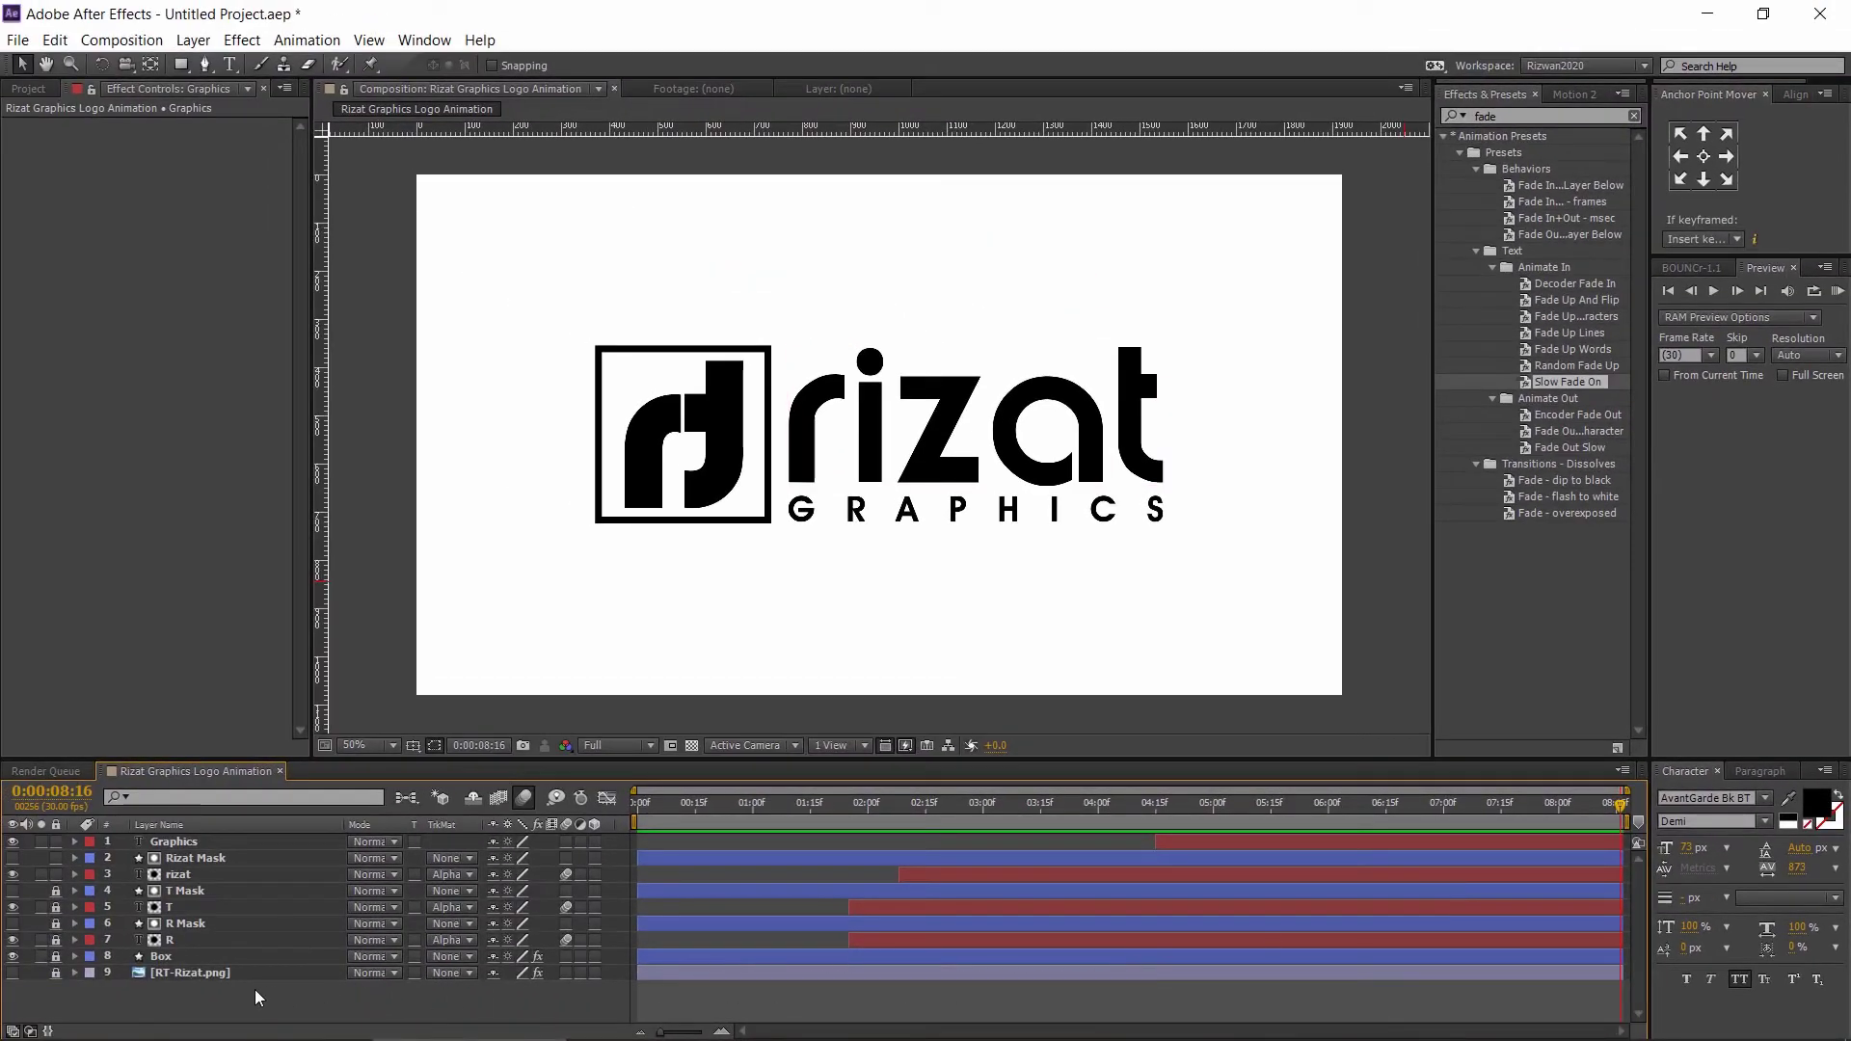
click(41, 956)
click(41, 956)
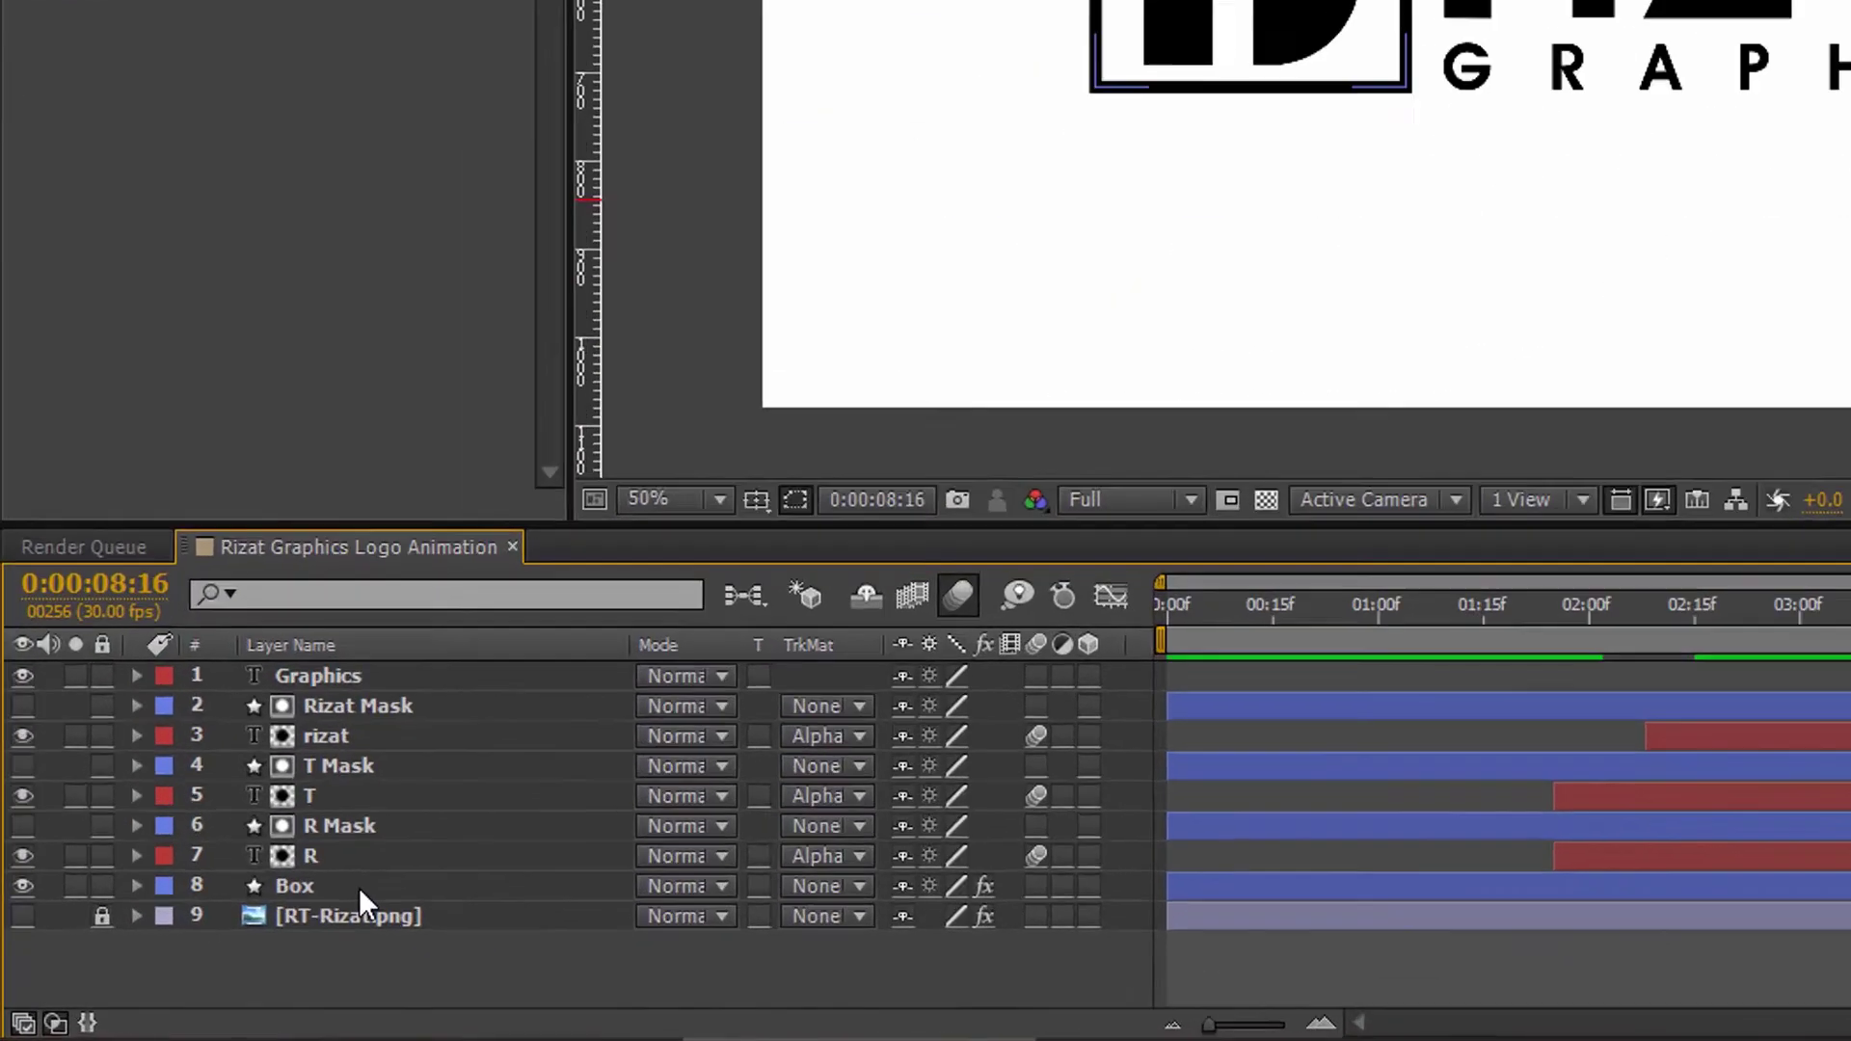
- Pre-compose the eight logo layers as 'Animation', moving all attributes, then preview the comp
click(183, 956)
shift+click(213, 842)
right_click(213, 840)
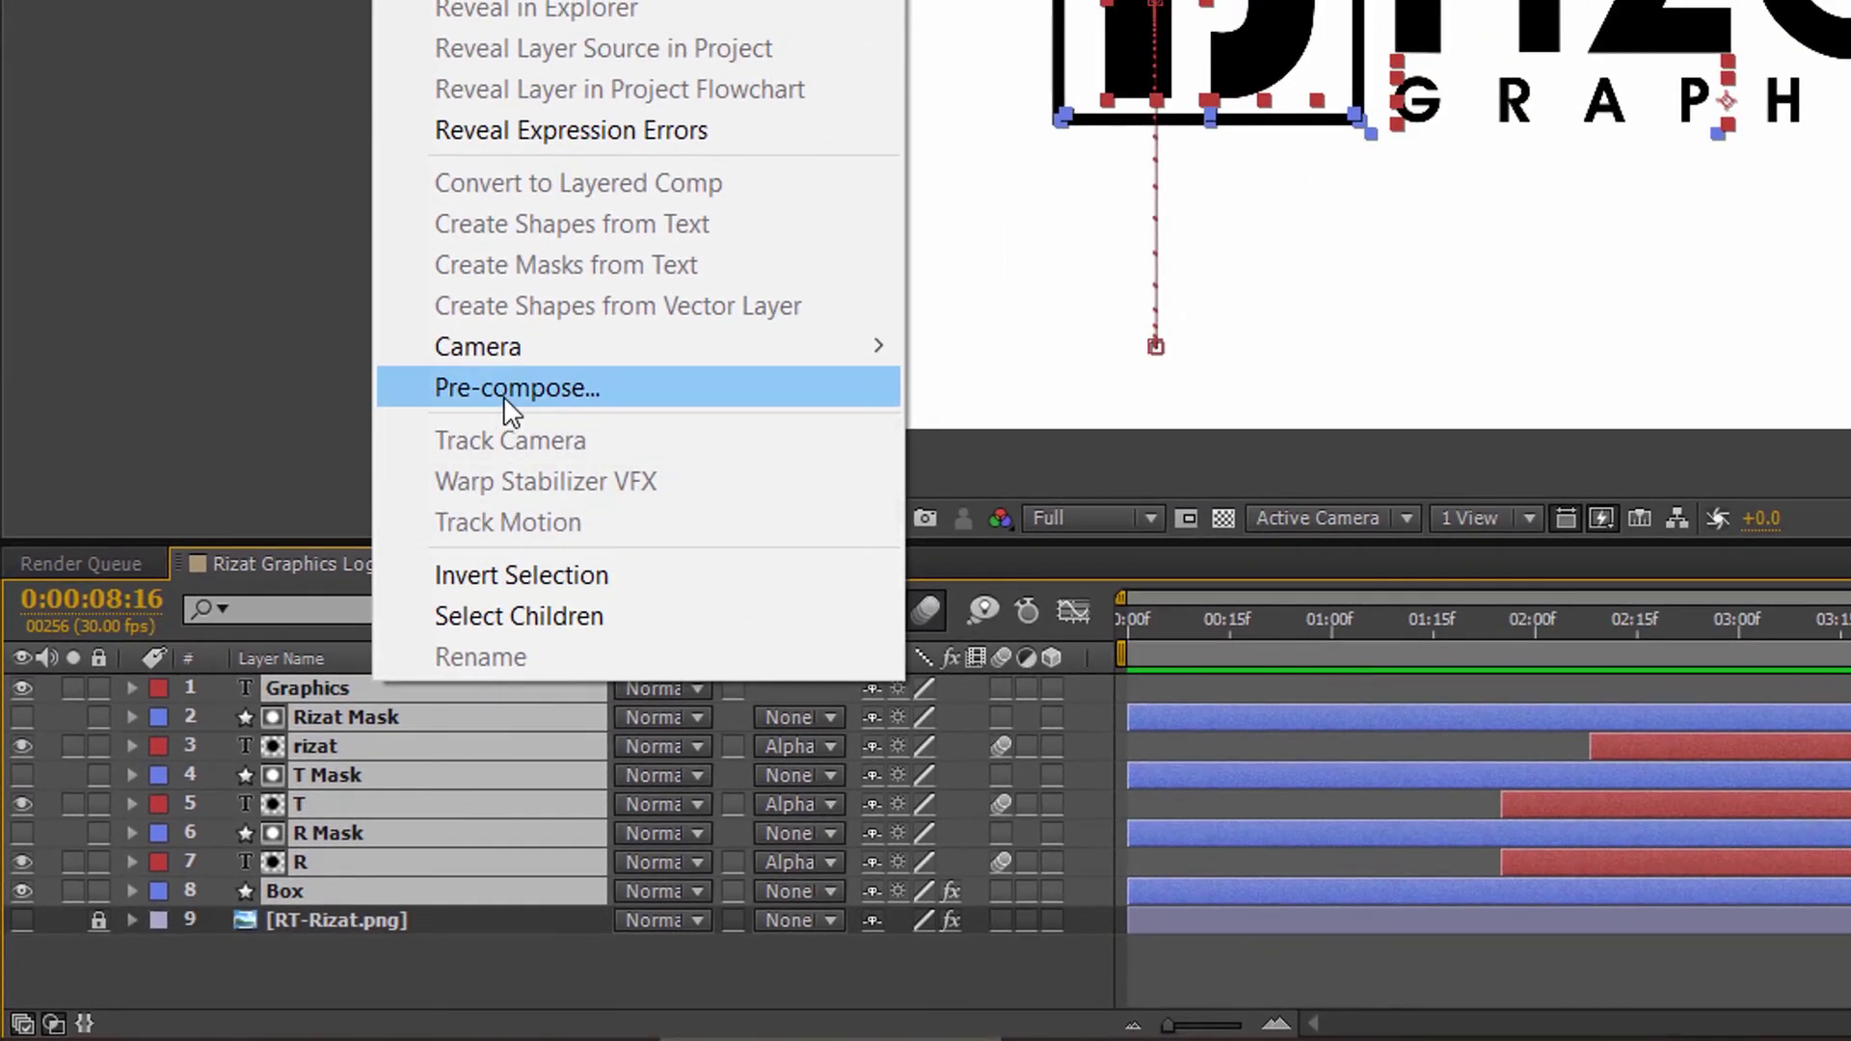
click(503, 391)
text(Animation)
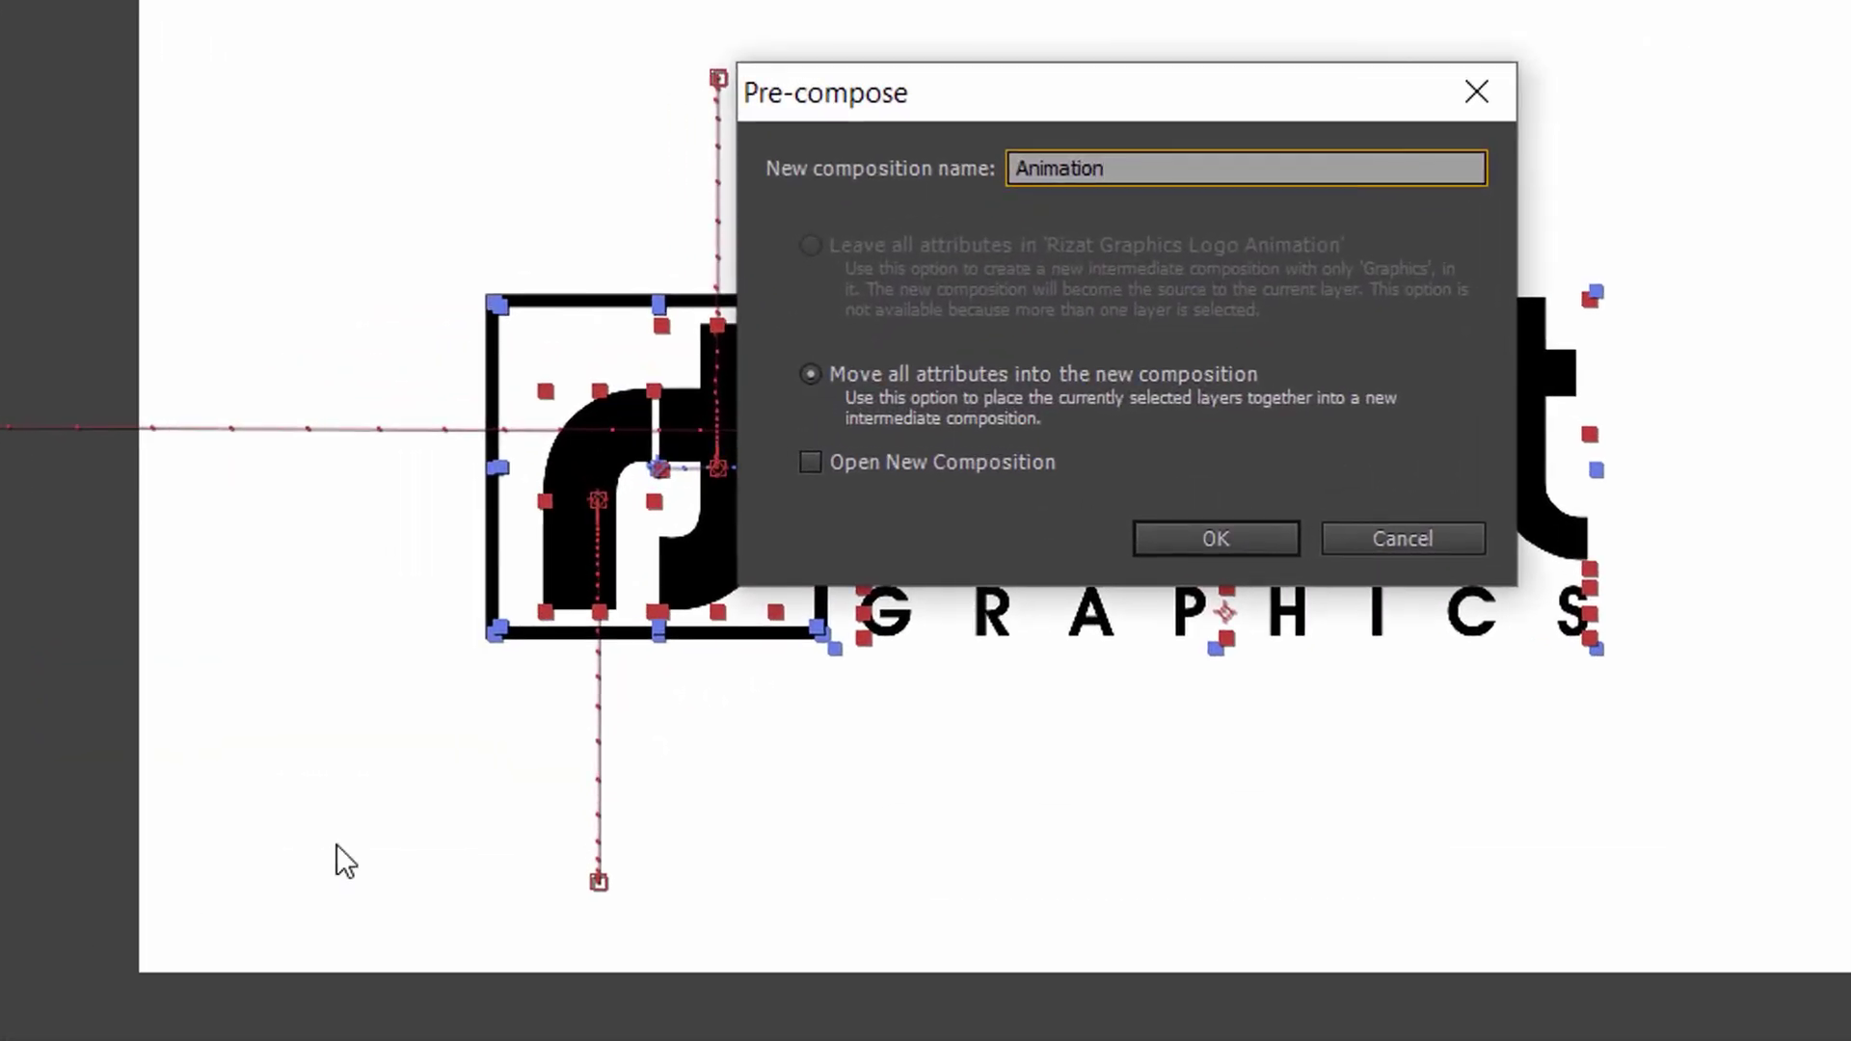
click(805, 375)
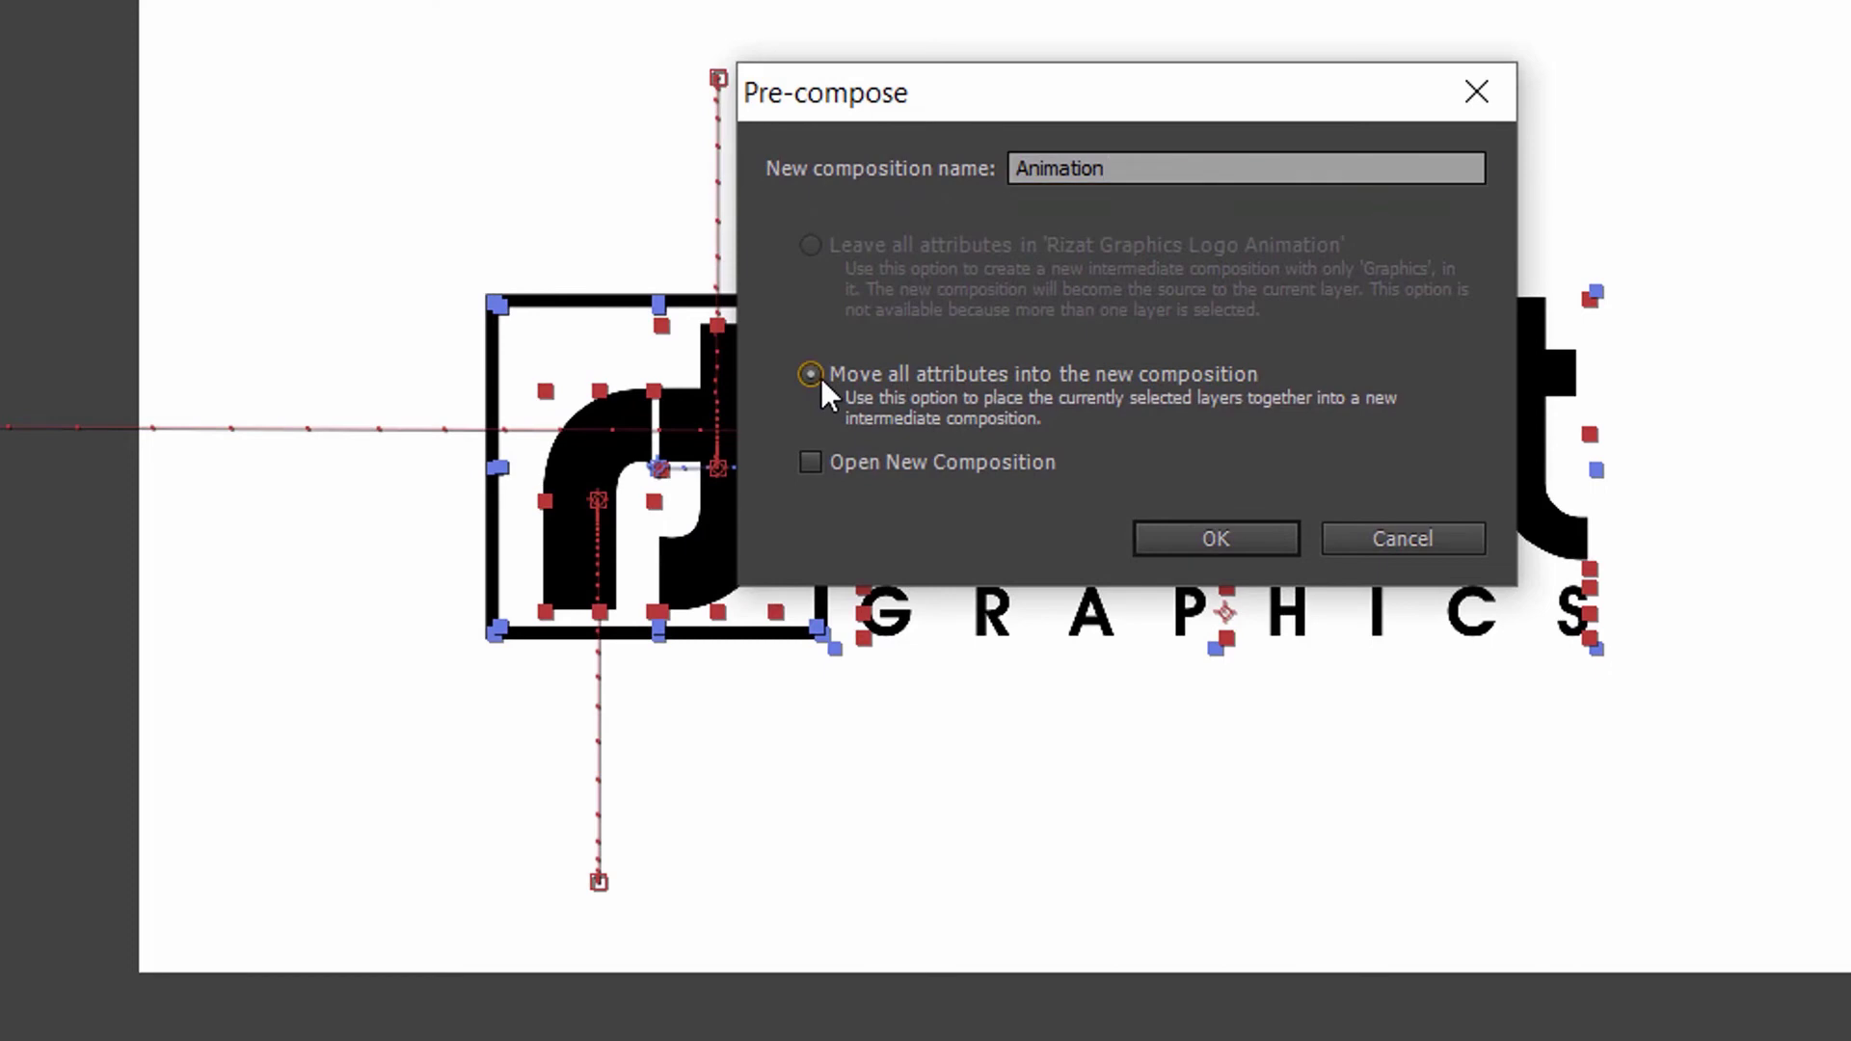
click(1194, 536)
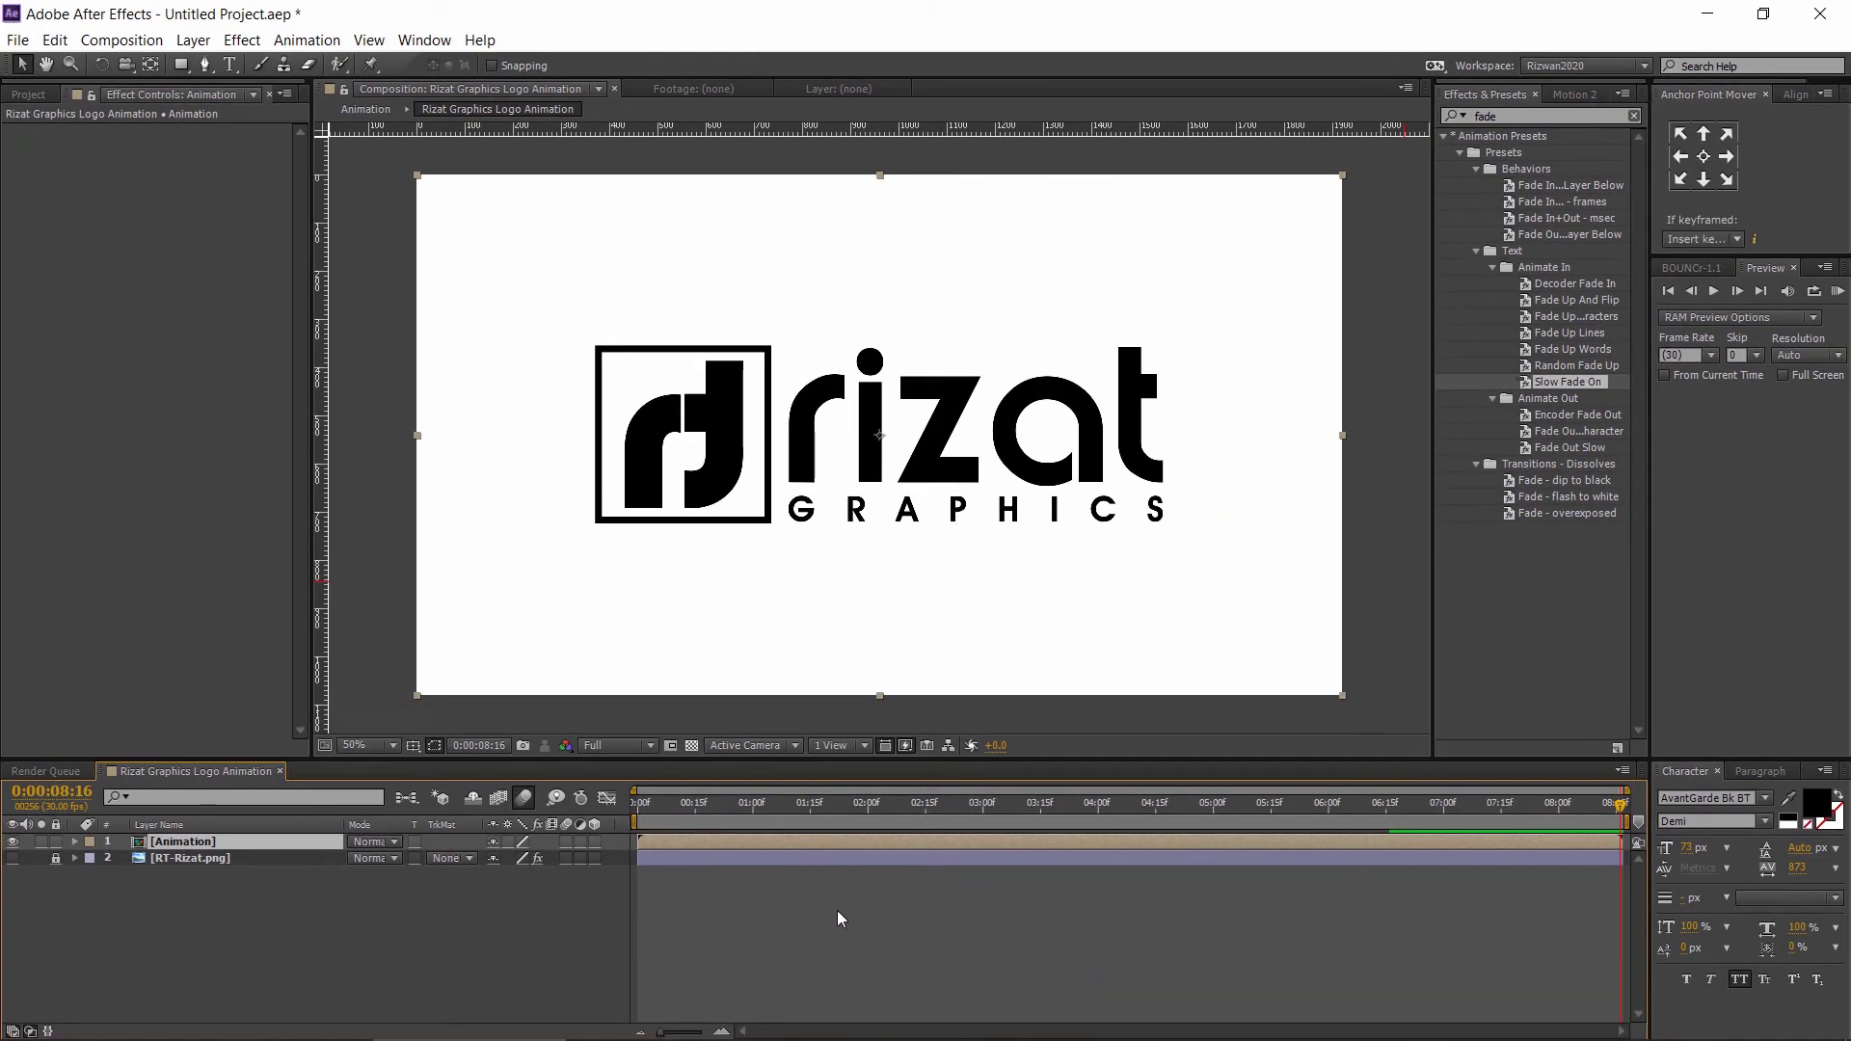
click(374, 935)
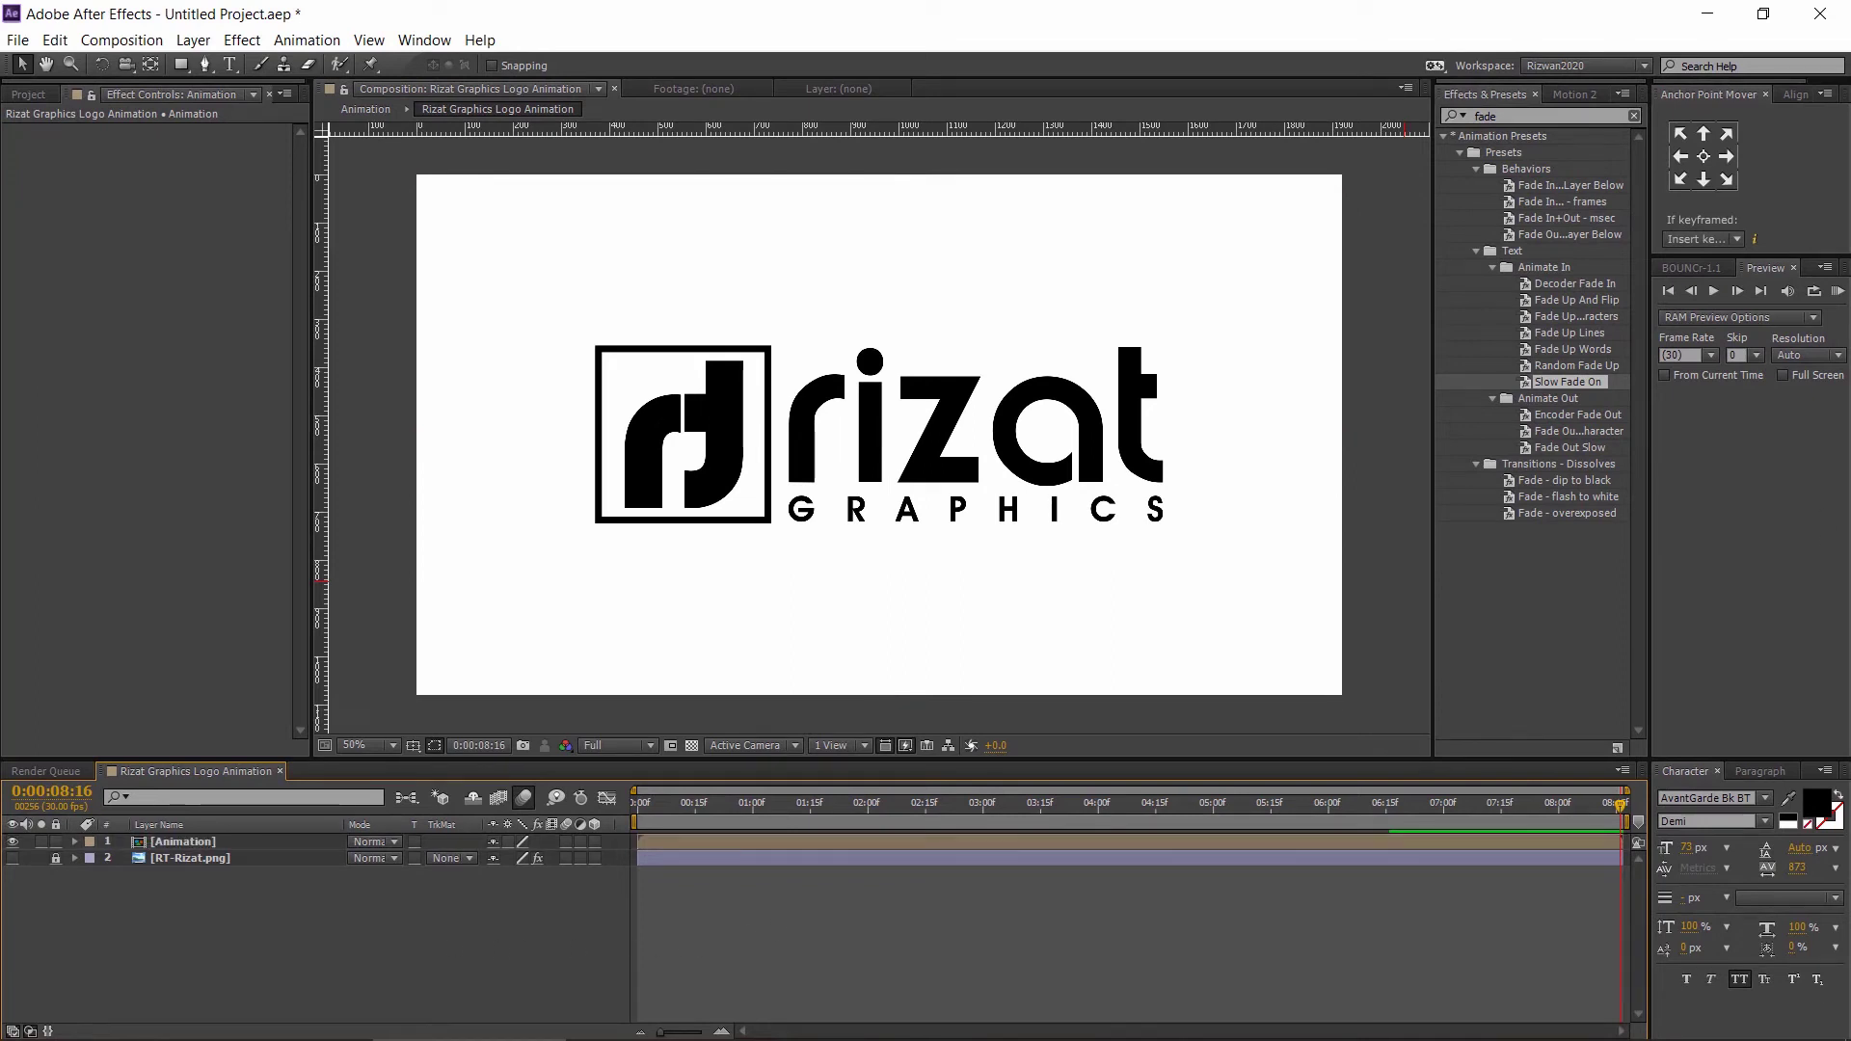
click(1838, 291)
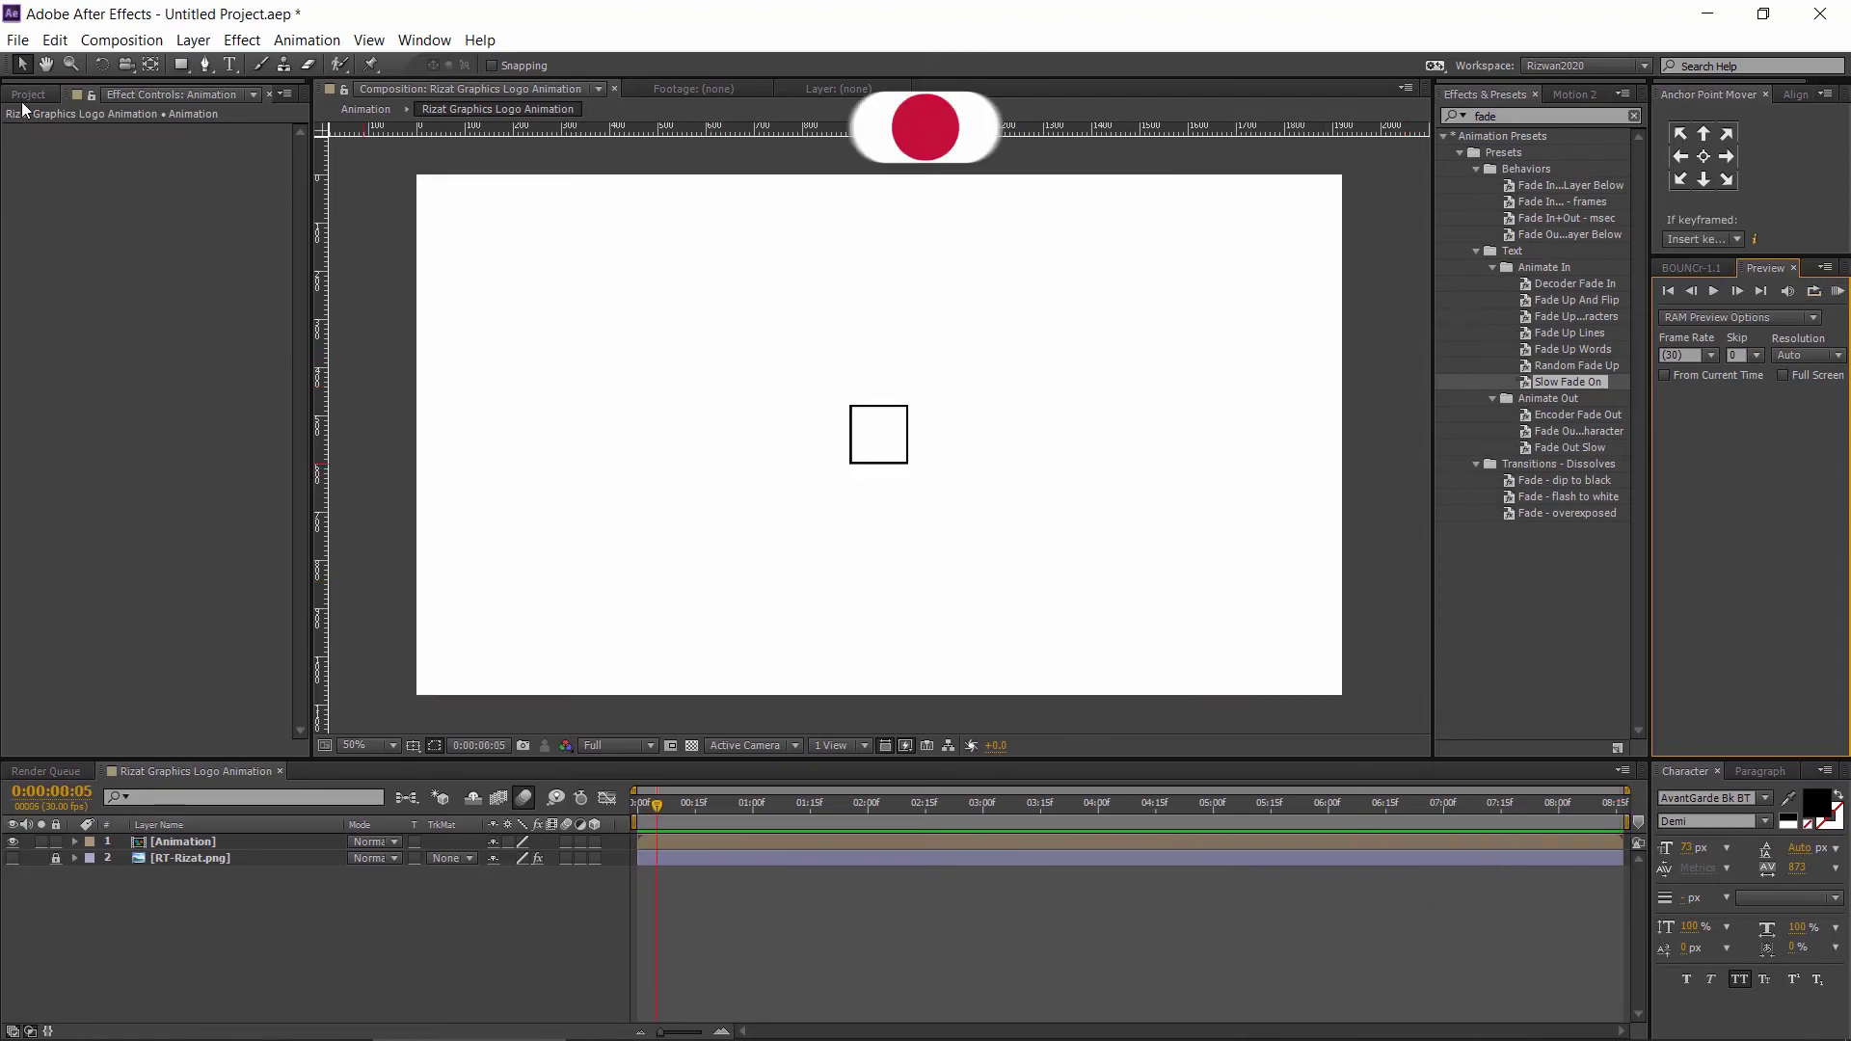
- Change the Rizat Graphics Logo Animation comp's duration to 15 seconds in Composition Settings
click(27, 95)
click(54, 327)
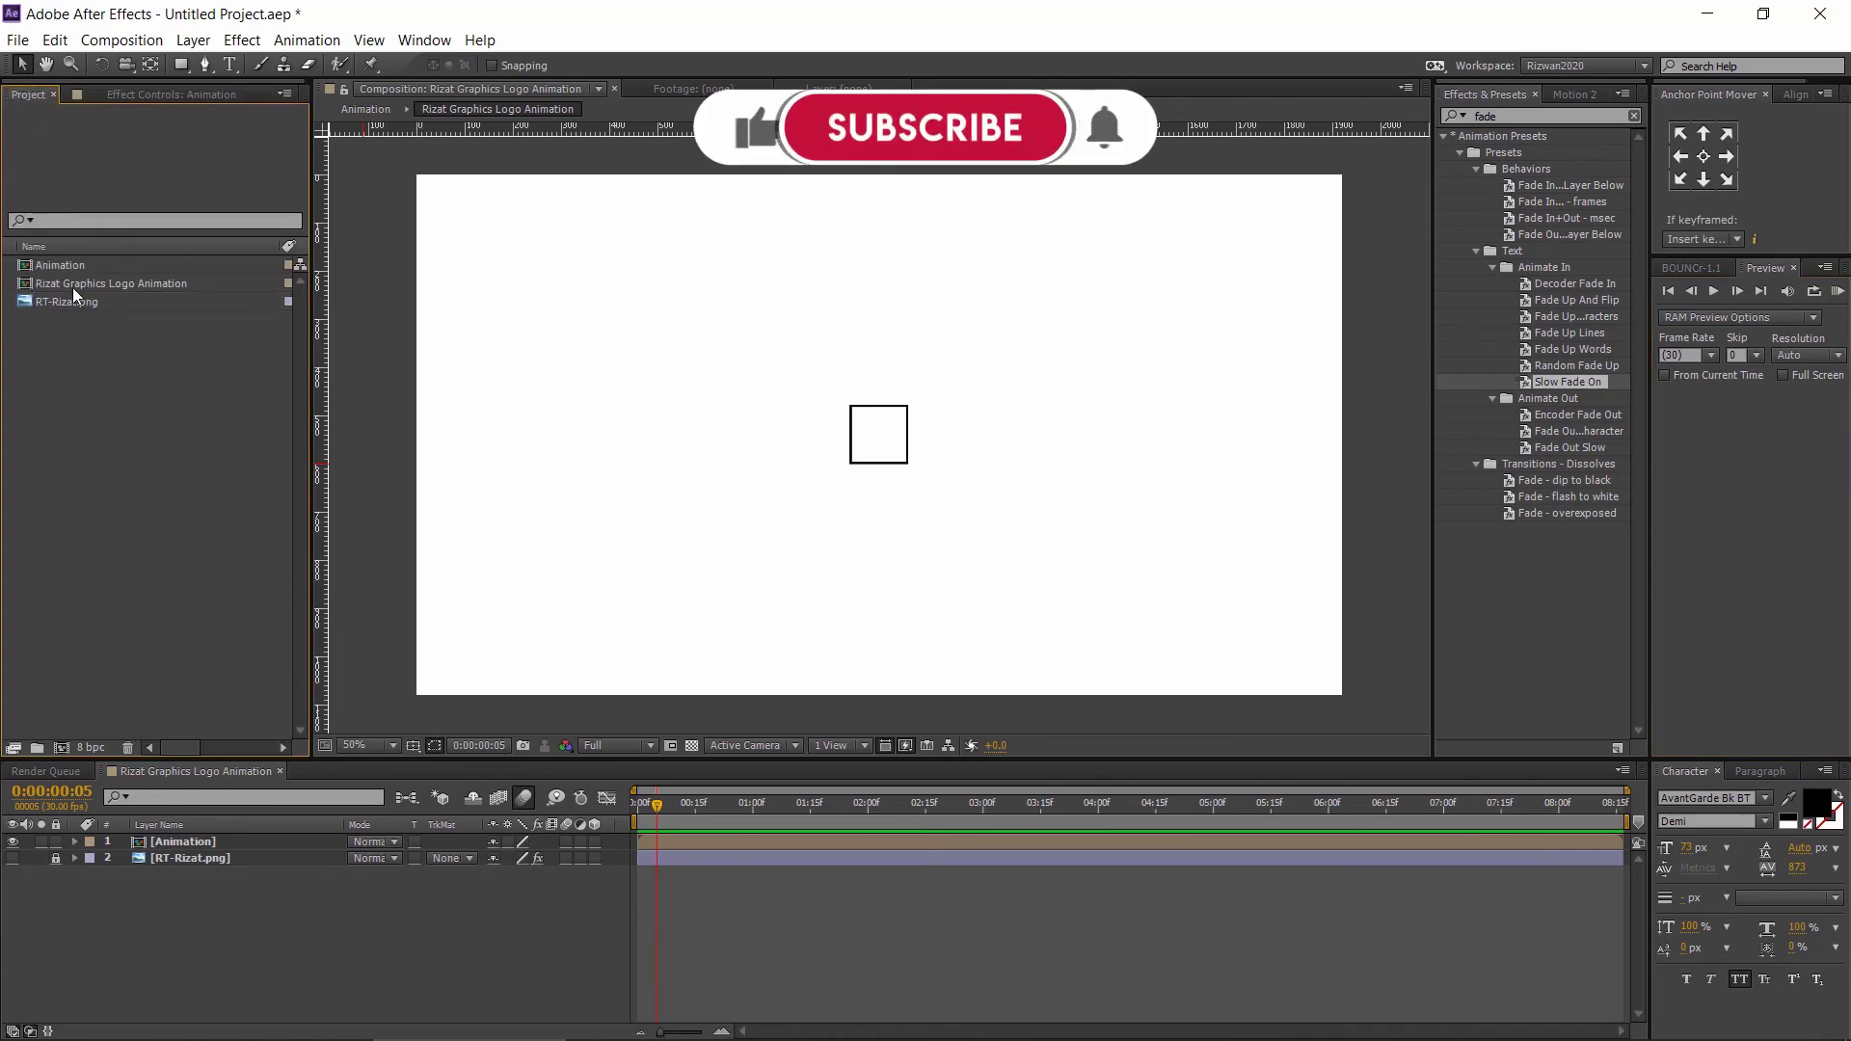
right_click(72, 287)
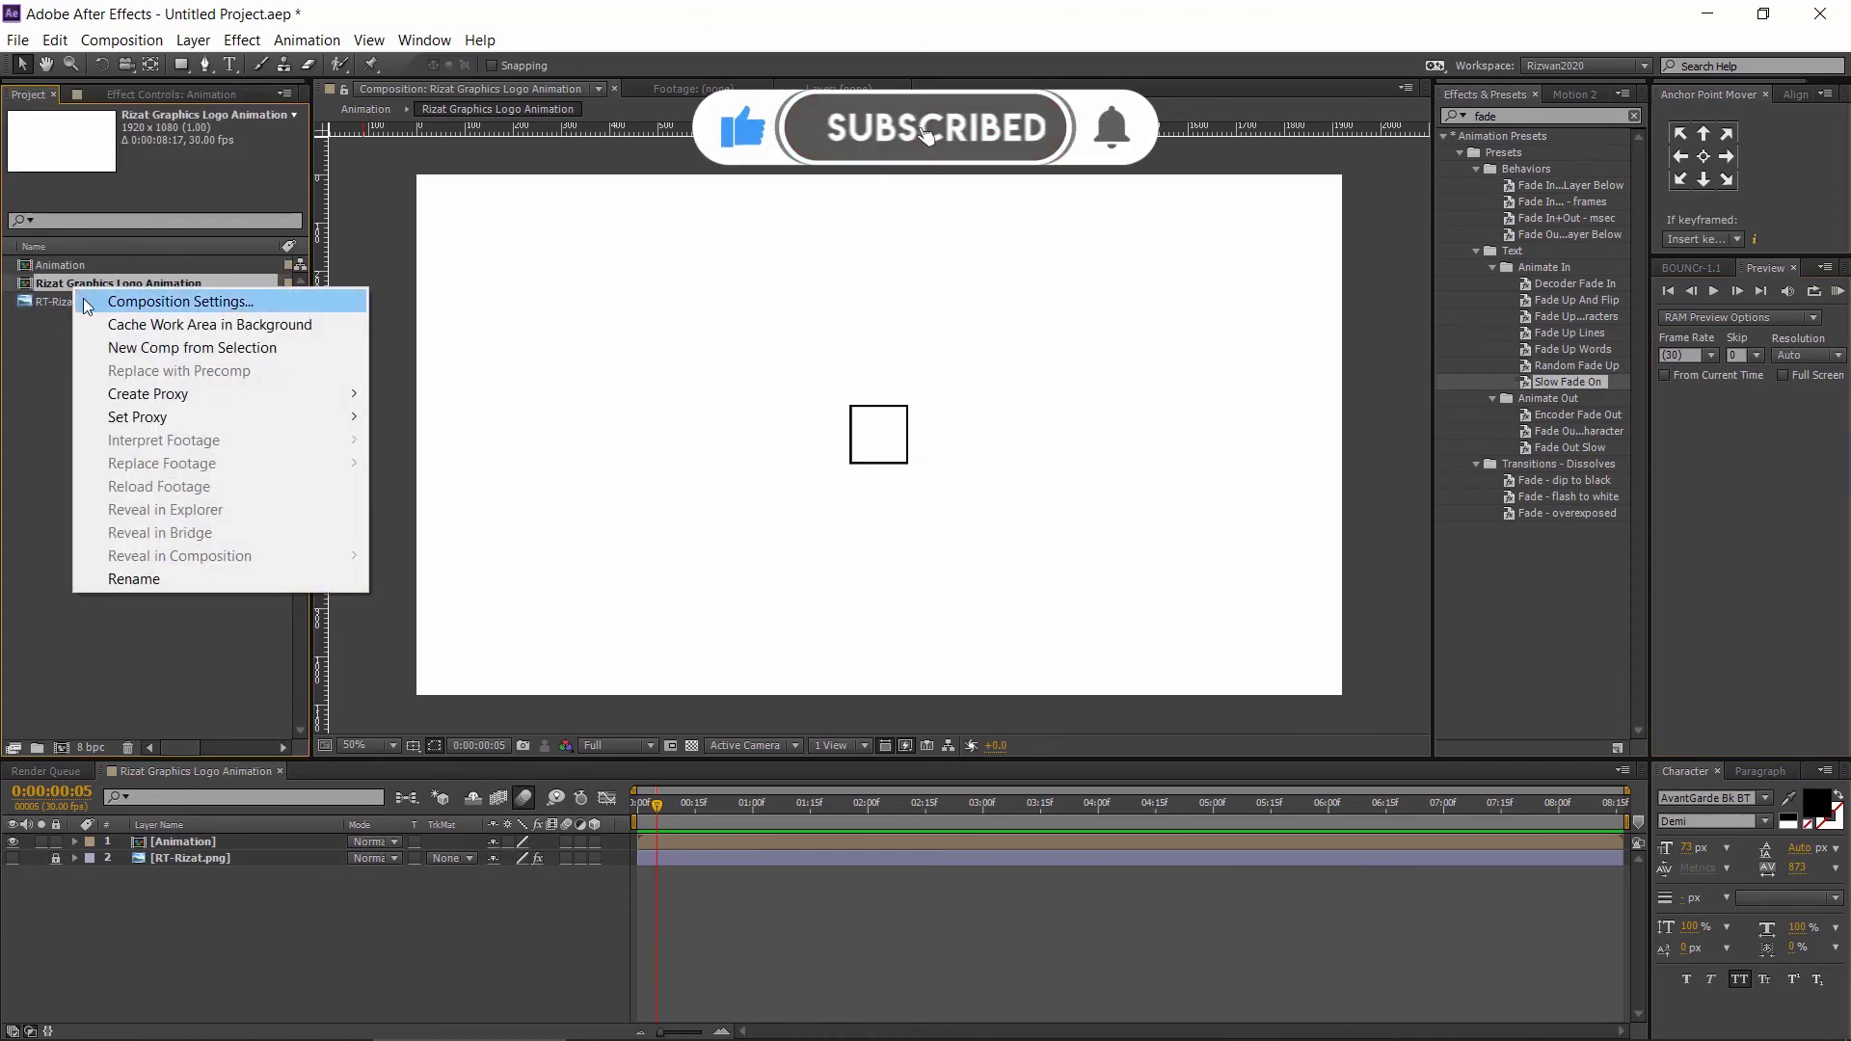
click(86, 304)
click(798, 491)
text(15:17)
key(Return)
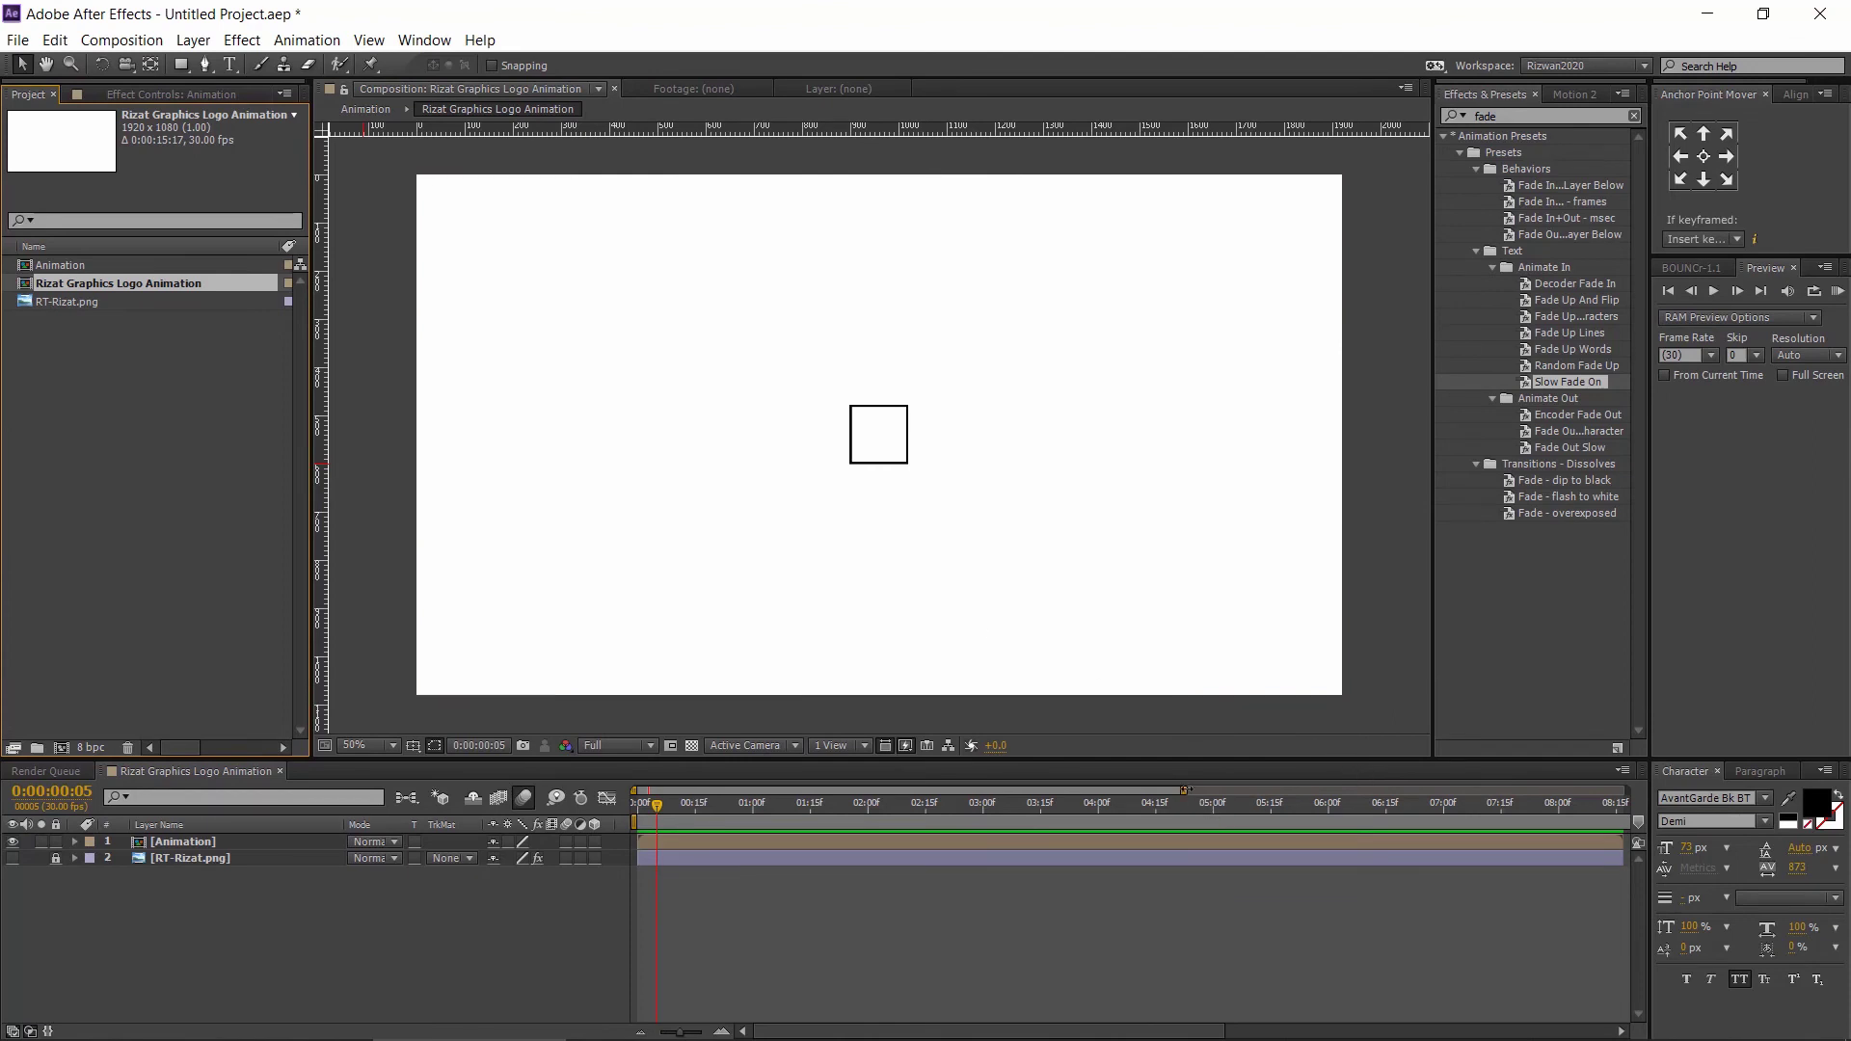
key(minus)
key(minus)
key(minus)
click(1089, 844)
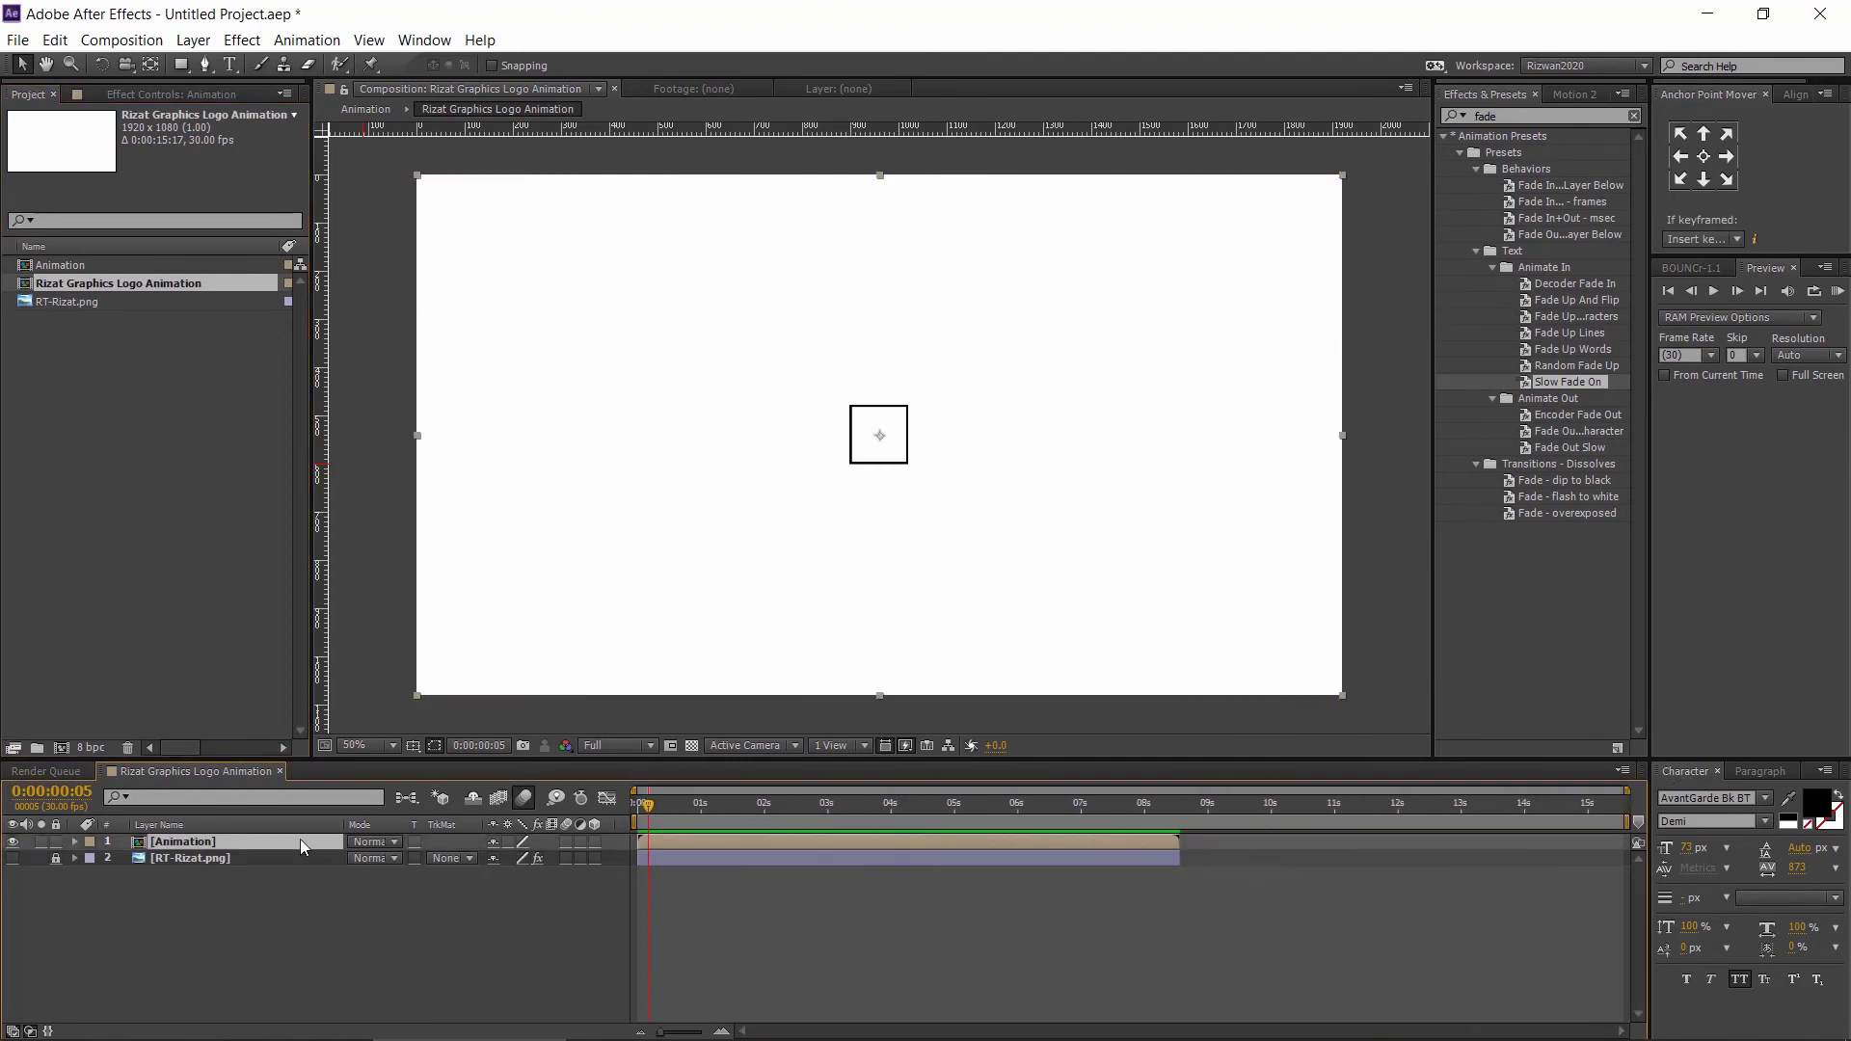
- Duplicate the Animation layer, time-reverse the top copy, and hide the lower copy
key(ctrl+d)
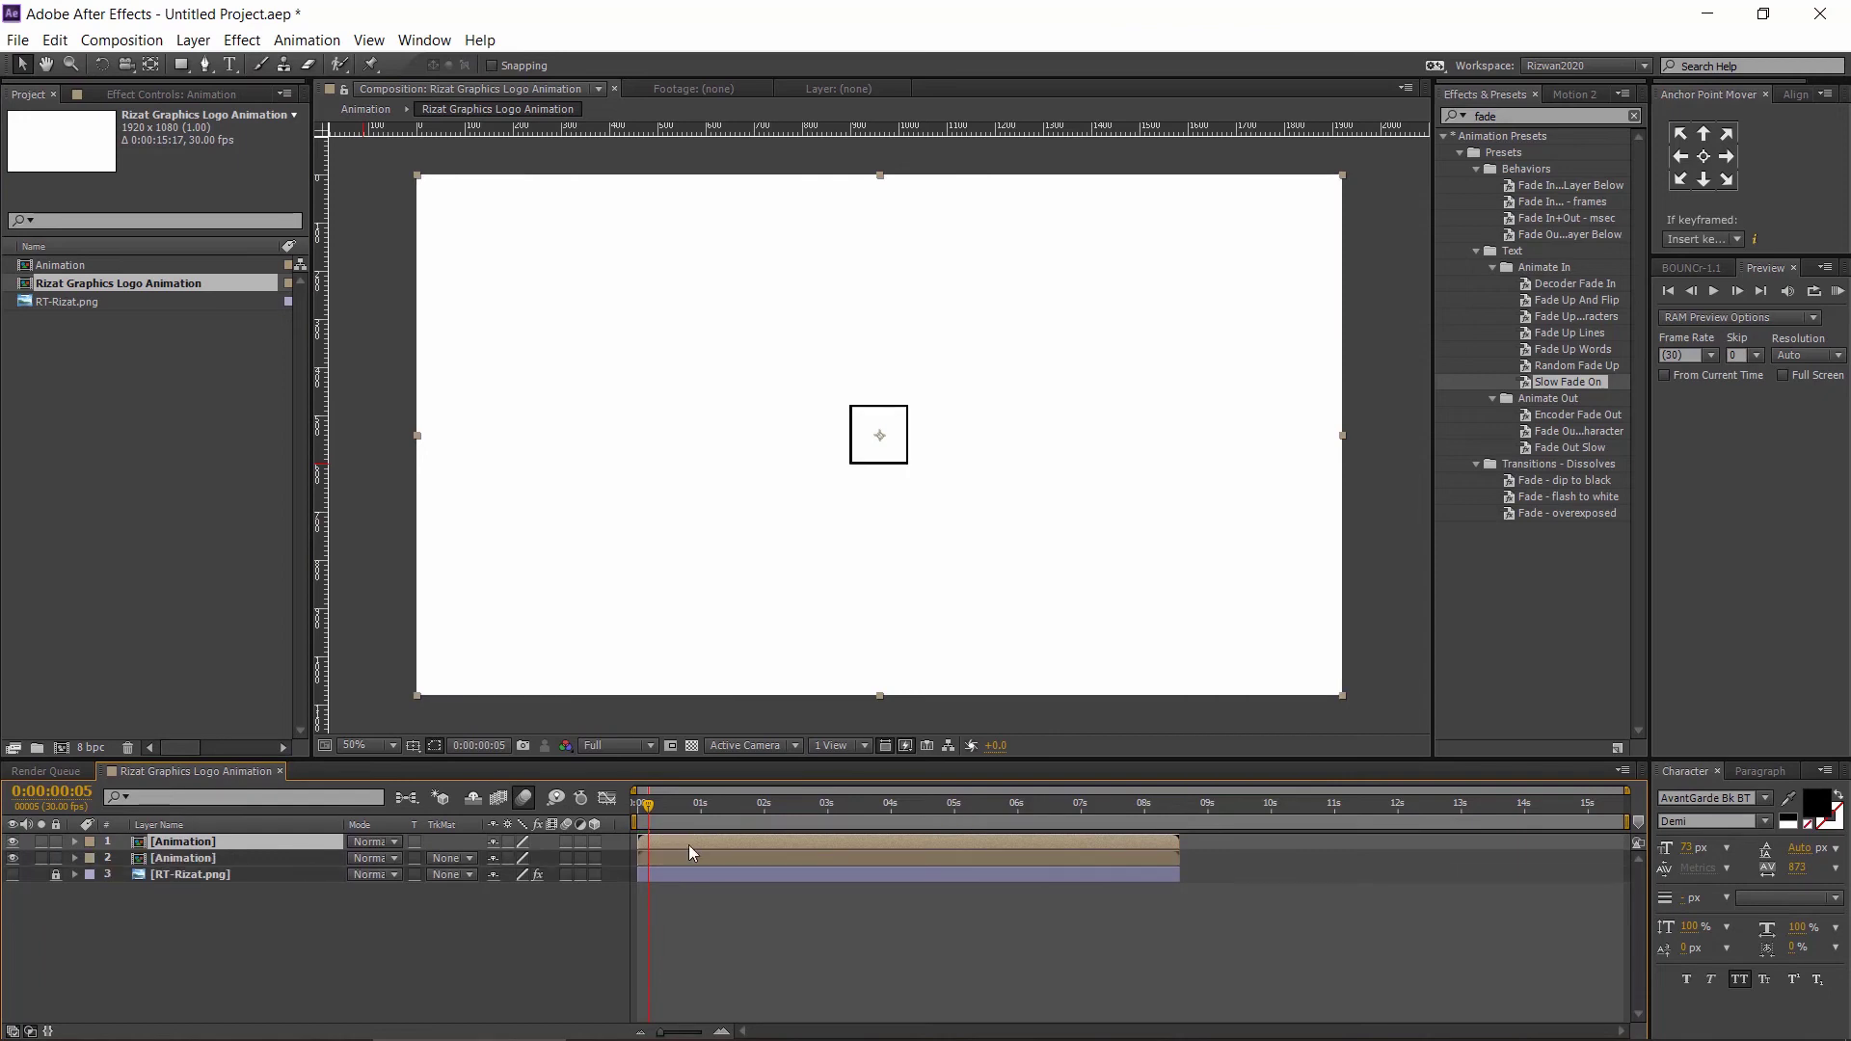
right_click(690, 840)
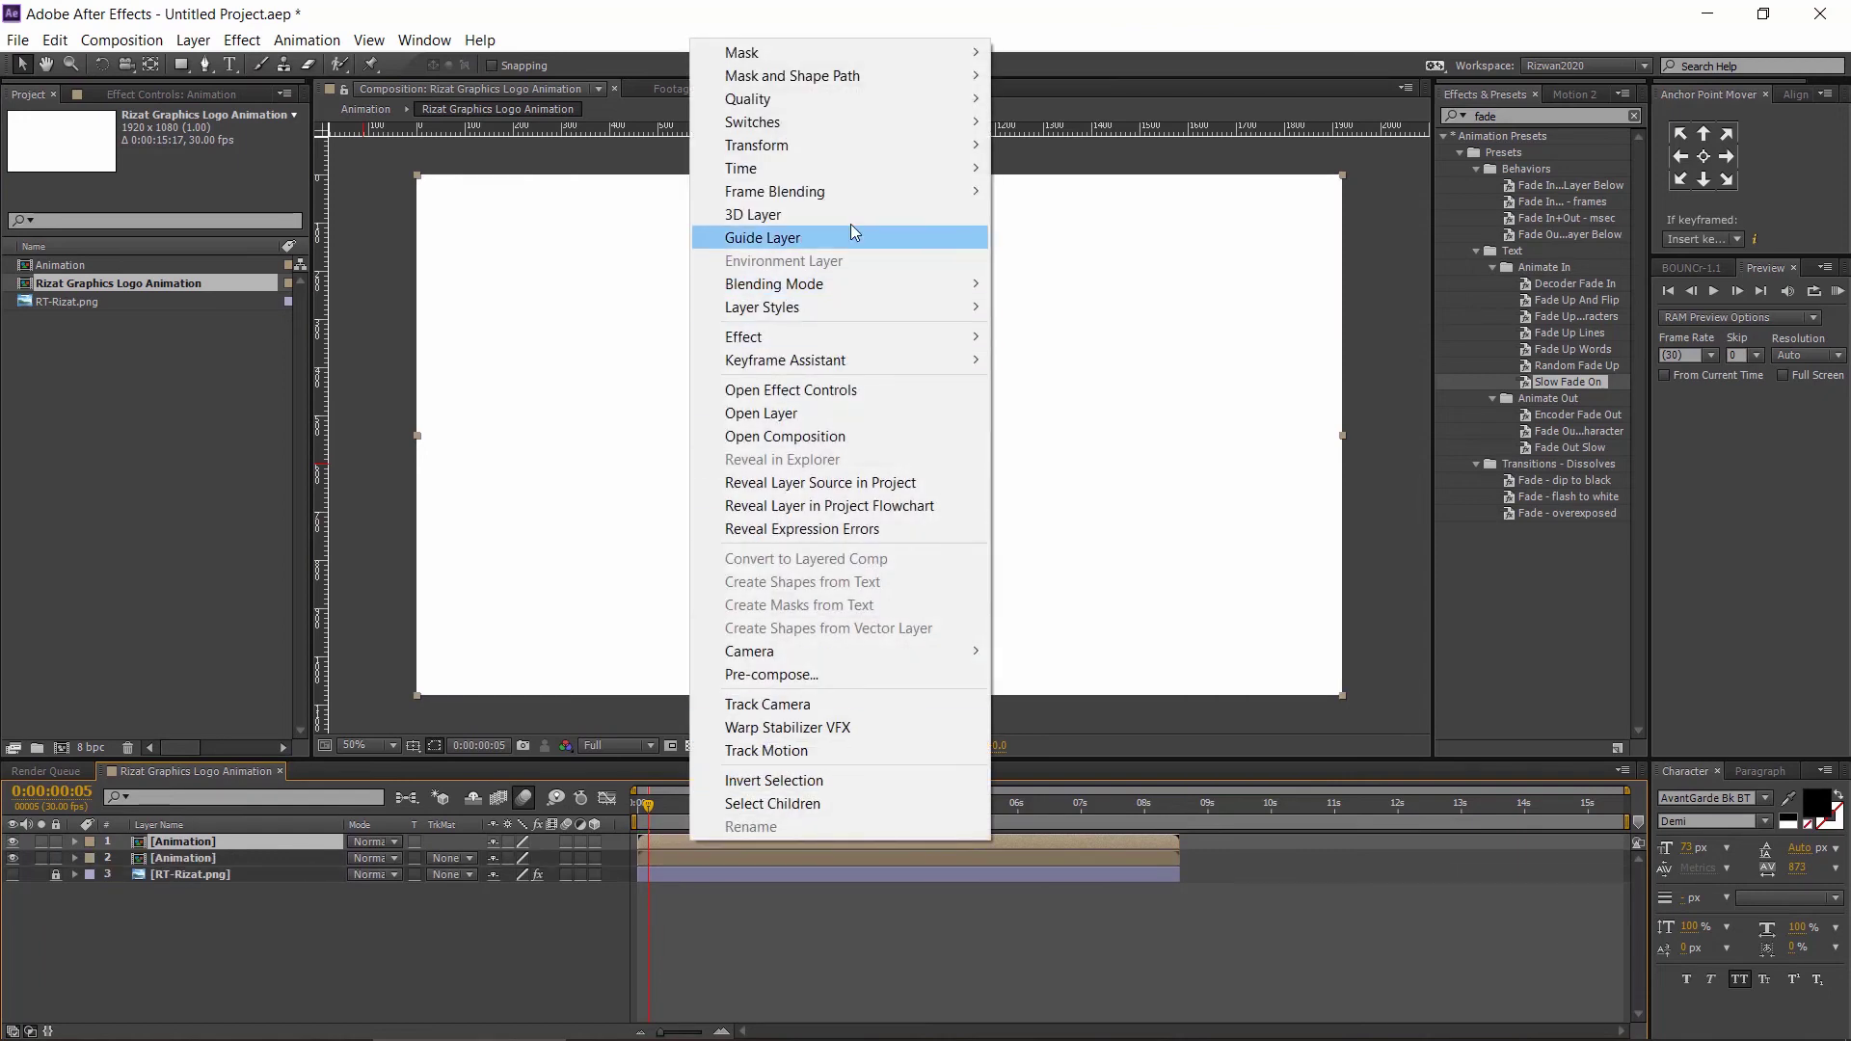
mouse_move(852, 169)
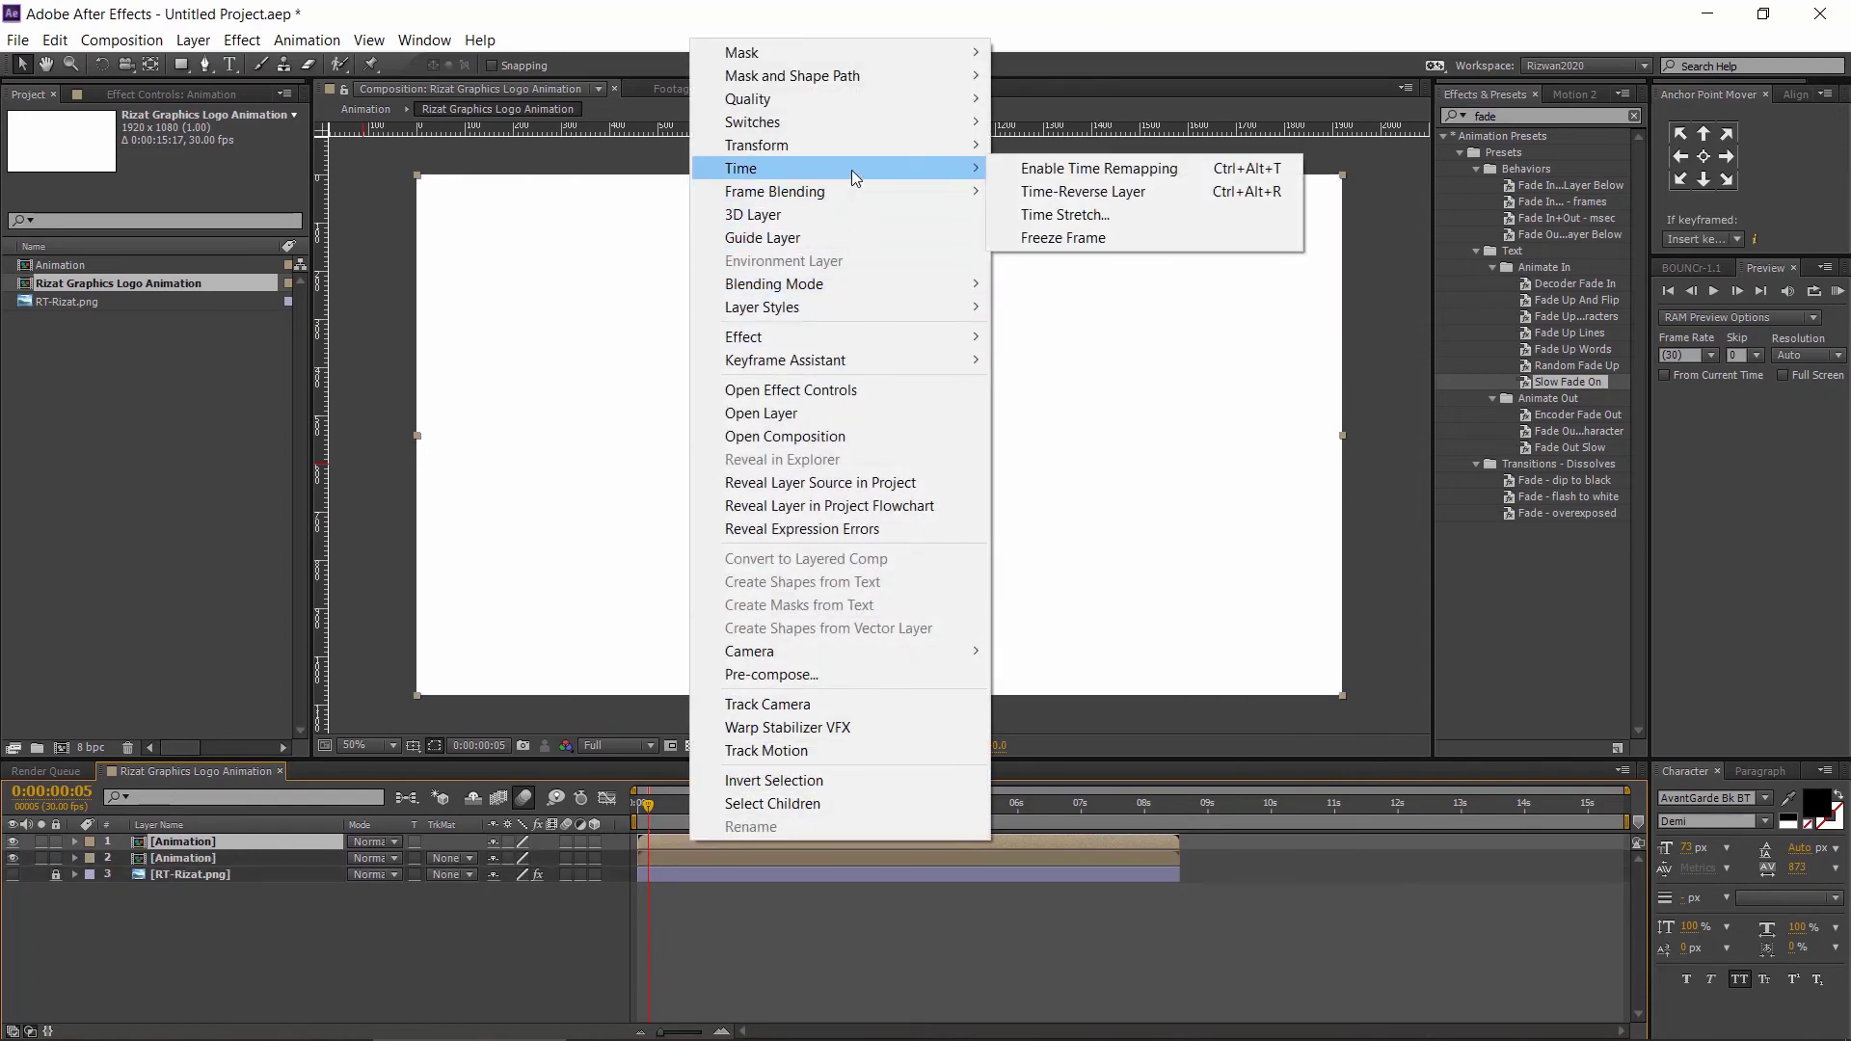
click(1048, 193)
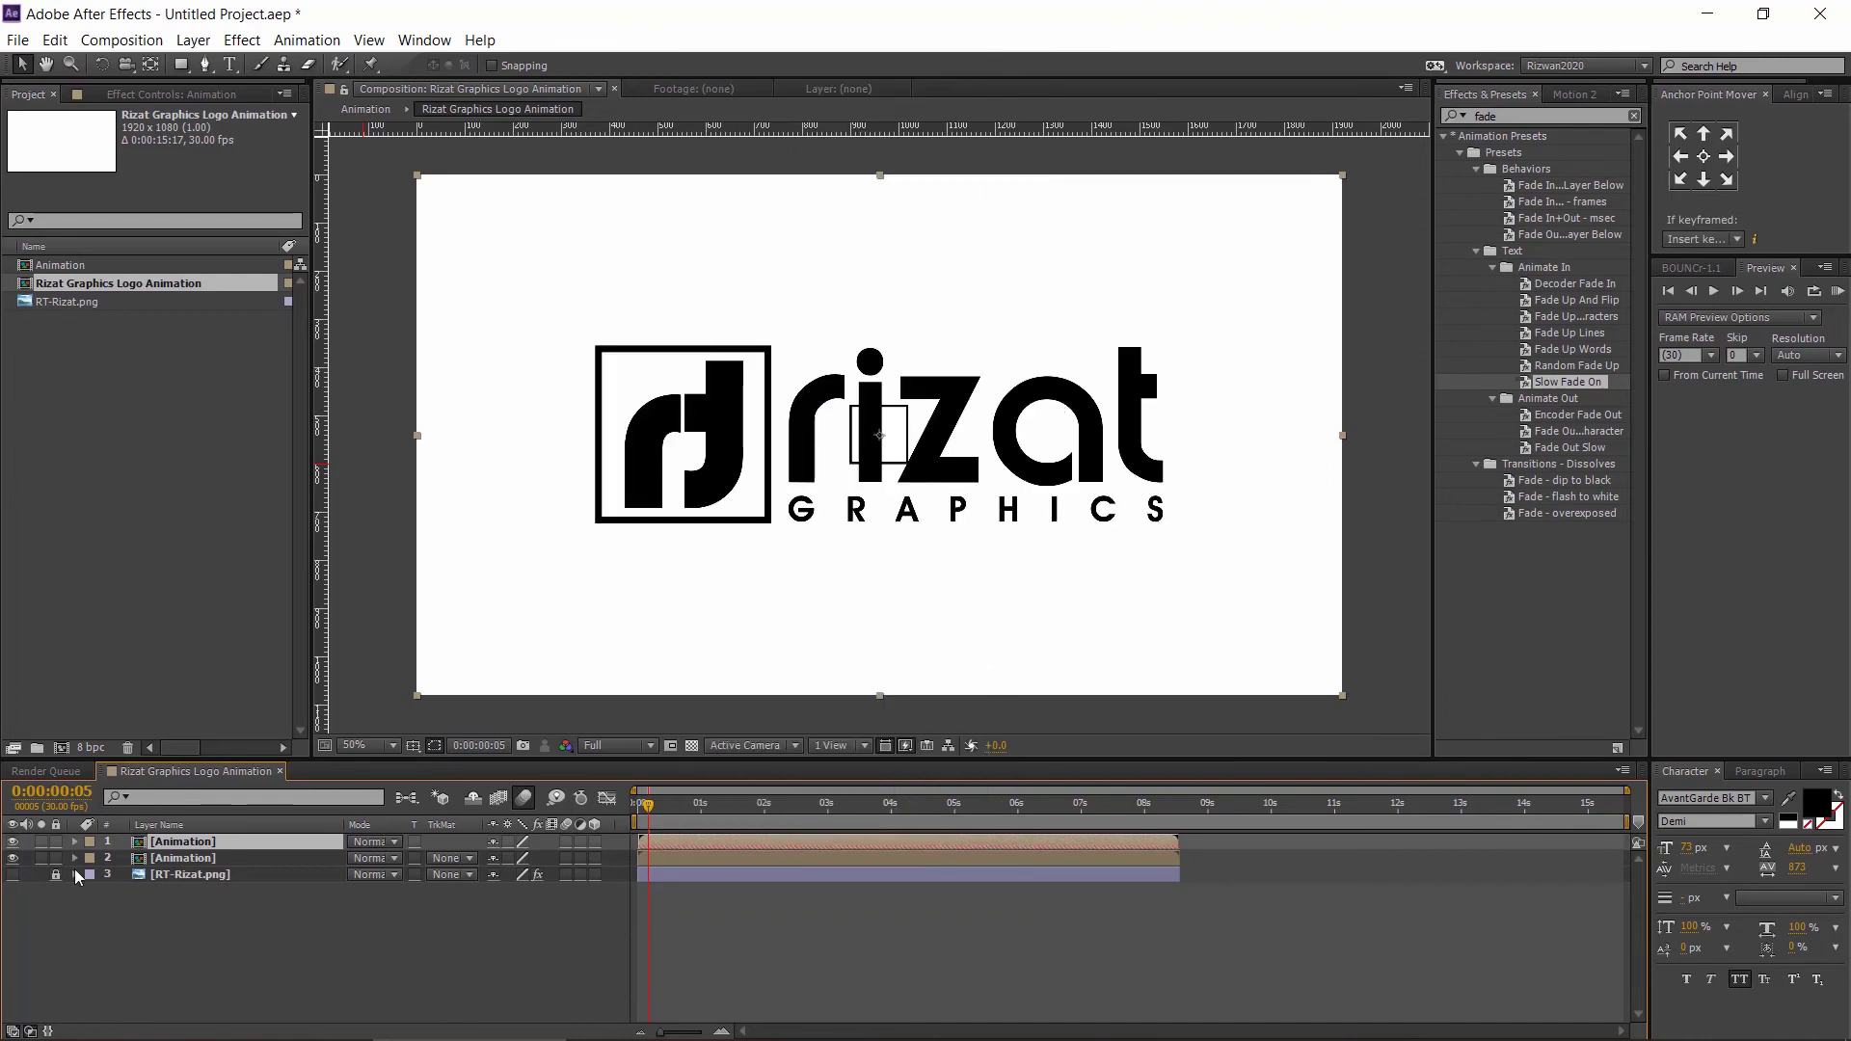
click(13, 858)
drag(781, 815, 1211, 836)
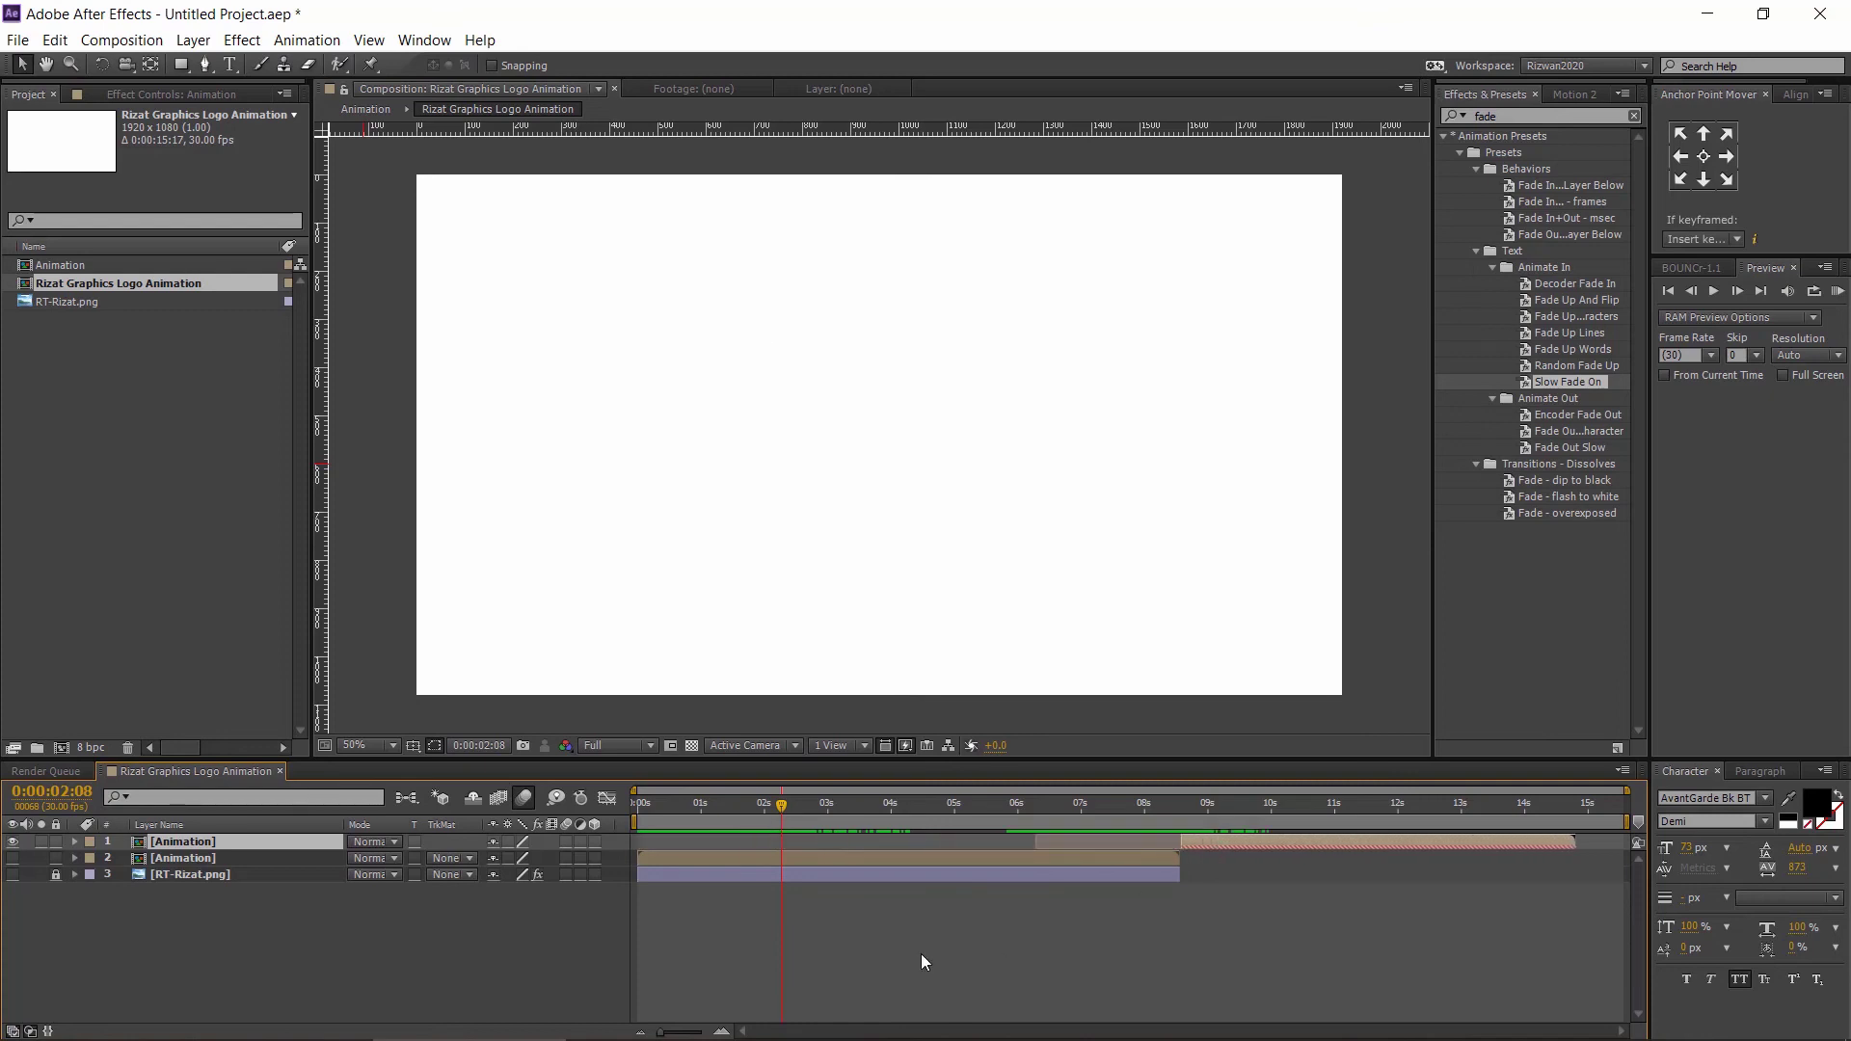
- Slide the reversed Animation copy to begin where the forward copy ends, then scrub the 15-second timeline
key(equal)
drag(1010, 1019, 1279, 995)
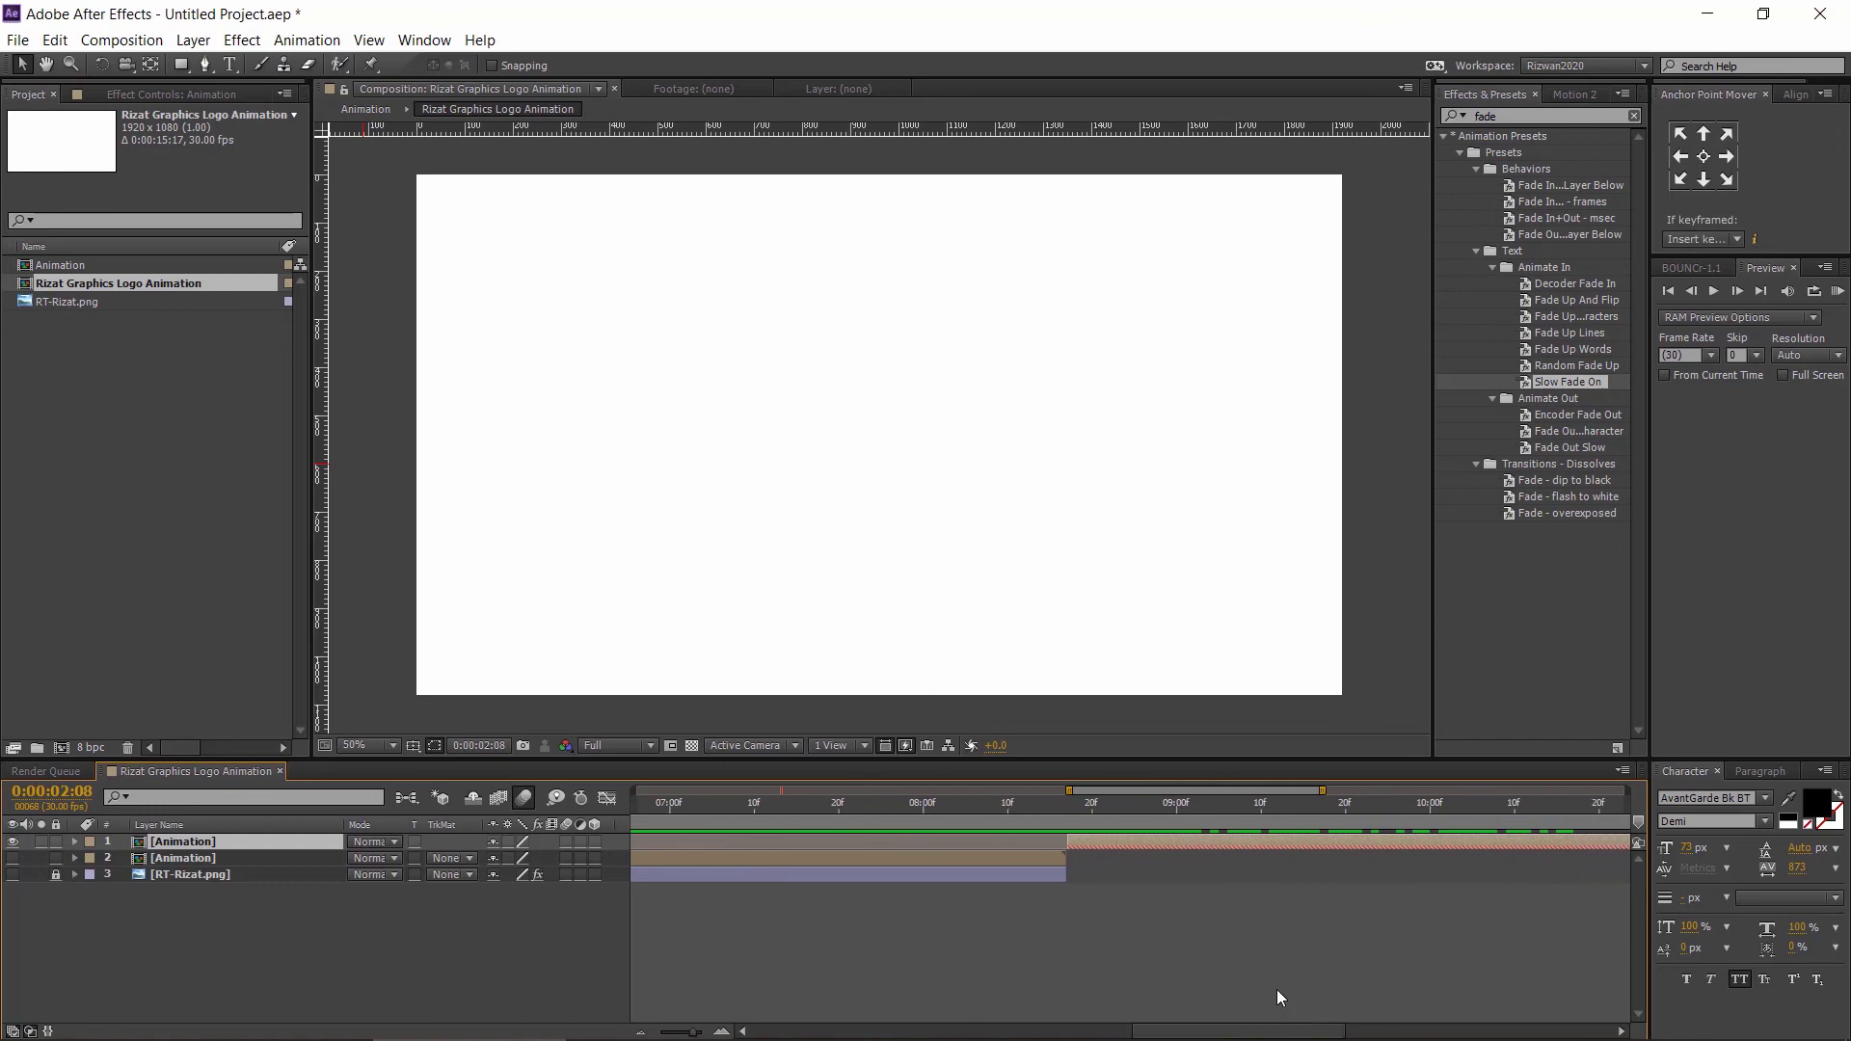
click(722, 1032)
click(721, 1032)
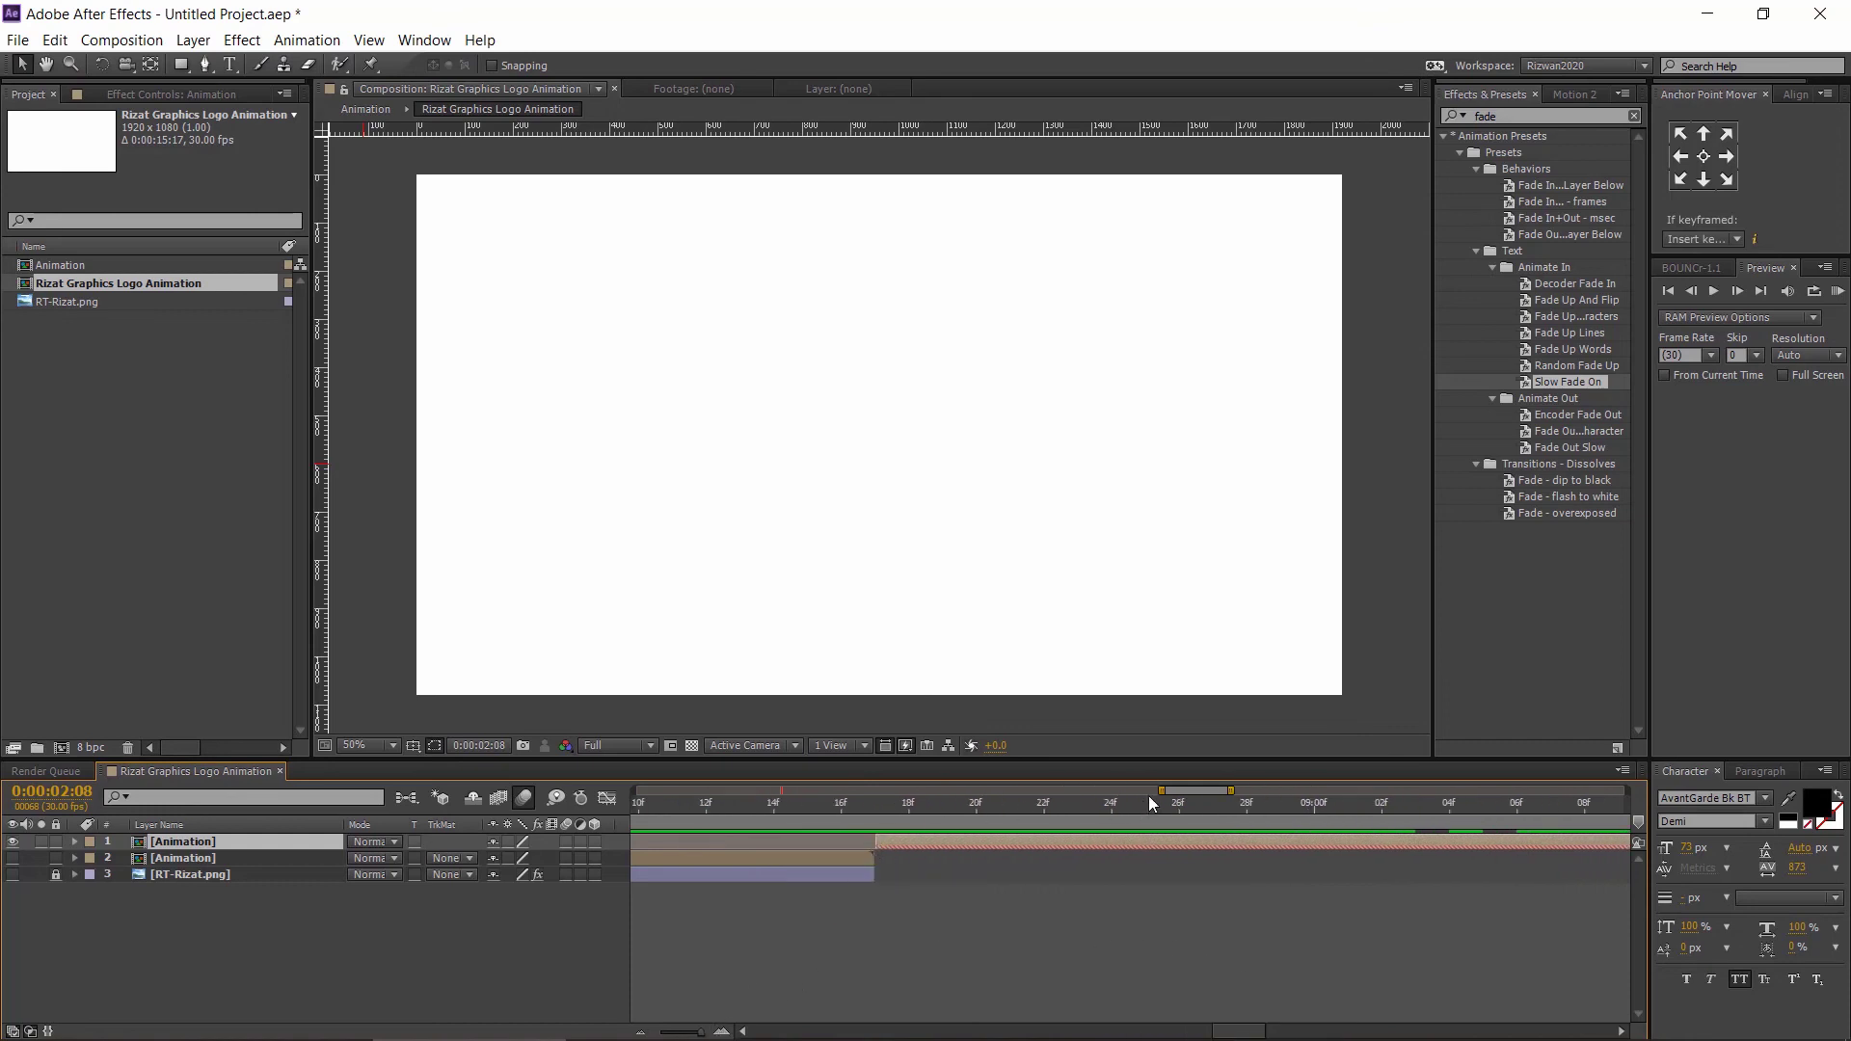
key(minus)
key(minus)
key(minus)
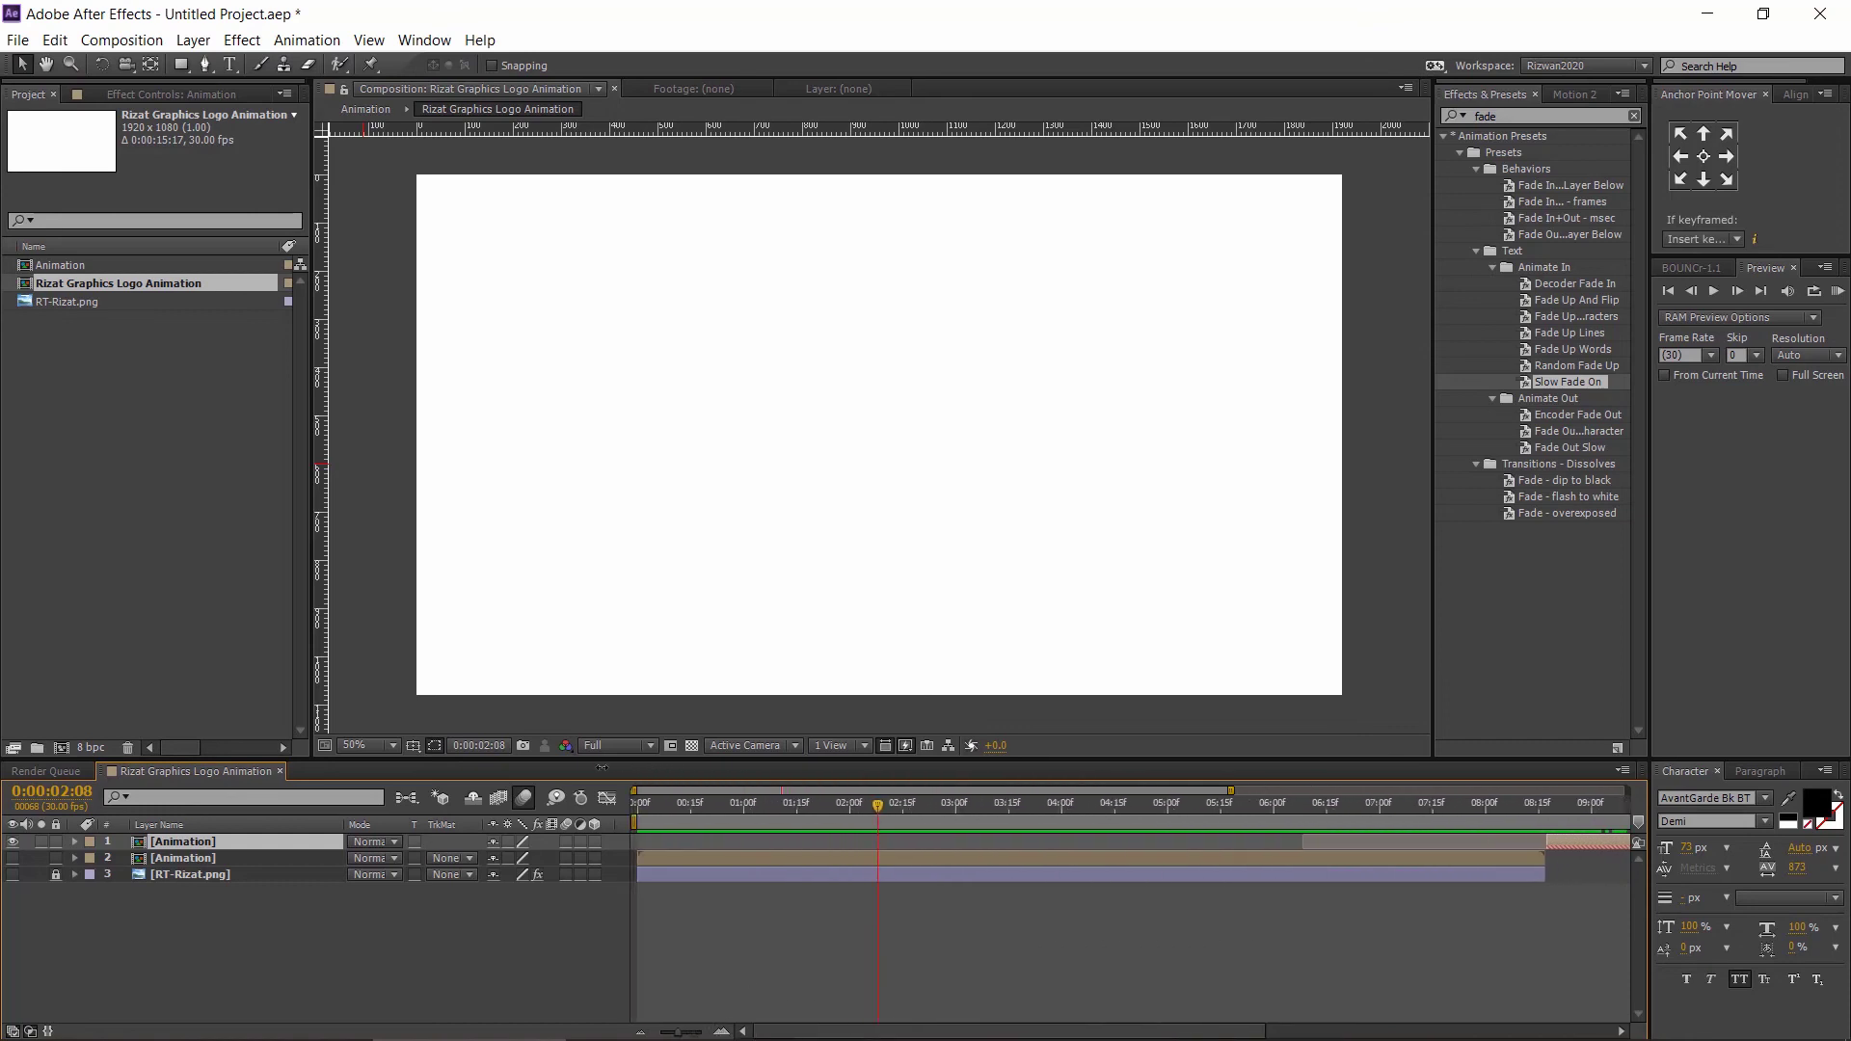
key(minus)
key(minus)
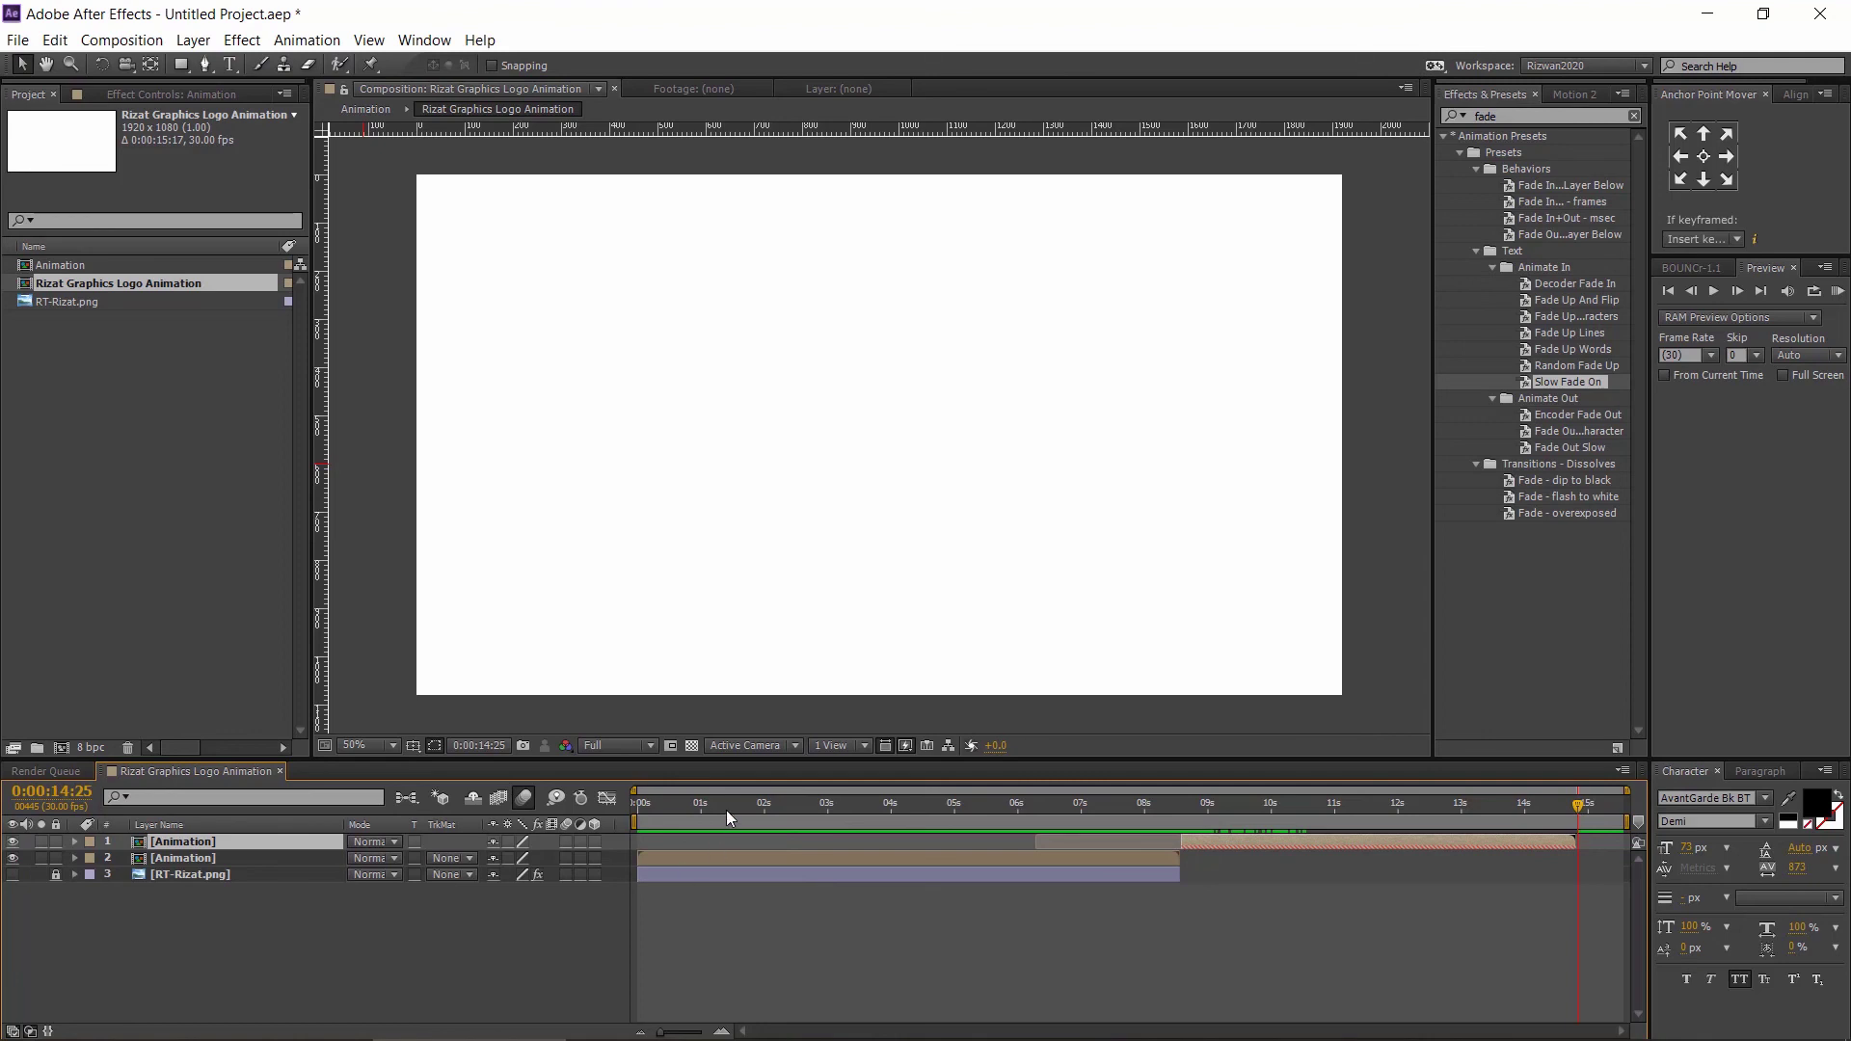
drag(726, 809, 1072, 830)
drag(1184, 825, 1531, 826)
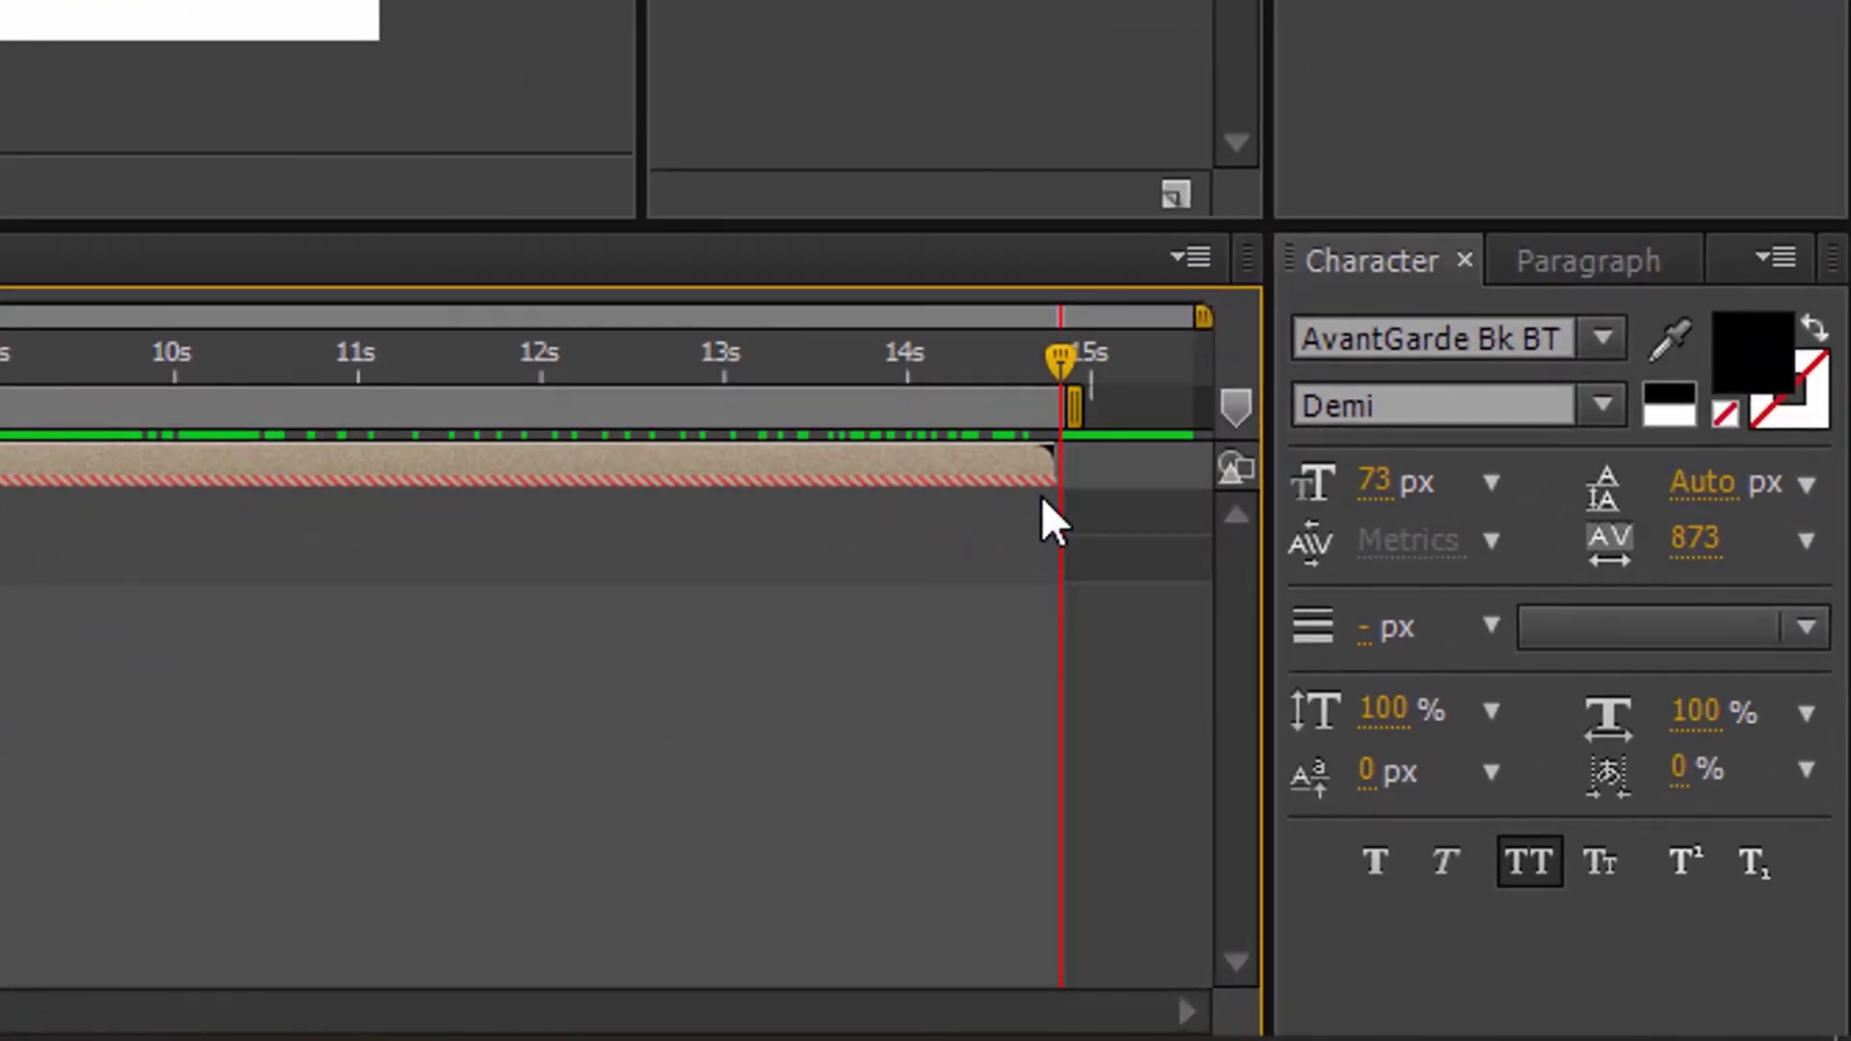
- Trim the comp to its work area ending at 0:00:14:26 and RAM-preview the animation
right_click(1018, 413)
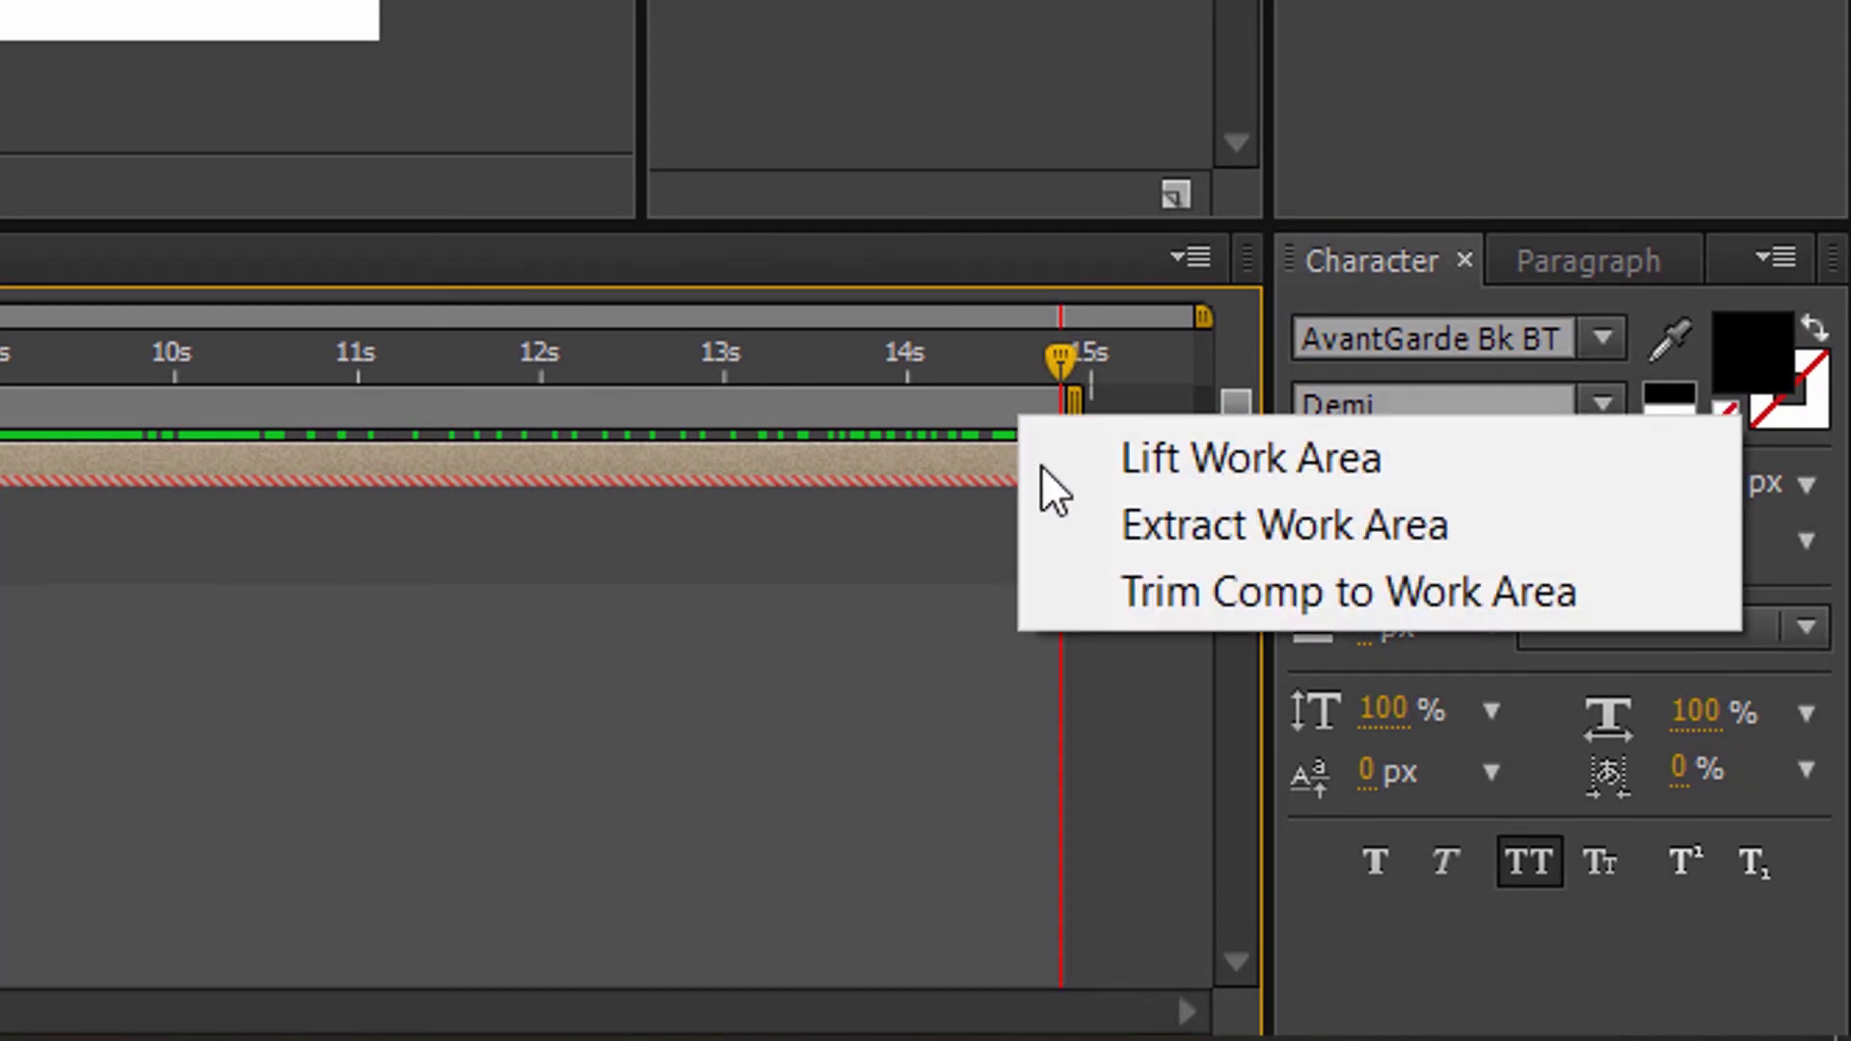
click(1086, 590)
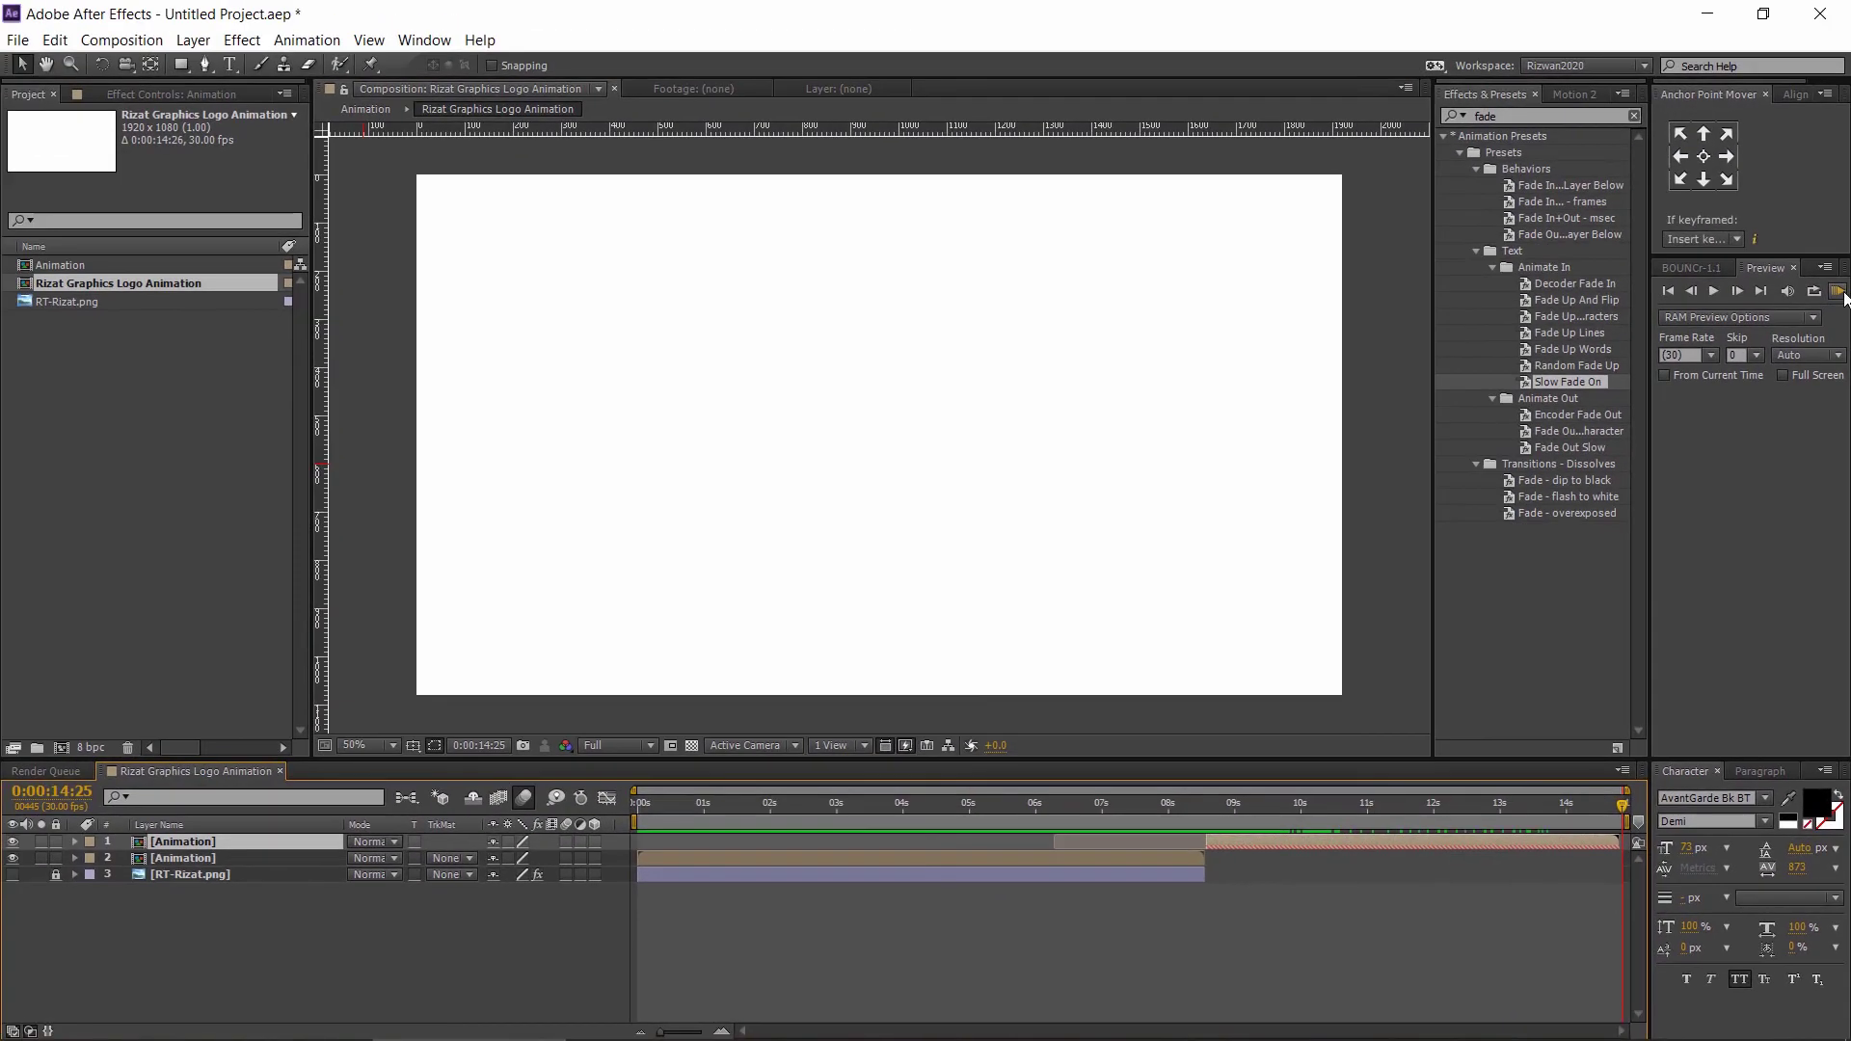
click(1839, 291)
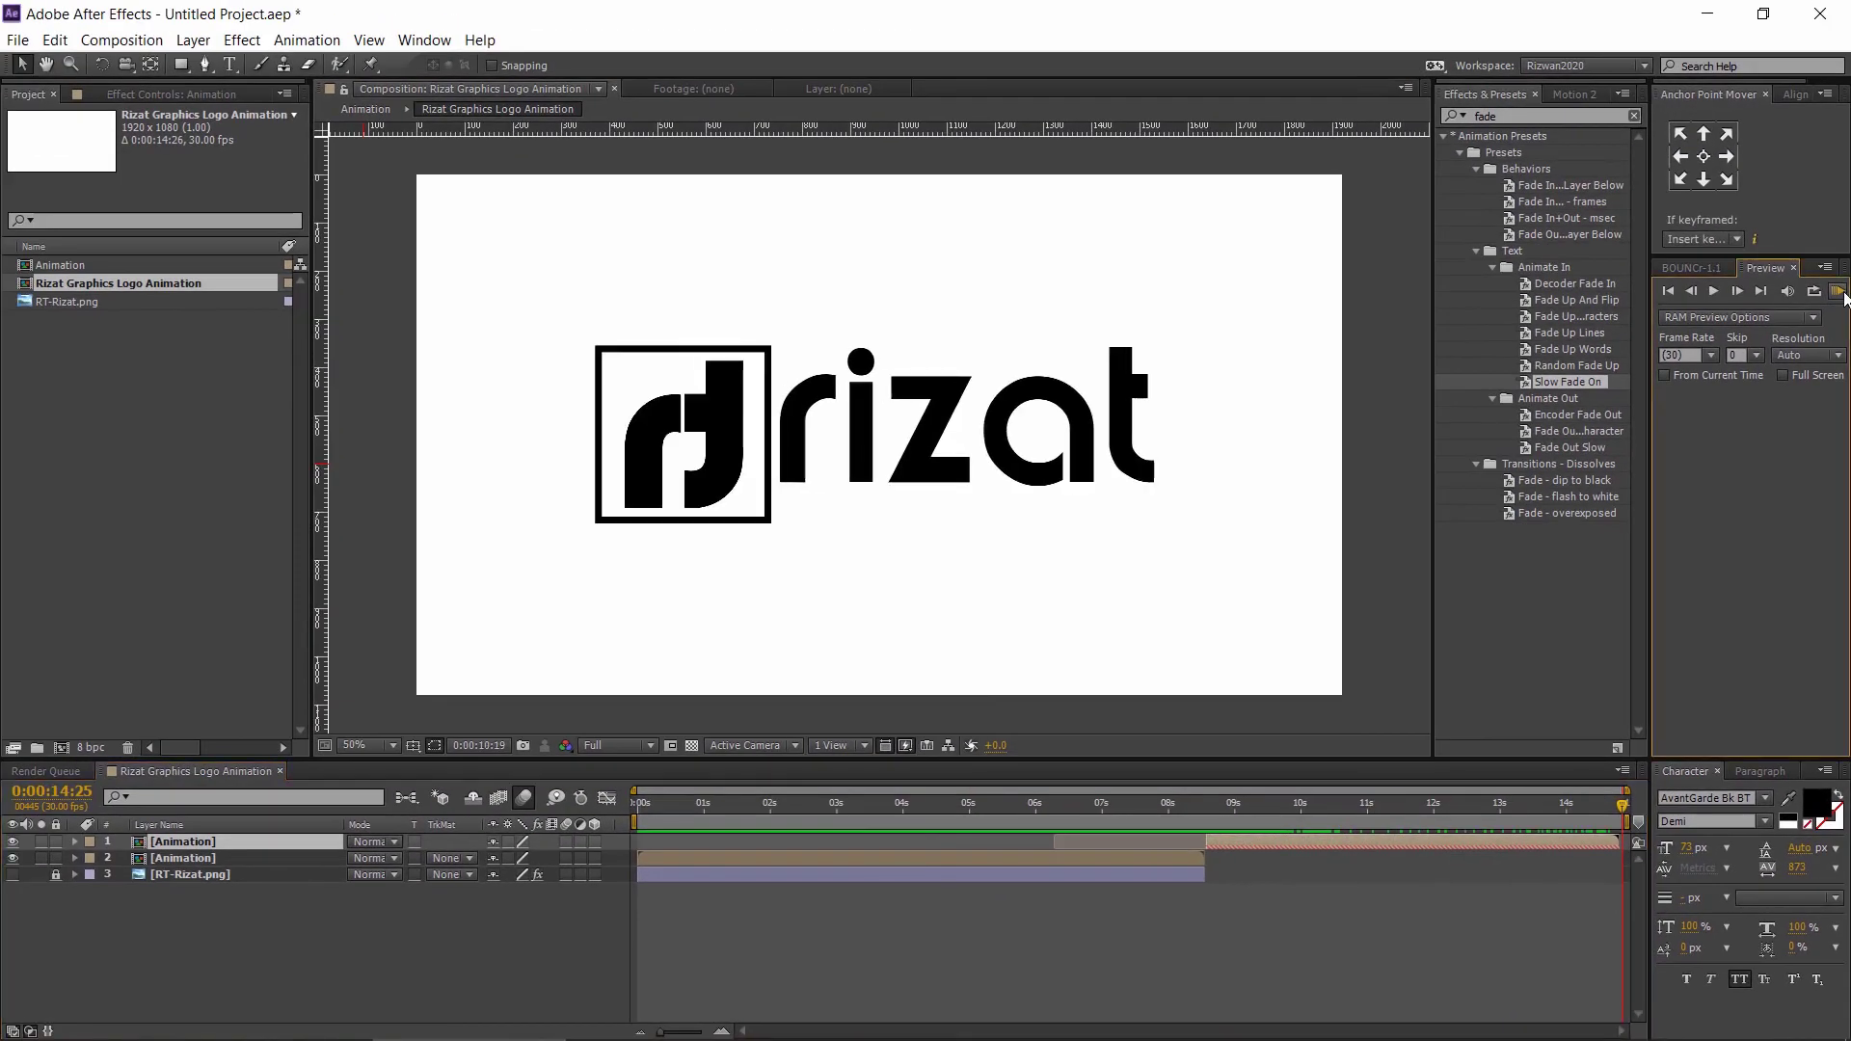